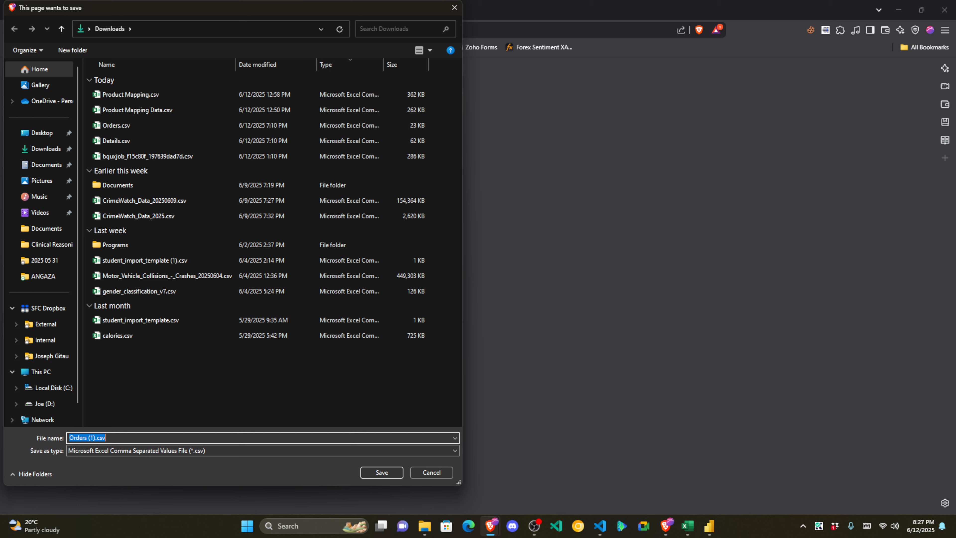
Step: Save Orders.csv to Downloads, replacing the existing copy
key("Escape")
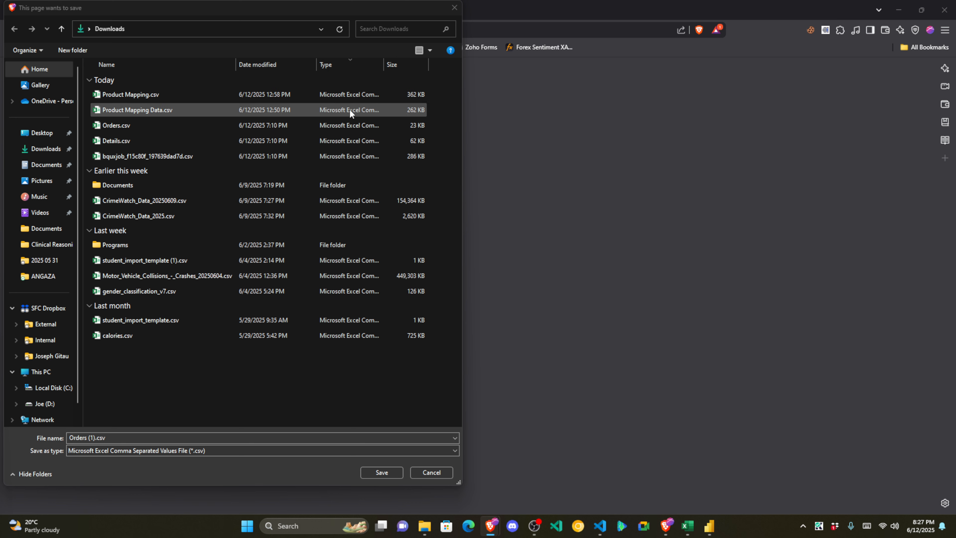
left_click(117, 126)
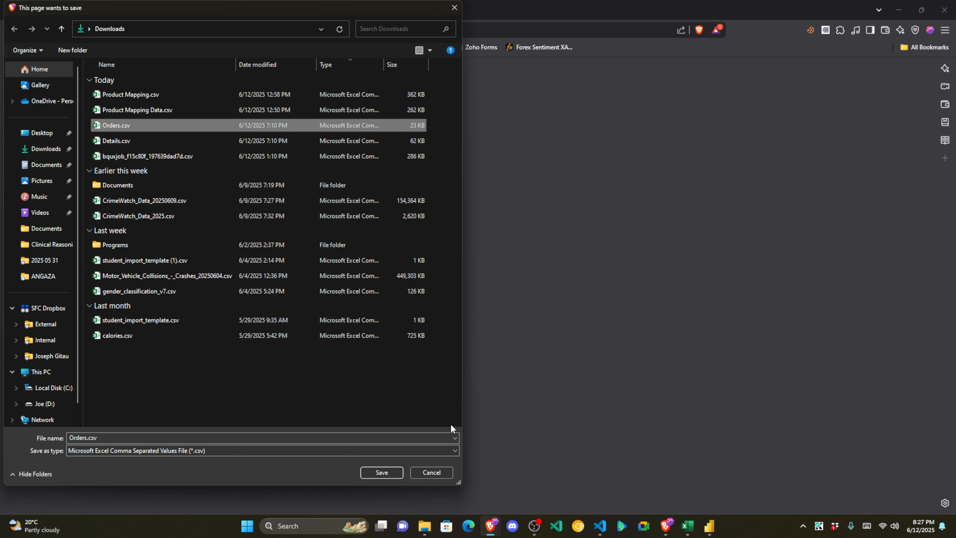
left_click(392, 473)
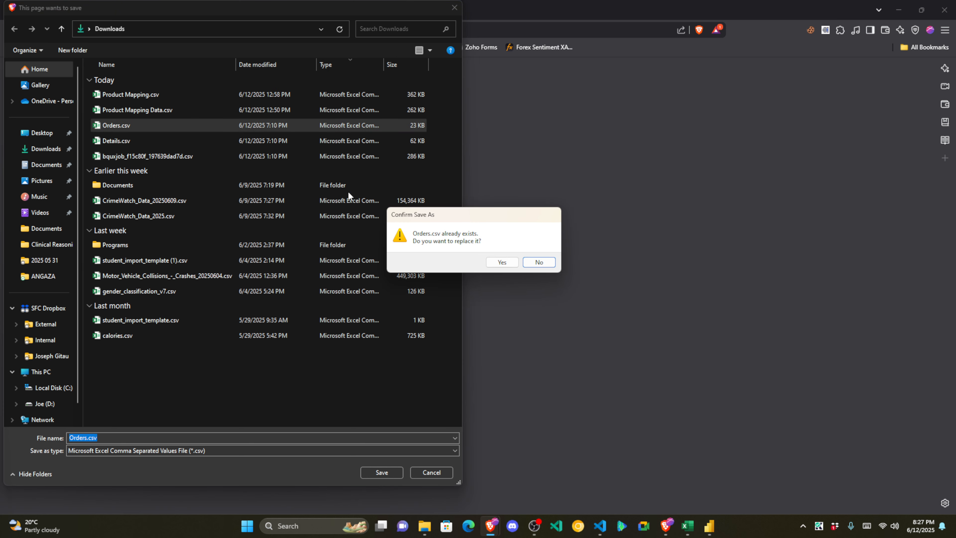
left_click(501, 263)
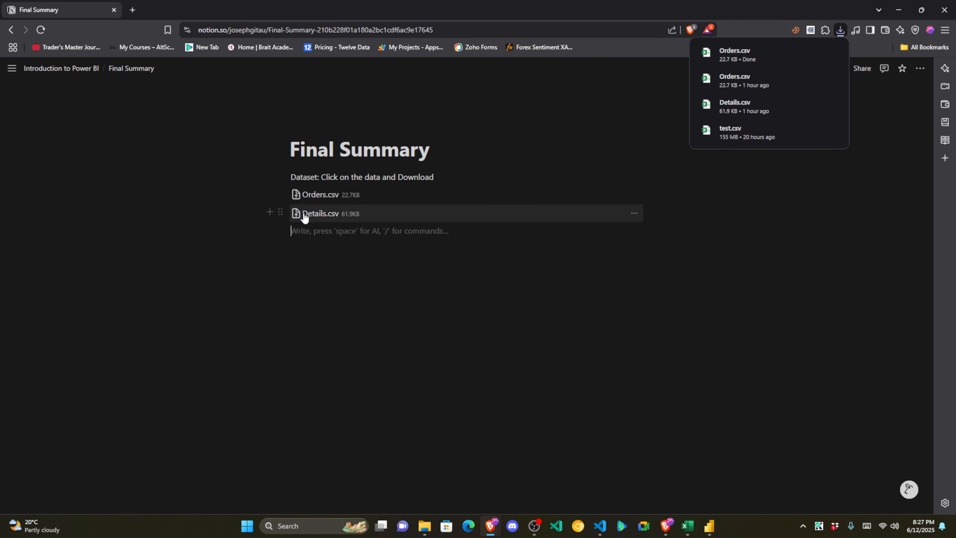
Step: Download Details.csv to Downloads, replacing the older copy
left_click(308, 215)
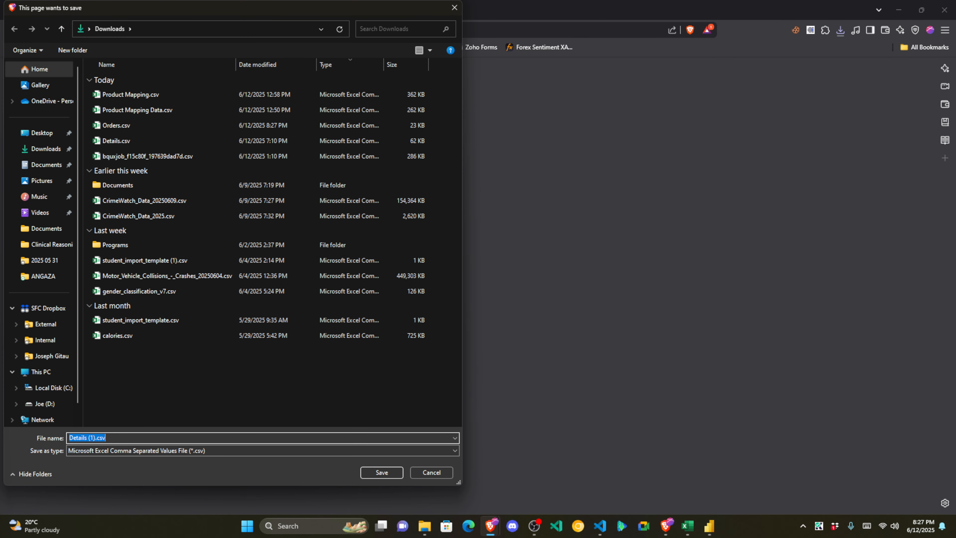
left_click(134, 143)
left_click(377, 473)
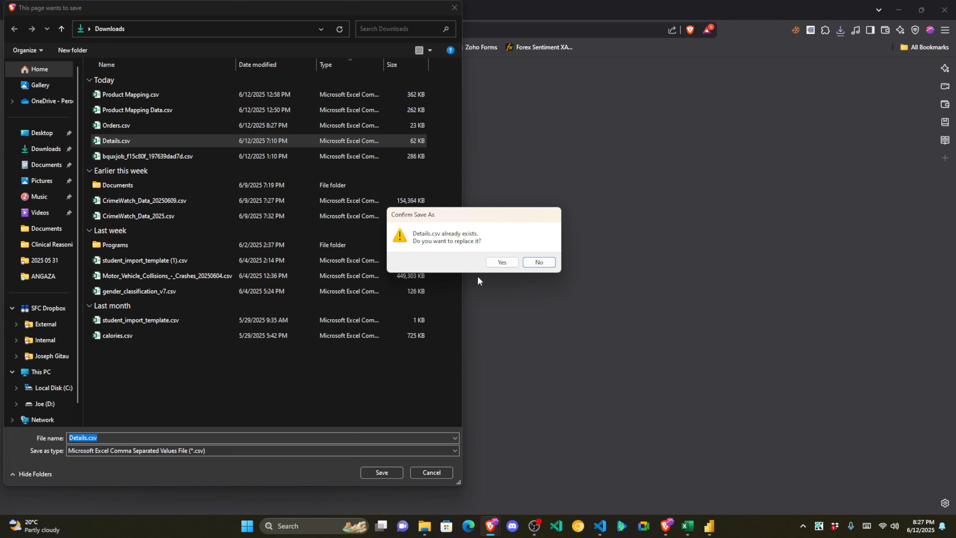
left_click(503, 263)
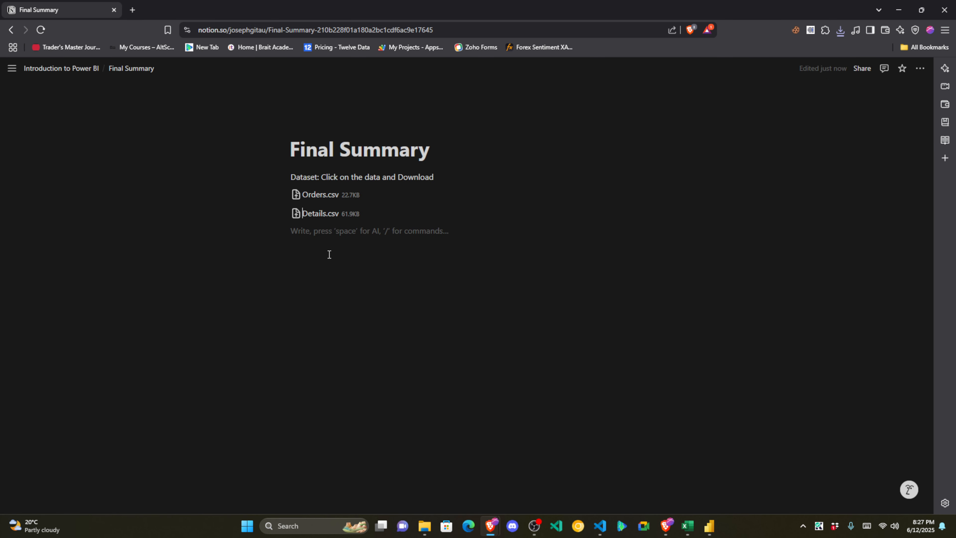
left_click(311, 235)
Step: Start a blank Power BI report and pick Text/CSV as the data source
left_click(710, 526)
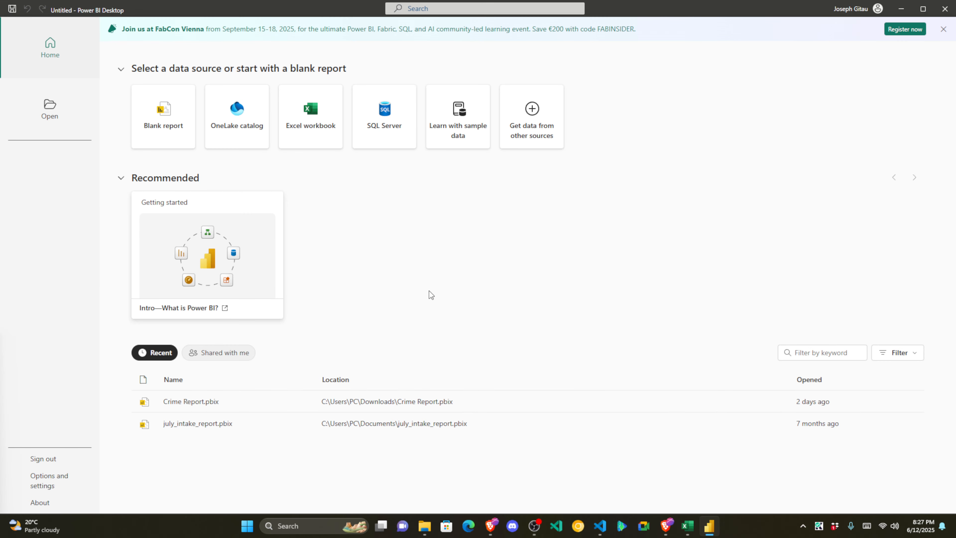
left_click(175, 113)
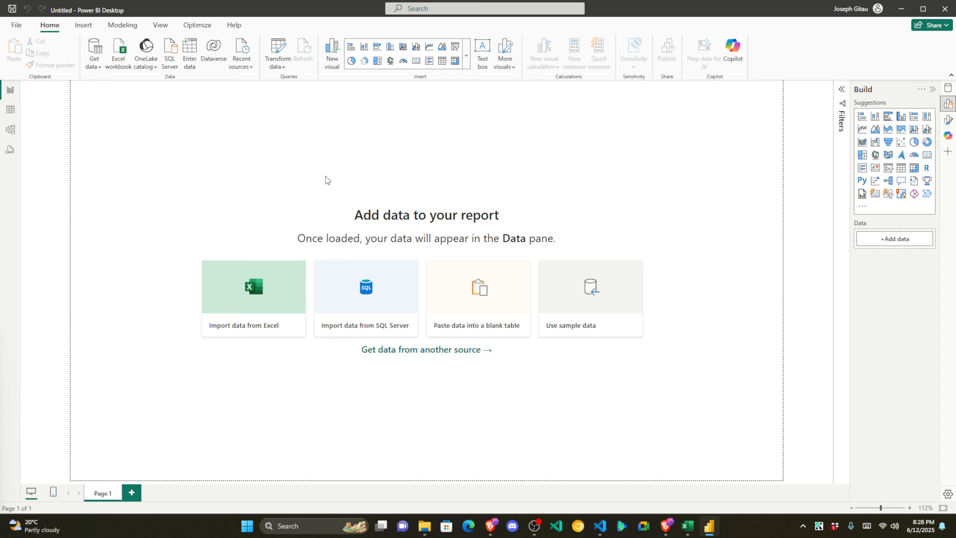
left_click(477, 163)
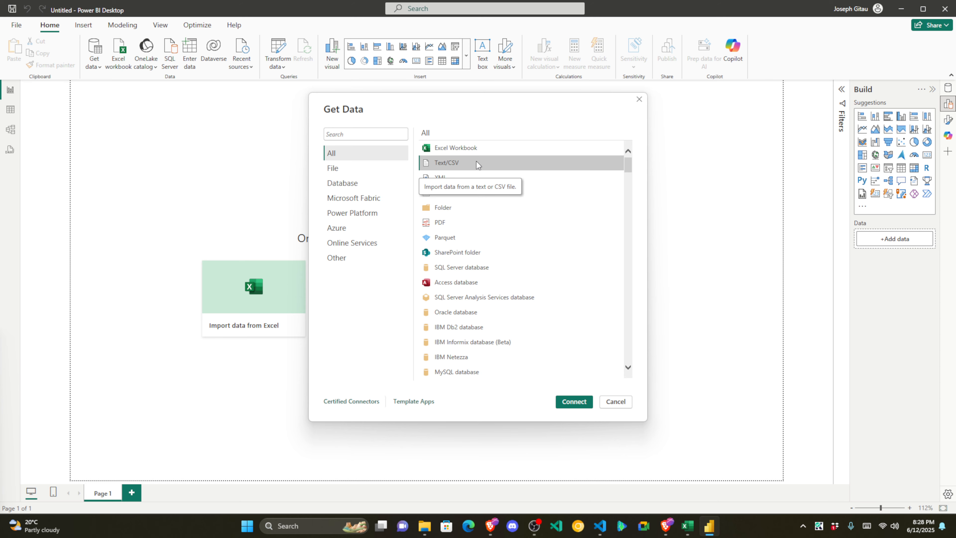
Step: Paste a screenshot of the data source choices into Notion, then connect to Text/CSV
key("super+shift+s")
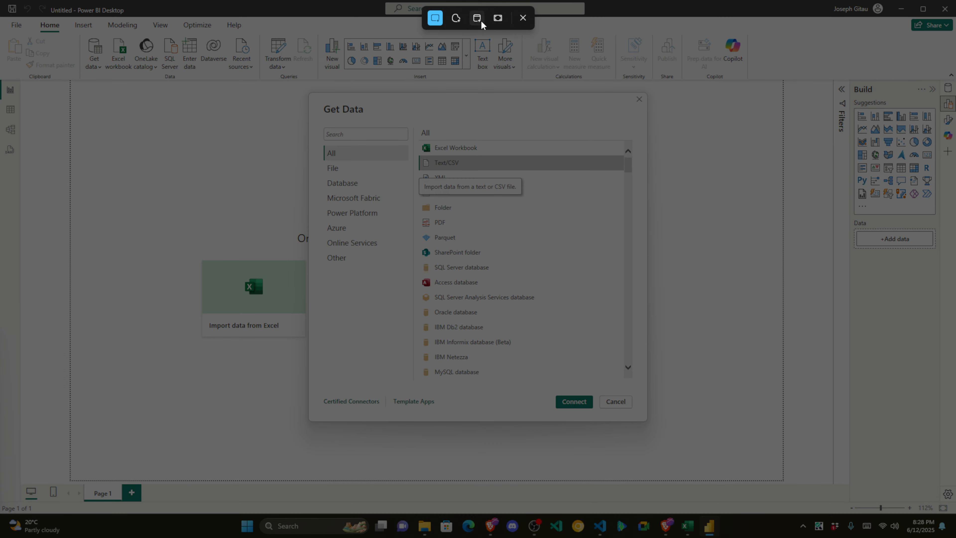
left_click_drag(1, 1, 253, 195)
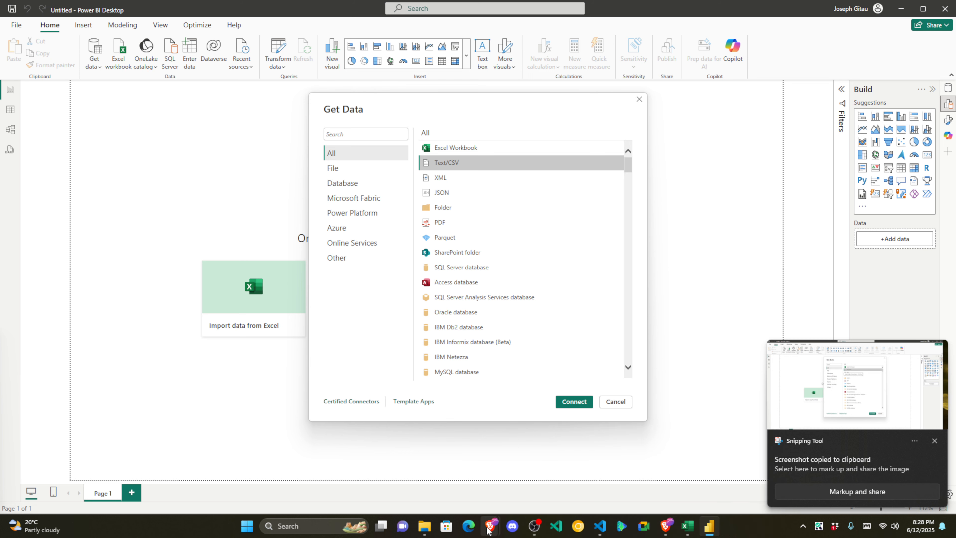
left_click(465, 471)
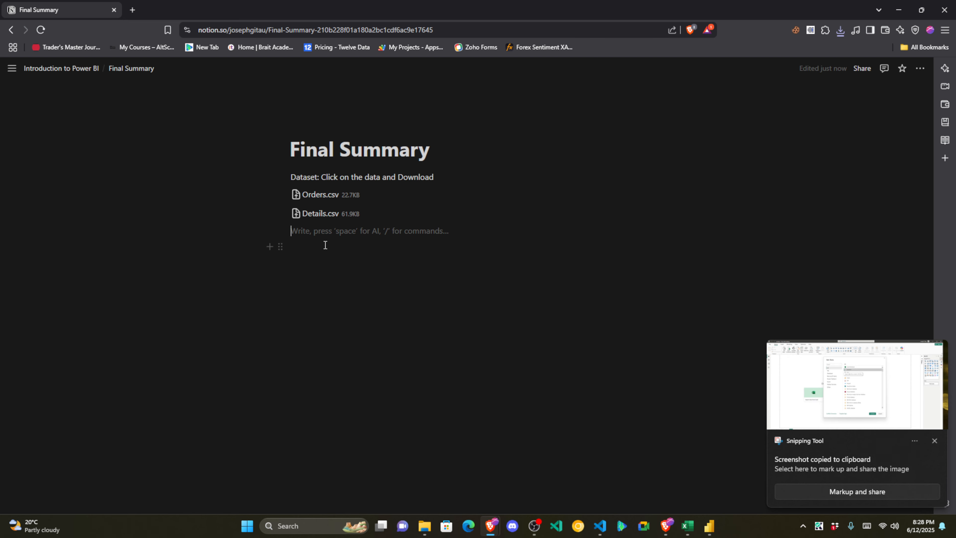
key("ctrl+v")
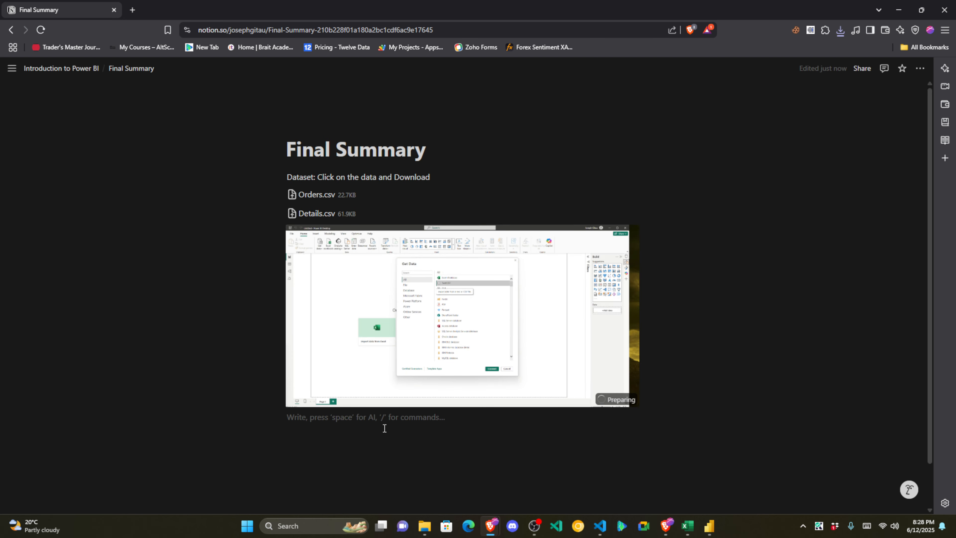
left_click(709, 526)
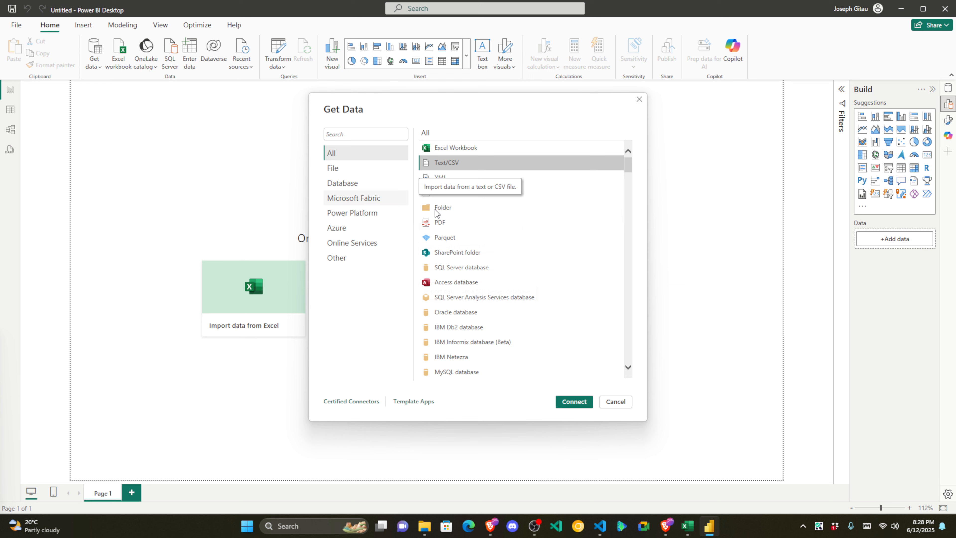
left_click(572, 402)
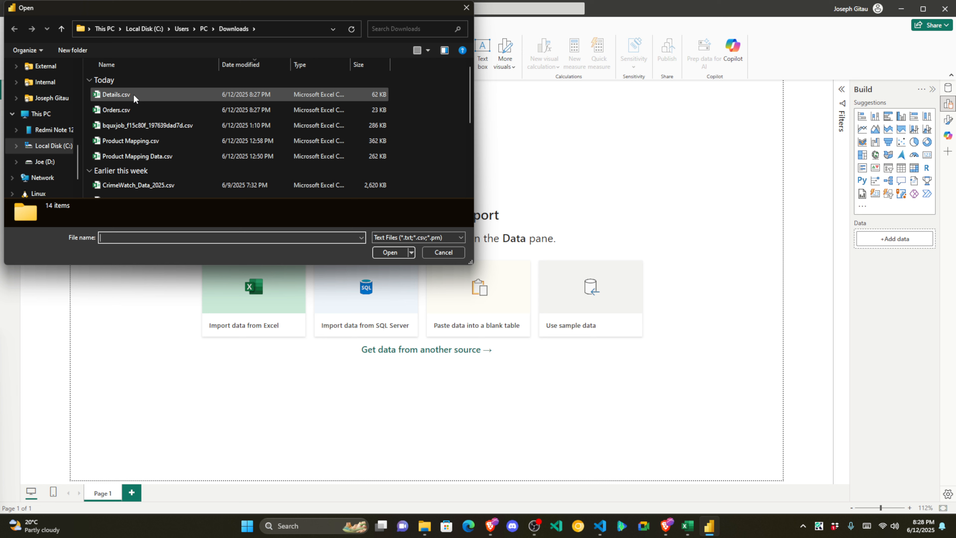
Step: Open Details.csv from Downloads and load it as the Details table
left_click(133, 94)
left_click(396, 252)
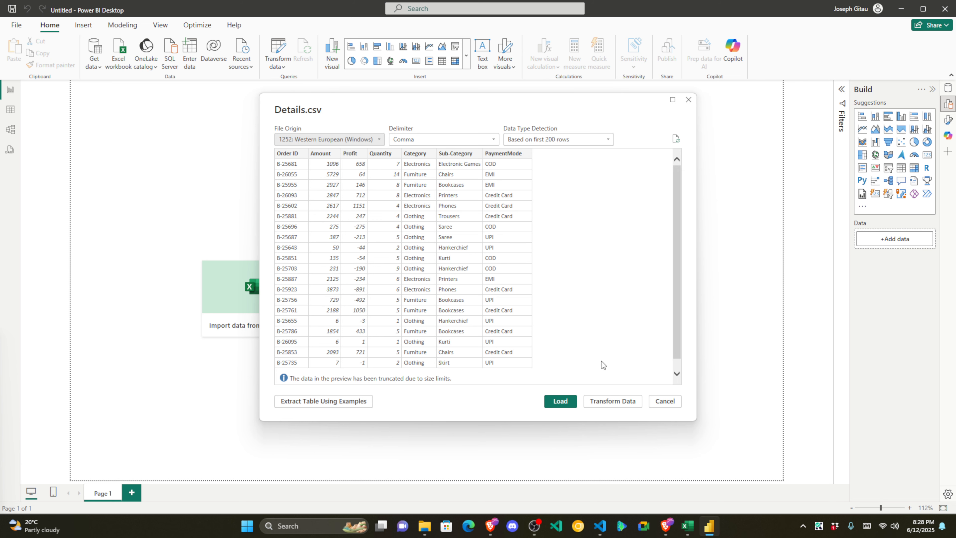
left_click(563, 407)
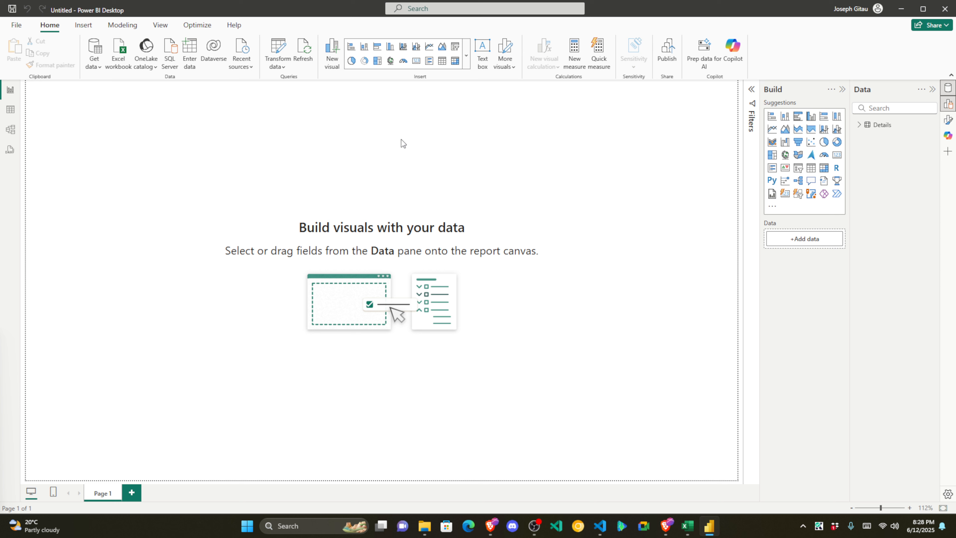
Step: Import Orders.csv through Text/CSV and open it in Power Query Editor with Transform Data
left_click(93, 51)
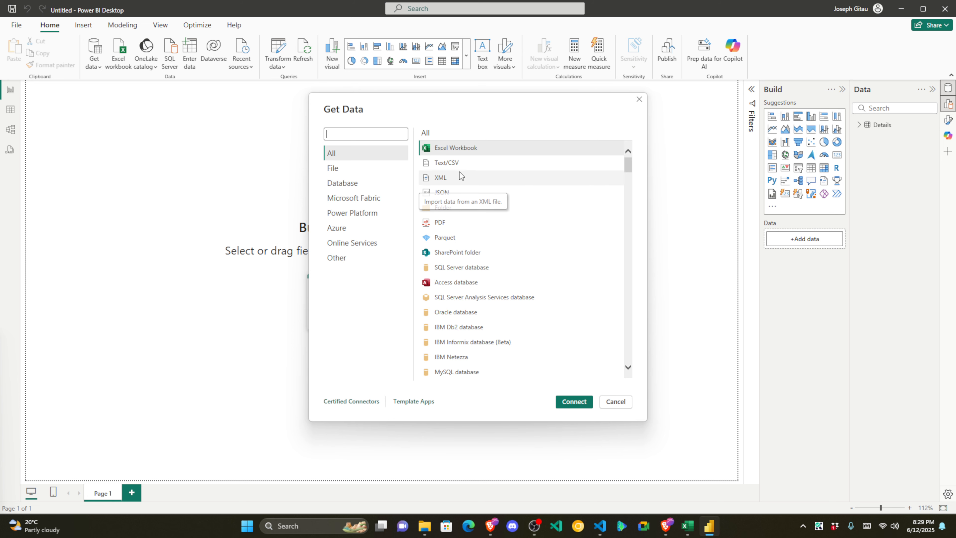
left_click(448, 162)
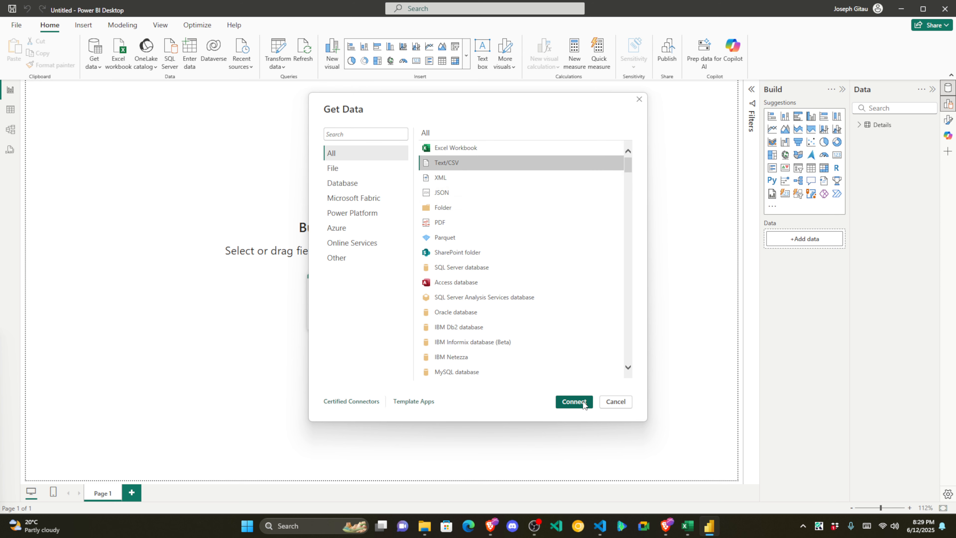
left_click(575, 401)
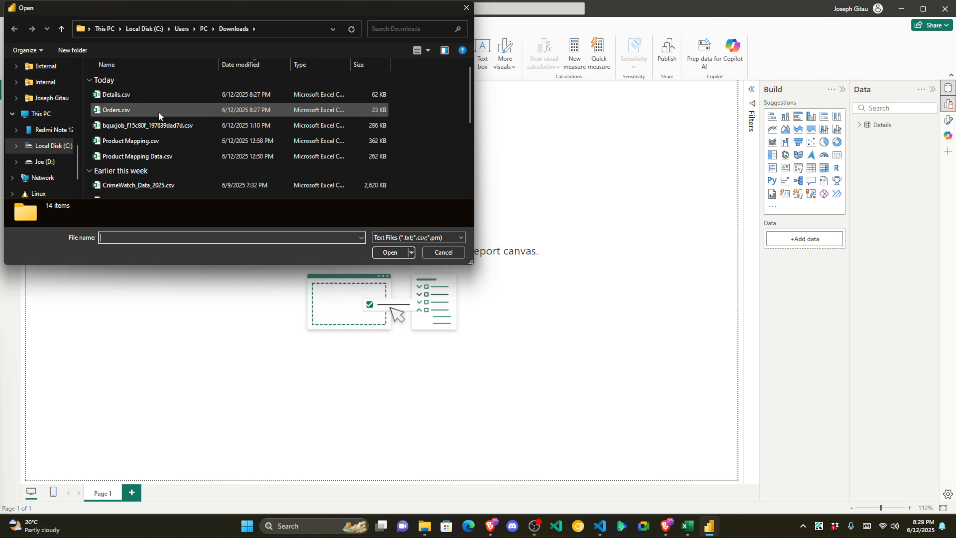
left_click(142, 108)
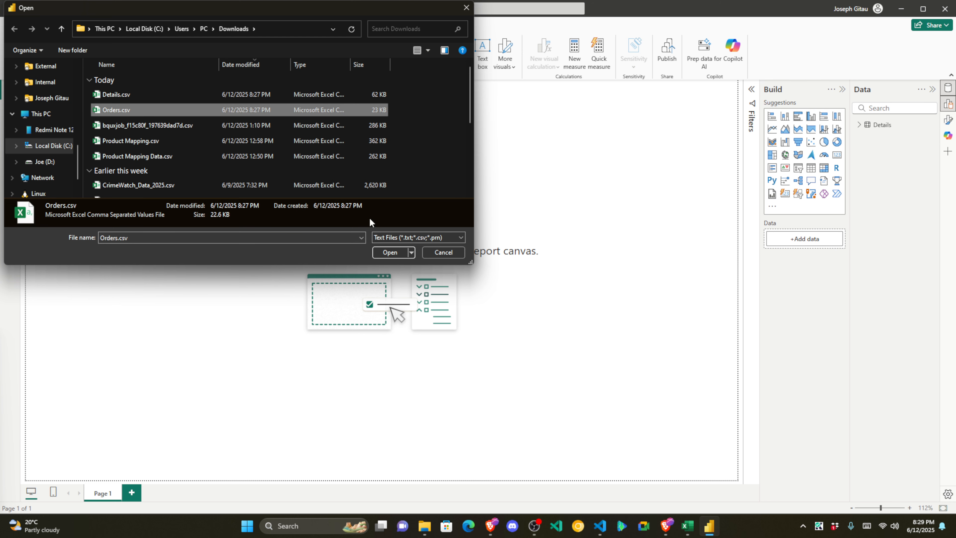
left_click(389, 253)
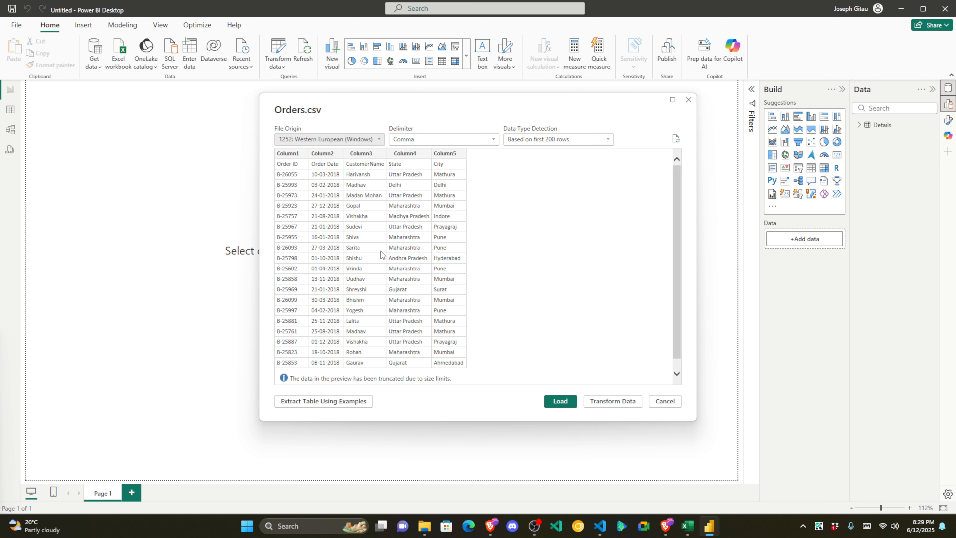
left_click(604, 401)
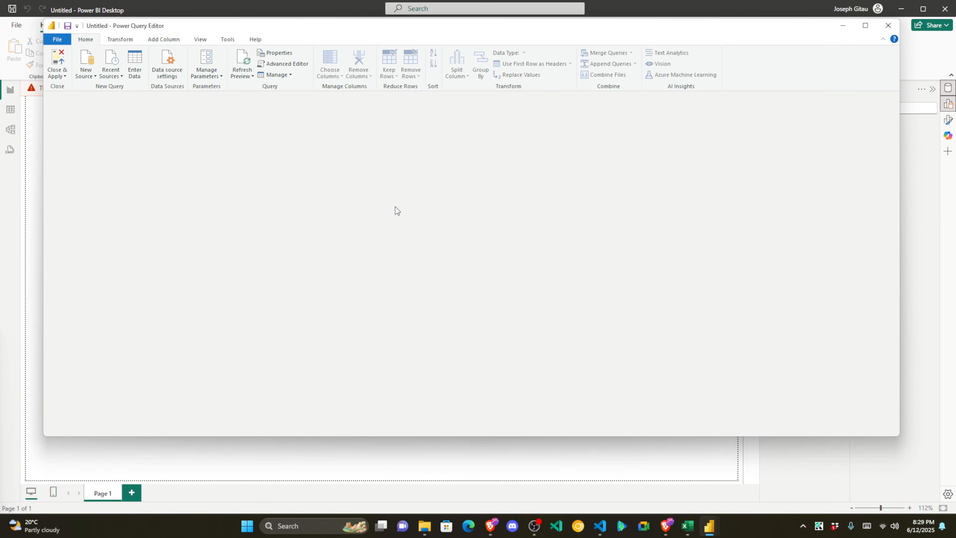
Step: Maximize the Power Query Editor and inspect the Orders first row holding the real headers
left_click(866, 25)
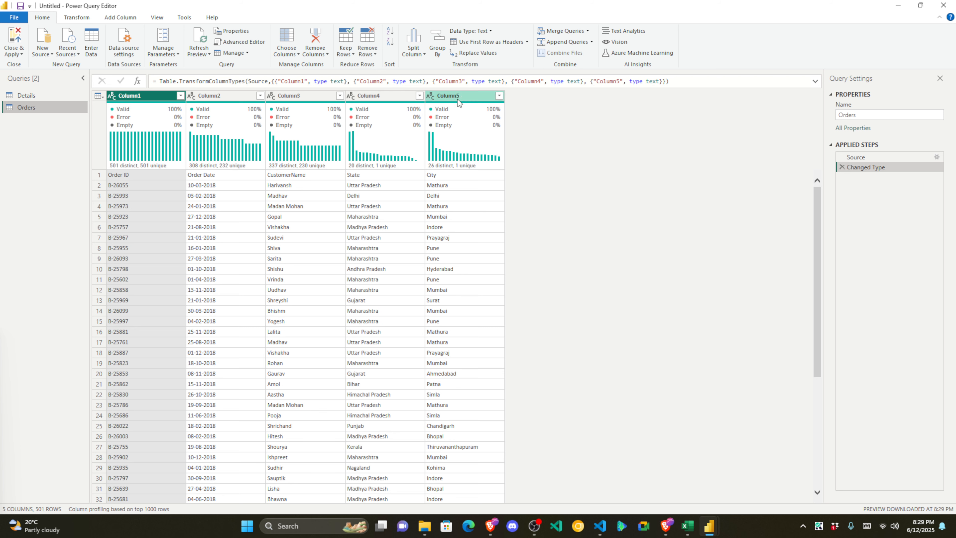
mouse_move(168, 114)
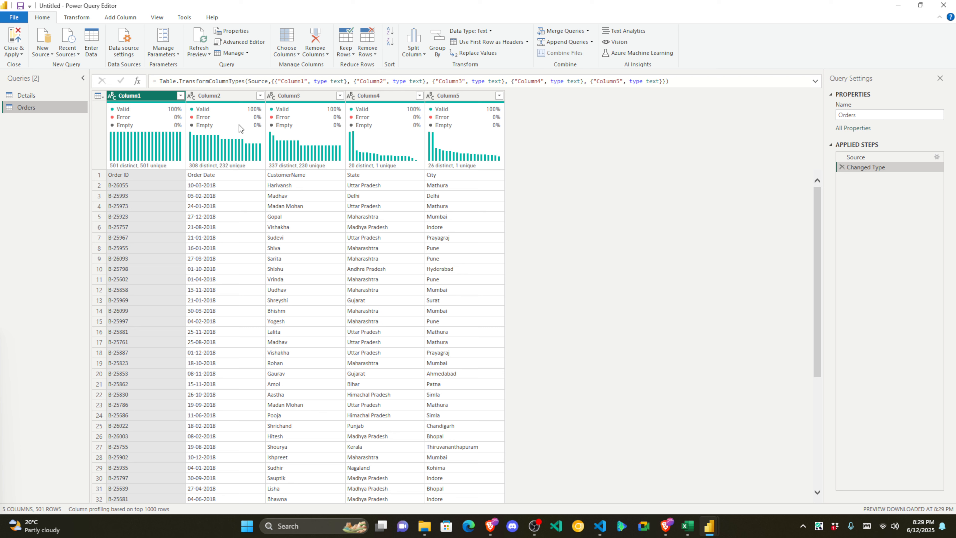
mouse_move(243, 117)
mouse_move(274, 143)
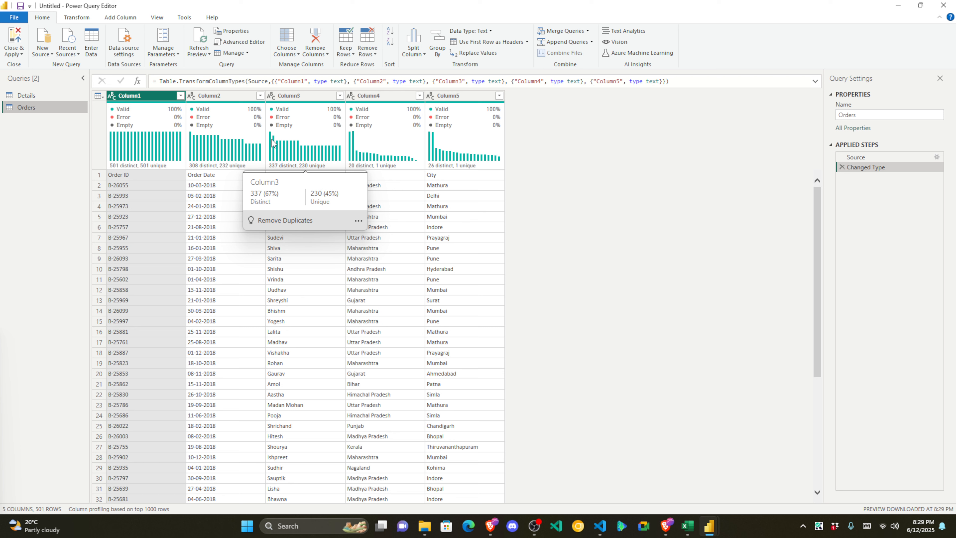
left_click(99, 174)
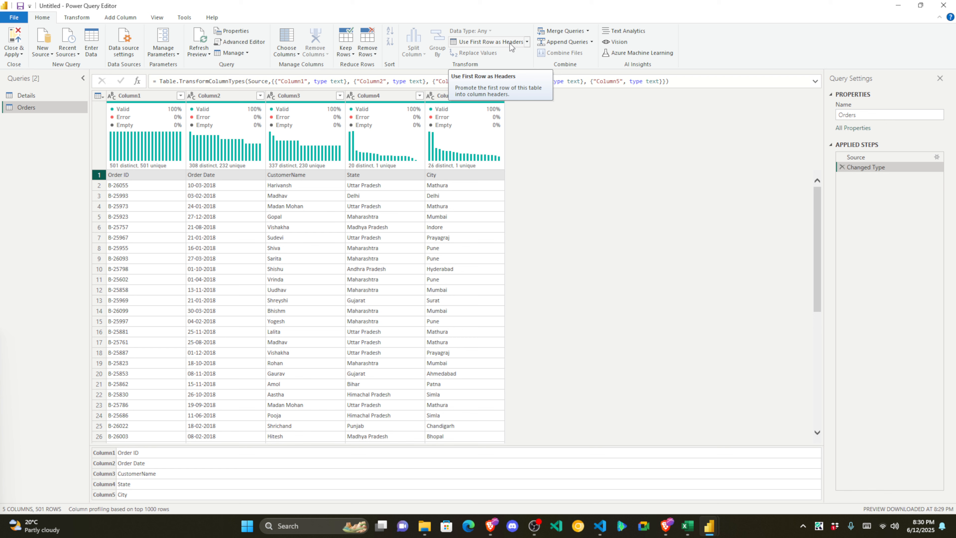
Step: Paste a screenshot of the Orders query into the Final Summary page, then return to Power Query
key("super+shift+s")
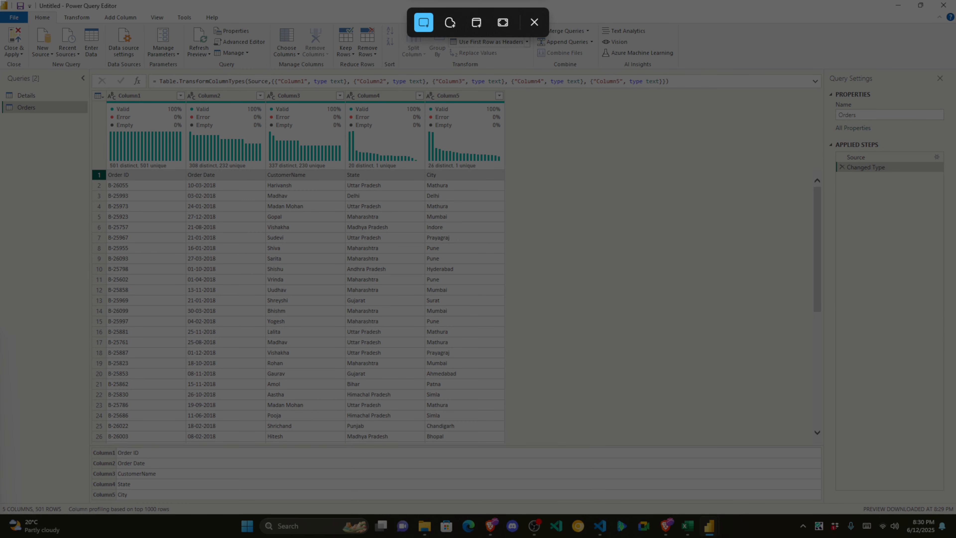
left_click_drag(1, 0, 955, 499)
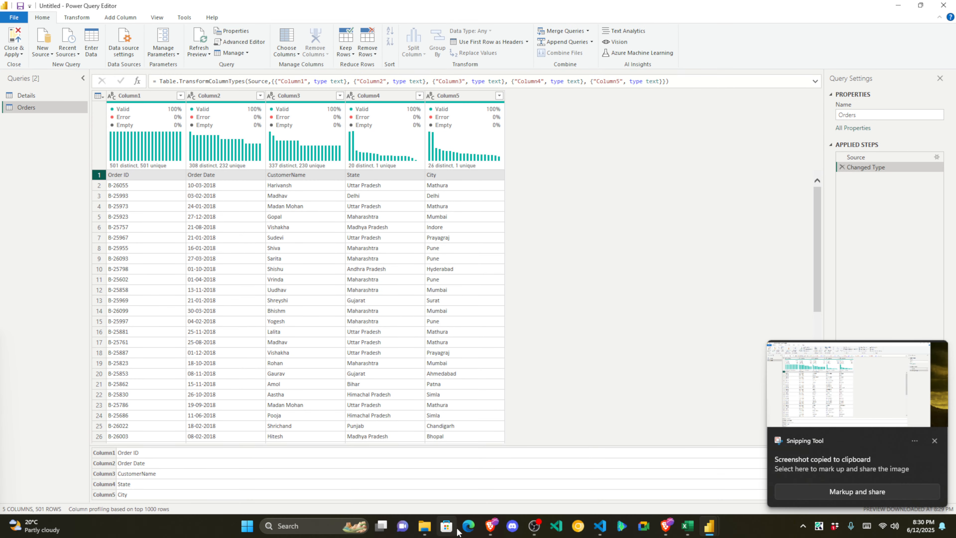
mouse_move(491, 528)
left_click(485, 466)
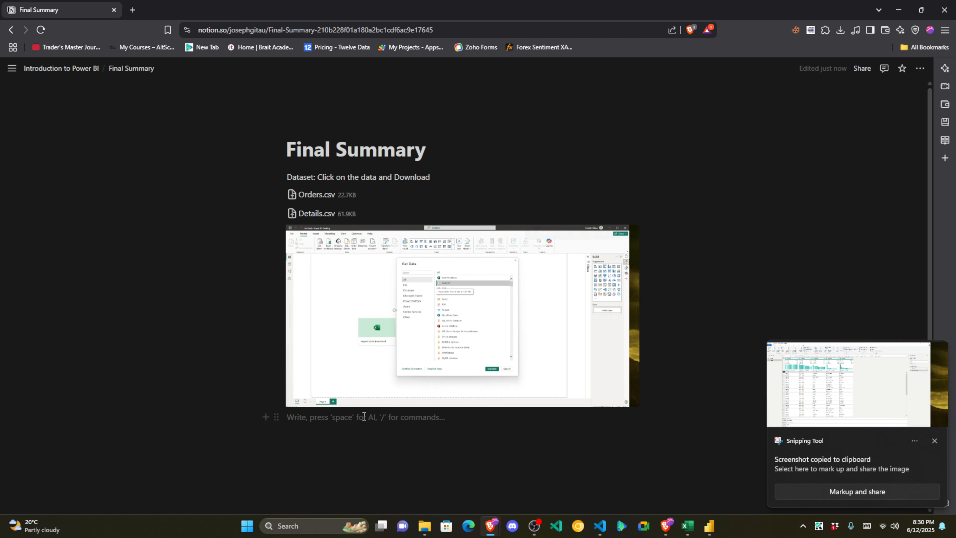
key("ctrl+v")
scroll(418, 341, "down", 4)
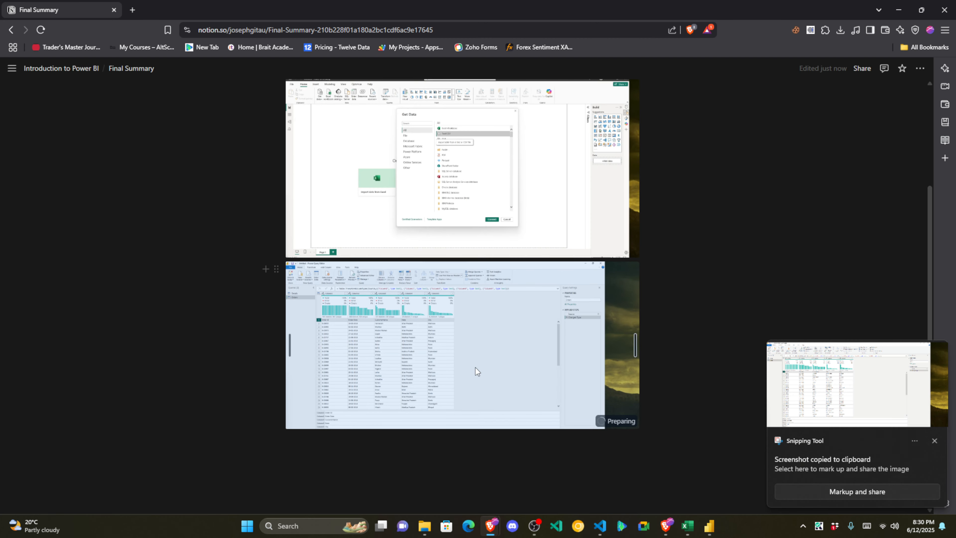
left_click(446, 455)
left_click(704, 522)
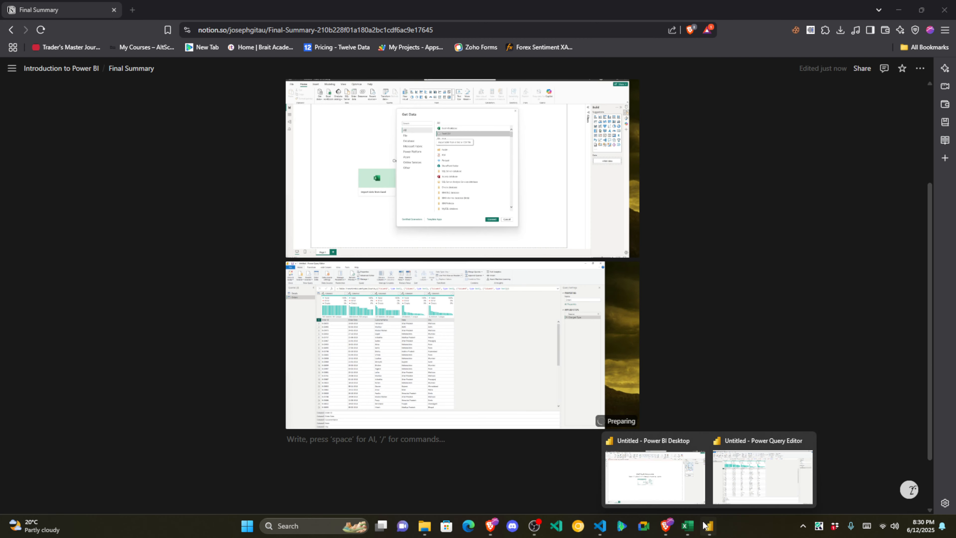
left_click(727, 484)
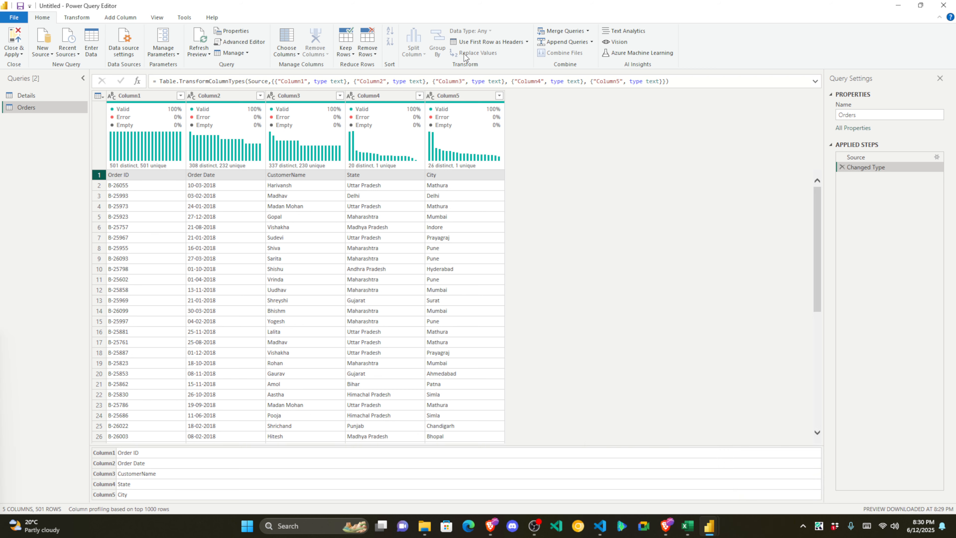
Step: Promote the first row of Orders to headers and inspect the Order Date values
left_click(493, 42)
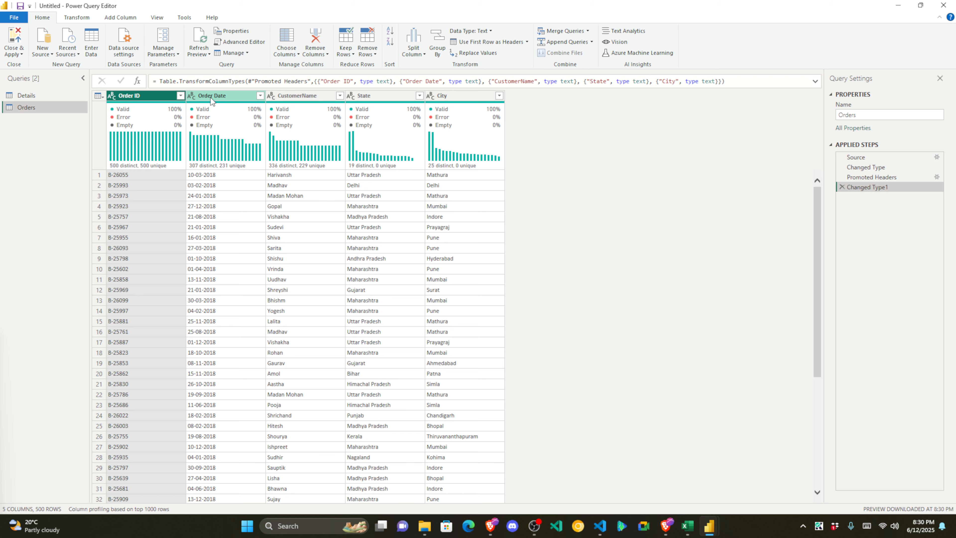
left_click(192, 97)
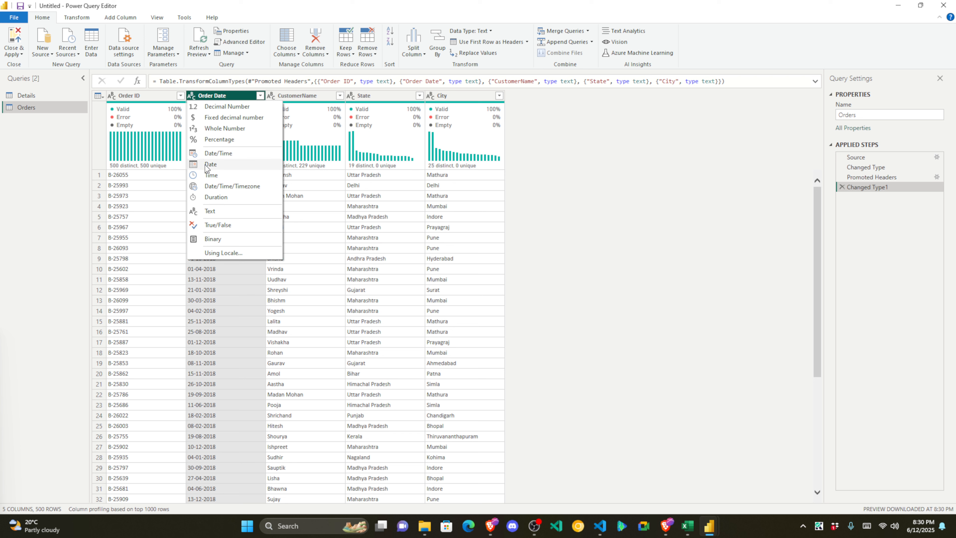
left_click(213, 174)
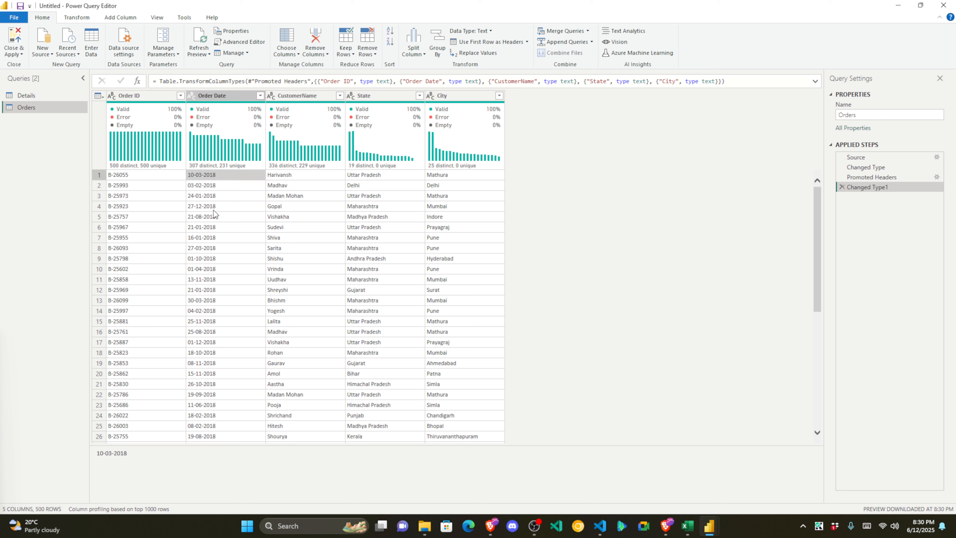
left_click(205, 186)
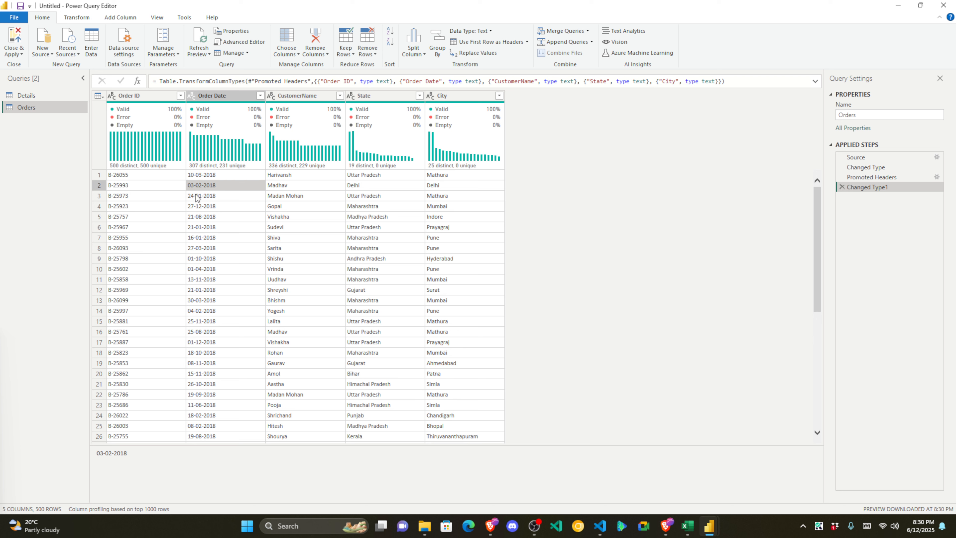
left_click(206, 177)
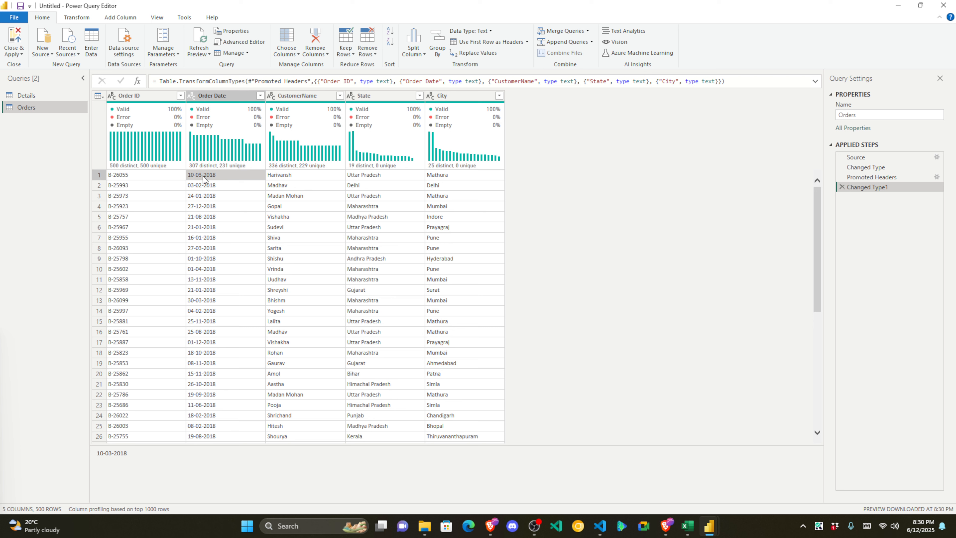
Step: Try converting Order Date to Date as a new step, then delete the failing Changed Type2 step
left_click(192, 97)
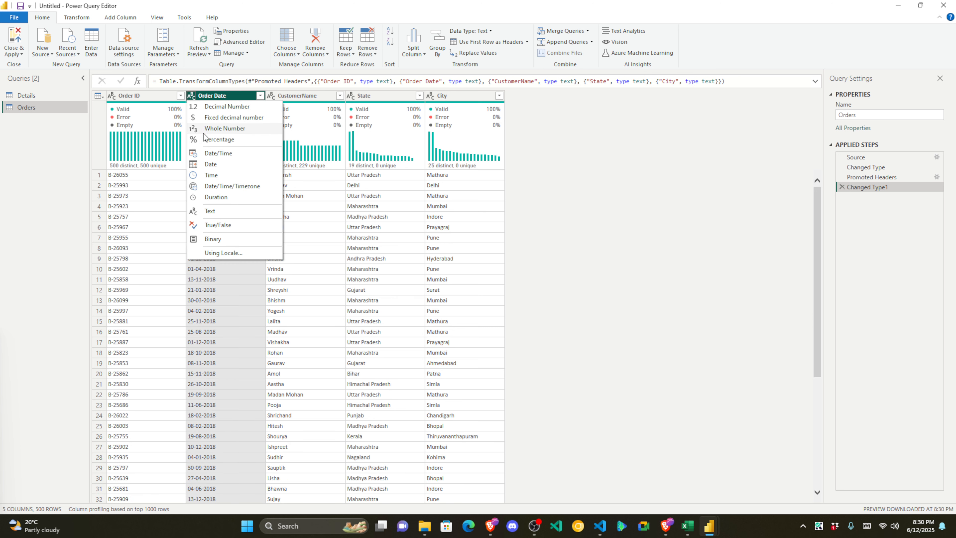
left_click(211, 164)
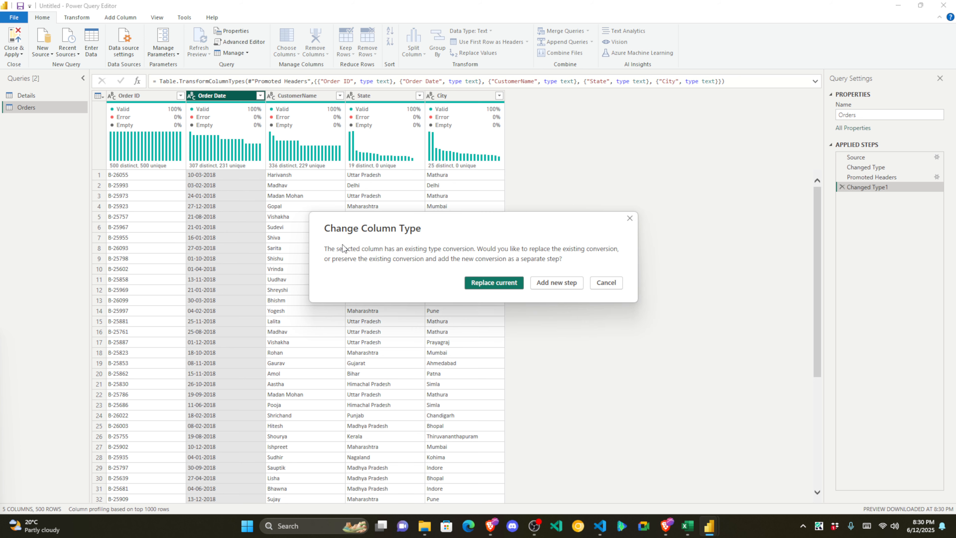
left_click(555, 281)
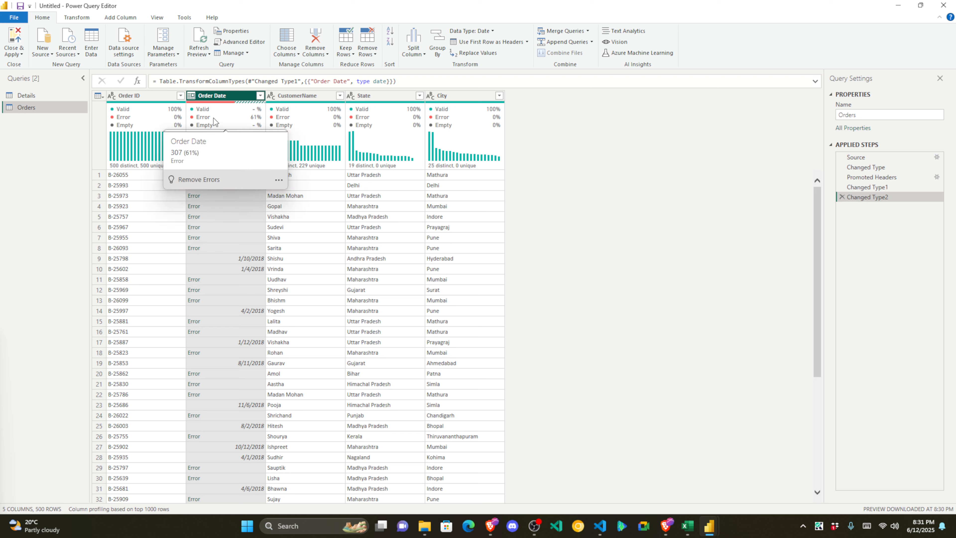
mouse_move(262, 120)
left_click(192, 96)
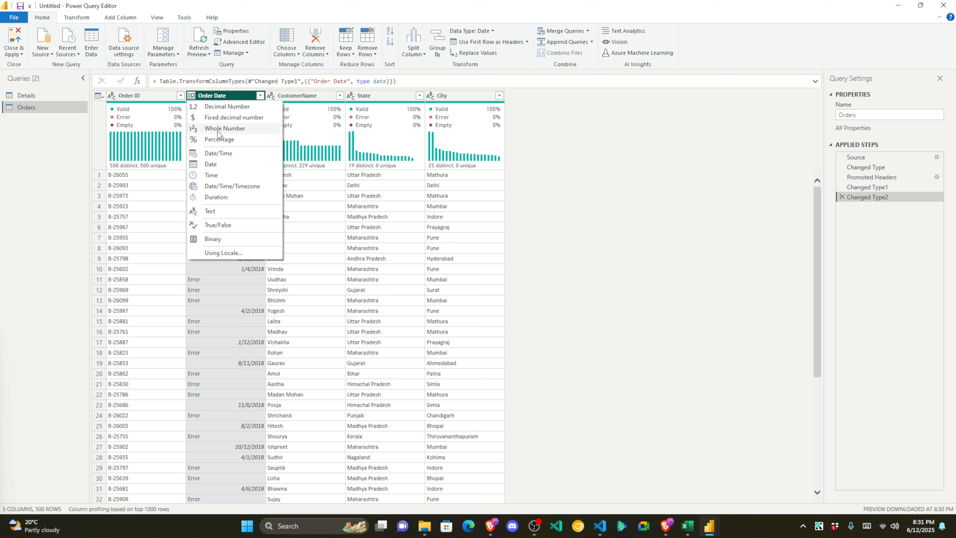
left_click(213, 211)
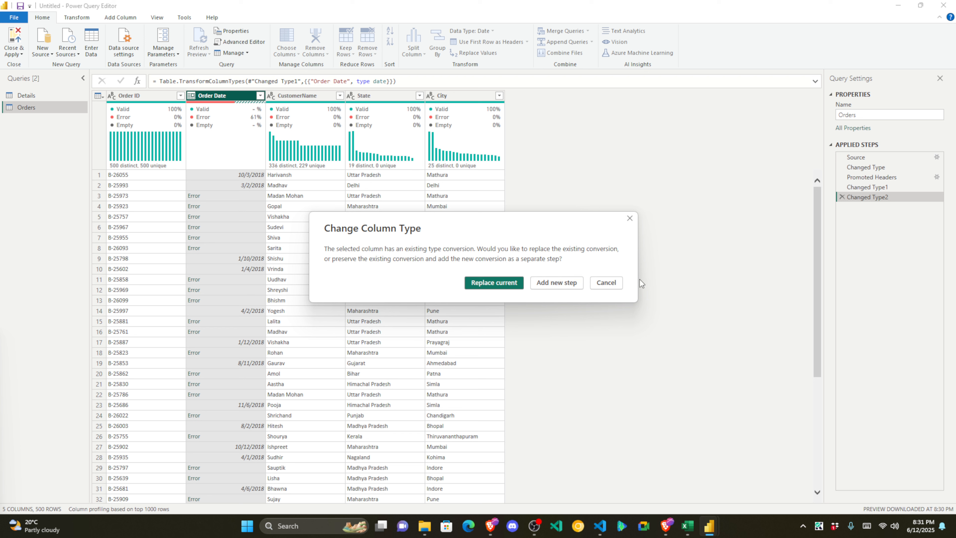
key("Escape")
left_click(842, 197)
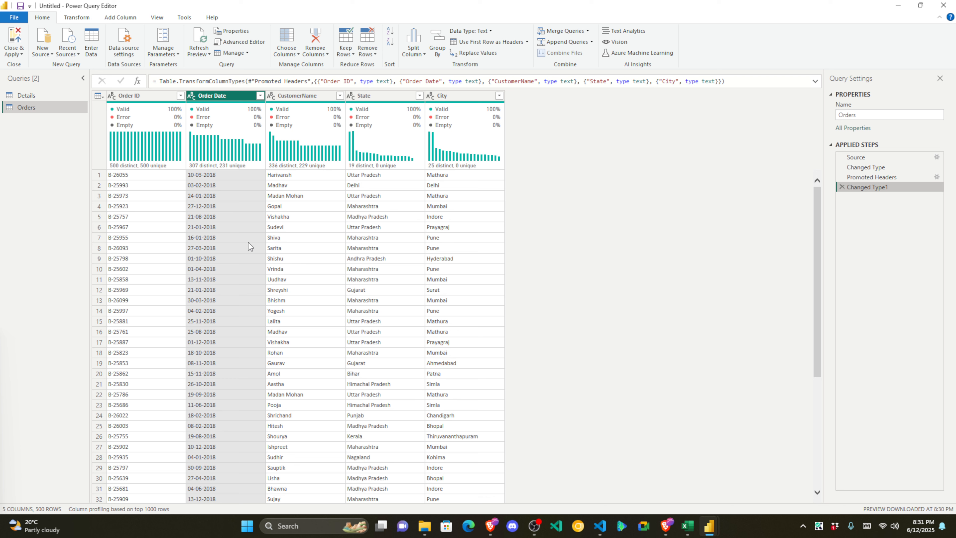
Step: Select the Order Date column to view its column statistics and value distribution
left_click(221, 96)
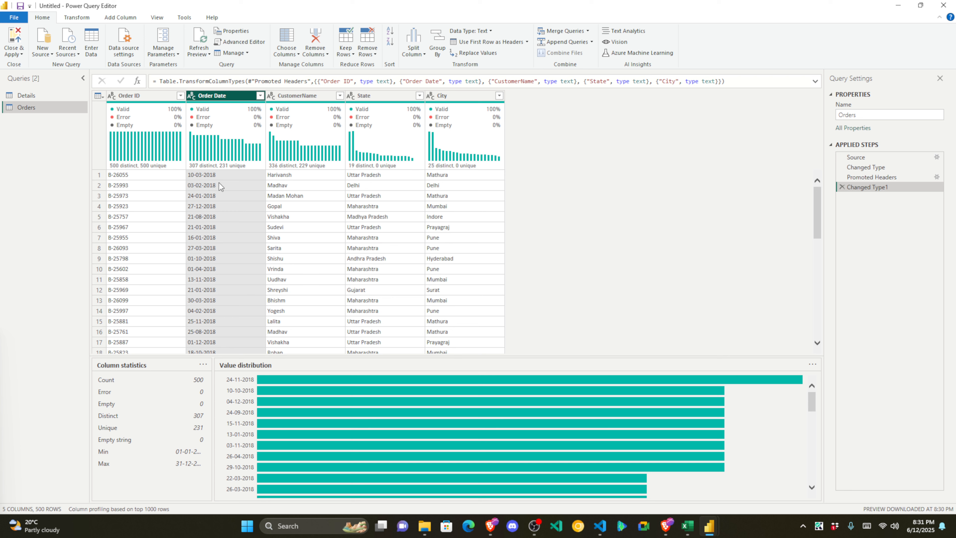
left_click(129, 19)
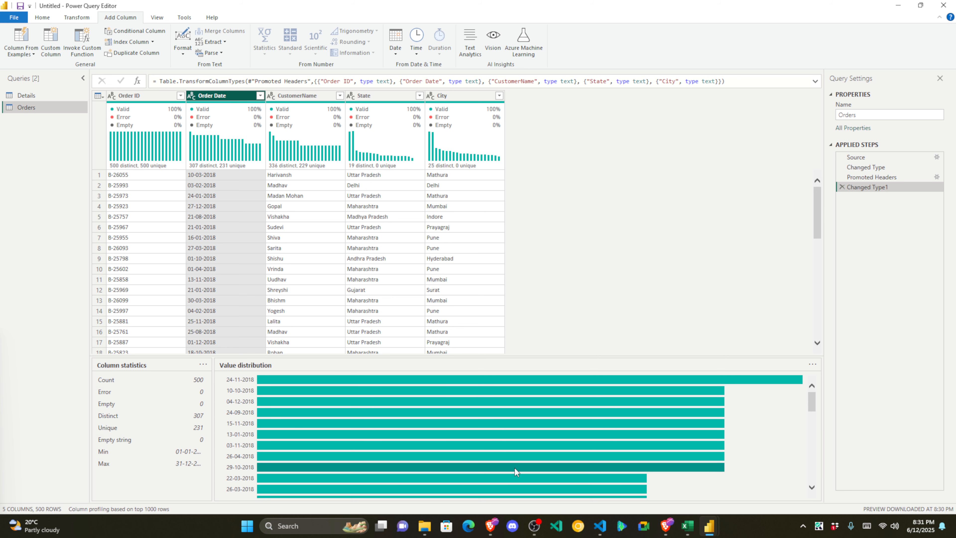
mouse_move(491, 524)
mouse_move(498, 486)
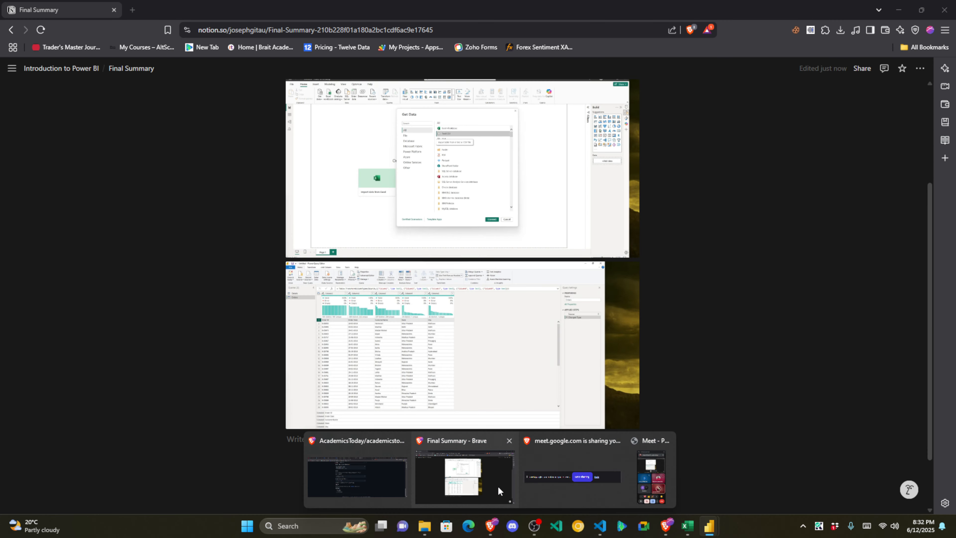
left_click(498, 482)
scroll(471, 263, "up", 4)
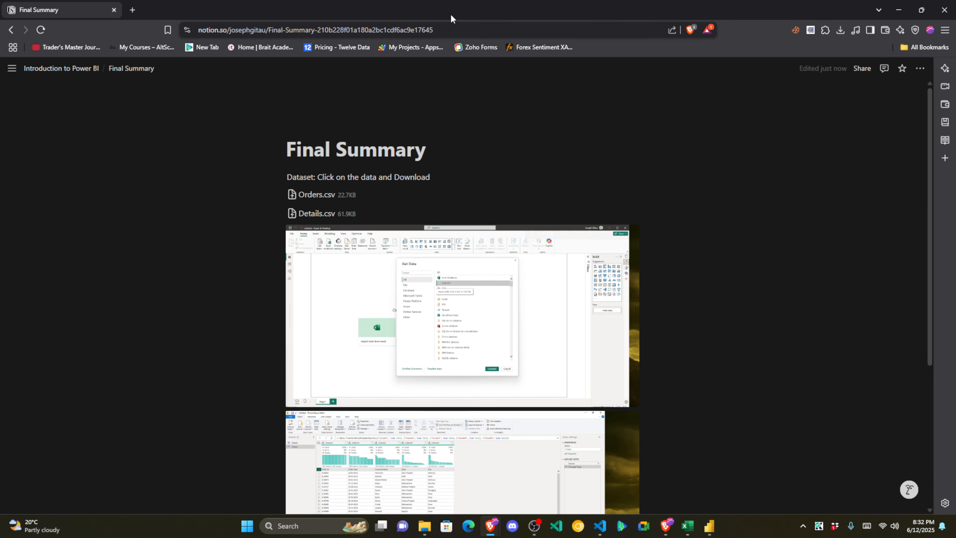
left_click(455, 33)
scroll(634, 433, "down", 4)
mouse_move(718, 535)
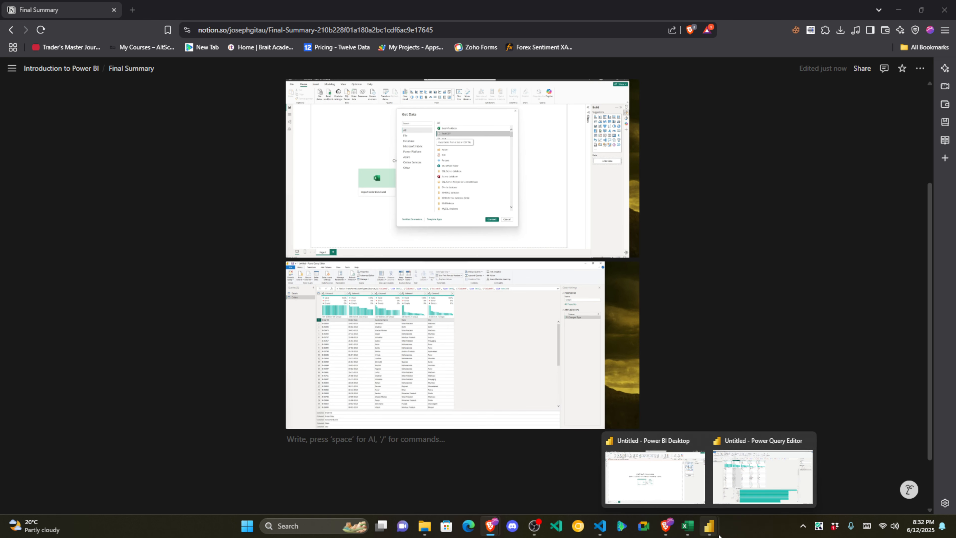
left_click(742, 499)
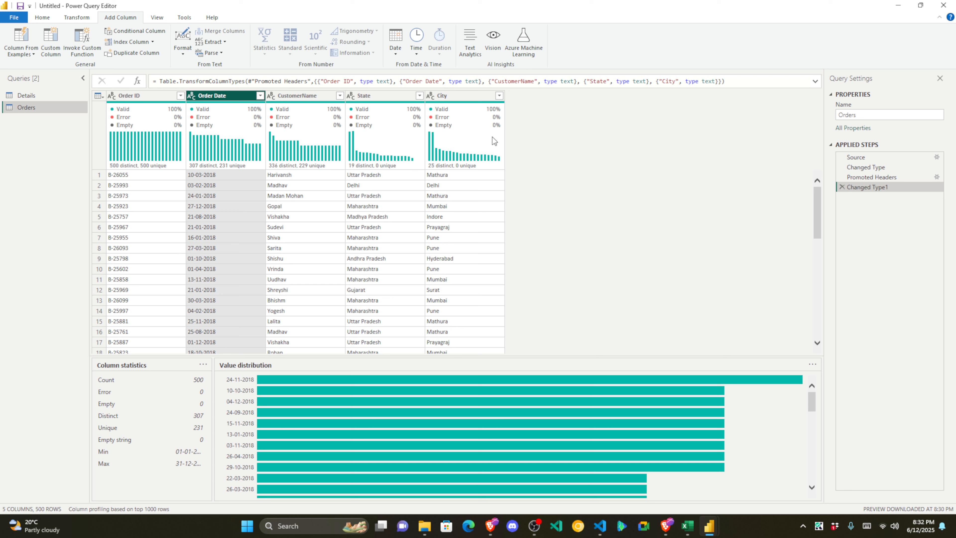
mouse_move(492, 137)
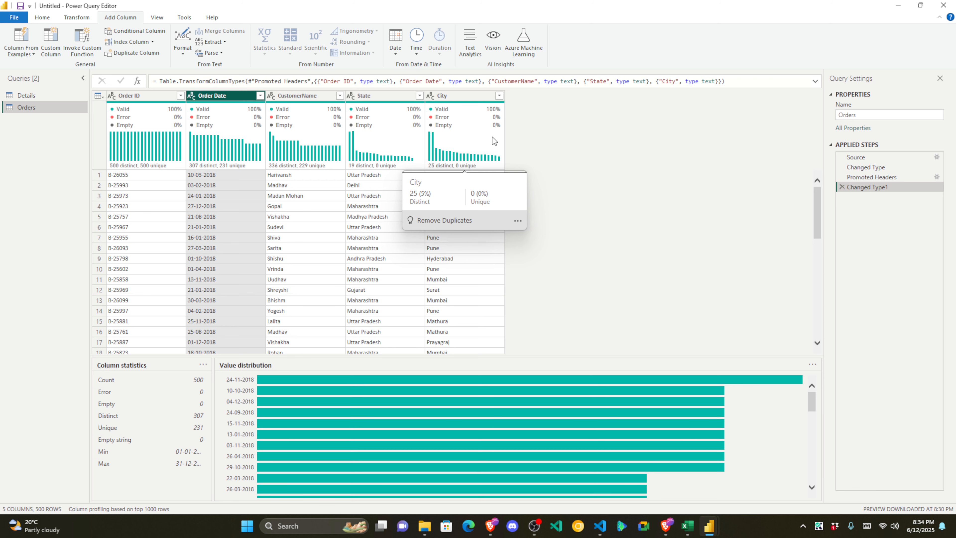
left_click(135, 206)
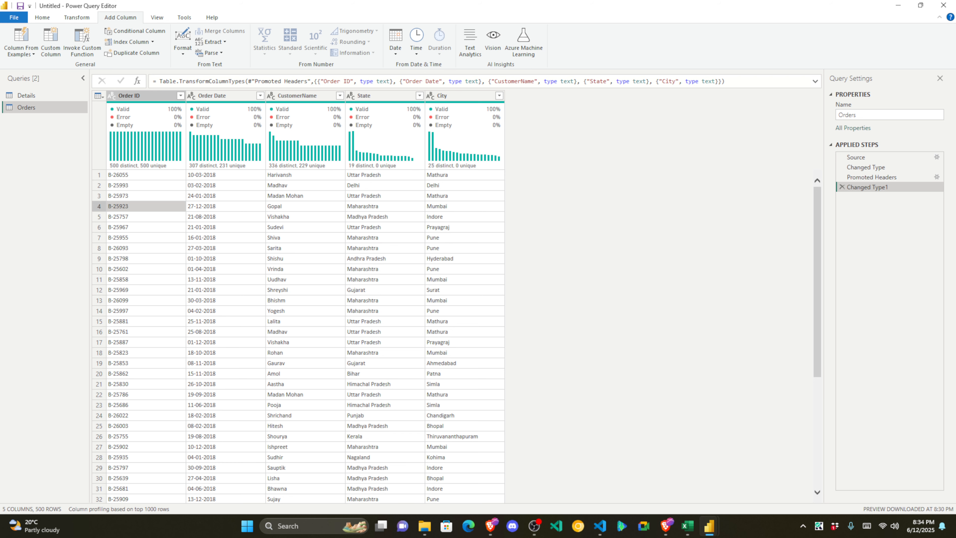
left_click(231, 95)
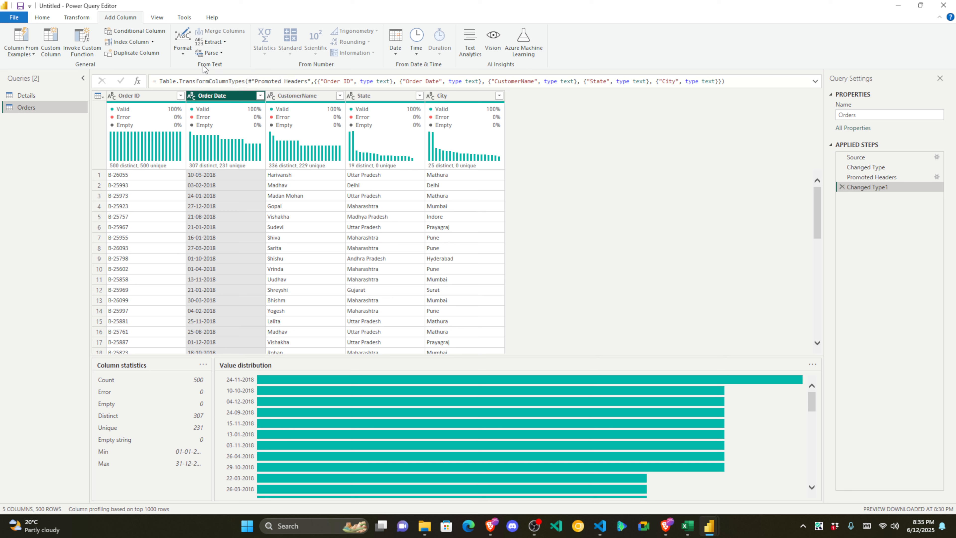
Step: Extract the Order Date text after the '-' delimiter into a new column
left_click(48, 19)
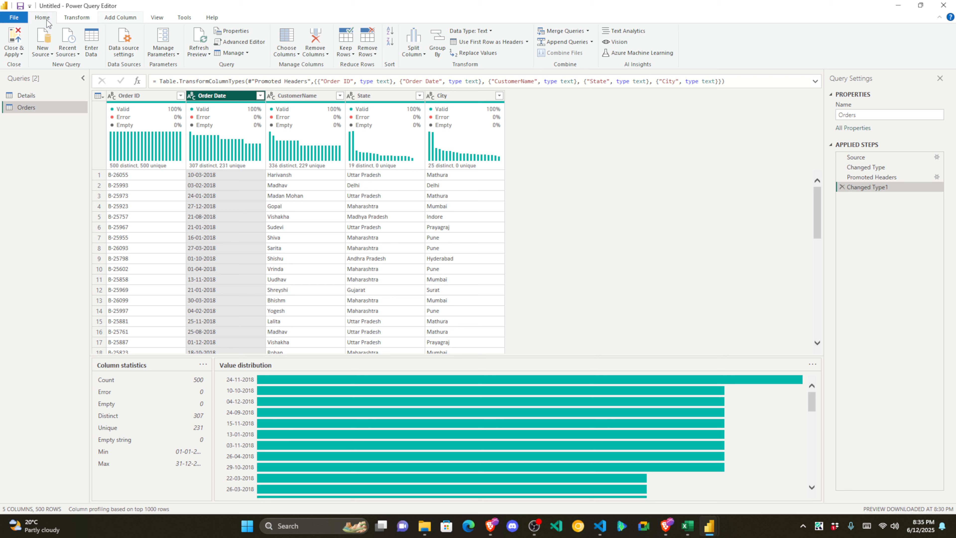
left_click(126, 20)
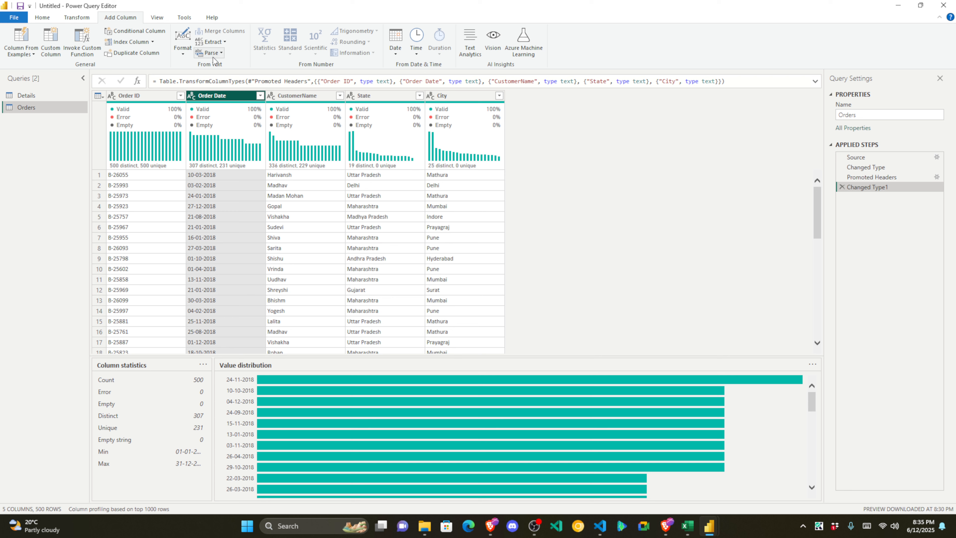
left_click(220, 43)
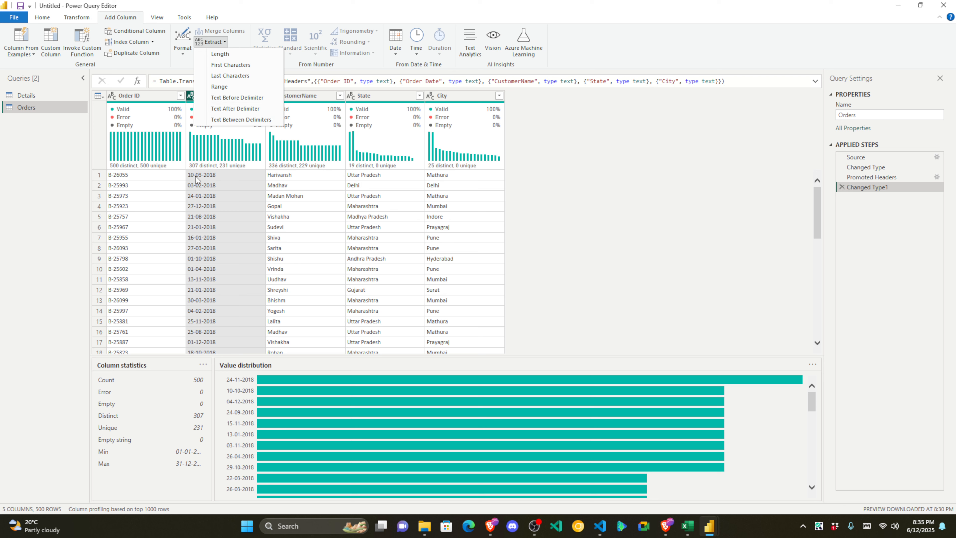
left_click(238, 108)
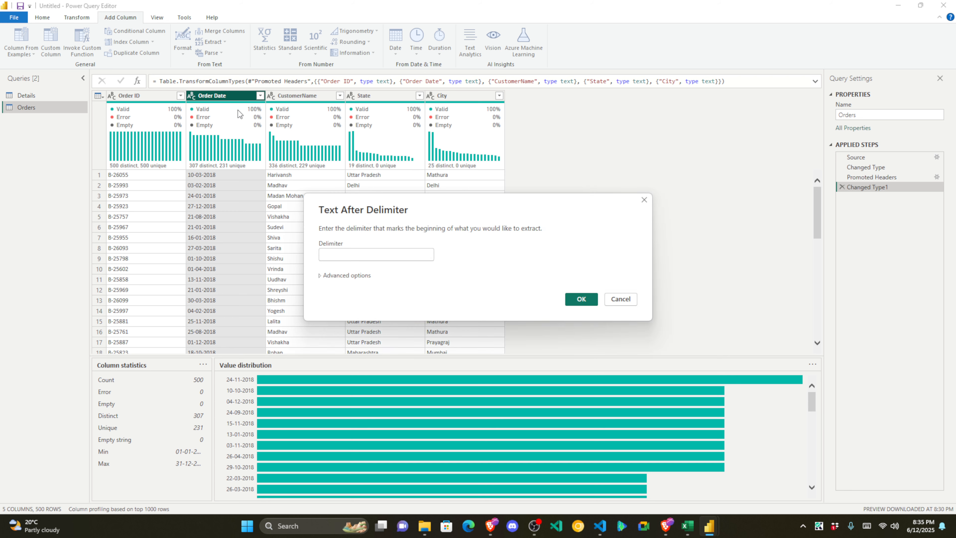
left_click(328, 251)
type("-")
left_click(332, 275)
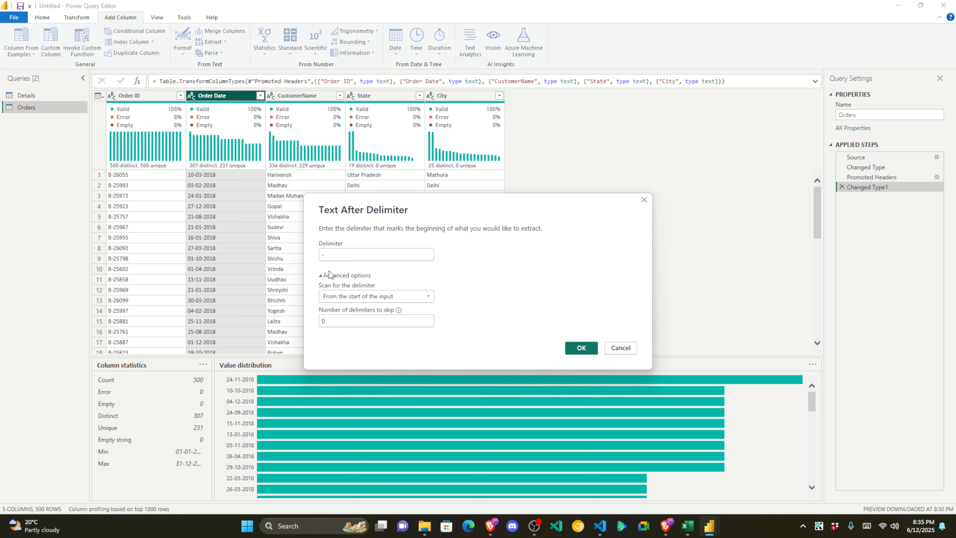
left_click(325, 277)
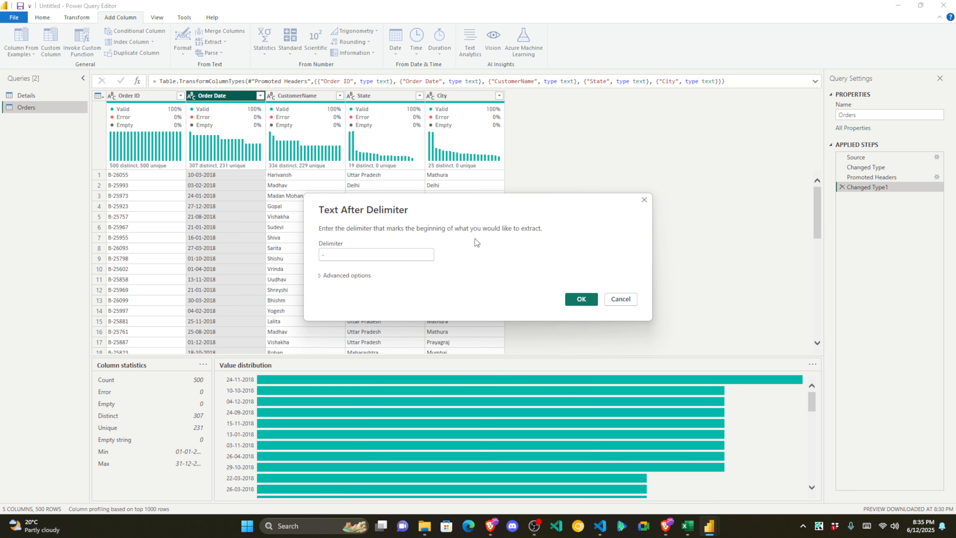
left_click(581, 299)
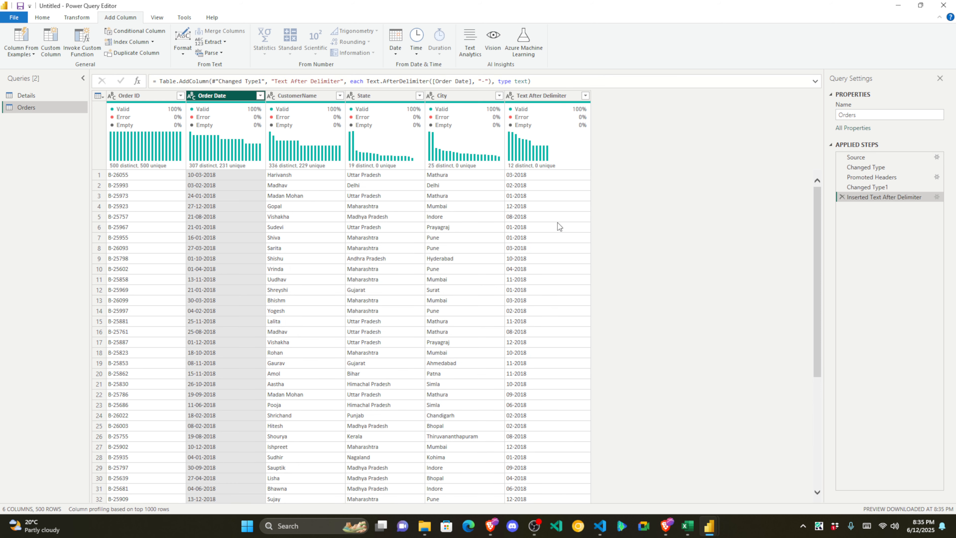
Step: Change the Text After Delimiter column to Date and compare values like 3/1/2018 with Order Date
left_click(526, 241)
left_click(529, 178)
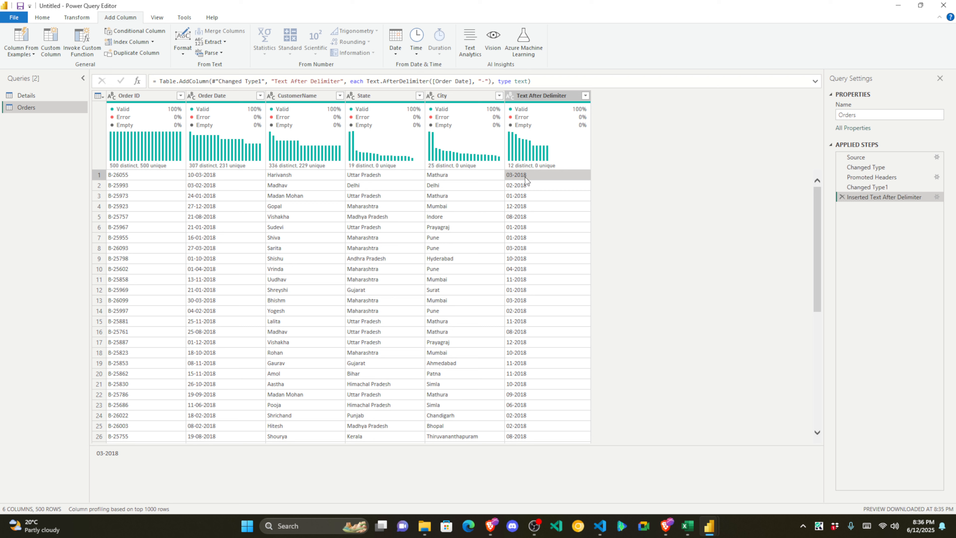
left_click(535, 95)
left_click(511, 95)
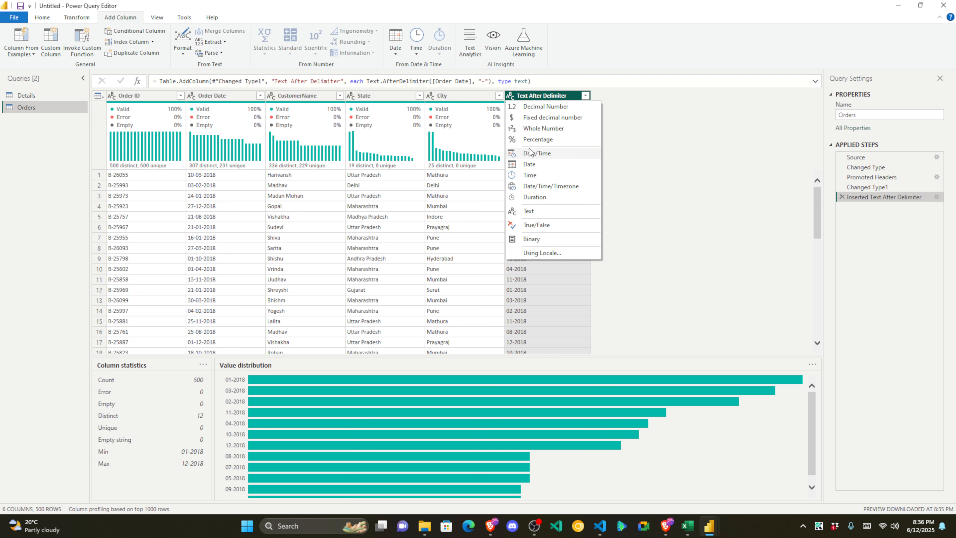
left_click(532, 164)
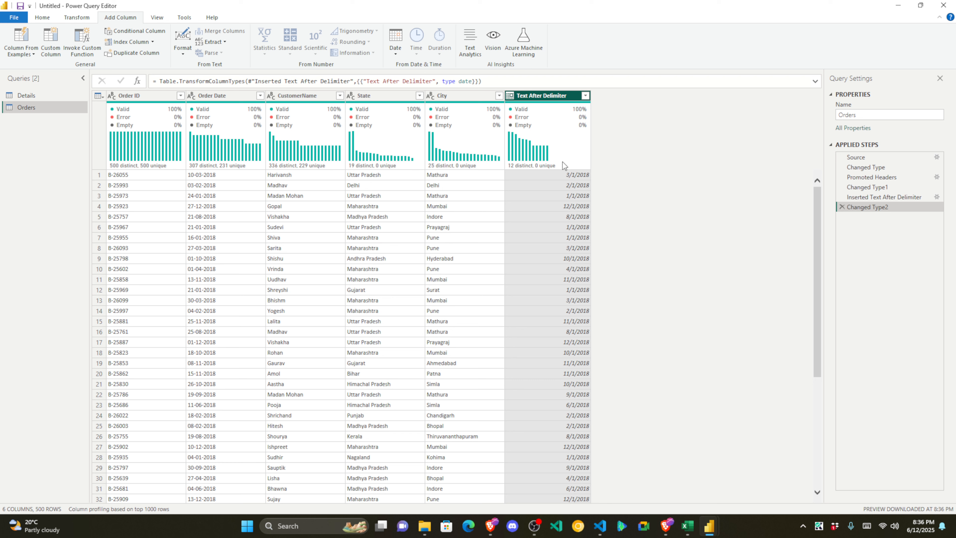
left_click(572, 176)
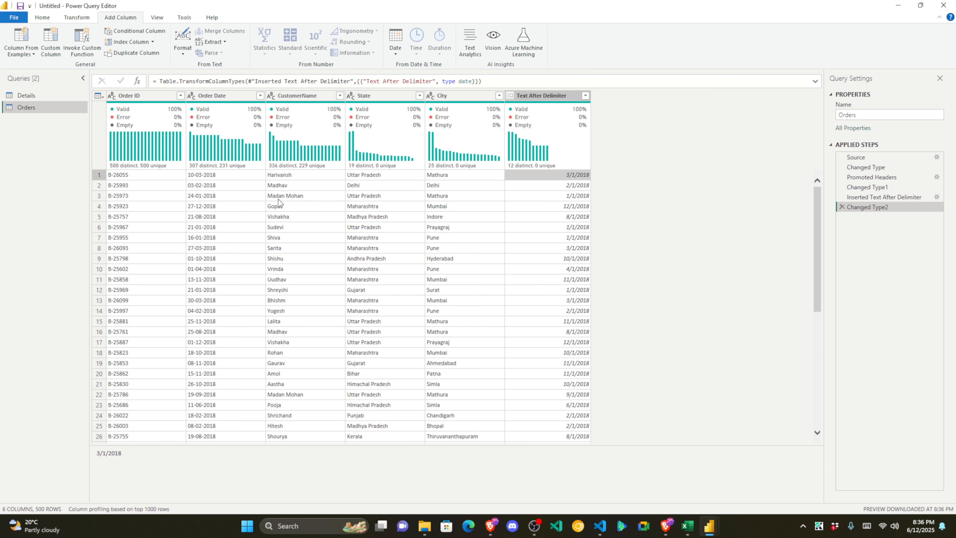
left_click(200, 198)
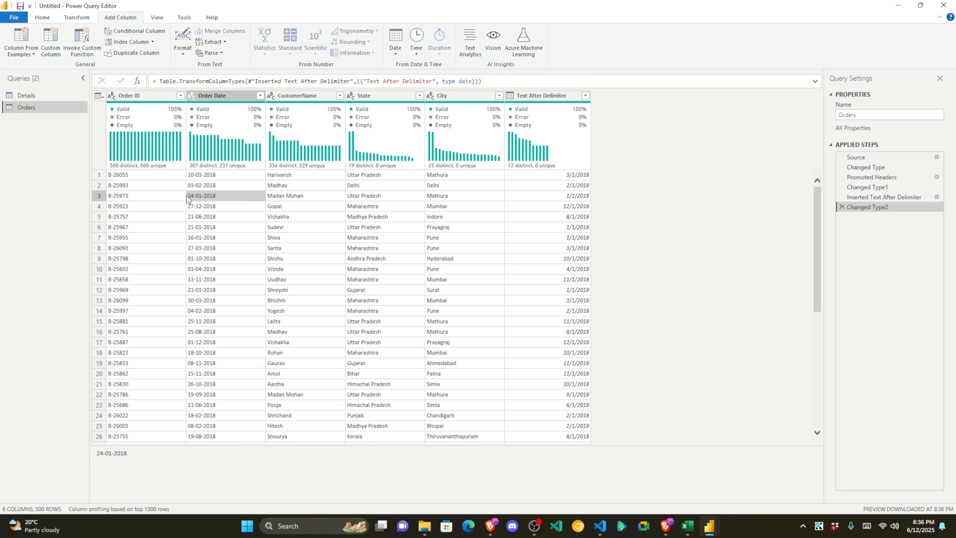
left_click(570, 198)
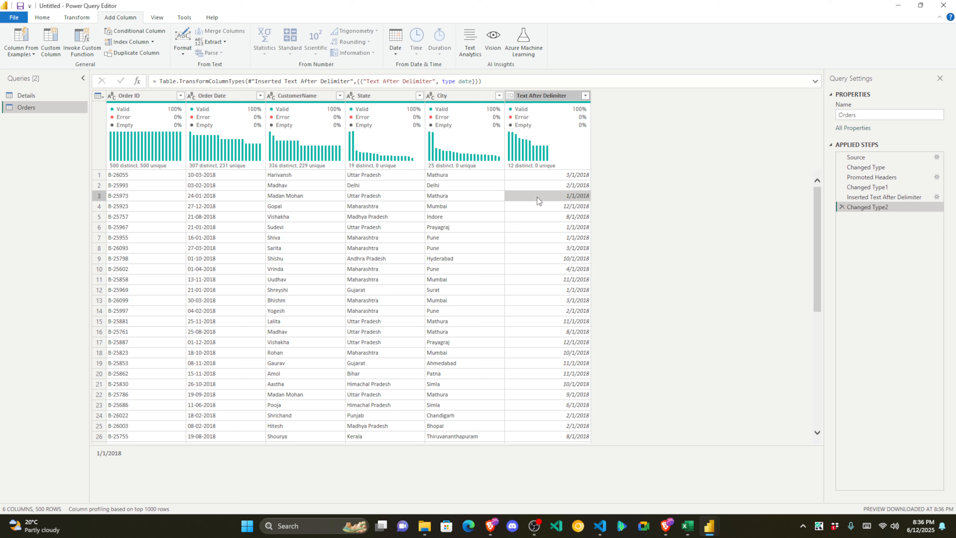
left_click(212, 197)
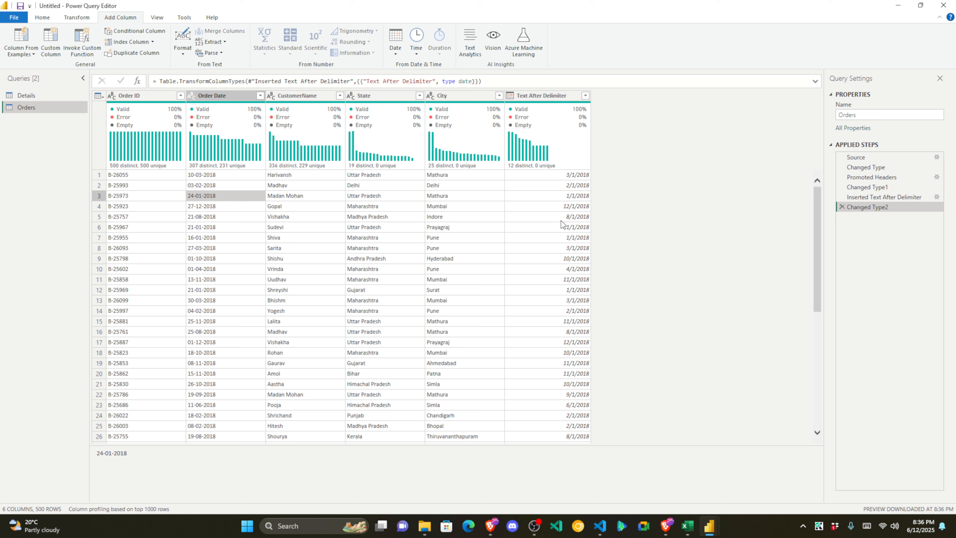
Step: Rename the Text After Delimiter column header to 'Order Cohort'
left_click(555, 95)
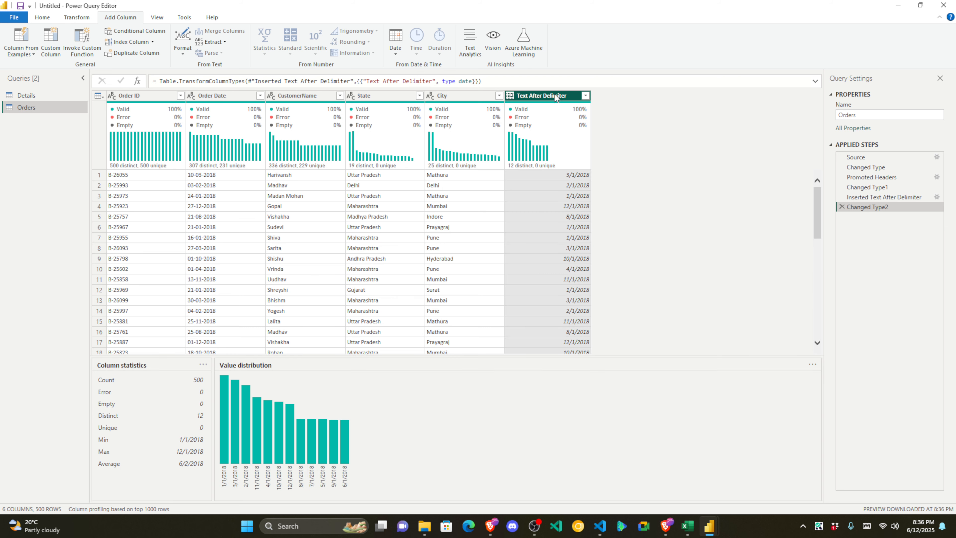
double_click(555, 95)
left_click(558, 228)
double_click(546, 96)
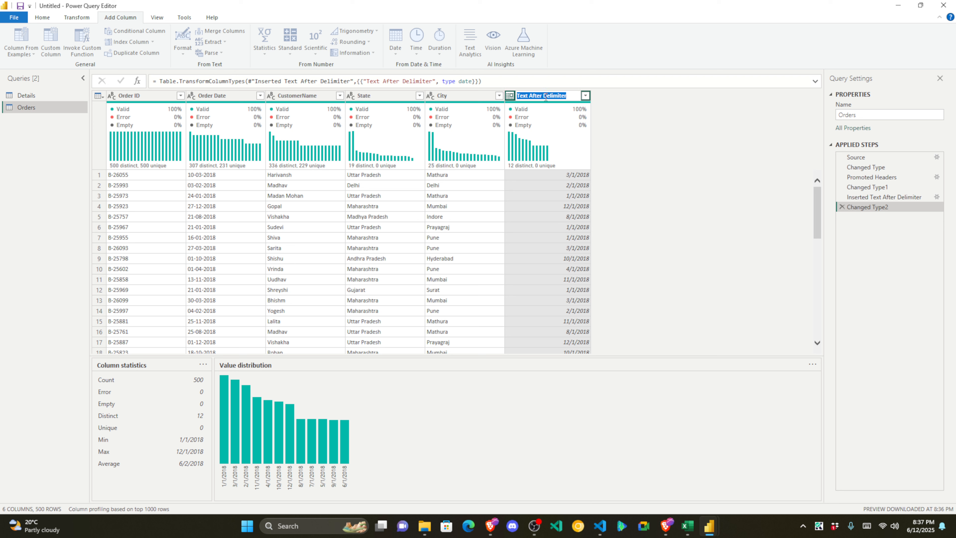
left_click(561, 96)
left_click_drag(566, 95, 521, 94)
left_click(555, 206)
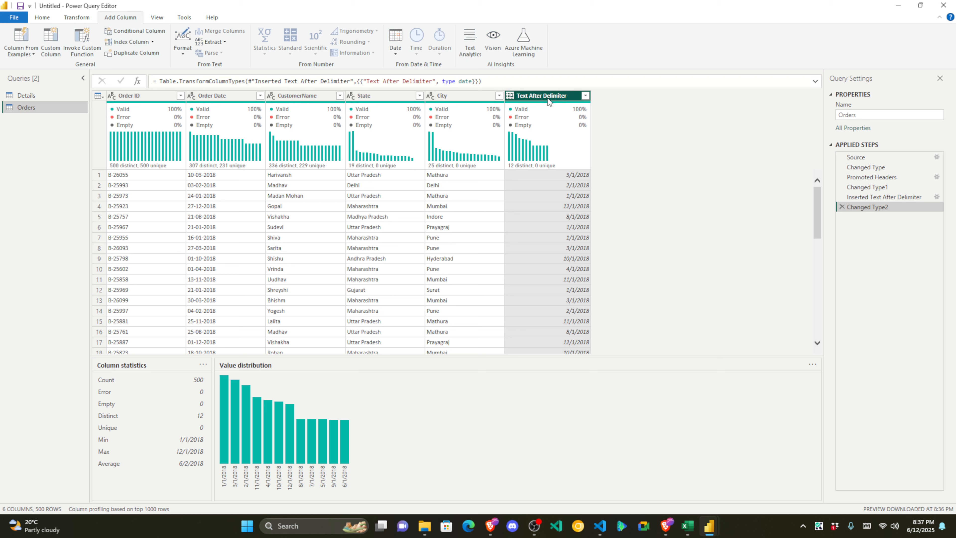
double_click(549, 96)
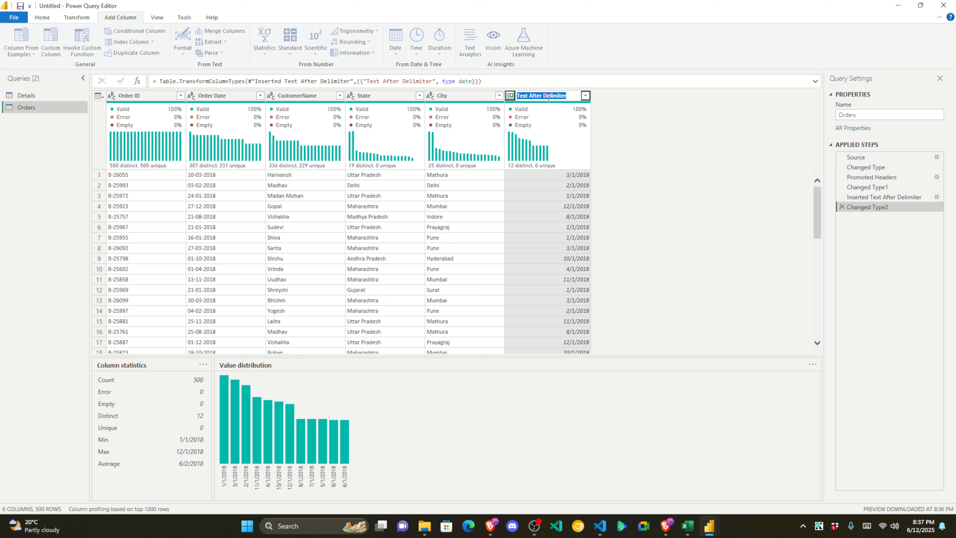
type("Order Cohort")
key("Return")
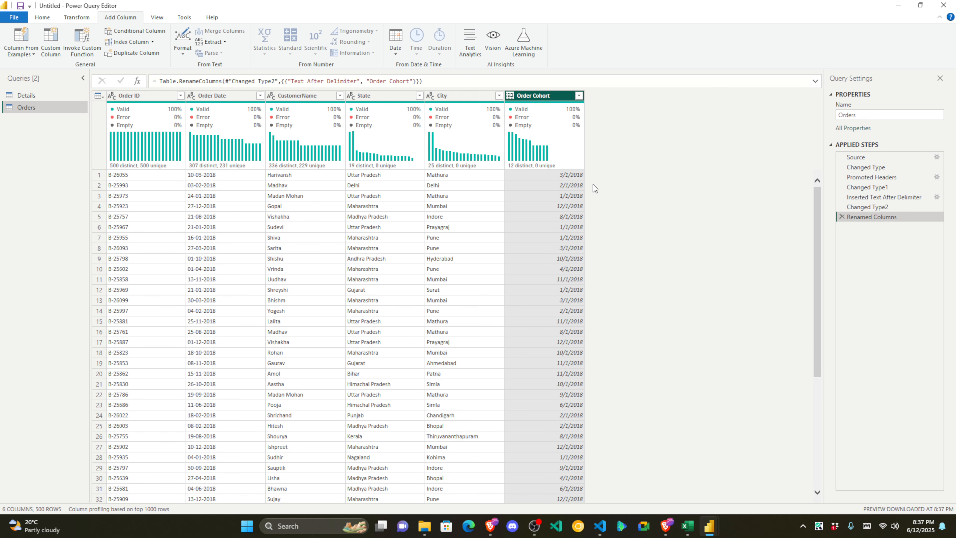
left_click(564, 177)
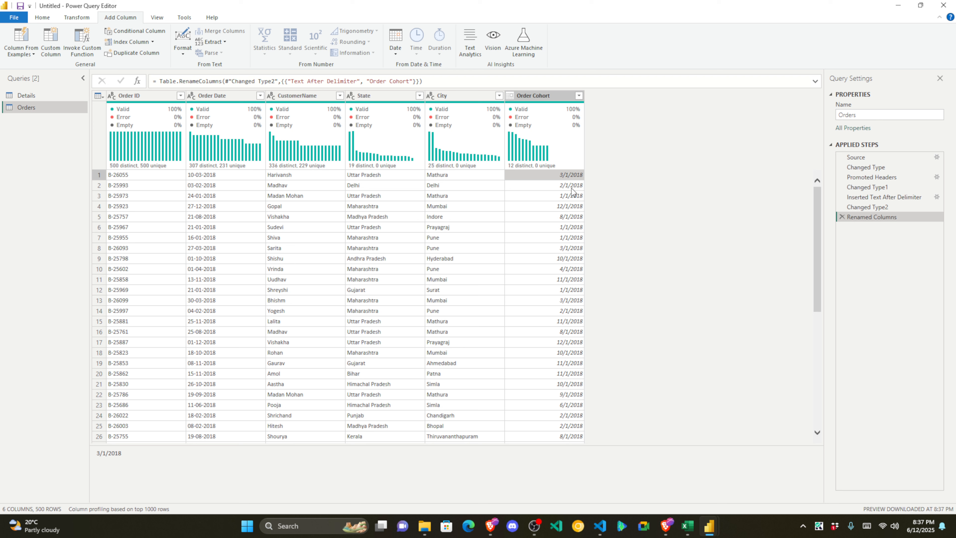
left_click(541, 96)
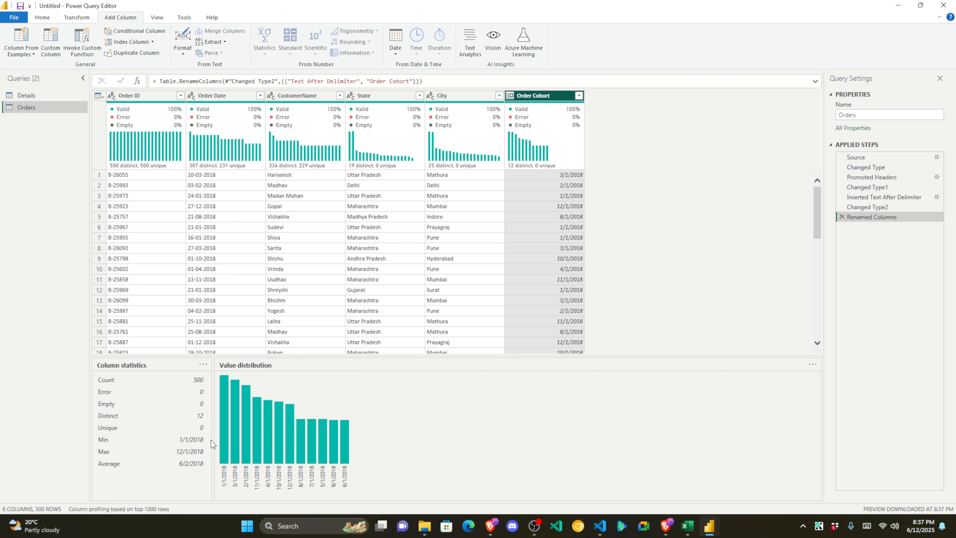
left_click(226, 237)
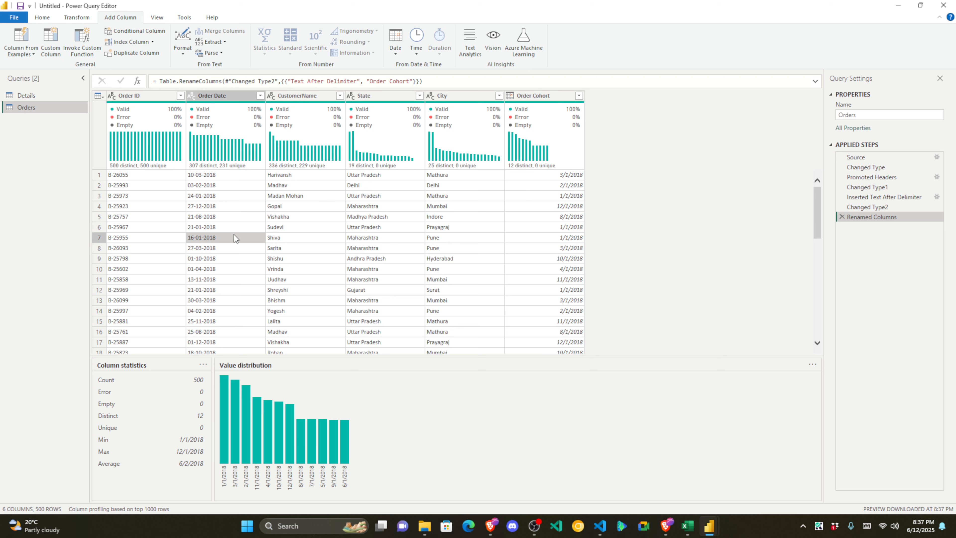
left_click(579, 95)
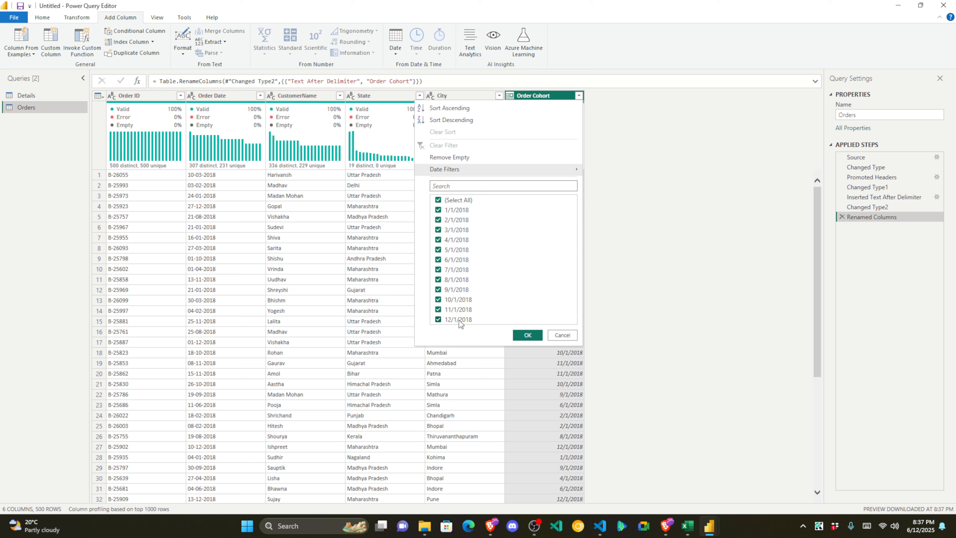
left_click(563, 335)
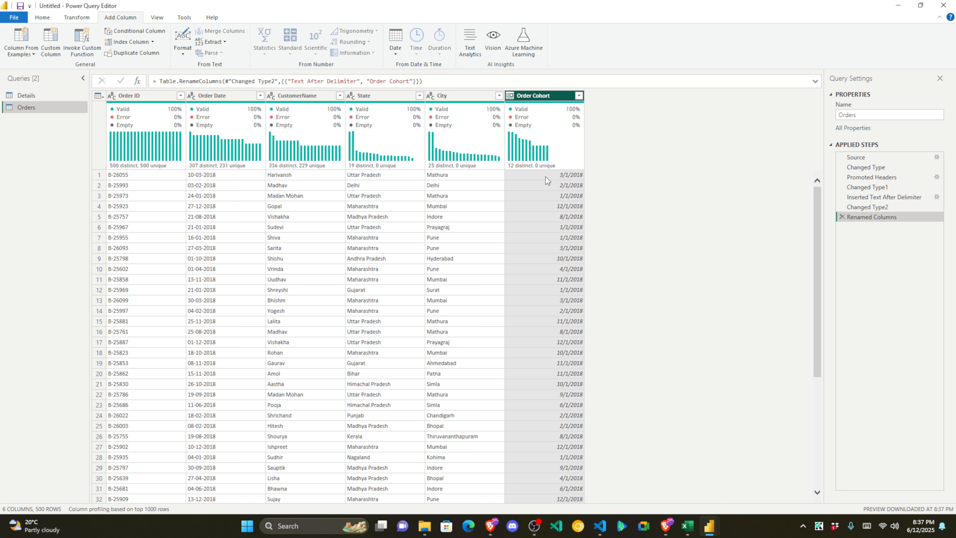
scroll(538, 204, "down", 5)
scroll(563, 250, "up", 5)
left_click(567, 186)
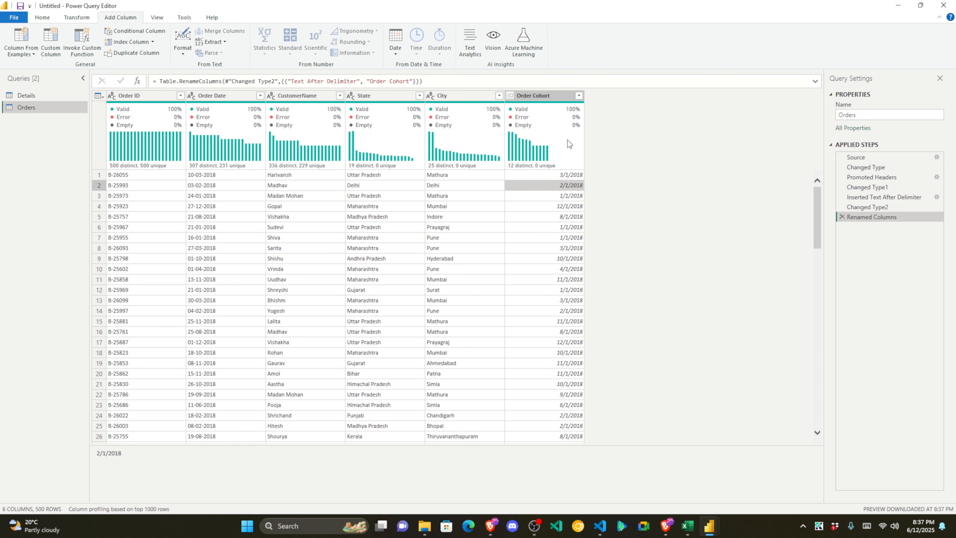
left_click(561, 95)
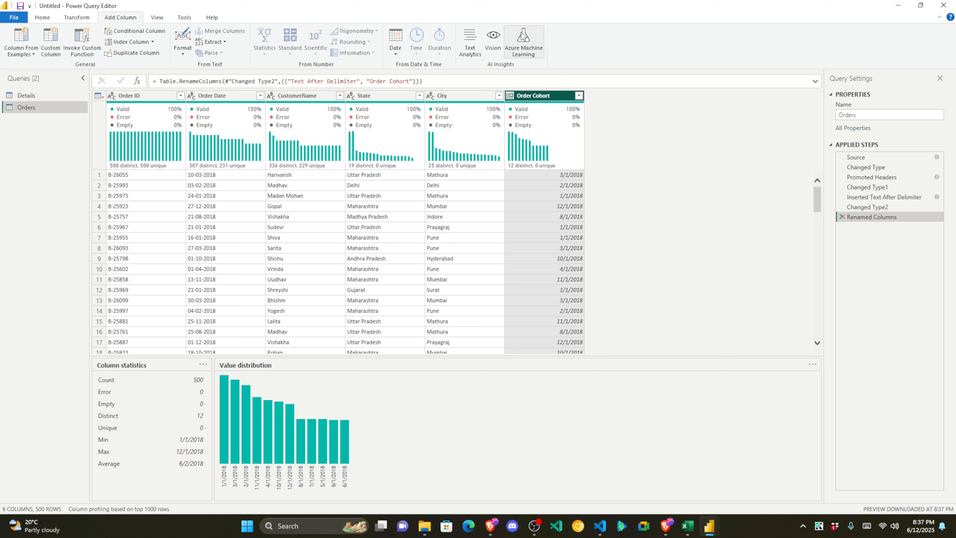
left_click(395, 39)
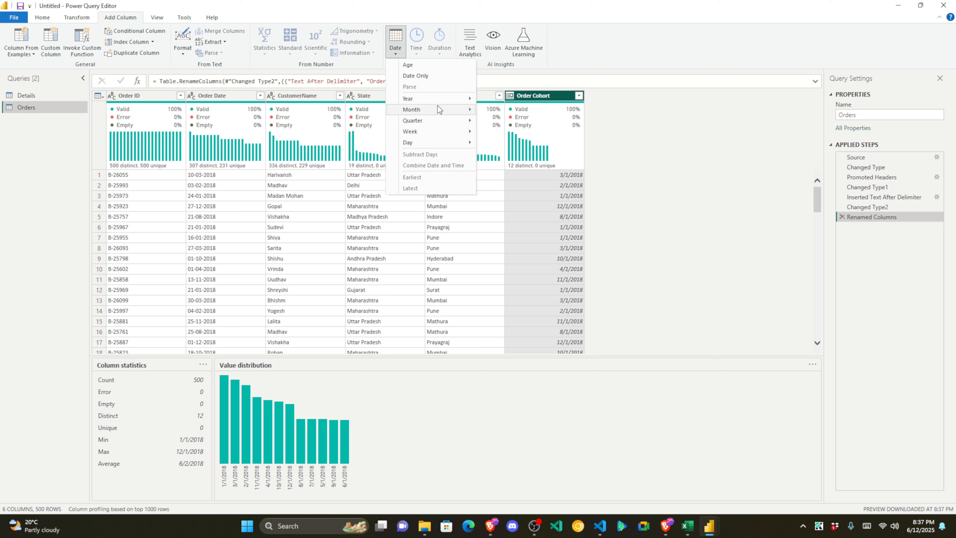
Step: Add a month-name column from Order Cohort and rename it Cohort
mouse_move(441, 112)
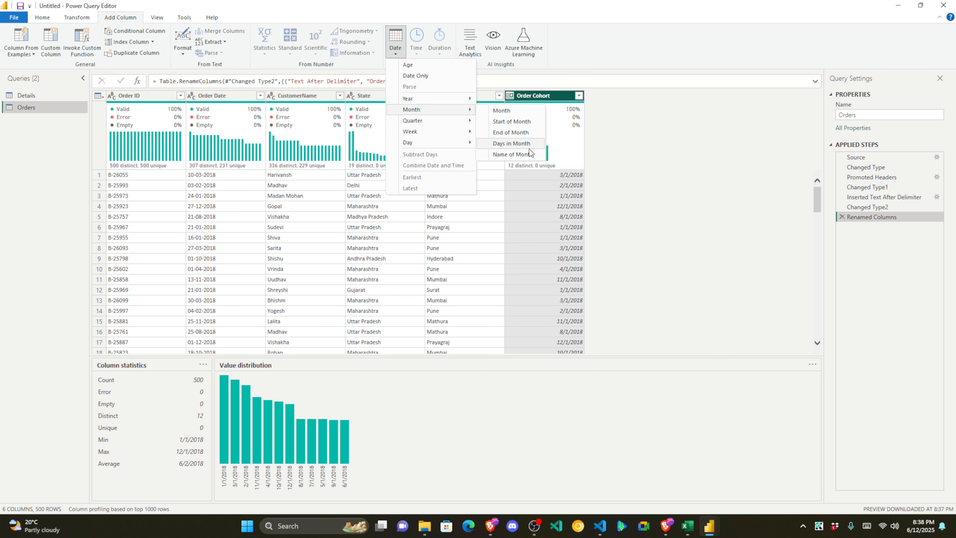
left_click(522, 154)
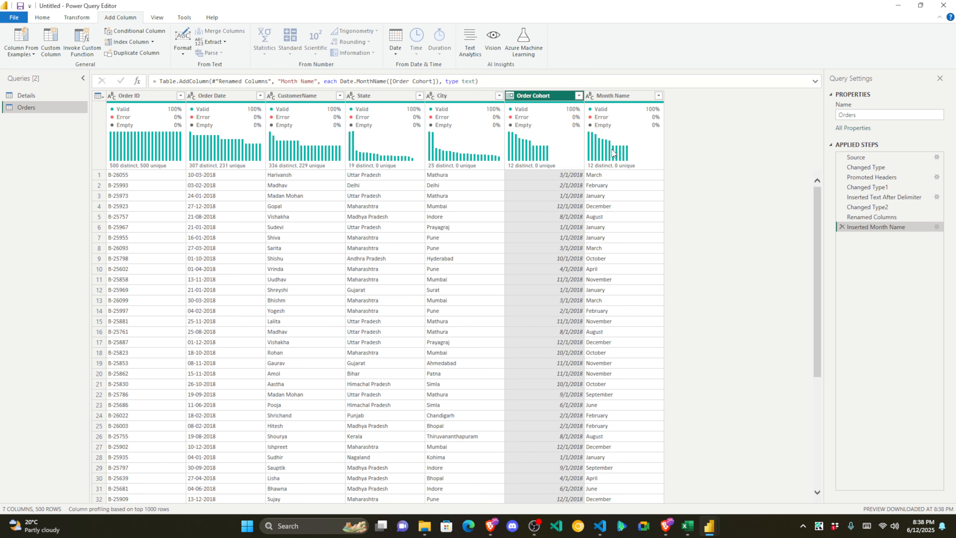
double_click(621, 96)
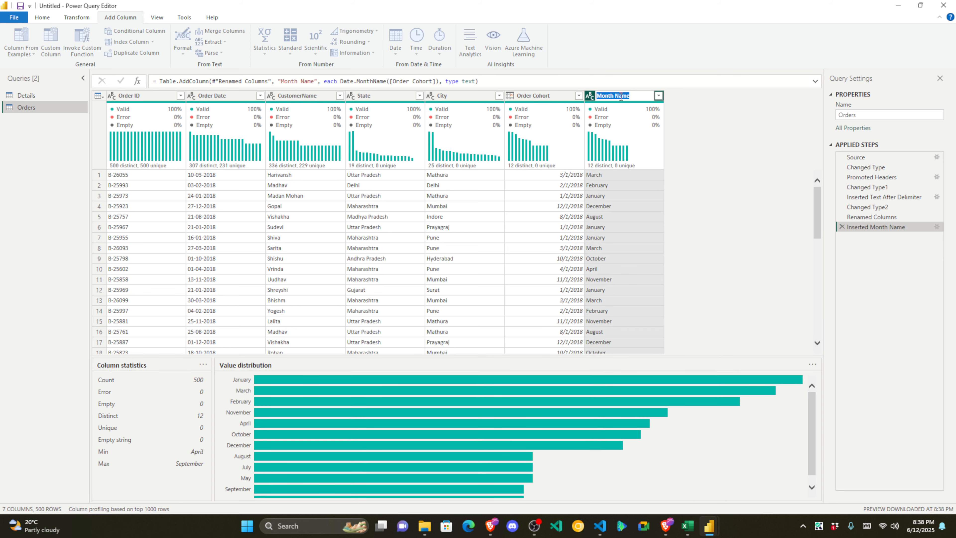
type("Cohort")
key("Return")
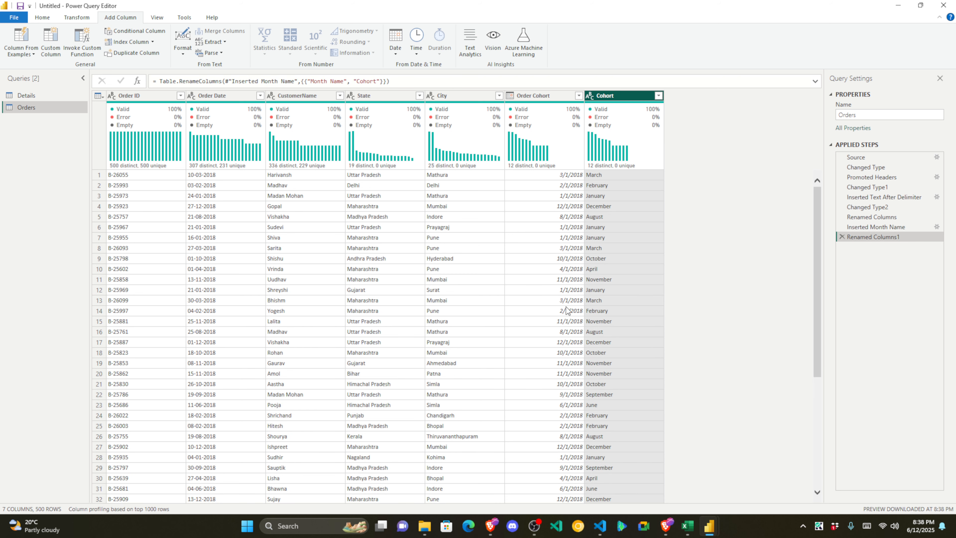
left_click(219, 96)
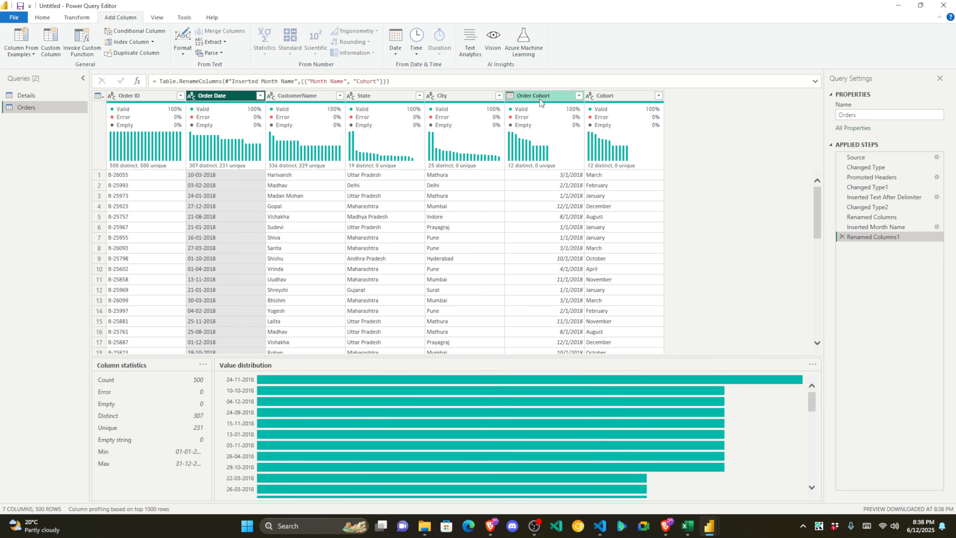
Step: Remove the Order Date column from the Orders query, leaving 6 columns
right_click(236, 97)
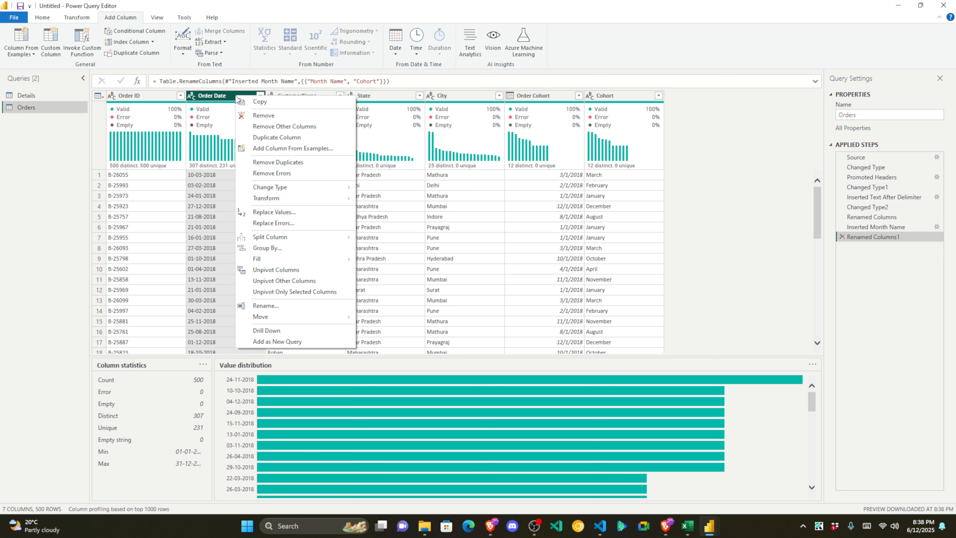
left_click(259, 116)
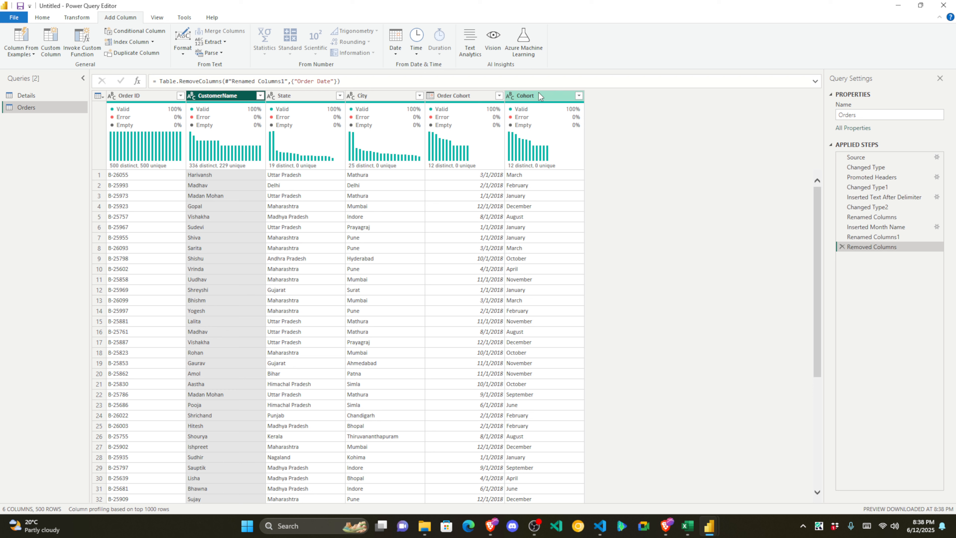
left_click(520, 205)
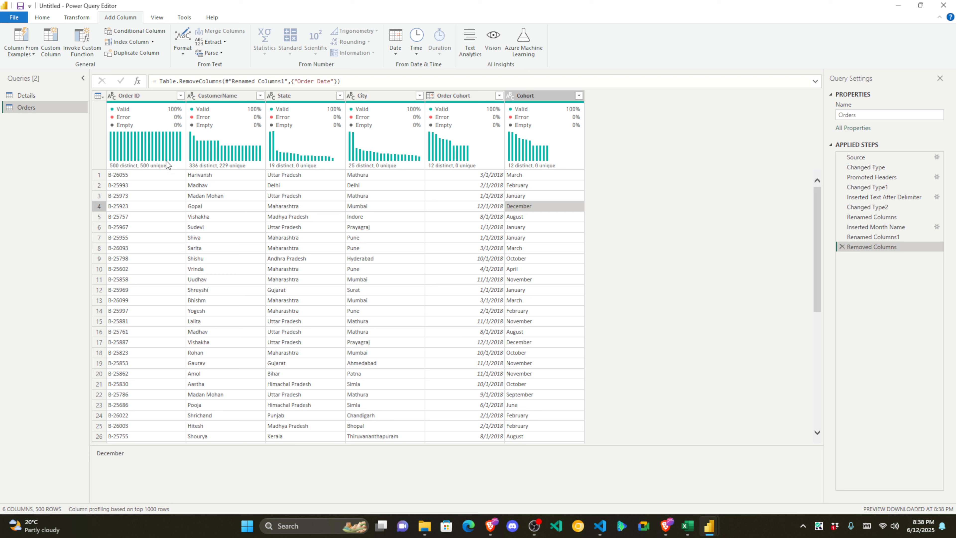
left_click(41, 17)
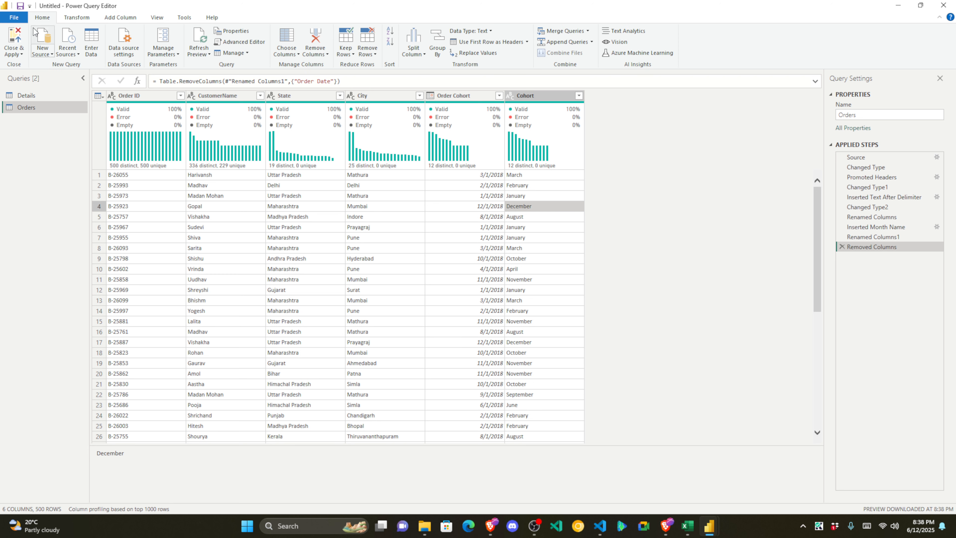
left_click(17, 54)
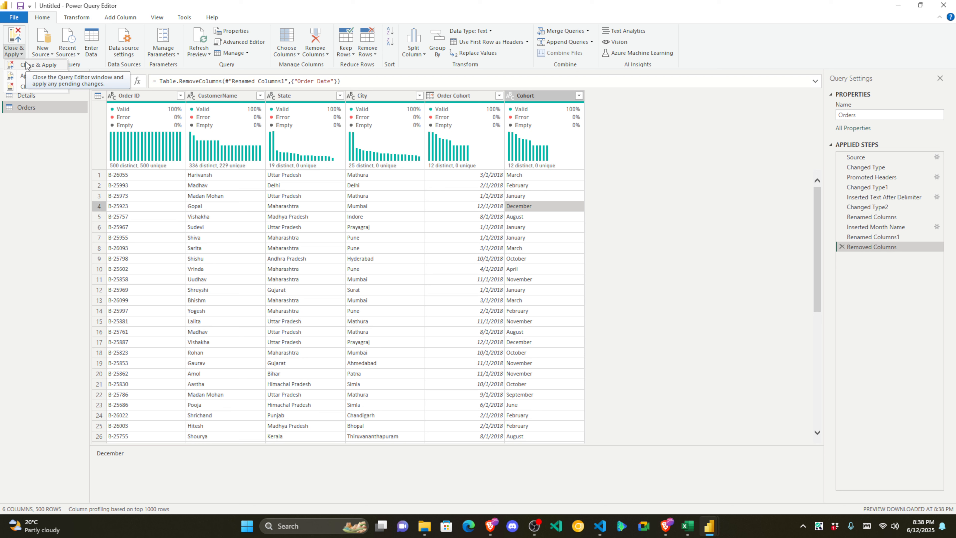
left_click(550, 231)
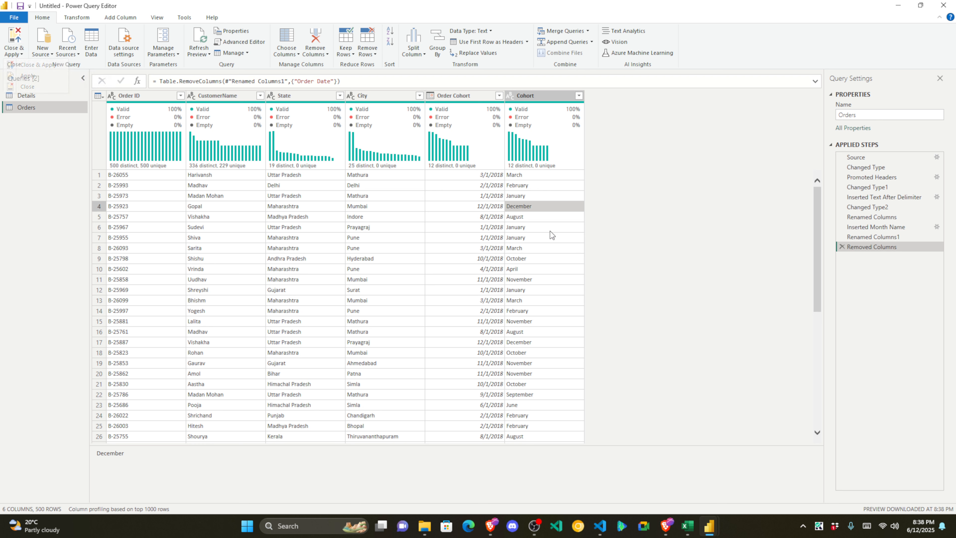
left_click(481, 206)
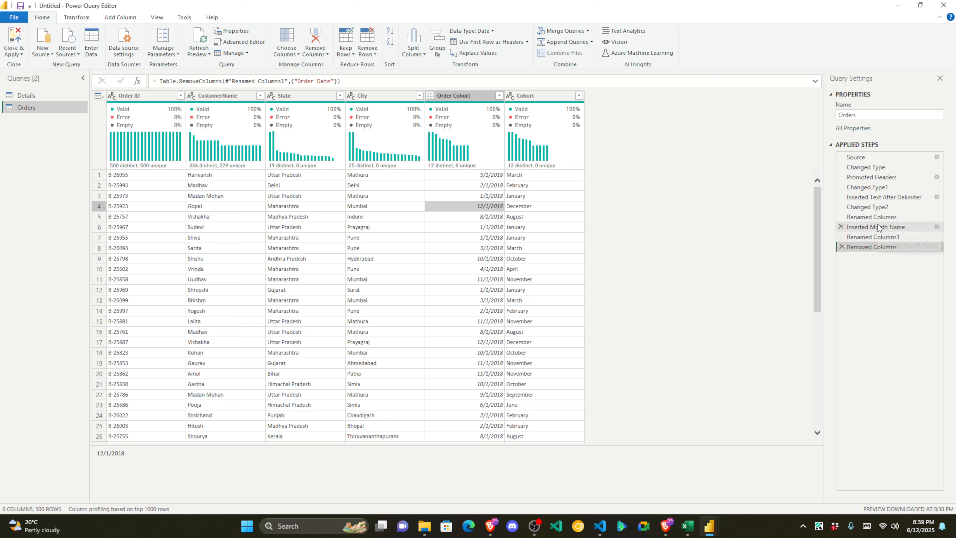
Step: Step back to the Inserted Text After Delimiter applied step and select Order Date
left_click(878, 206)
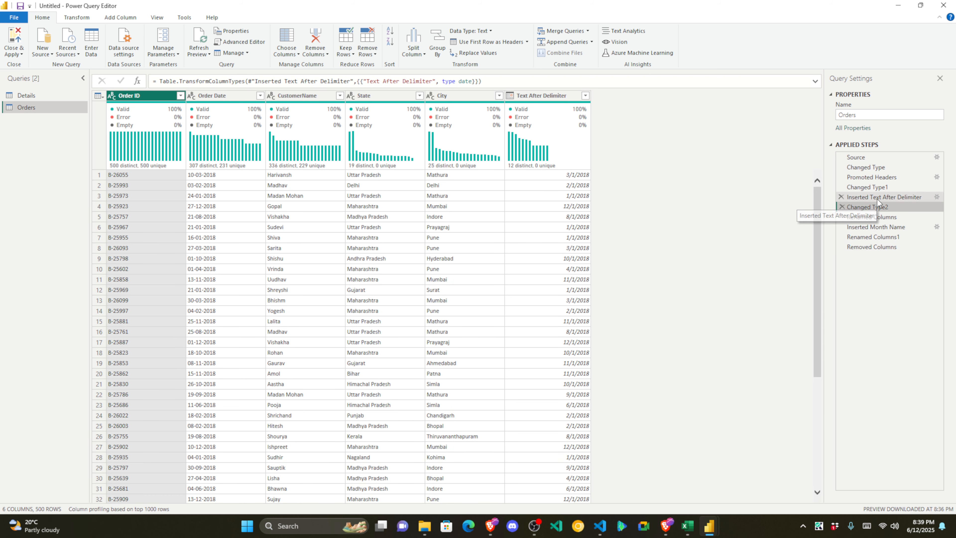
left_click(878, 199)
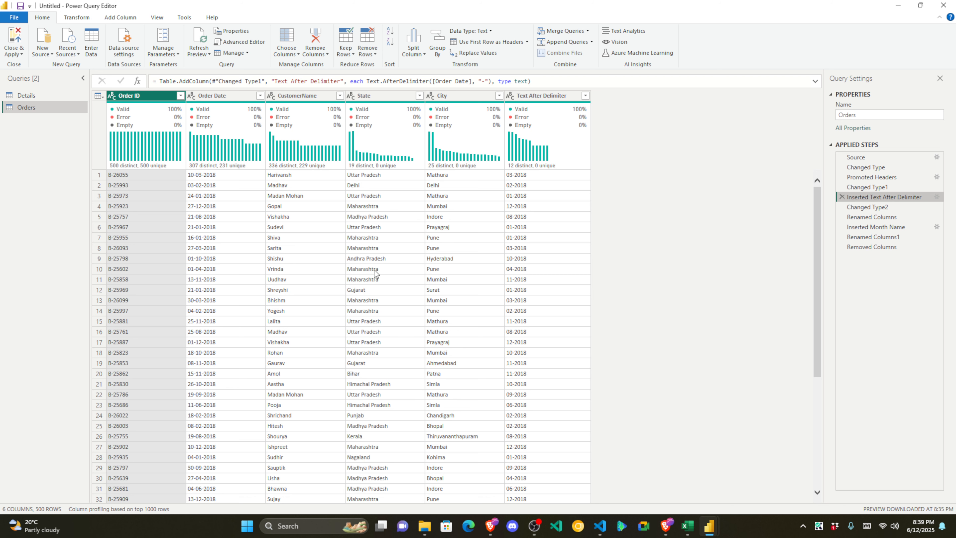
left_click(217, 96)
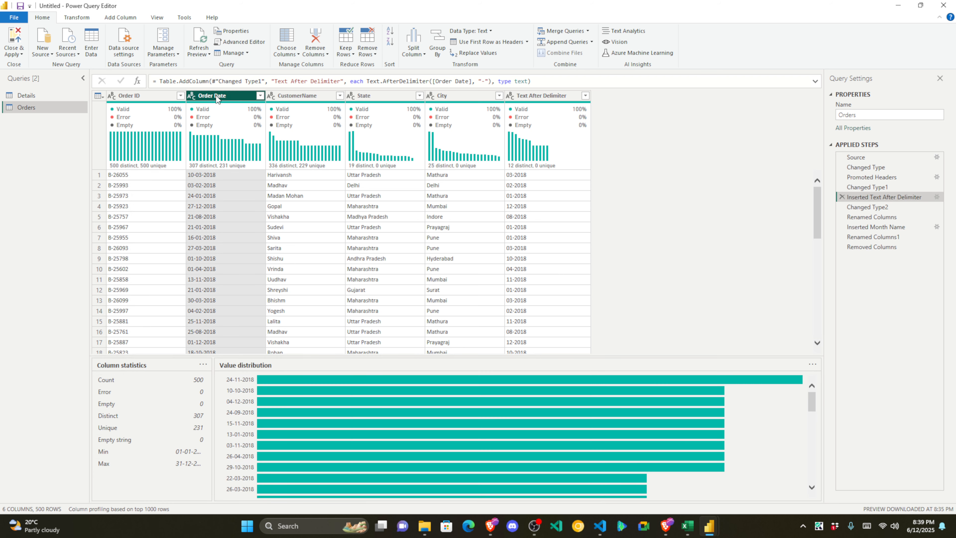
Step: Try Extract Text After Delimiter with '-' on Order Date, then cancel without adding a column
mouse_move(218, 109)
left_click(117, 20)
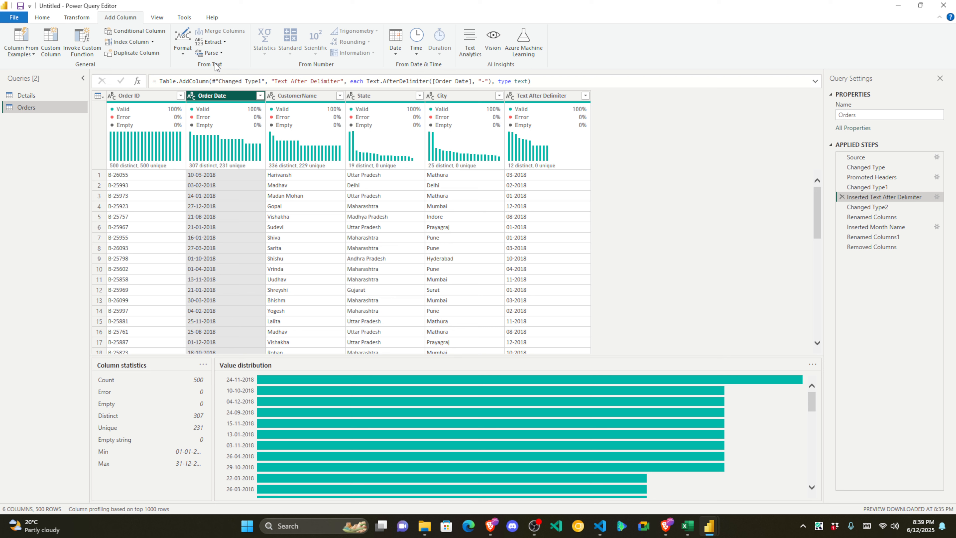
left_click(220, 42)
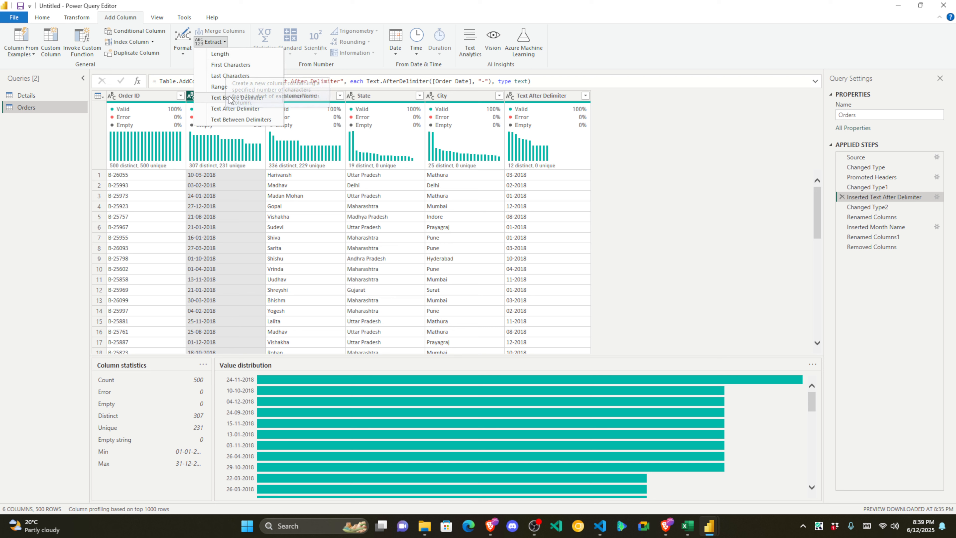
left_click(231, 110)
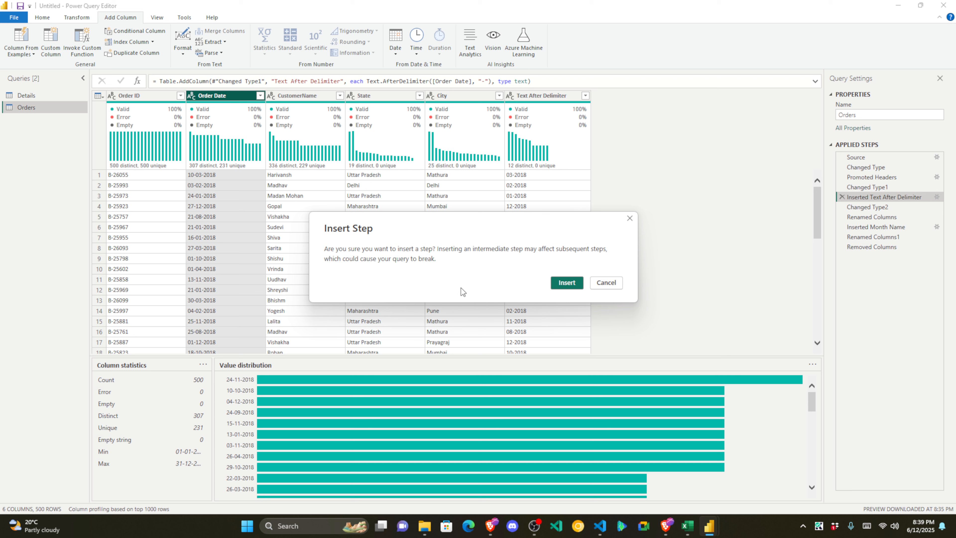
left_click(566, 283)
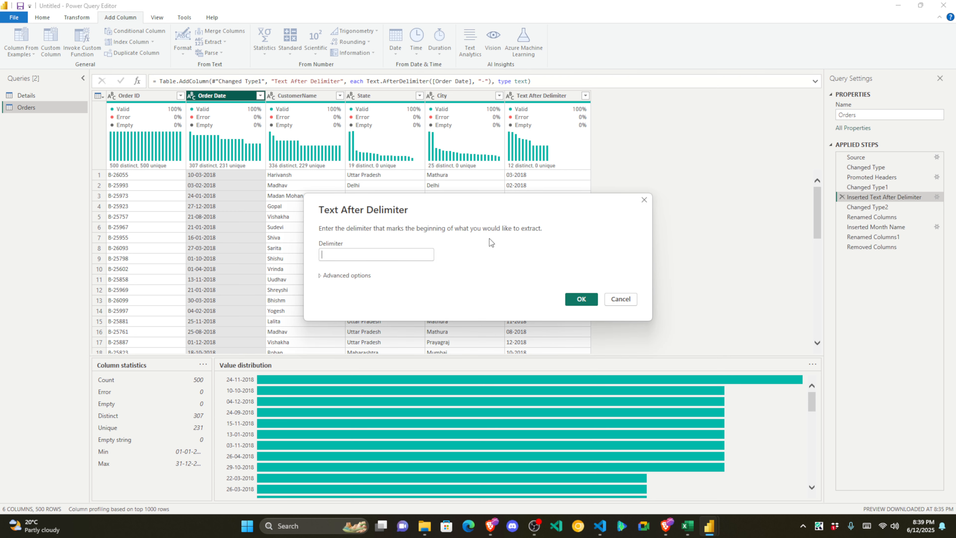
left_click(331, 255)
type("-")
double_click(324, 256)
left_click(621, 300)
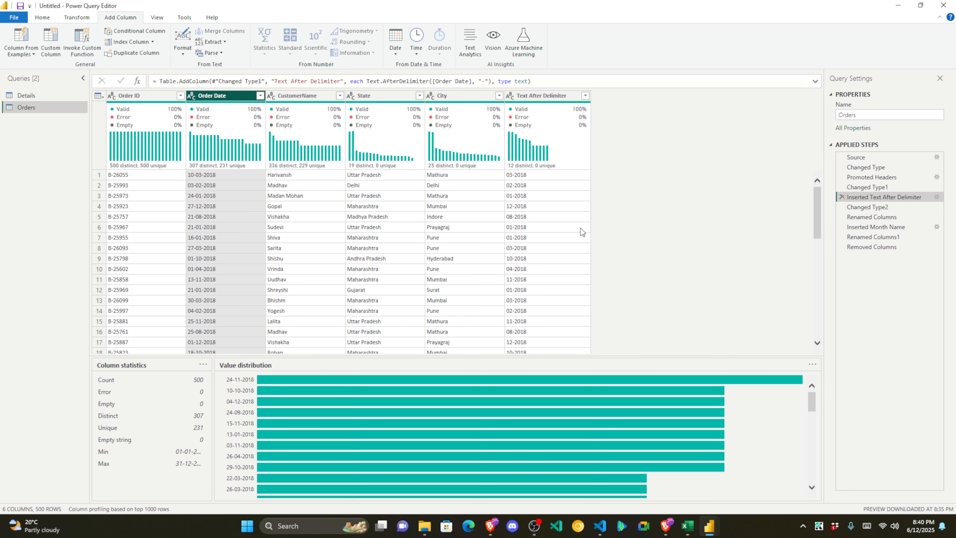
left_click(540, 177)
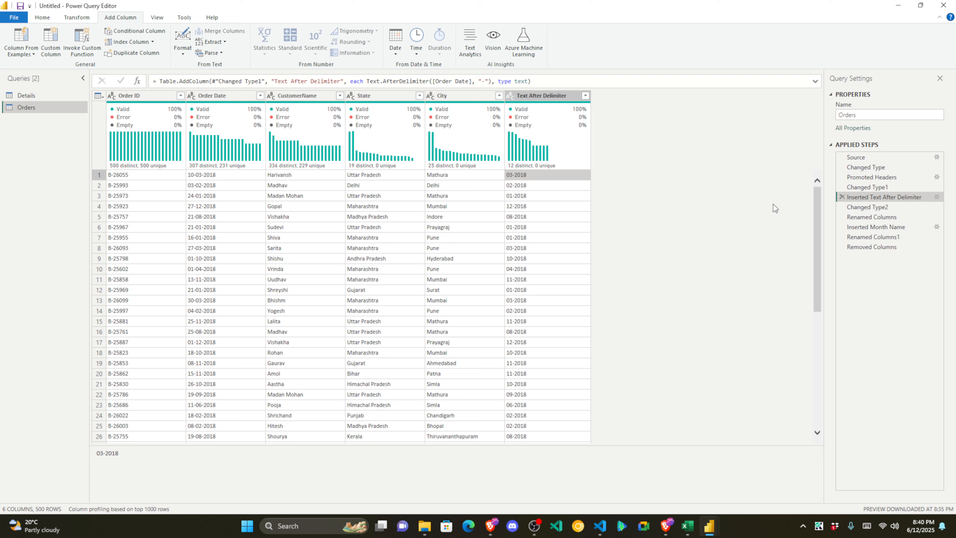
Step: Step through Changed Type2, Renamed Columns, Inserted Month Name and Renamed Columns1 to the final Removed Columns step
left_click(866, 207)
left_click(872, 217)
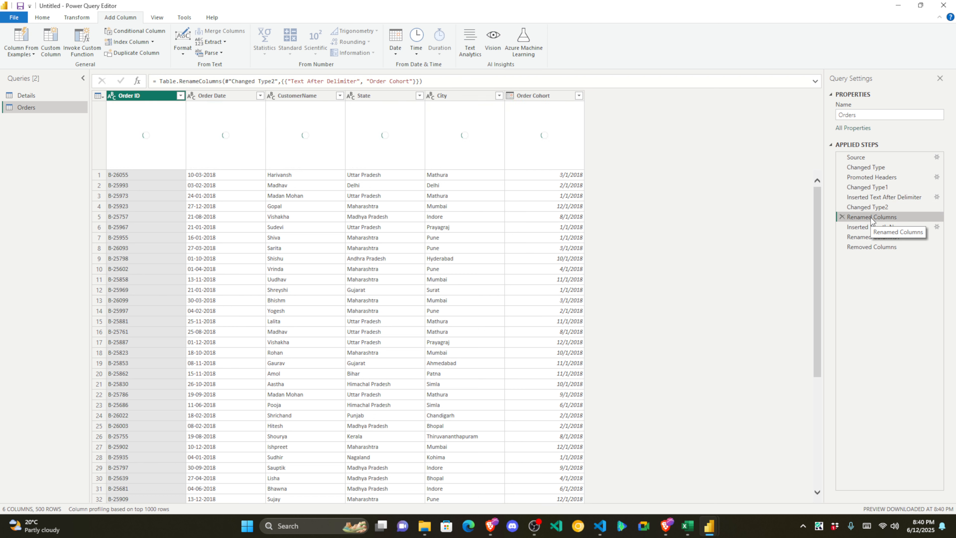
left_click(866, 227)
left_click(868, 237)
left_click(868, 247)
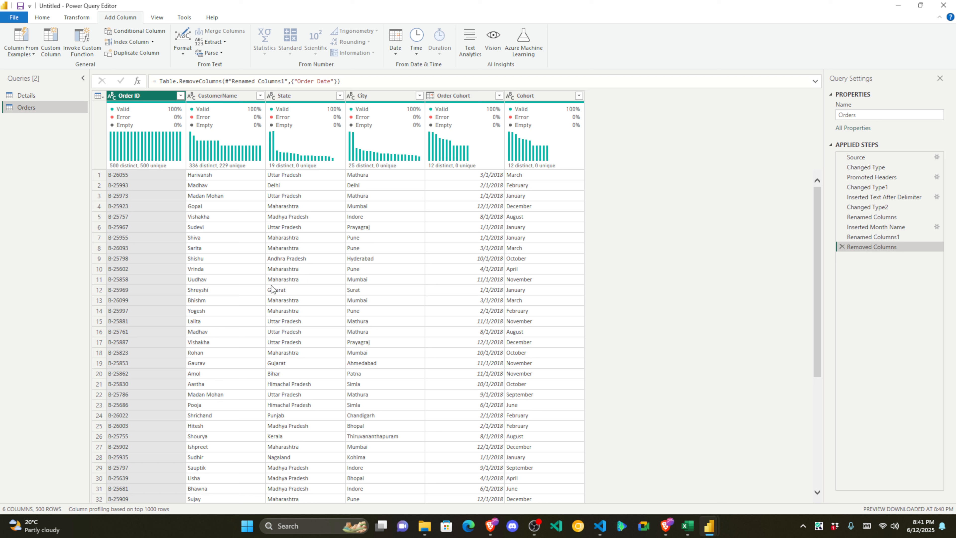
Step: Close & Apply the Orders query changes to return to the report view
left_click(42, 19)
left_click(15, 53)
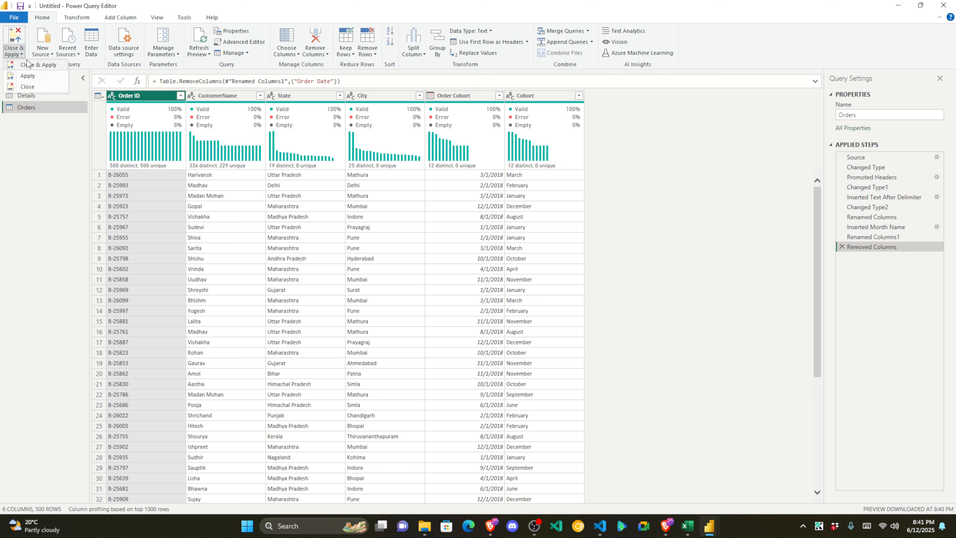
left_click(28, 86)
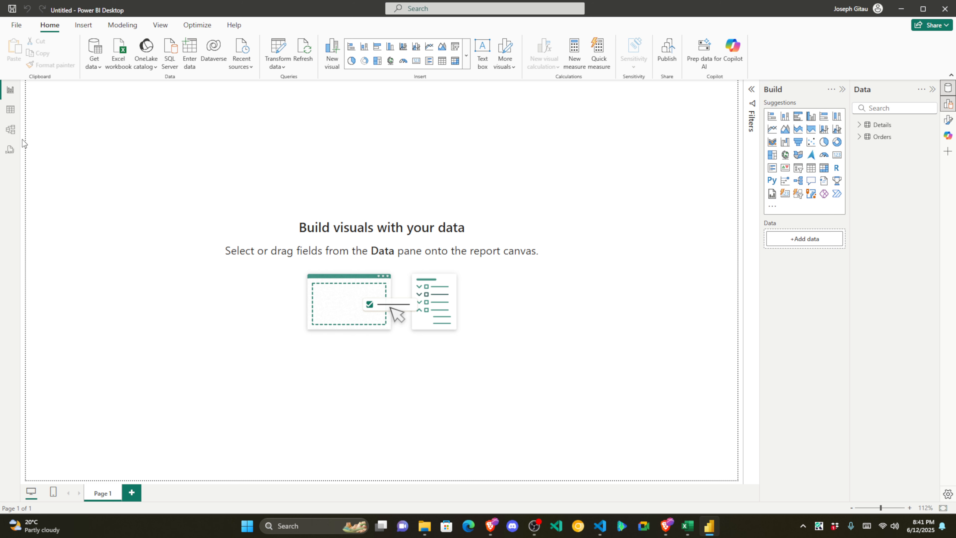
Step: In Model view, arrange and resize the Details and Orders table cards
left_click(12, 131)
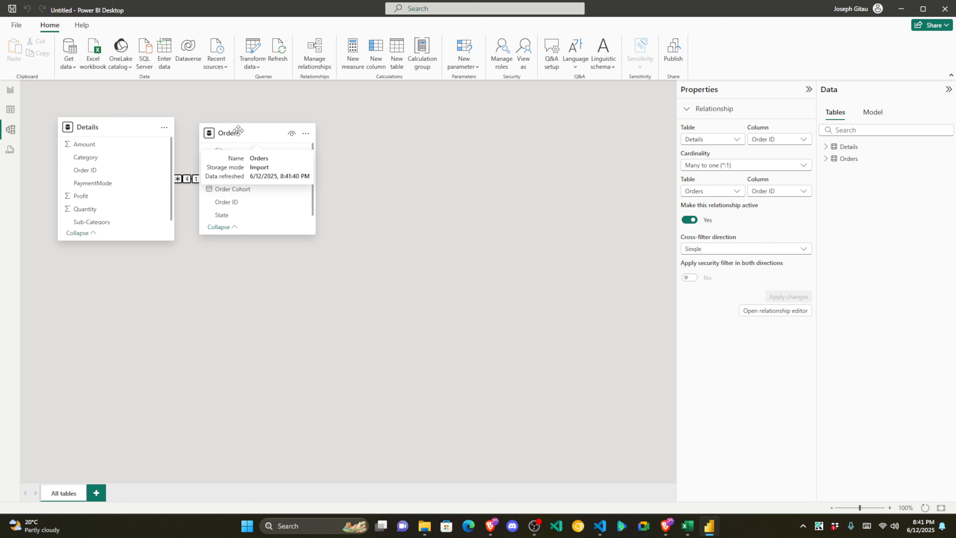
left_click_drag(237, 129, 258, 274)
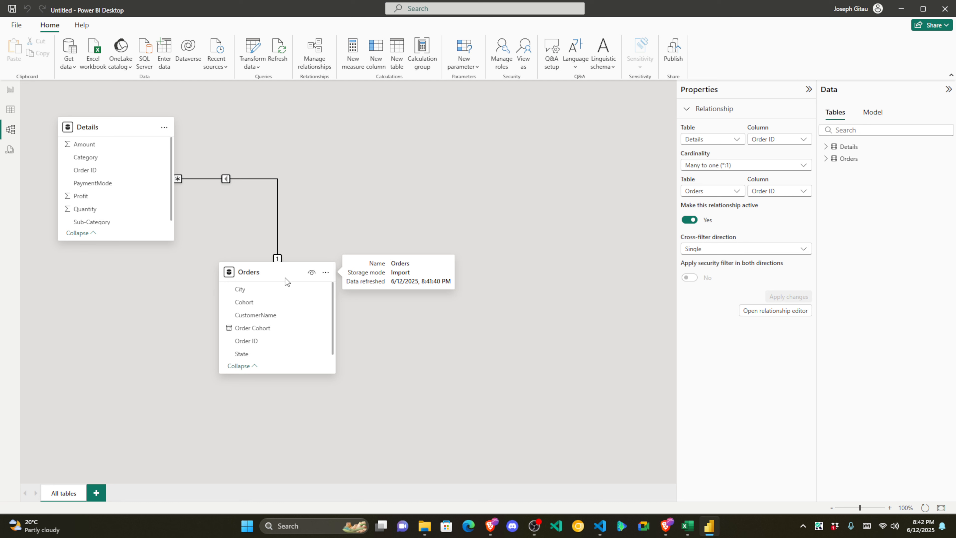
left_click_drag(286, 274, 393, 157)
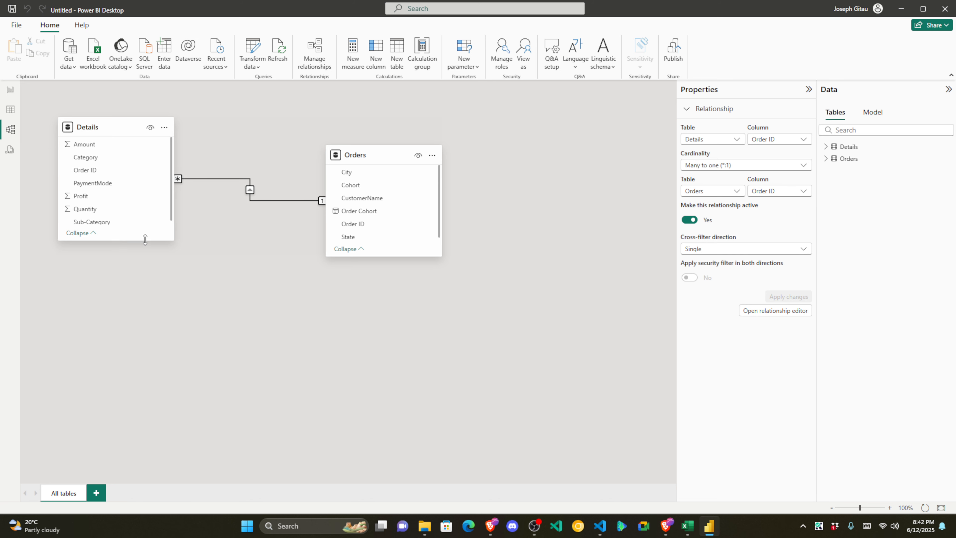
left_click_drag(145, 240, 150, 333)
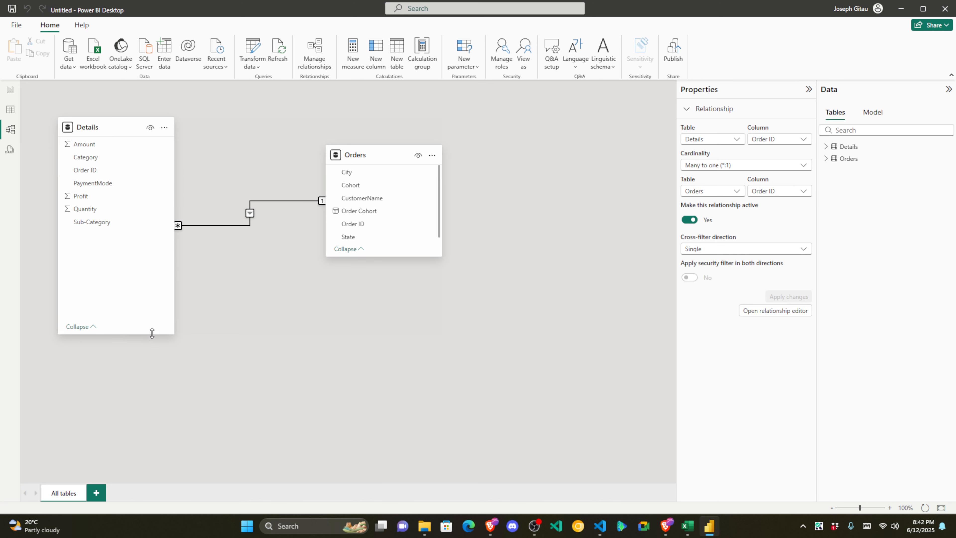
left_click(88, 170)
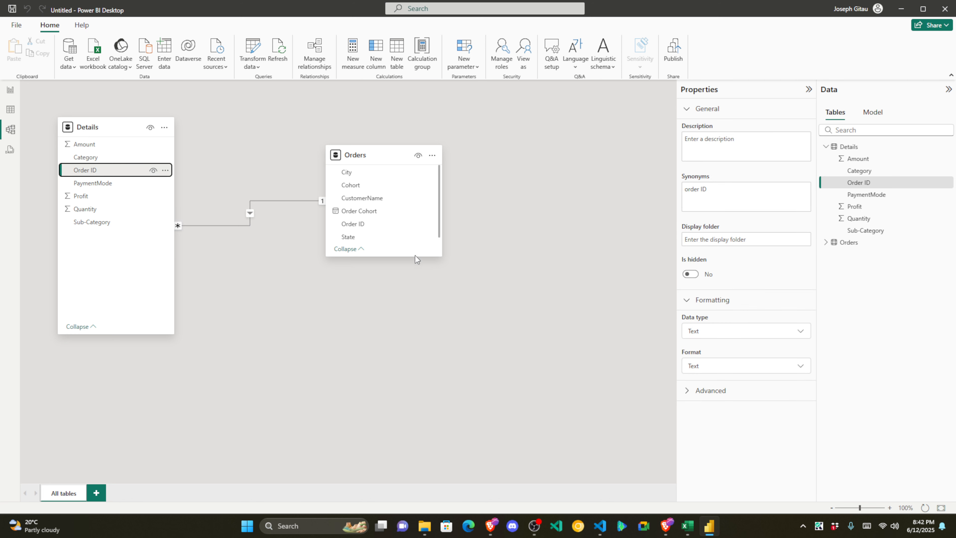
left_click_drag(415, 257, 415, 307)
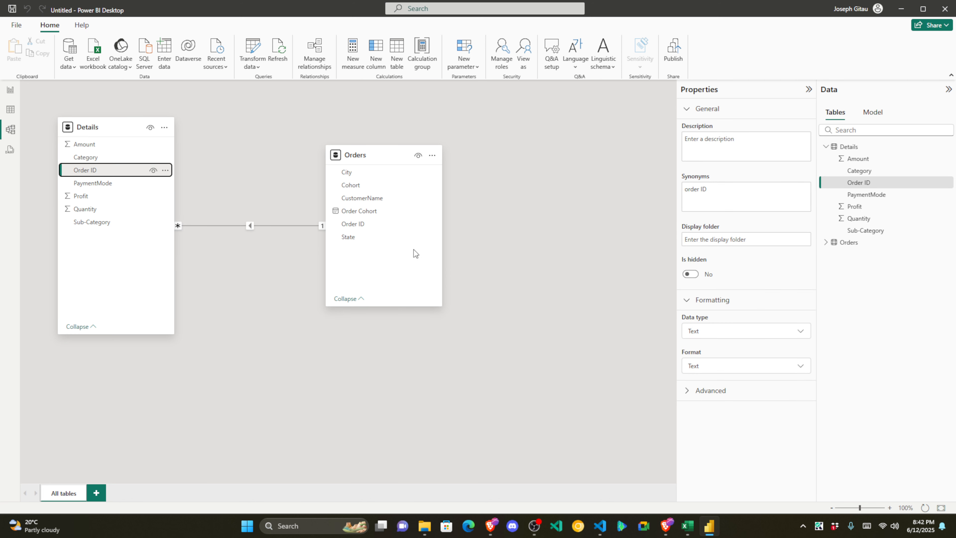
left_click(359, 226)
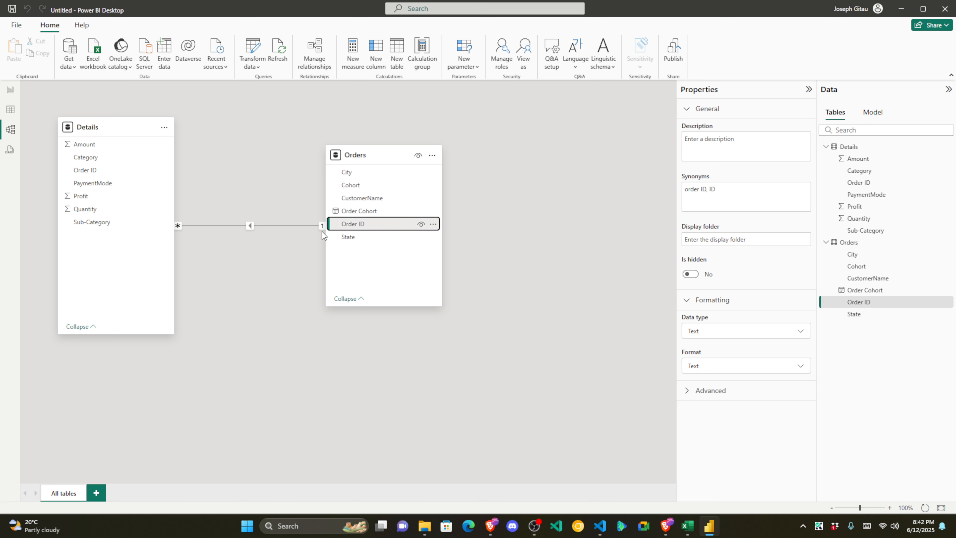
left_click_drag(384, 158, 411, 211)
Step: Check the Details–Orders relationship on Order ID keeps Single cross-filtering, then collapse Properties
left_click(265, 255)
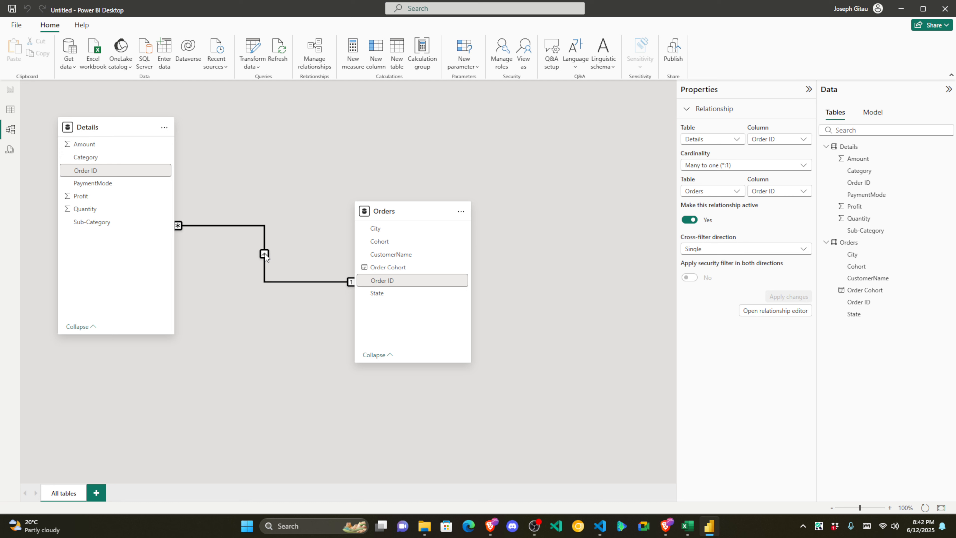
left_click(746, 246)
left_click(745, 244)
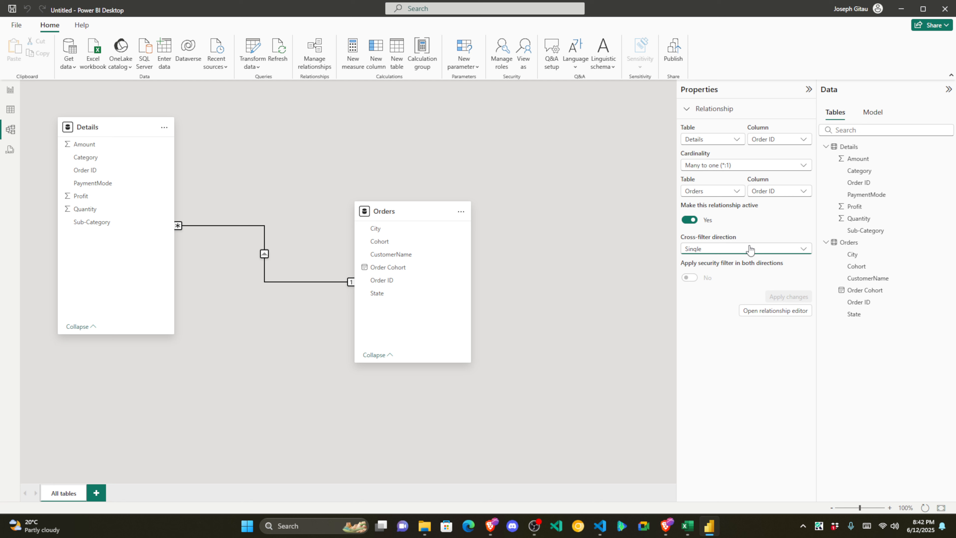
left_click(810, 90)
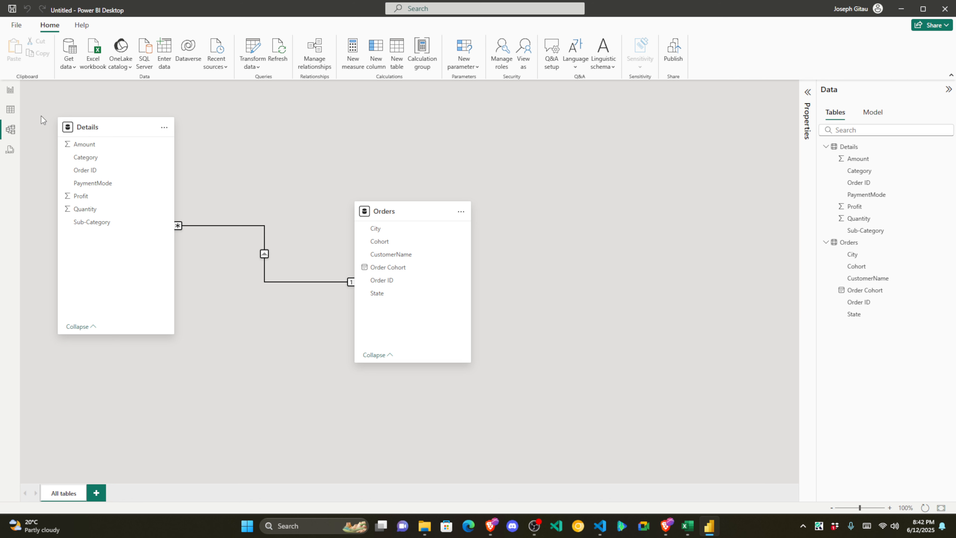
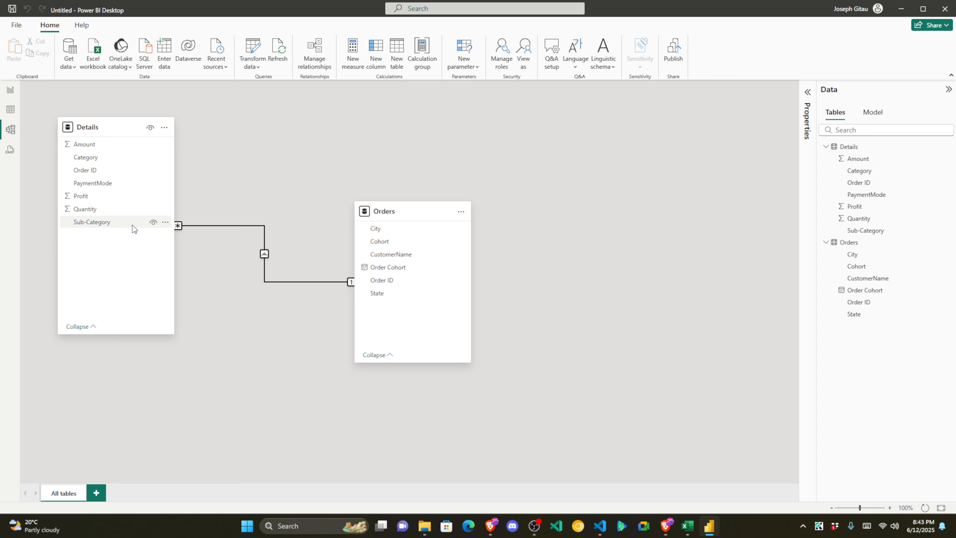
Step: Glance at the starter comments in DAX query view, then return to the empty report page
left_click(17, 152)
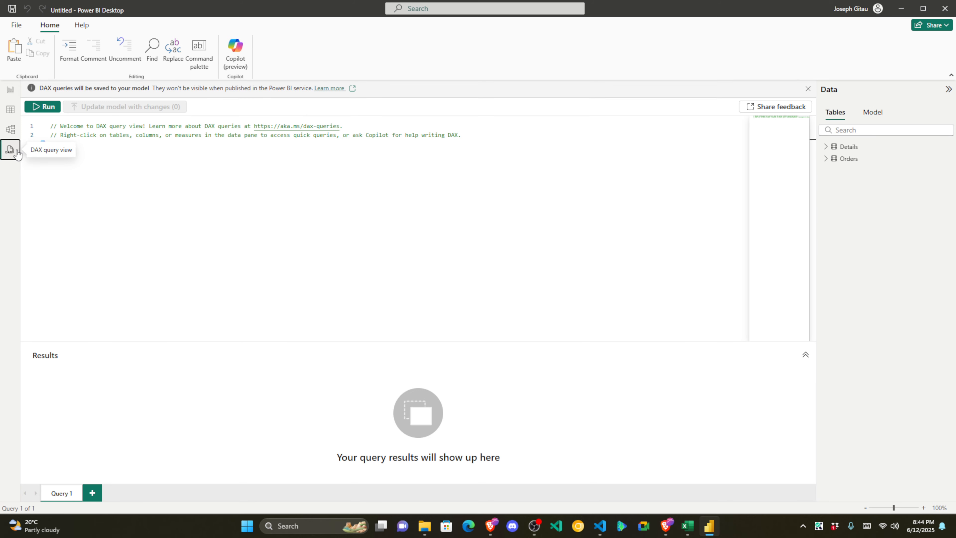
key("ctrl+a")
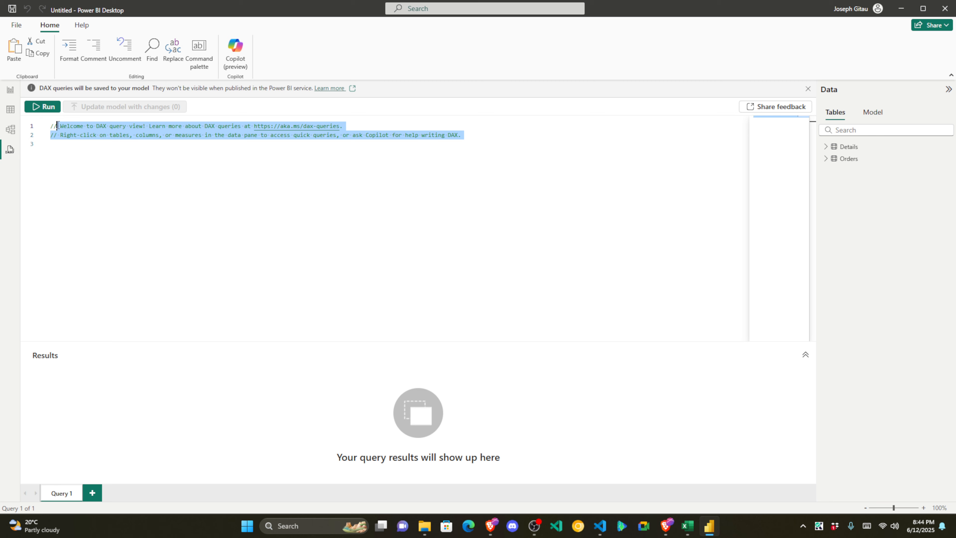
left_click(57, 150)
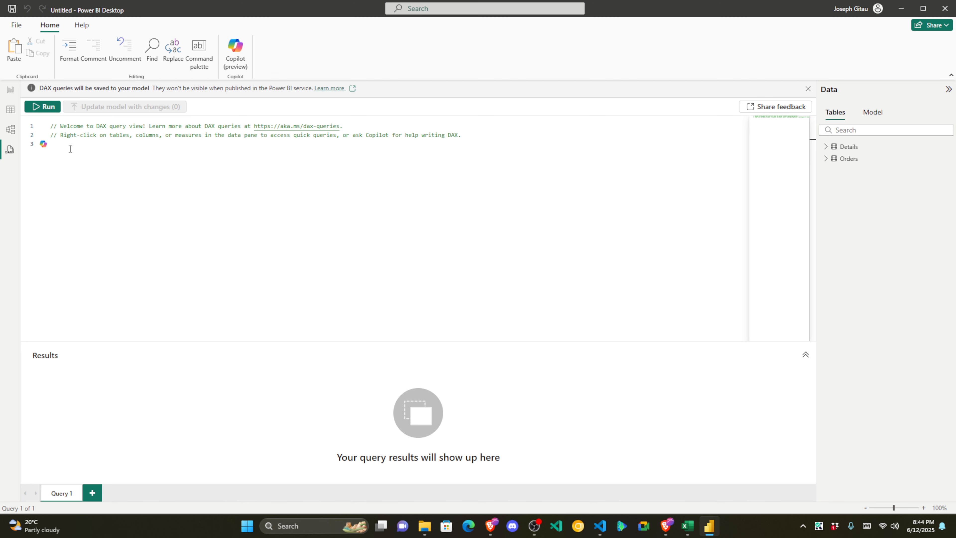
key("ctrl+a")
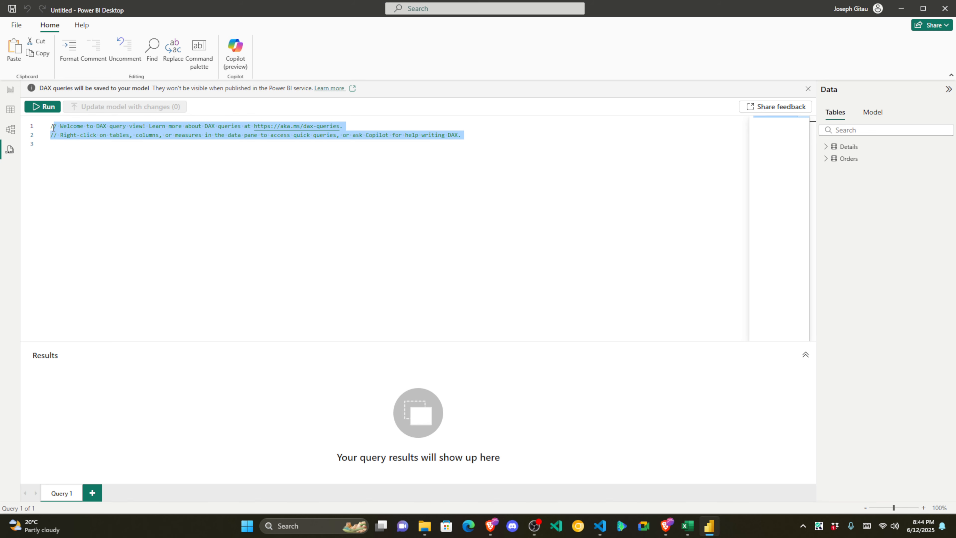
left_click(60, 150)
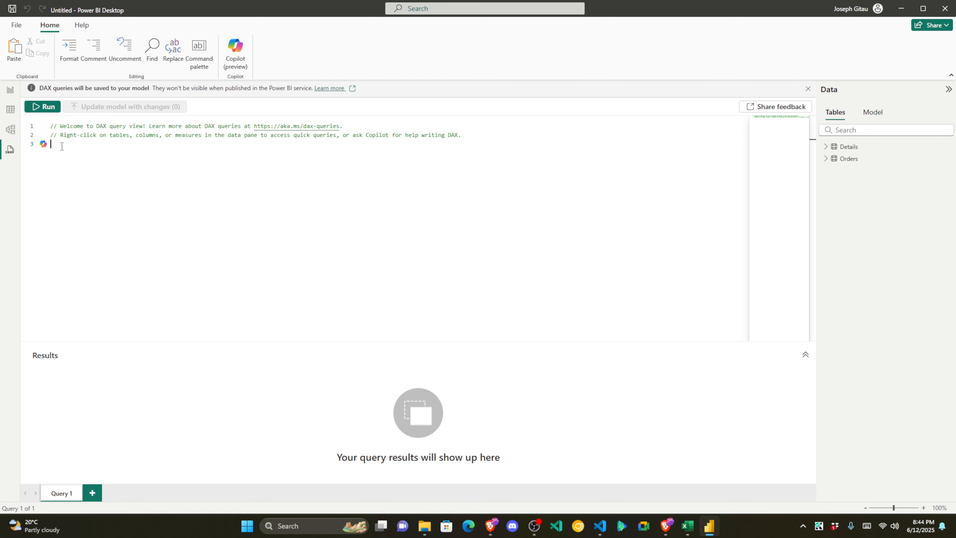
left_click(12, 91)
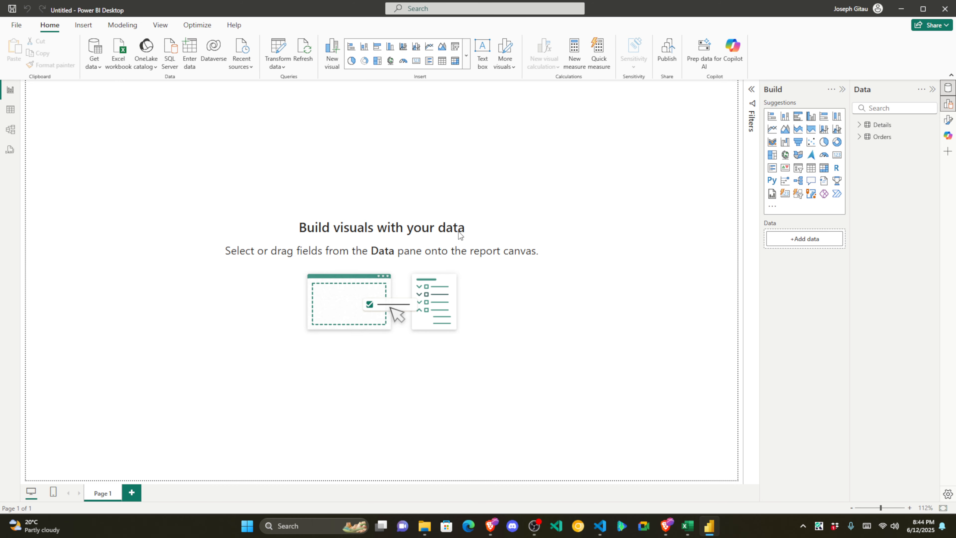
Step: Expand Details and Orders in the Data pane and browse both tables' rows in Table view
left_click(860, 125)
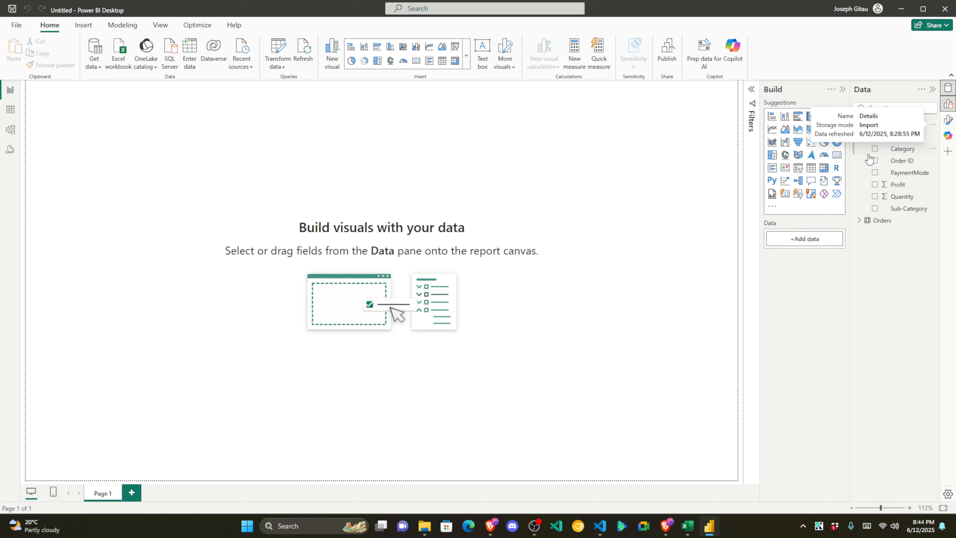
left_click(860, 220)
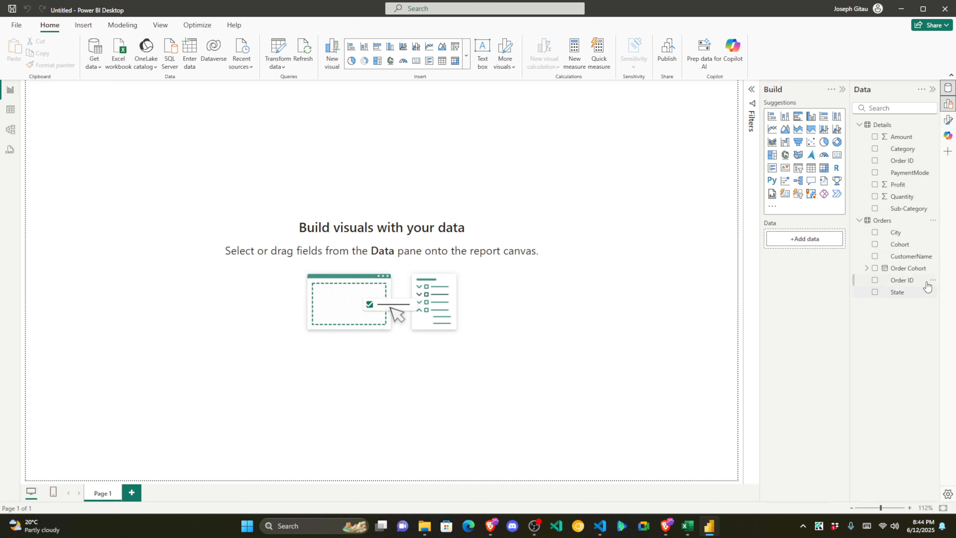
left_click(11, 110)
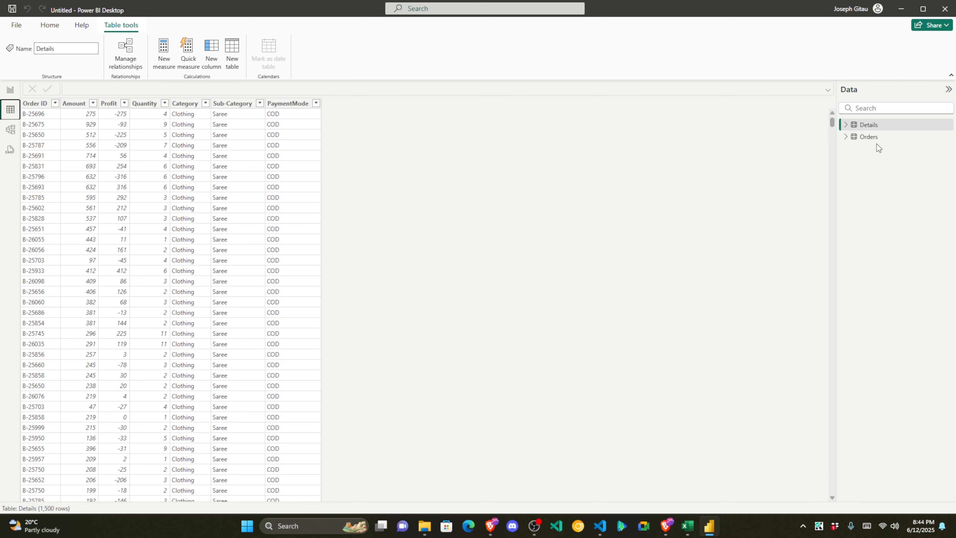
left_click(873, 138)
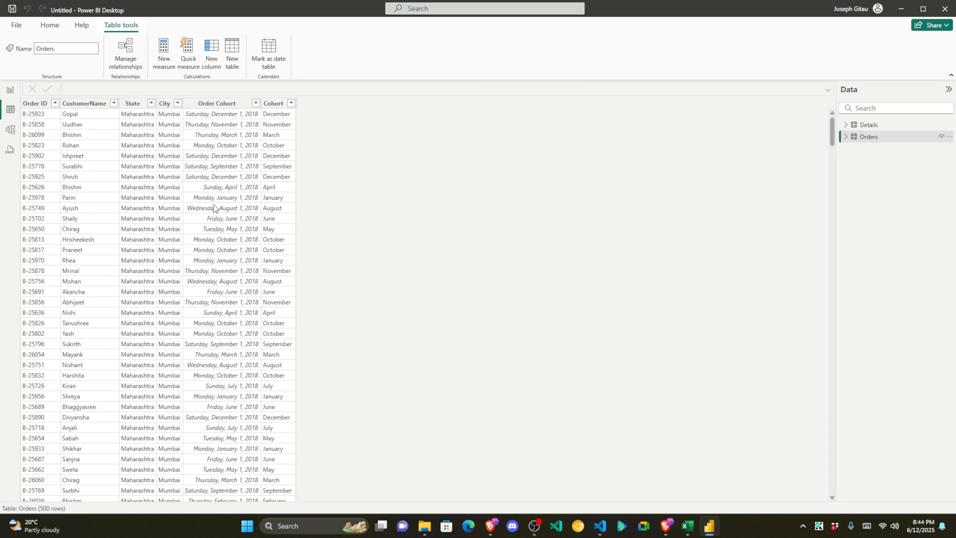
left_click(894, 129)
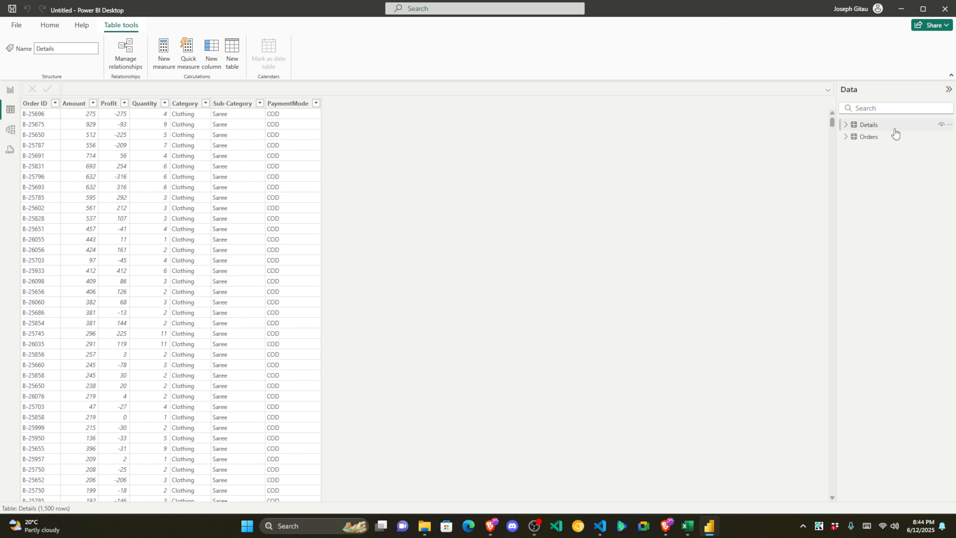
Step: Inspect the Details table's Amount, Profit and Quantity columns
left_click(86, 116)
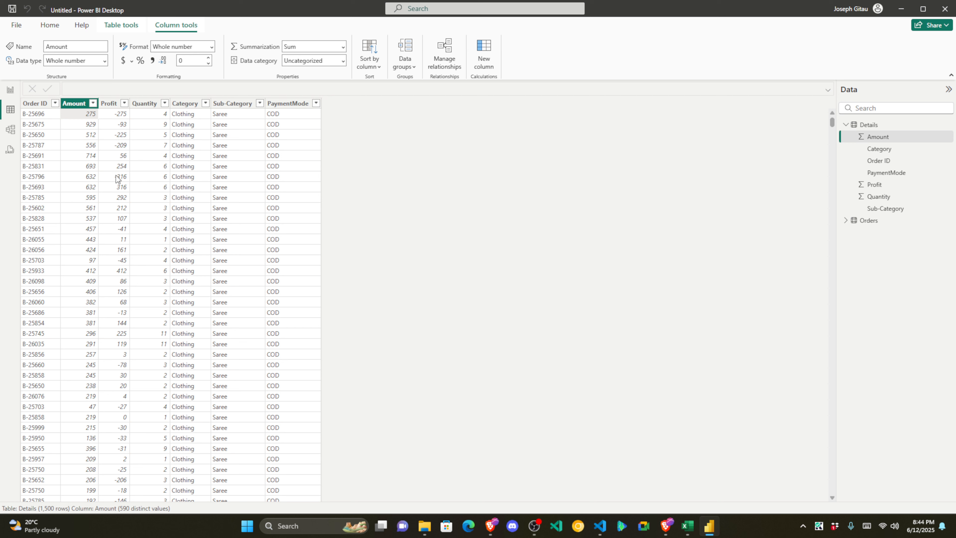
left_click(111, 116)
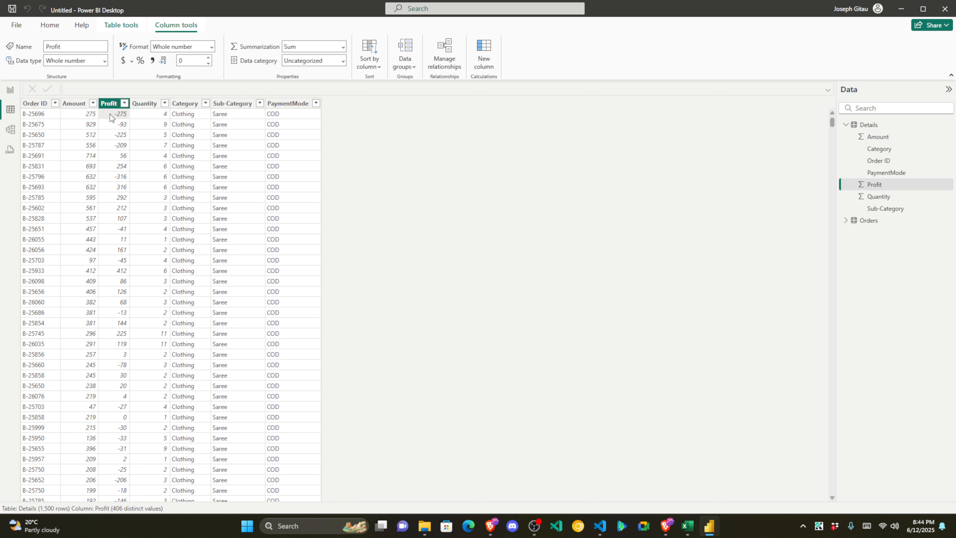
left_click(155, 114)
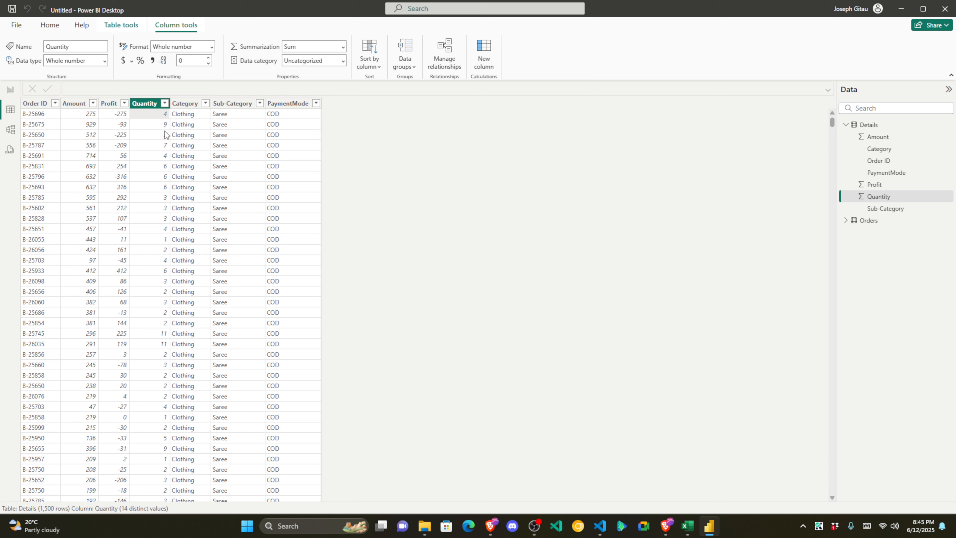
left_click(87, 115)
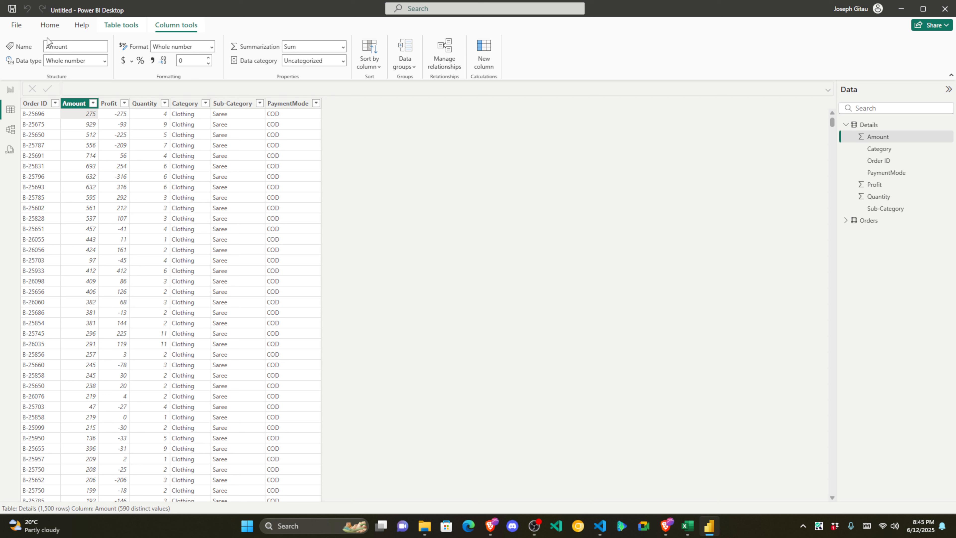
left_click(50, 25)
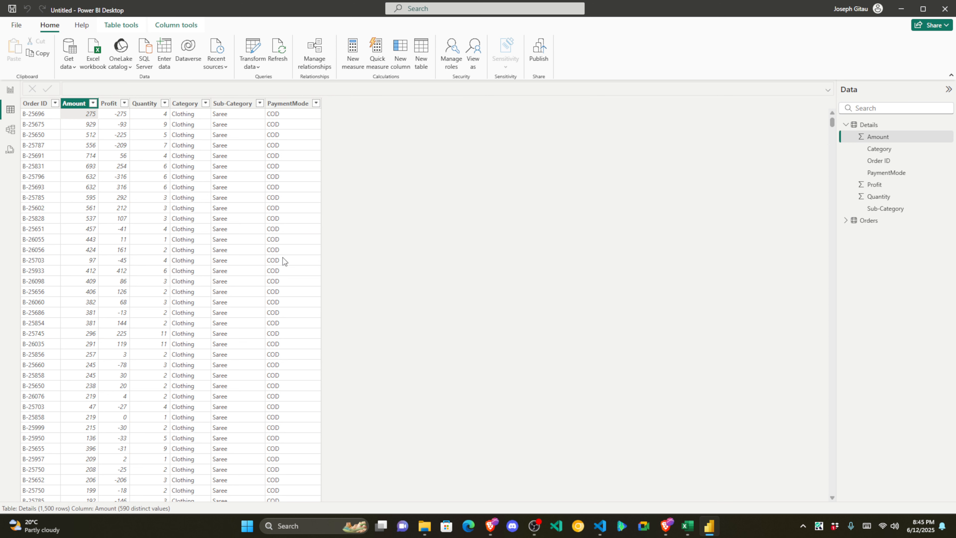
Step: Start a new Details column with the formula Details[Amount]*Details[Quantity]
left_click(402, 65)
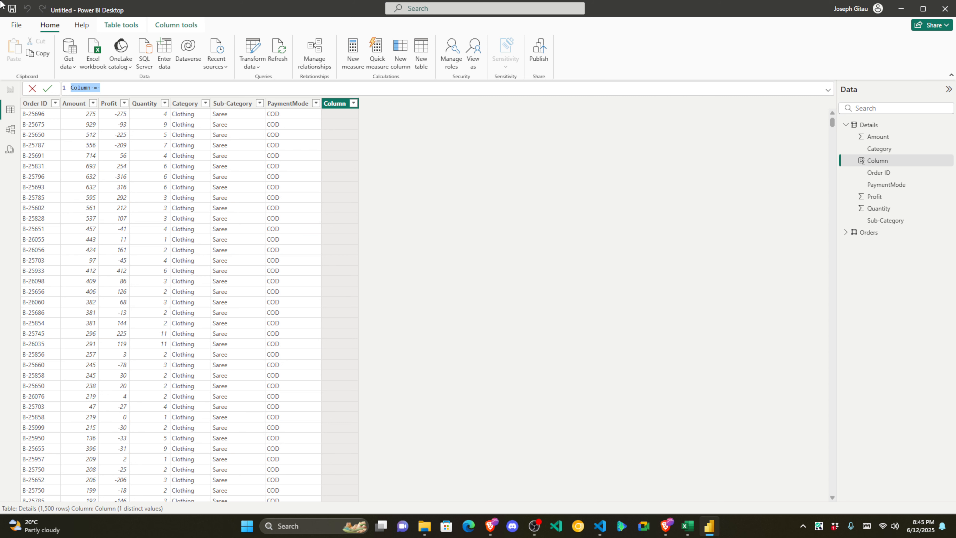
key("alt+Tab")
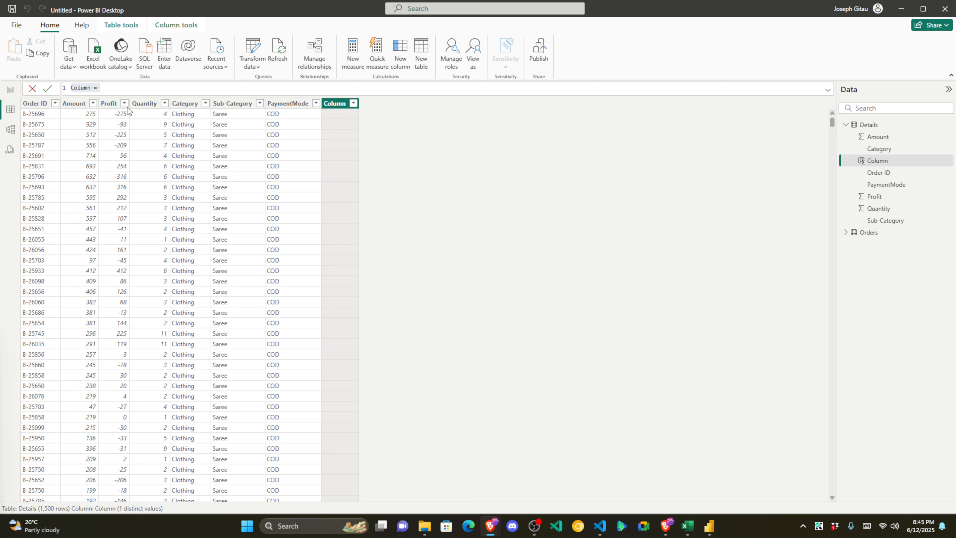
left_click(86, 88)
left_click_drag(91, 87, 71, 87)
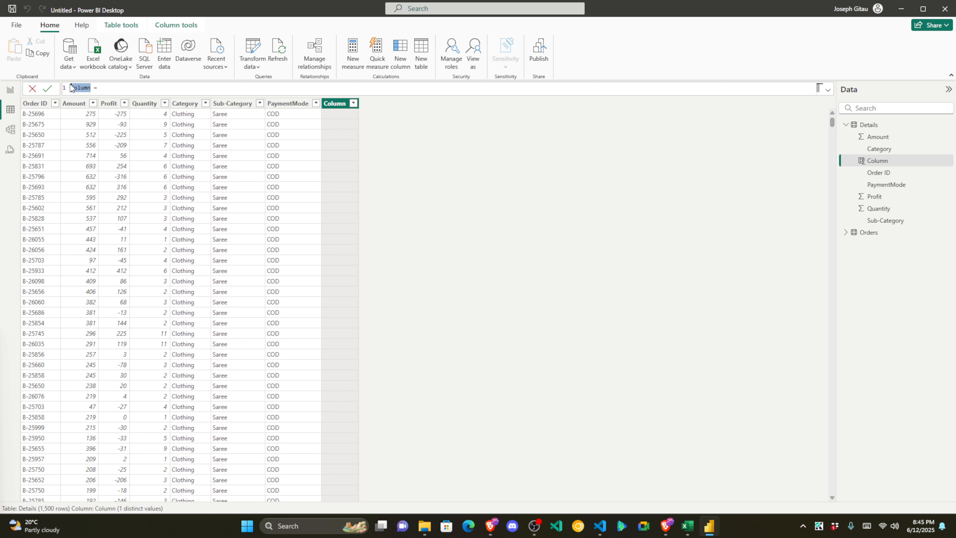
type("Totals")
left_click(119, 87)
type("De")
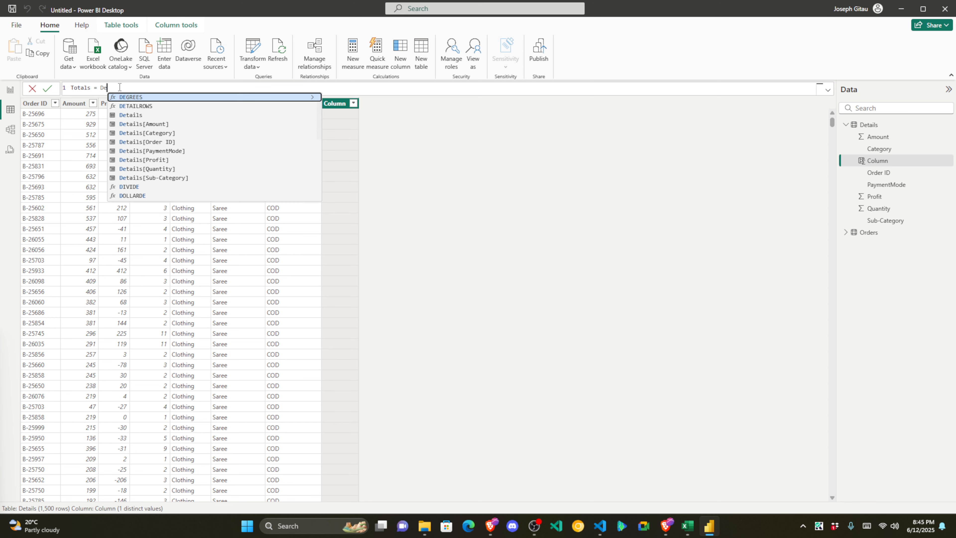
key("Down")
key("Down")
key("Down")
key("Tab")
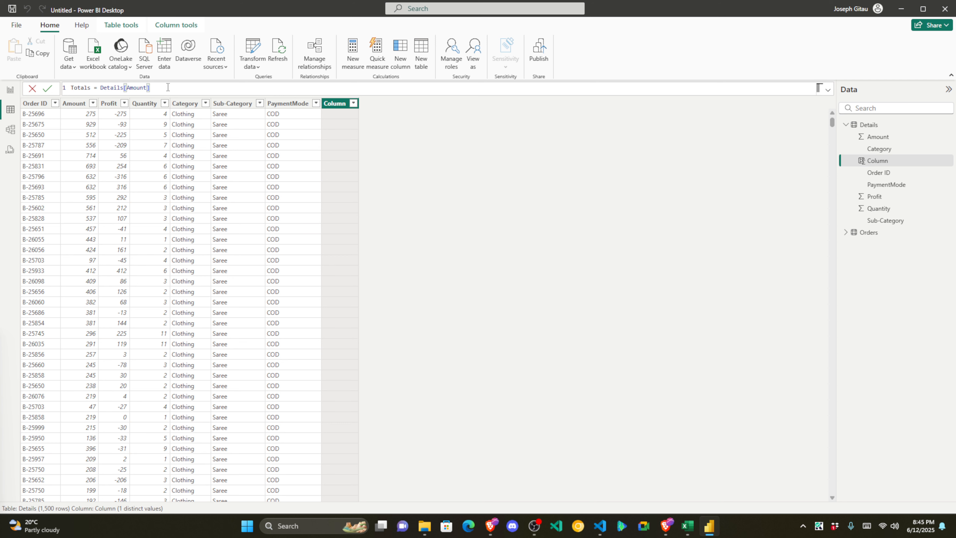
type("*Deta")
key("Down")
key("Down")
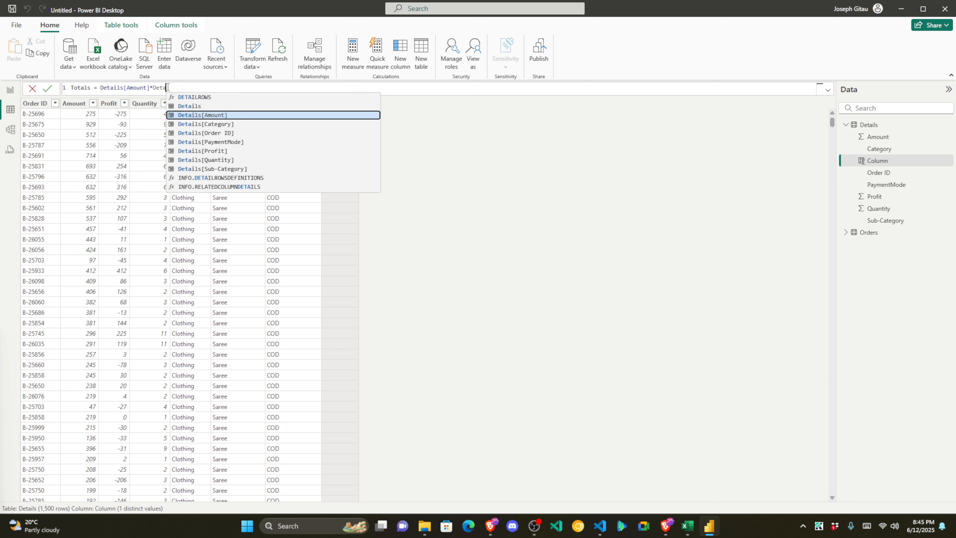
key("Down")
key("Down")
key("Down")
key("Down")
key("Down")
key("Tab")
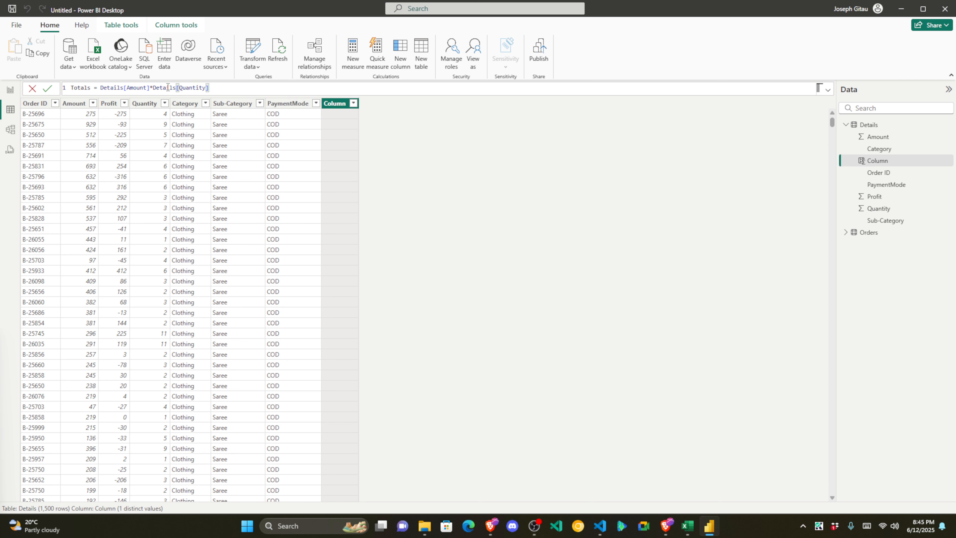
Step: Rename the new column to TotalSales and commit its formula
left_click(150, 88, "shift")
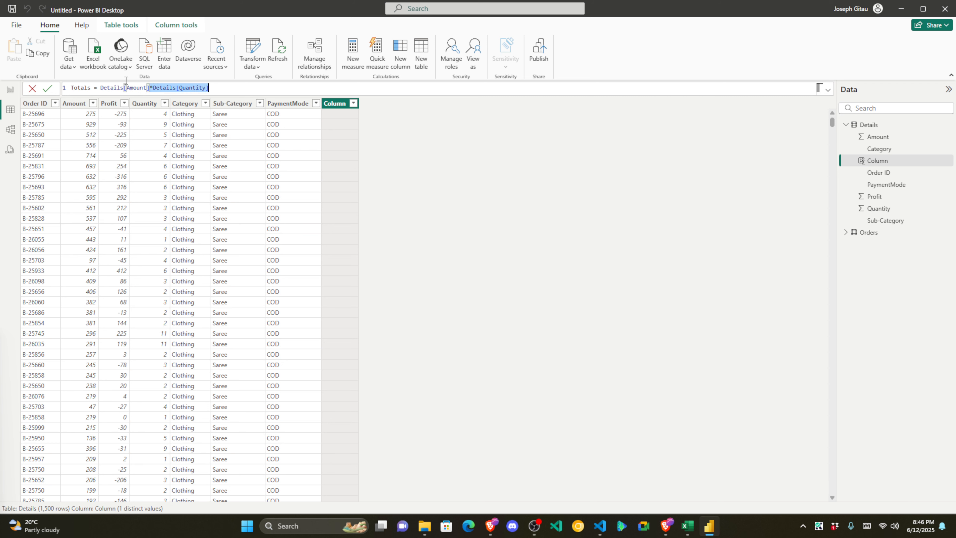
left_click(160, 87)
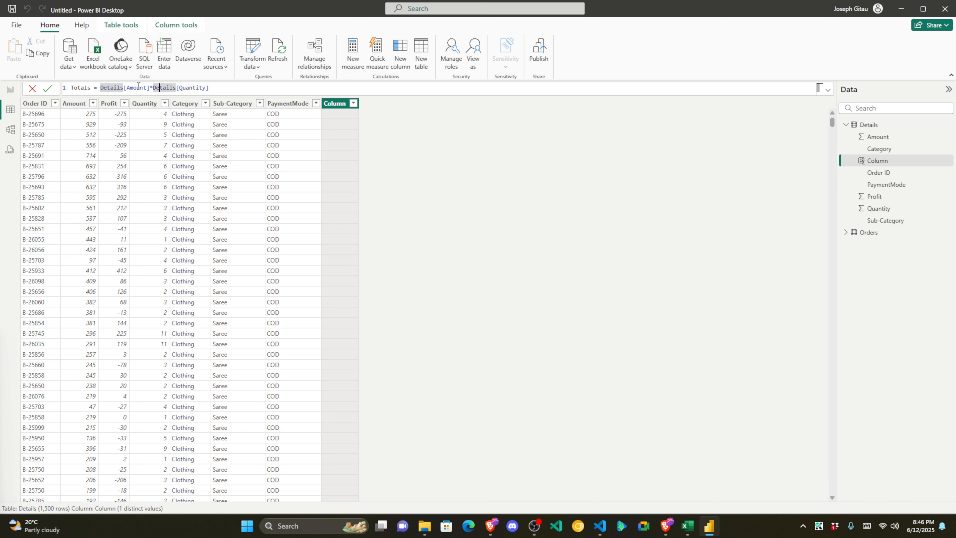
left_click(90, 88)
key("Delete")
type("Sales")
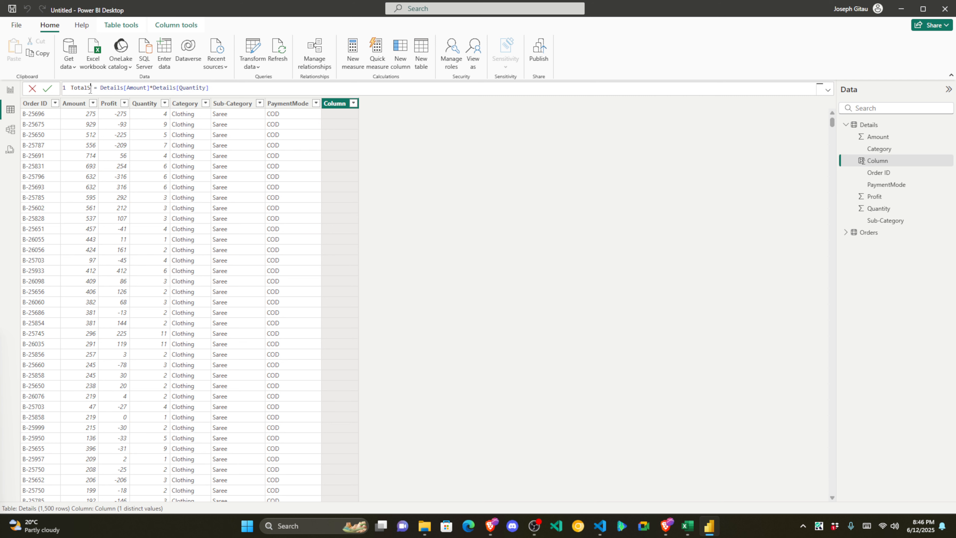
left_click(51, 90)
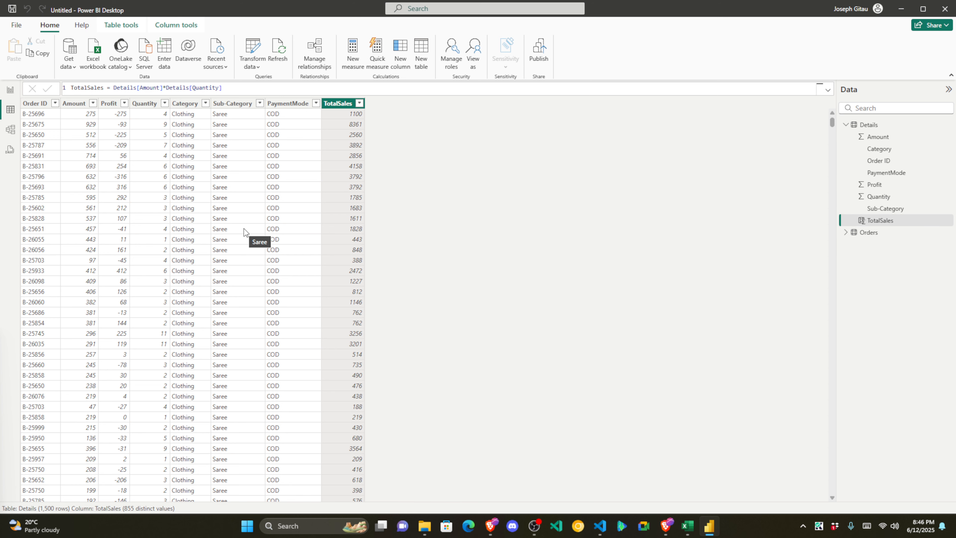
Step: Return to the Details grid and select the whole TotalSales formula for copying
left_click(11, 91)
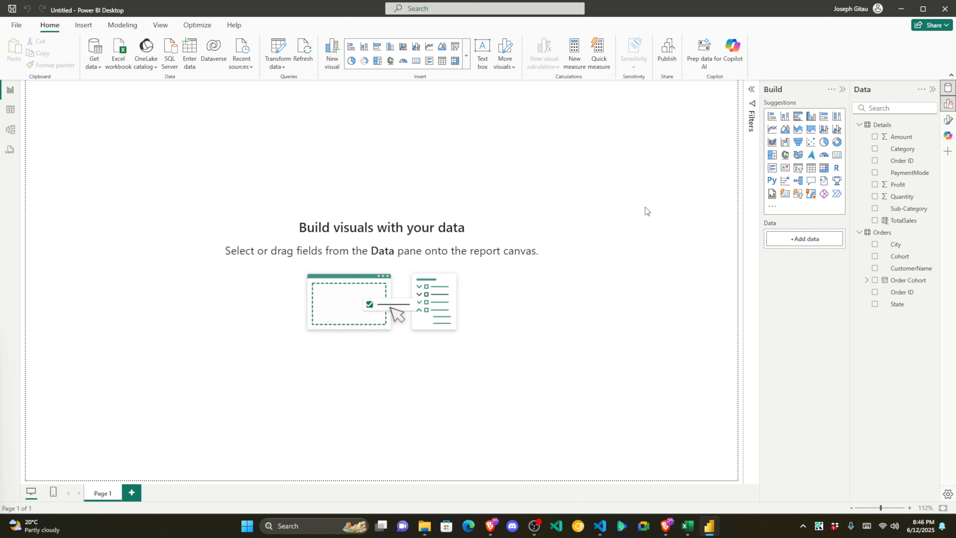
left_click(10, 109)
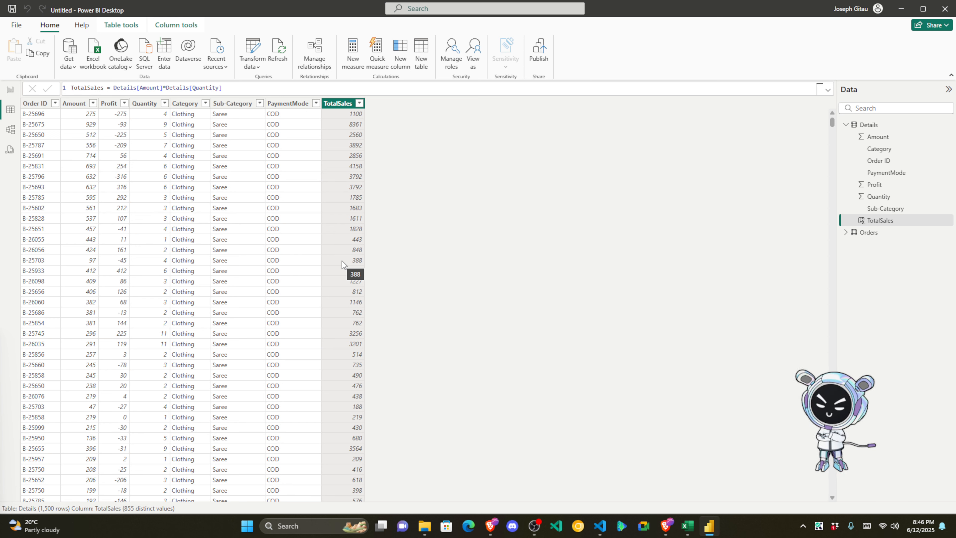
left_click(233, 86)
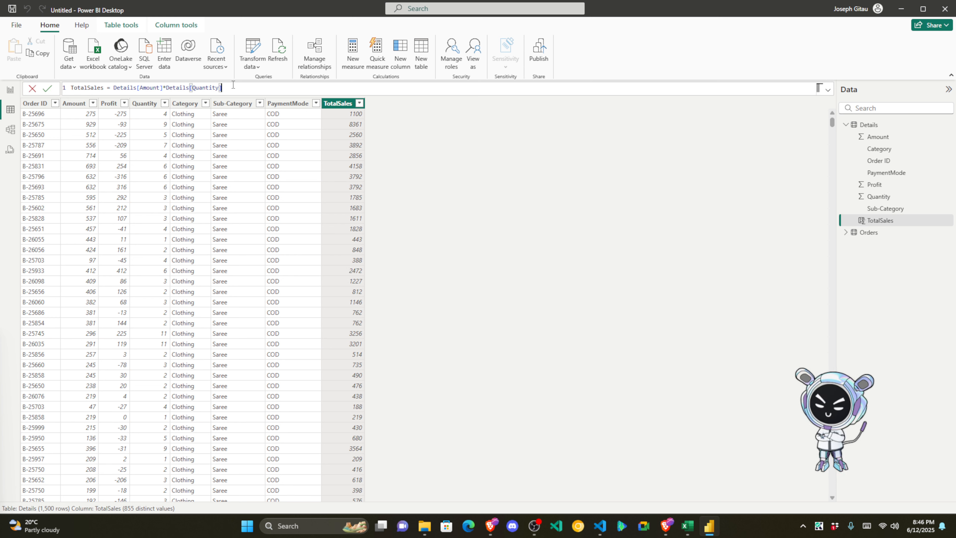
key("ctrl+a")
key("ctrl+c")
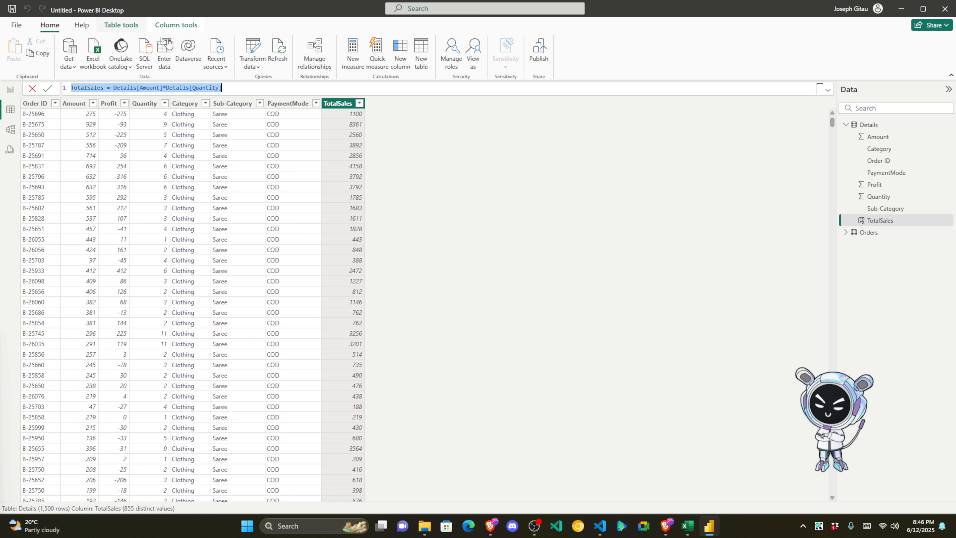
Step: Note 'New Column:' and the pasted TotalSales formula in Notion's Final Summary, then return
mouse_move(491, 526)
left_click(465, 471)
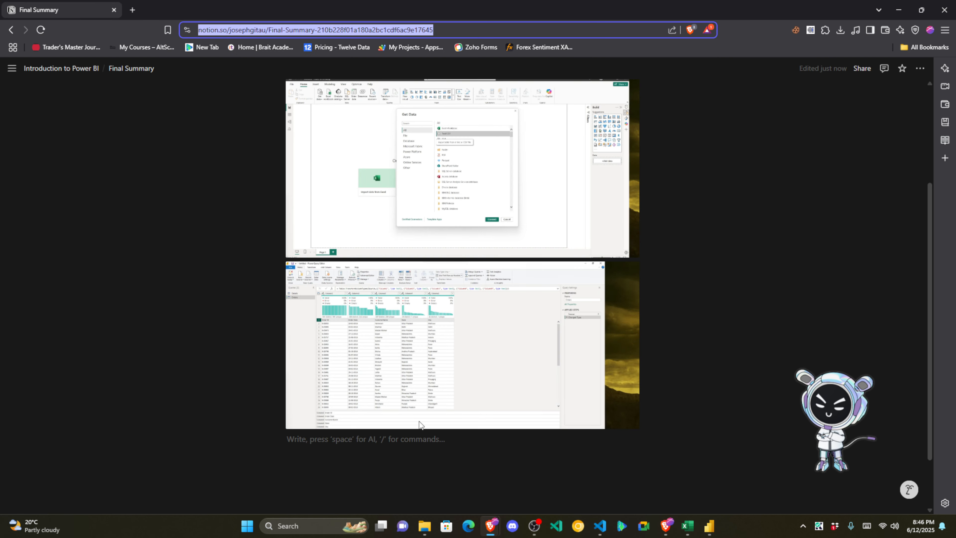
type("Ne")
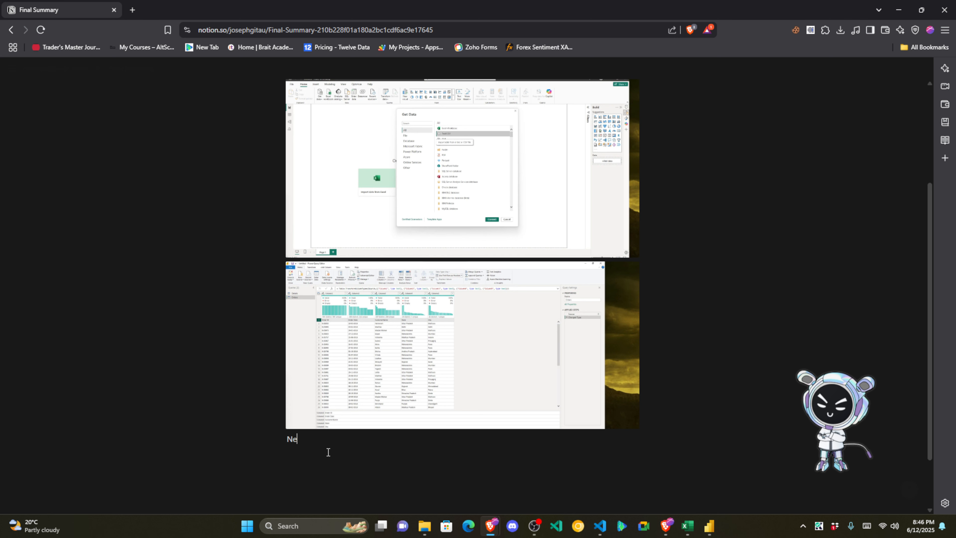
type("w Column")
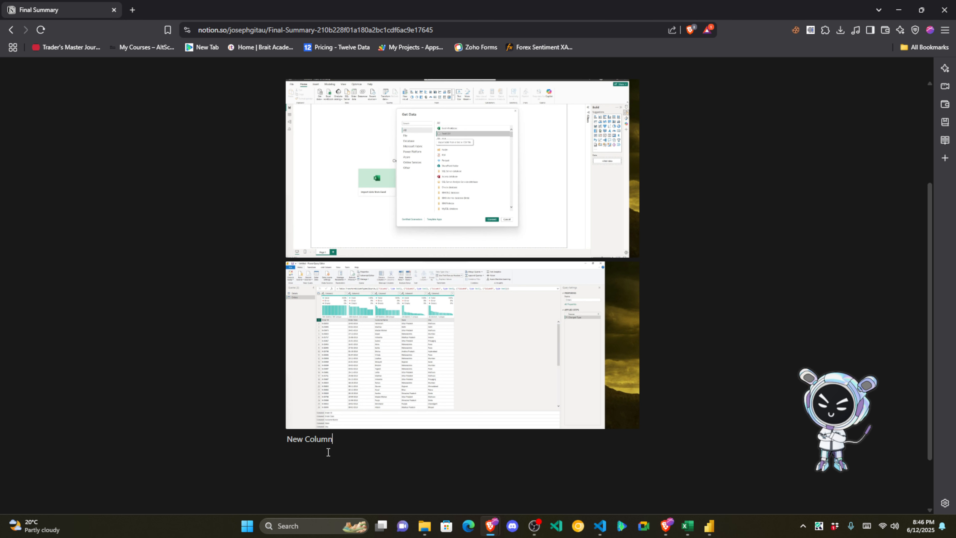
type(":")
key("Return")
key("ctrl+v")
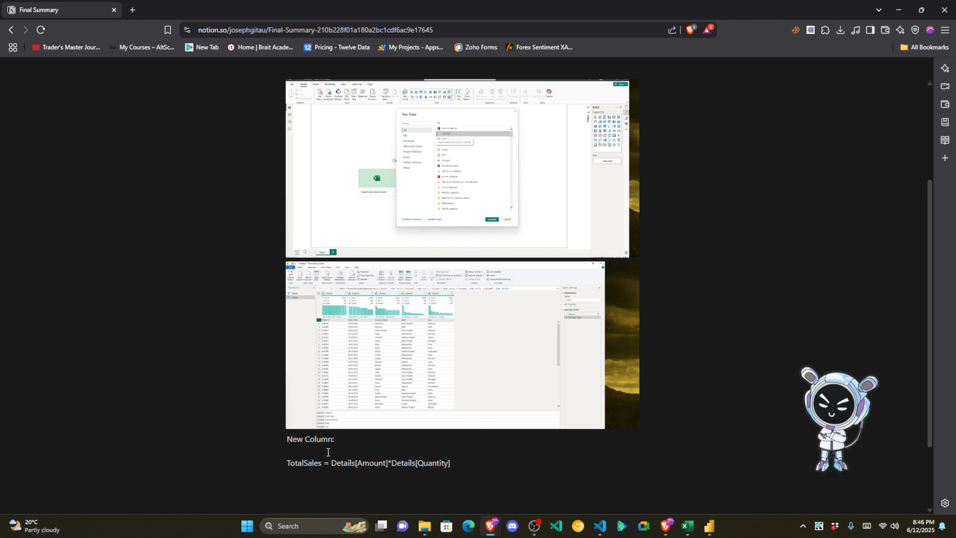
scroll(328, 452, "down", 3)
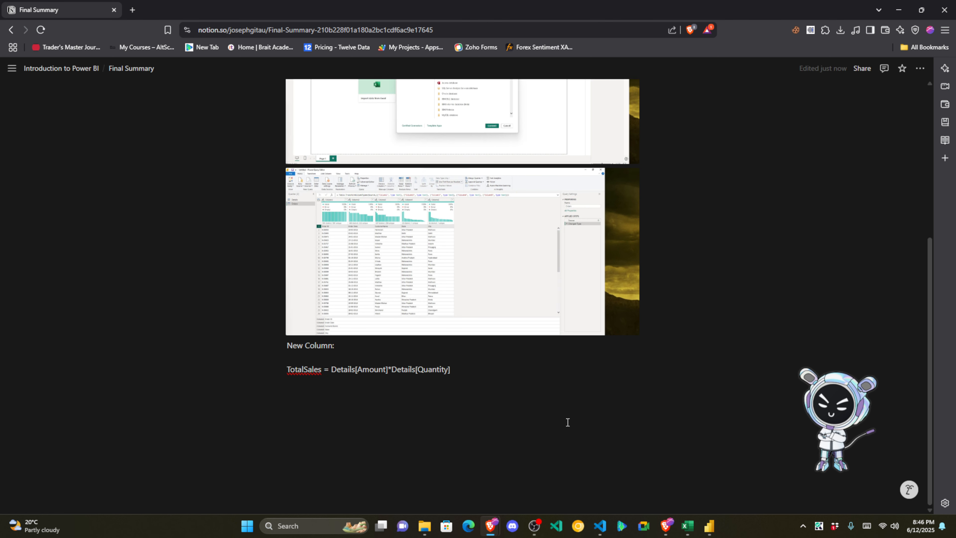
left_click(710, 527)
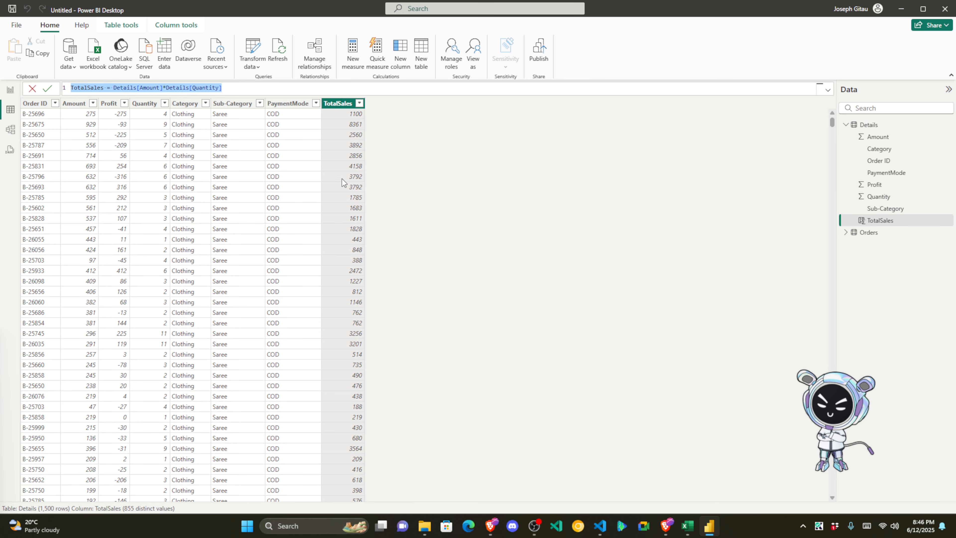
Step: Review the TotalSales formula, then list the Category values Clothing, Electronics and Furniture
left_click(255, 89)
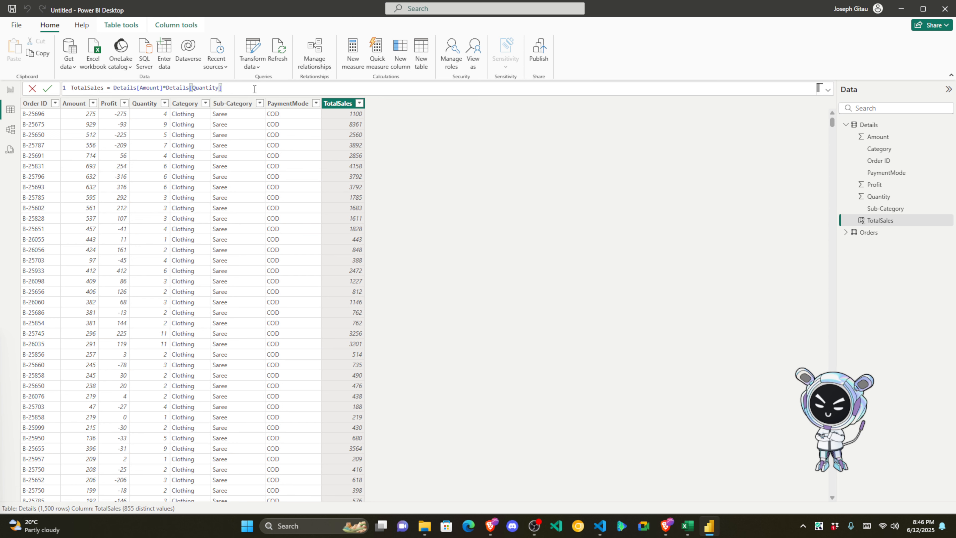
left_click(190, 115)
left_click(338, 103)
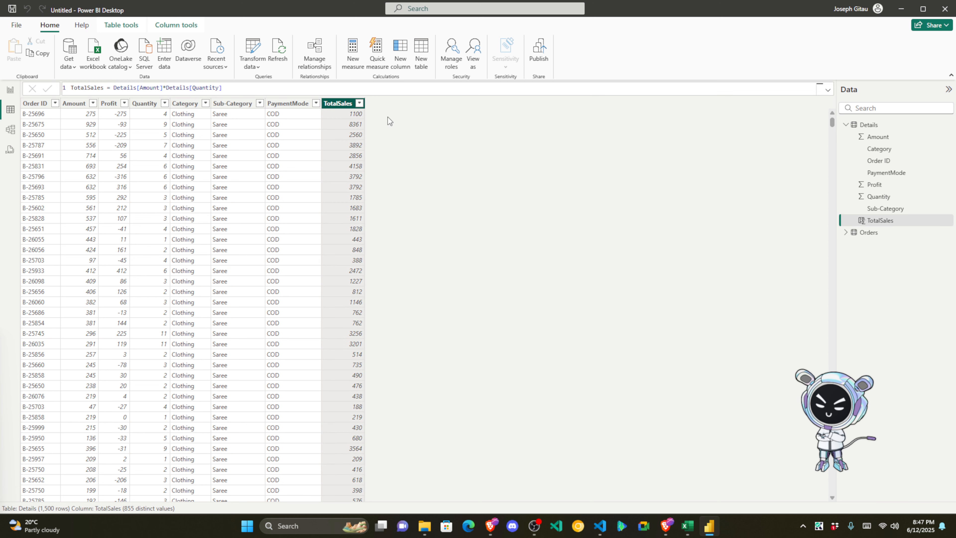
left_click(335, 86)
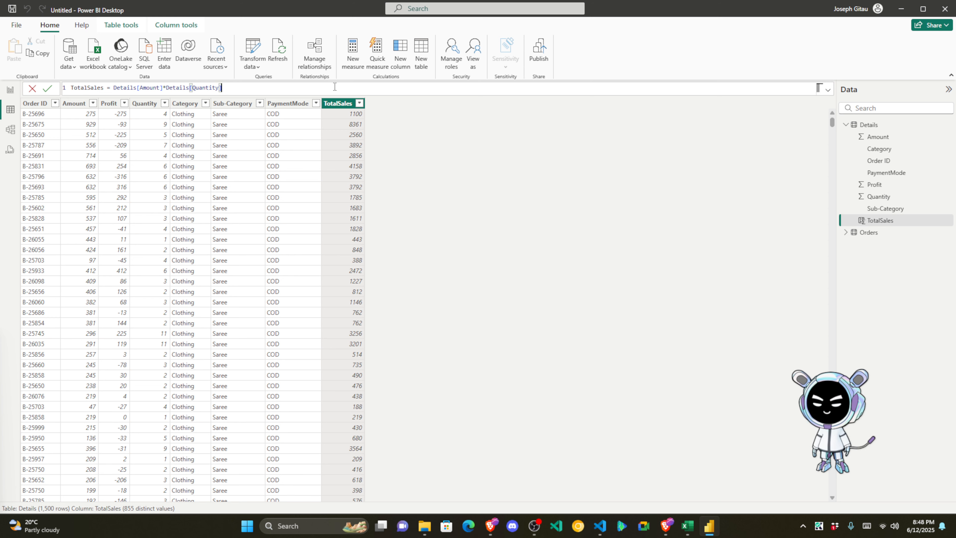
left_click(429, 187)
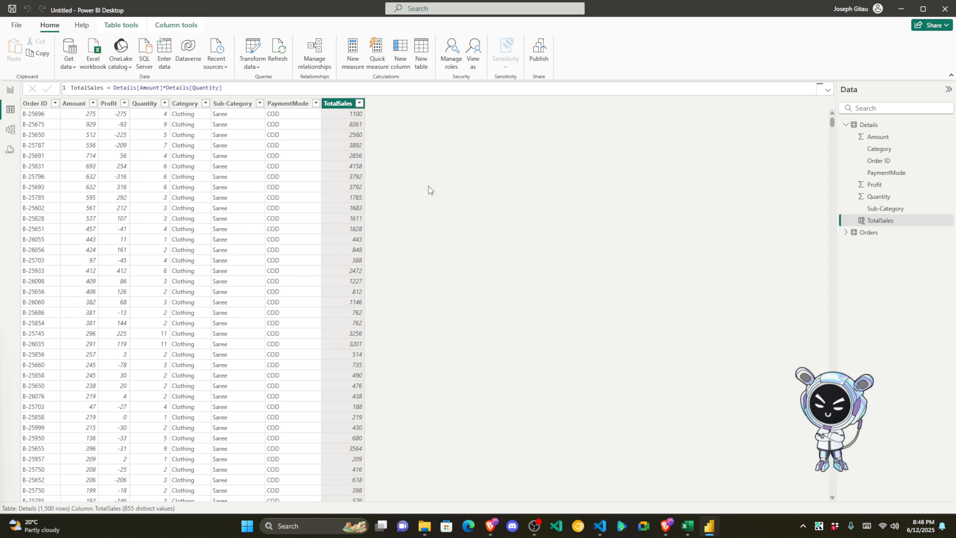
left_click(206, 103)
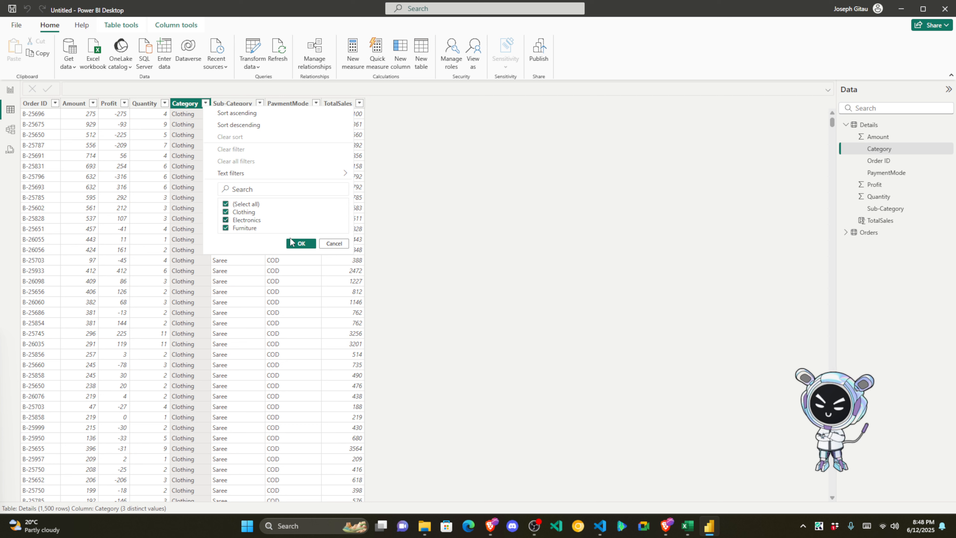
Step: Close the Category list, then start a trial new column and discard it
left_click(334, 243)
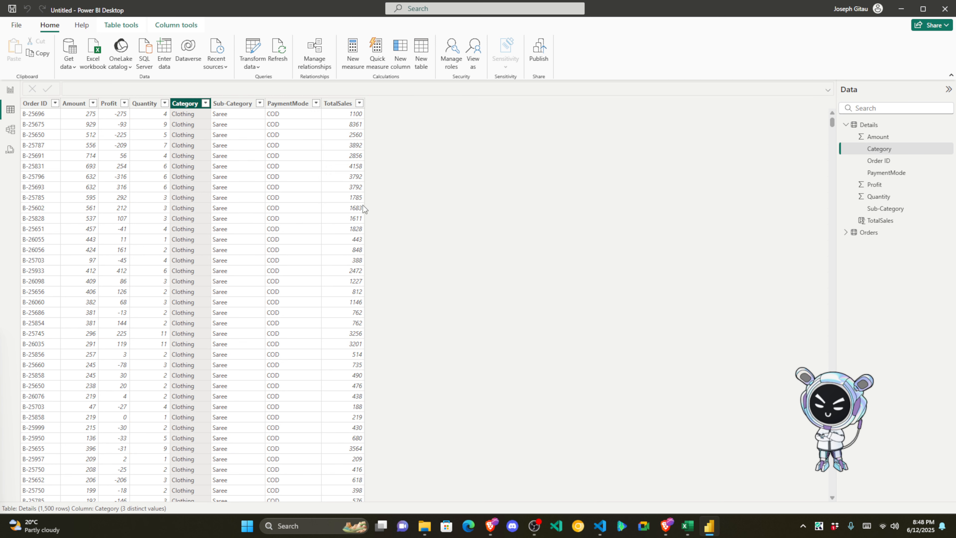
left_click(399, 59)
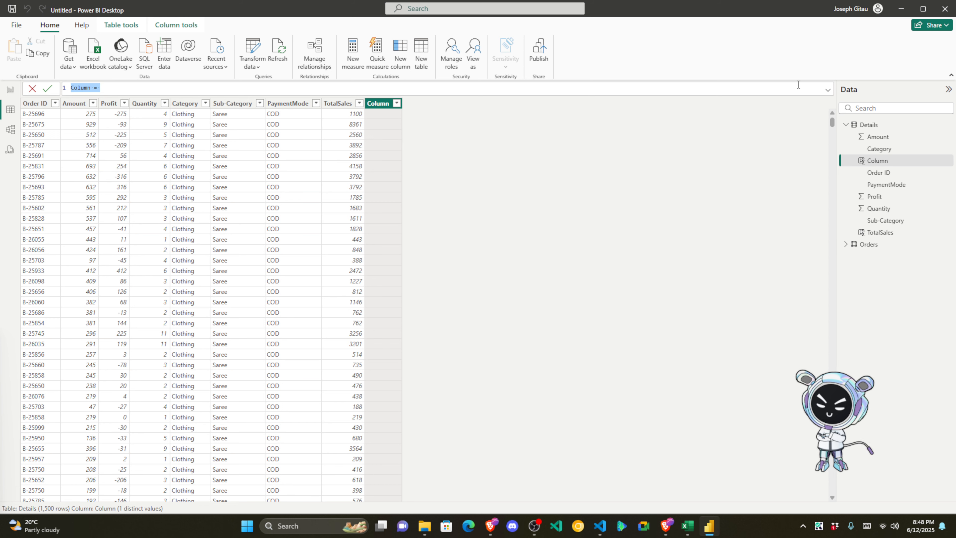
left_click(827, 90)
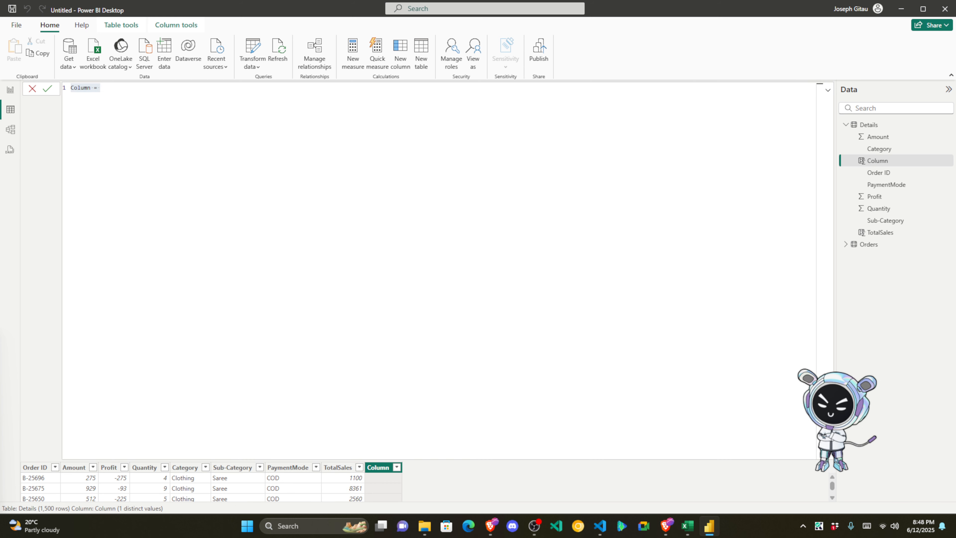
key("alt+Tab")
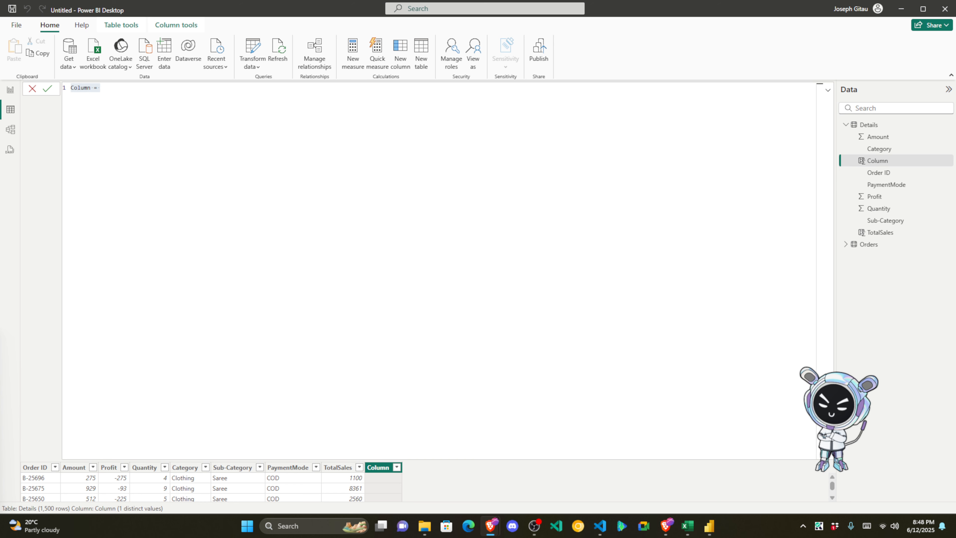
left_click(120, 87)
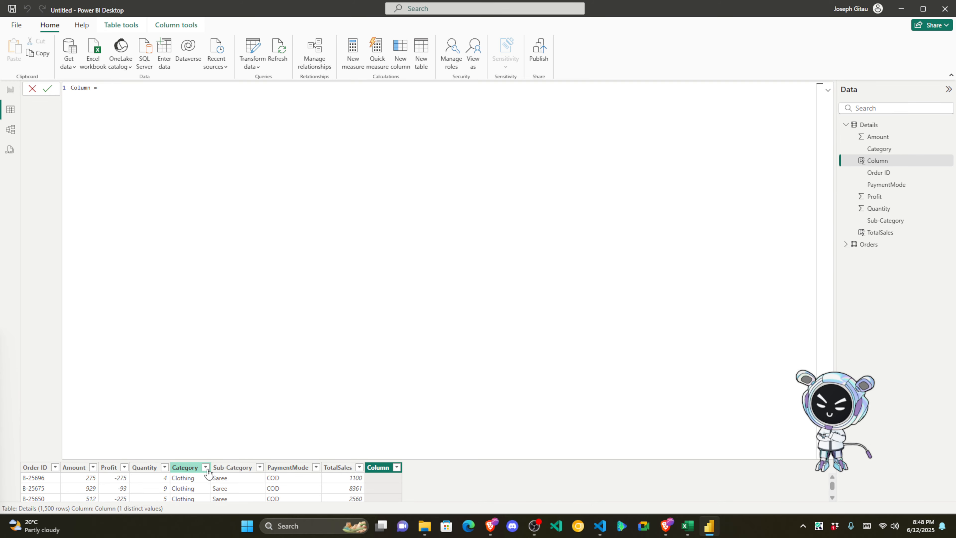
key("Escape")
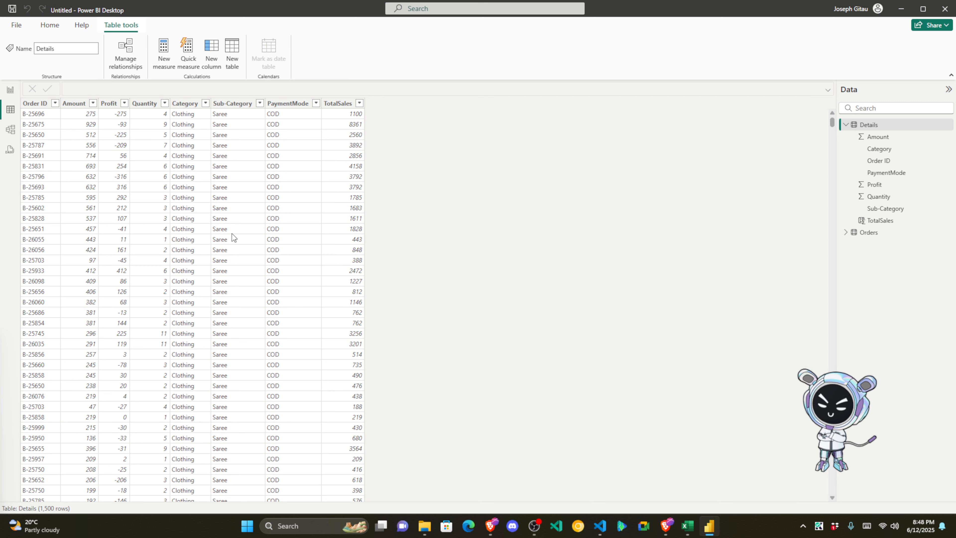
Step: Recheck the Category values, then add a new calculated column to Details and edit its formula
left_click(205, 103)
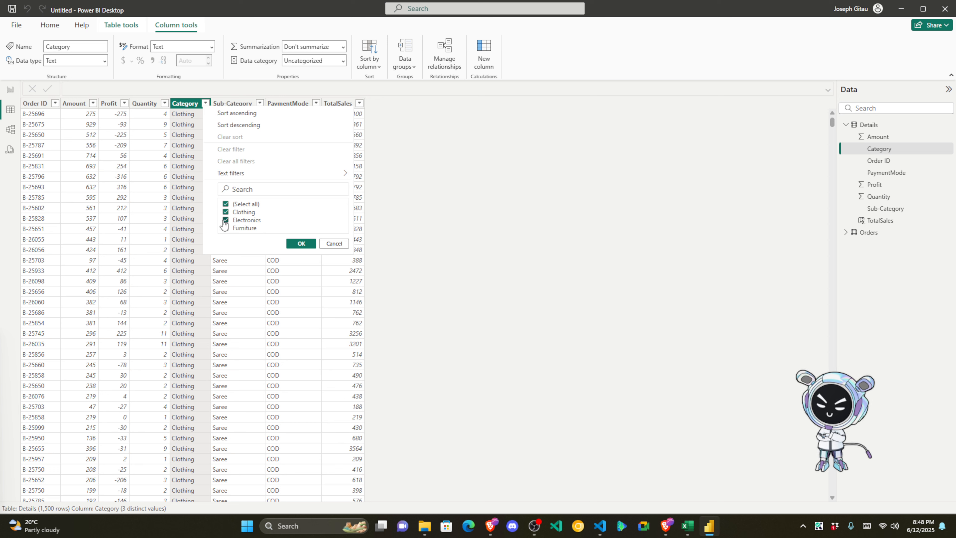
left_click(330, 243)
left_click(485, 53)
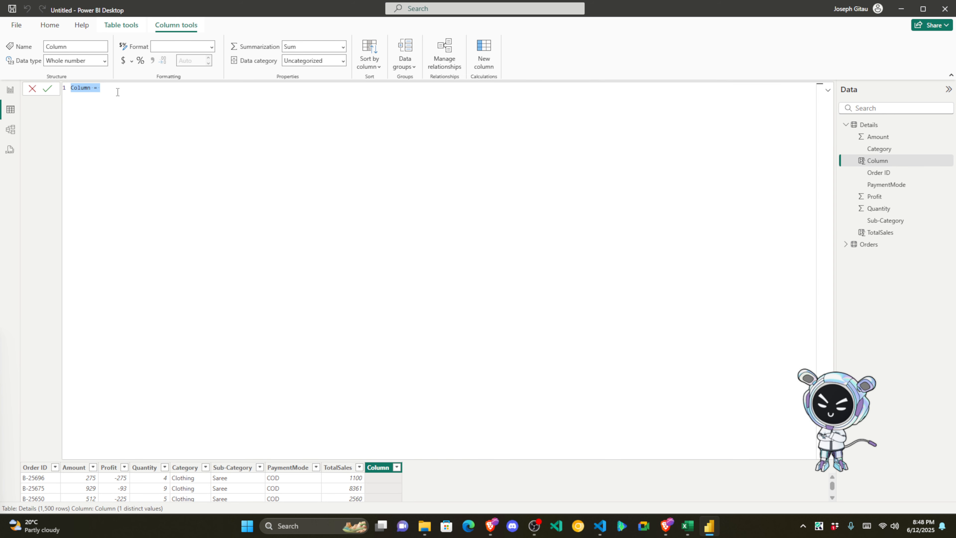
left_click(118, 92)
Step: Name the column ProductGroup and begin its formula with SWITCH(TRUE(),
double_click(81, 87)
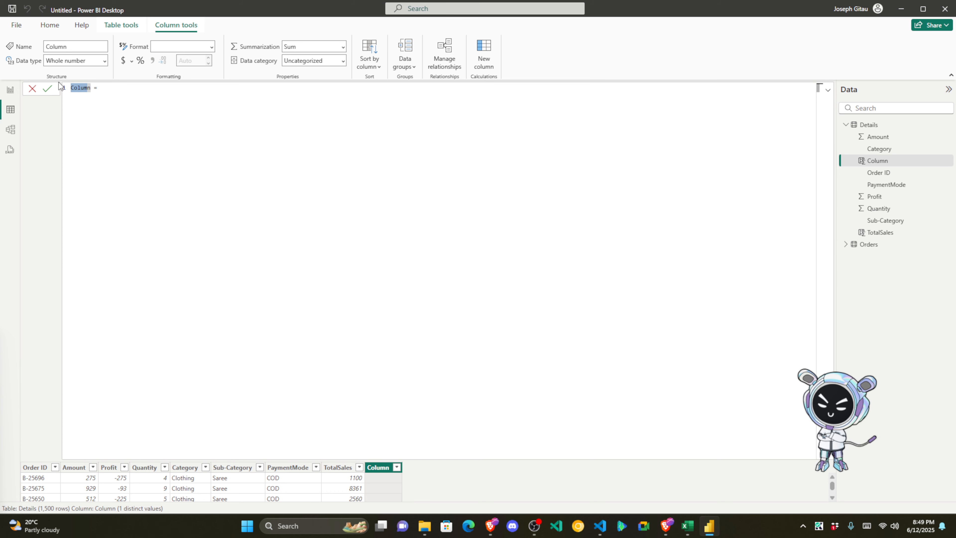
type("h")
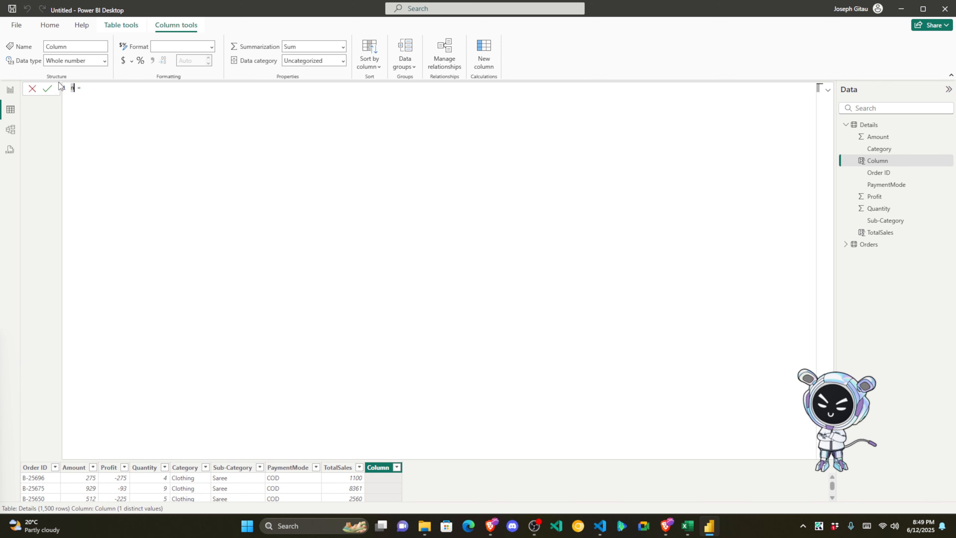
key("BackSpace")
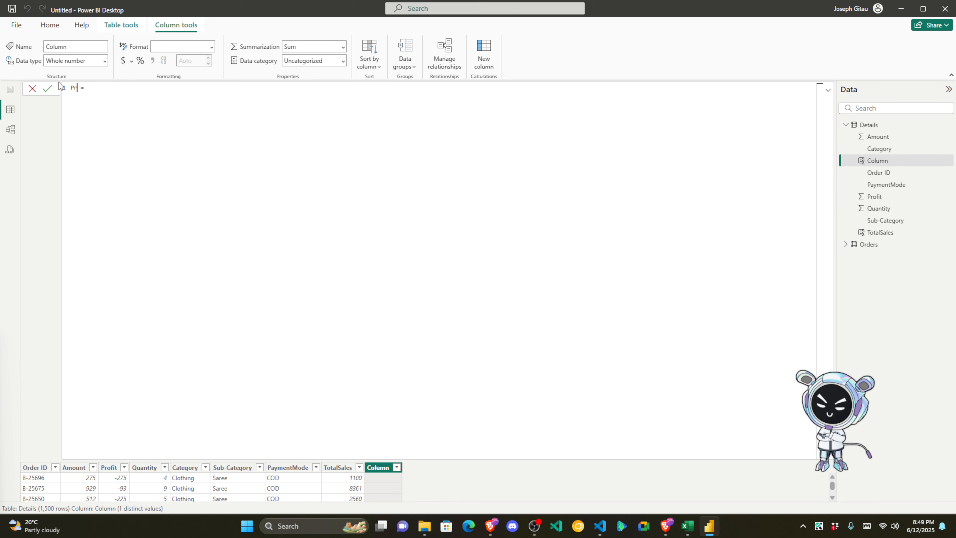
type("ProductGroup")
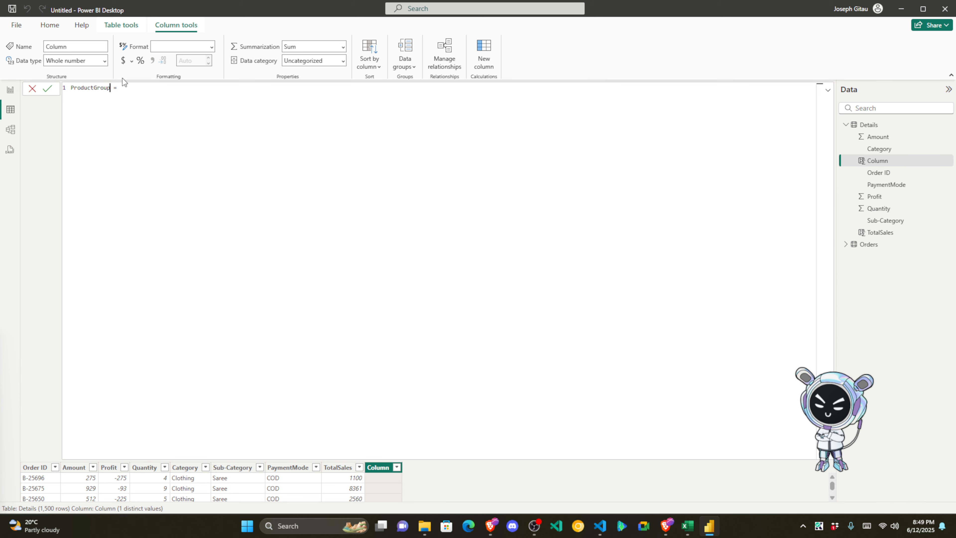
left_click(150, 86)
type("SWITH")
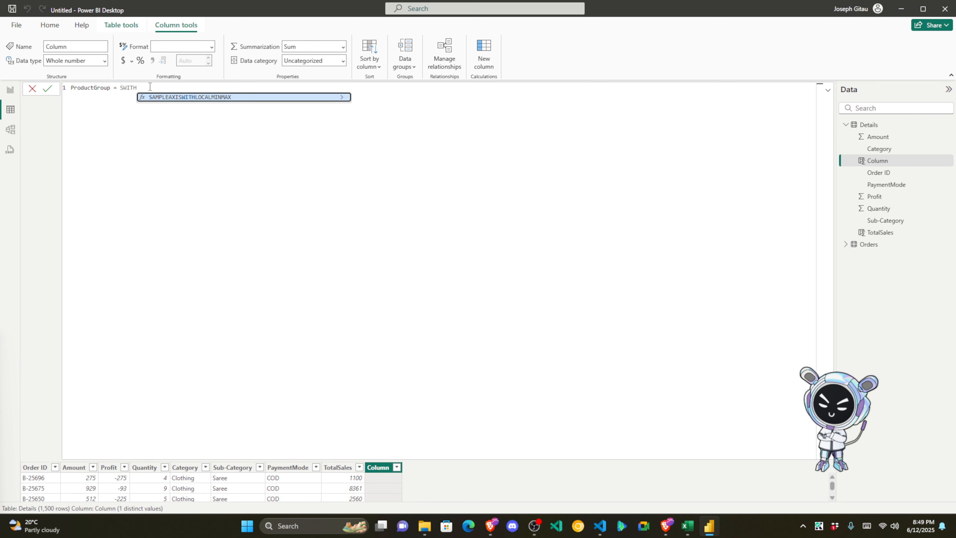
key("BackSpace")
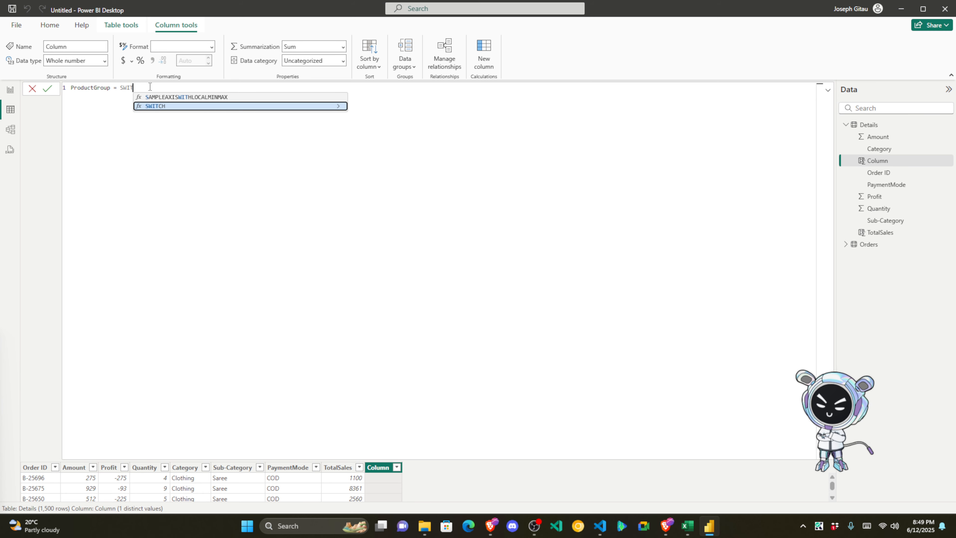
key("Tab")
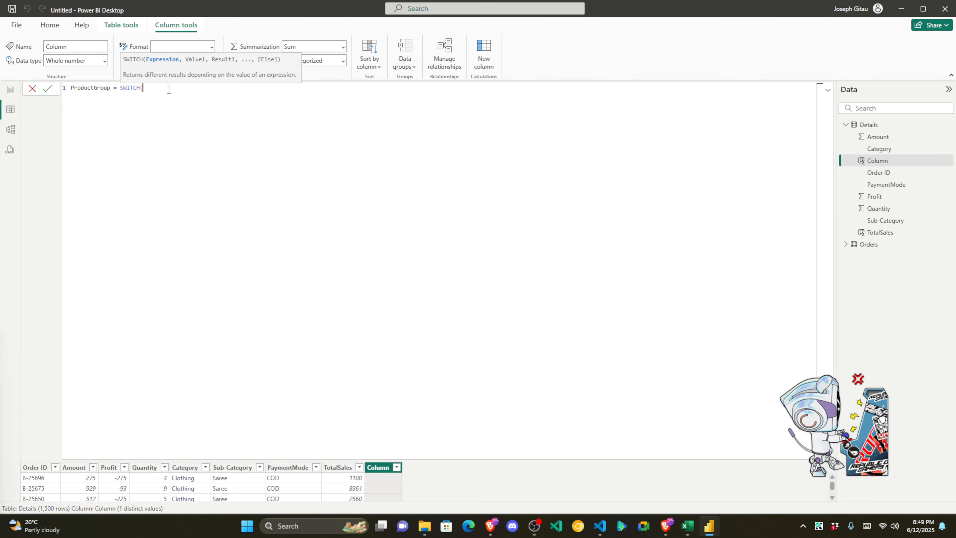
key("Return")
type("TRUE")
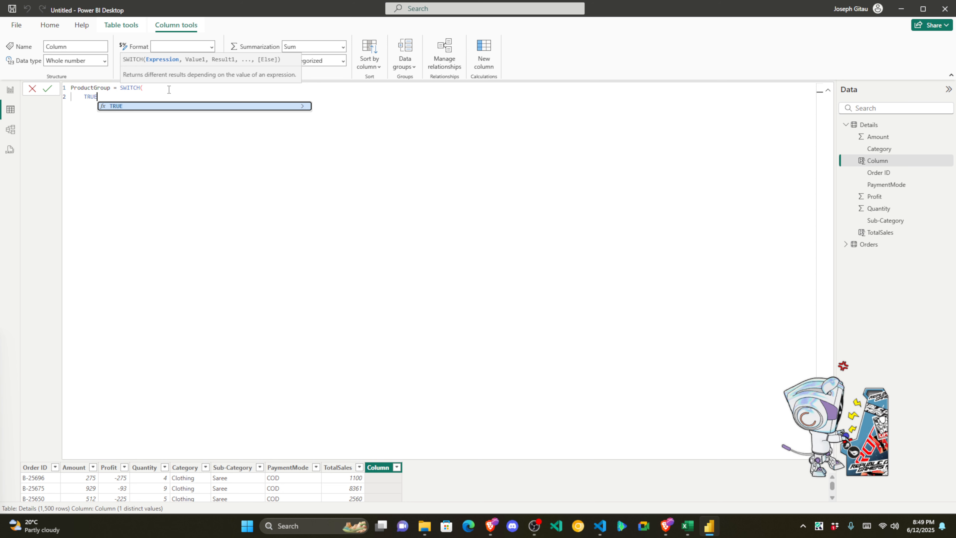
type("(")
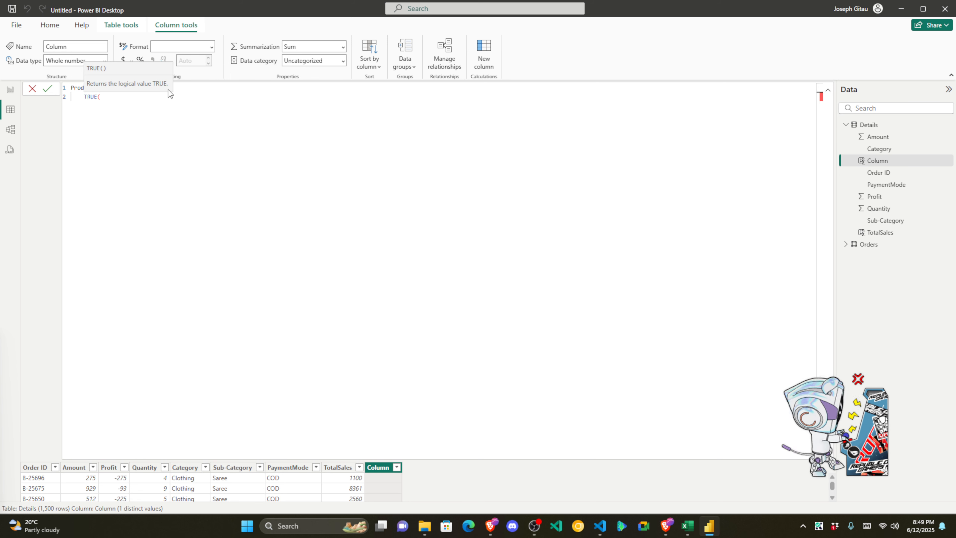
type(")")
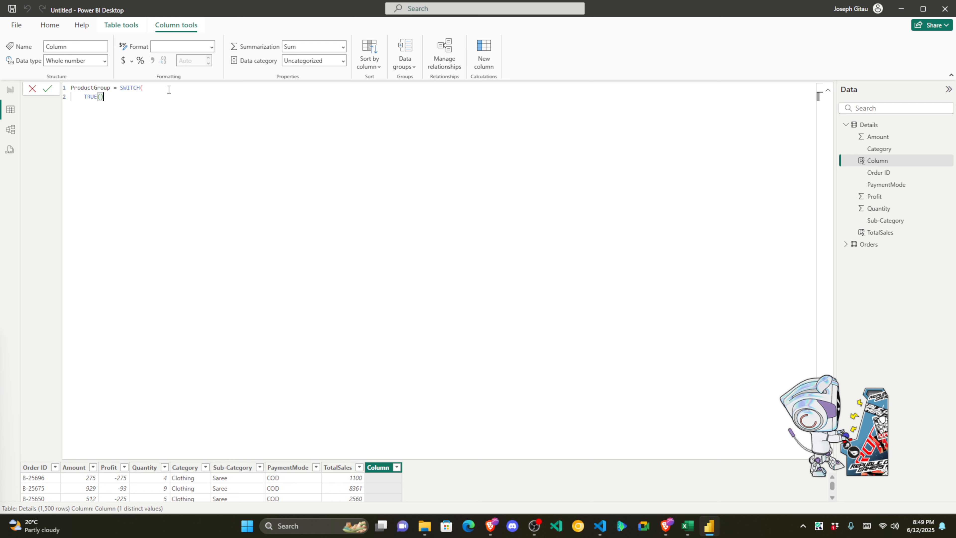
type(",")
key("shift+Return")
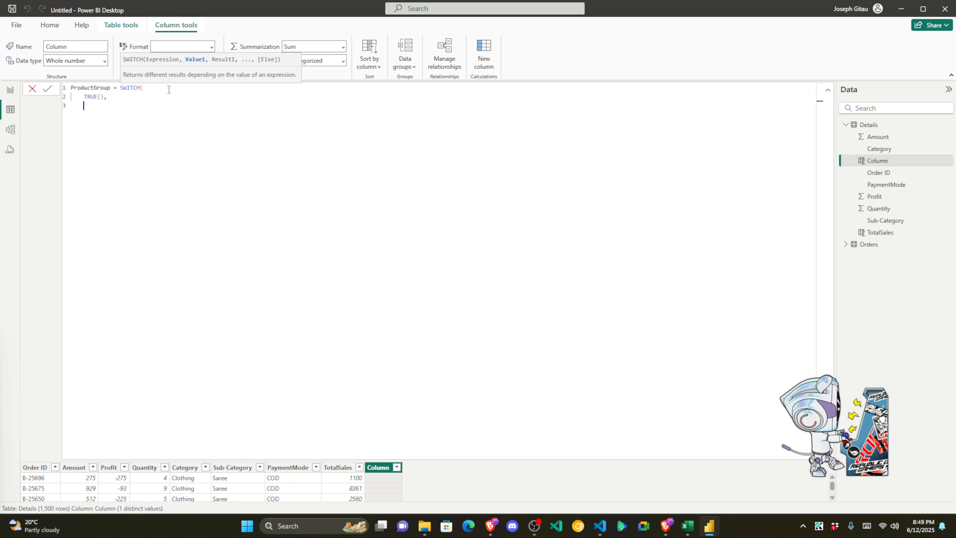
Step: Add the condition Details[Category] = "Clothing", "Home", and copy that line
type("DT")
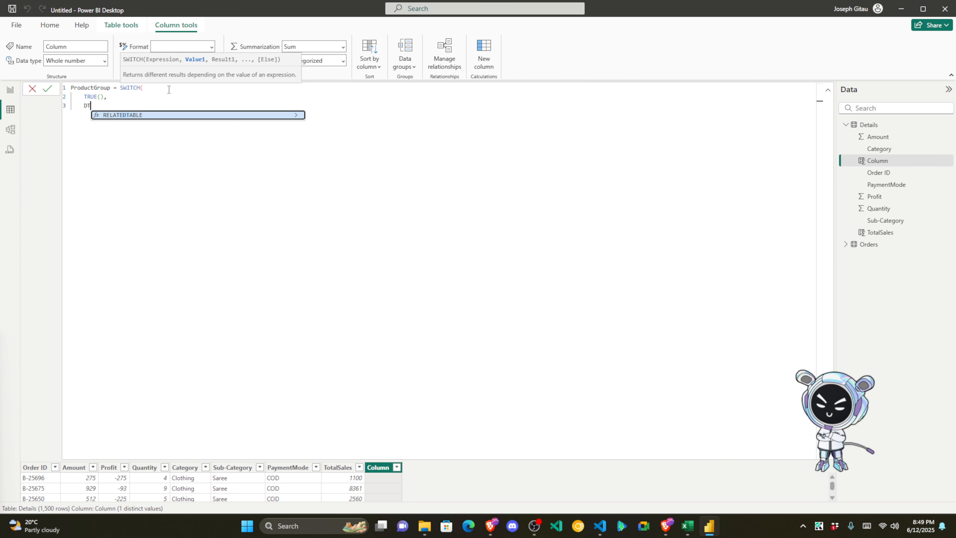
key("BackSpace")
type("E")
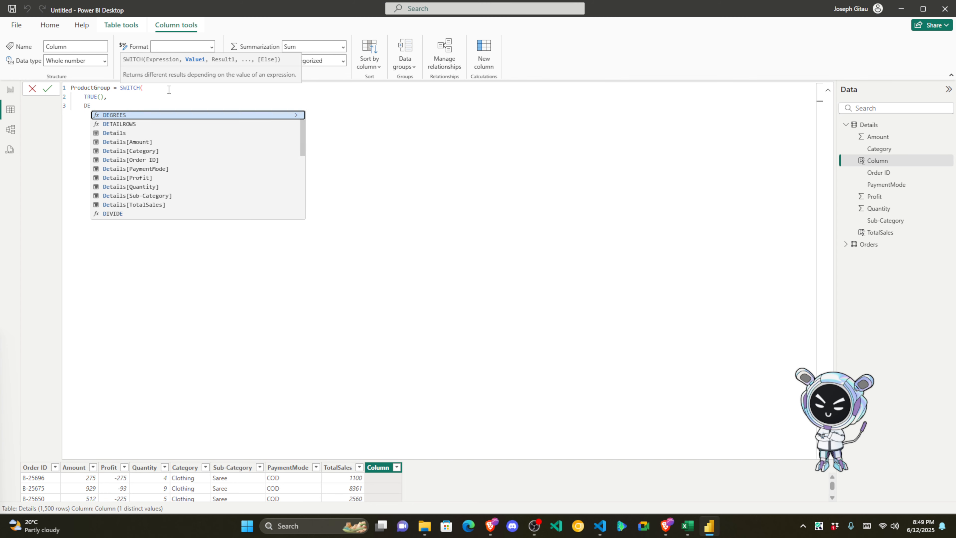
key("Down")
key("Down")
key("Down")
key("Down")
key("Tab")
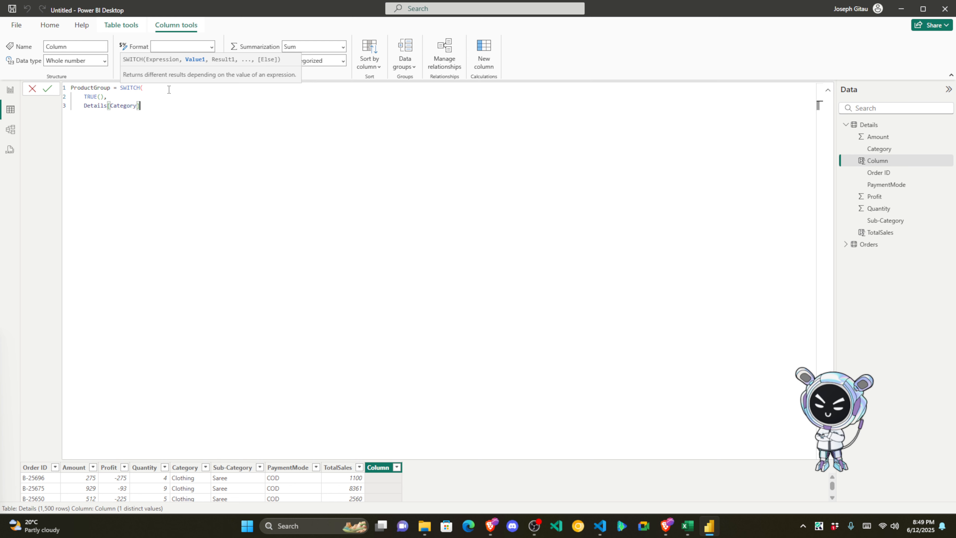
type("=")
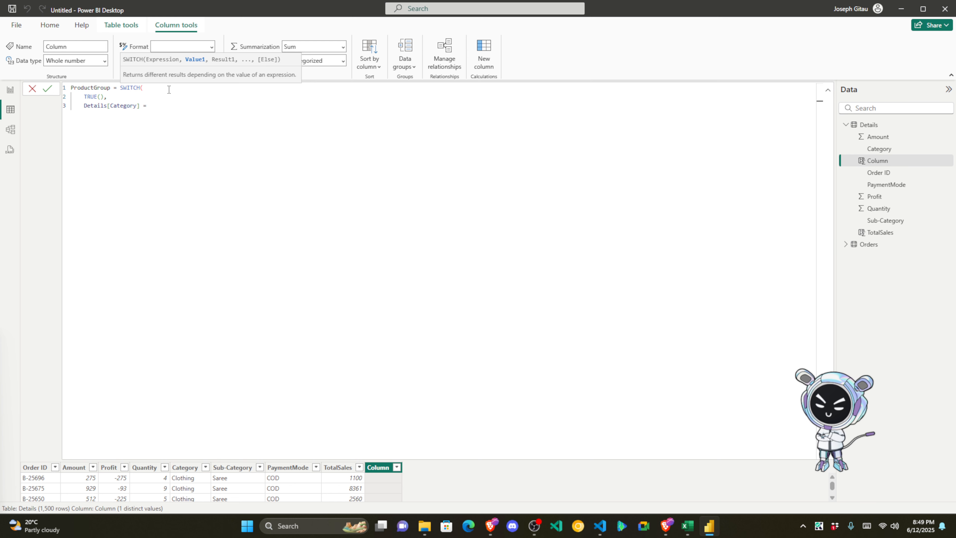
type(" \"Clothi")
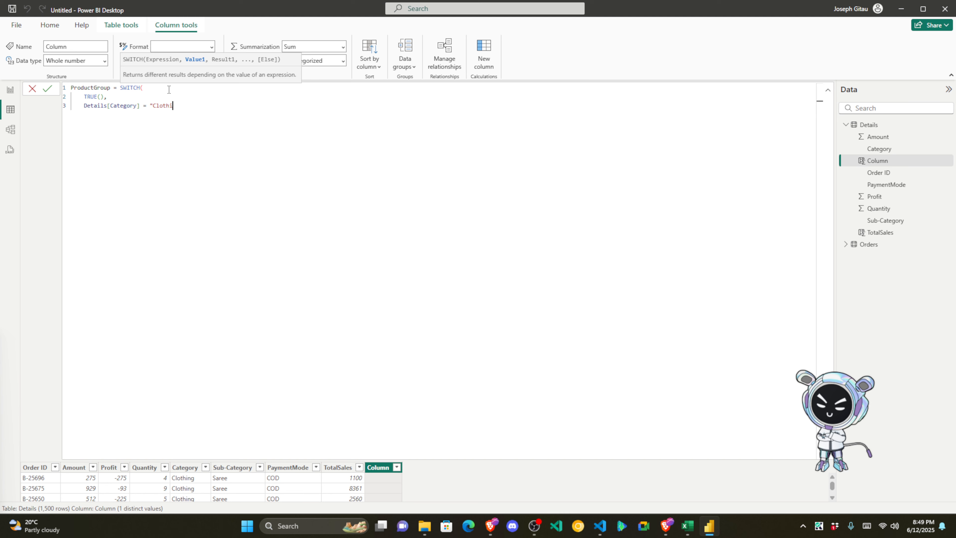
type("ng\" =")
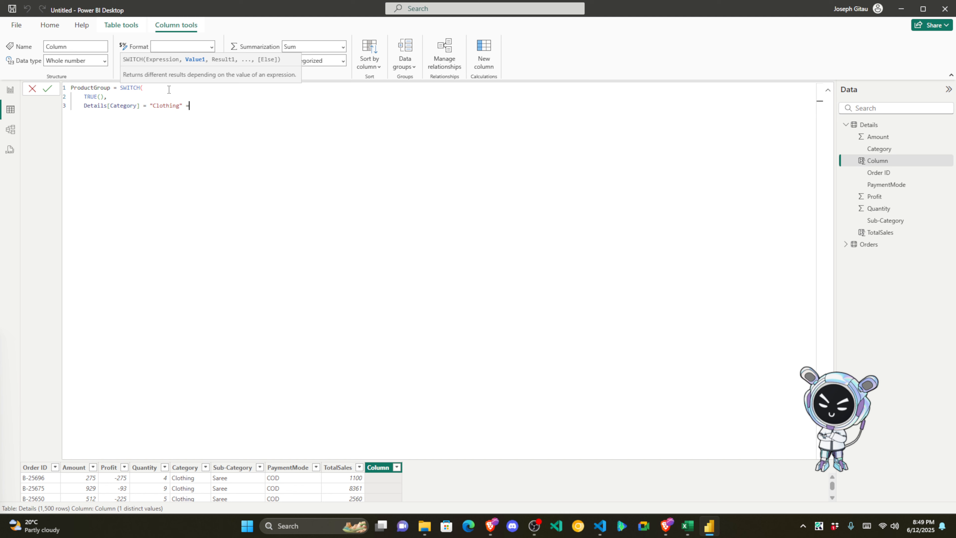
key("BackSpace")
key("BackSpace")
type(",")
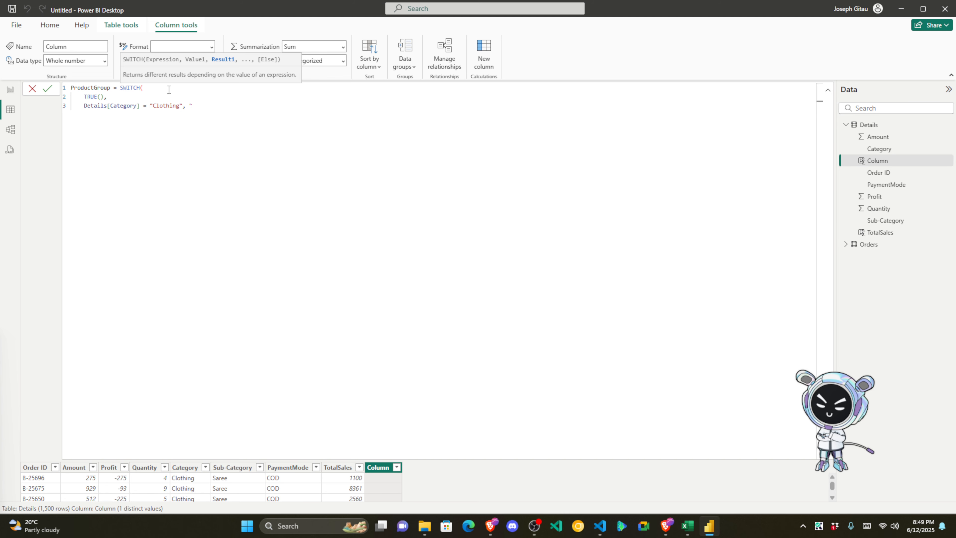
type(" \"Home\"")
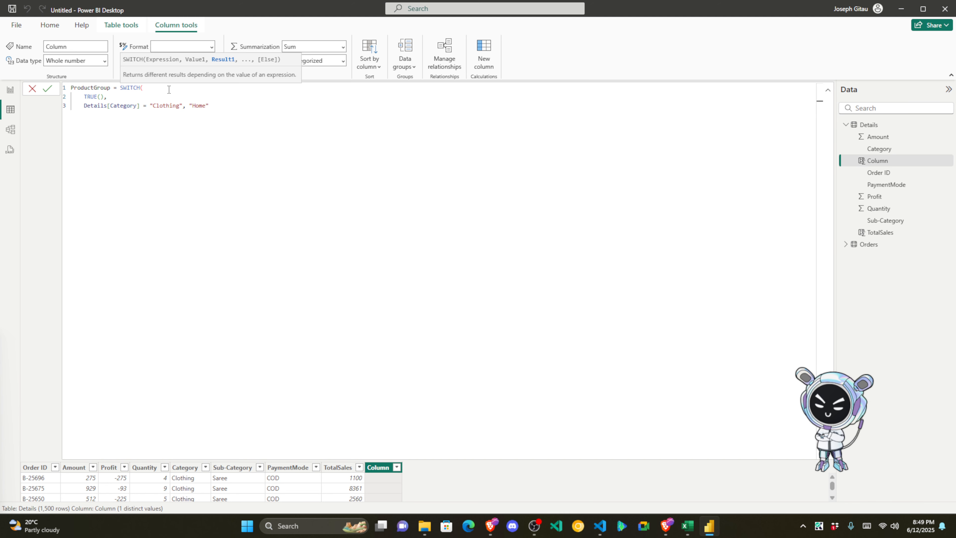
type(",")
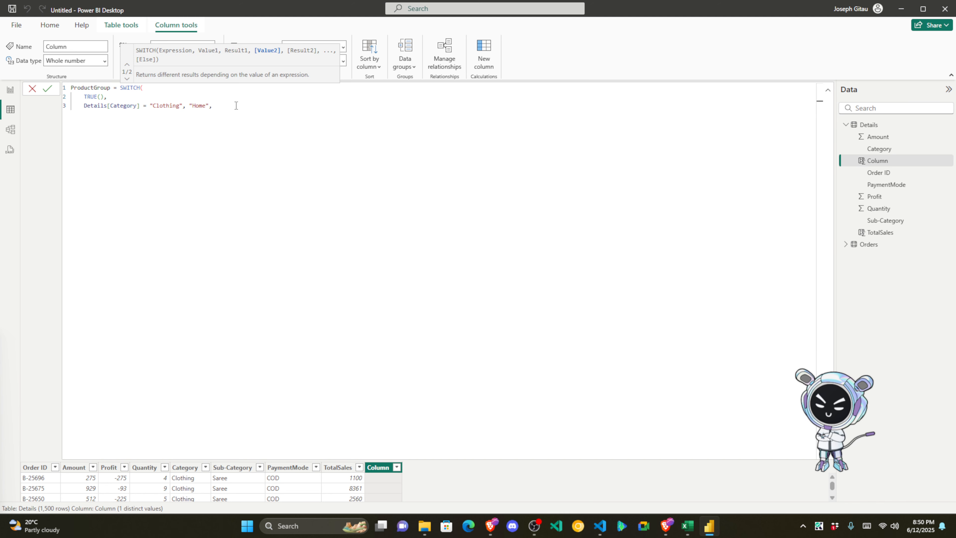
left_click_drag(239, 107, 85, 107)
key("ctrl+c")
left_click(213, 108)
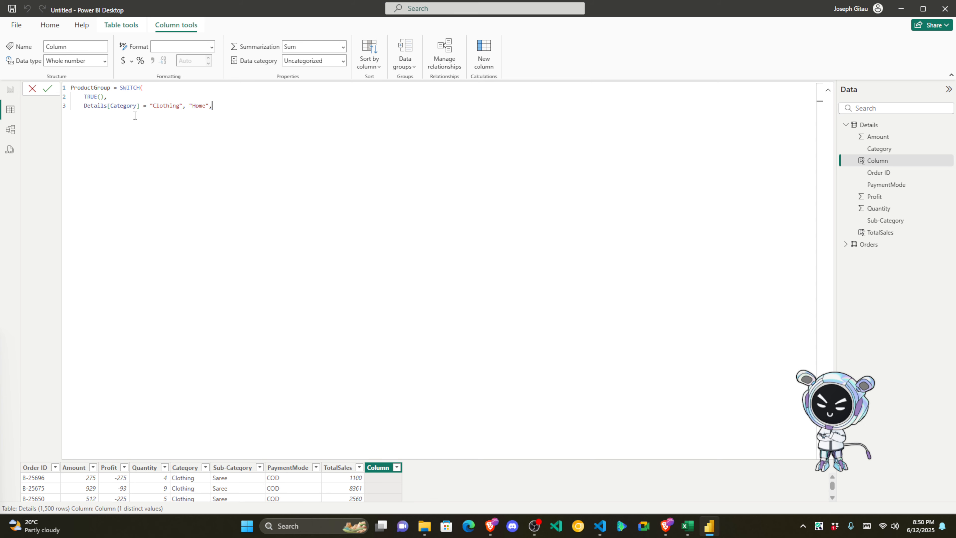
key("Return")
Step: Duplicate the Clothing condition twice and change the first copy to Electronics mapping to Tech
key("ctrl+v")
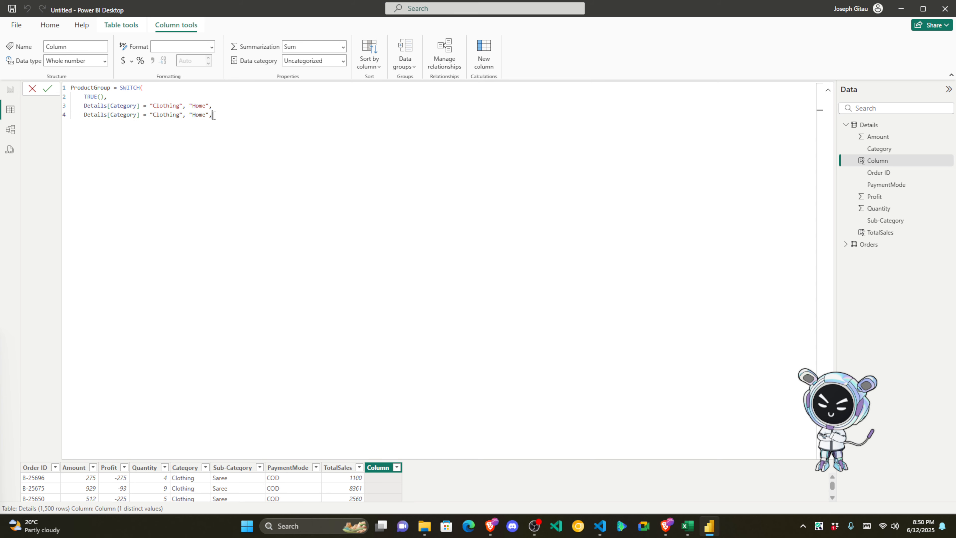
key("Return")
key("ctrl+v")
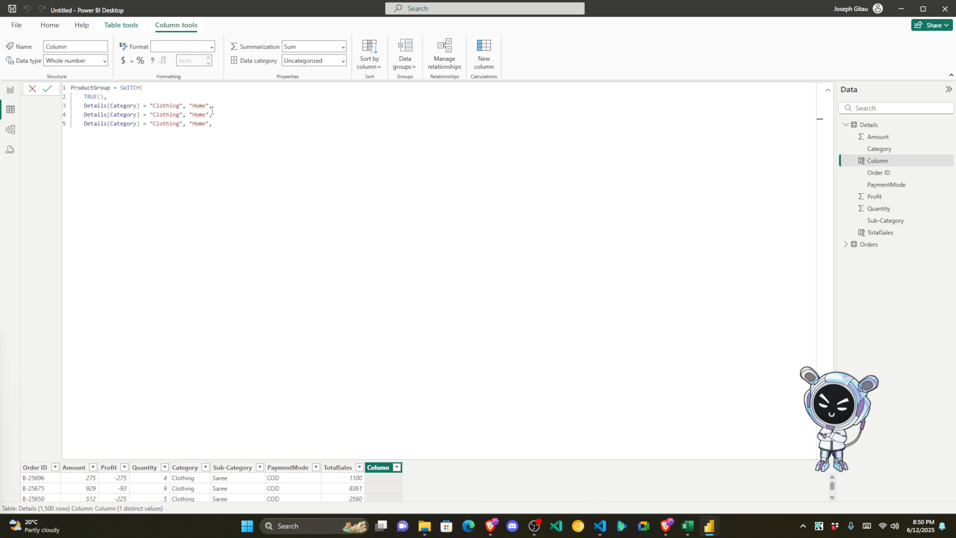
left_click_drag(180, 115, 154, 116)
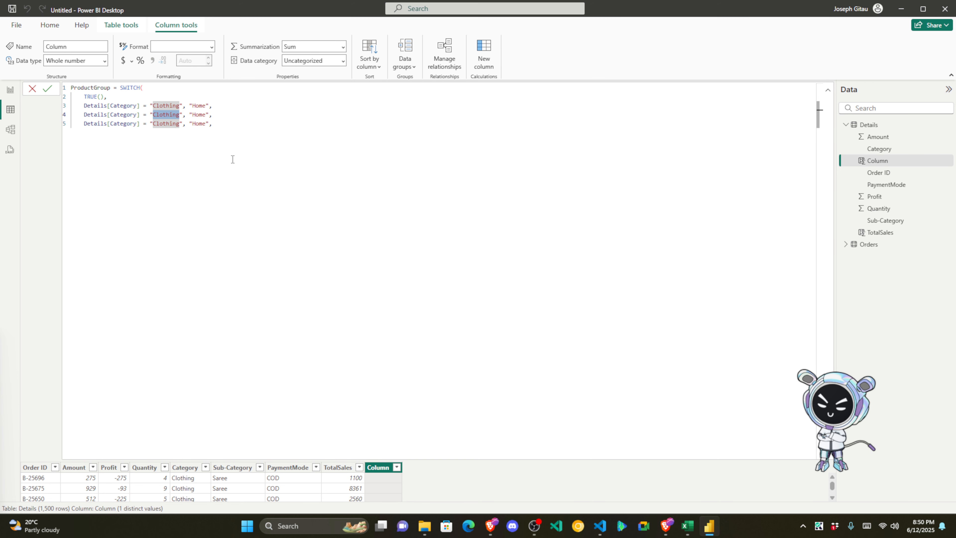
type("Elector")
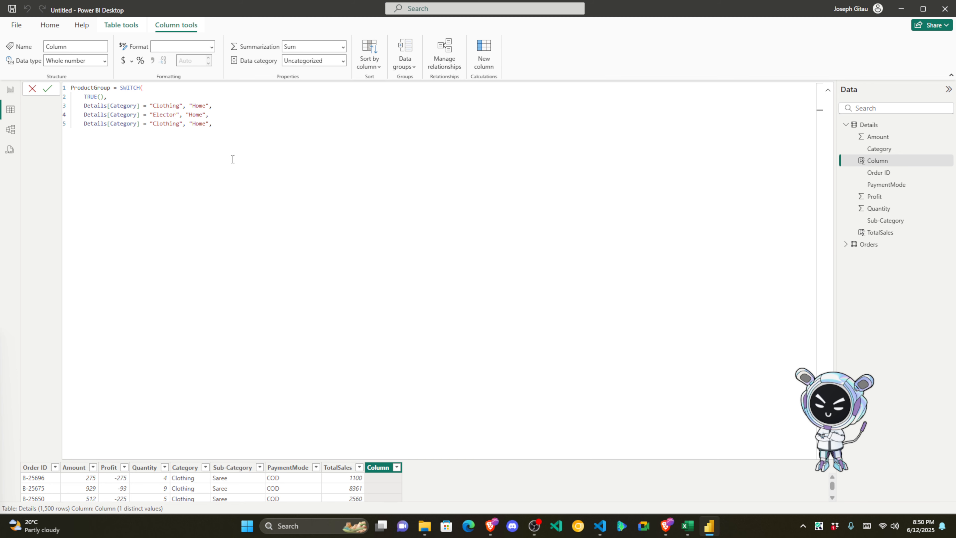
key("BackSpace")
key("BackSpace")
type("ronice")
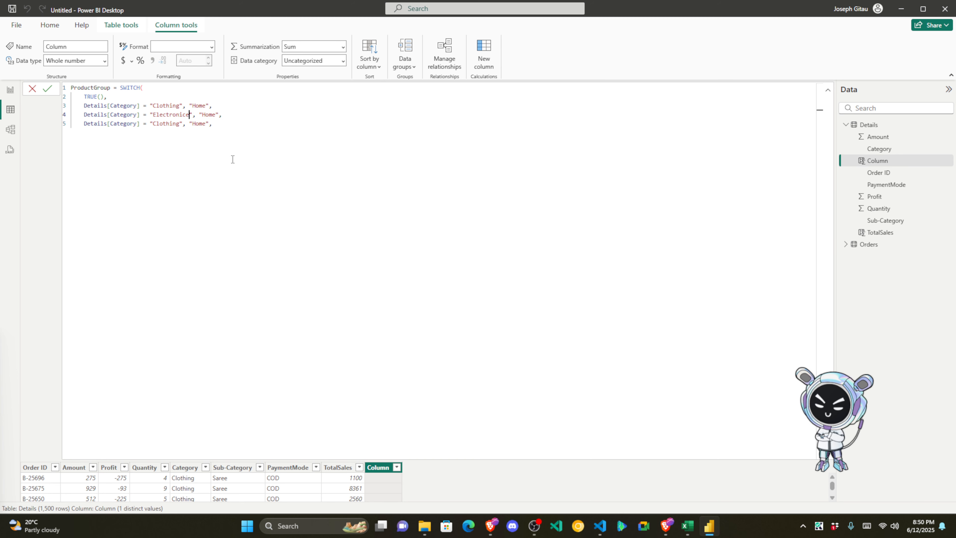
key("Right")
key("Right")
key("Right")
key("Right")
key("Right")
key("Right")
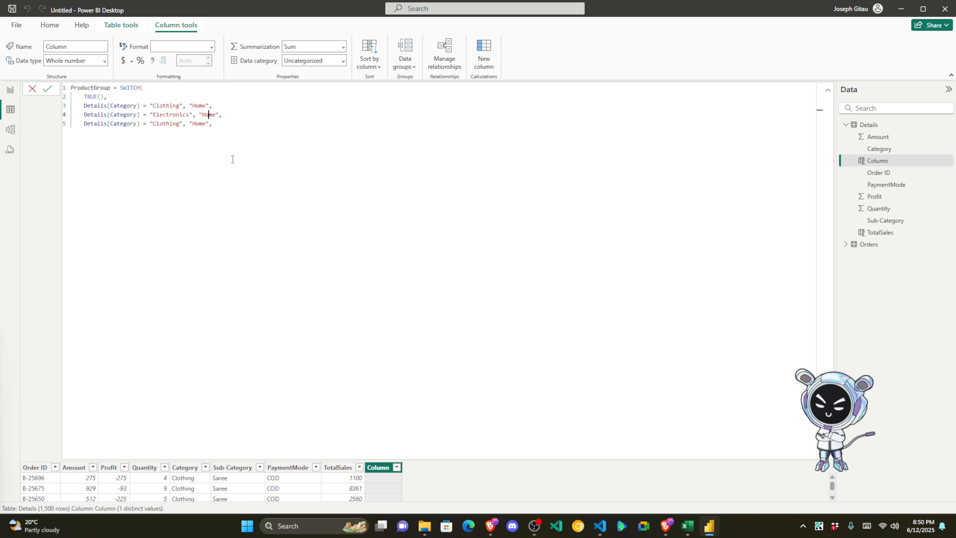
key("BackSpace")
key("BackSpace")
key("BackSpace")
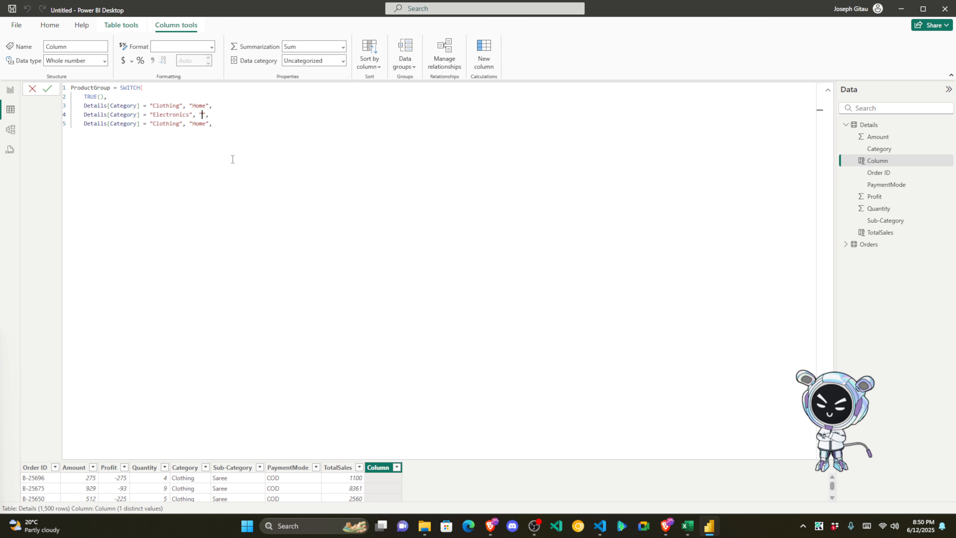
type("Tech")
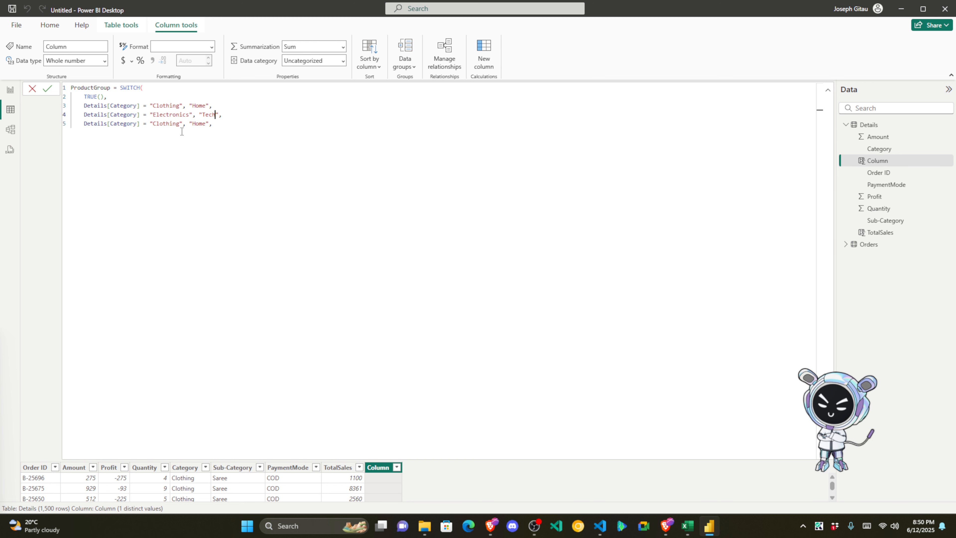
Step: Change the second copy to Furniture, add a "Not Found" fallback, close SWITCH and commit
left_click_drag(179, 124, 153, 124)
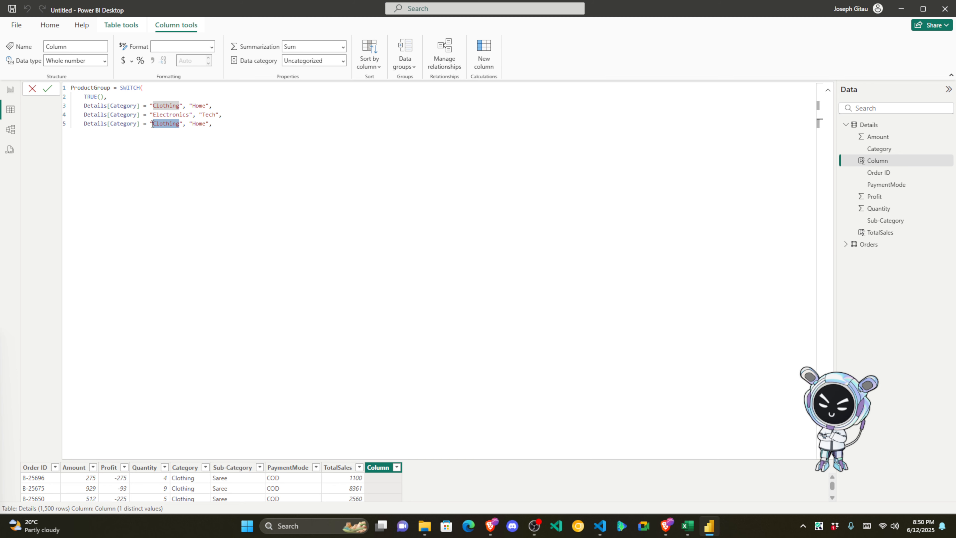
type("Furni")
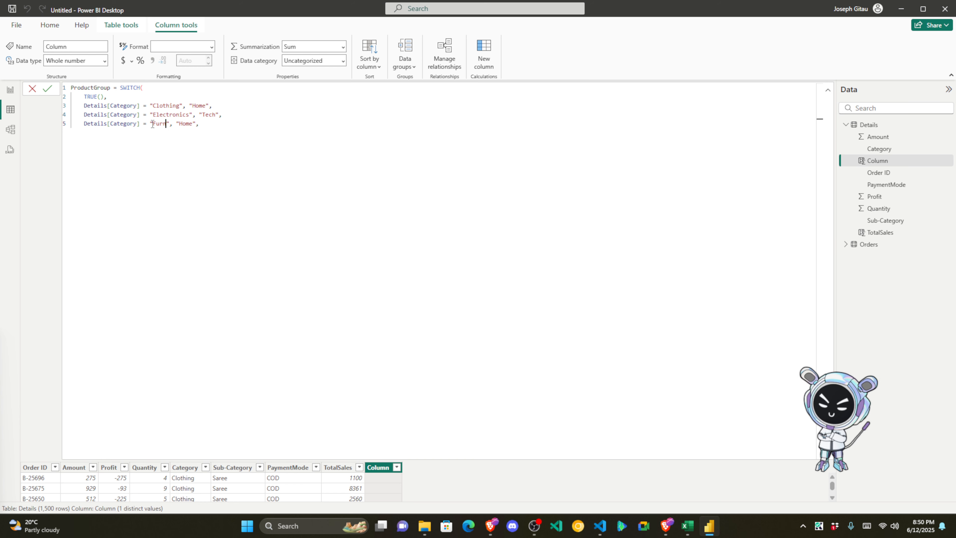
type("ture")
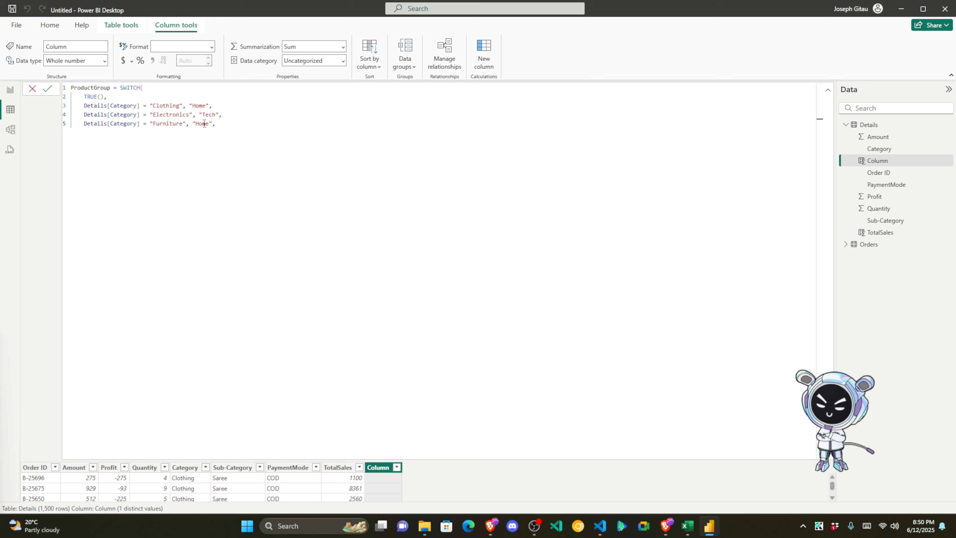
left_click(226, 124)
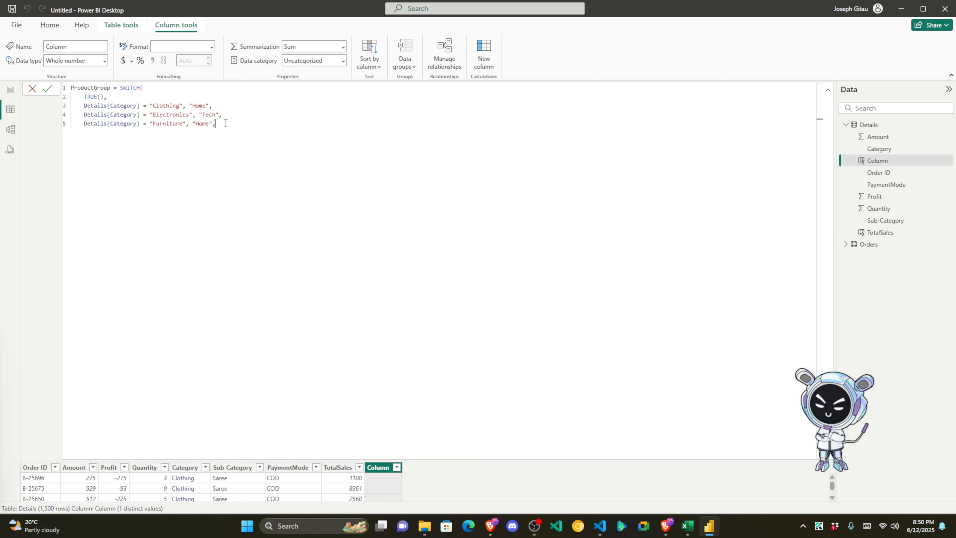
key("Return")
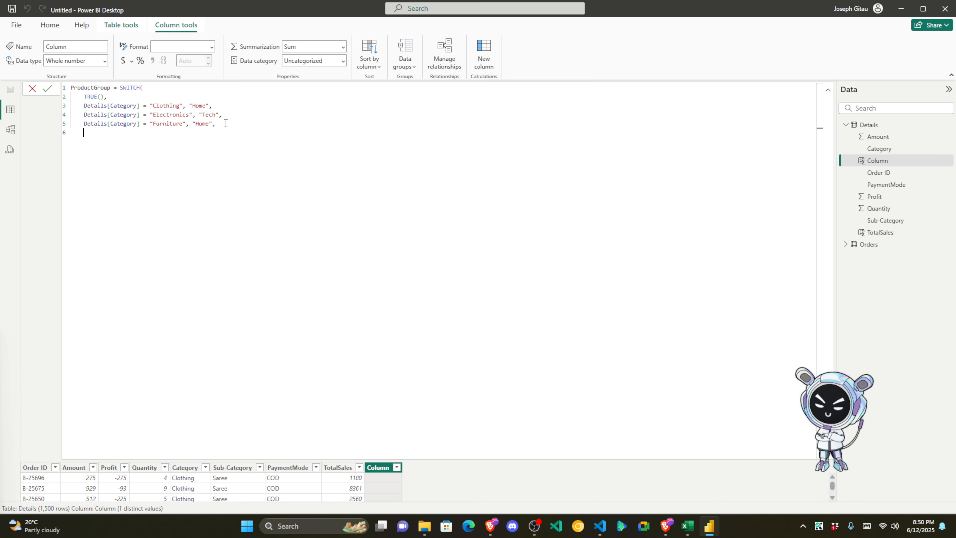
type("\"")
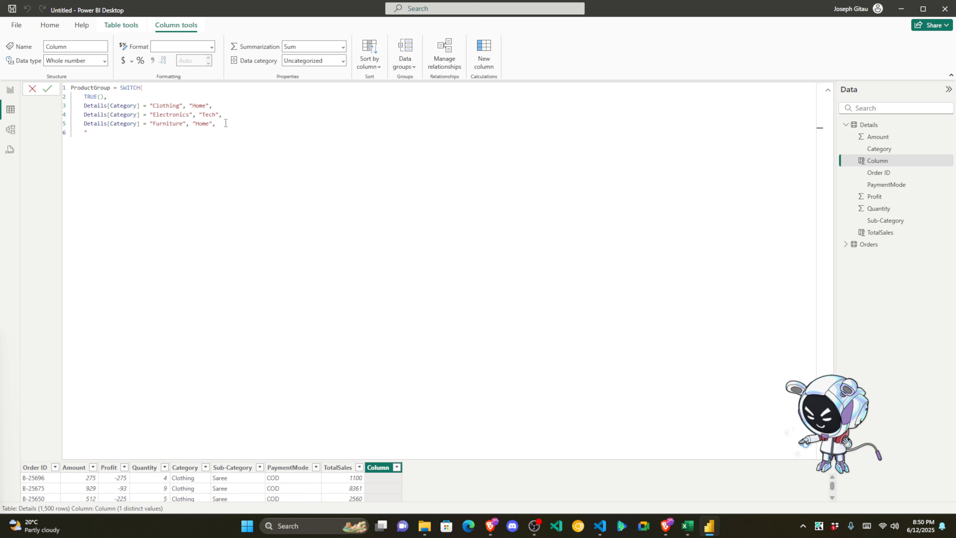
type("Not ")
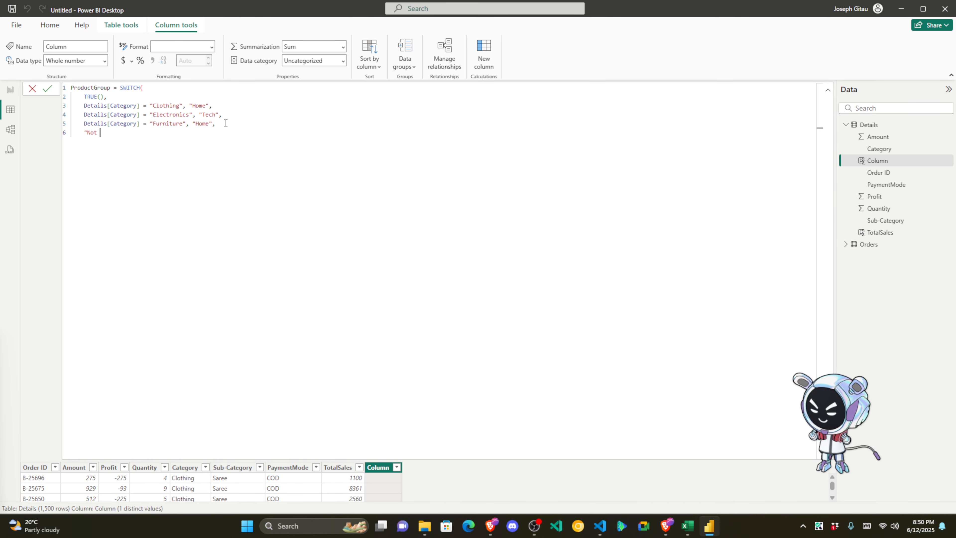
type("Found\"")
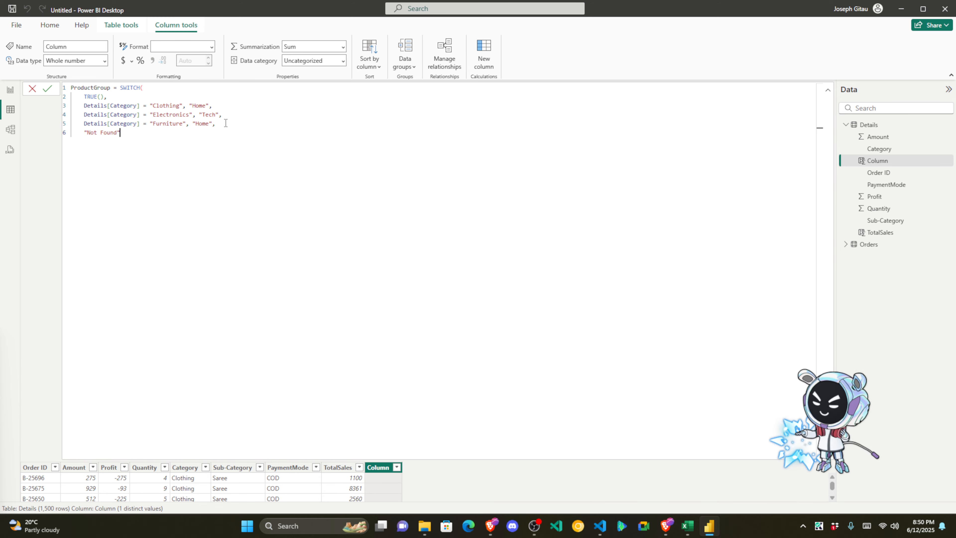
key("Return")
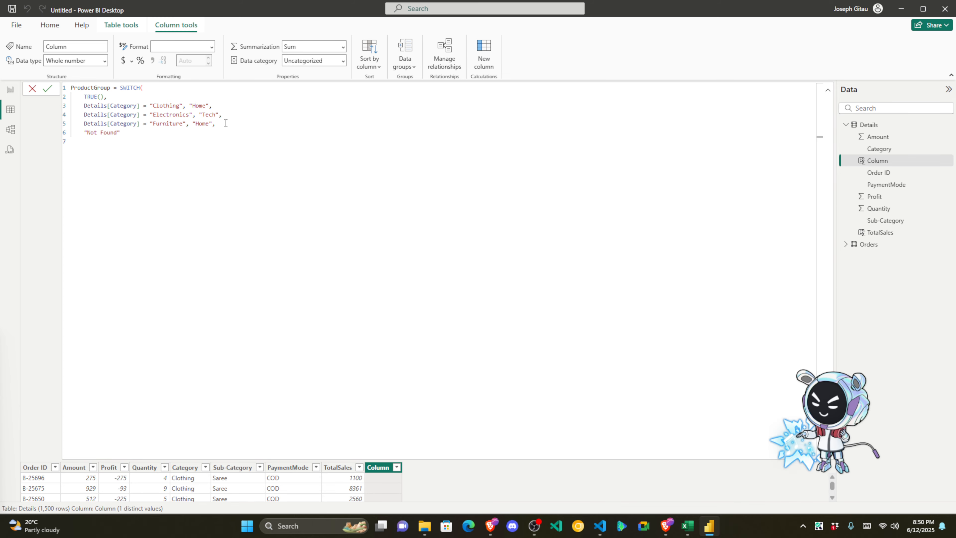
type(")")
key("shift+Up")
key("shift+Up")
key("shift+Up")
key("shift+Up")
key("shift+Up")
key("shift+Up")
key("shift+Up")
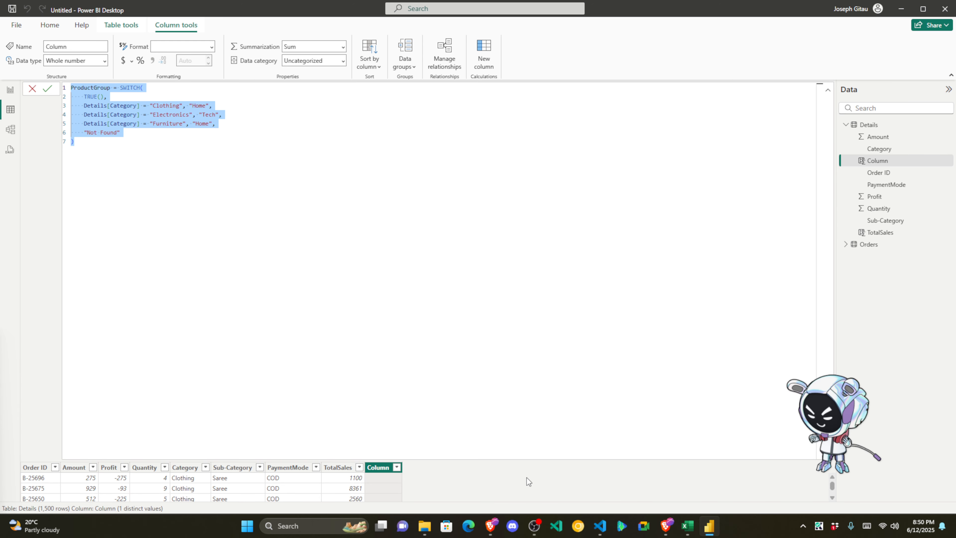
left_click(666, 526)
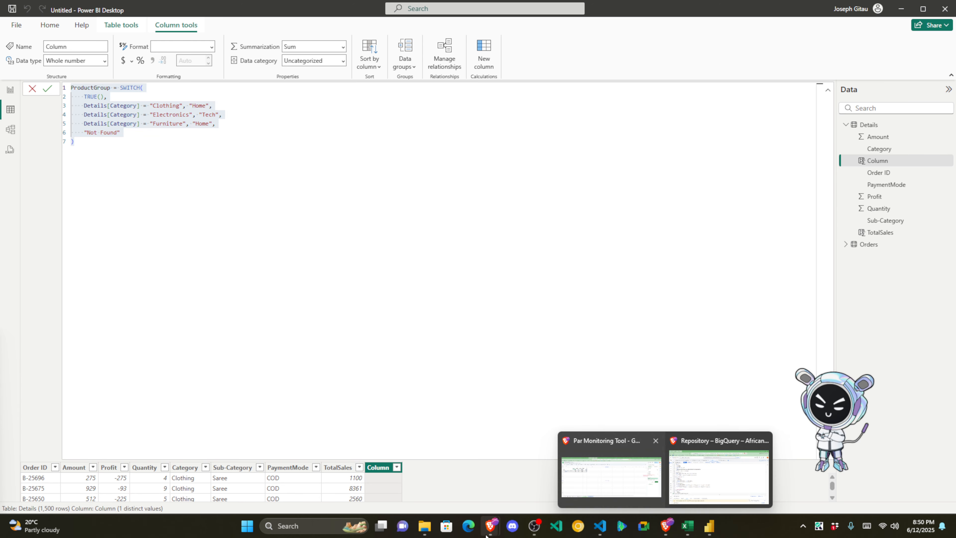
left_click(491, 526)
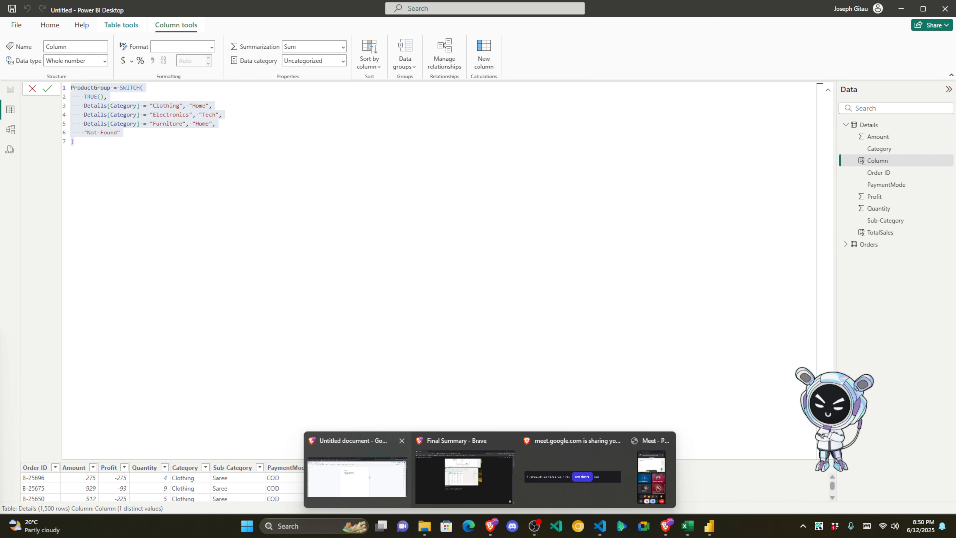
left_click(370, 477)
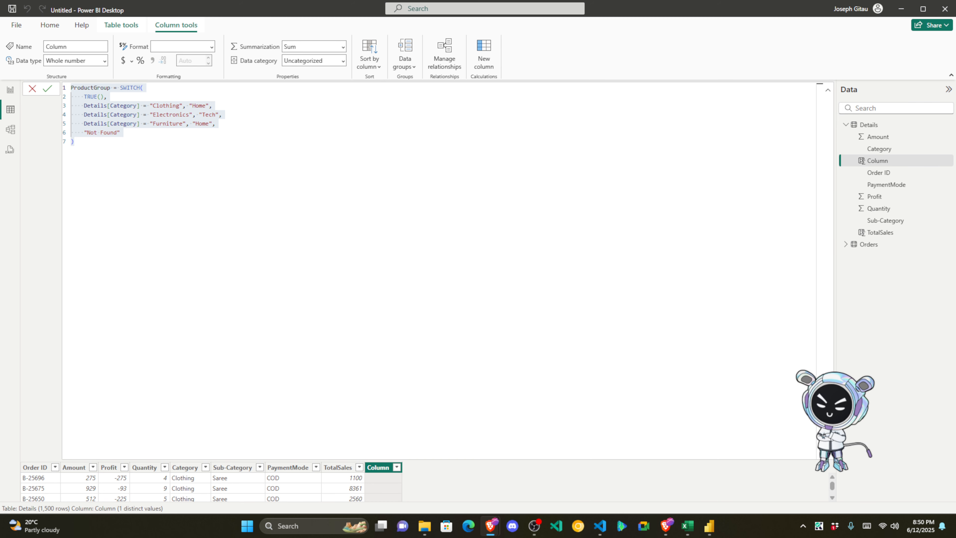
left_click(47, 89)
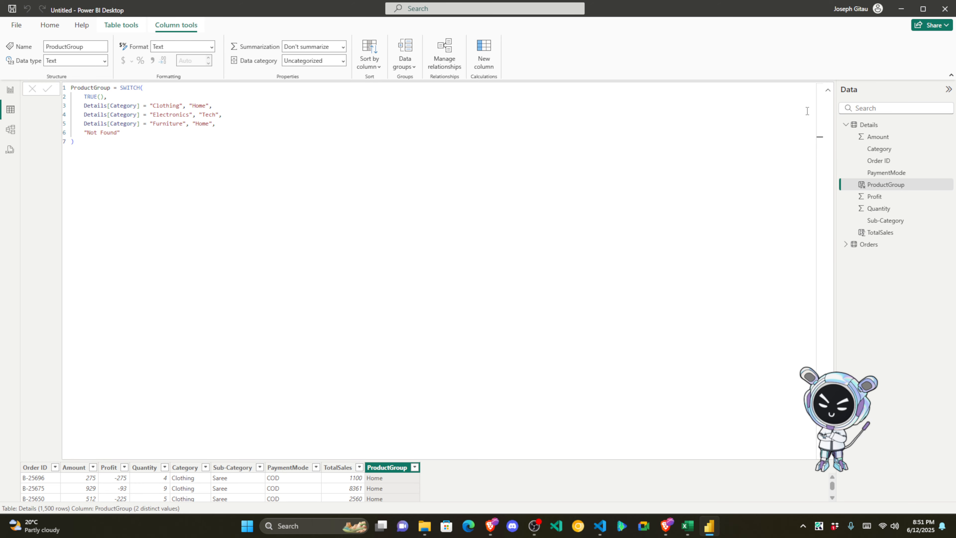
left_click(829, 93)
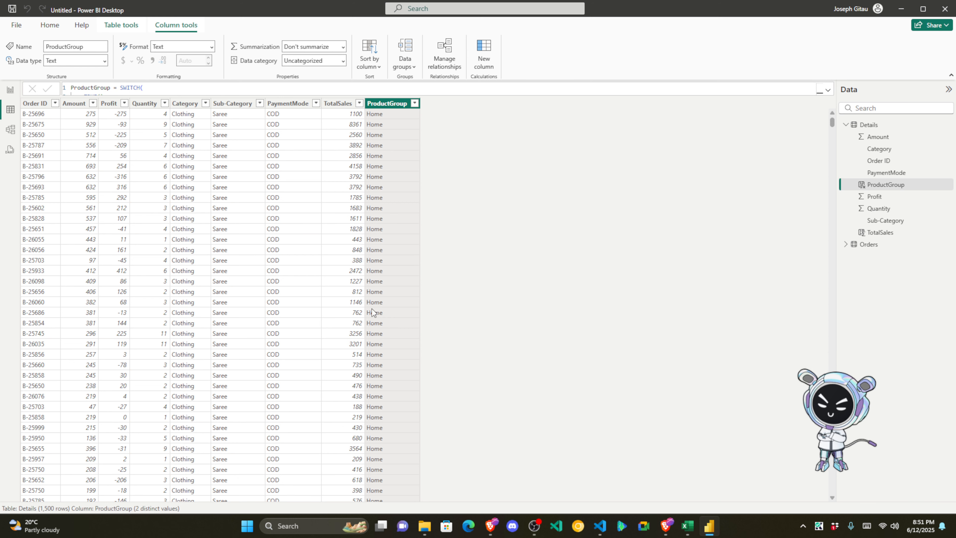
left_click(177, 114)
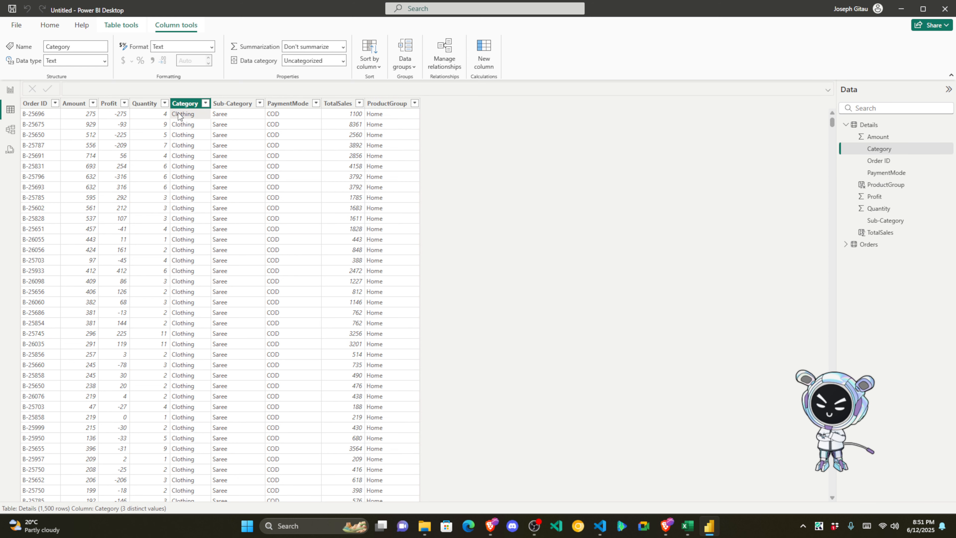
left_click(390, 115)
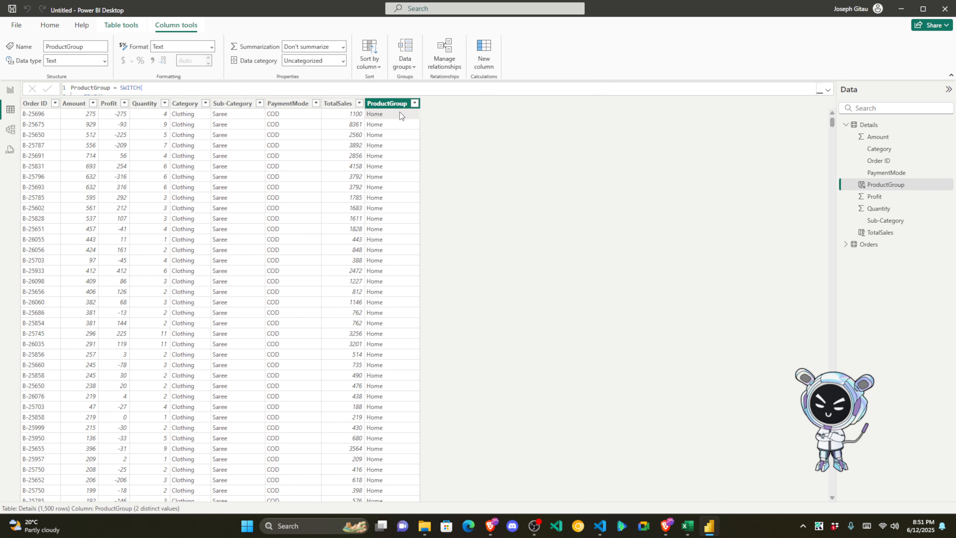
left_click(415, 103)
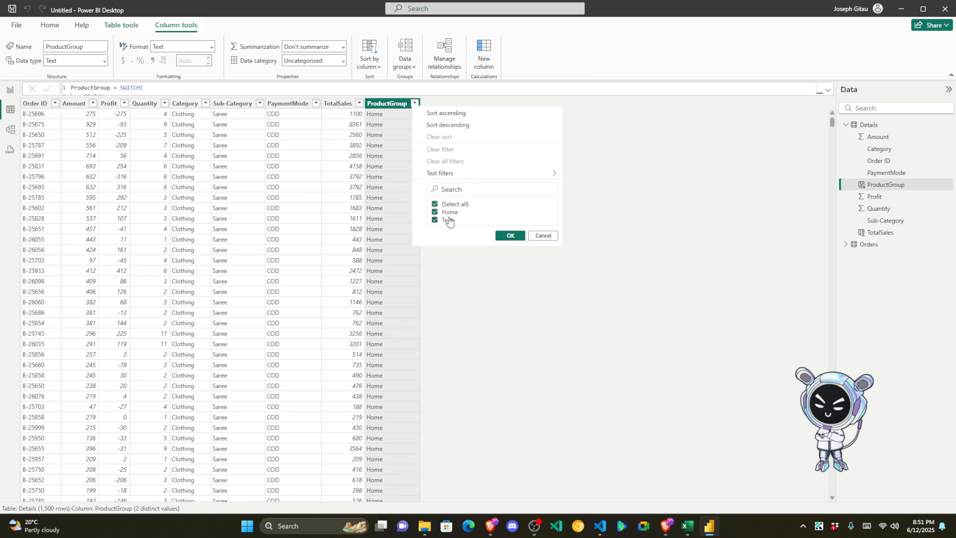
left_click(543, 235)
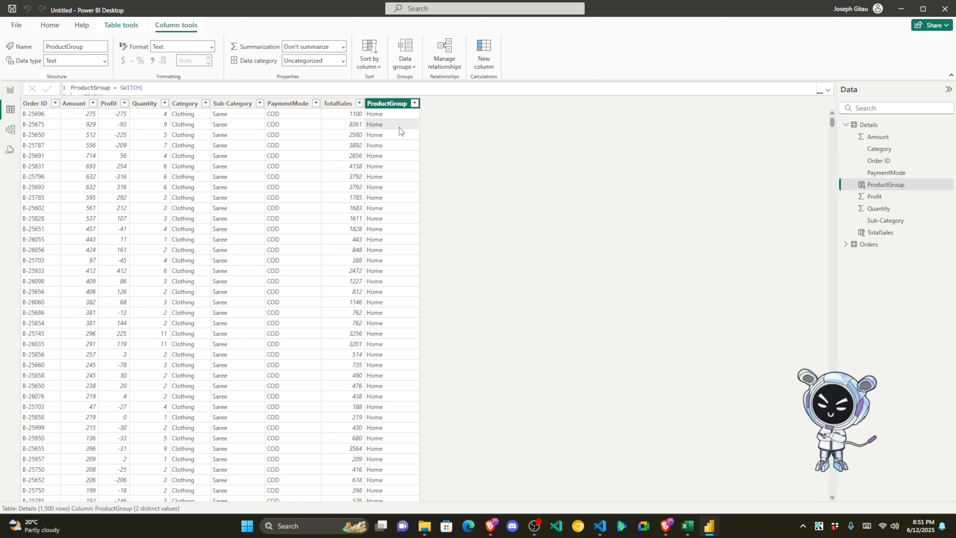
left_click(828, 91)
left_click_drag(74, 142, 71, 87)
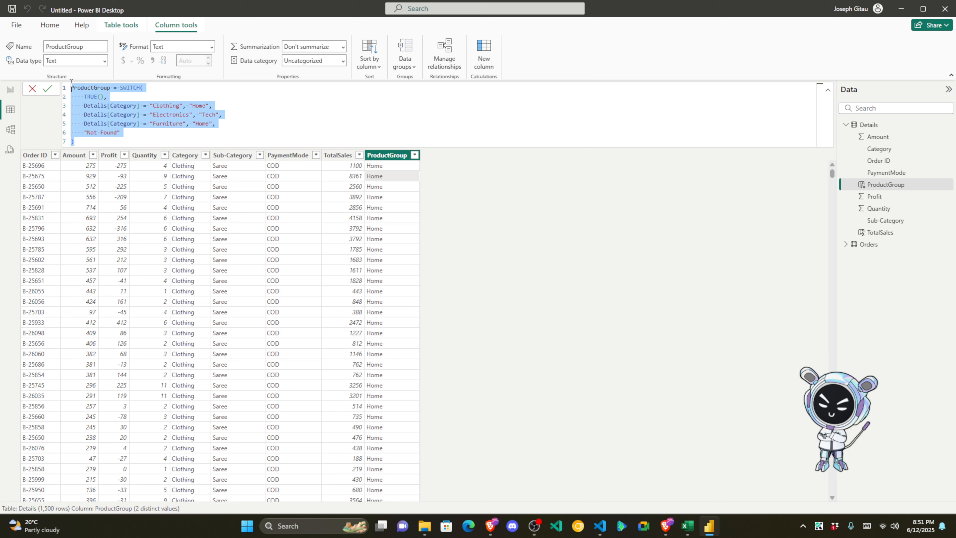
Step: Review the ProductGroup formula and its Home values, then switch to the empty report page
left_click(52, 90)
left_click(136, 133)
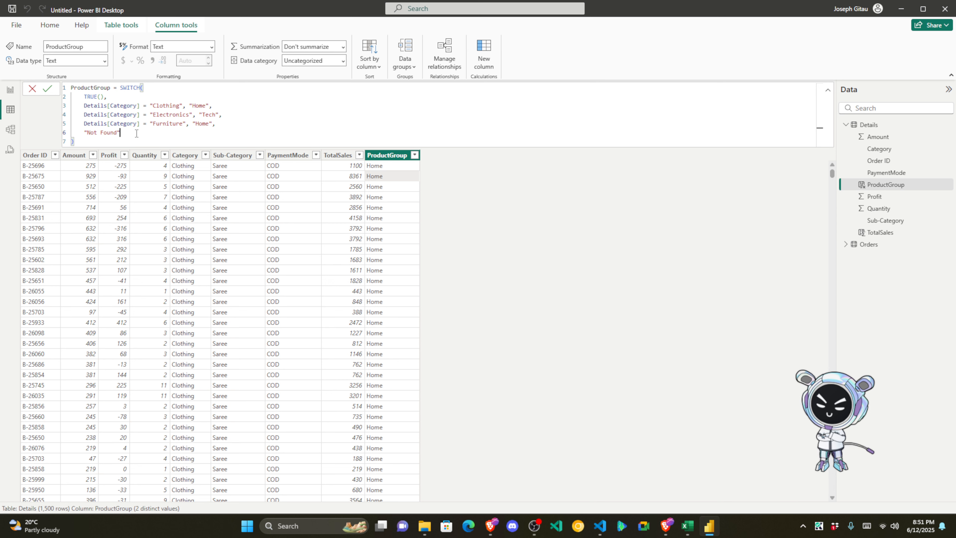
left_click(342, 167)
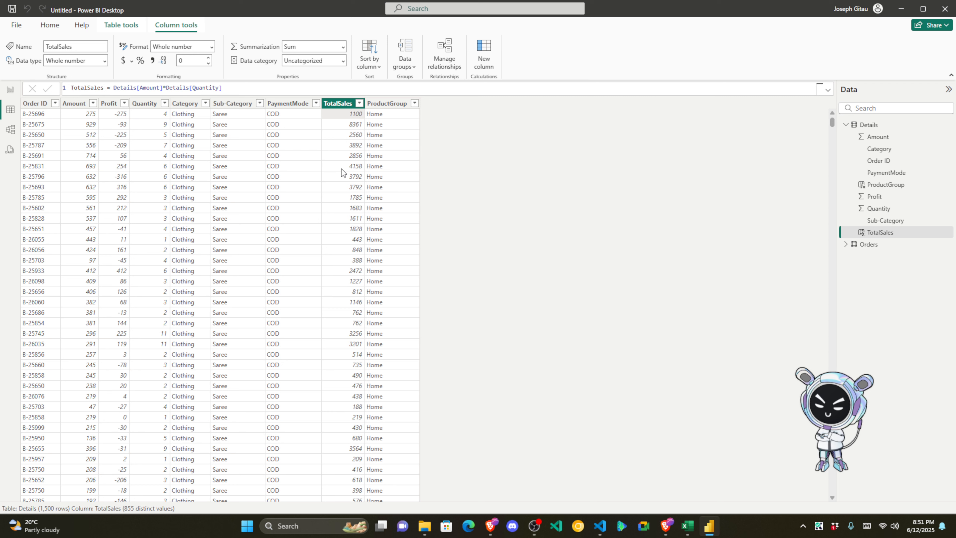
left_click(374, 135)
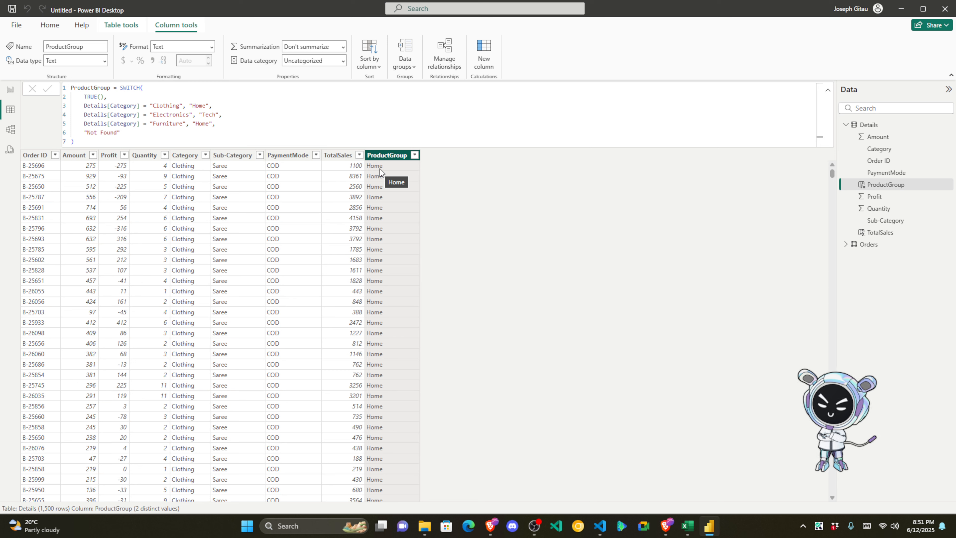
left_click(380, 169)
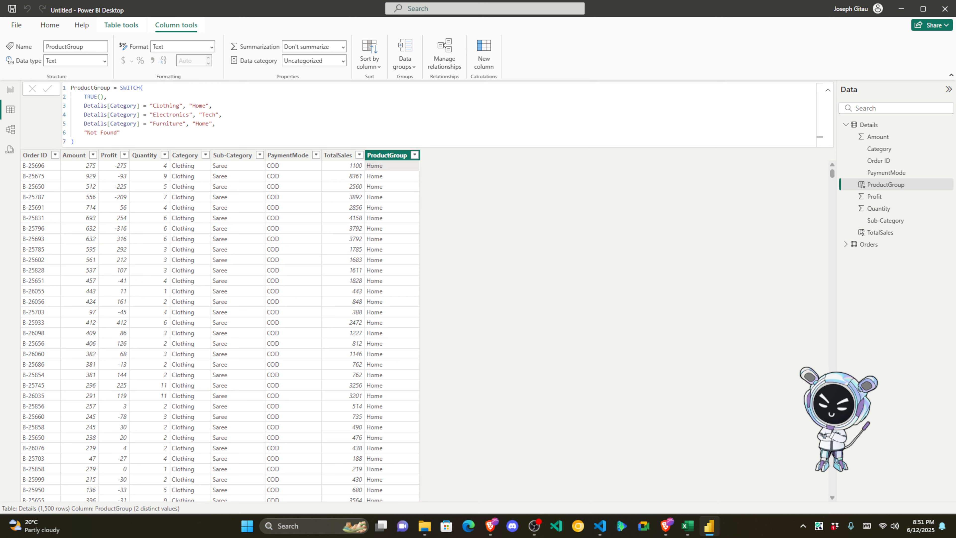
left_click(110, 139)
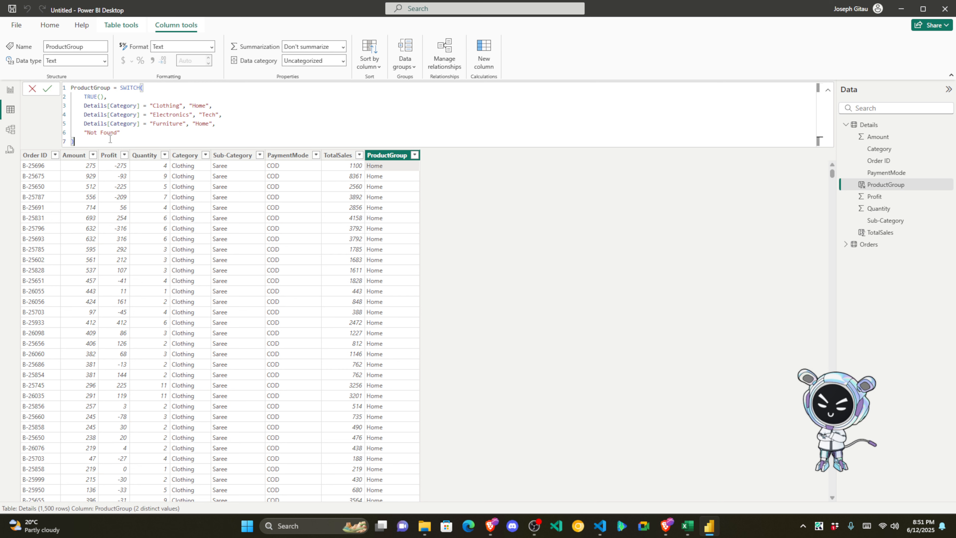
left_click_drag(110, 139, 69, 80)
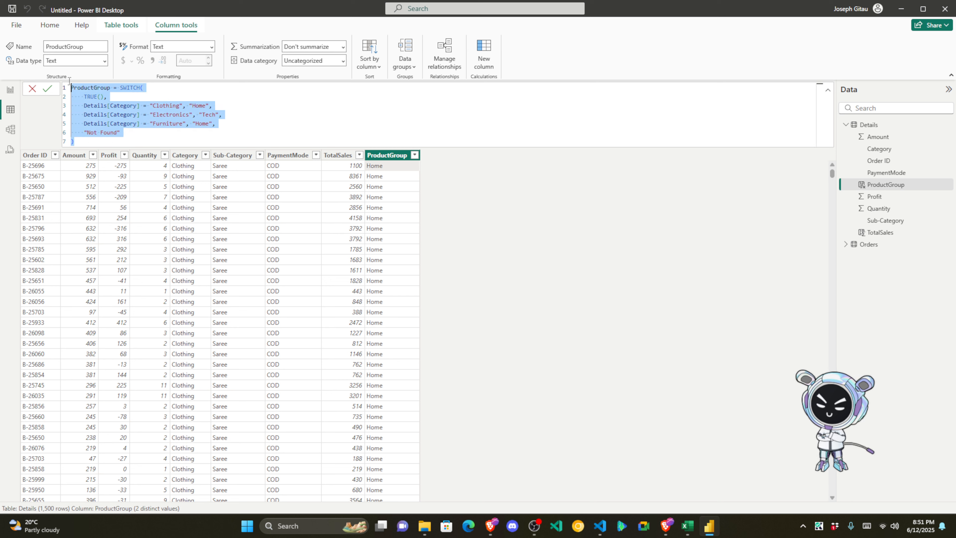
left_click(94, 142)
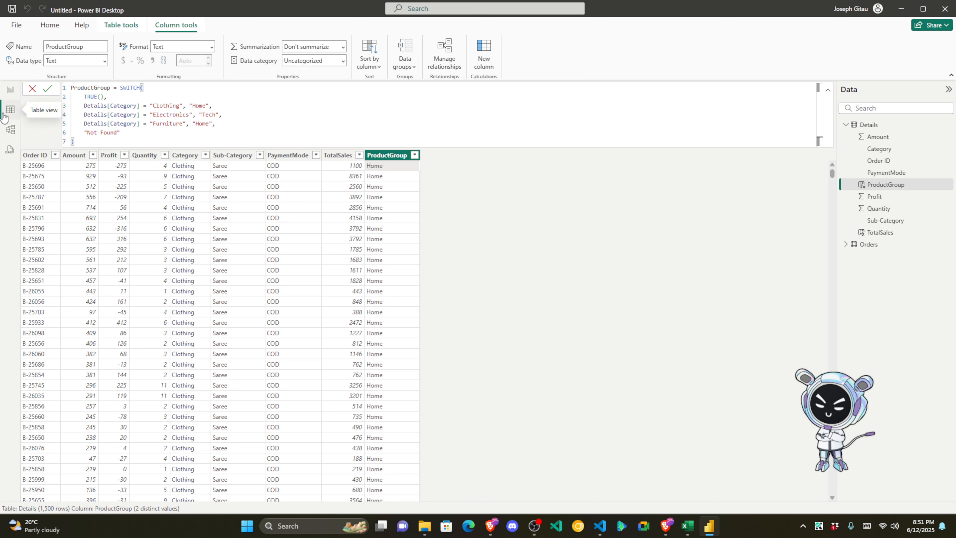
left_click(311, 122)
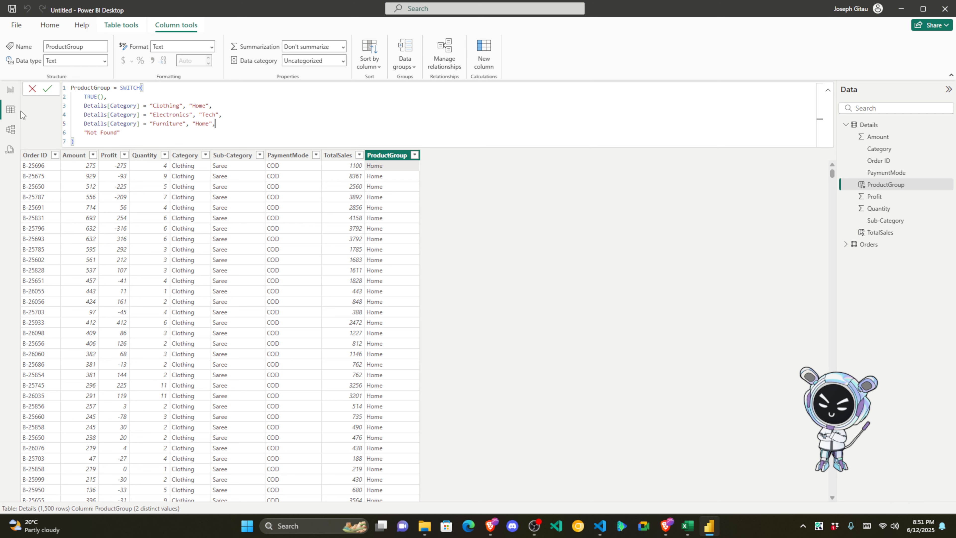
left_click(11, 92)
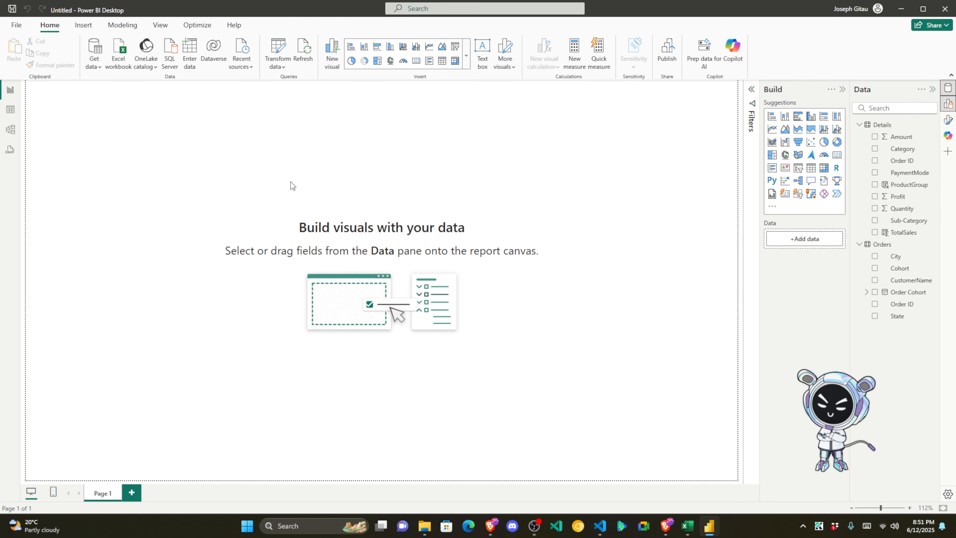
Step: Cycle through Table, DAX query and Report views, then reopen the ProductGroup formula in Details
left_click(10, 110)
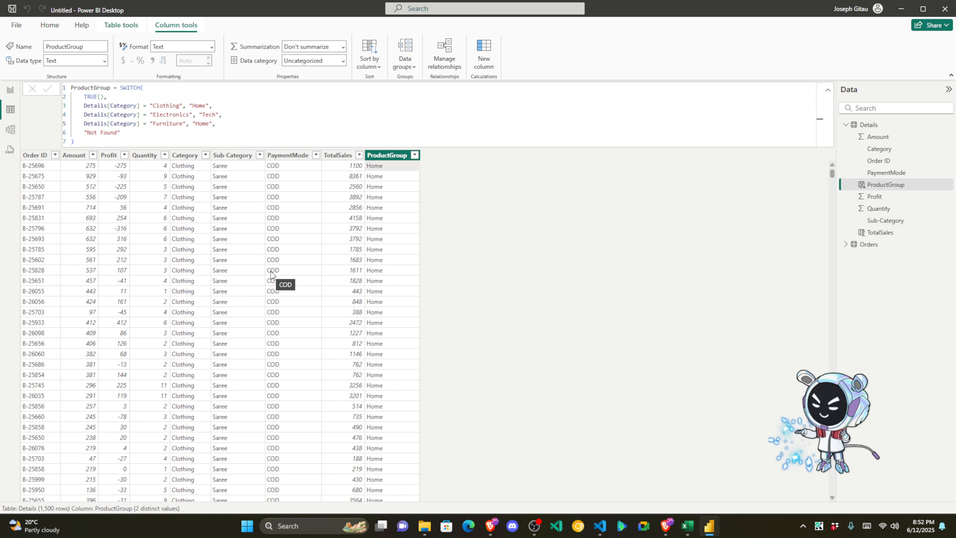
left_click(10, 148)
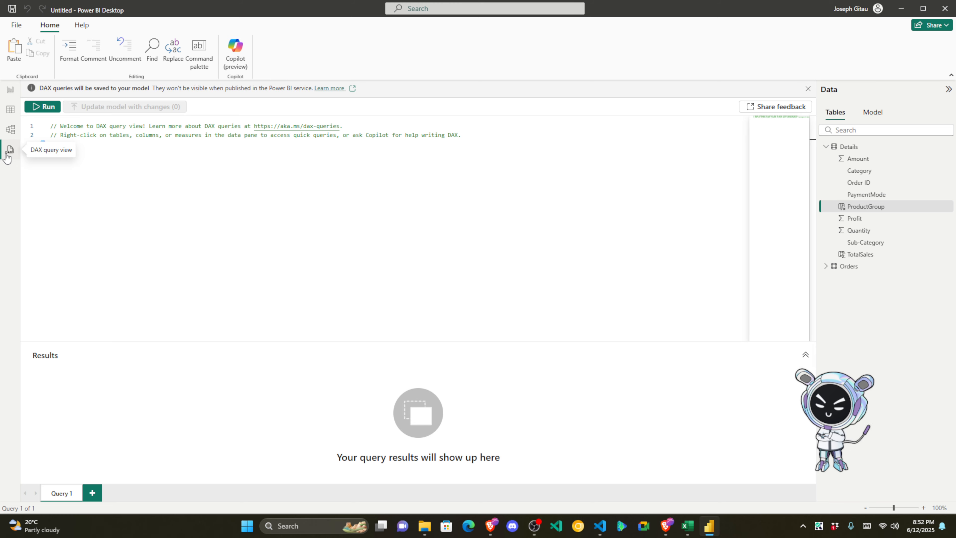
left_click(11, 91)
left_click(10, 110)
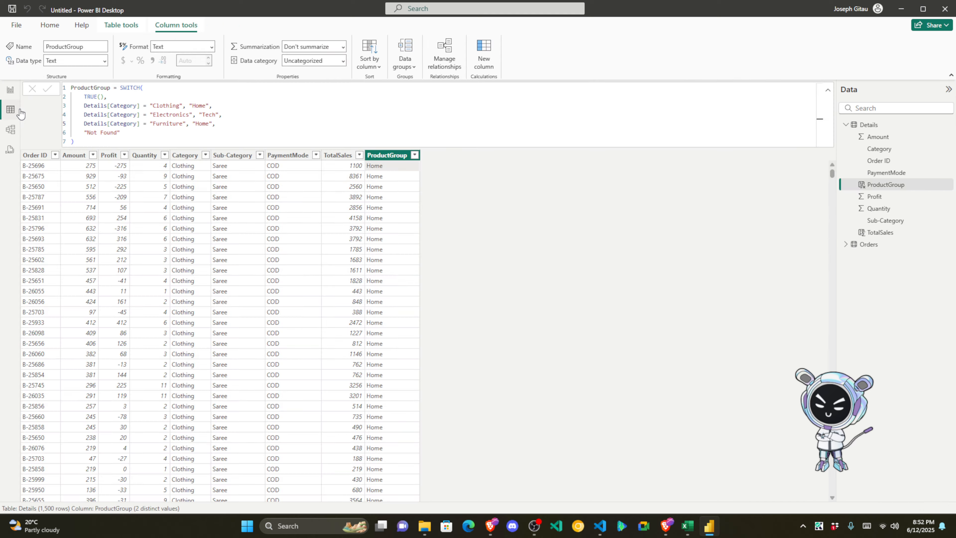
left_click(86, 139)
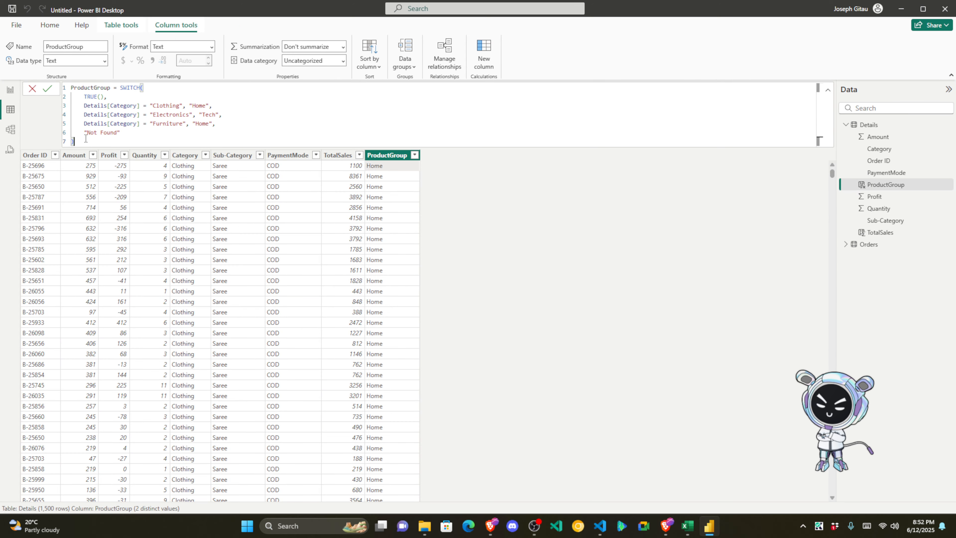
key("ctrl+a")
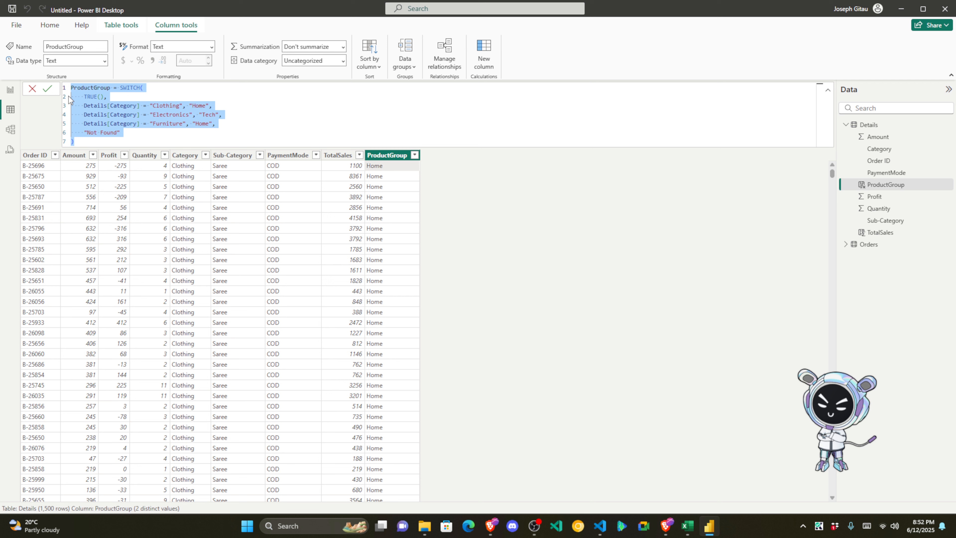
left_click(86, 139)
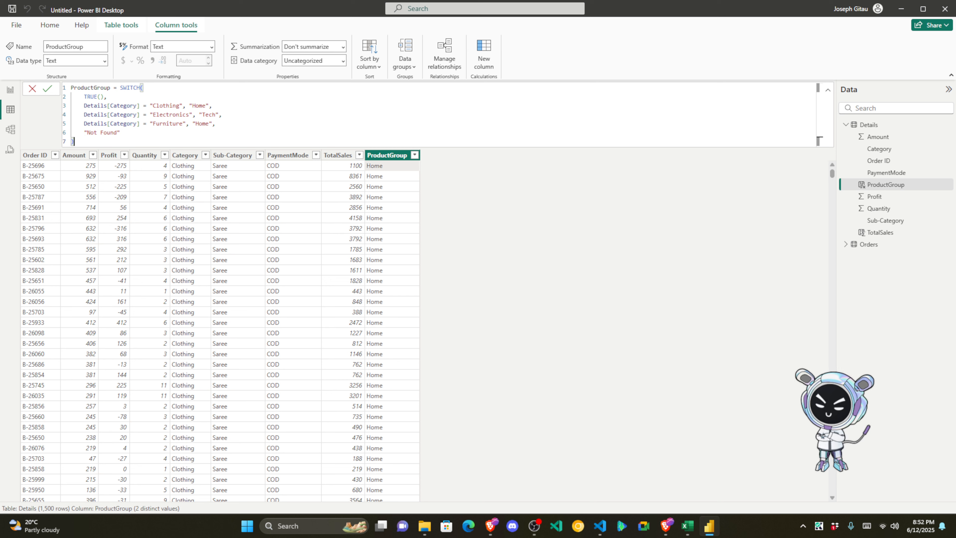
key("alt+Tab")
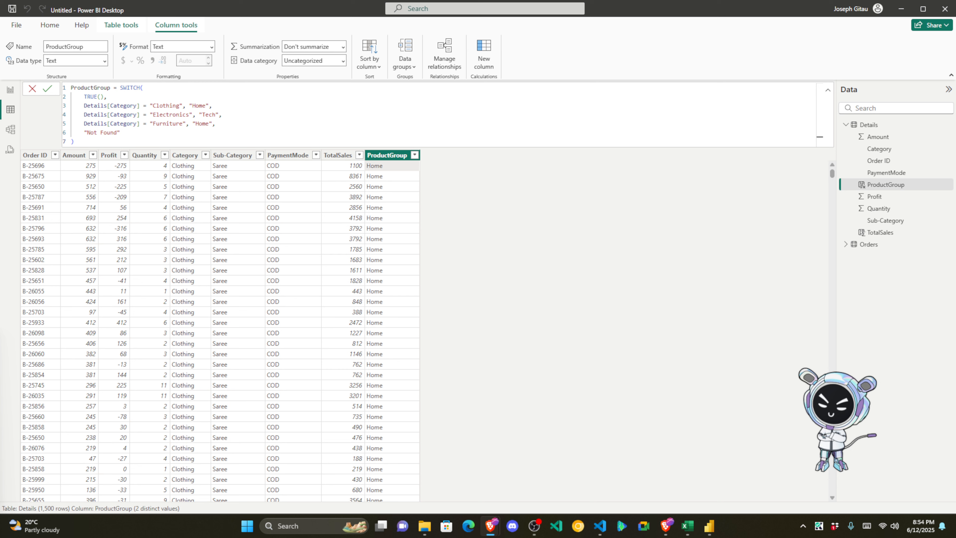
Step: Commit the ProductGroup column formula, collapse the formula bar, and return to the report canvas
left_click(48, 90)
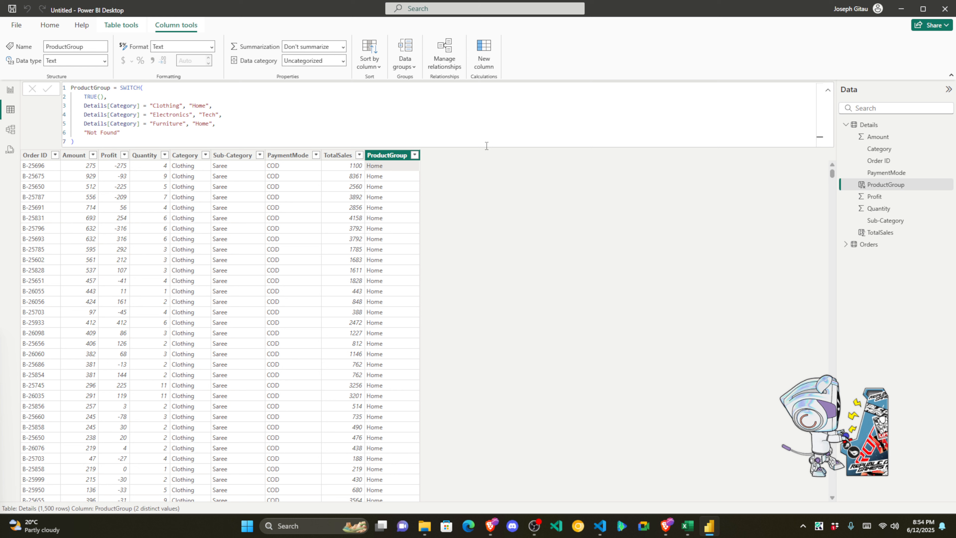
left_click(828, 90)
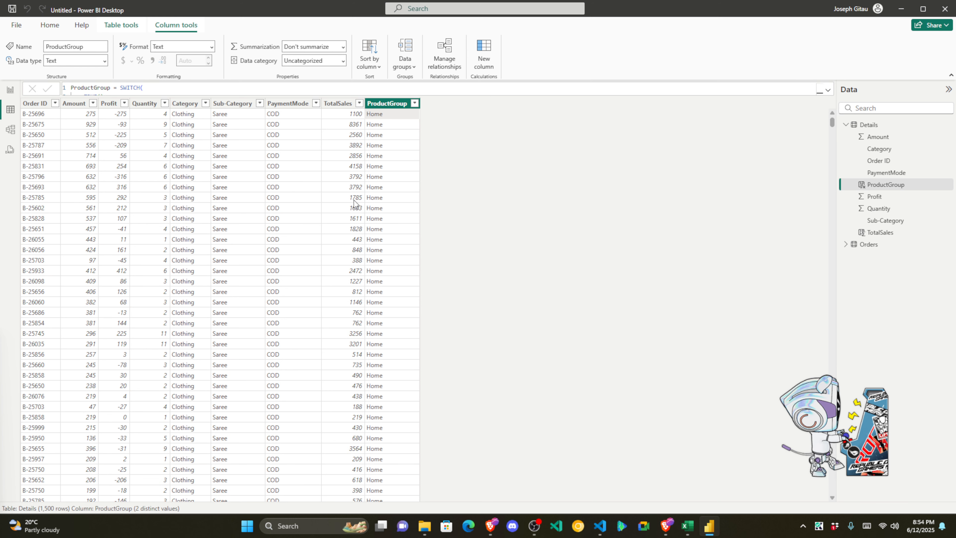
left_click(10, 92)
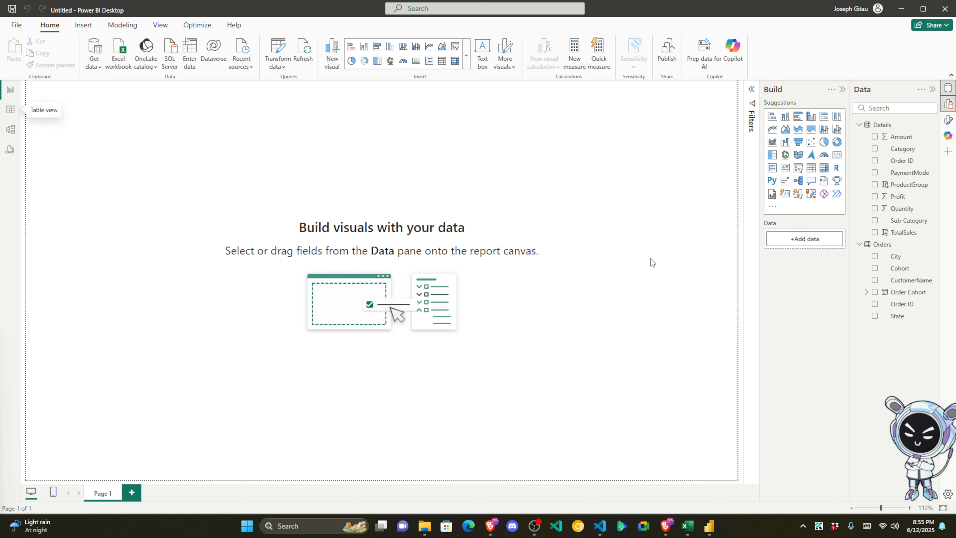
left_click(10, 109)
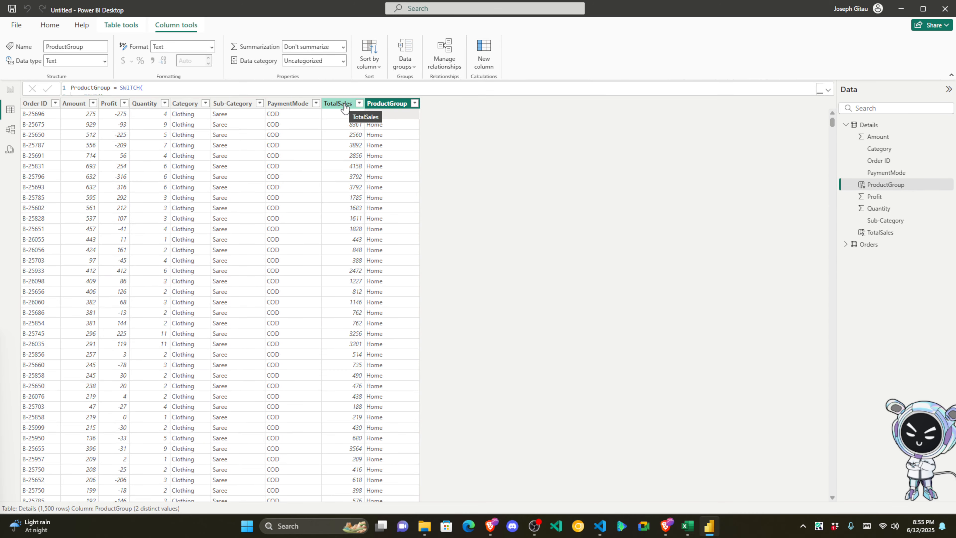
left_click(10, 90)
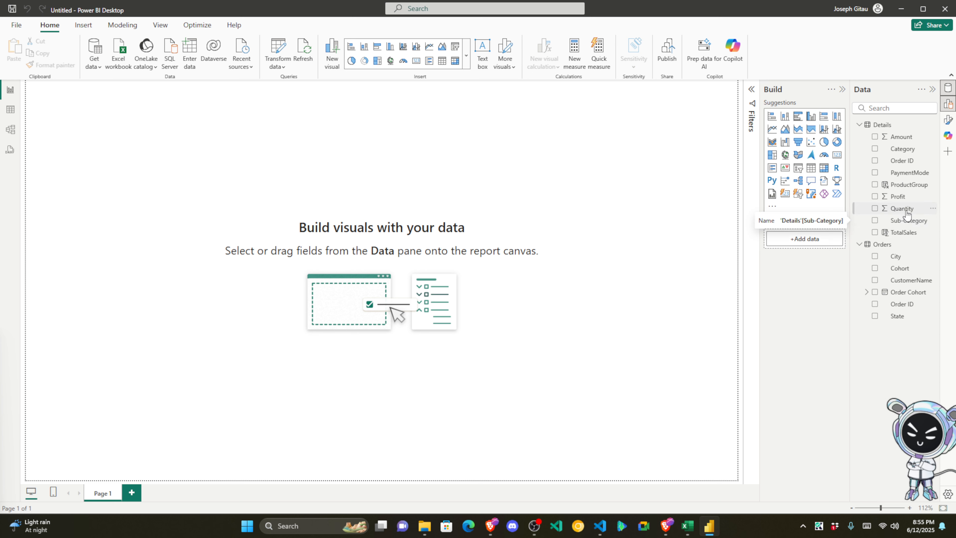
left_click(599, 56)
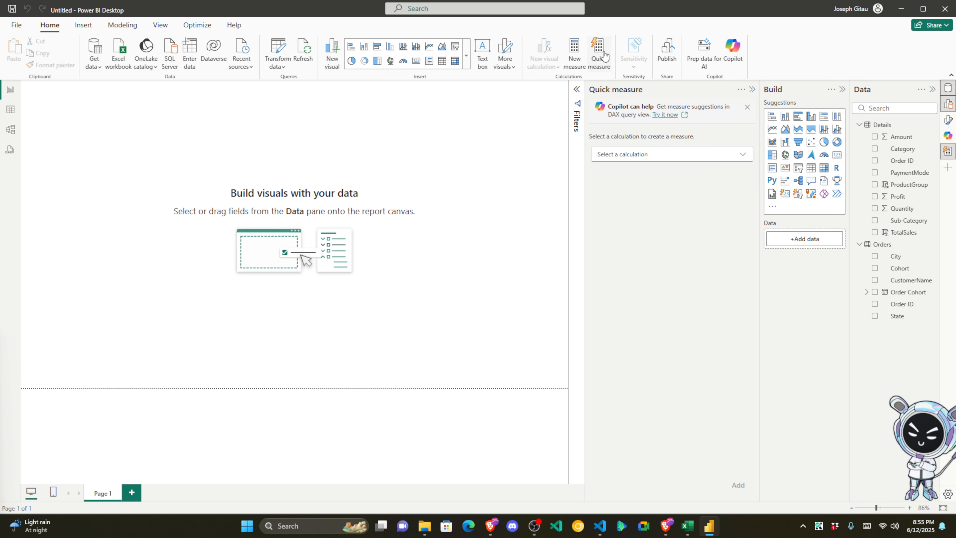
Step: Build a Multiplication quick measure with Details Amount as base value, multiplied by Quantity, and add it
left_click(671, 160)
scroll(658, 211, "down", 10)
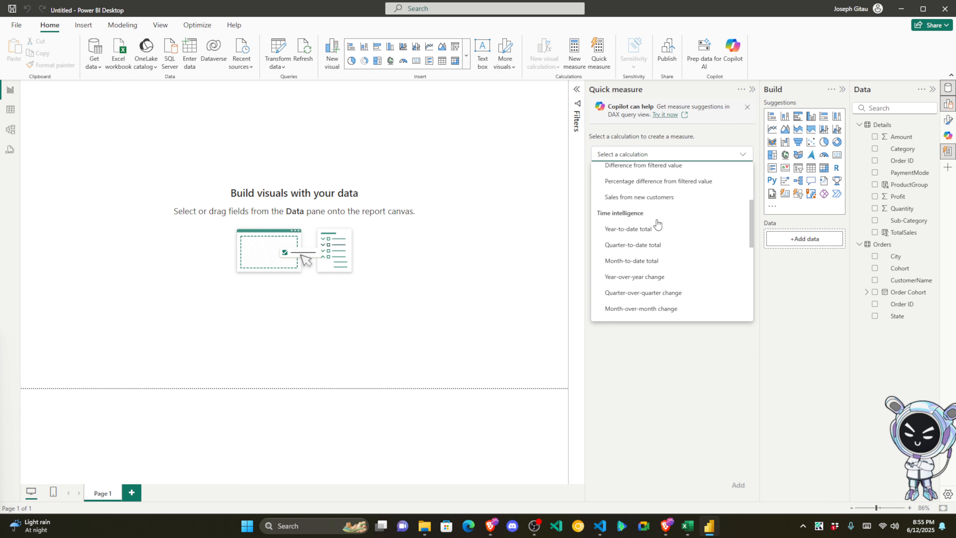
scroll(658, 225, "up", 3)
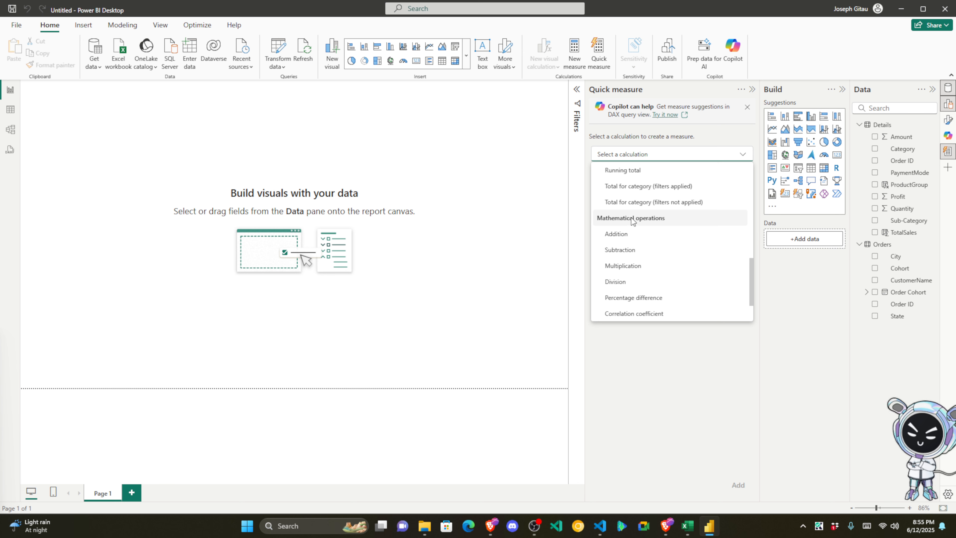
left_click(636, 268)
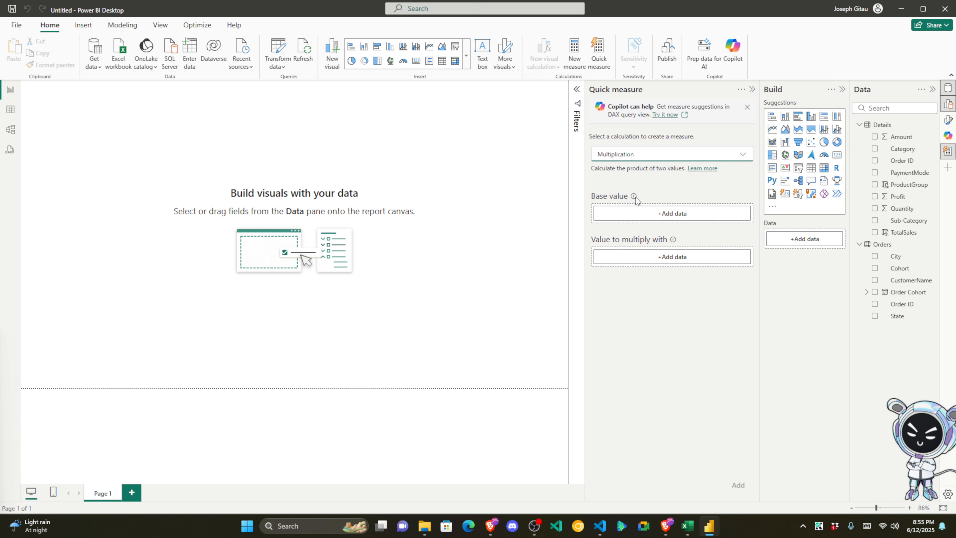
left_click(643, 213)
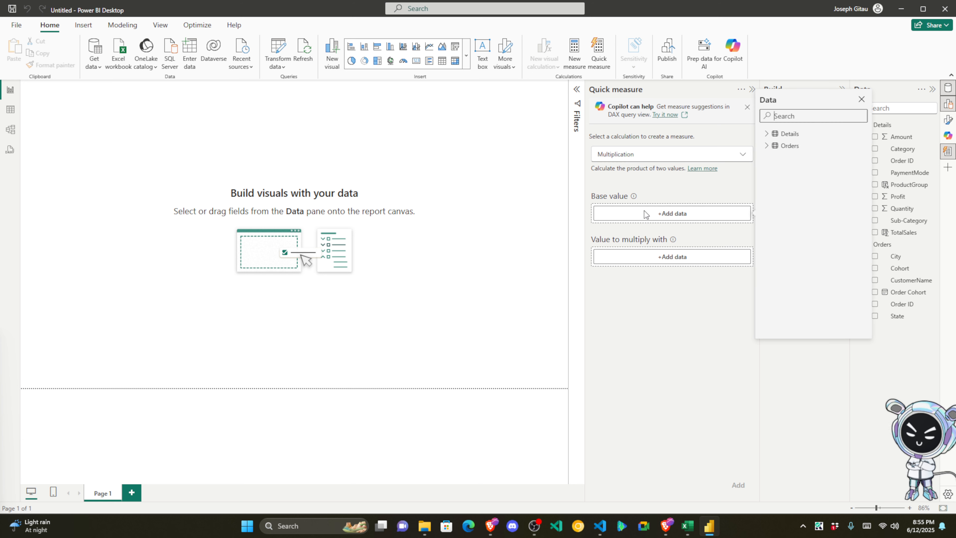
left_click(767, 133)
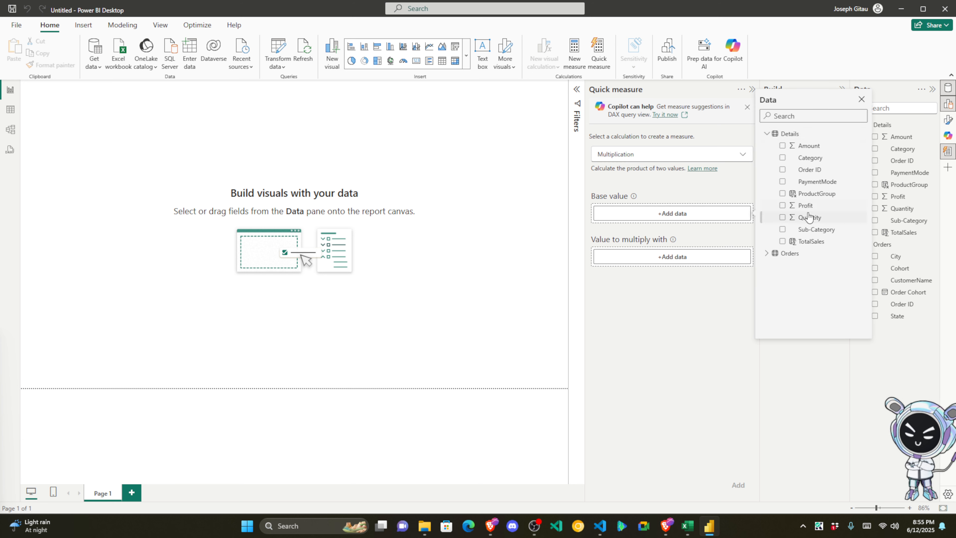
left_click(807, 146)
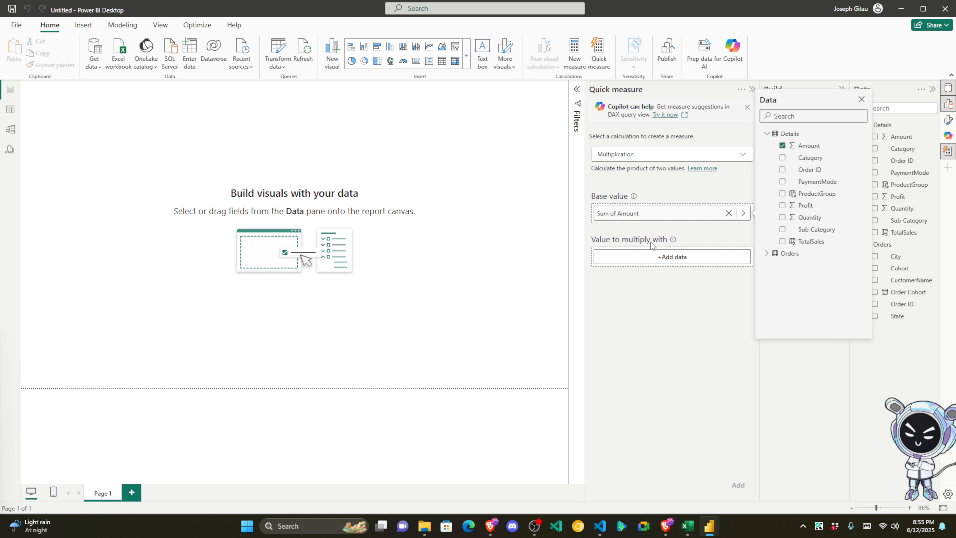
left_click(664, 257)
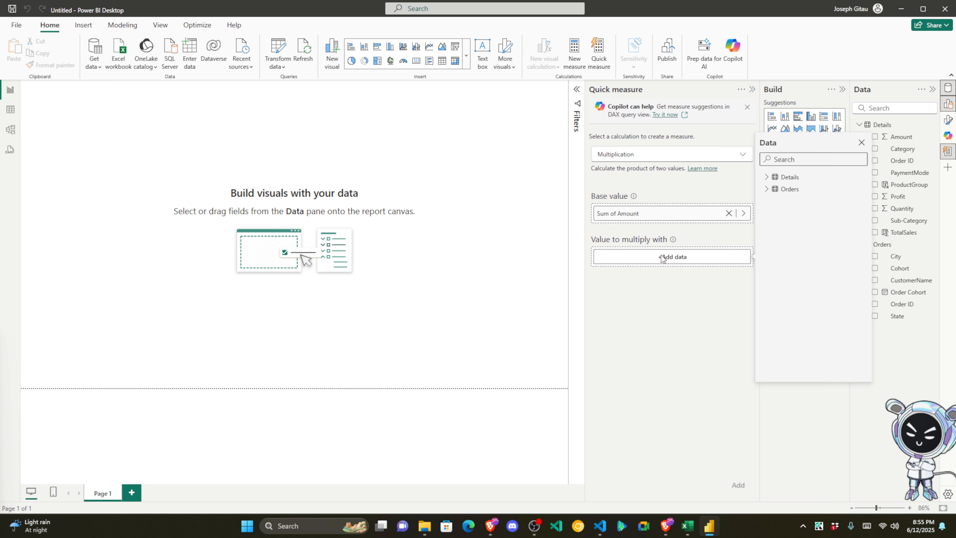
left_click(768, 177)
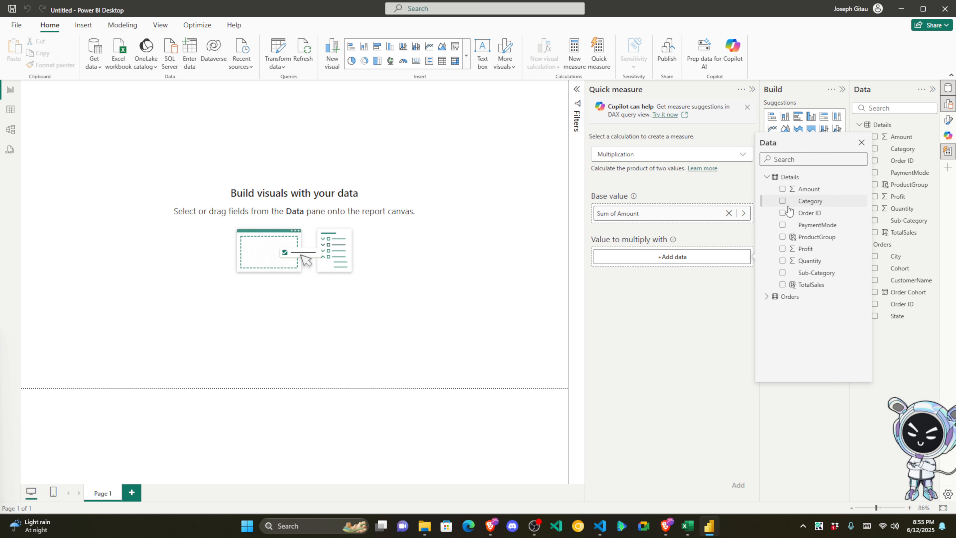
left_click(789, 262)
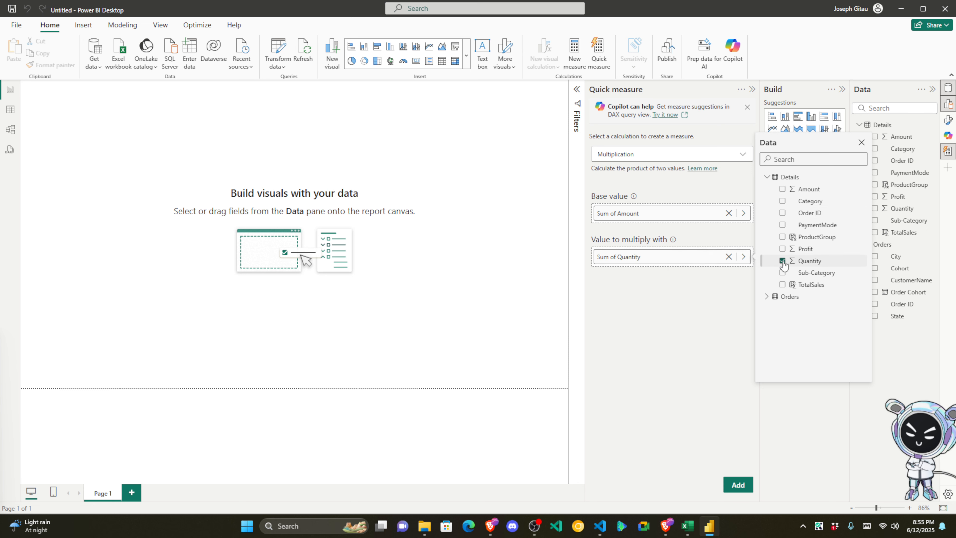
left_click(659, 358)
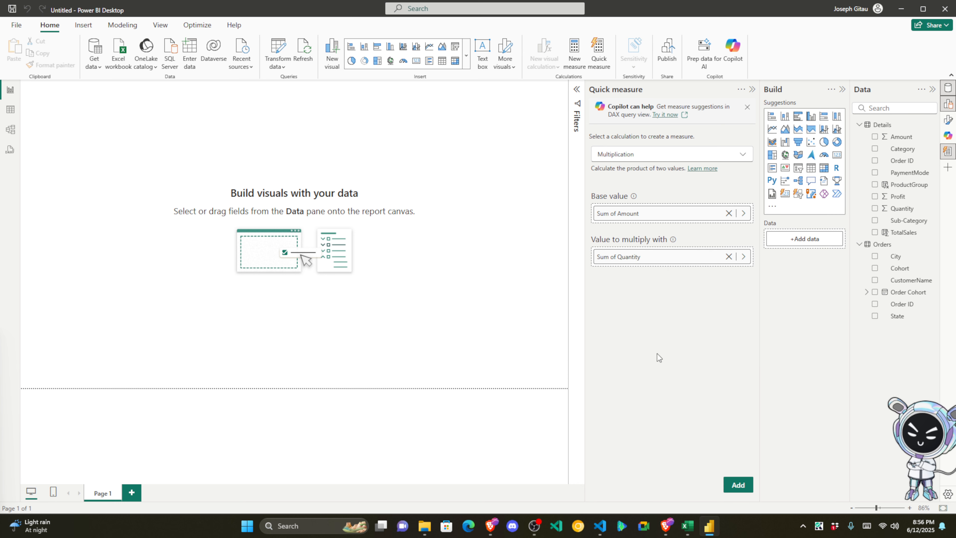
left_click(740, 486)
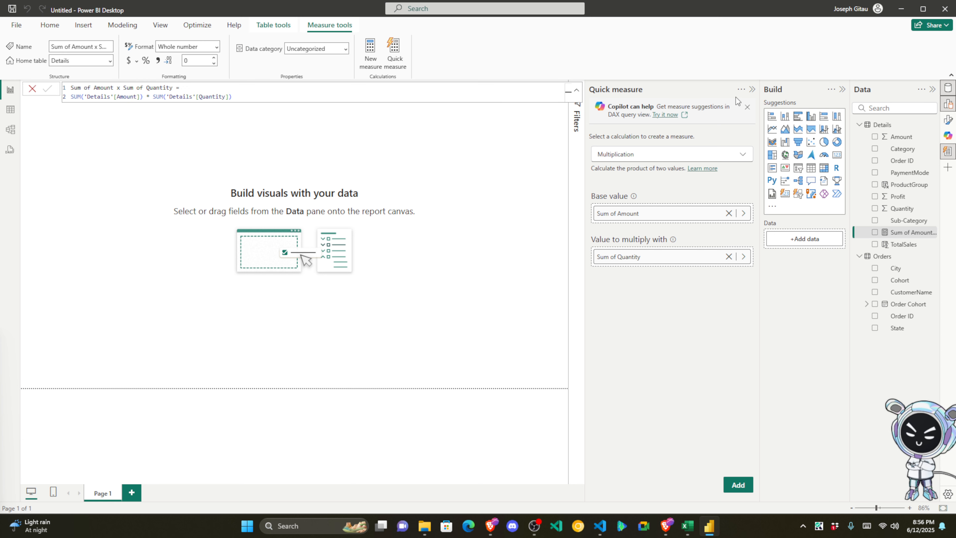
Step: Replace the generated measure name with TotalSalesMeasure in the formula bar and commit it
left_click(751, 92)
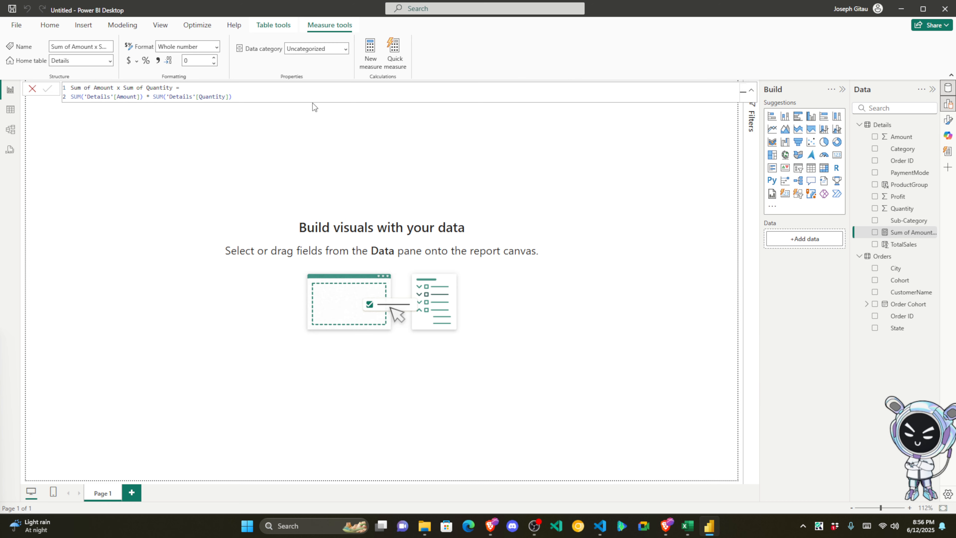
left_click(241, 95)
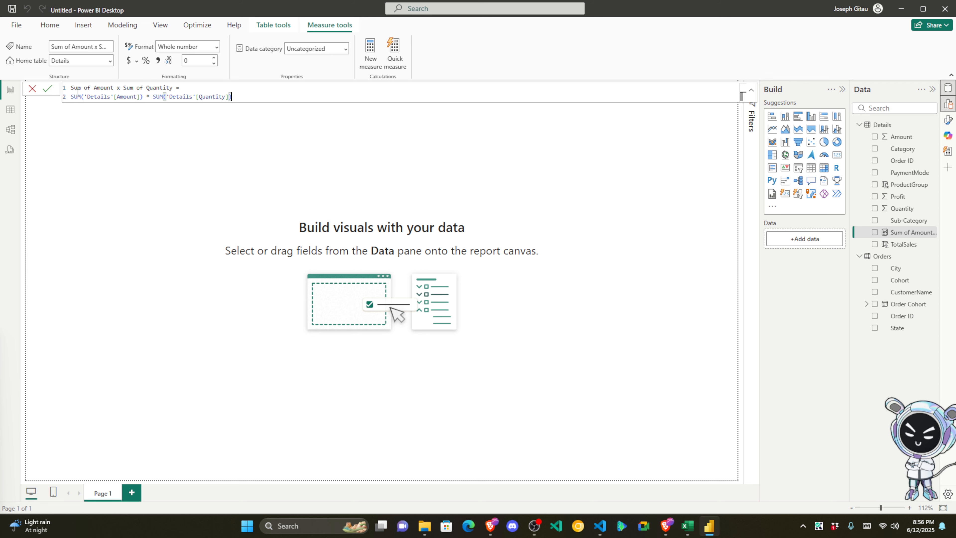
left_click_drag(74, 87, 173, 87)
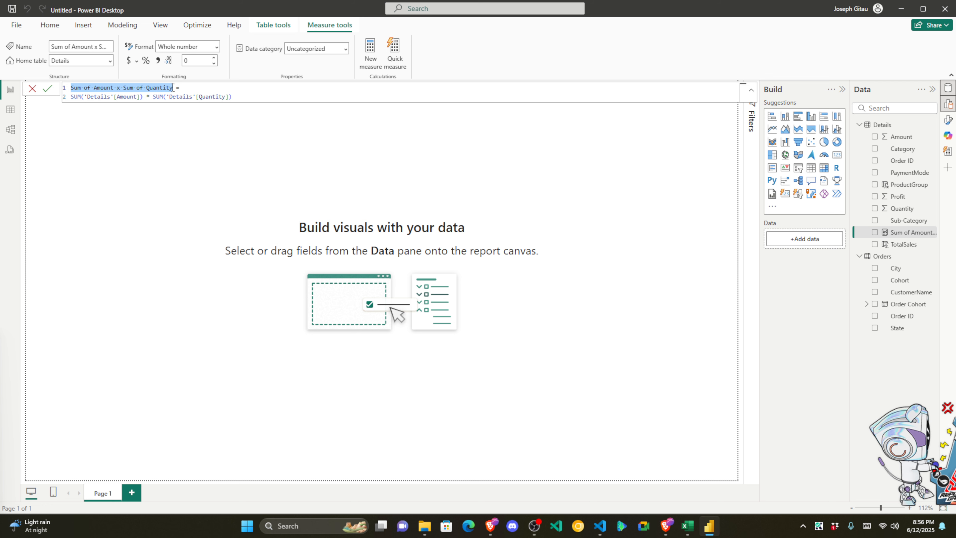
type("Total")
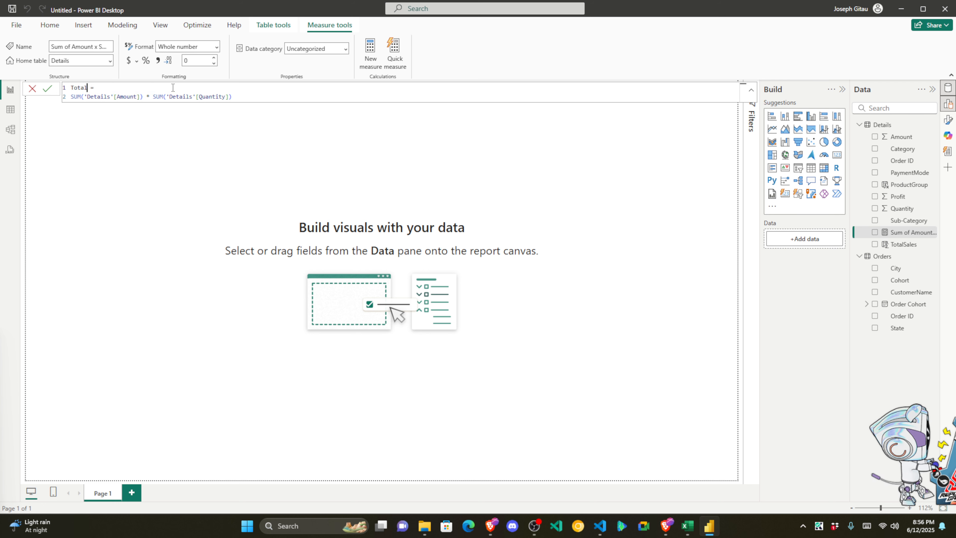
type("SalesMeasu")
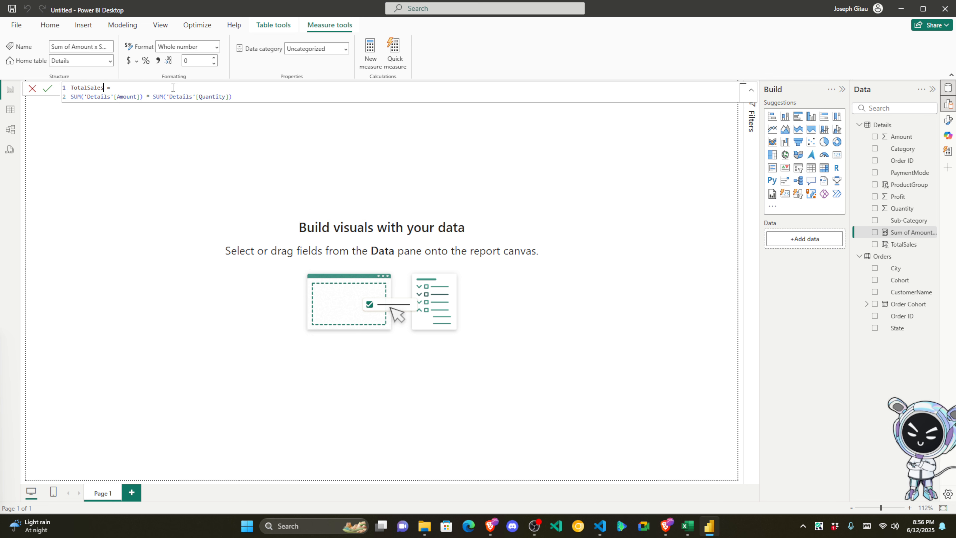
type("re")
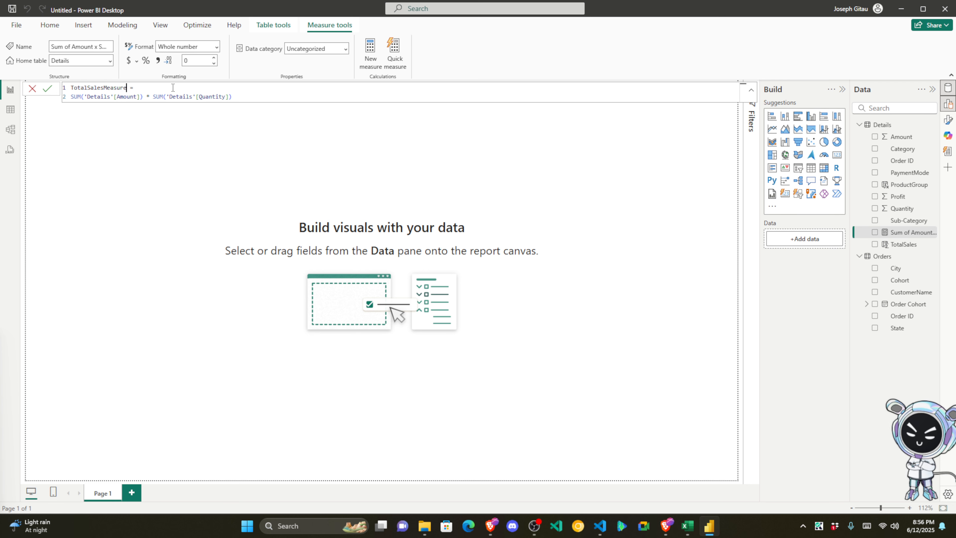
left_click(48, 90)
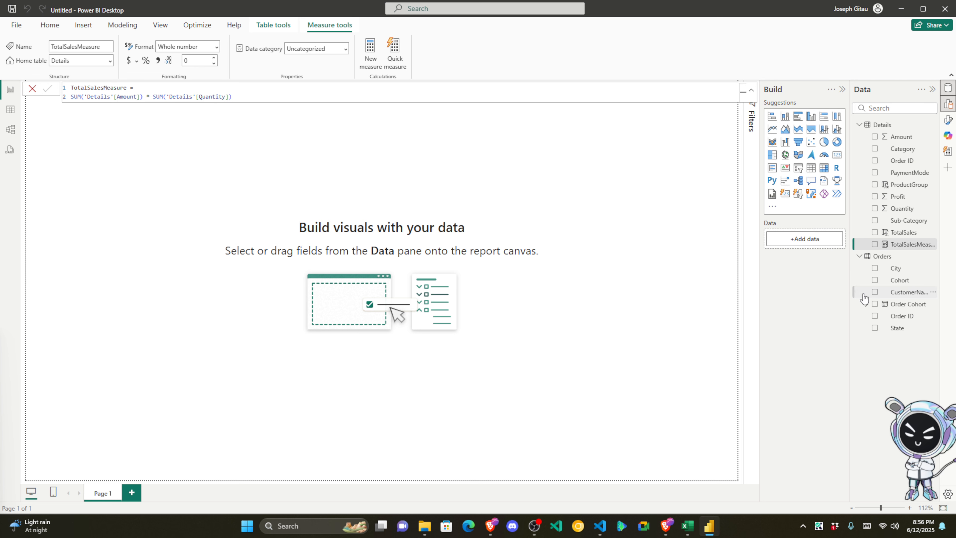
left_click_drag(851, 294, 766, 294)
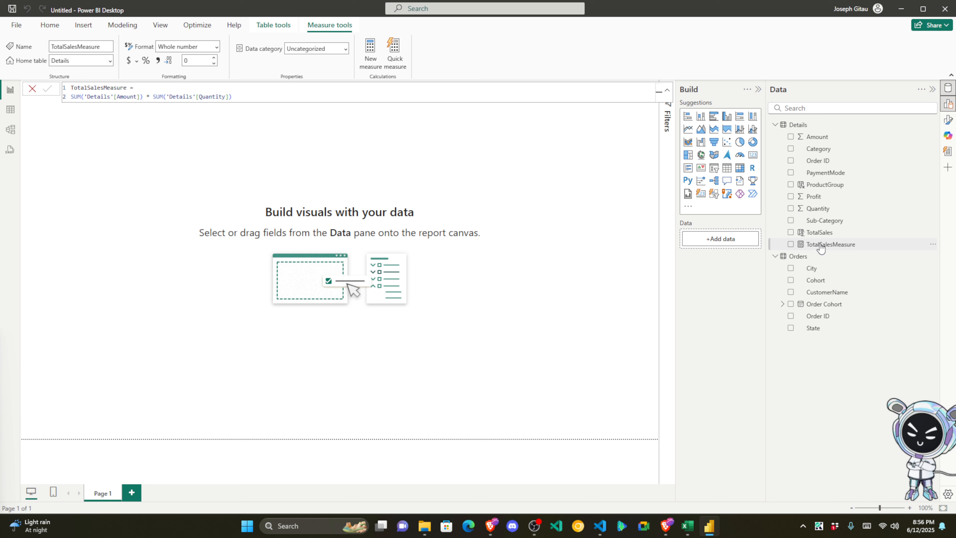
left_click(573, 205)
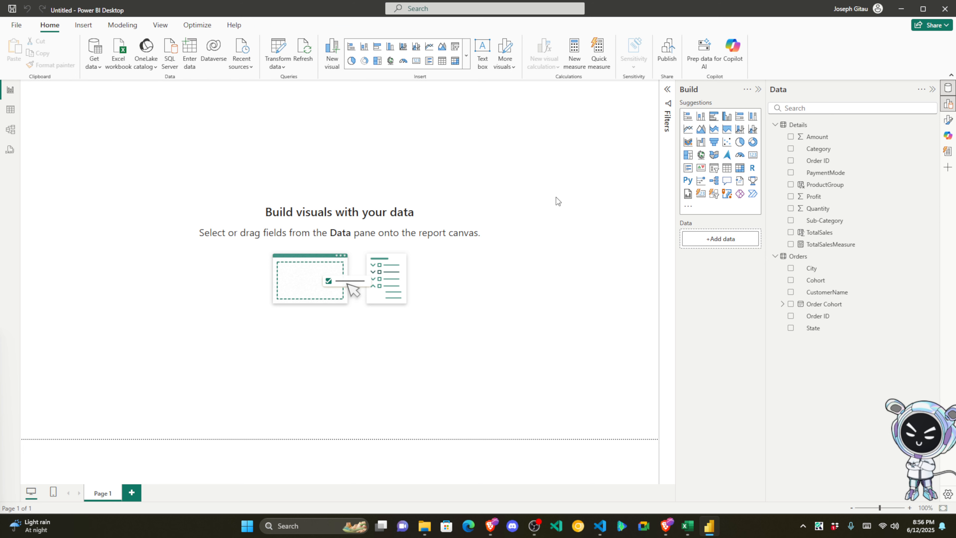
left_click(10, 110)
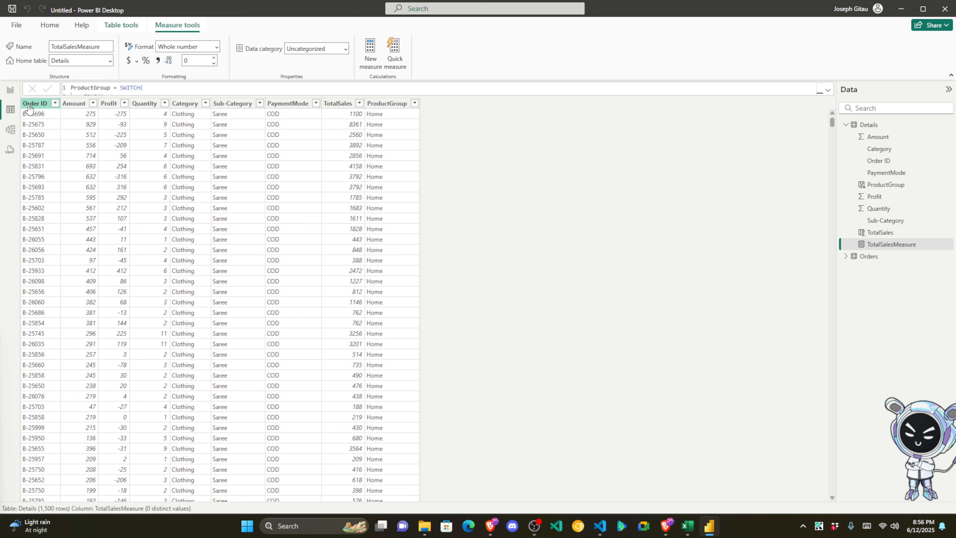
Step: Add a TotalSalesMeasure card with a Sum of TotalSales card below it on the report page
left_click(10, 89)
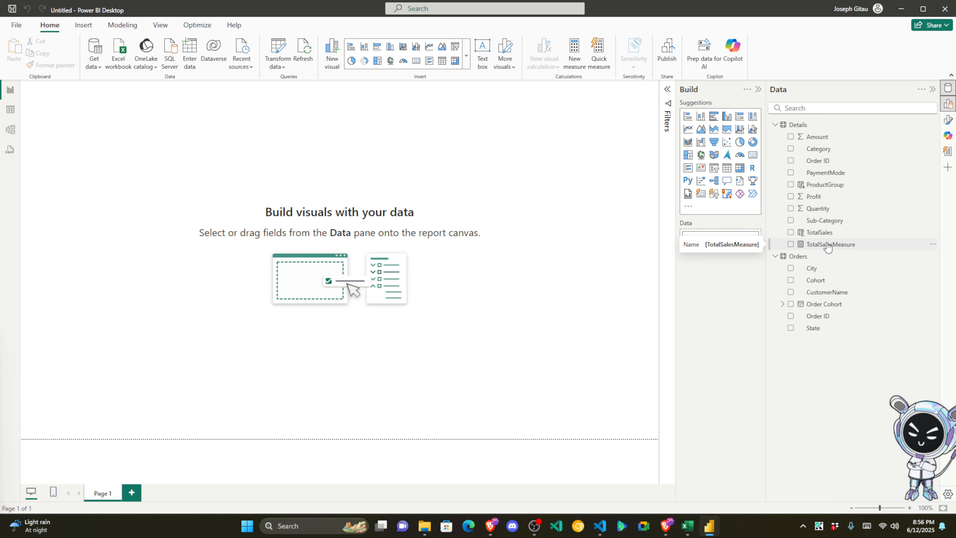
left_click_drag(836, 243, 234, 156)
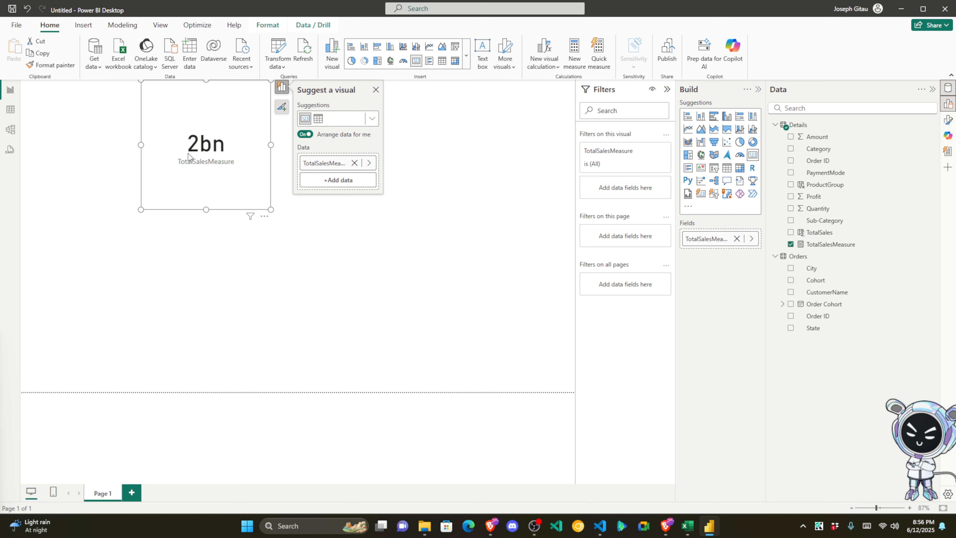
left_click_drag(840, 237, 225, 280)
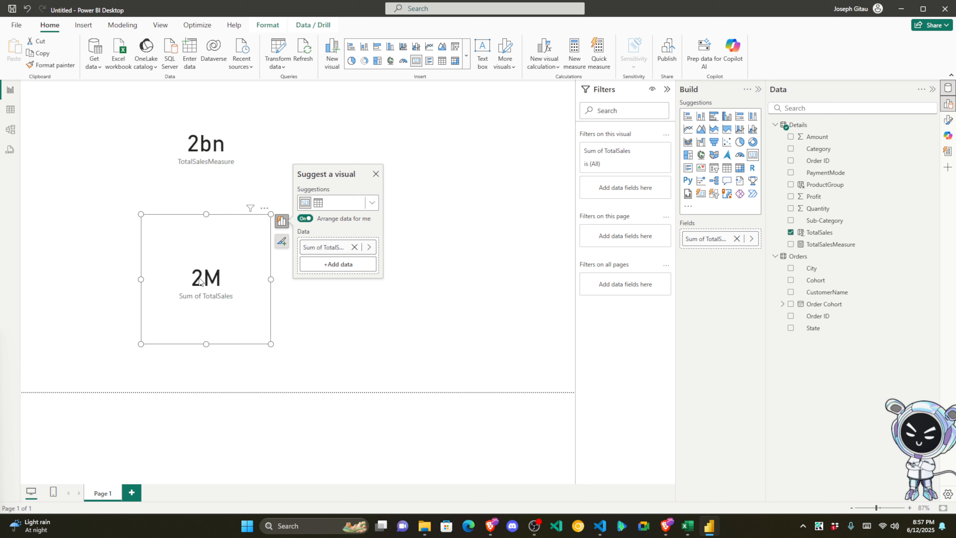
Step: Widen the 2M and 2bn cards so both have matching widths
left_click_drag(271, 279, 391, 284)
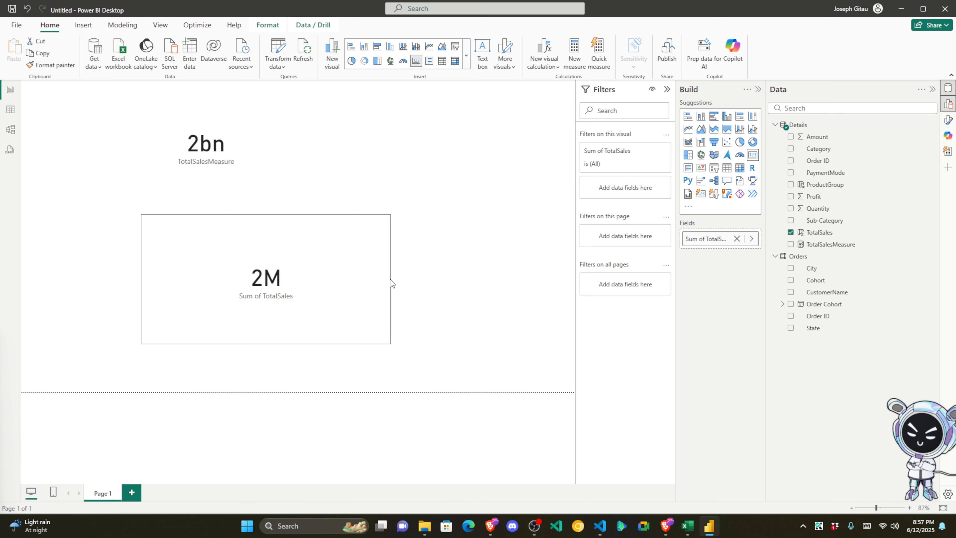
left_click(222, 145)
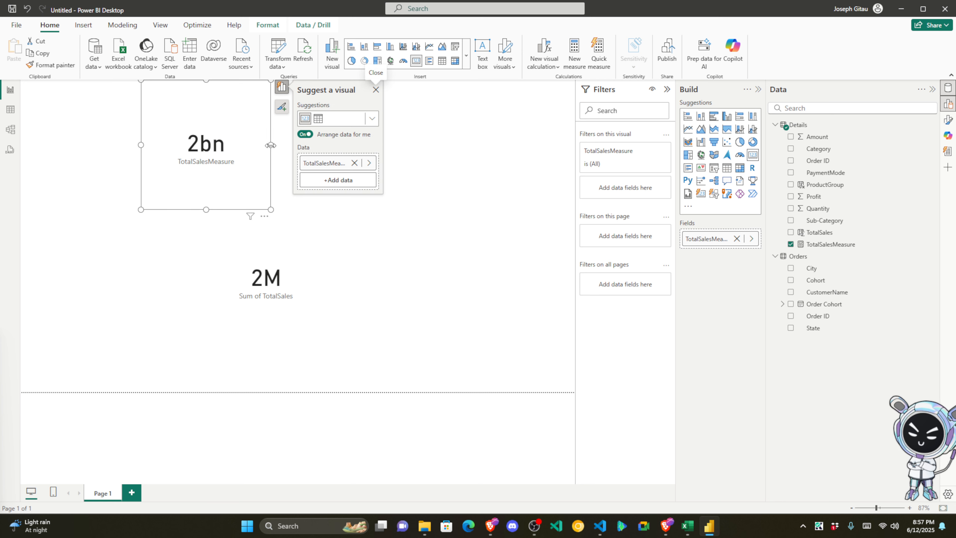
left_click_drag(272, 169, 373, 168)
left_click(350, 240)
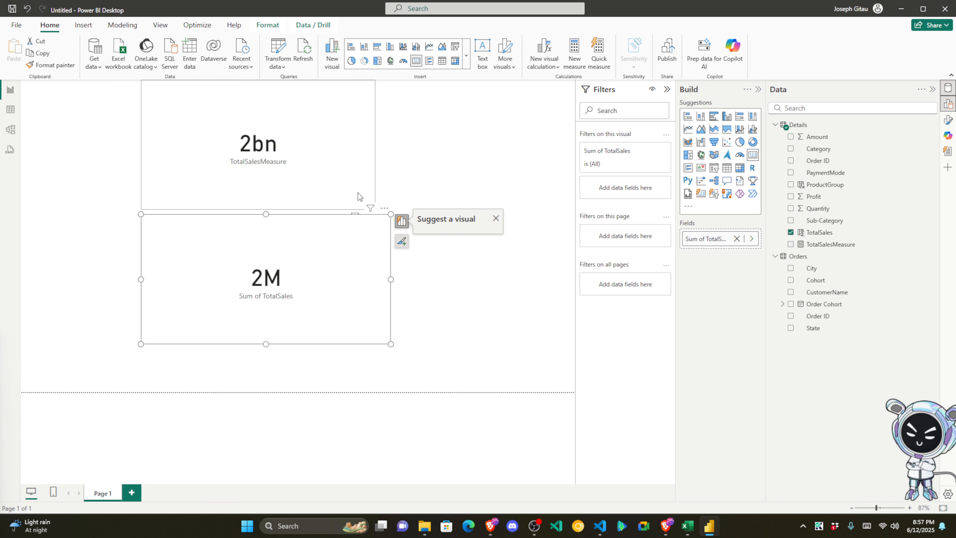
left_click(368, 135)
left_click_drag(402, 151, 391, 157)
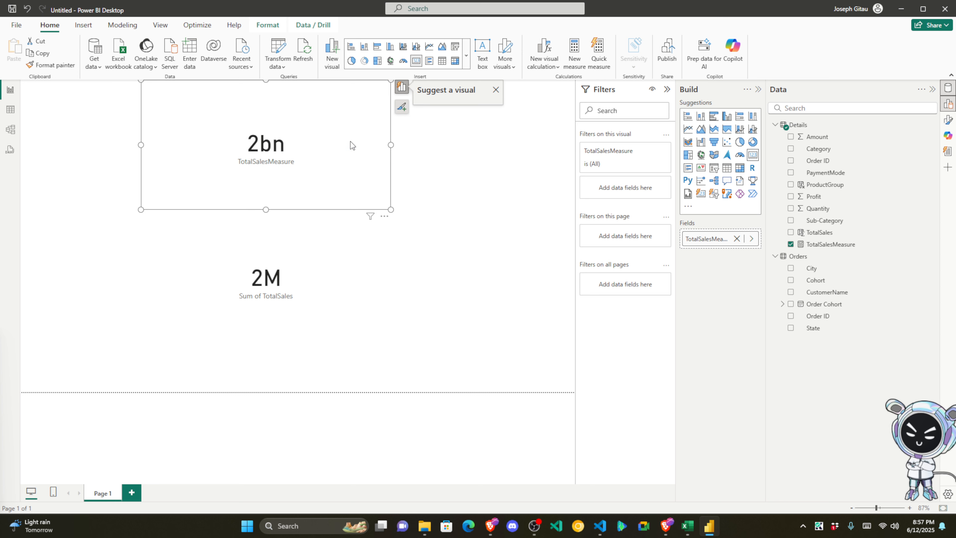
Step: Strip the SUM wrappers from Amount and Quantity in the TotalSalesMeasure formula
left_click(842, 246)
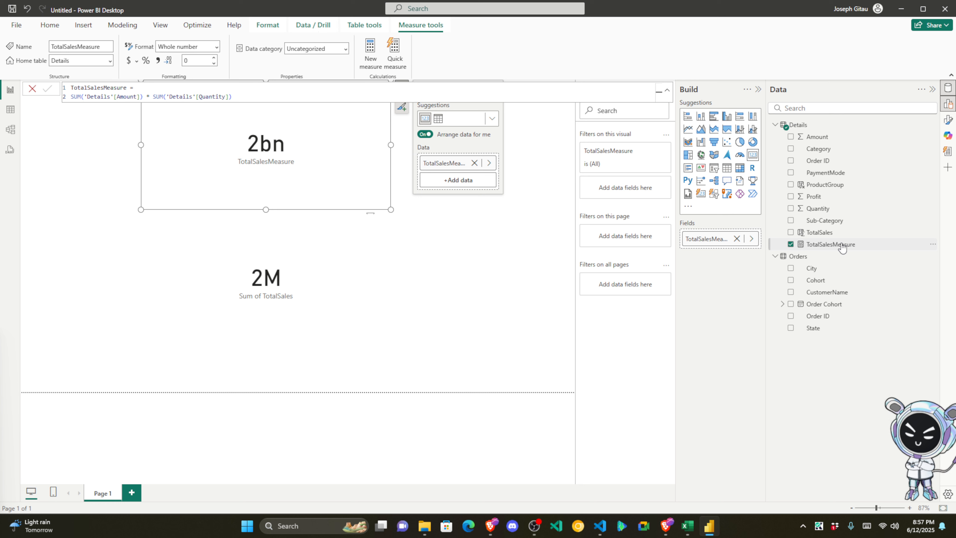
left_click(84, 97)
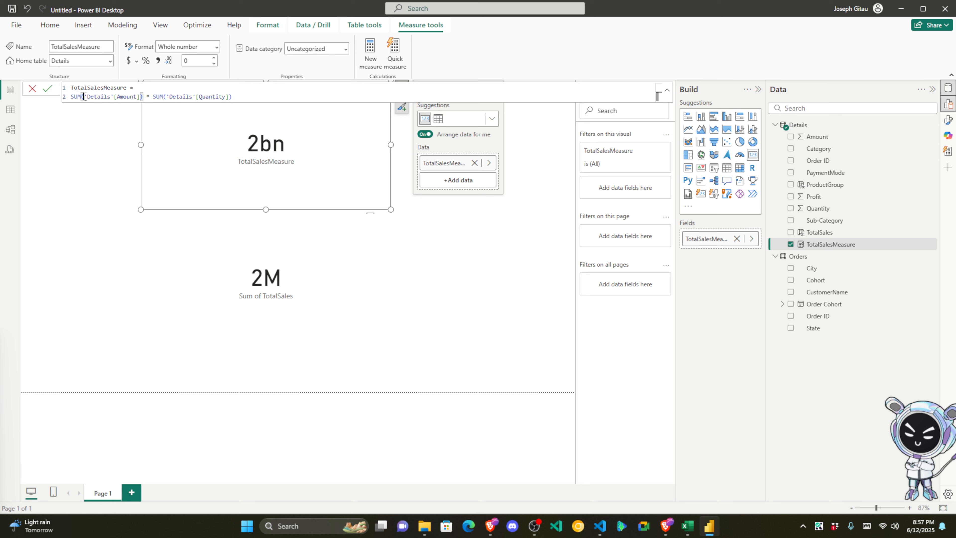
key("BackSpace")
key("BackSpace")
key("BackSpace")
key("BackSpace")
left_click(130, 97)
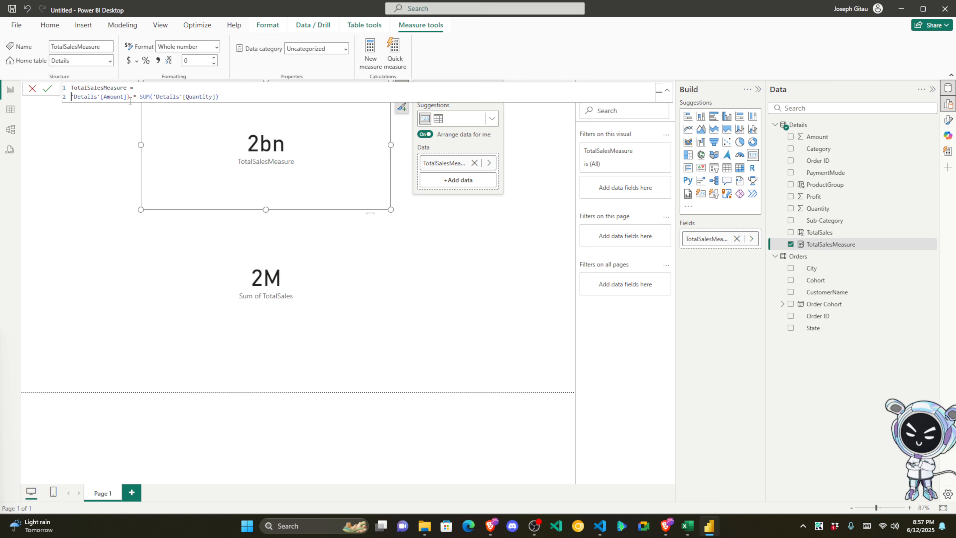
key("BackSpace")
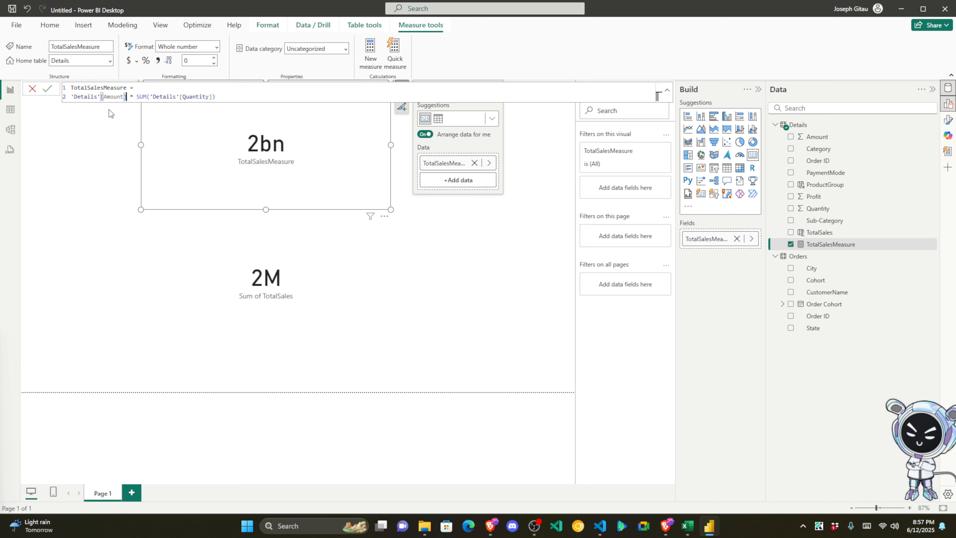
left_click(152, 97)
key("BackSpace")
key("BackSpace")
key("BackSpace")
key("BackSpace")
left_click(213, 97)
key("BackSpace")
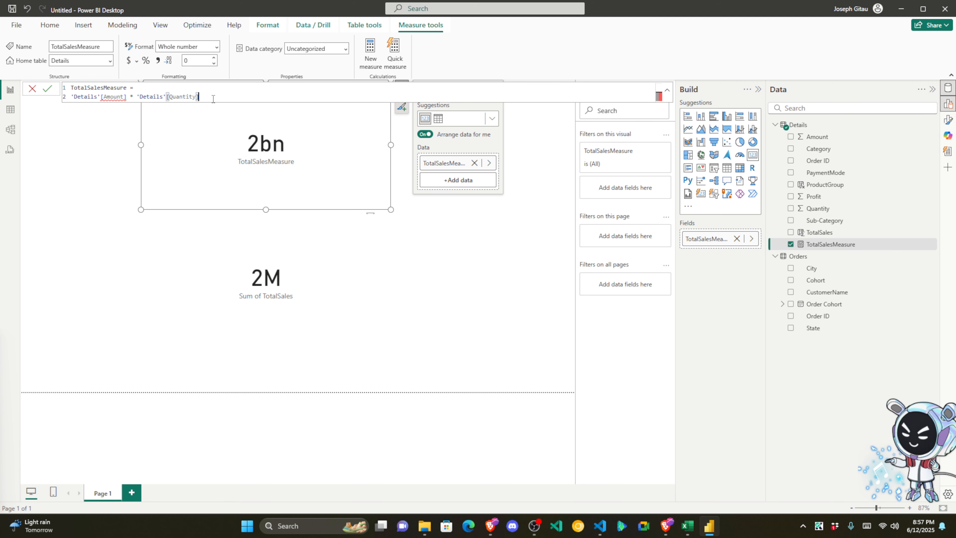
left_click(72, 96)
Step: Wrap both Amount and Quantity in SUMX and commit the measure
type("SUMX")
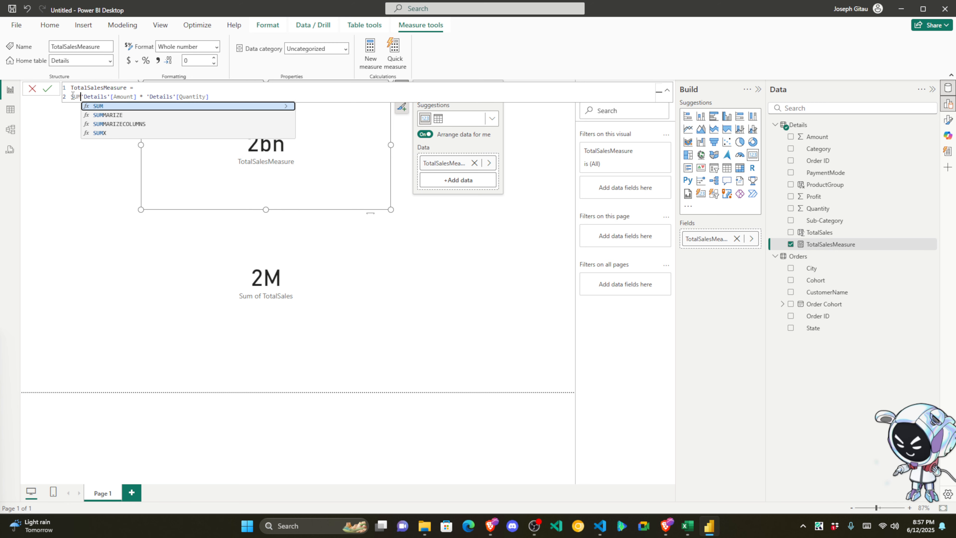
key("BackSpace")
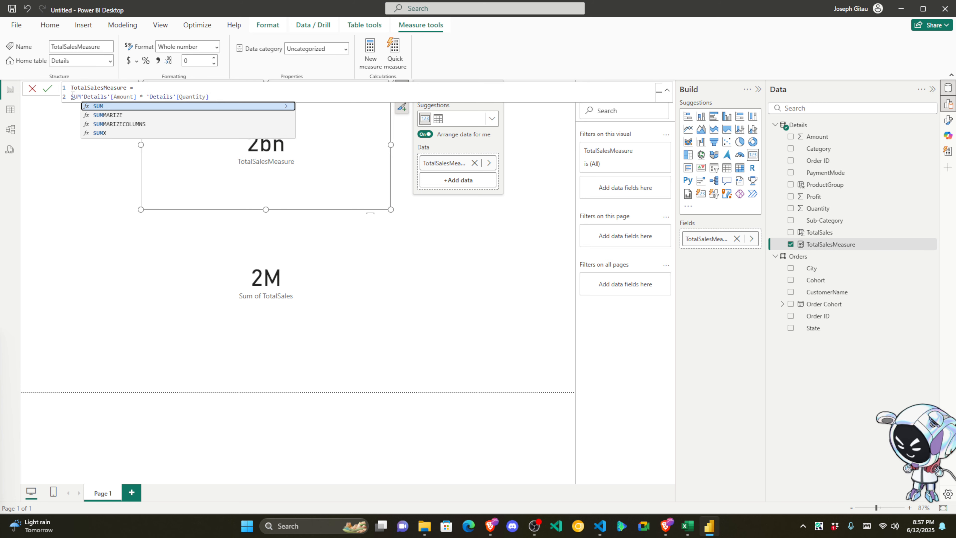
key("Down")
key("Down")
key("Down")
key("Tab")
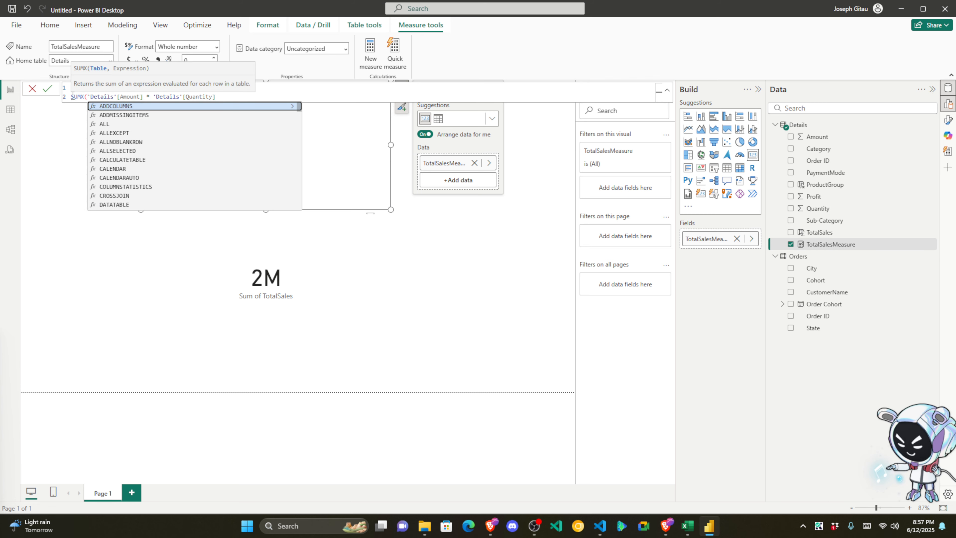
left_click(143, 97)
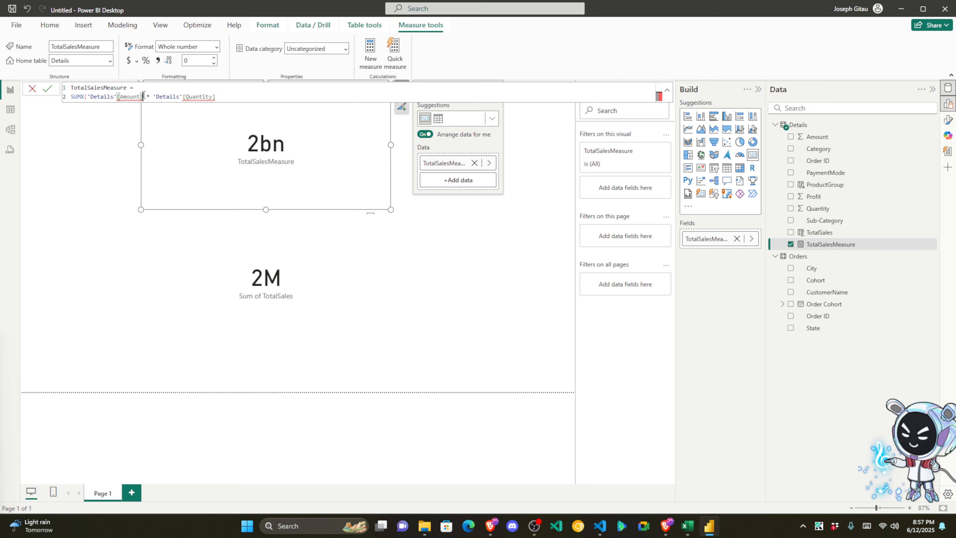
type(")")
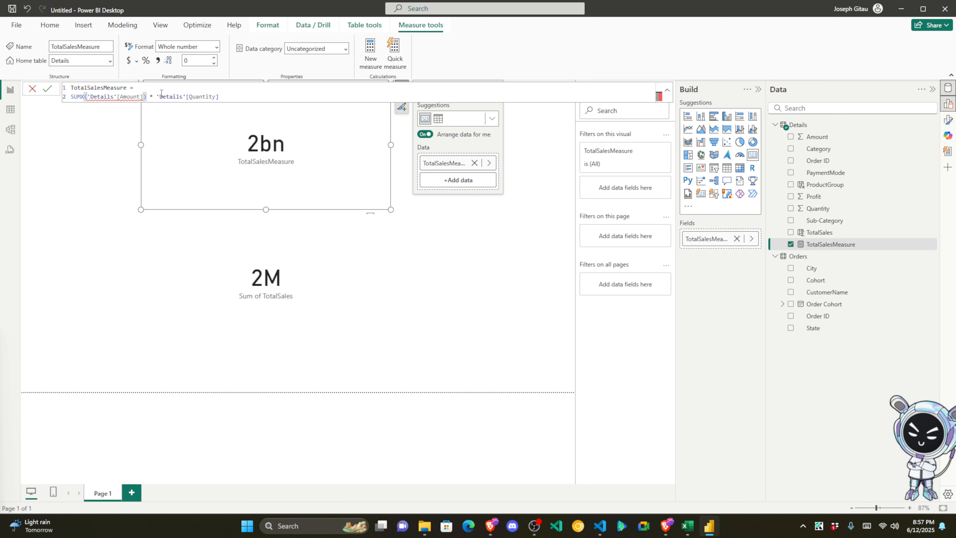
left_click(156, 97)
type("SUM")
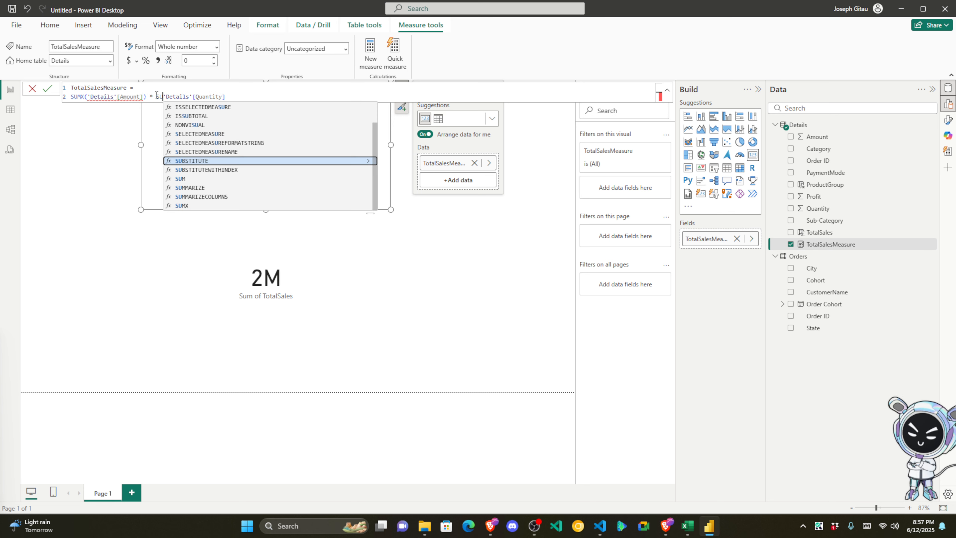
type("X(")
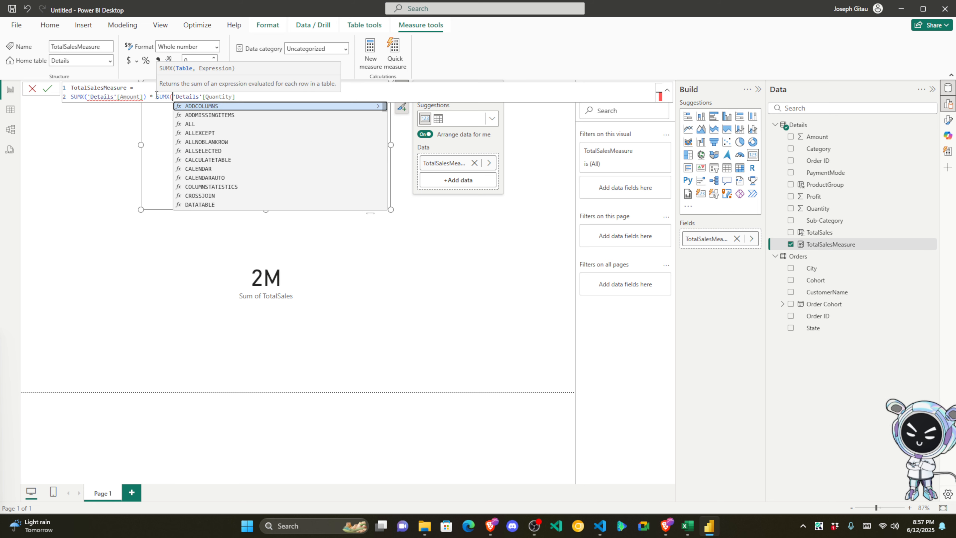
left_click(275, 99)
type(")")
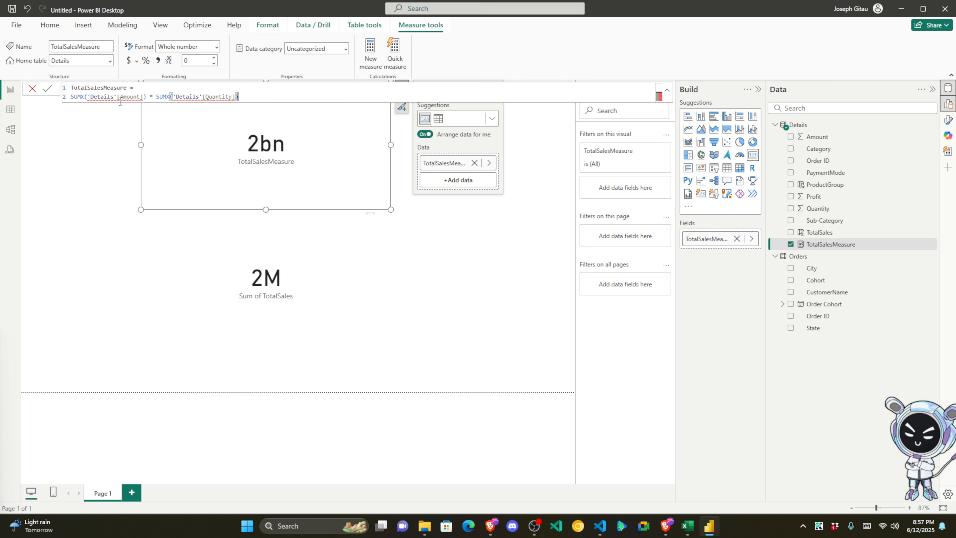
left_click(55, 88)
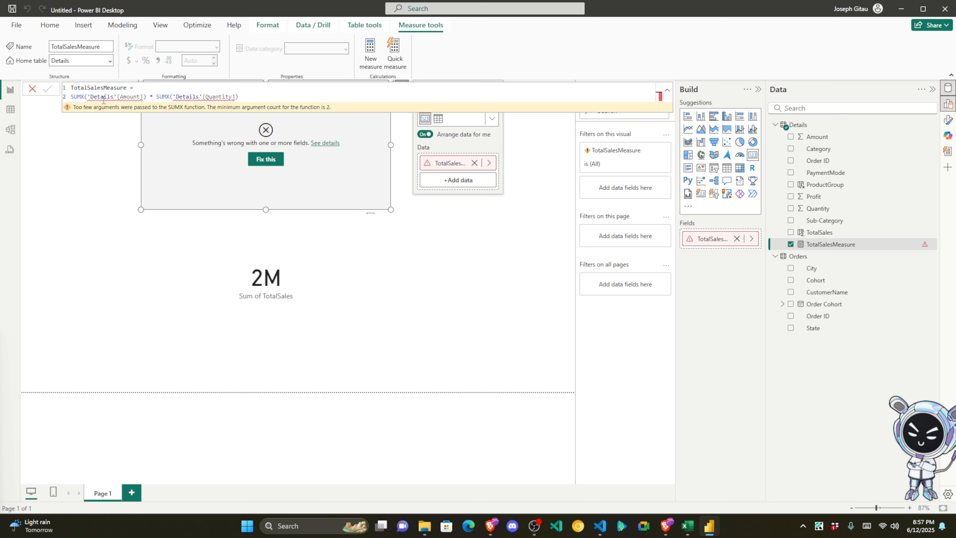
Step: Change both SUMX calls to SUM, commit SUM('Details'[Amount]) * SUM('Details'[Quantity]), and select the formula
left_click(84, 96)
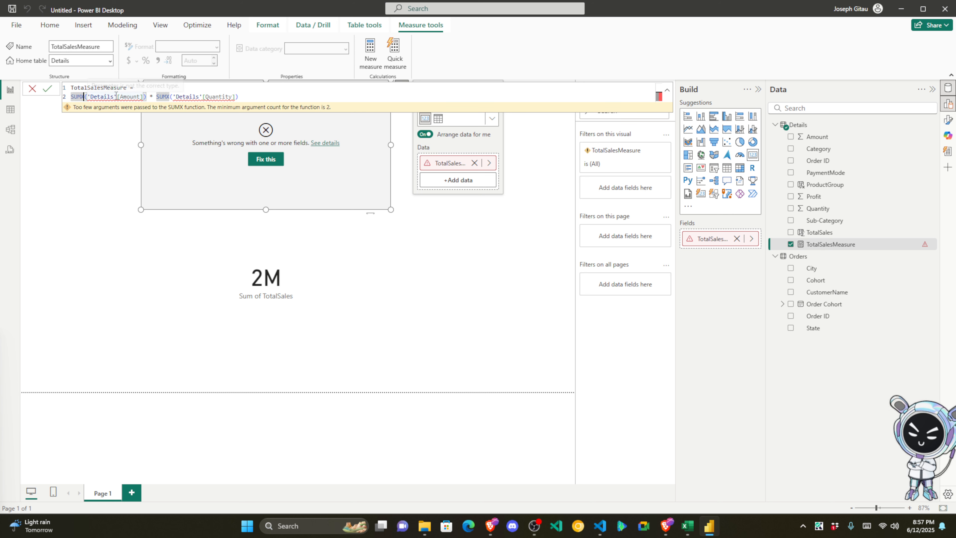
key("Delete")
left_click(165, 97)
key("Delete")
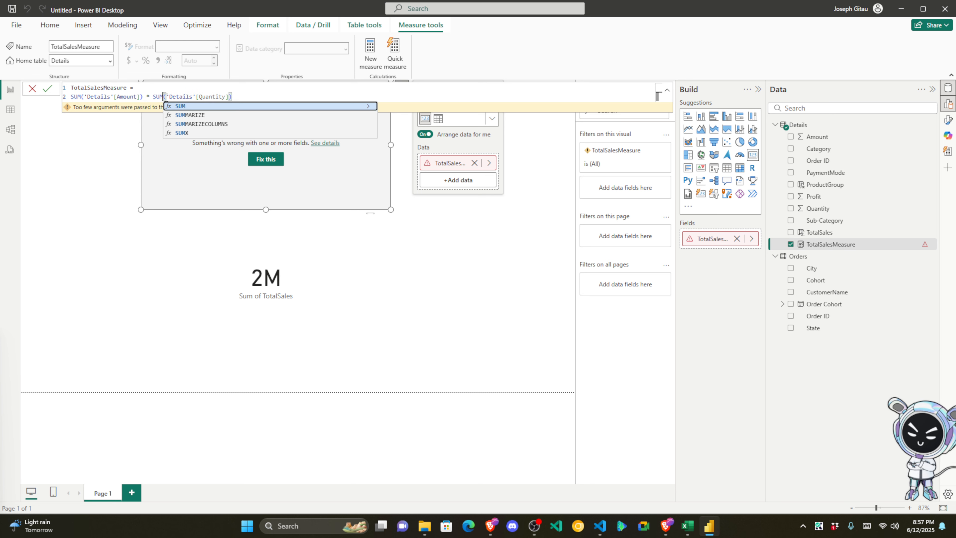
key("Return")
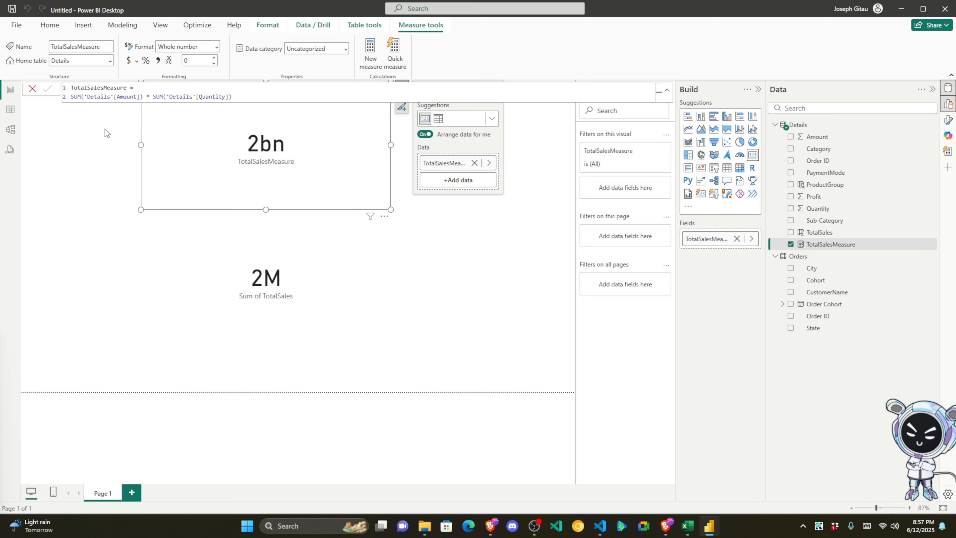
left_click(248, 99)
key("ctrl+a")
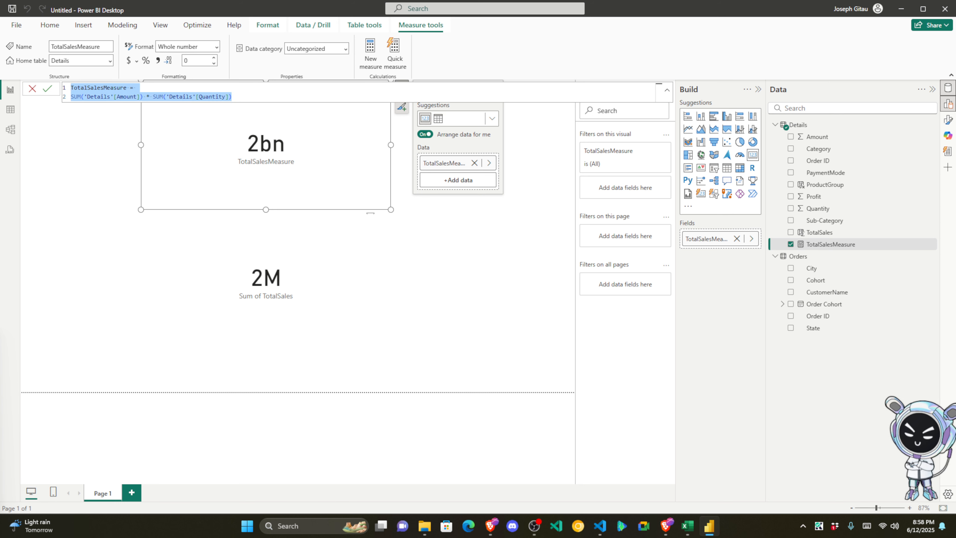
key("alt+Tab")
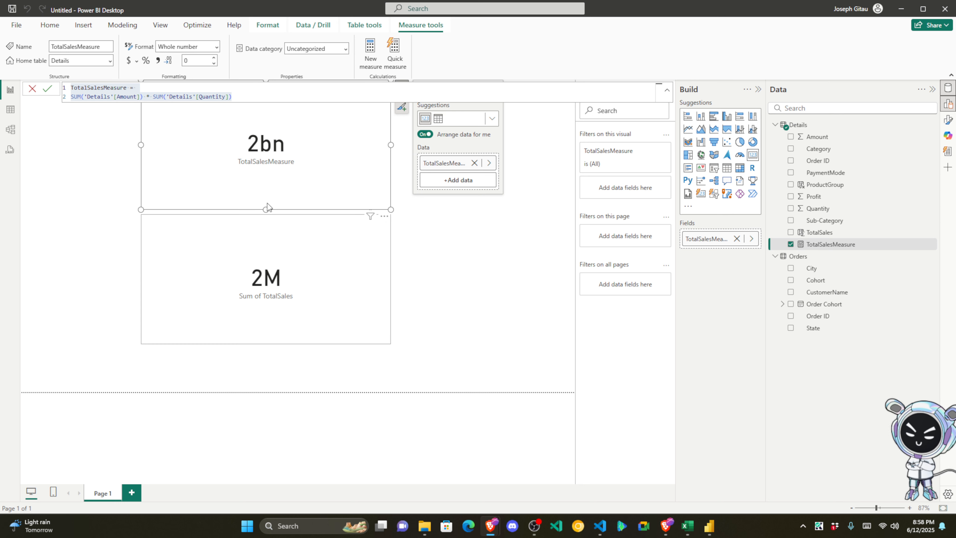
Step: Go back to Power BI Desktop and compare the 2bn and 2M cards by selecting each in turn
left_click(270, 115)
left_click(290, 246)
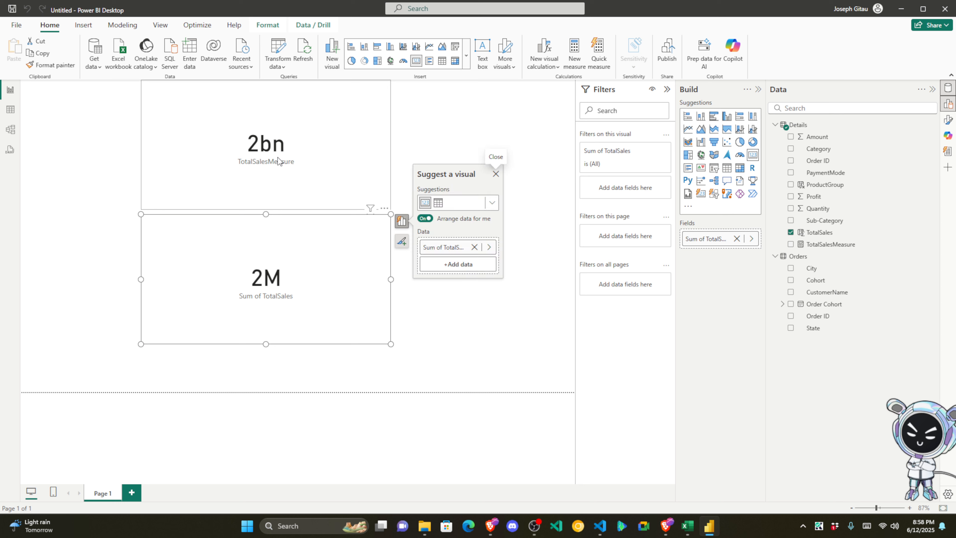
left_click(277, 150)
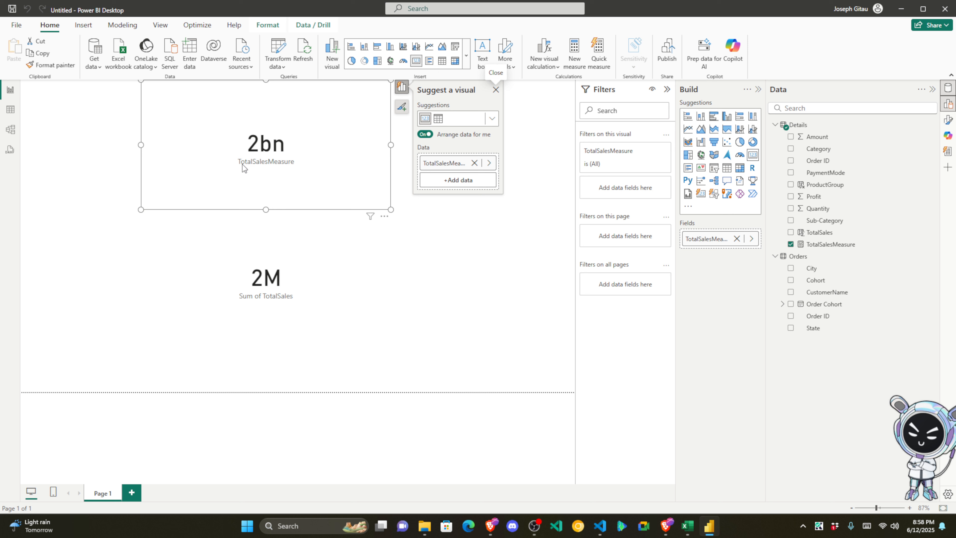
left_click(275, 289)
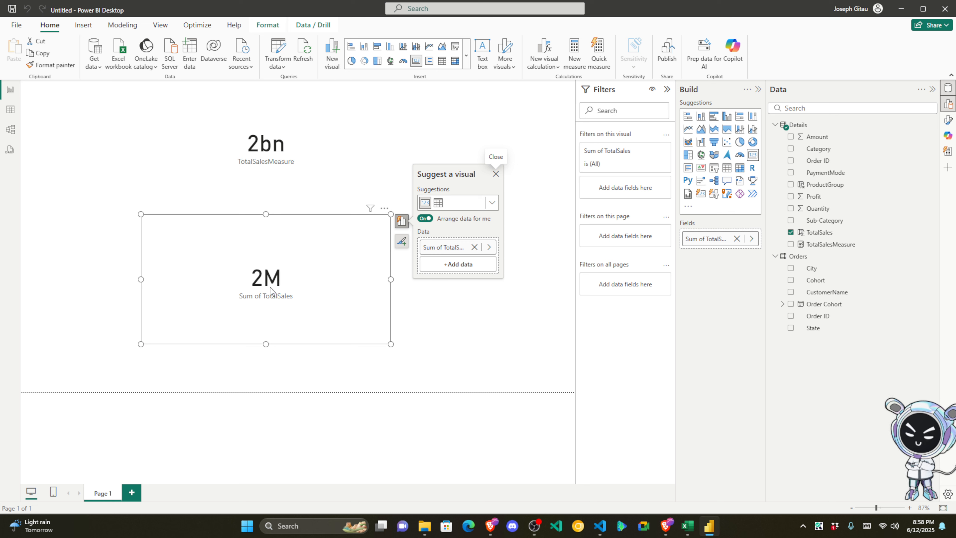
left_click(282, 178)
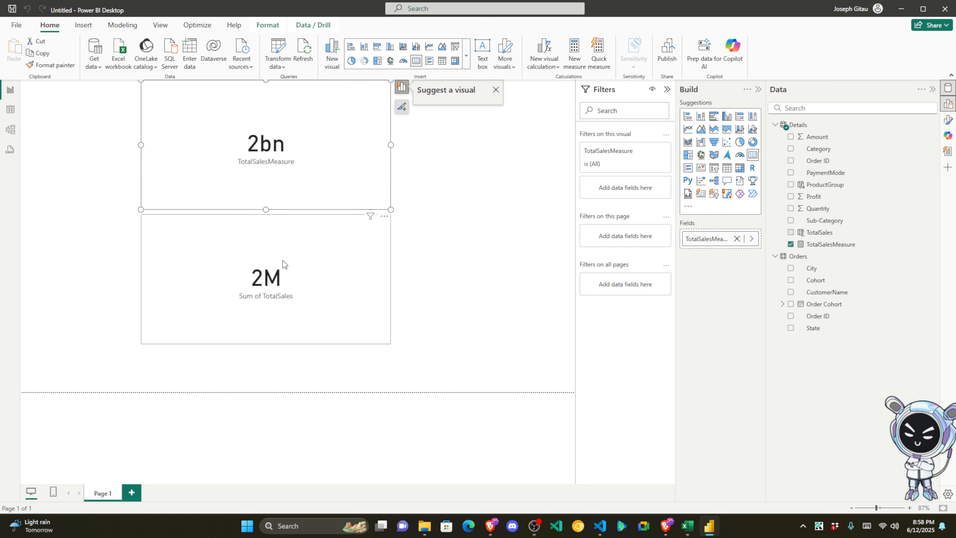
left_click(282, 261)
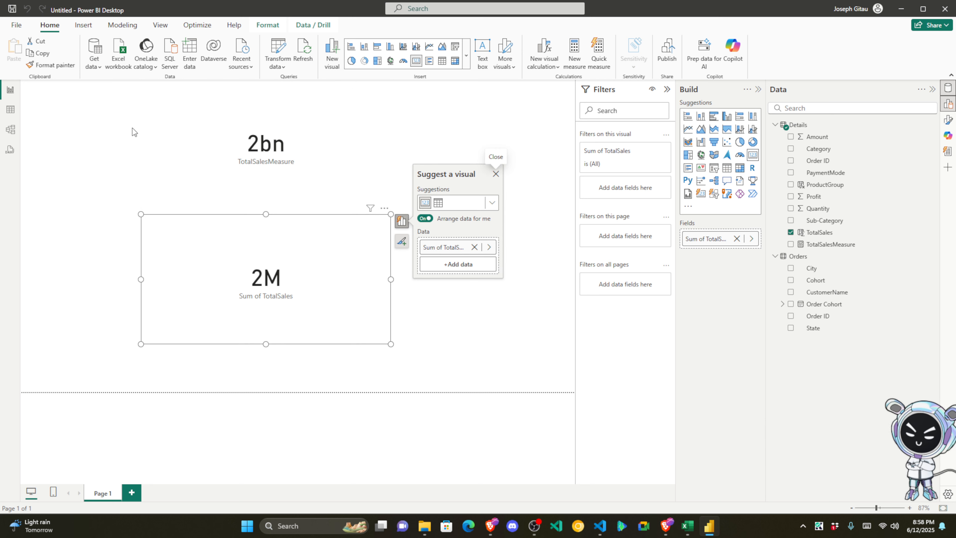
left_click(296, 143)
left_click(295, 280)
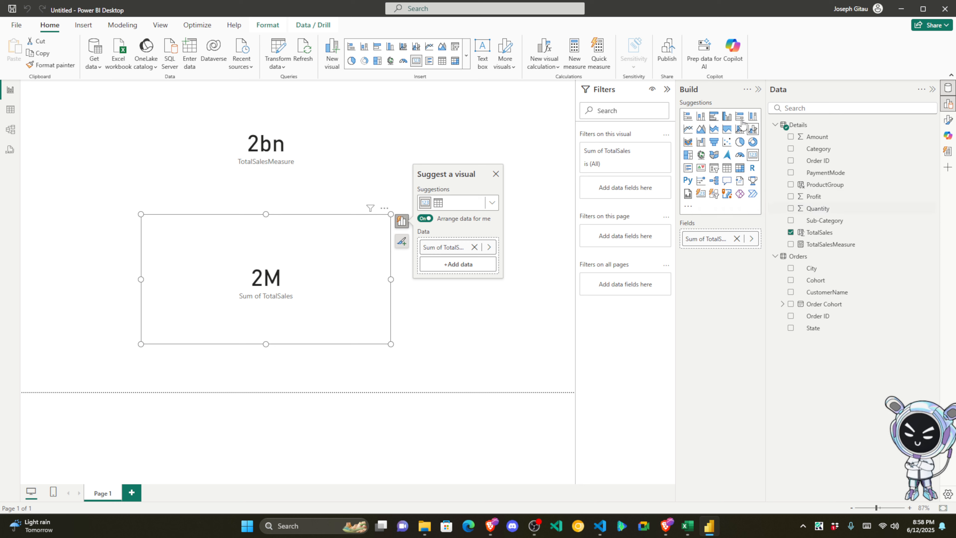
Step: Dismiss the Suggest a visual panel and bring up the Quick measure builder
left_click(596, 56)
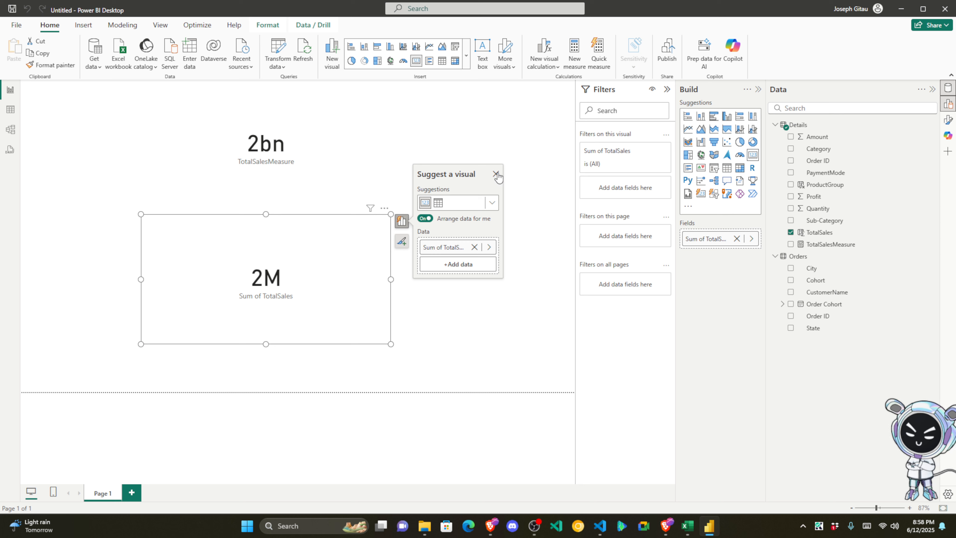
left_click(496, 173)
left_click(598, 57)
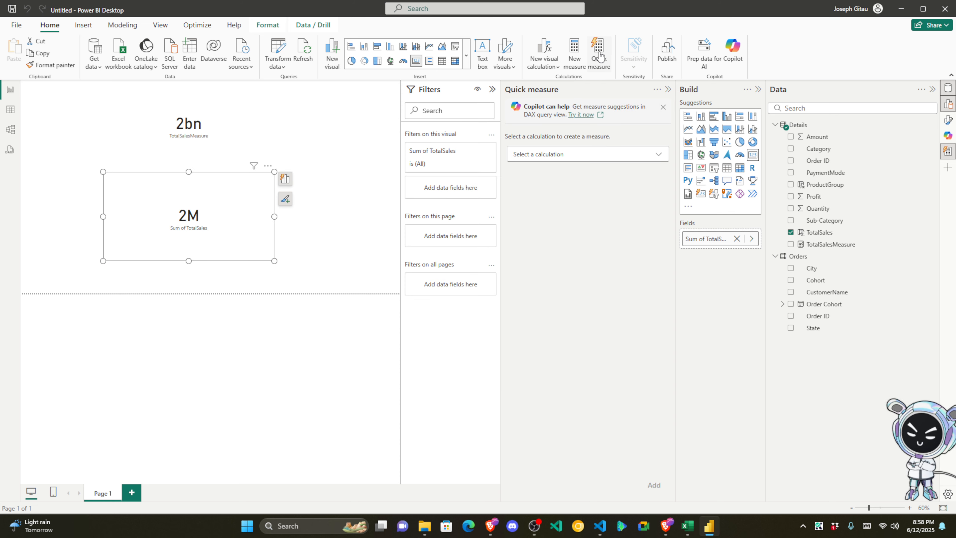
Step: Pick Percentage difference from the quick measure calculation list under Mathematical operations
left_click(591, 155)
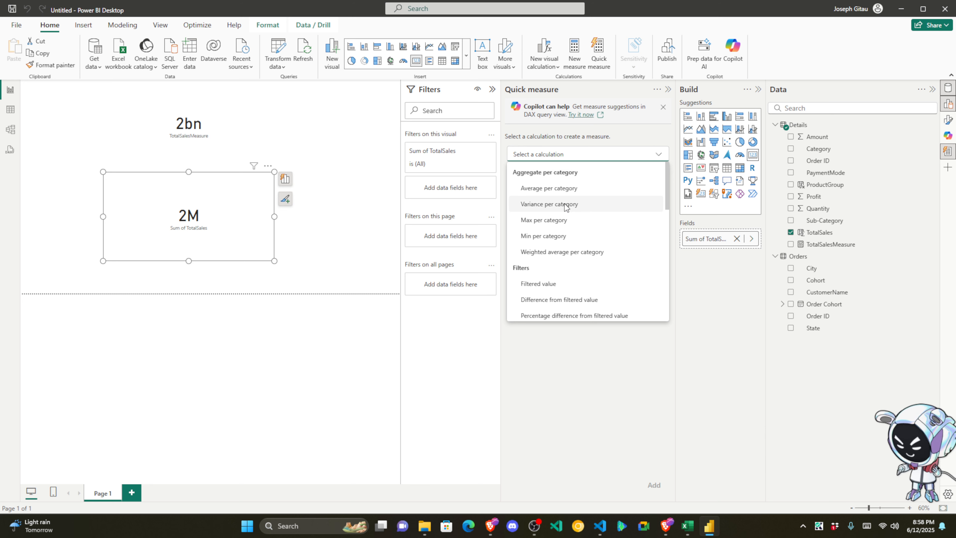
scroll(565, 203, "down", 7)
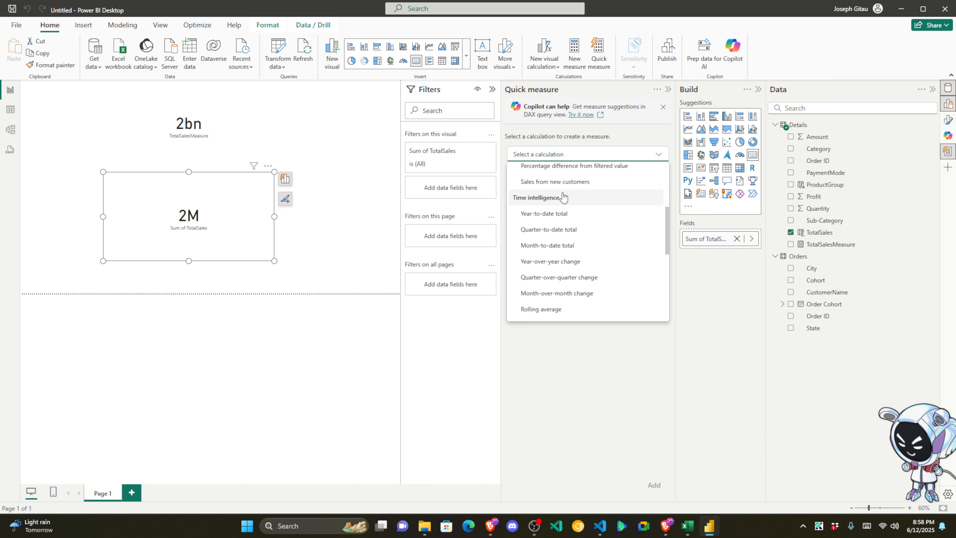
scroll(563, 197, "down", 3)
scroll(563, 198, "up", 3)
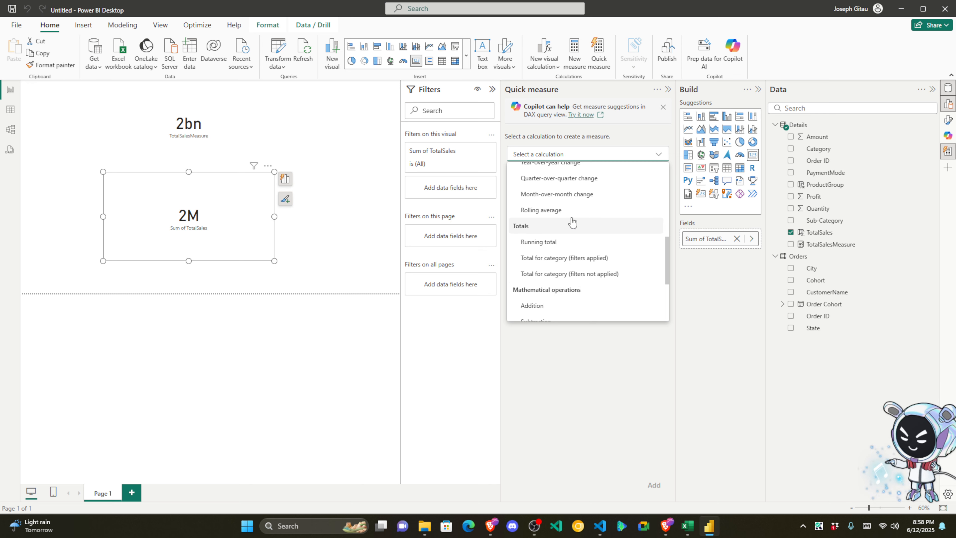
scroll(572, 223, "down", 3)
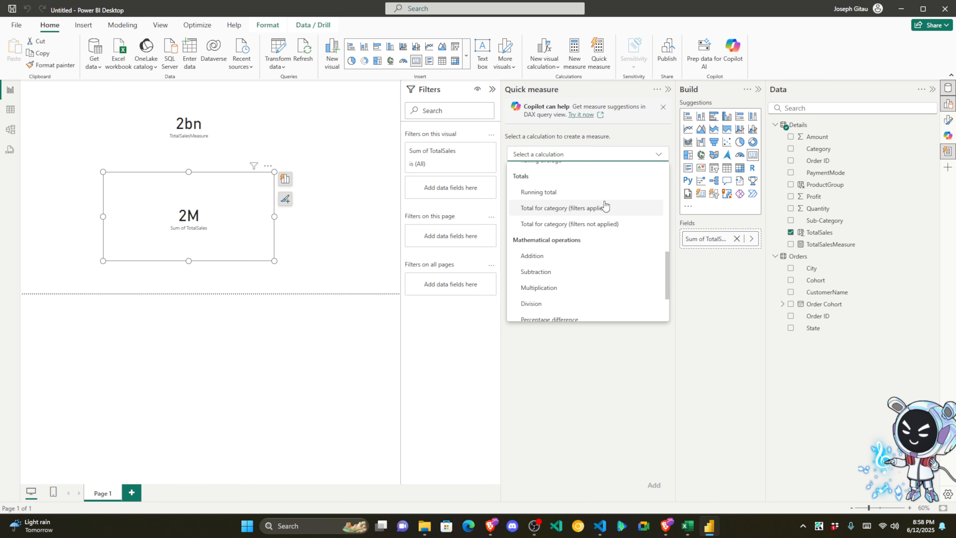
scroll(584, 190, "down", 3)
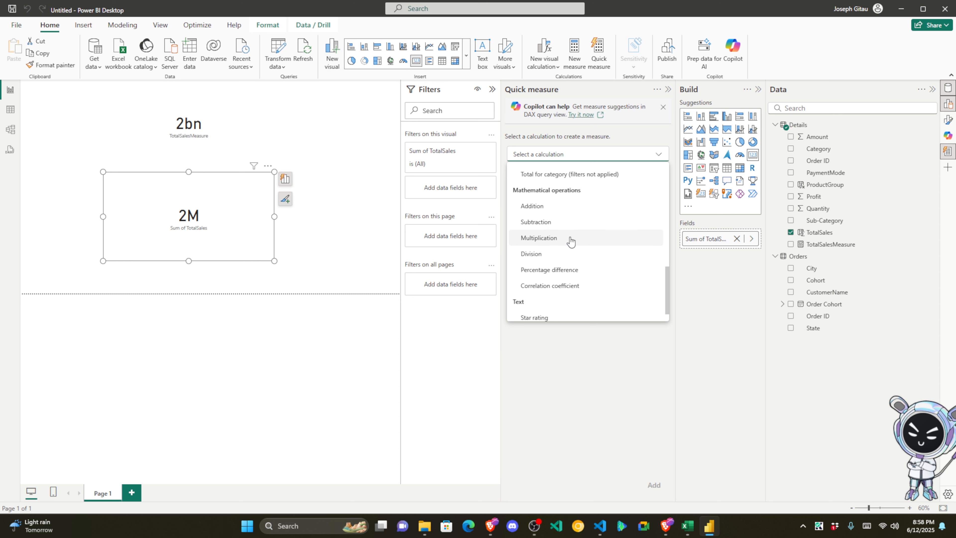
scroll(559, 259, "down", 1)
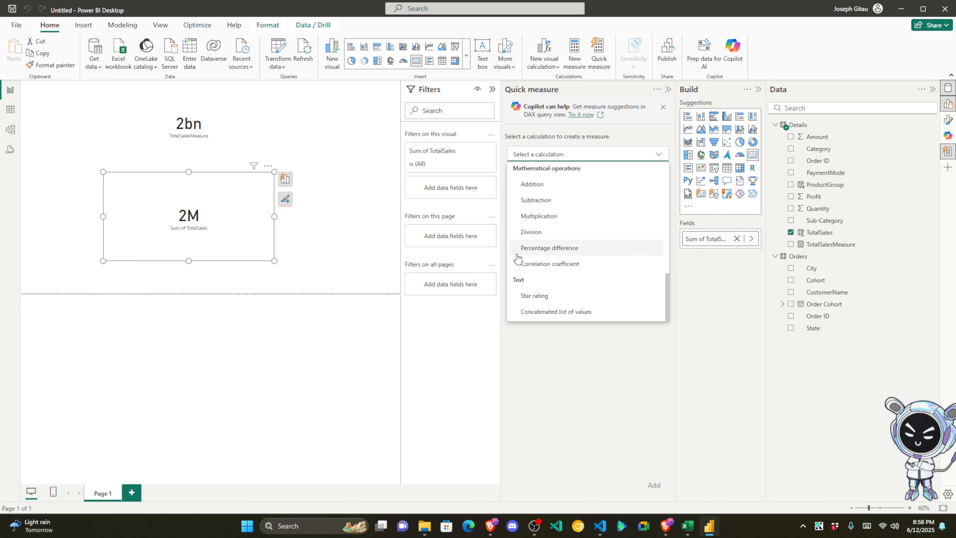
left_click(556, 249)
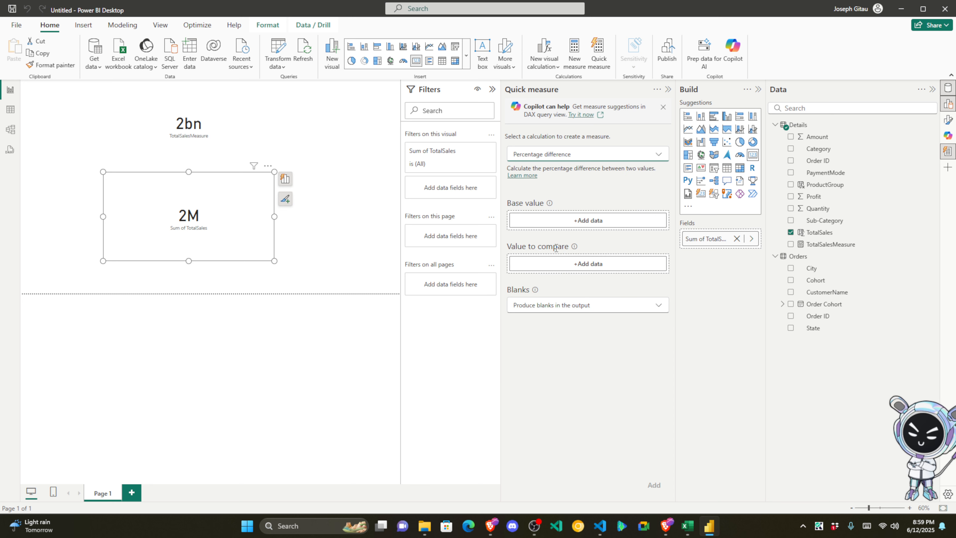
left_click(595, 217)
Step: Set Amount as base value and Profit as value to compare, keep Produce blanks, and add the measure
left_click(682, 140)
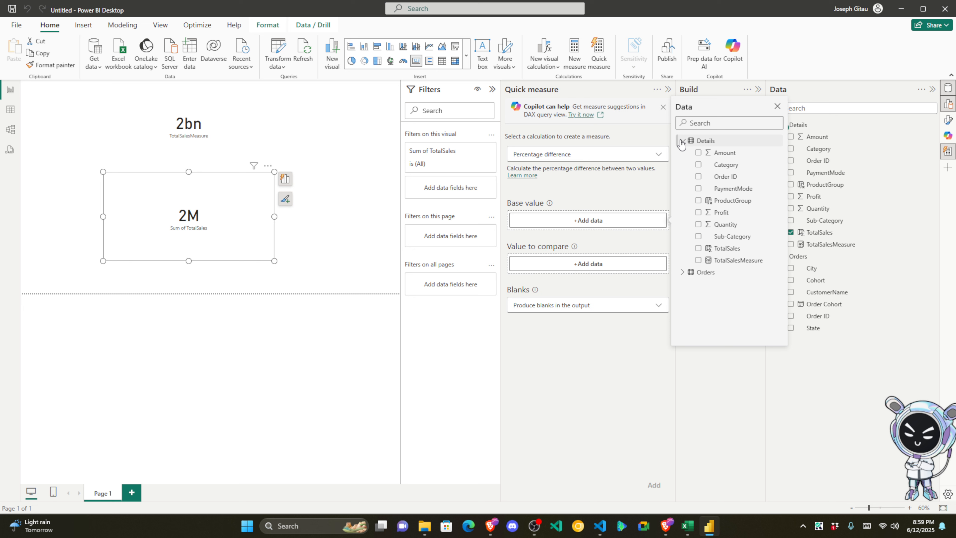
left_click(699, 153)
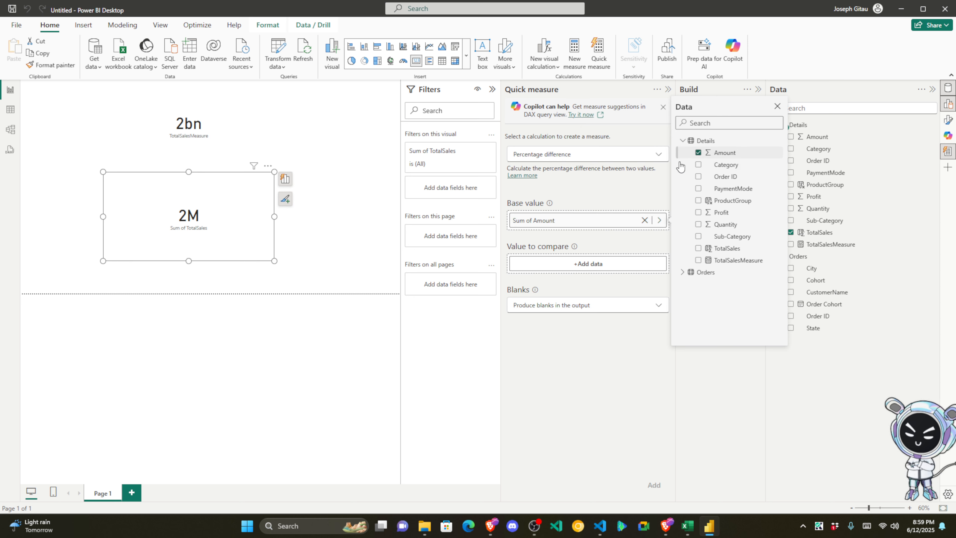
left_click(564, 188)
left_click(562, 265)
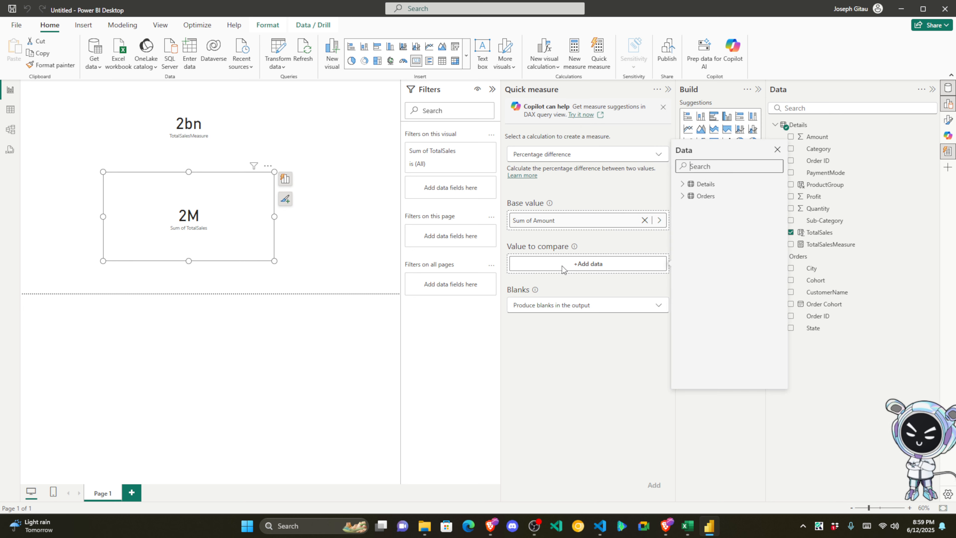
left_click(685, 186)
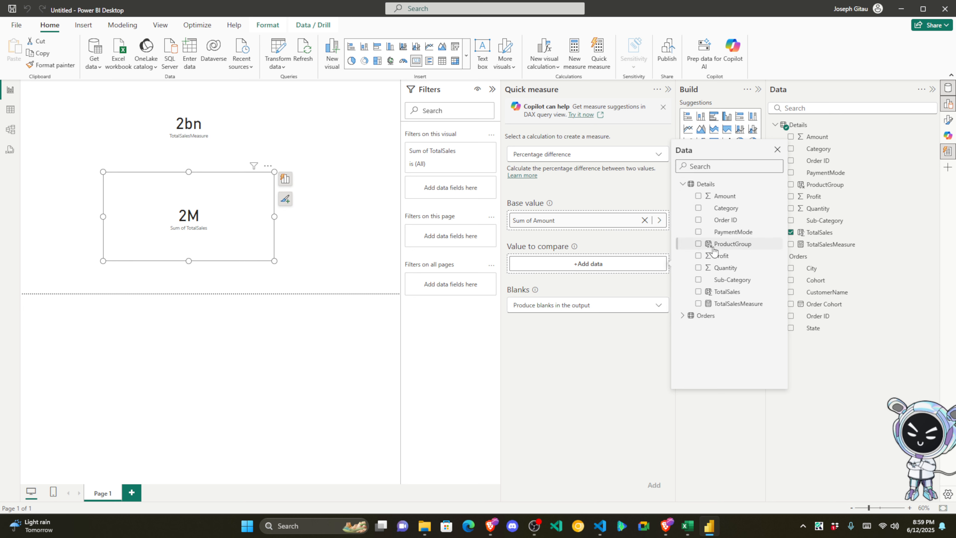
left_click(714, 256)
left_click(570, 343)
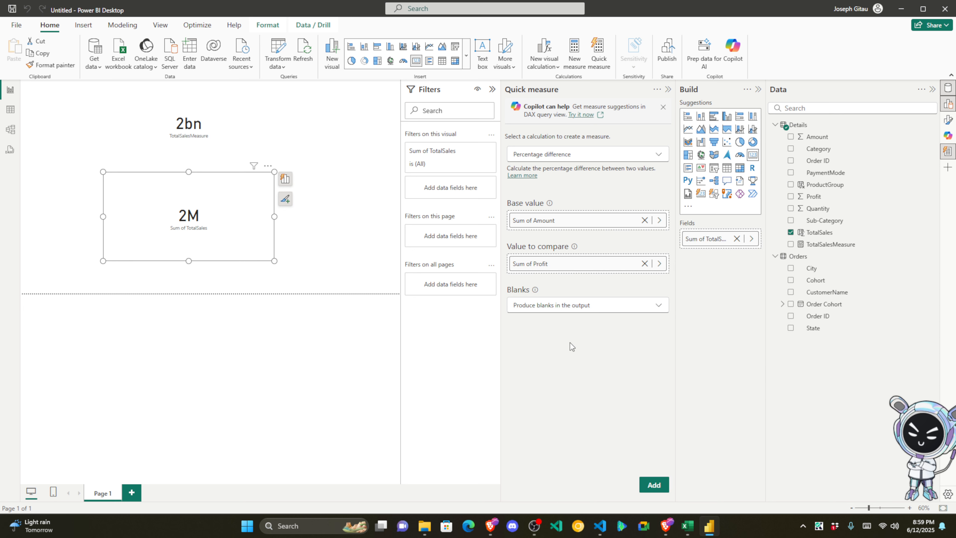
left_click(581, 309)
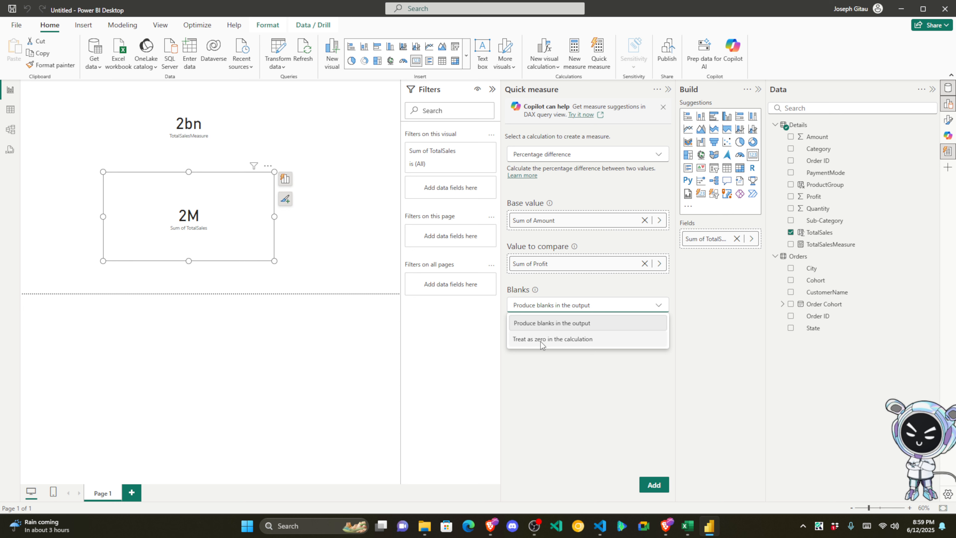
left_click(569, 381)
left_click(656, 485)
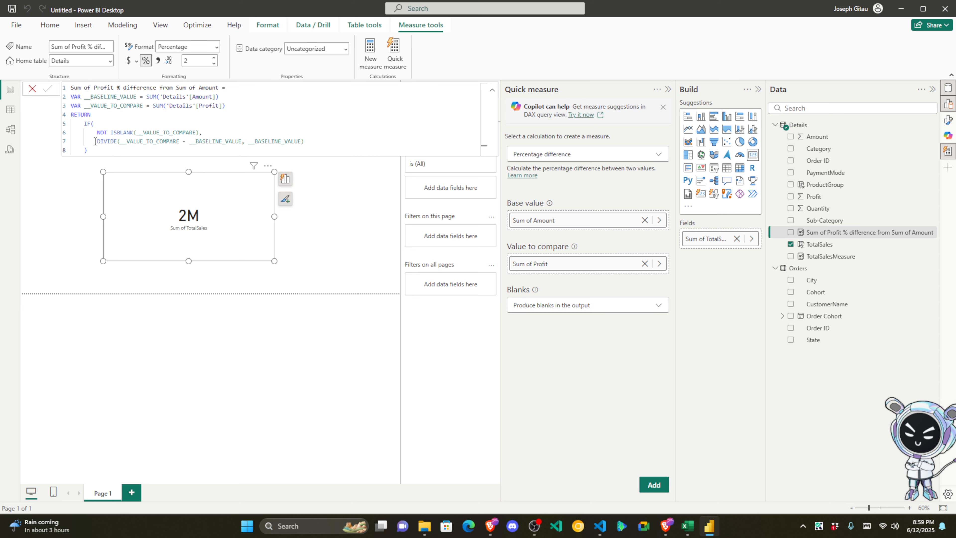
left_click_drag(94, 151, 69, 88)
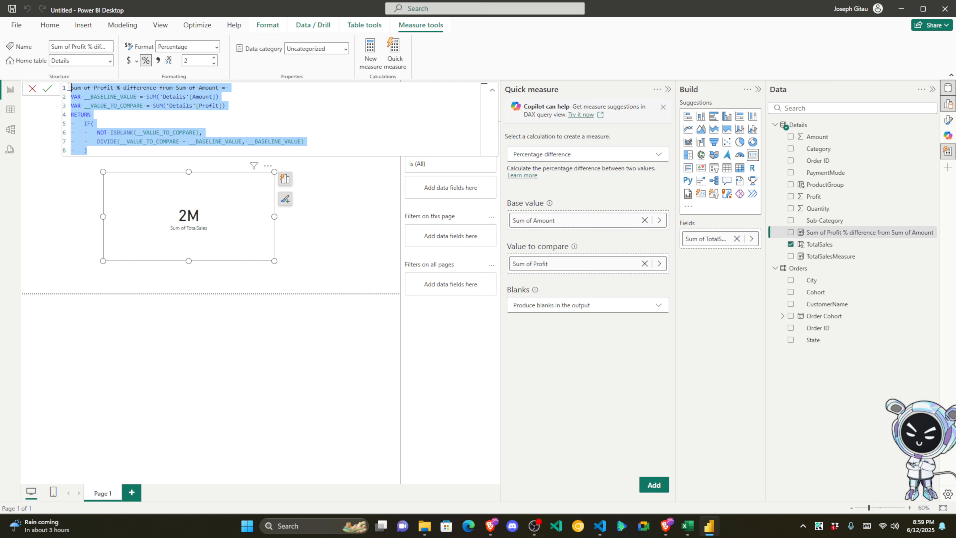
Step: Replace the measure name on line 1 with ProfitPercentageMeasure and commit the formula
left_click(115, 124)
left_click(89, 89)
left_click(135, 87)
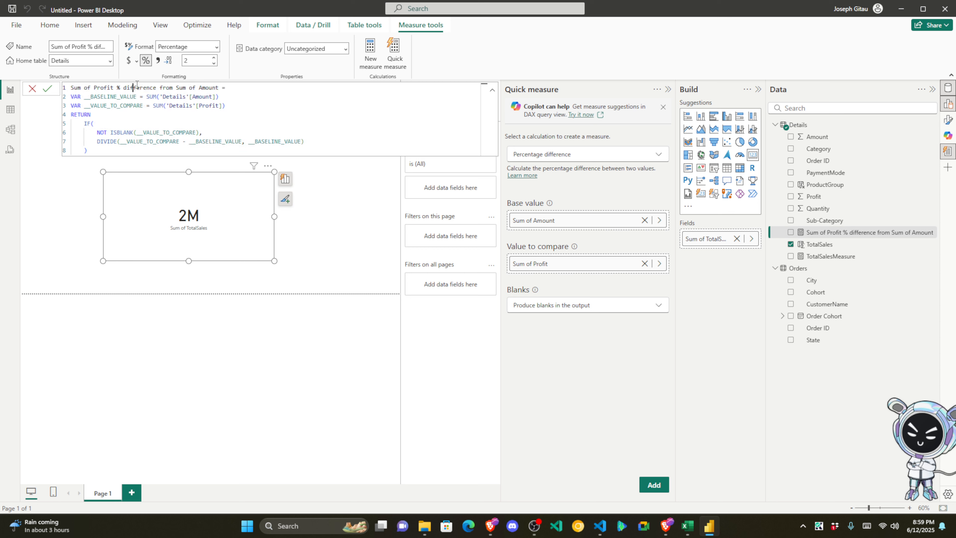
left_click(176, 88)
left_click_drag(222, 87, 70, 87)
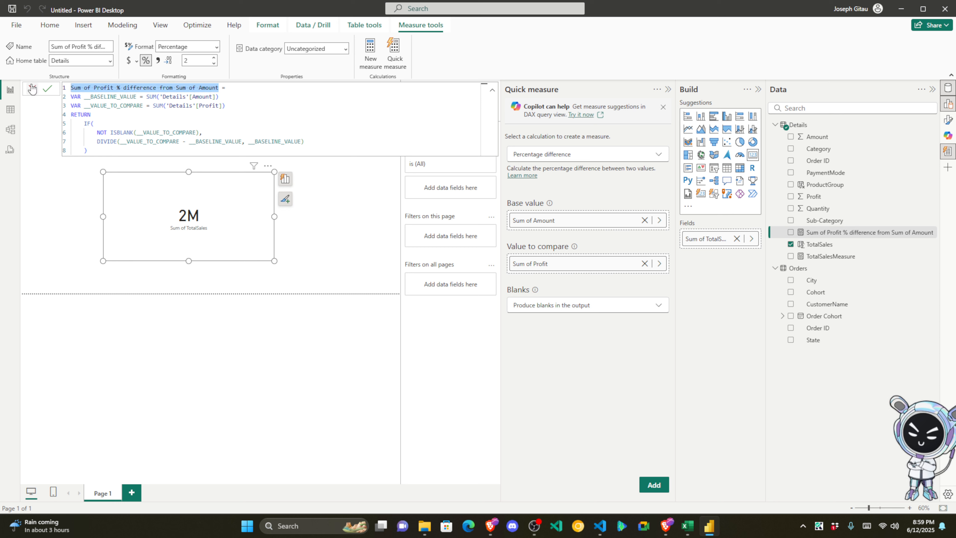
type("Pr")
type("ofti")
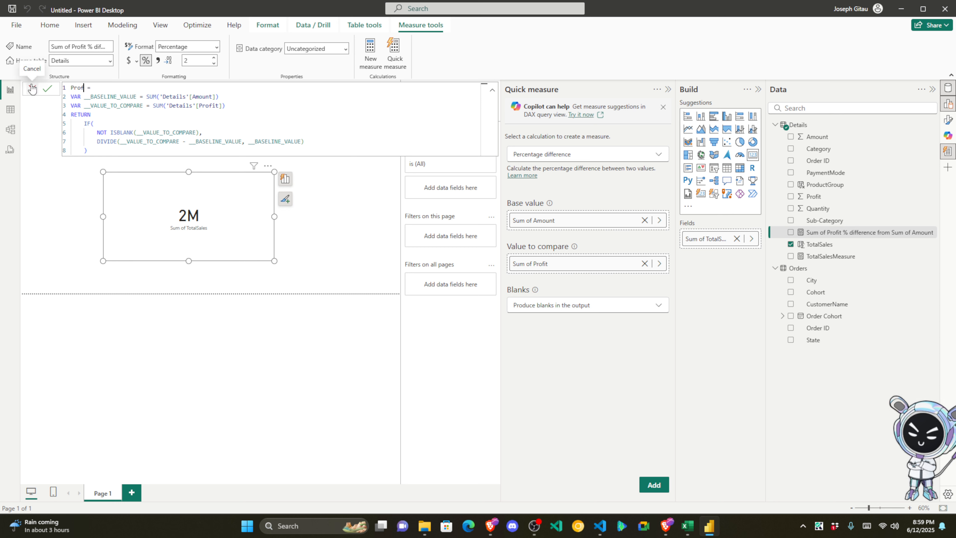
type("it")
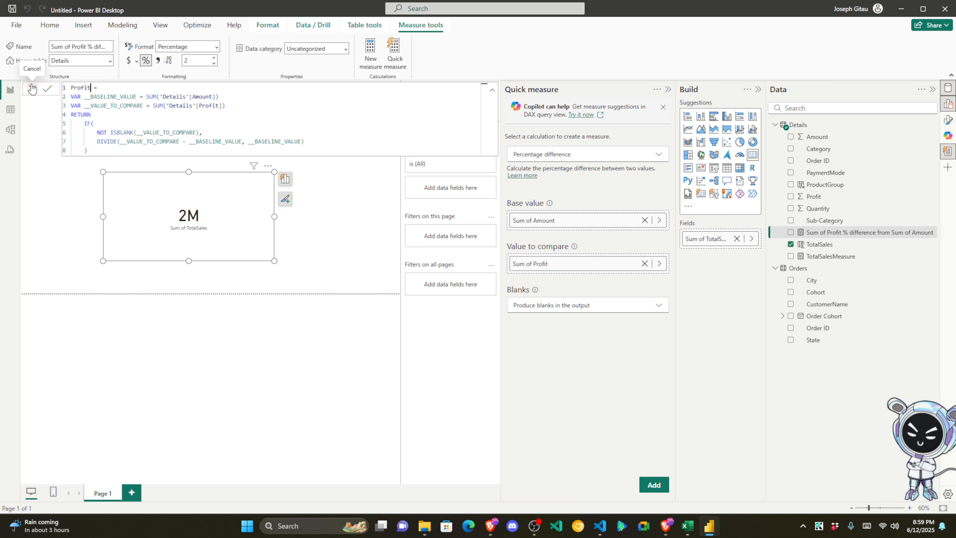
type("Perce")
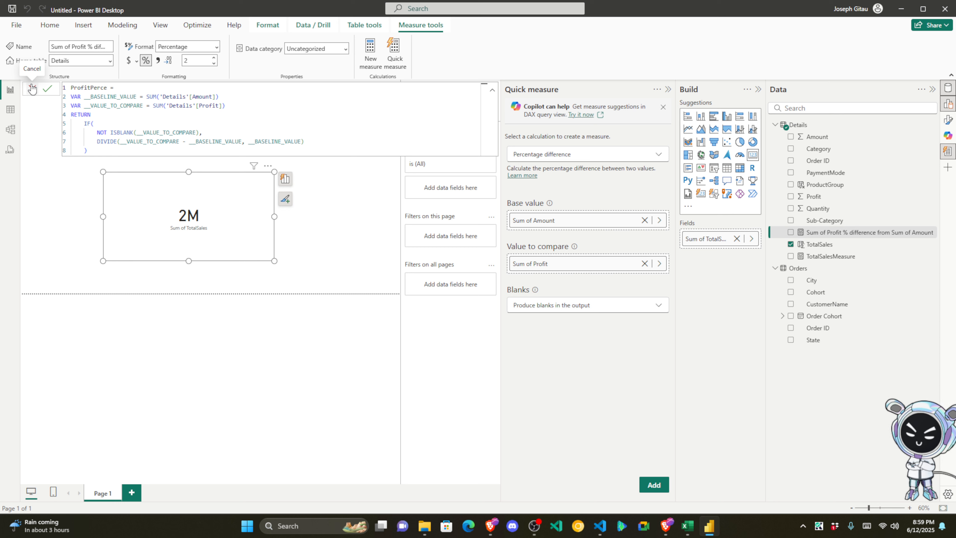
type("ntage")
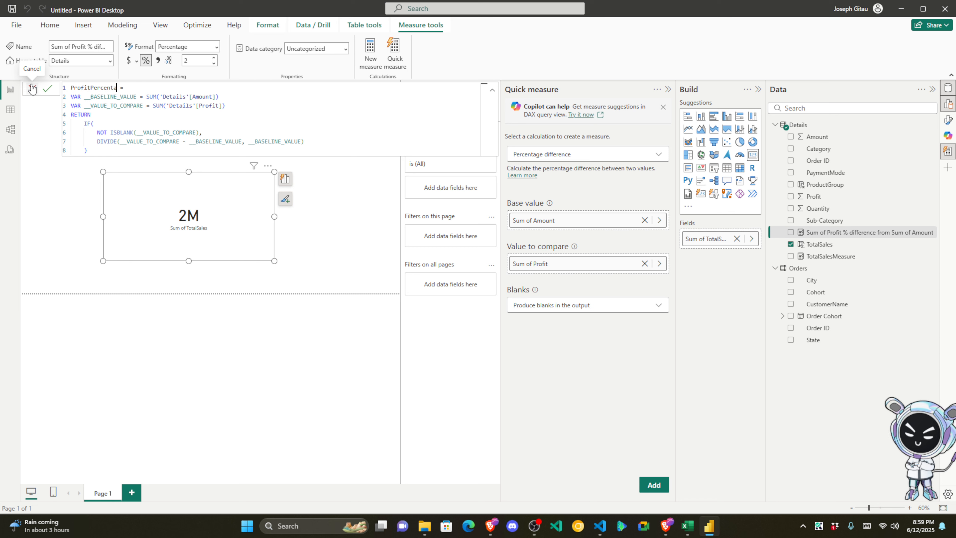
type("Measure")
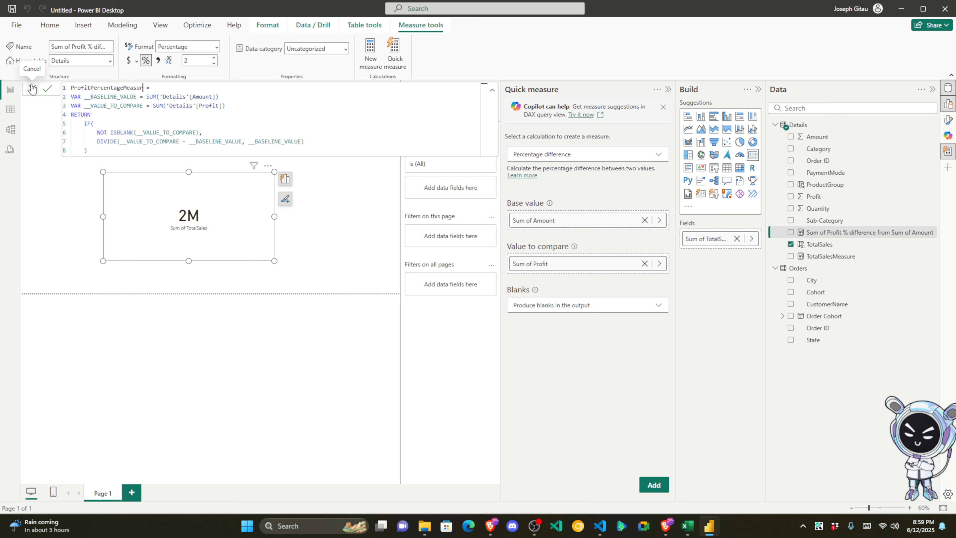
left_click(47, 89)
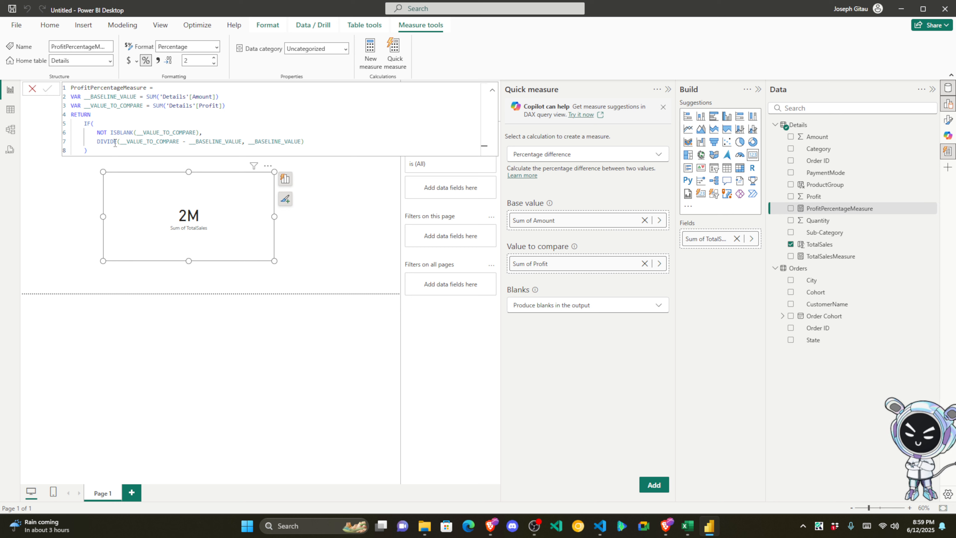
left_click_drag(114, 150, 63, 77)
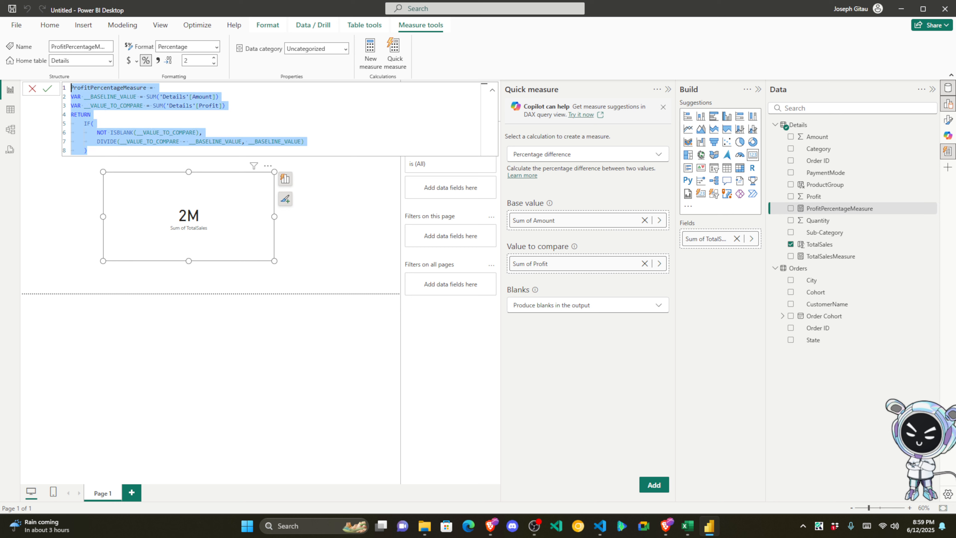
key("alt+Tab")
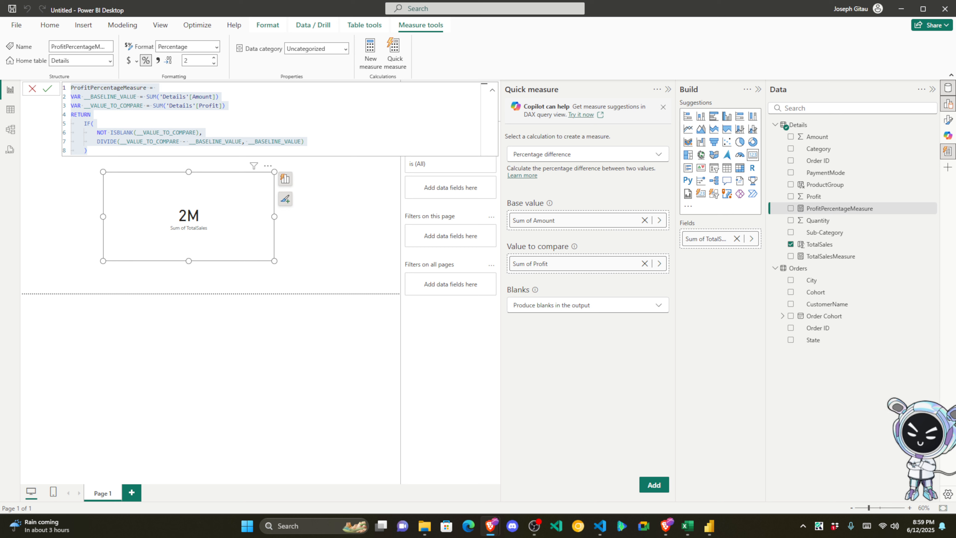
left_click(50, 89)
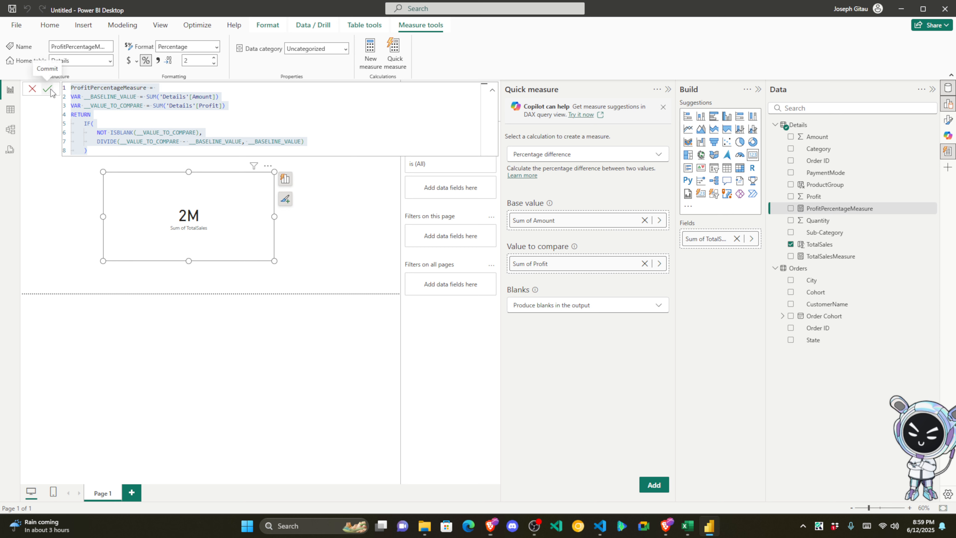
left_click(493, 91)
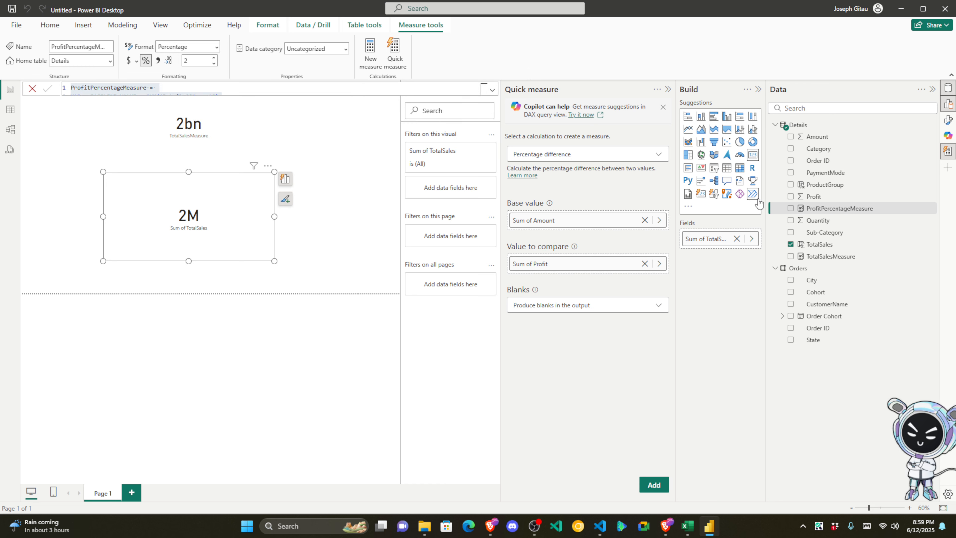
Step: Place ProfitPercentageMeasure on the canvas as a card showing -91.56% beside the 2bn card
left_click_drag(881, 212, 380, 205)
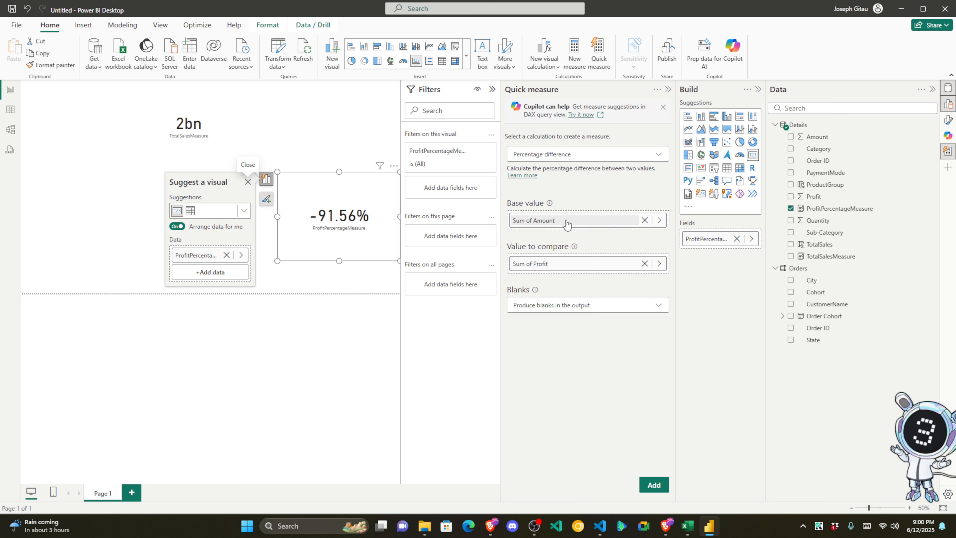
Step: Make Profit the base value and Amount the value to compare, then add the percentage-difference measure
left_click(598, 222)
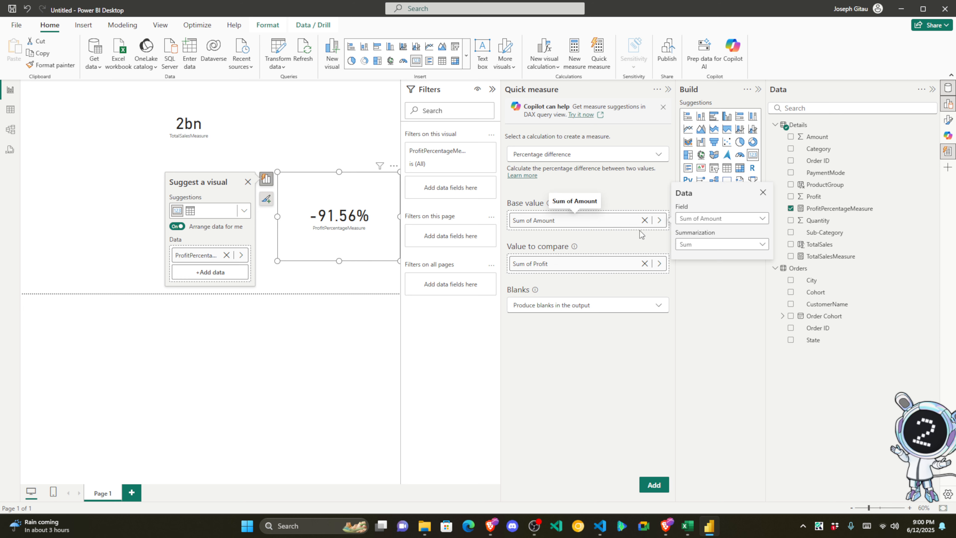
left_click(745, 220)
left_click(715, 325)
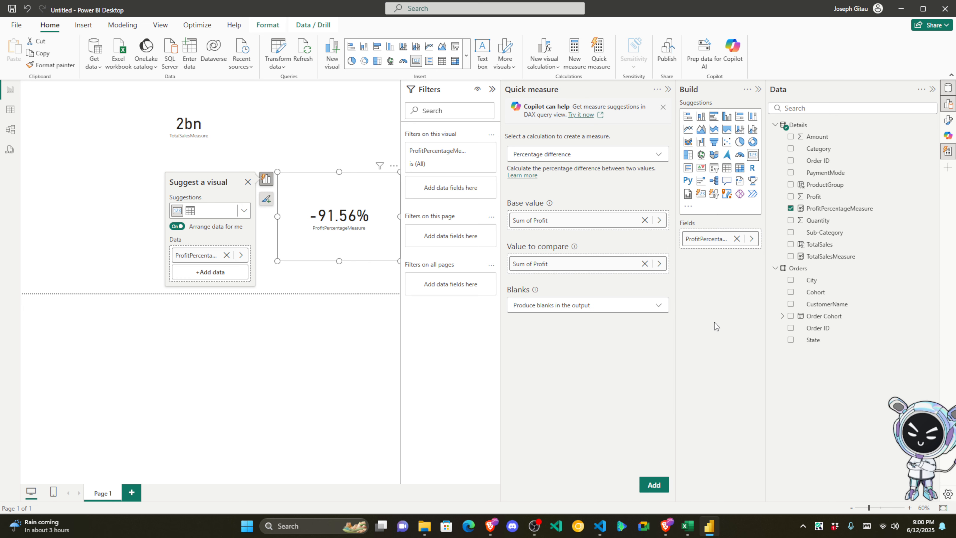
left_click(660, 264)
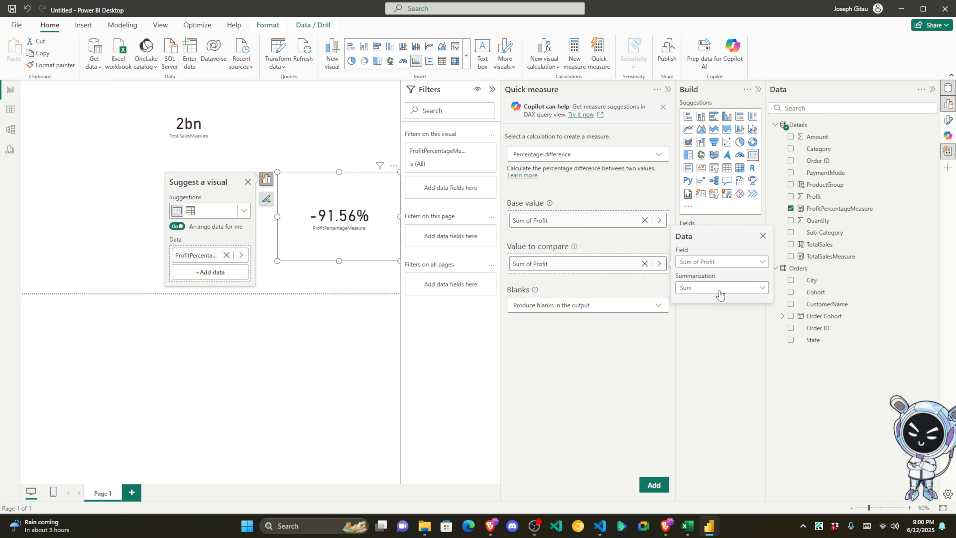
left_click(747, 266)
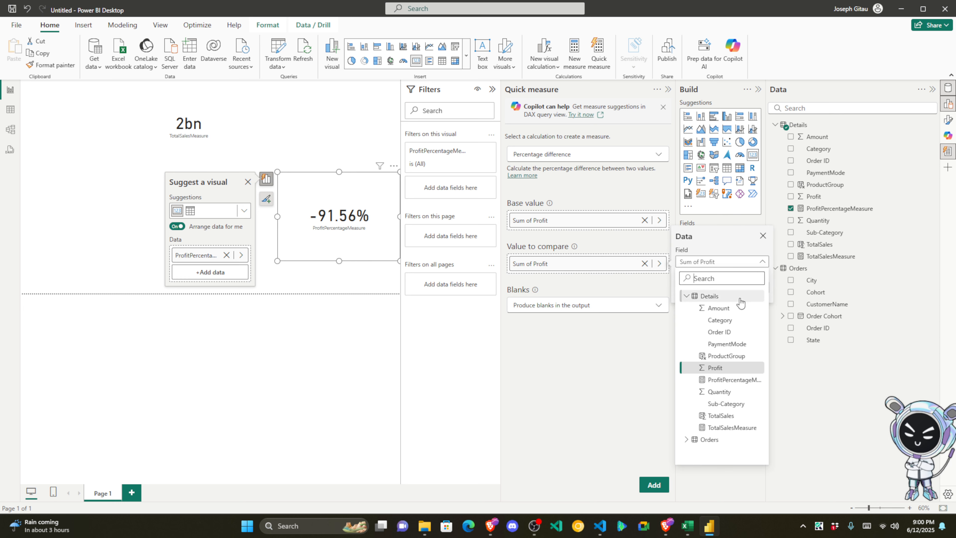
left_click(723, 308)
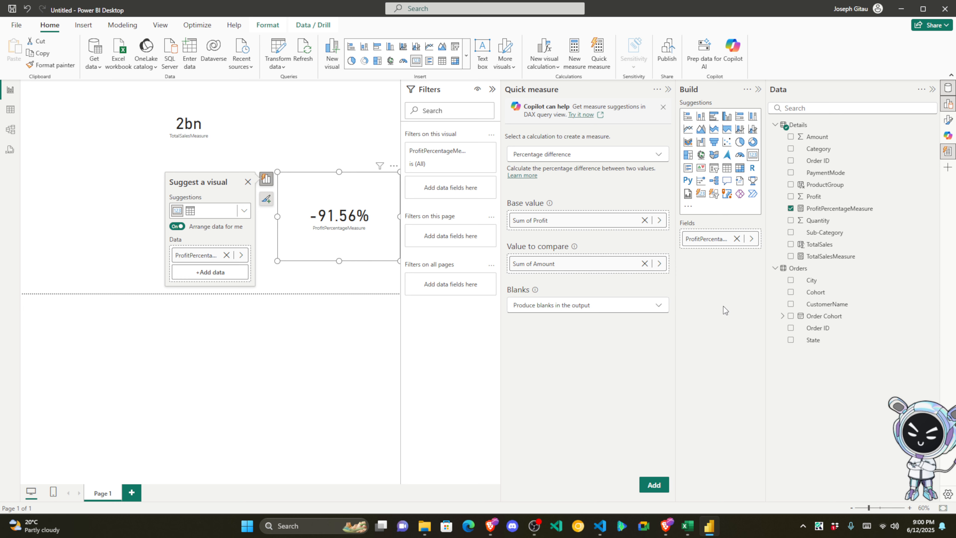
left_click(654, 486)
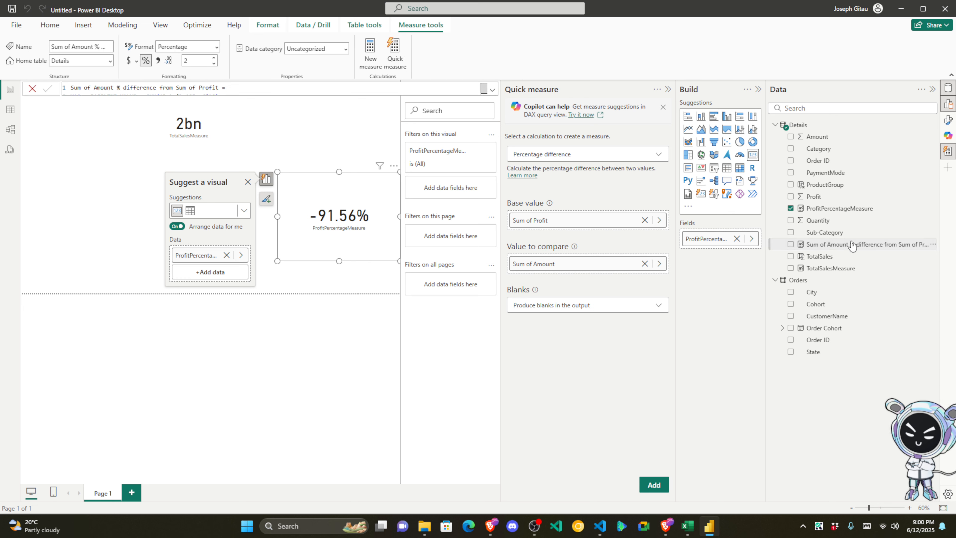
Step: Place the Sum of Amount % difference from Sum of Profit measure on the page as a 1084.35% card
left_click_drag(852, 246, 320, 145)
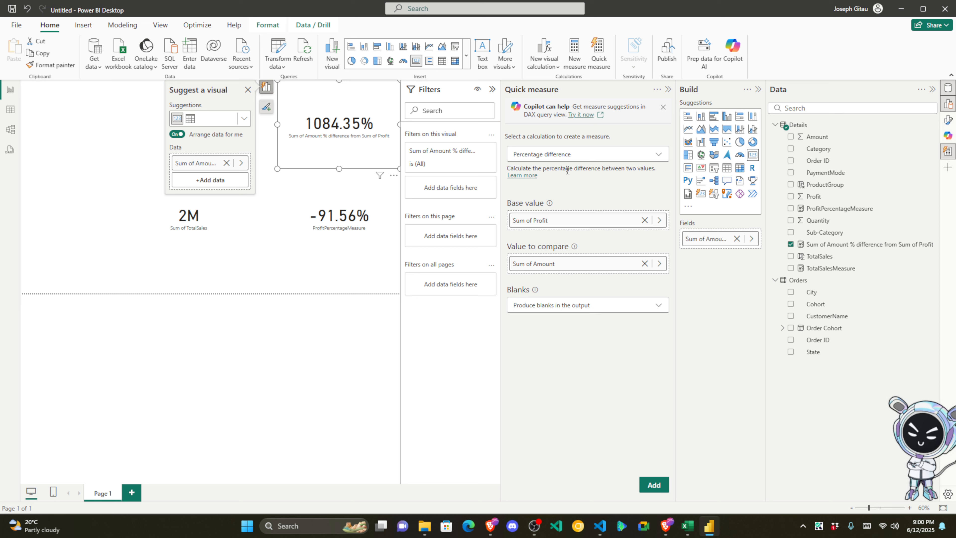
left_click(340, 199)
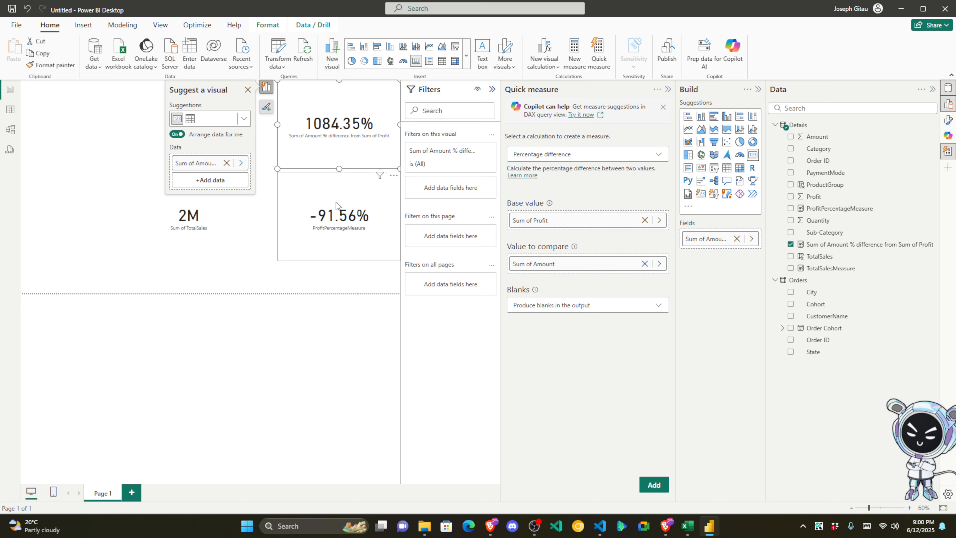
left_click(349, 142)
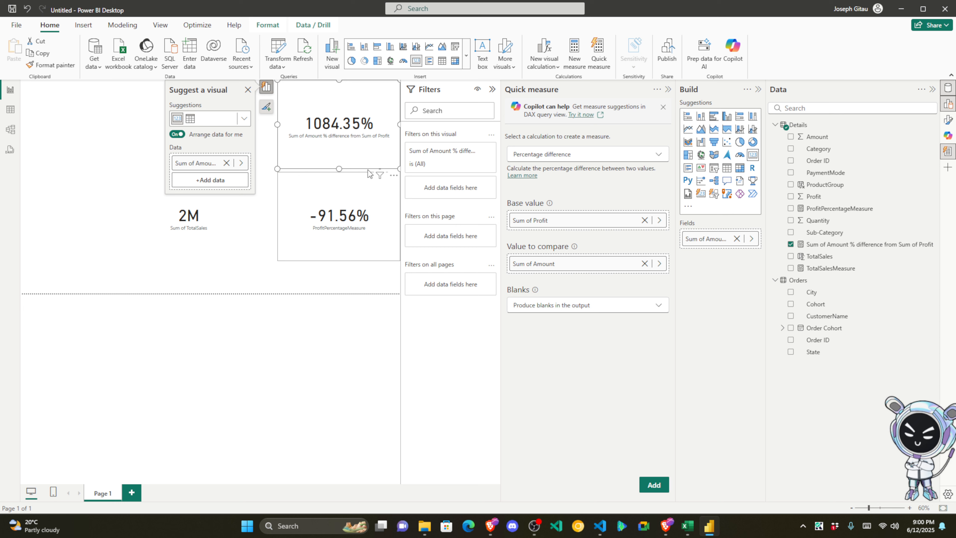
left_click(338, 199)
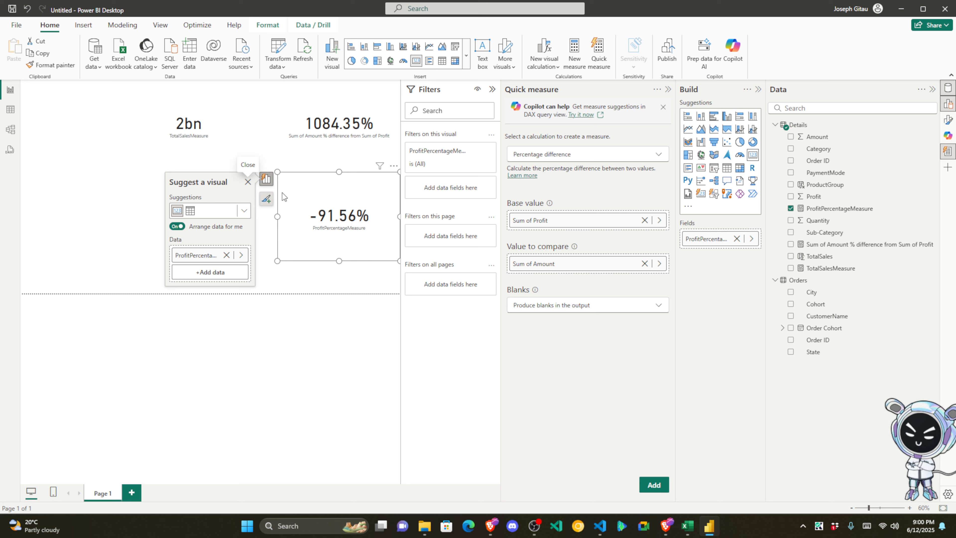
left_click(248, 183)
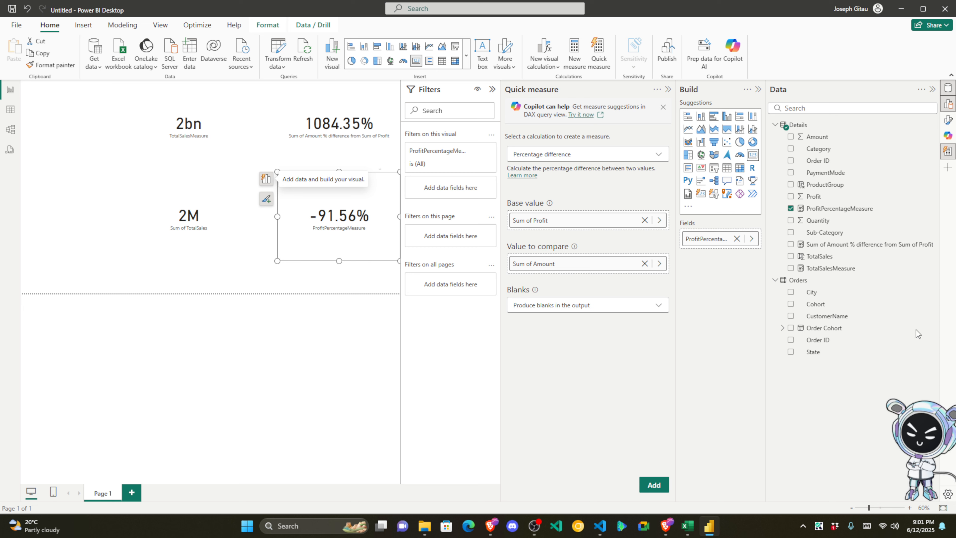
Step: Choose the Weighted average per category calculation in Quick measure
left_click(643, 155)
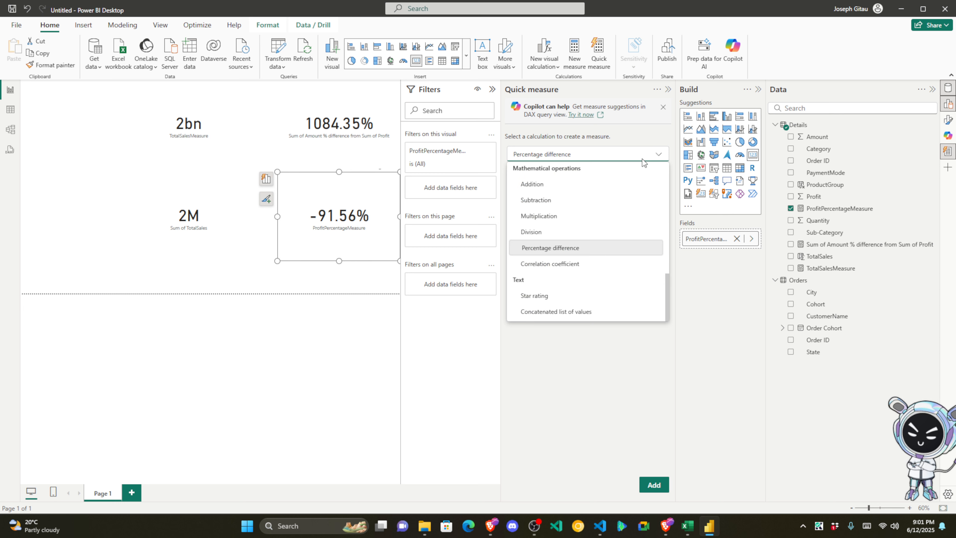
scroll(612, 218, "up", 5)
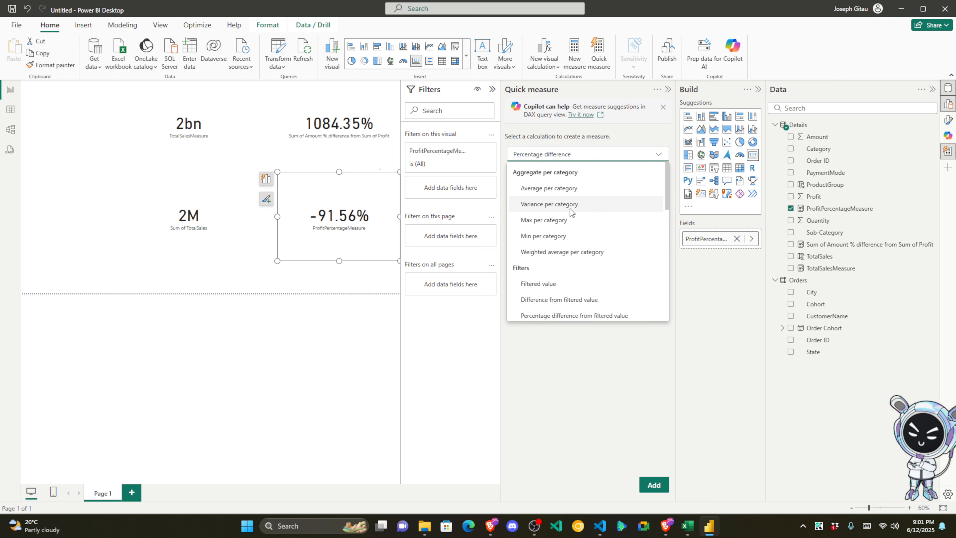
scroll(587, 197, "down", 3)
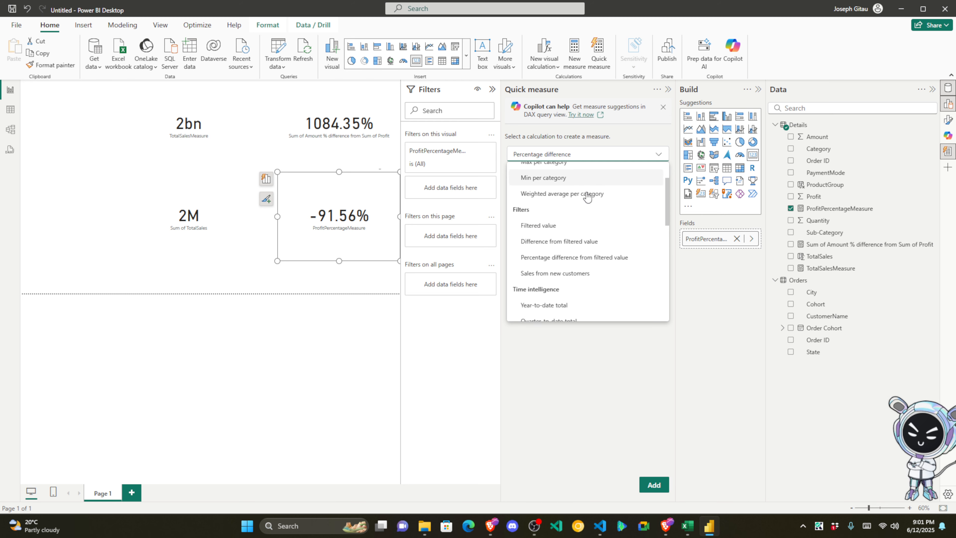
scroll(587, 197, "down", 4)
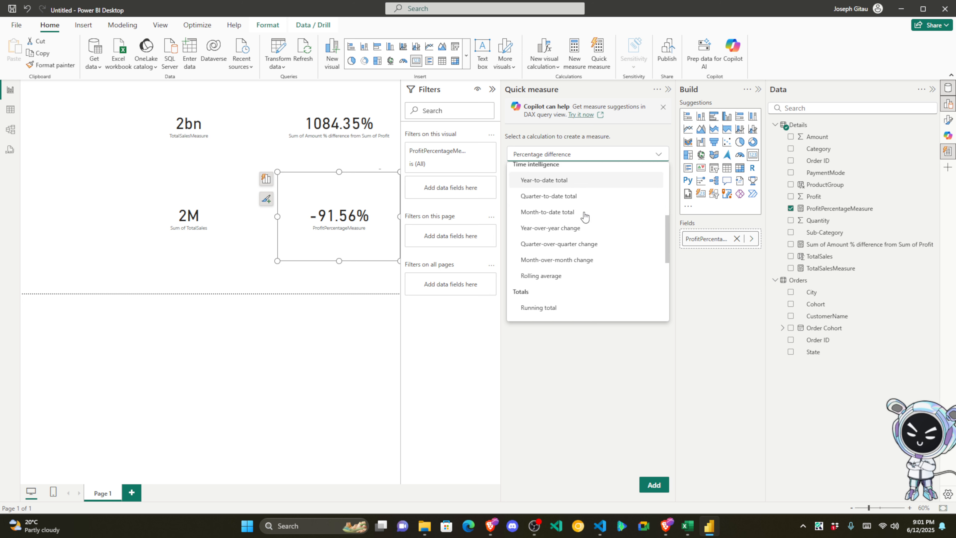
scroll(578, 227, "down", 5)
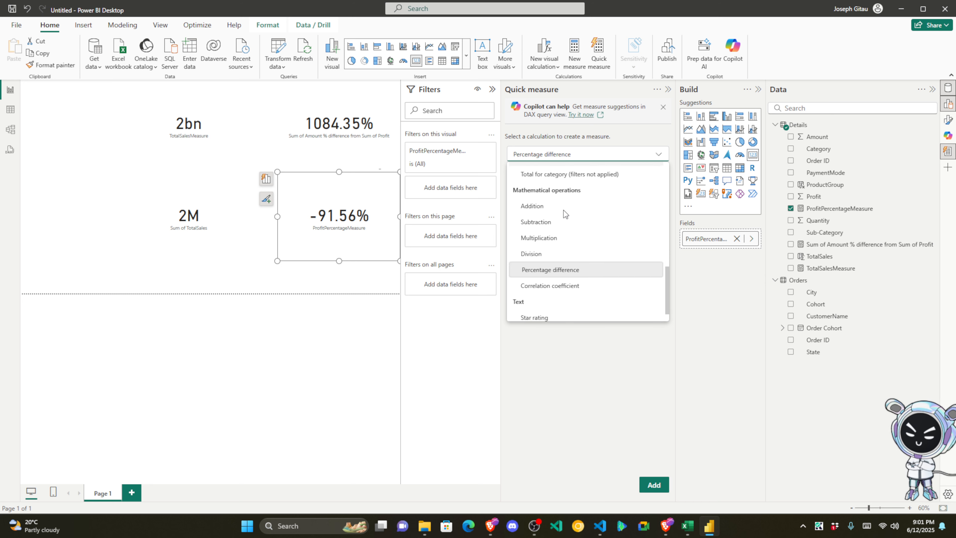
scroll(563, 218, "up", 1)
scroll(569, 226, "down", 1)
scroll(572, 241, "up", 3)
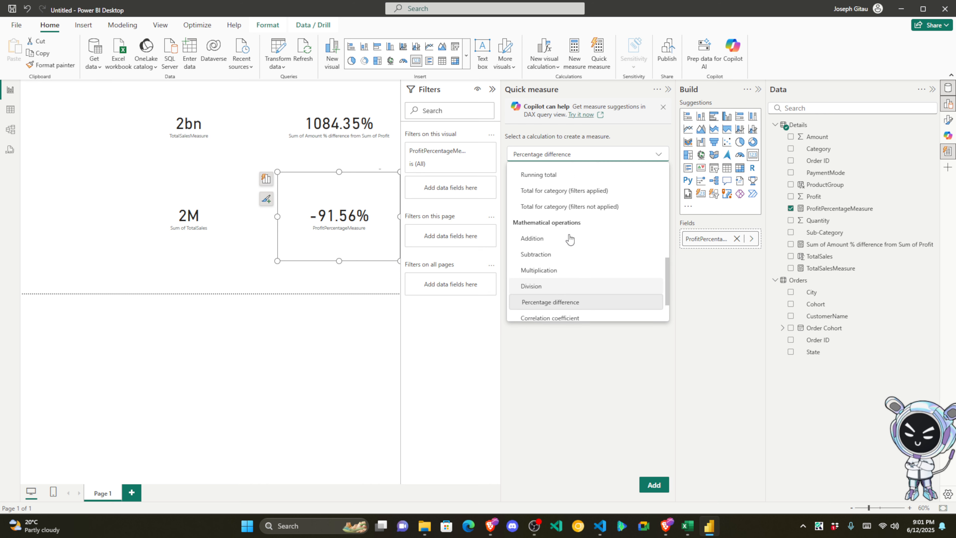
scroll(571, 237, "up", 4)
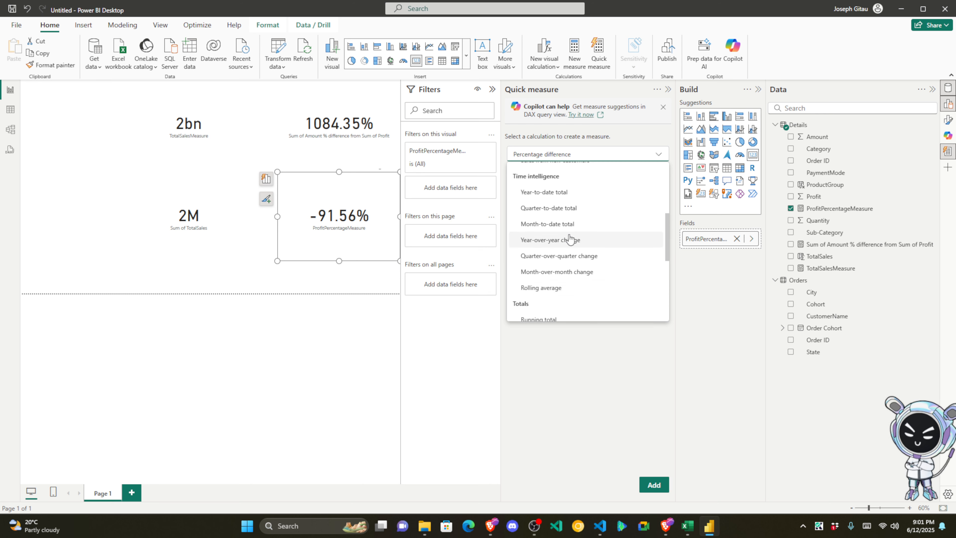
scroll(570, 240, "up", 2)
scroll(570, 240, "down", 1)
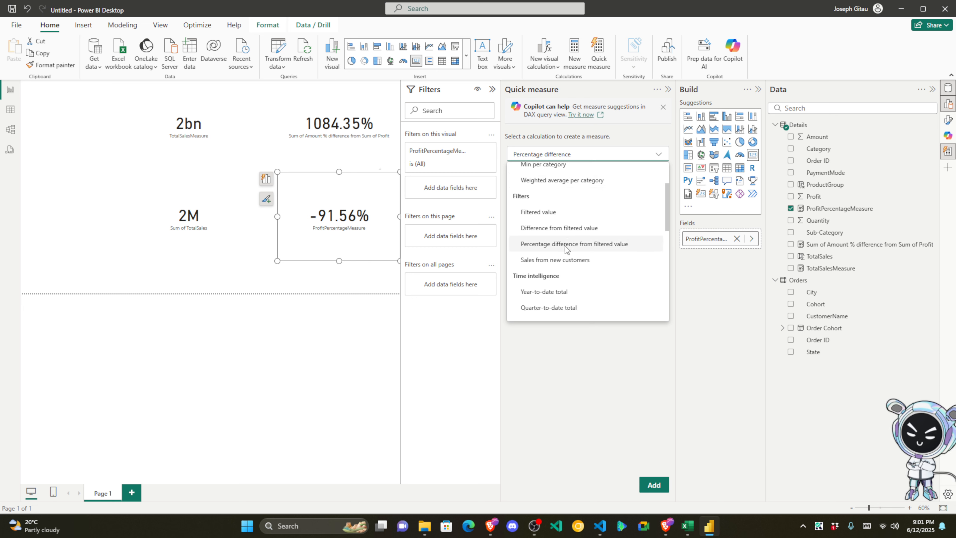
scroll(562, 230, "up", 3)
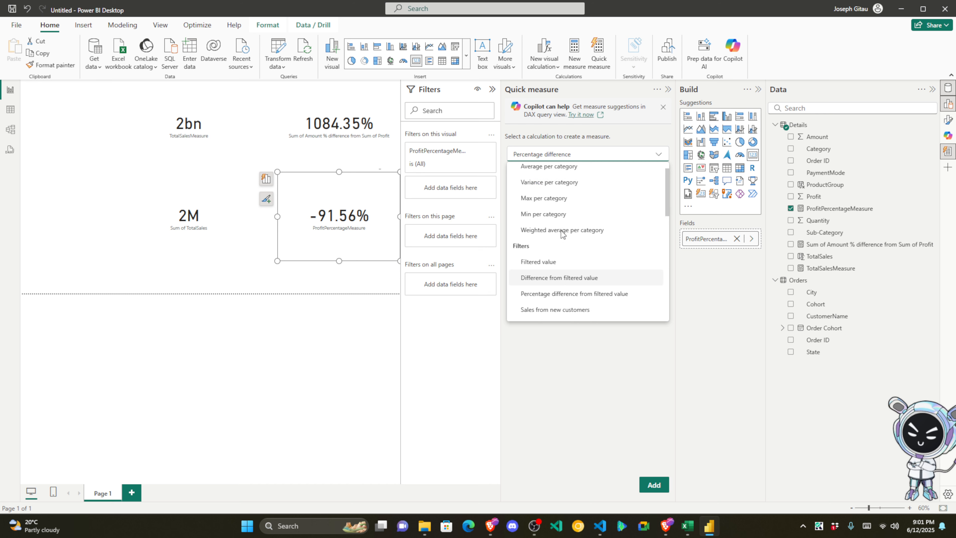
left_click(562, 252)
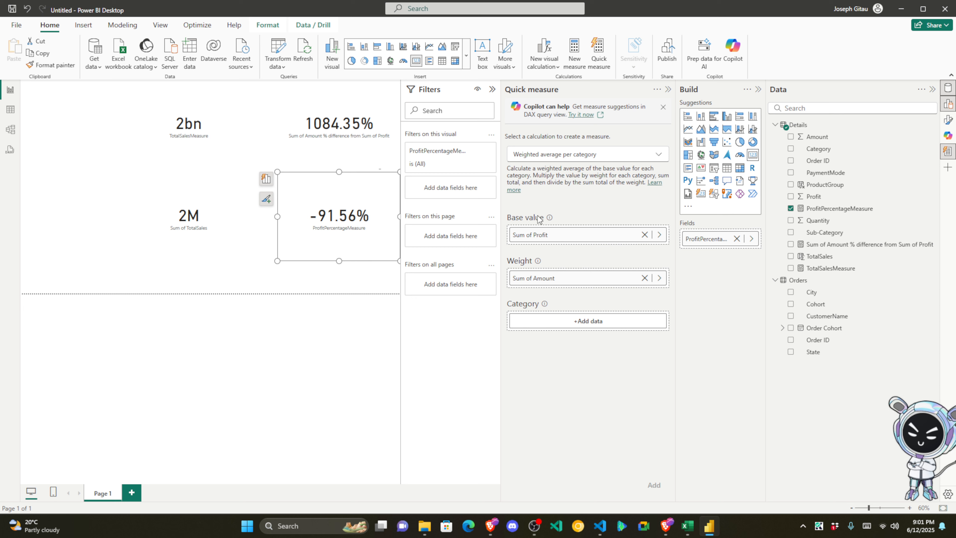
Step: Set the base value to Amount, keeping Sum as its summarization
left_click(660, 235)
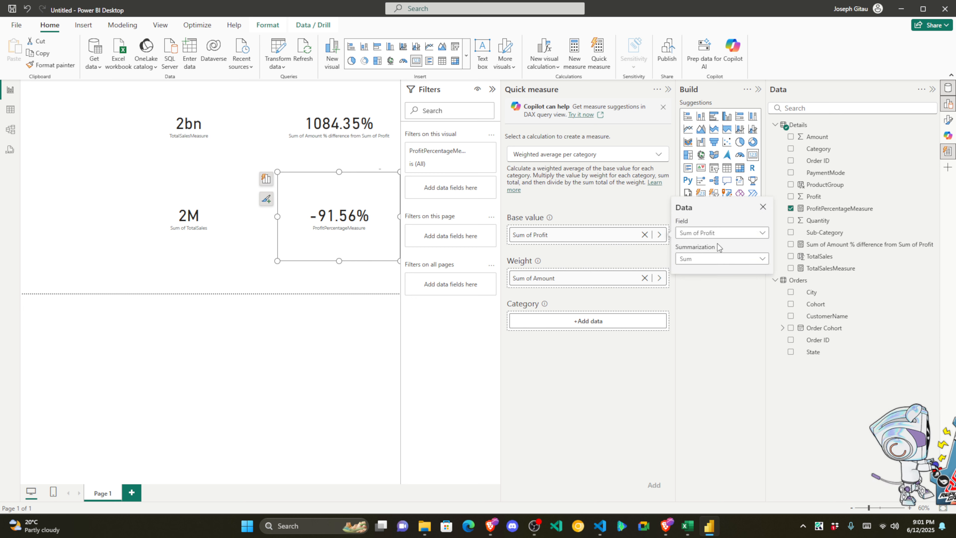
left_click(733, 239)
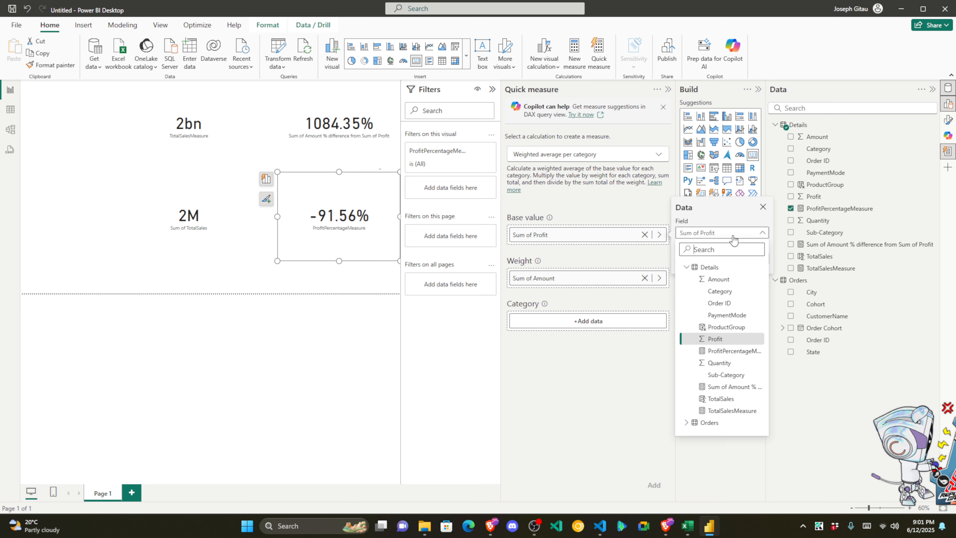
left_click(718, 279)
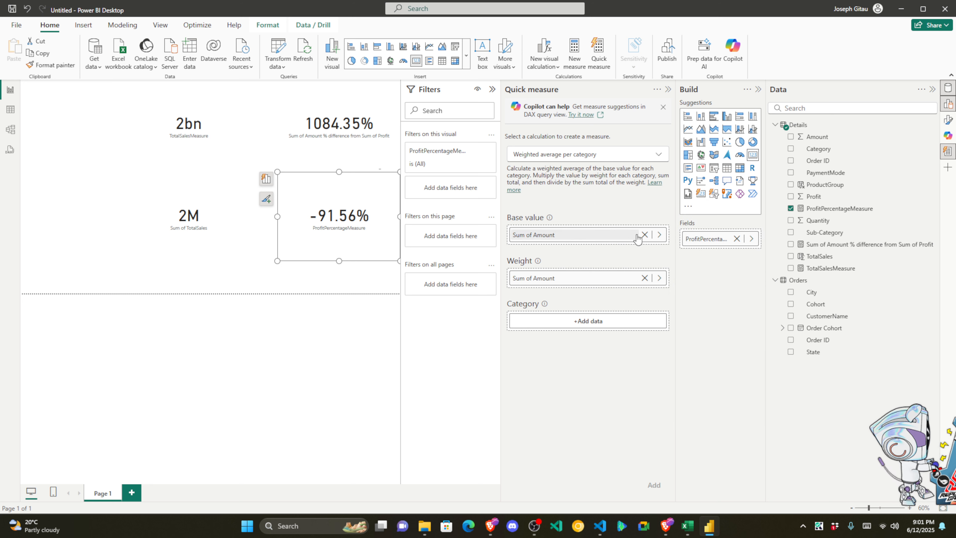
left_click(659, 237)
left_click(743, 260)
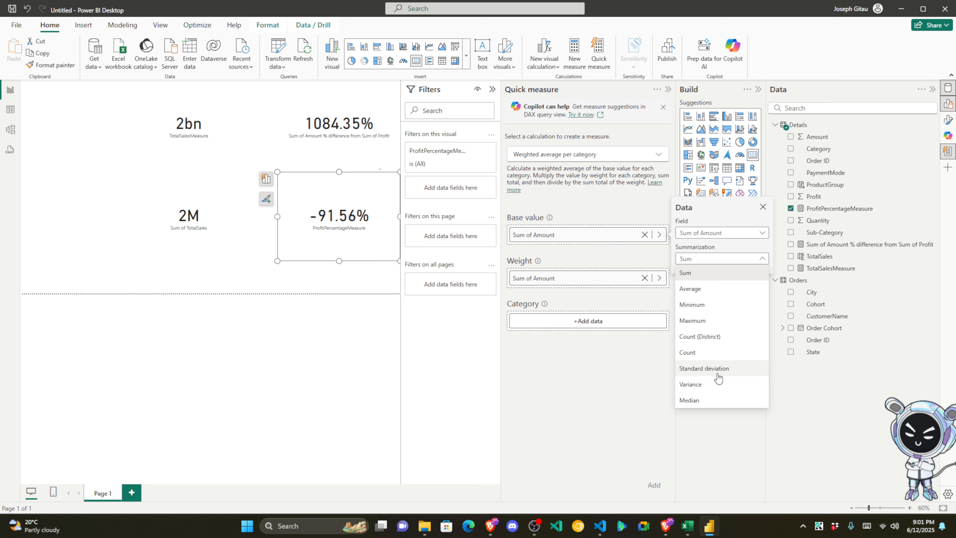
left_click(608, 373)
Step: Set the weight to Profit, correcting an initial Category choice
left_click(659, 278)
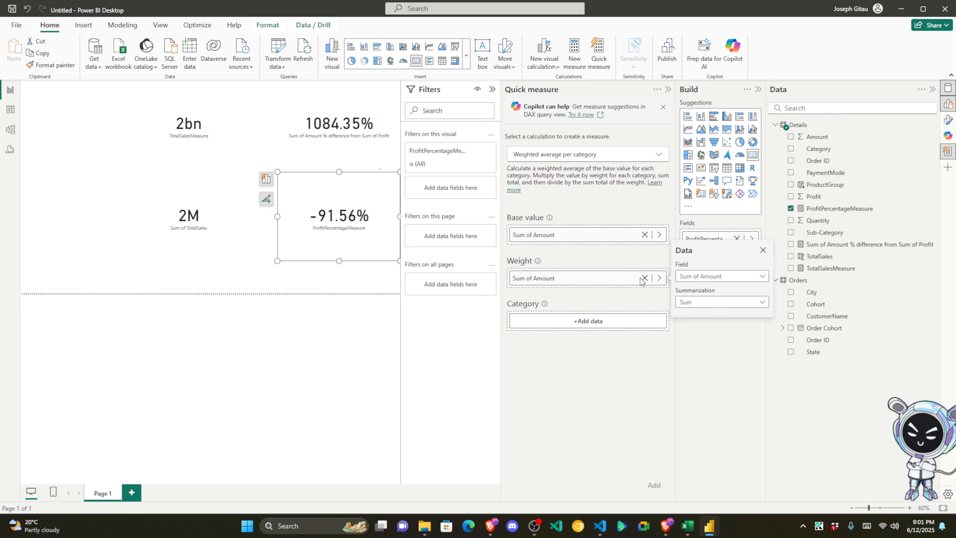
left_click(747, 277)
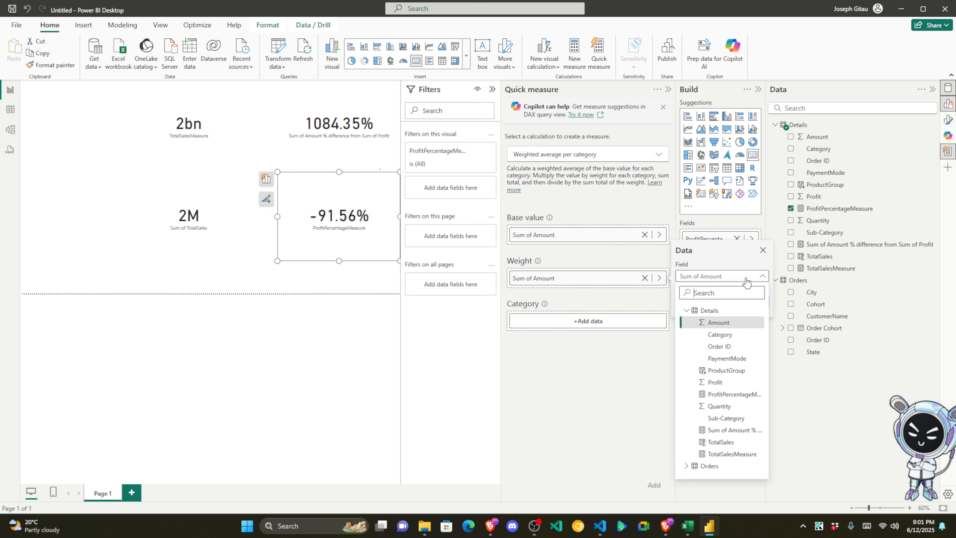
left_click(729, 334)
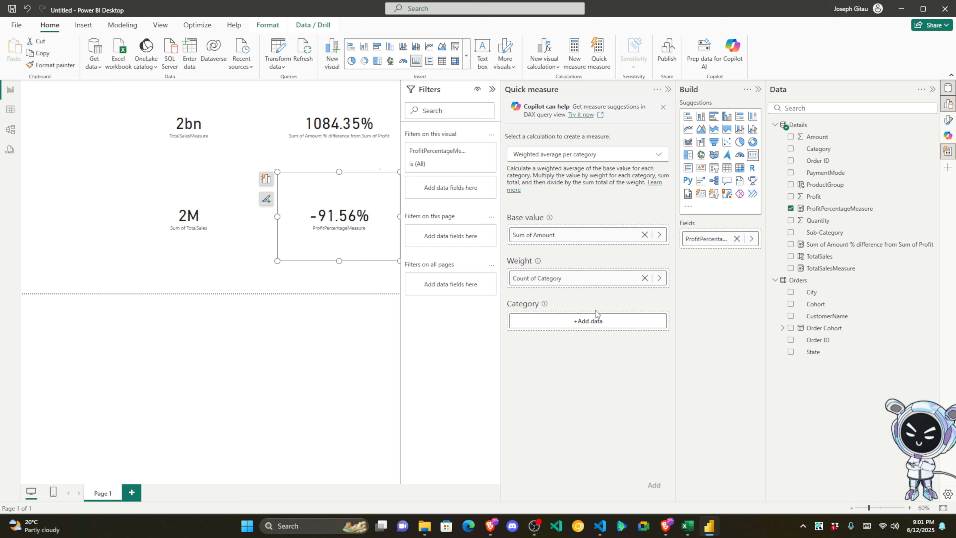
left_click(659, 278)
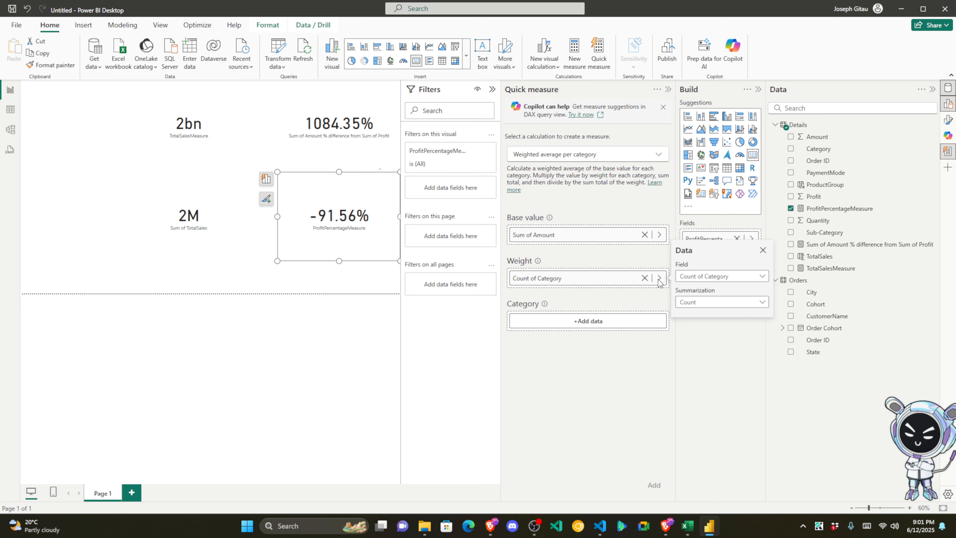
left_click(753, 278)
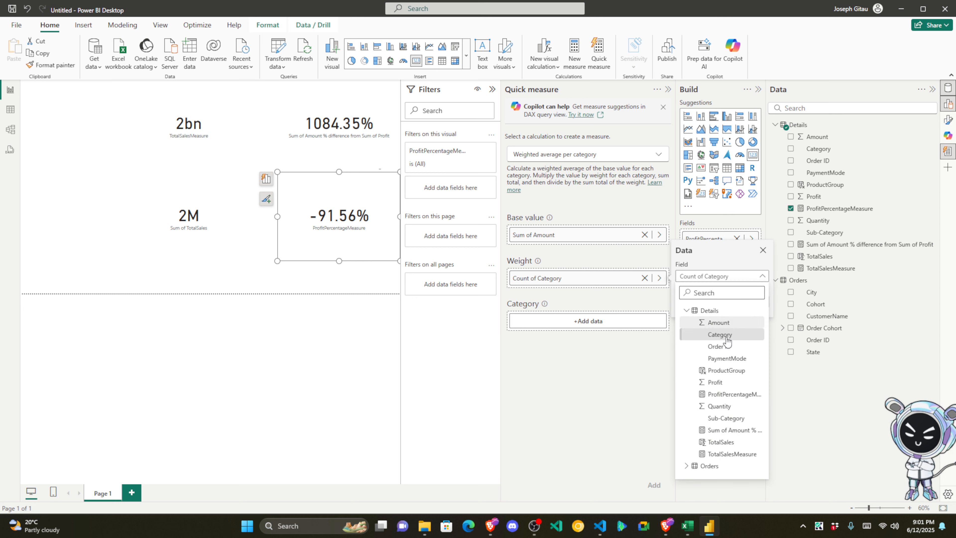
left_click(724, 382)
Step: Group by the Details table's Category, add the measure, and show its full DAX formula
left_click(615, 321)
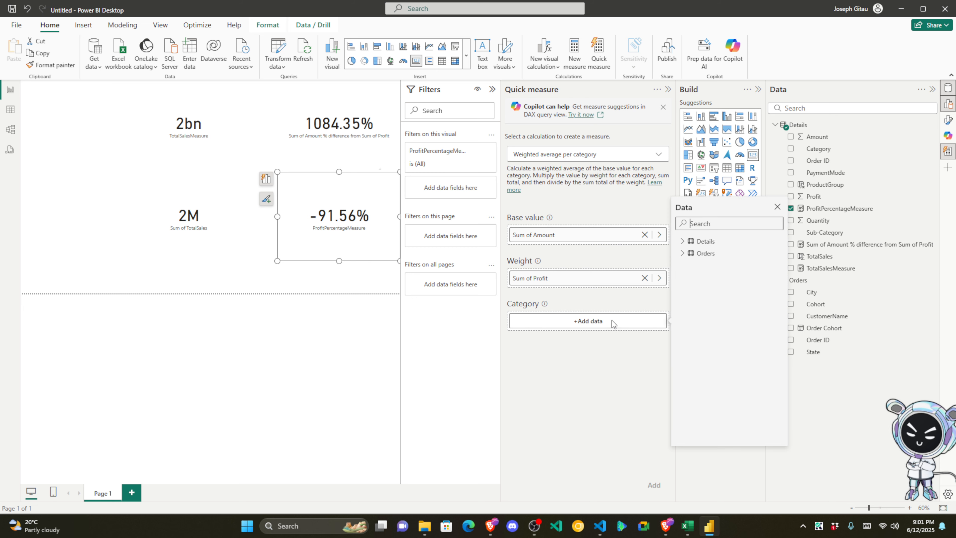
left_click(683, 241)
left_click(726, 266)
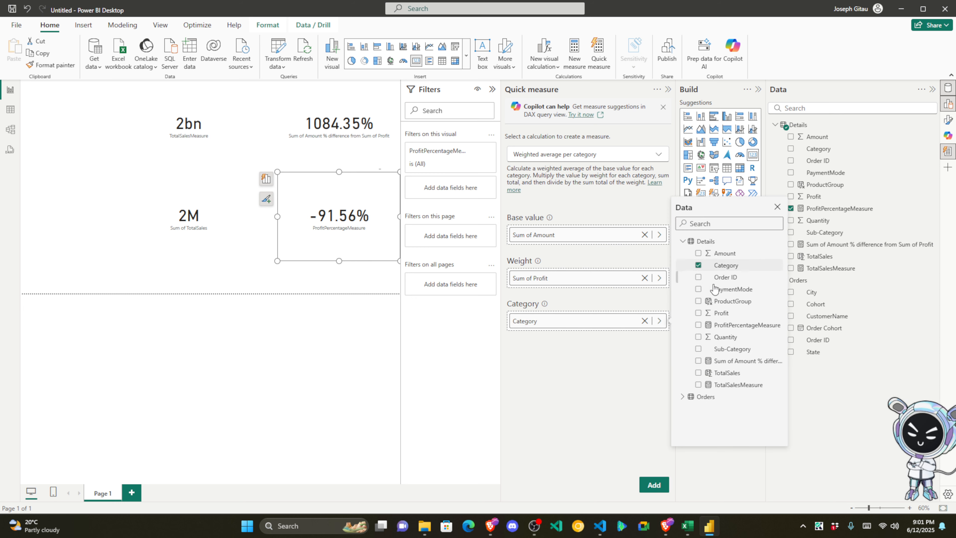
left_click(662, 488)
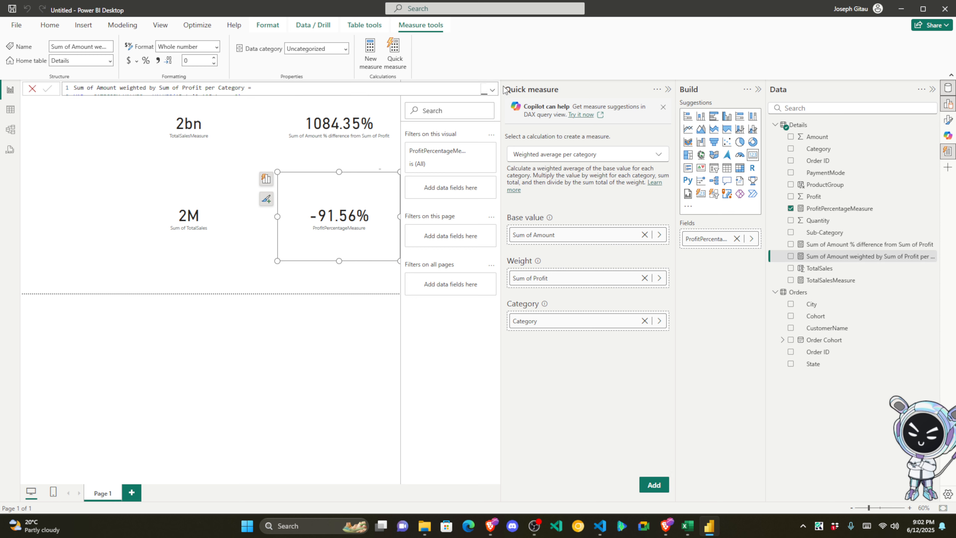
left_click(492, 91)
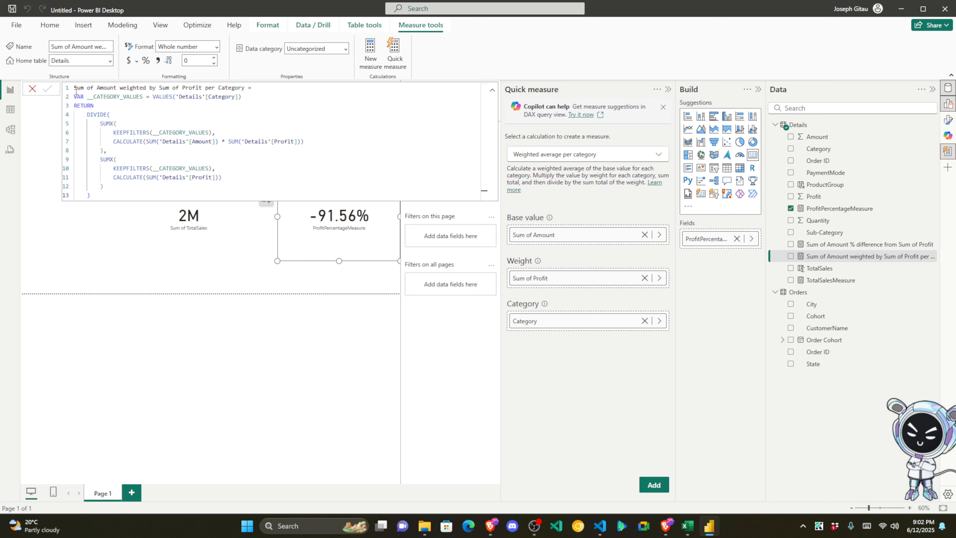
Step: Select the weighted measure's entire DAX formula, then close it and return to the report page
left_click_drag(75, 91, 245, 88)
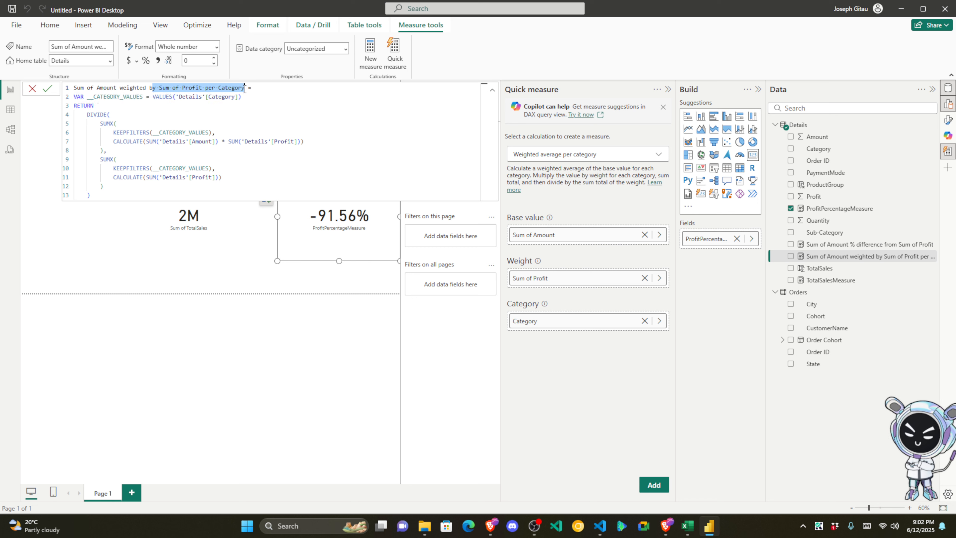
left_click_drag(80, 98, 205, 184)
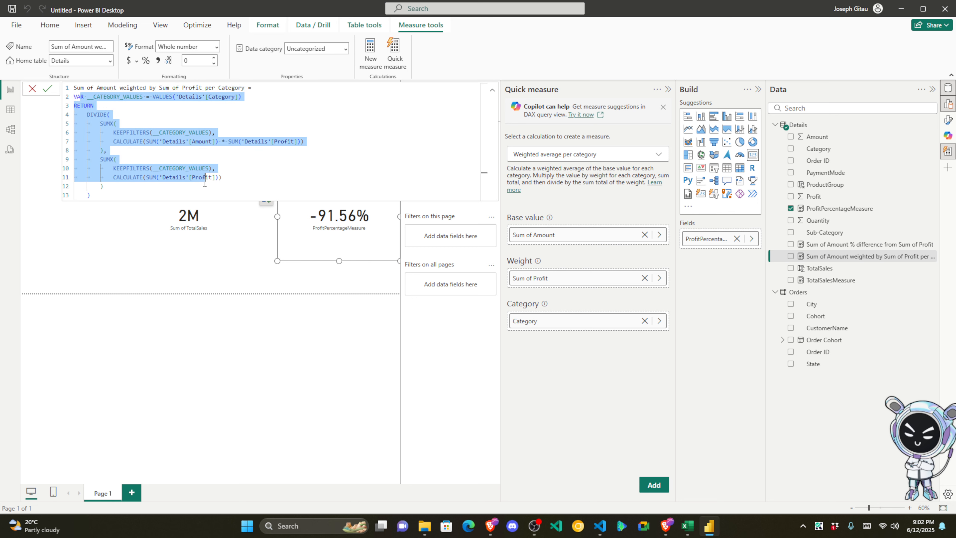
left_click(118, 195)
key("ctrl+a")
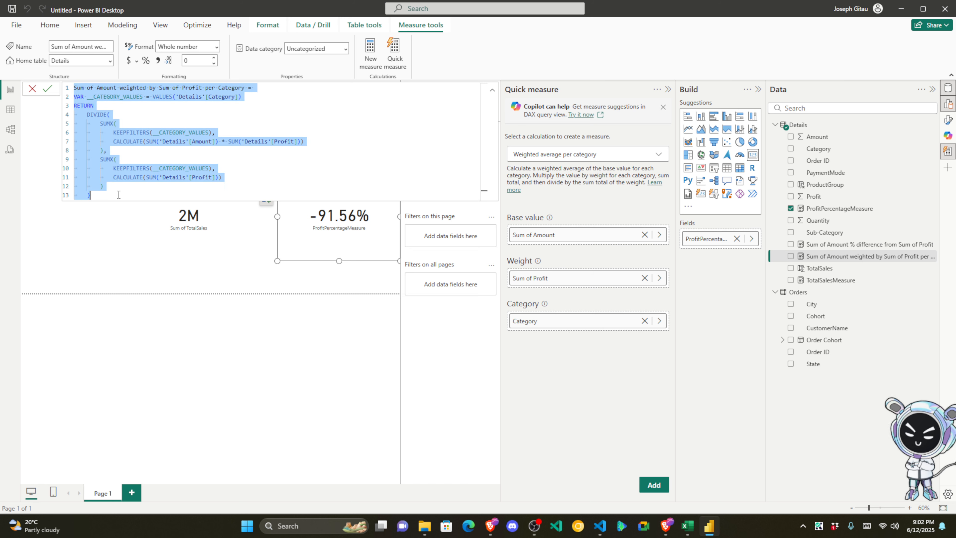
key("alt+Tab")
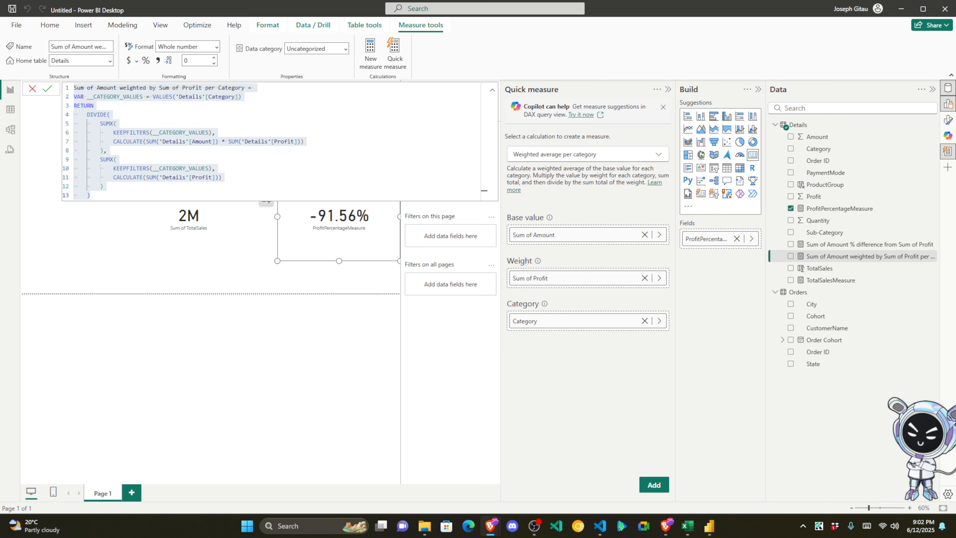
key("alt+Tab")
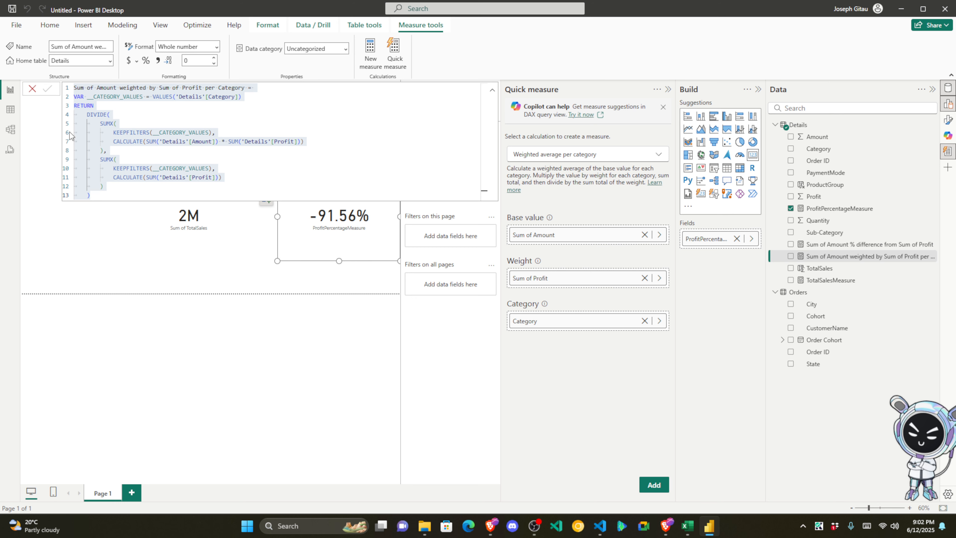
left_click(304, 333)
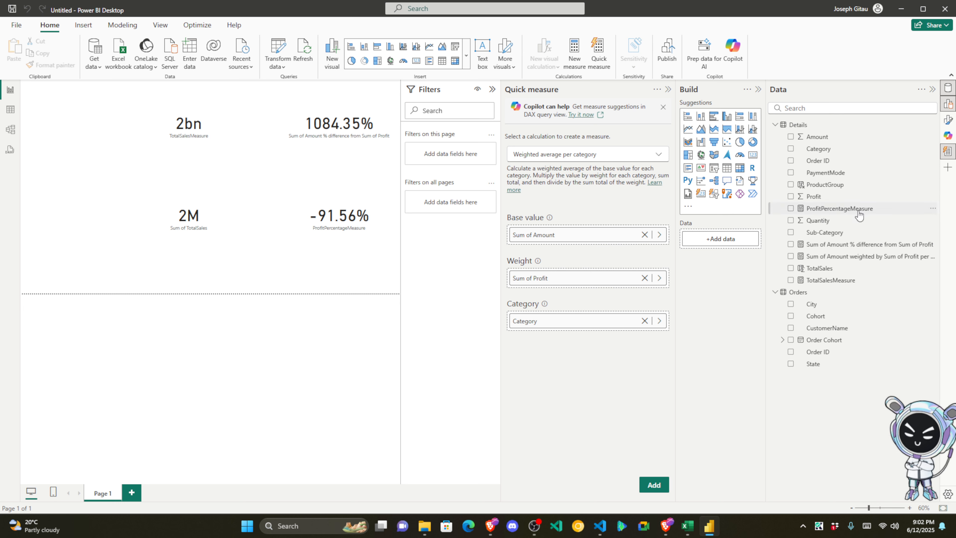
Step: Drop the weighted measure onto the Sum of TotalSales card, move that card, then delete it
left_click_drag(859, 257, 109, 253)
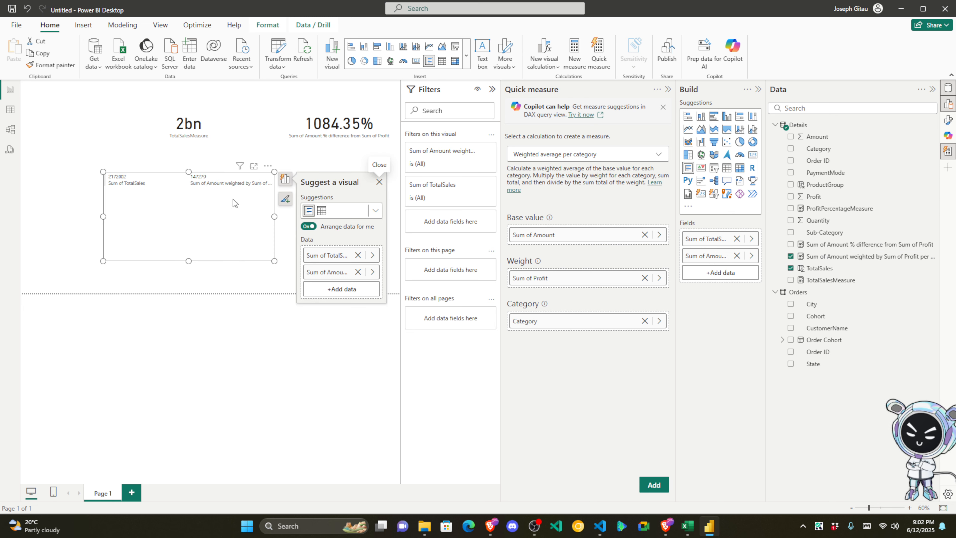
left_click_drag(215, 229, 154, 256)
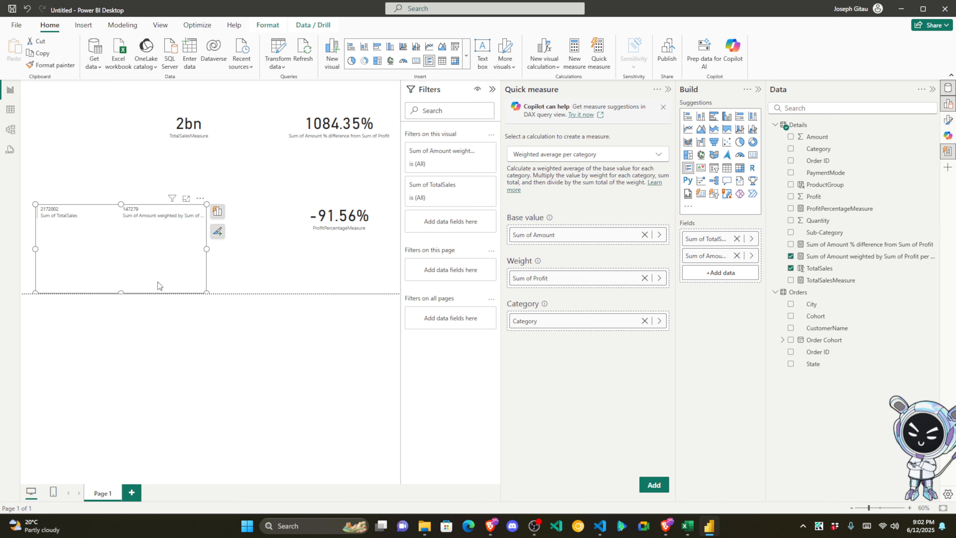
key("Delete")
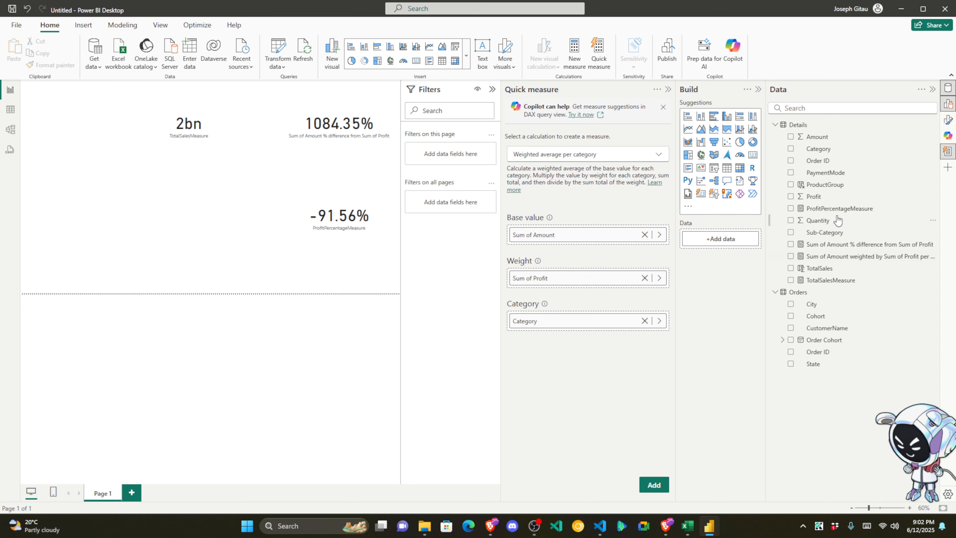
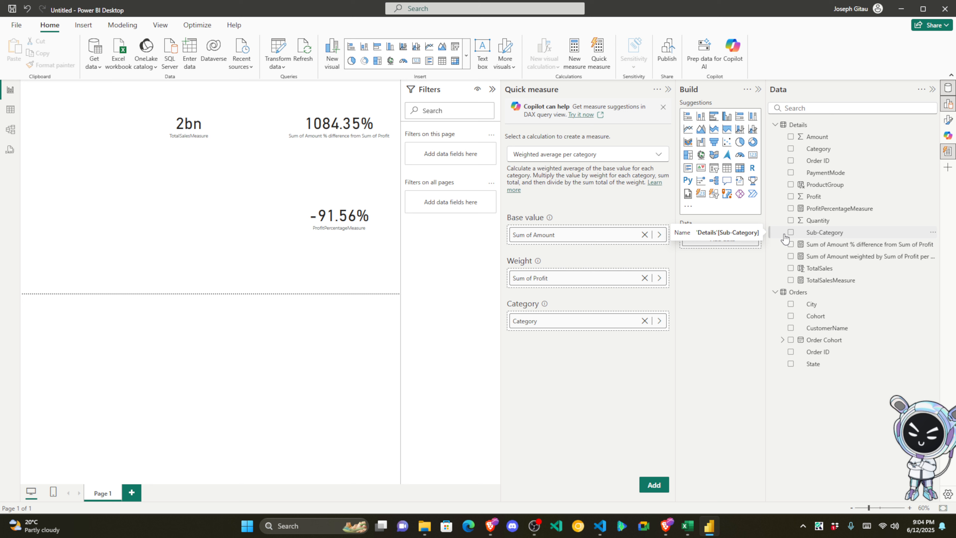
Step: Switch to the DAX query view showing an empty Query 1, after a brief detour to the report
left_click(10, 151)
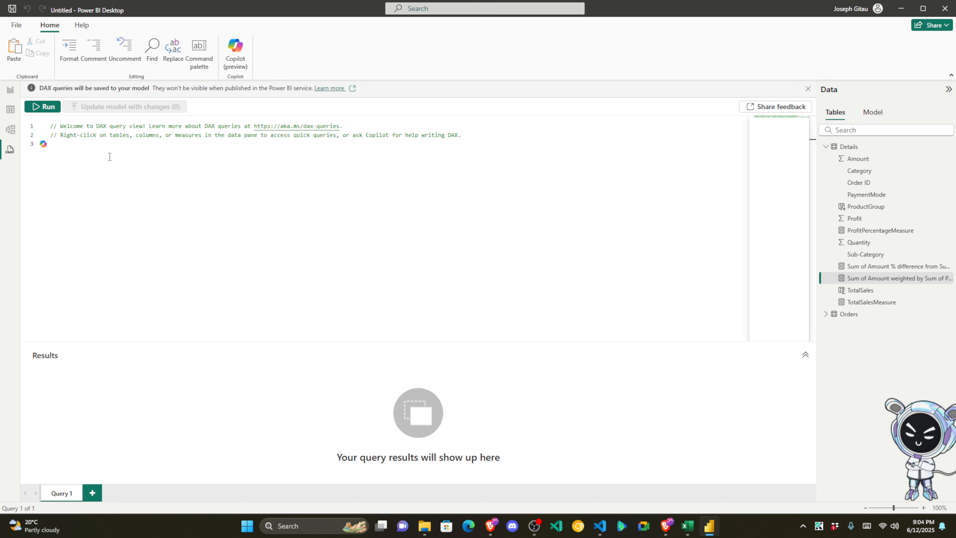
left_click(10, 89)
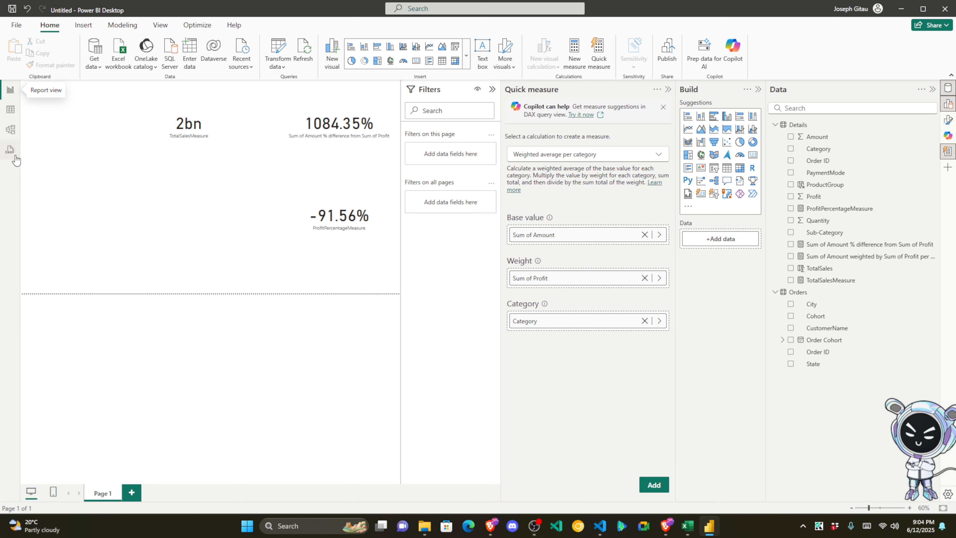
left_click(10, 150)
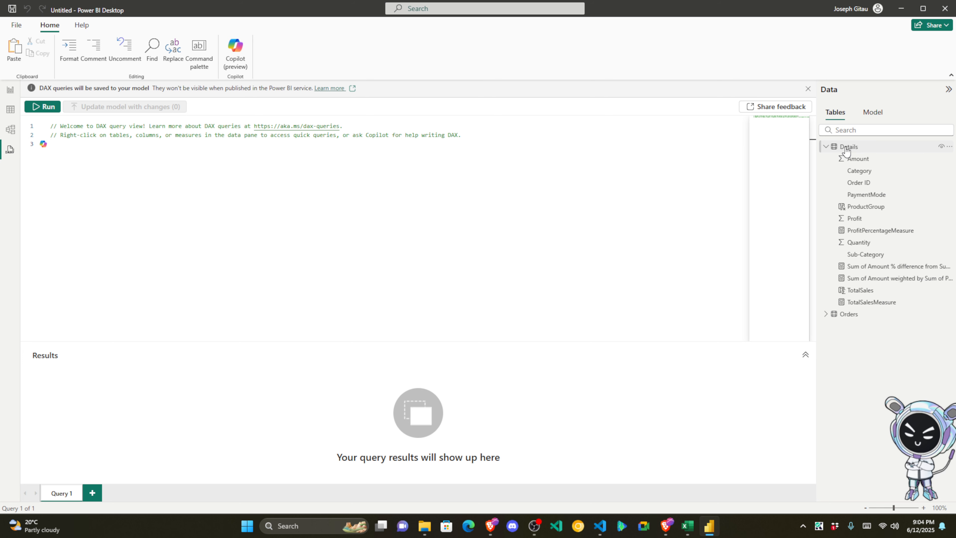
Step: Generate a Define new measure quick query for Details and rename the measure to ProfitPercentageMeasure
left_click(950, 148)
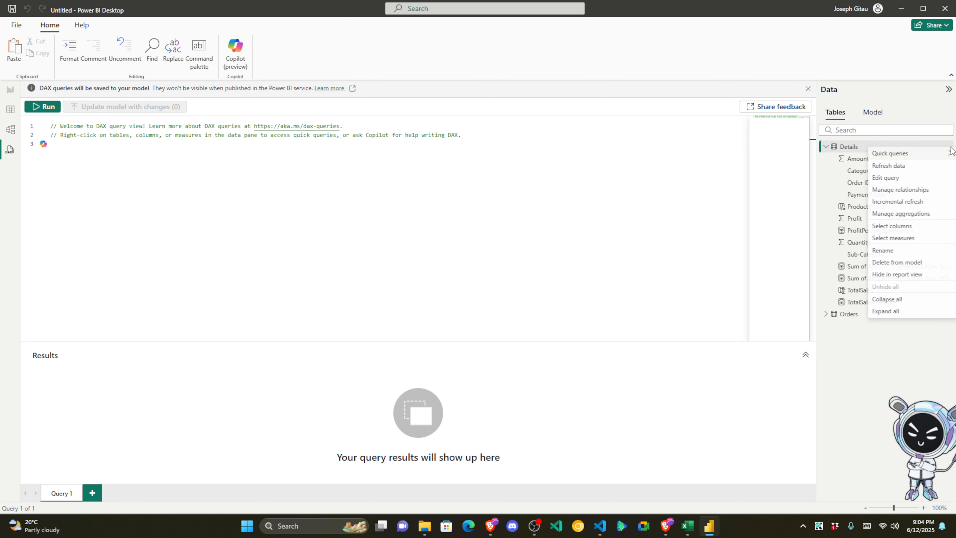
mouse_move(947, 155)
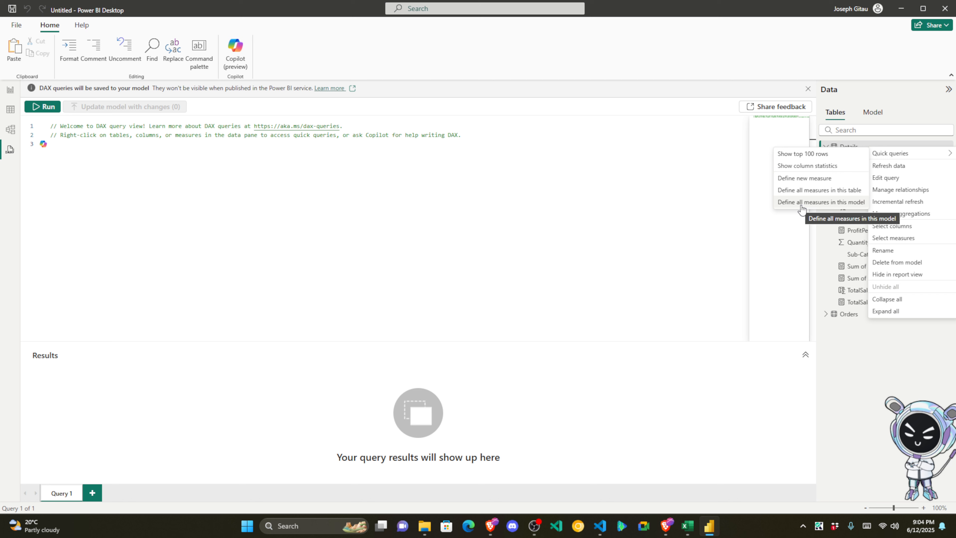
left_click(810, 185)
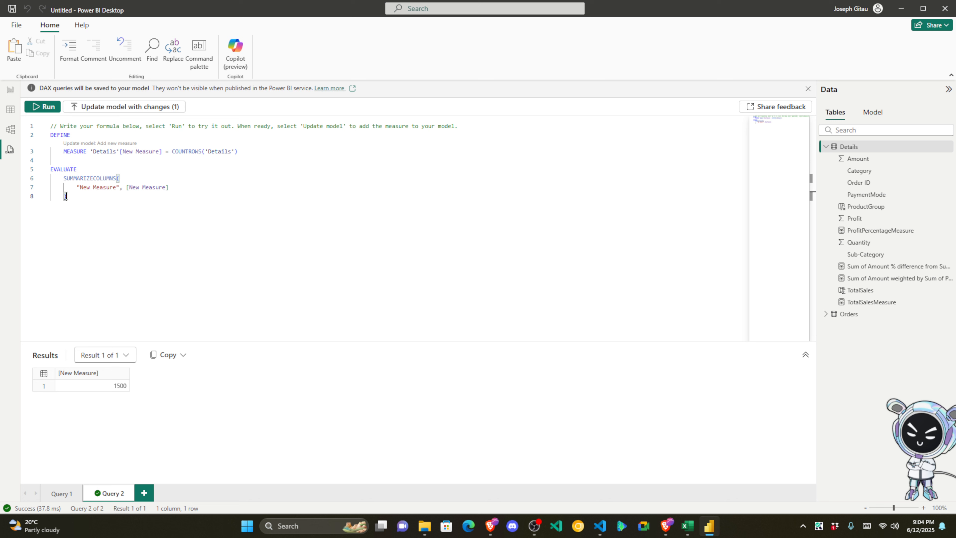
left_click_drag(67, 196, 48, 136)
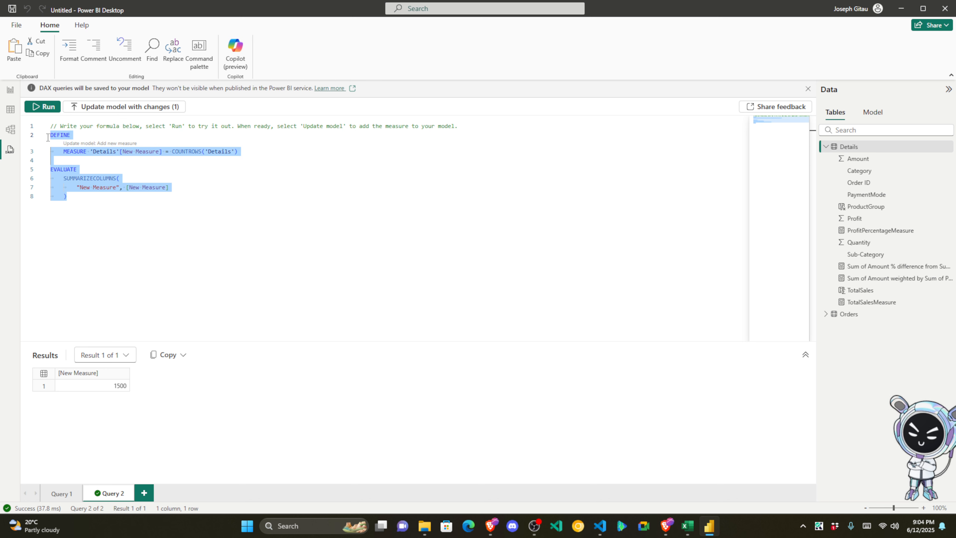
left_click(60, 136)
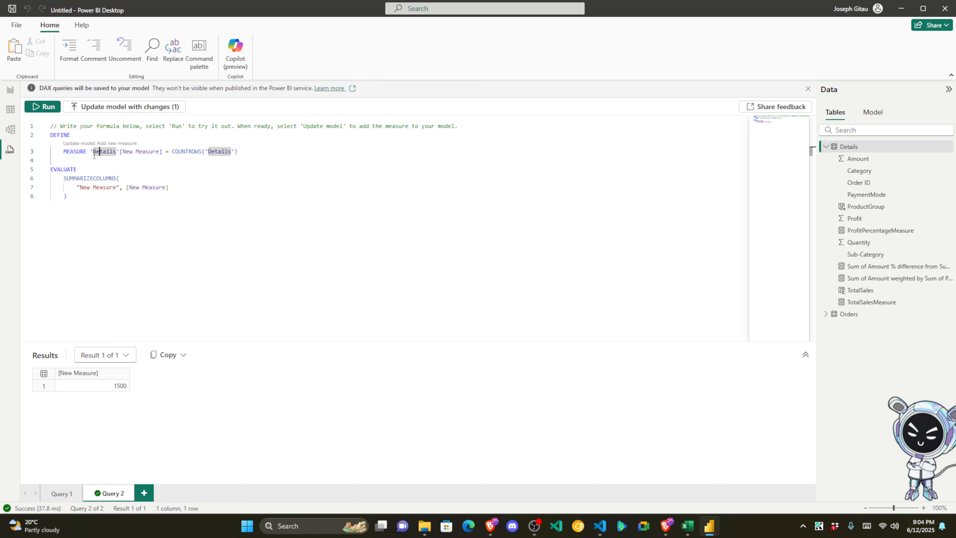
left_click_drag(50, 136, 238, 151)
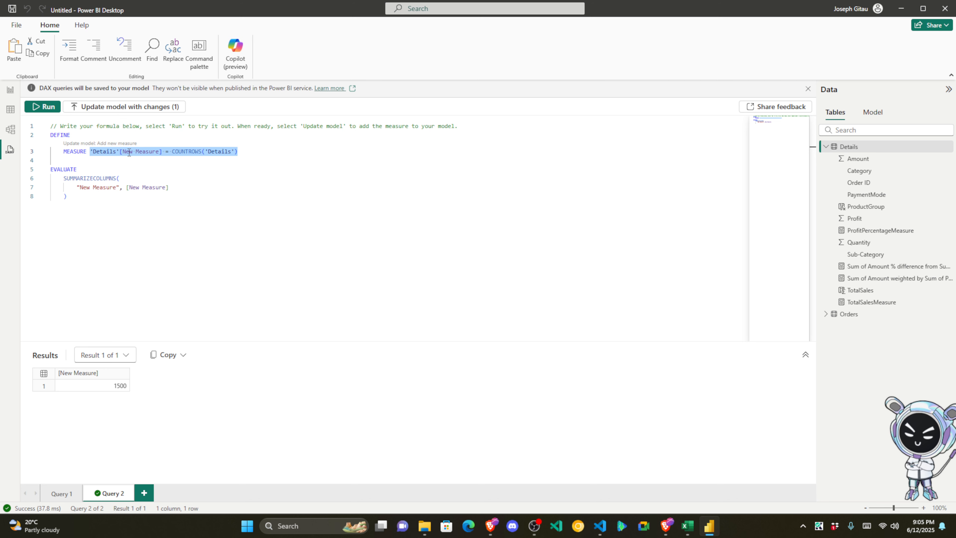
left_click_drag(123, 152, 159, 151)
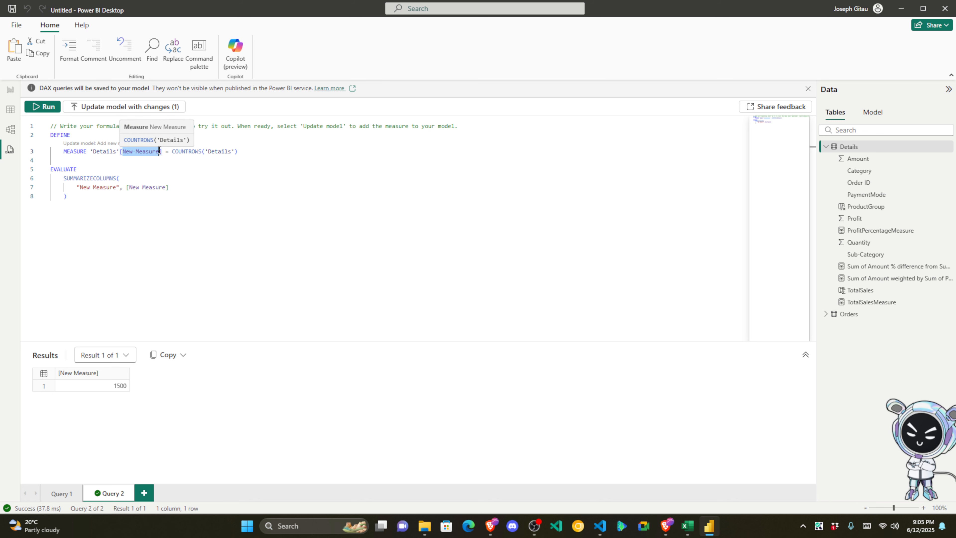
type("pro")
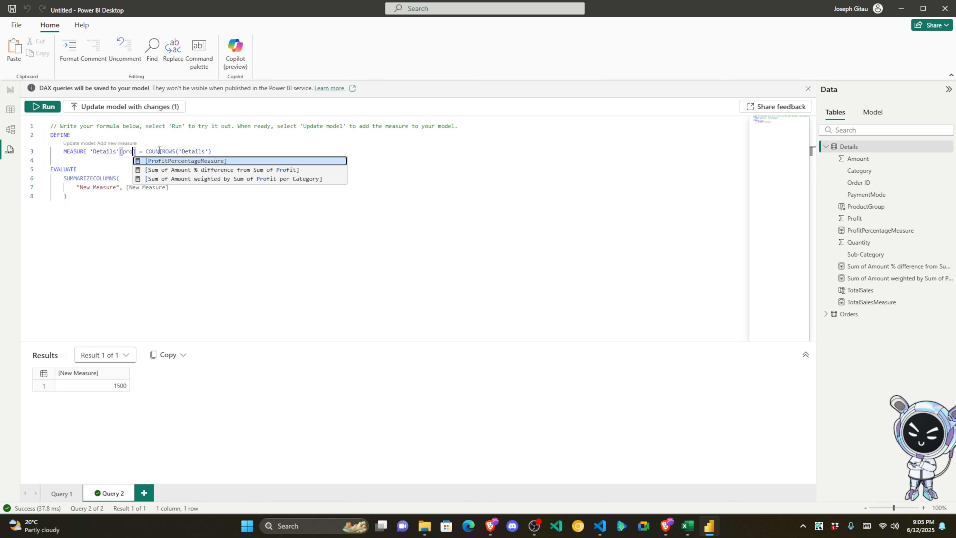
key("Tab")
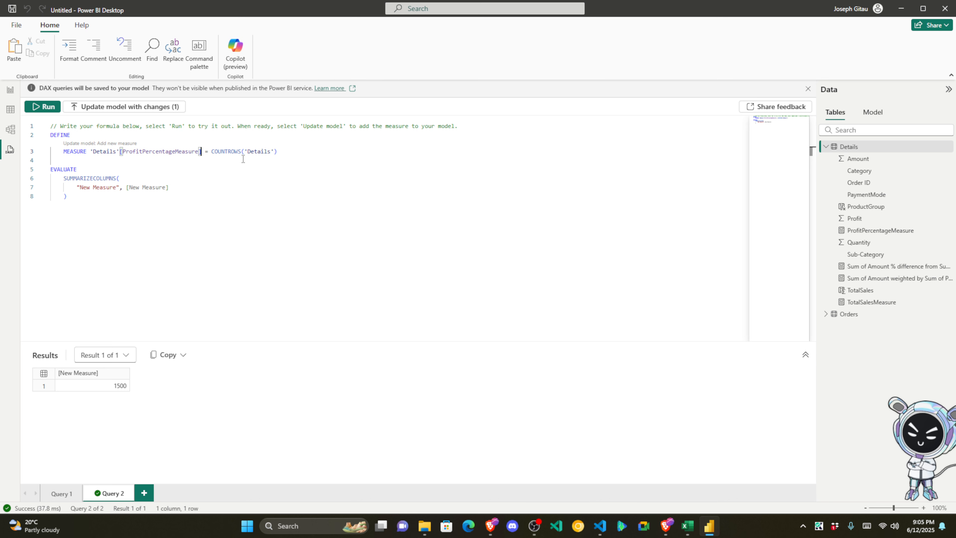
Step: Review the COUNTROWS expression and EVALUATE block, then delete all the query code
left_click_drag(277, 151, 99, 151)
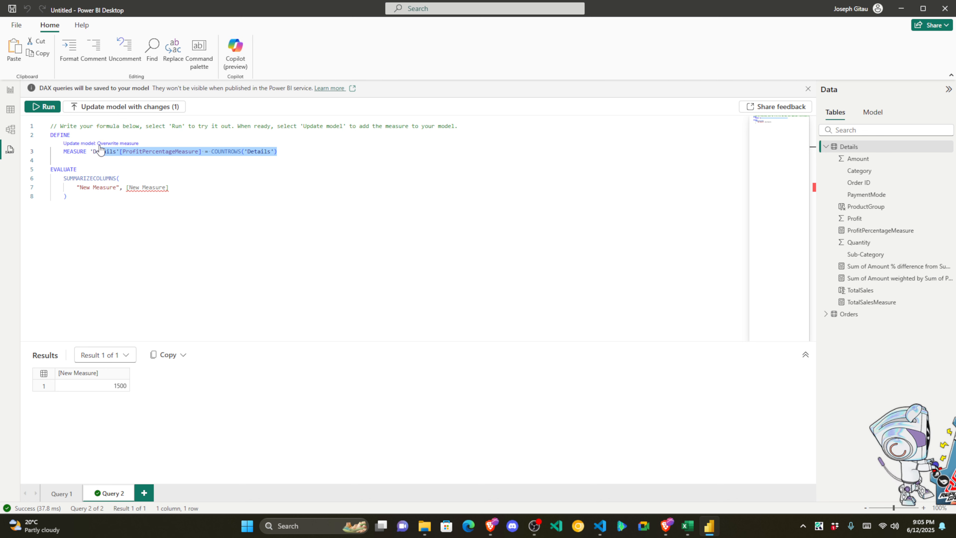
left_click_drag(277, 151, 123, 147)
left_click(166, 150)
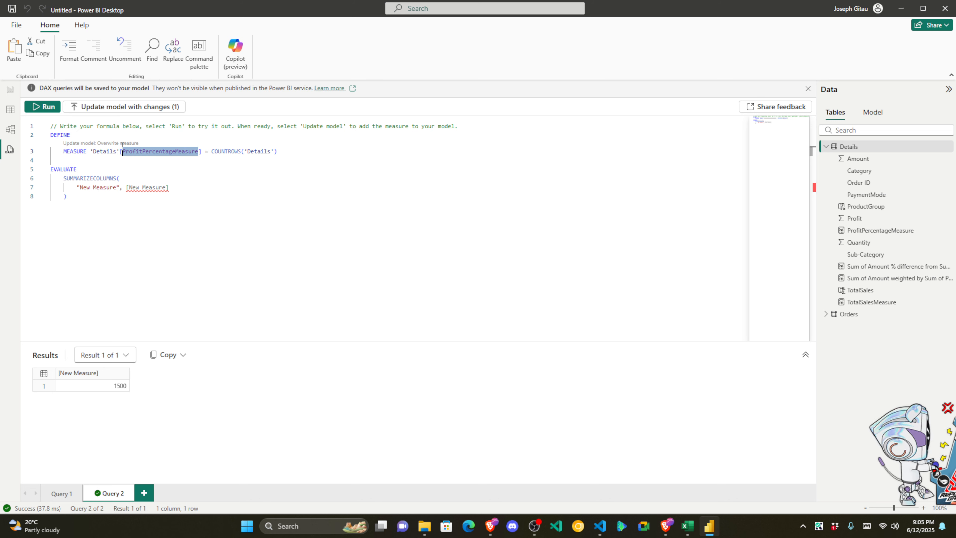
left_click(93, 187)
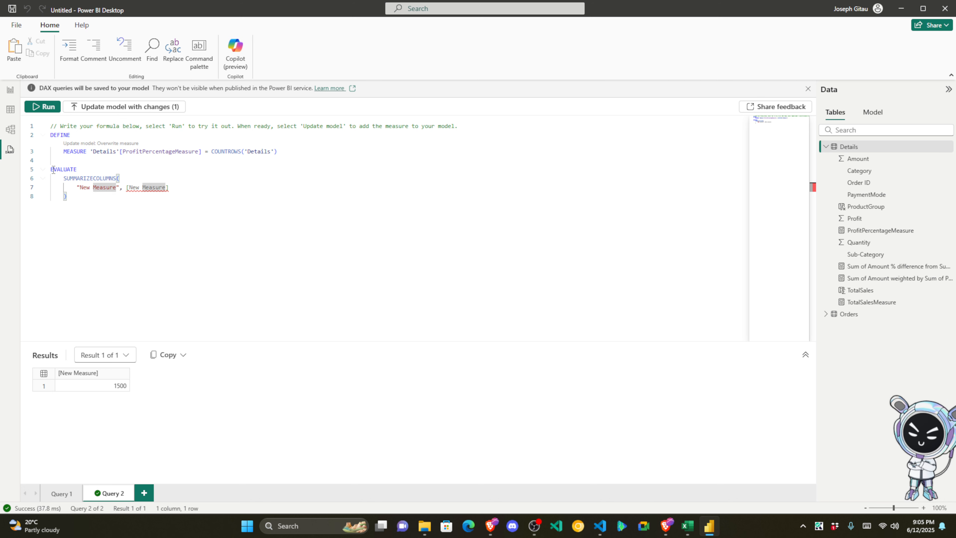
mouse_move(51, 169)
left_mouse_down()
mouse_move(77, 169)
mouse_move(75, 197)
mouse_move(52, 160)
left_mouse_up()
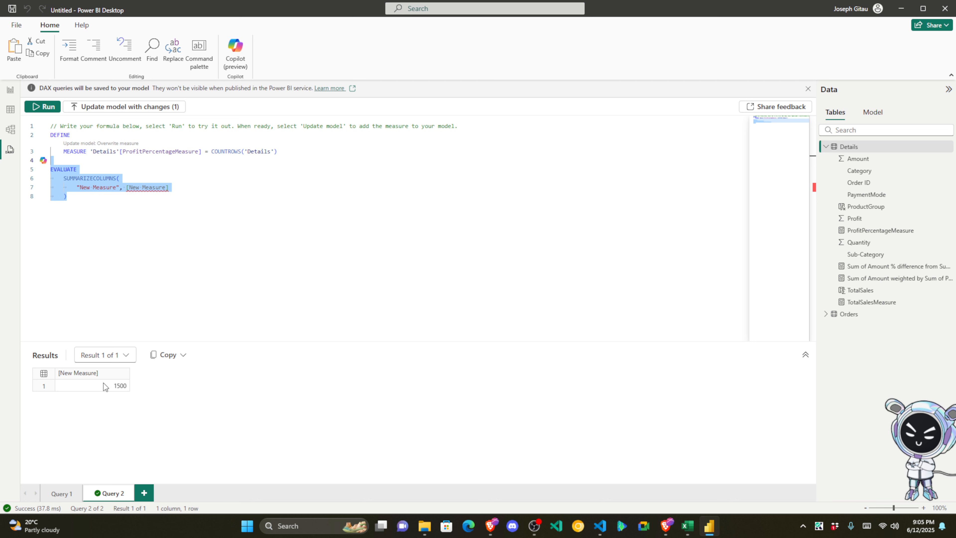
left_click(107, 206)
left_click_drag(62, 180, 165, 194)
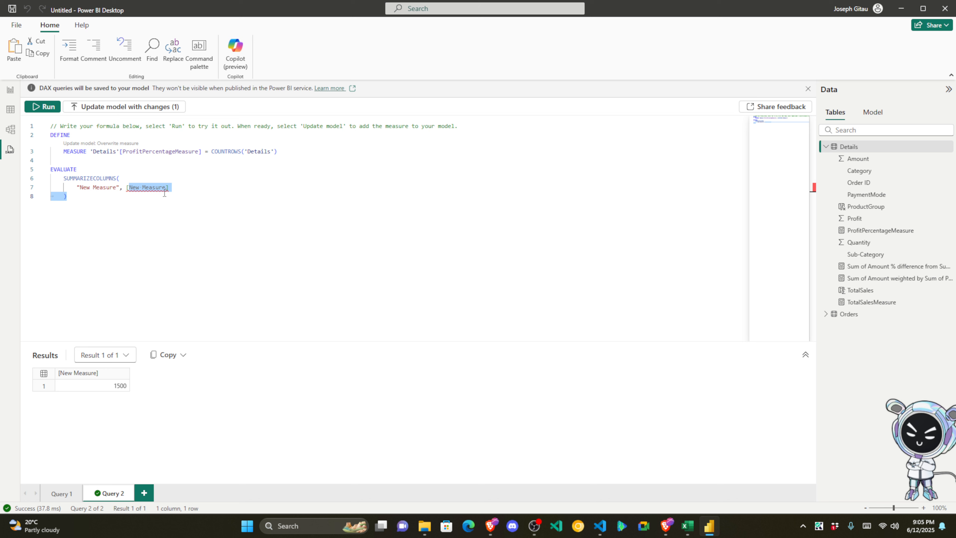
left_click(119, 206)
key("ctrl+a")
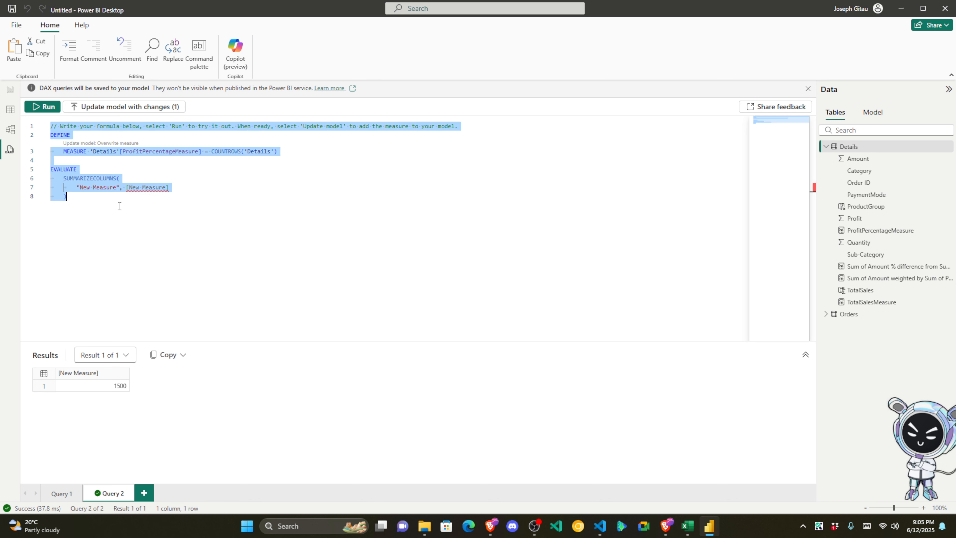
key("Delete")
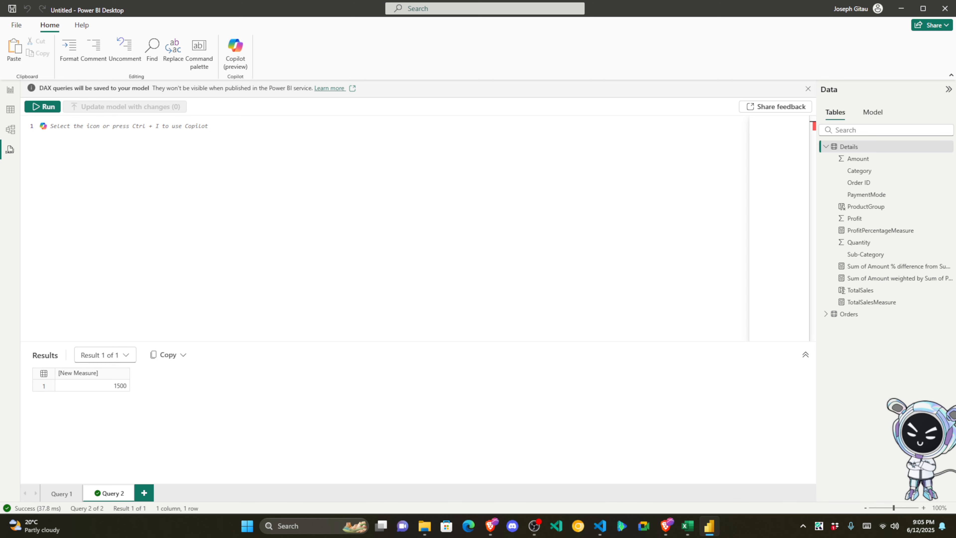
Step: Generate a Query 3 that defines all the Details measures via Quick queries
left_click(10, 90)
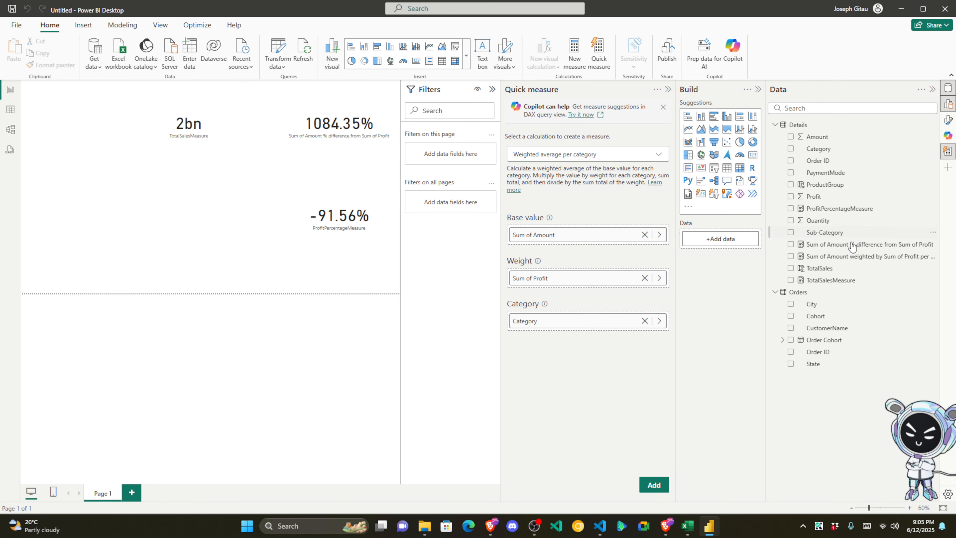
left_click(10, 150)
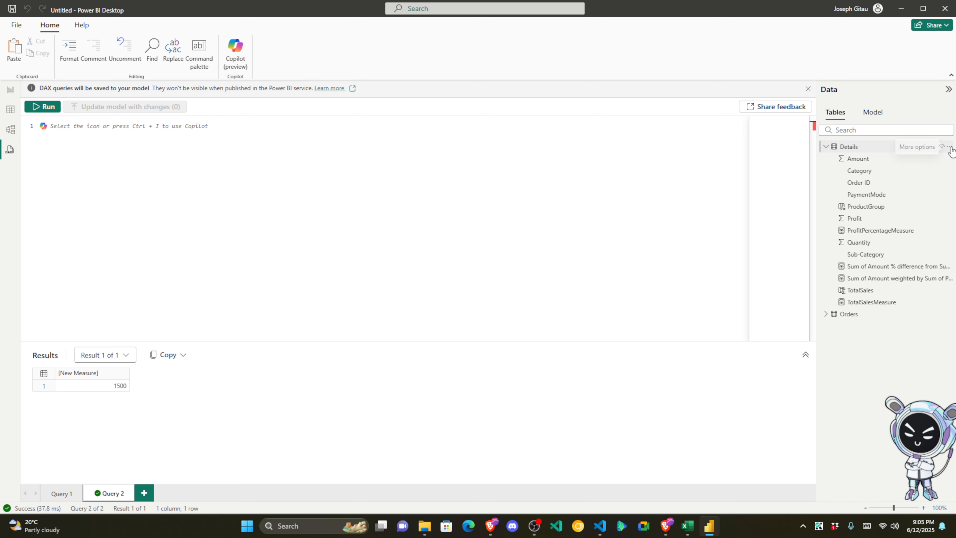
left_click(951, 148)
mouse_move(913, 154)
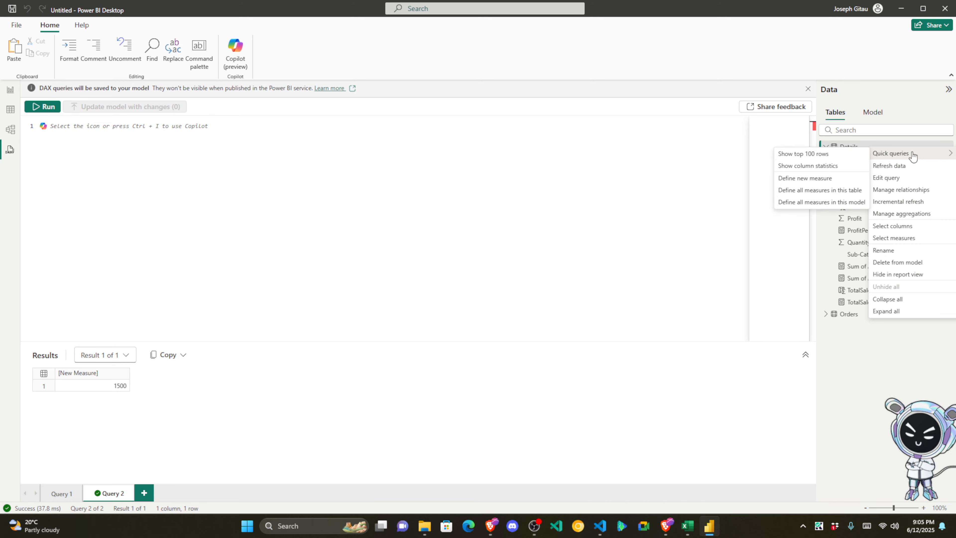
left_click(803, 190)
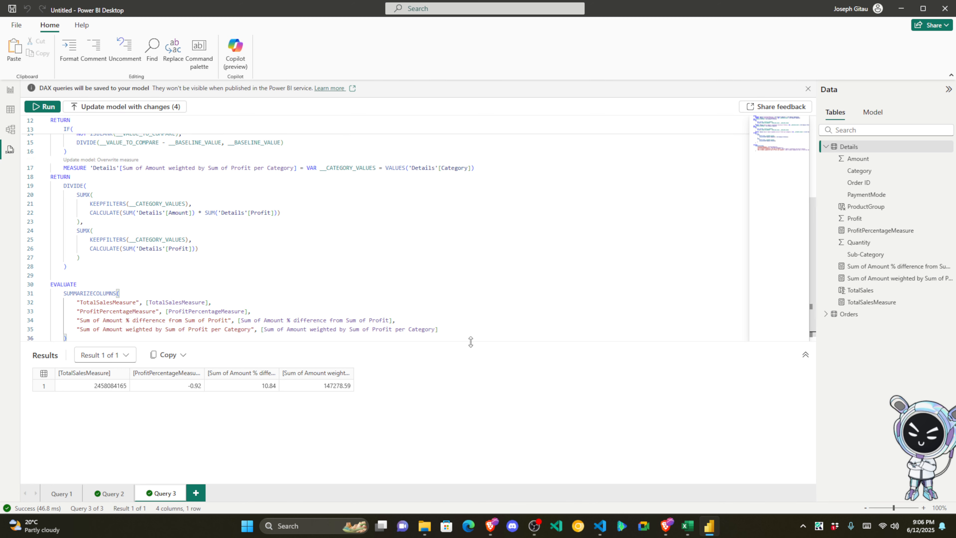
Step: Review the result column labels for each measure, then scroll back to the top of the code
left_click_drag(471, 341, 471, 407)
scroll(160, 200, "up", 3)
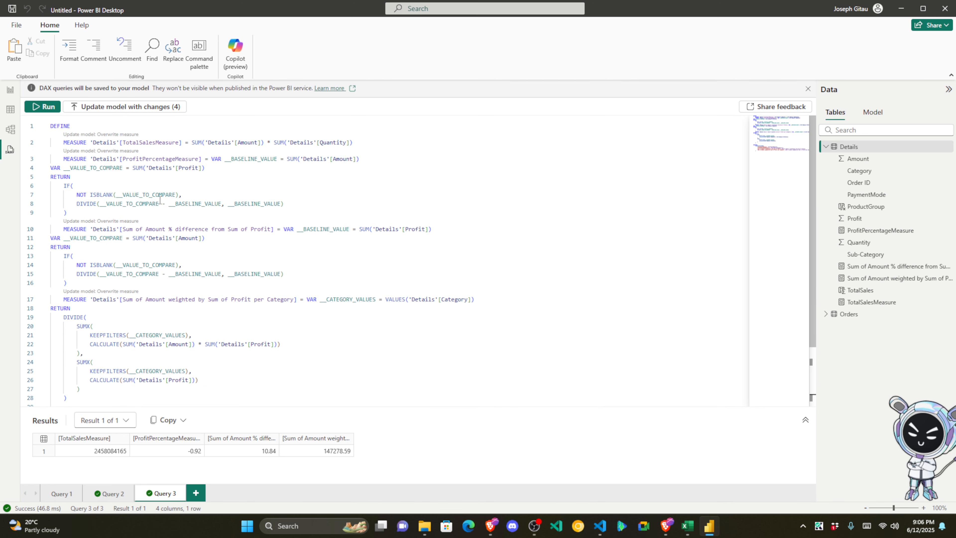
scroll(201, 231, "down", 2)
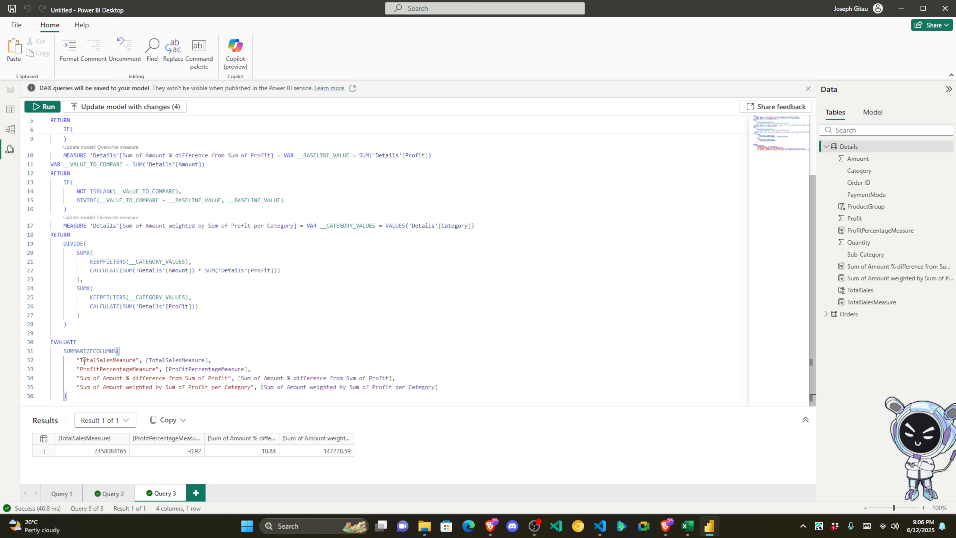
left_click_drag(80, 360, 139, 360)
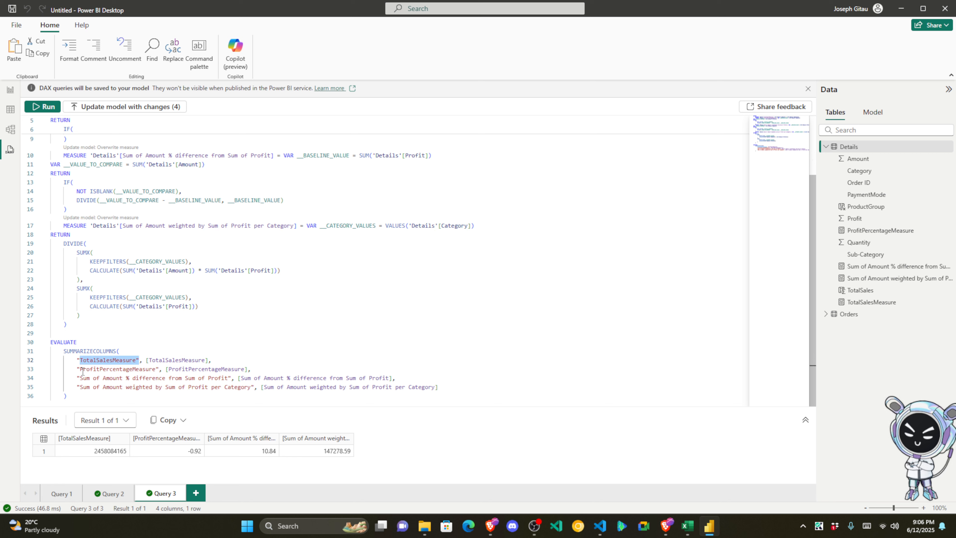
left_click_drag(81, 370, 156, 368)
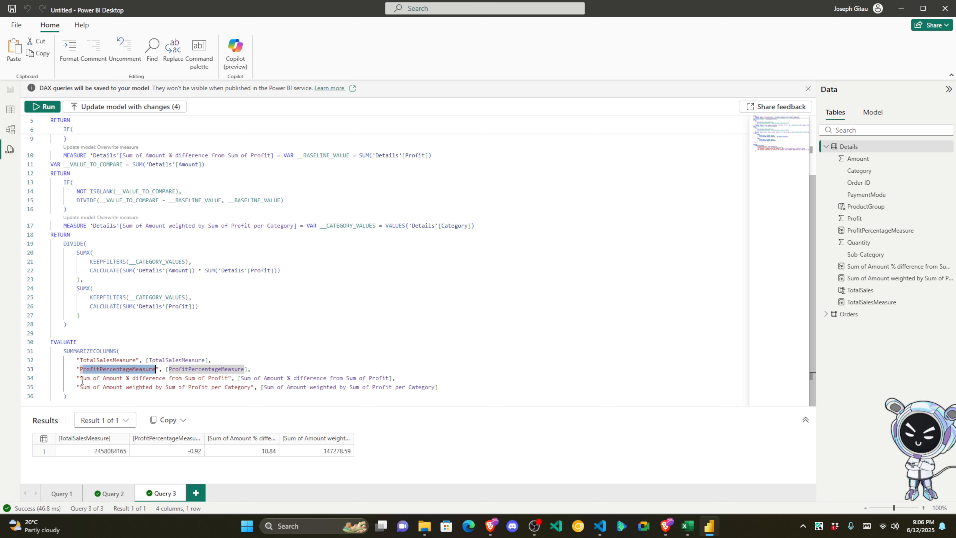
left_click_drag(81, 377, 231, 378)
left_click(123, 378)
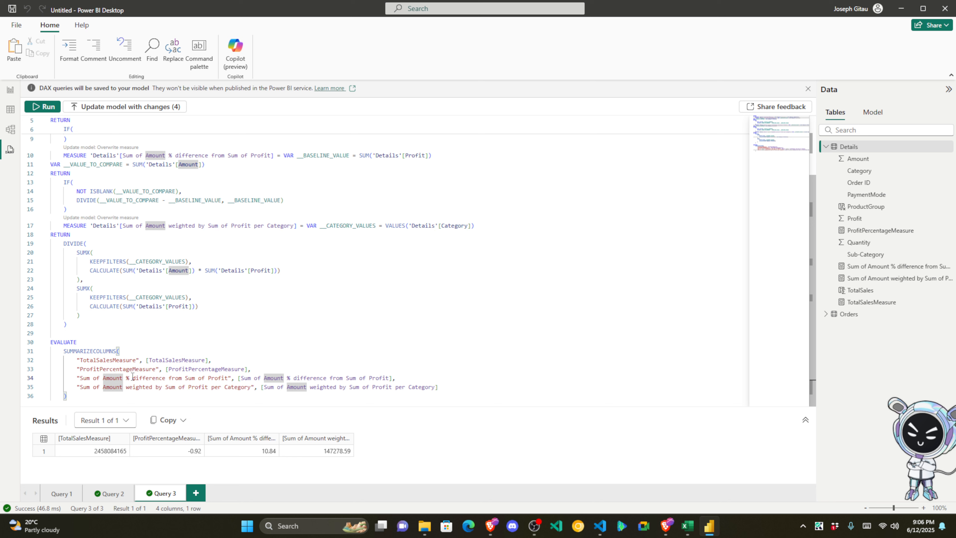
left_click_drag(132, 377, 79, 377)
left_click(191, 377)
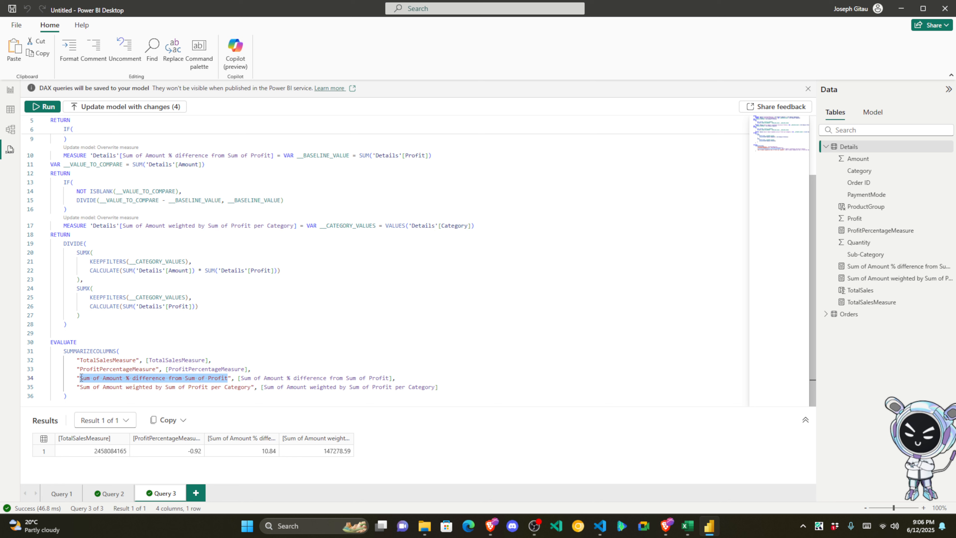
scroll(184, 166, "up", 2)
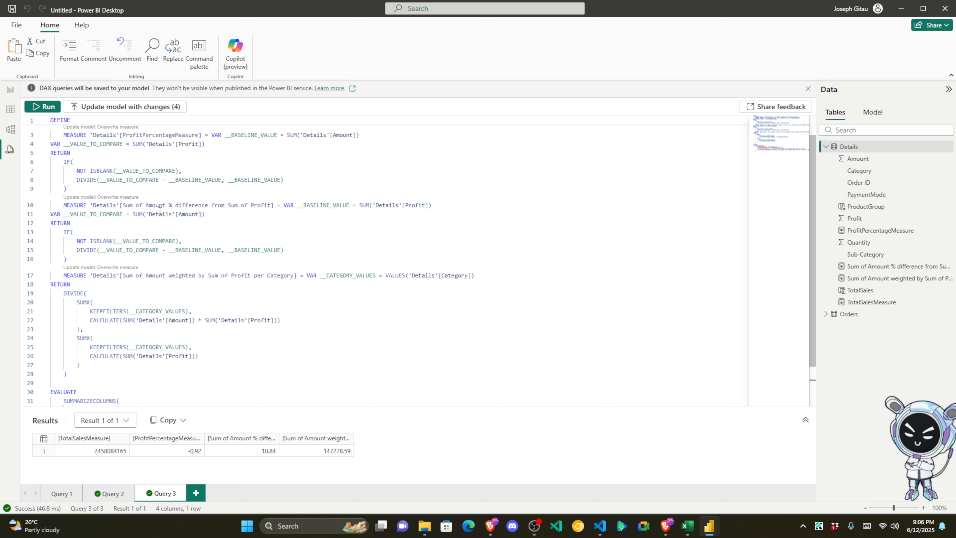
scroll(147, 208, "up", 1)
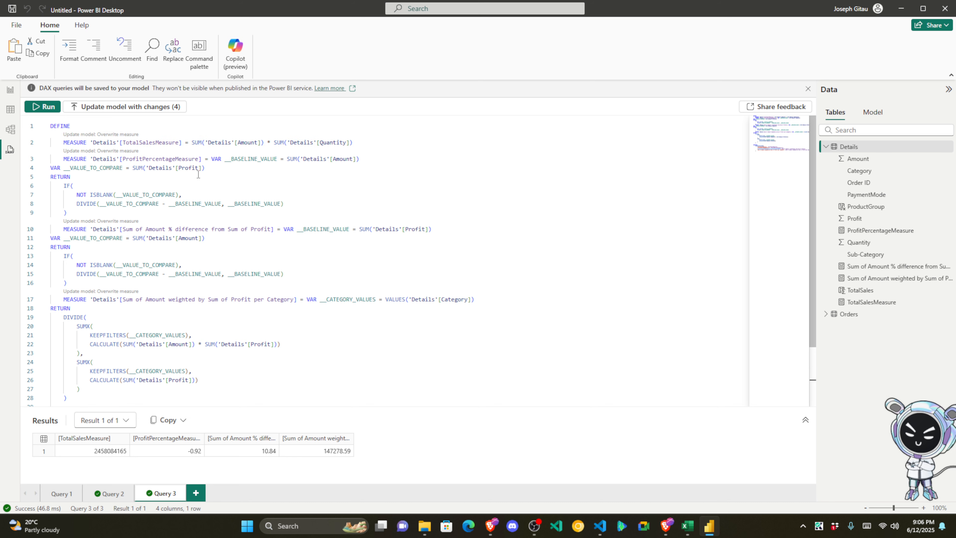
Step: Examine the Amount and Quantity sums in TotalSalesMeasure on line 2
mouse_move(128, 144)
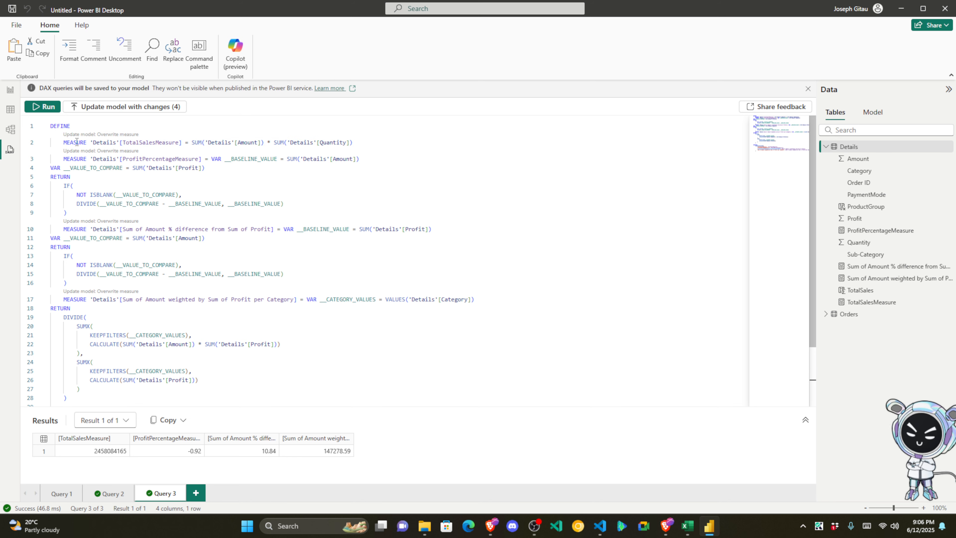
left_click_drag(93, 143, 127, 143)
left_click(159, 141)
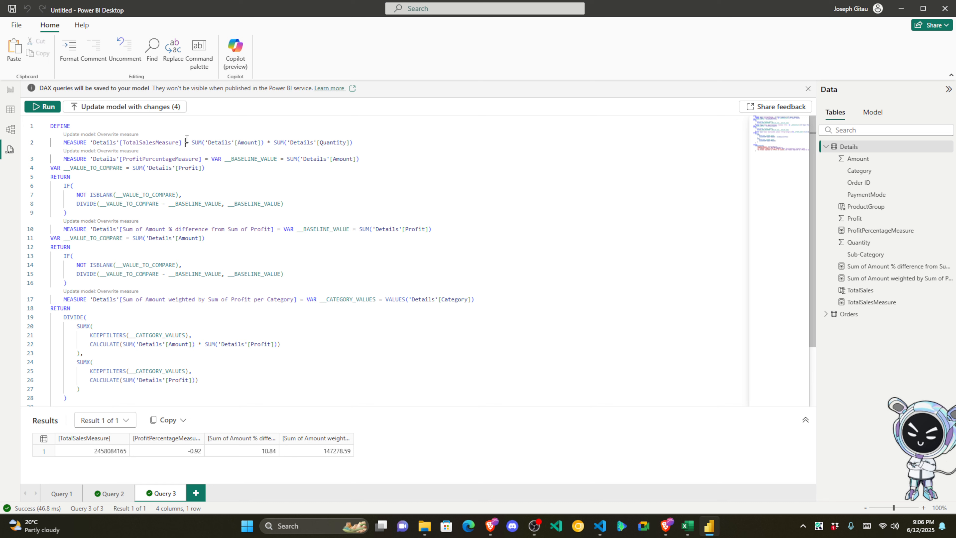
left_click(205, 142)
left_click_drag(210, 143, 262, 142)
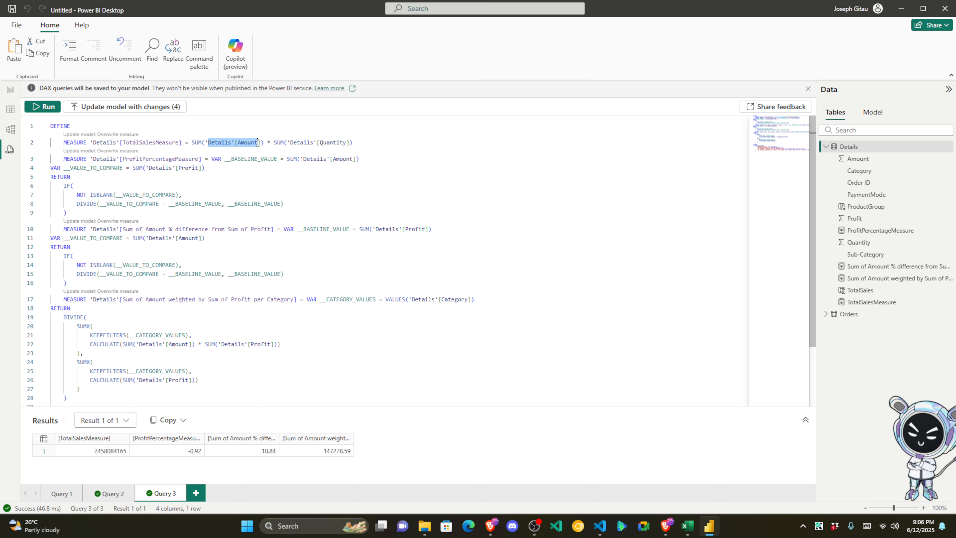
left_click(258, 142)
left_click(297, 142)
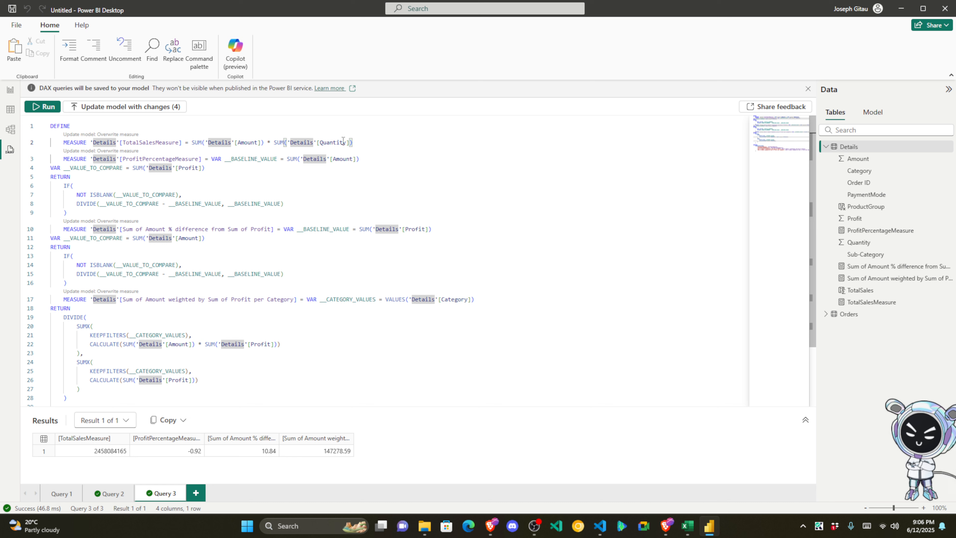
left_click(352, 142)
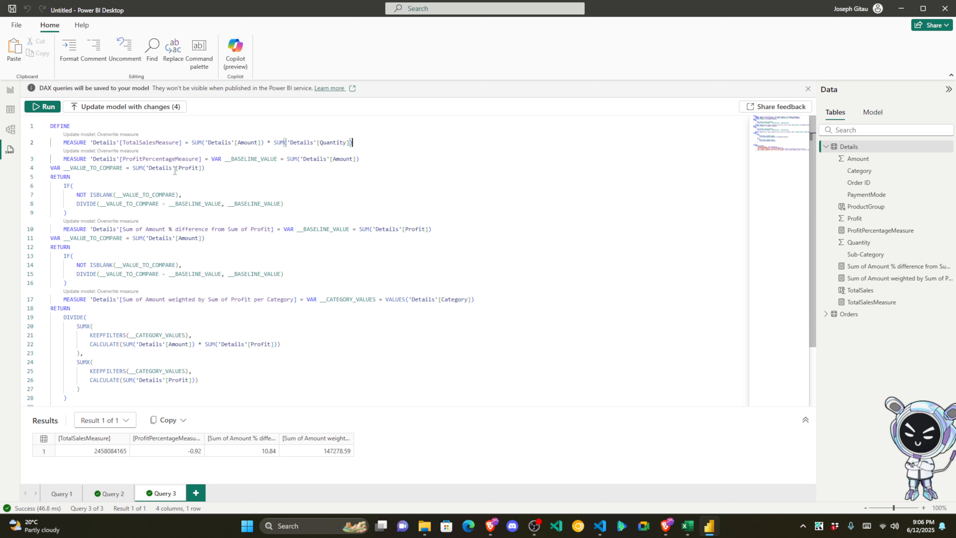
left_click_drag(205, 168, 77, 168)
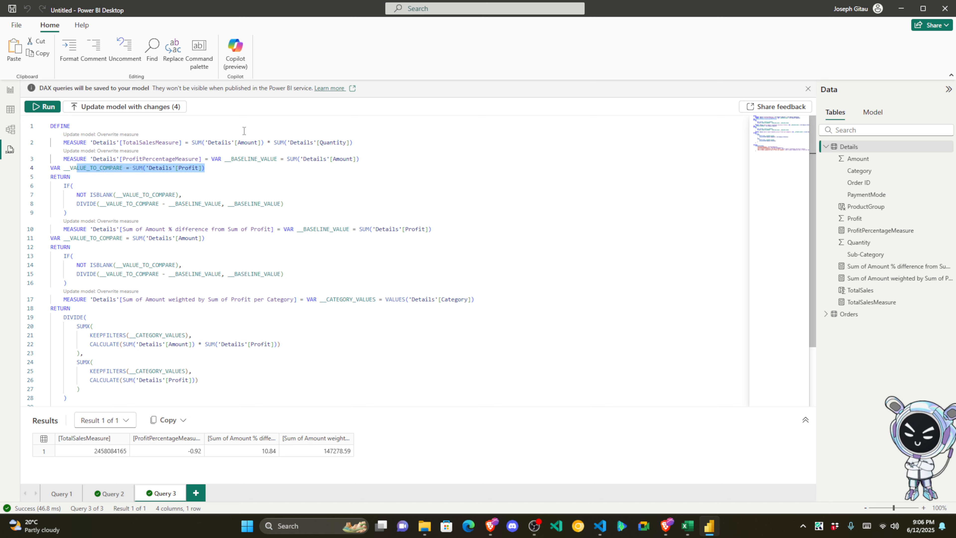
left_click(258, 142)
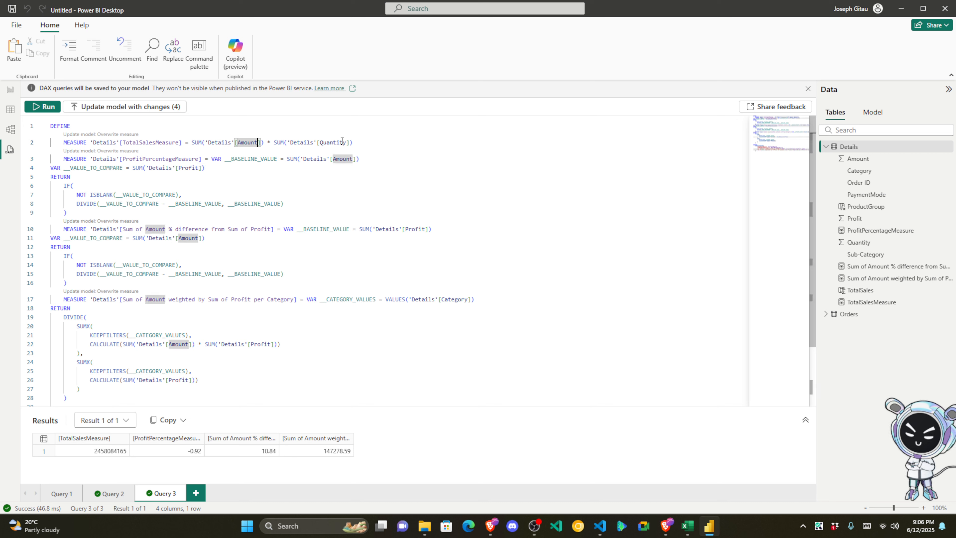
Step: Replace 'Details'[Quantity] with 'Details'[Profit] in TotalSalesMeasure, then select the whole query
left_click_drag(347, 142, 321, 142)
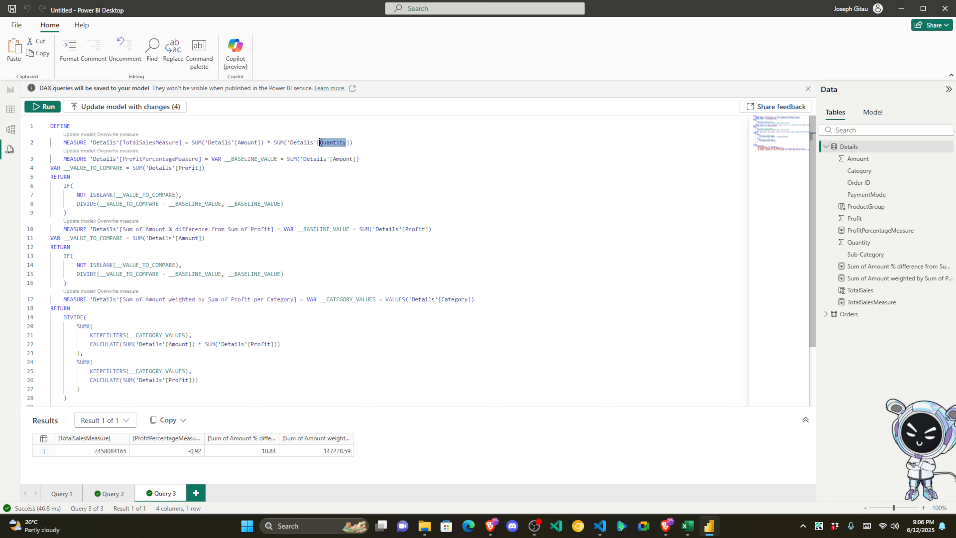
type("Prifut")
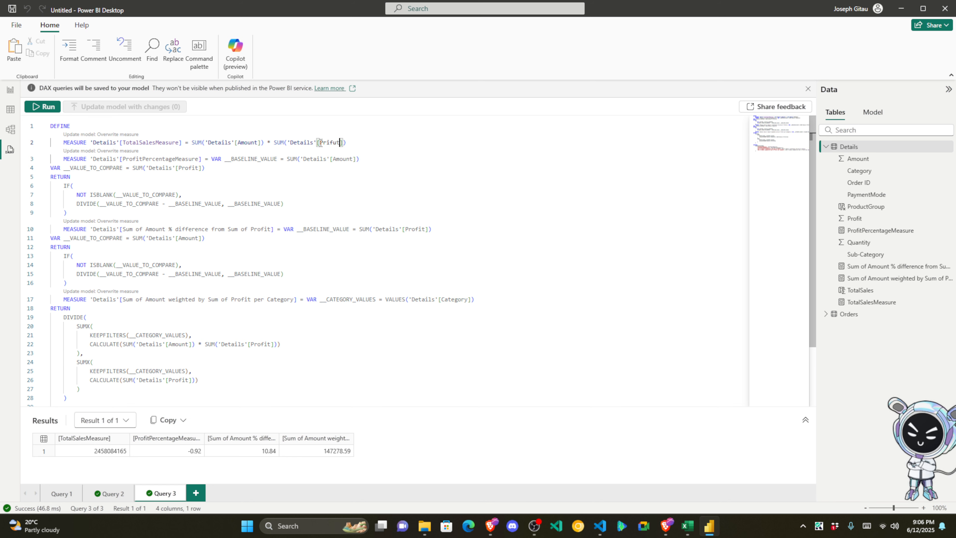
key("BackSpace")
key("BackSpace")
key("BackSpace")
key("BackSpace")
type("ofi")
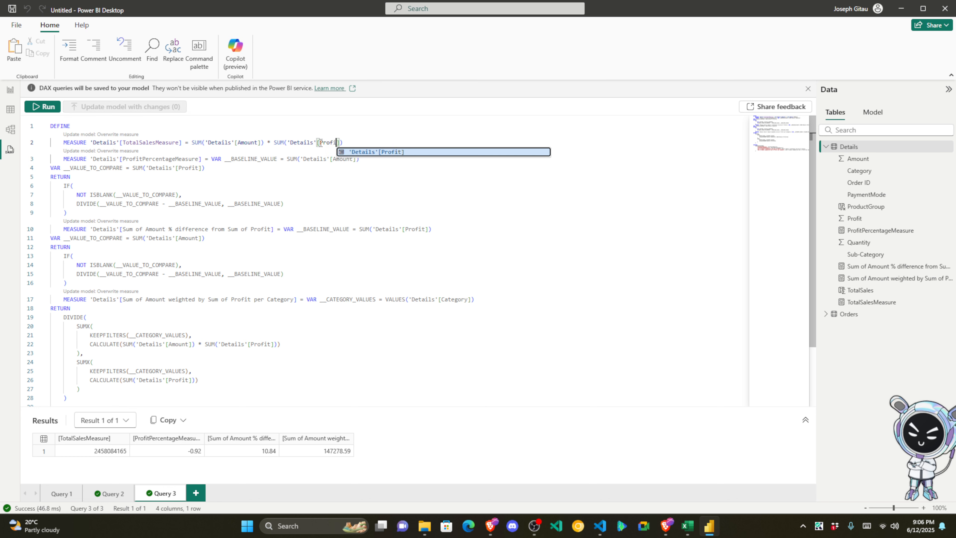
type("t")
key("Right")
key("Right")
key("Right")
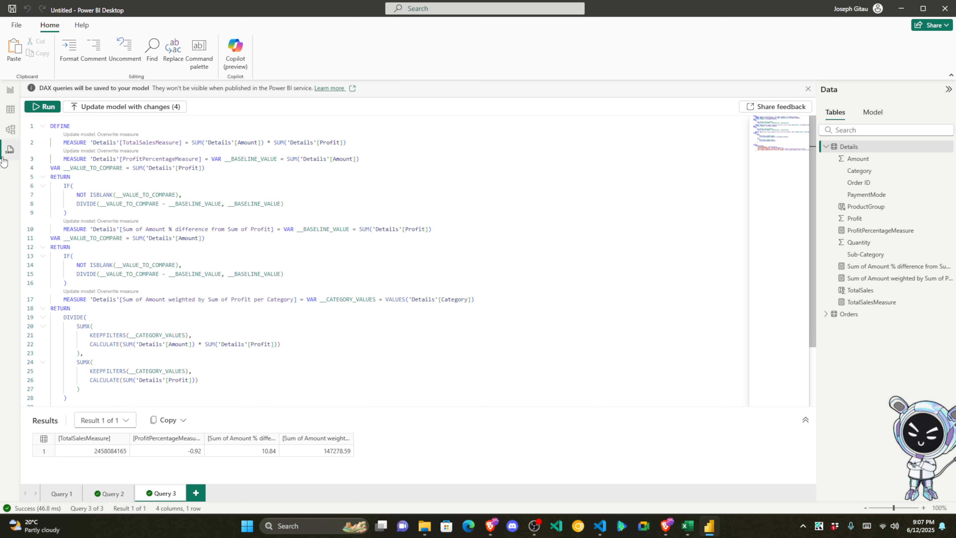
left_click(267, 195)
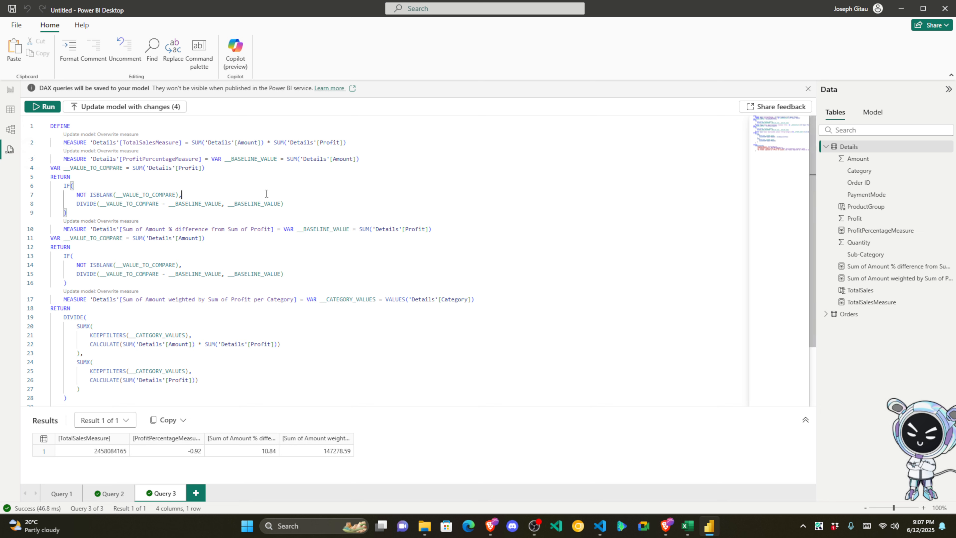
scroll(267, 196, "down", 3)
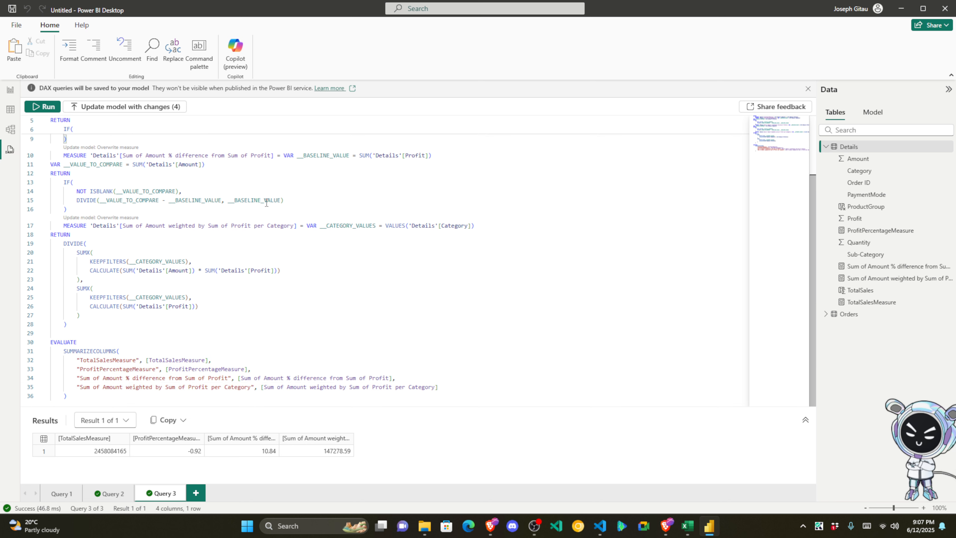
left_click(10, 89)
left_click(10, 149)
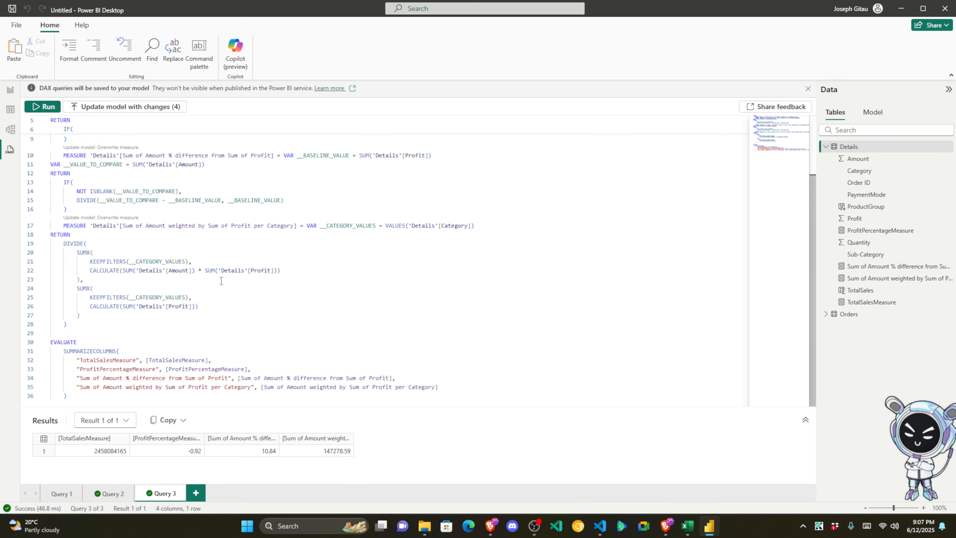
left_click_drag(82, 338, 51, 123)
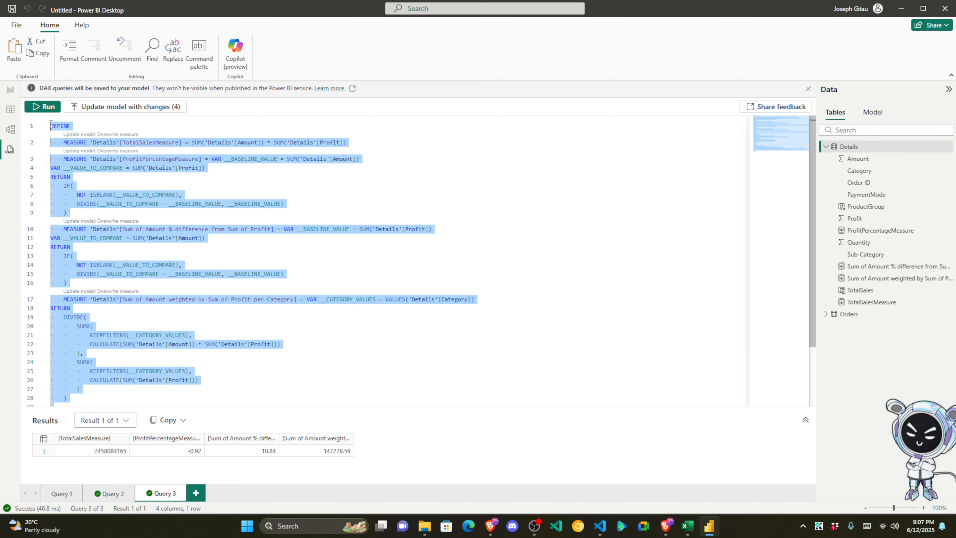
Step: Rename the line 10 measure to sample and its line 34 column label to Sample
left_click(212, 180)
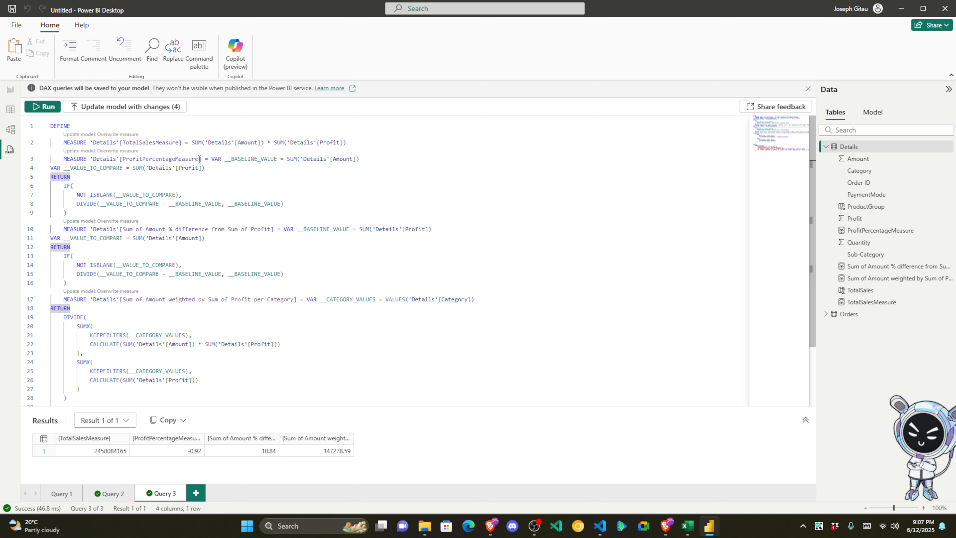
left_click_drag(200, 159, 129, 159)
double_click(129, 158)
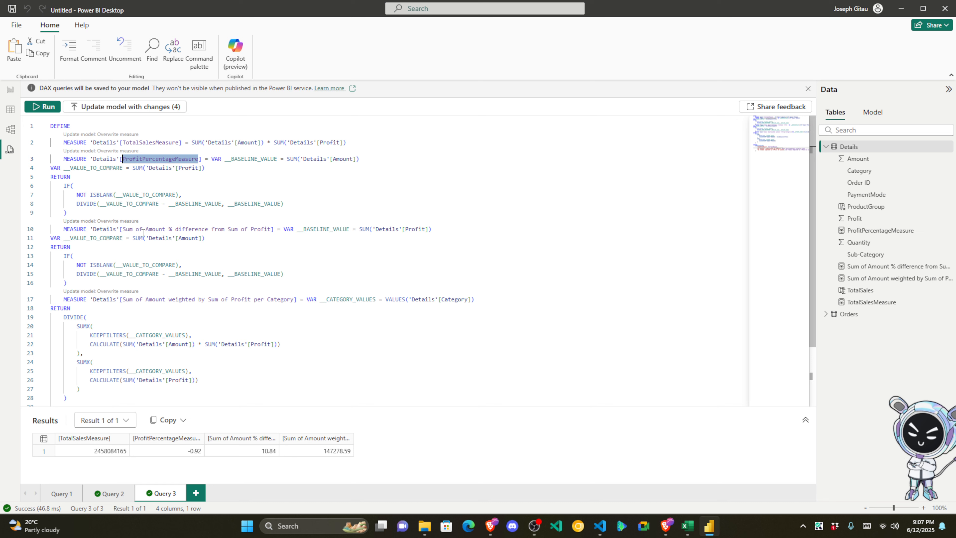
left_click_drag(125, 228, 271, 229)
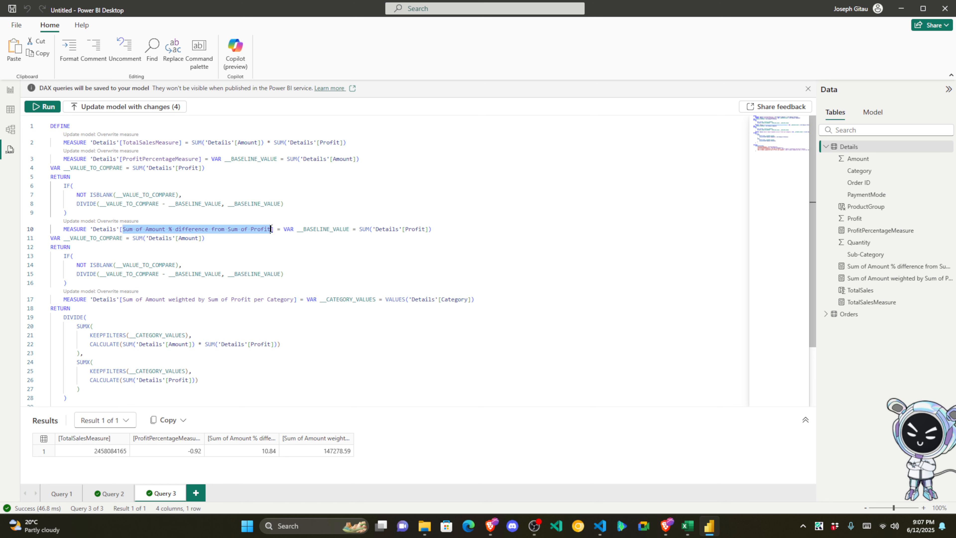
type("sample")
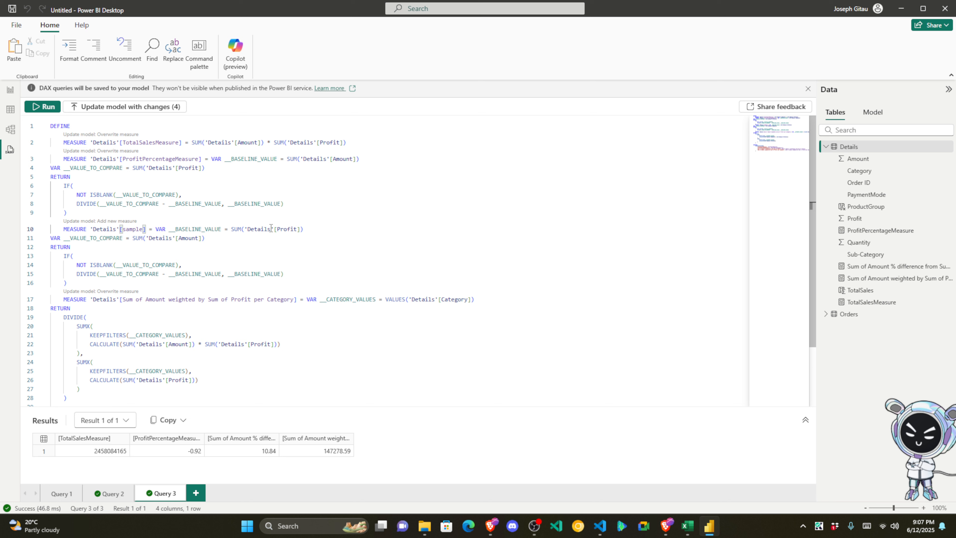
scroll(121, 283, "down", 3)
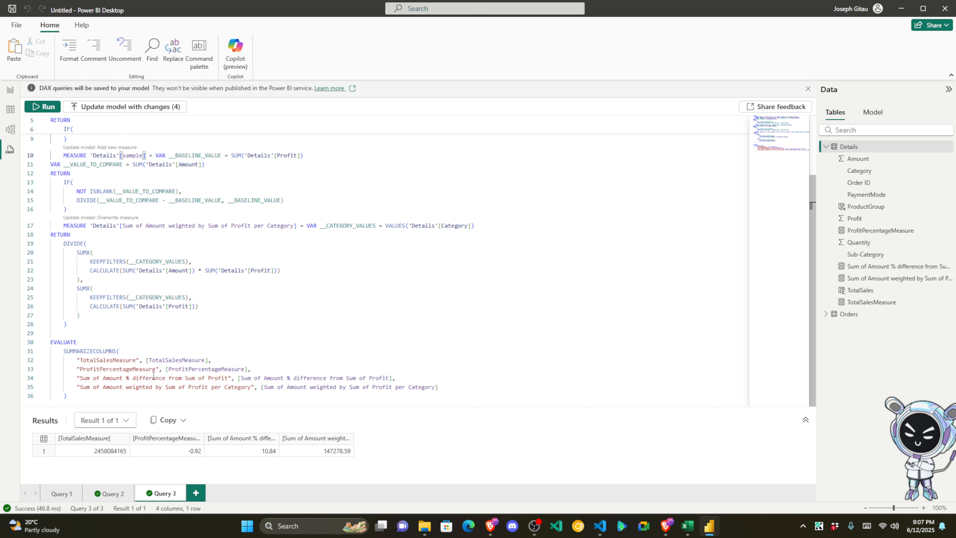
left_click_drag(228, 378, 81, 379)
type("Sample")
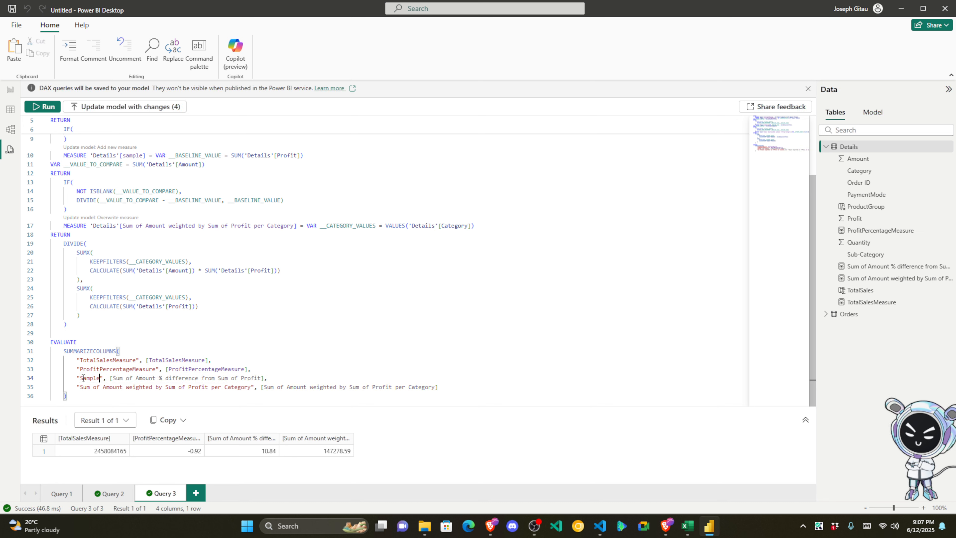
Step: Rename the line 17 measure to SampleTwo and its line 35 column label to SampleTwo
left_click_drag(124, 227, 295, 225)
type("Cate")
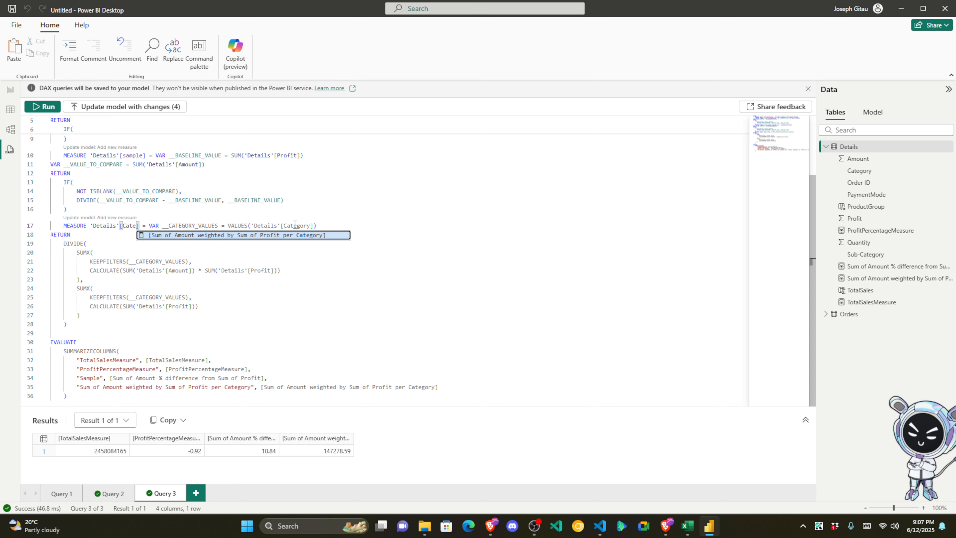
key("BackSpace")
key("BackSpace")
key("BackSpace")
key("BackSpace")
type("Sample")
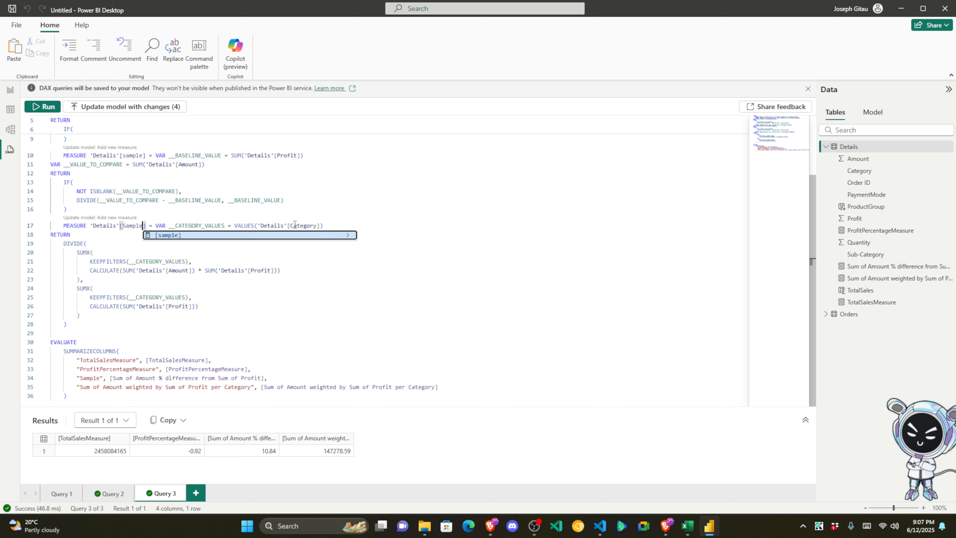
type("Two")
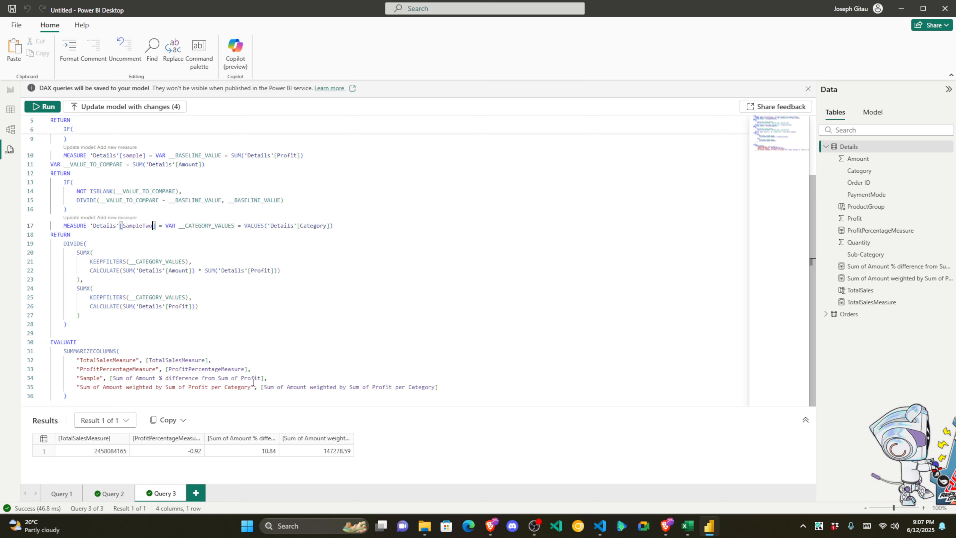
left_click_drag(251, 387, 81, 388)
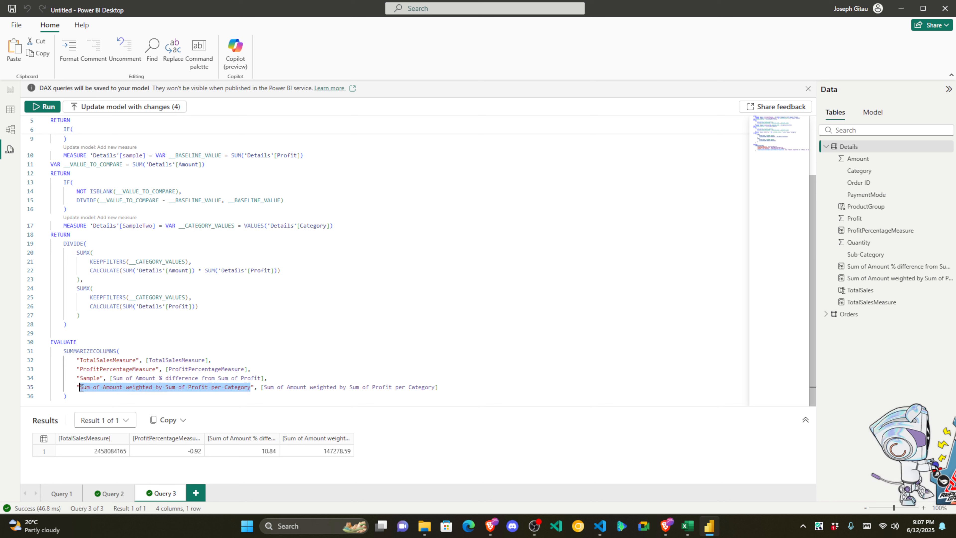
type("Sample")
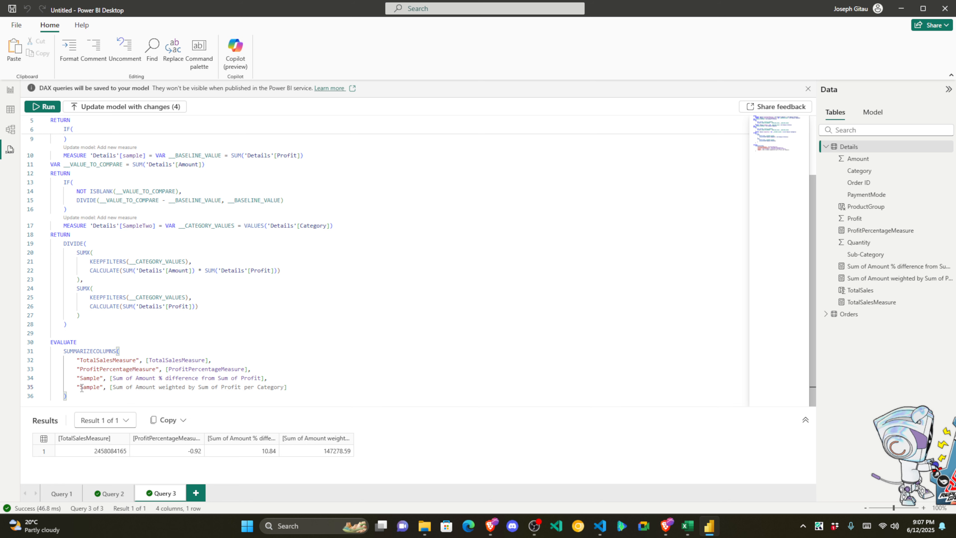
type("Two")
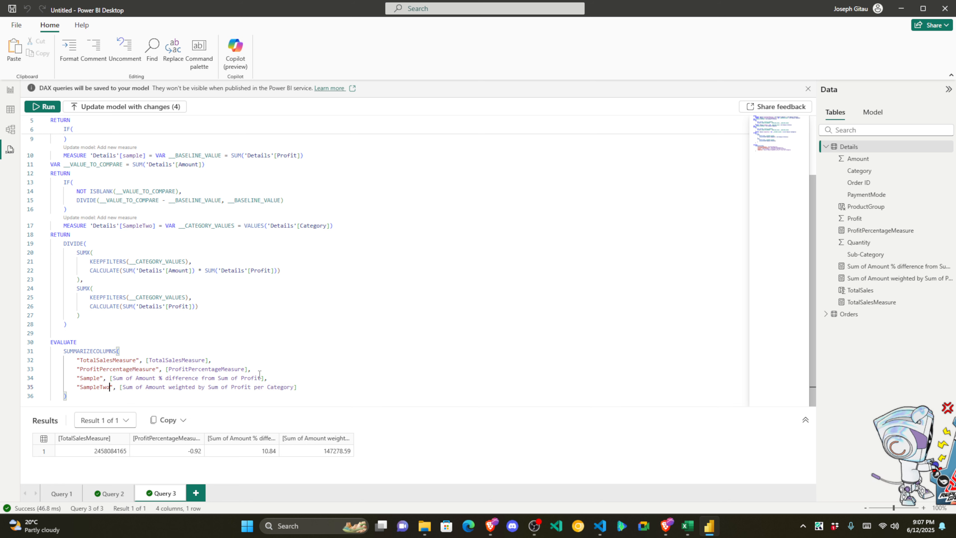
Step: Point lines 34 and 35 at [Sample] and [SampleTwo], then rerun the query
left_click_drag(260, 378, 113, 378)
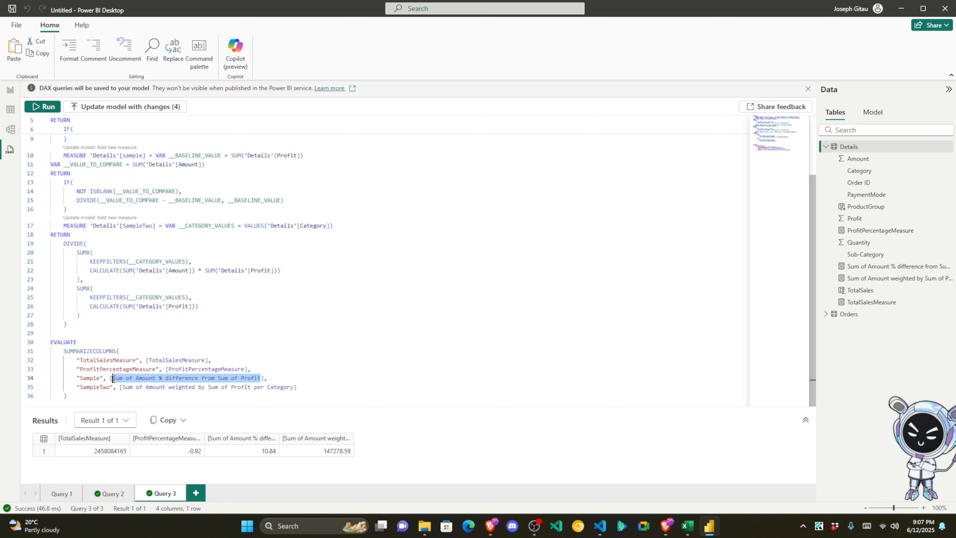
type("Sample\", [Sample")
left_click(162, 360)
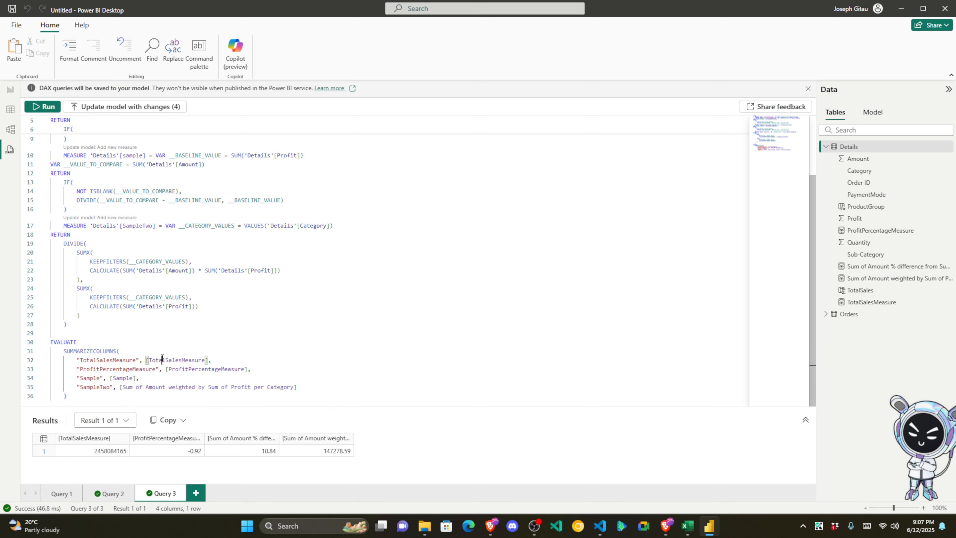
left_click_drag(295, 387, 123, 387)
type("SampleTwo\", [Sample")
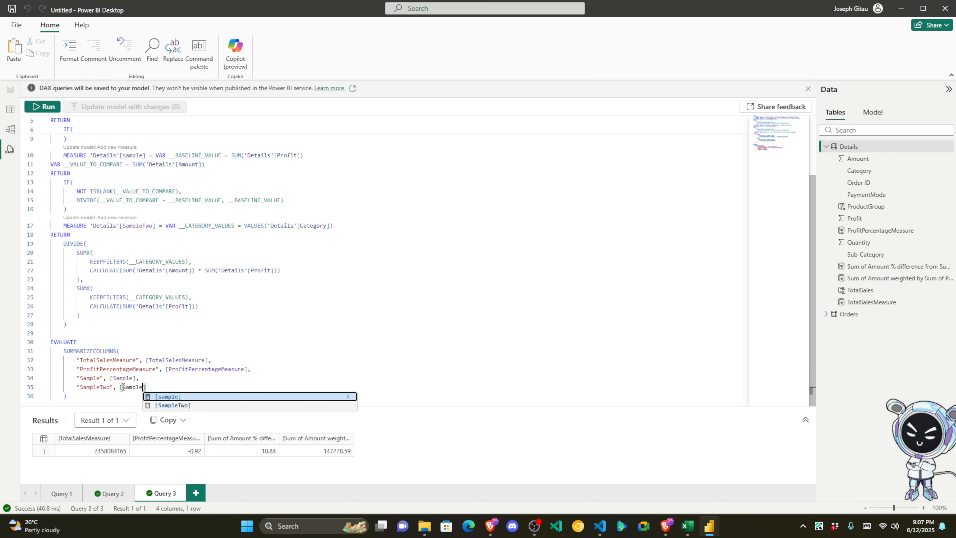
key("Tab")
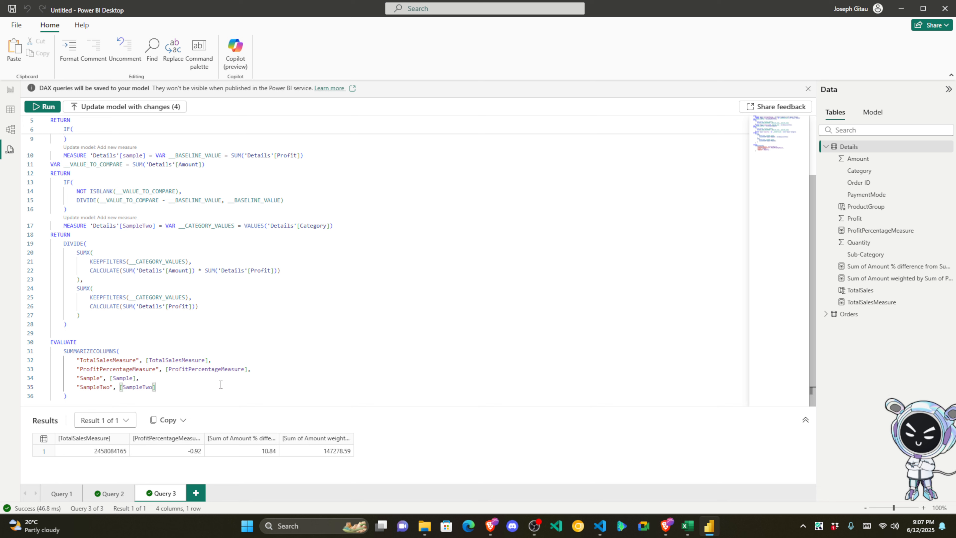
left_click(42, 106)
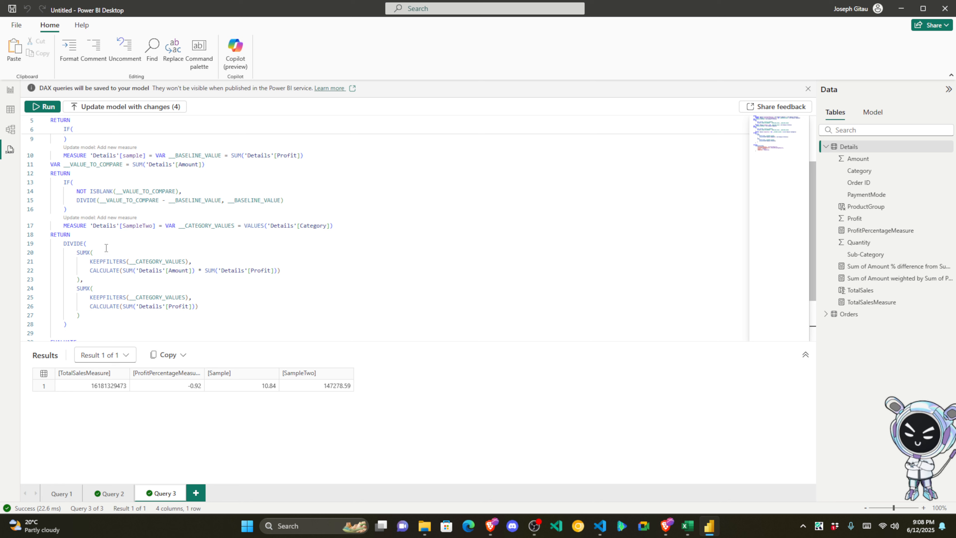
scroll(106, 247, "up", 3)
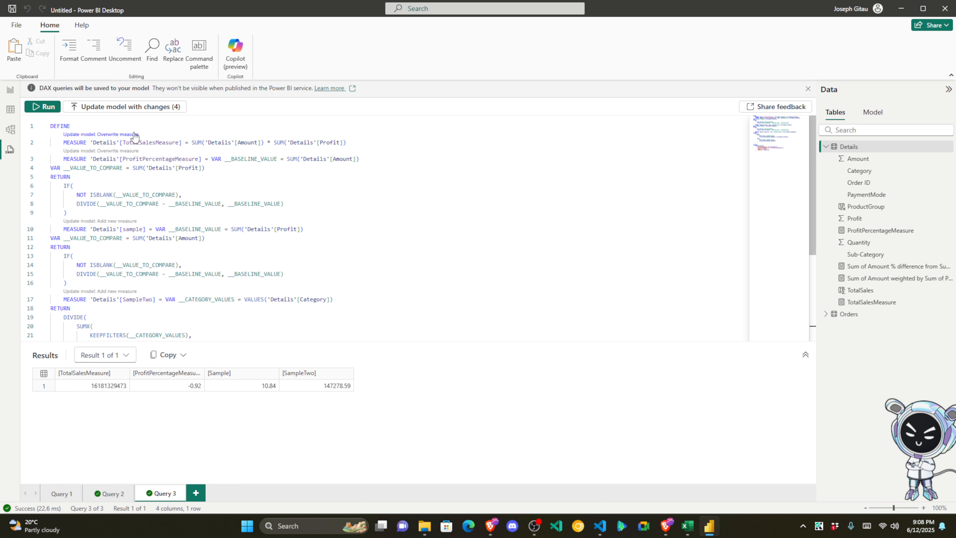
scroll(144, 309, "down", 5)
left_click(85, 326)
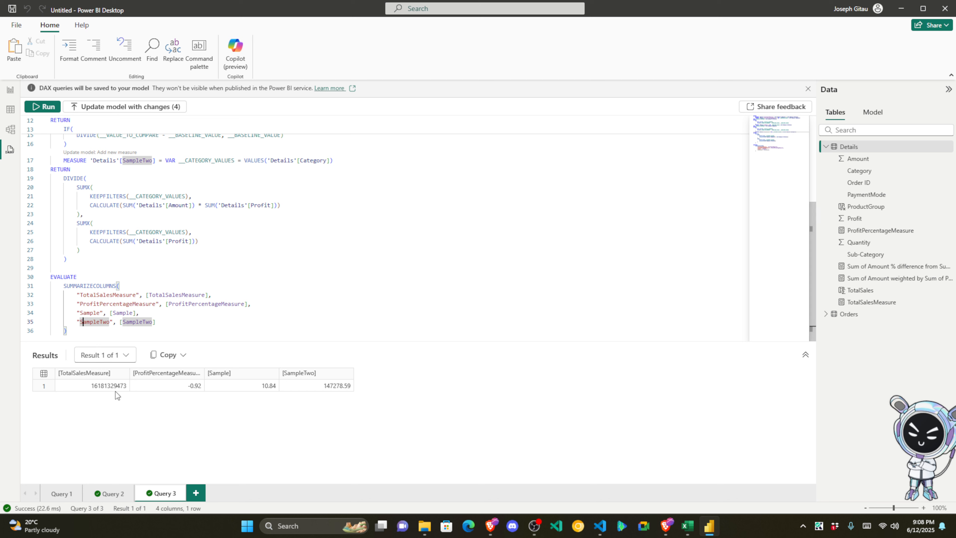
left_click(106, 385)
left_click(169, 386)
left_click(235, 388)
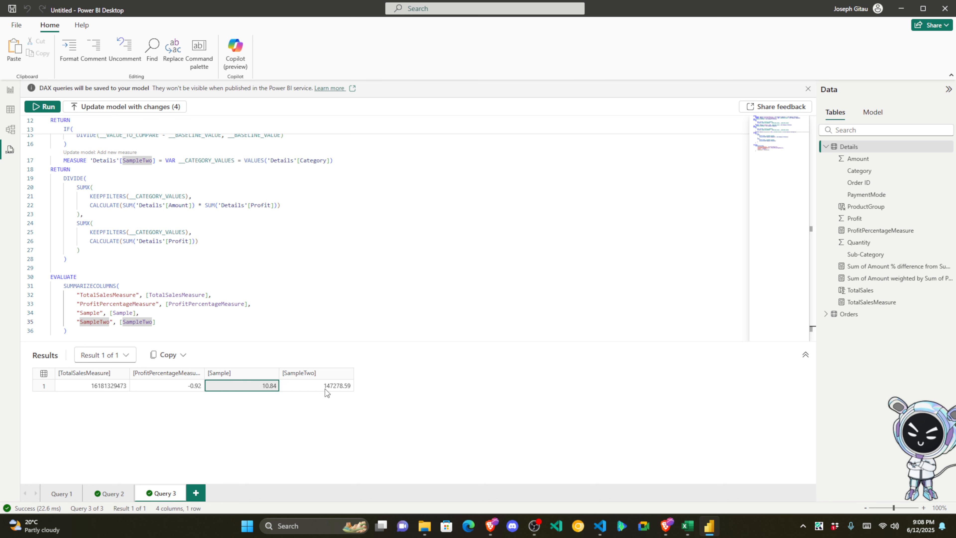
left_click(328, 389)
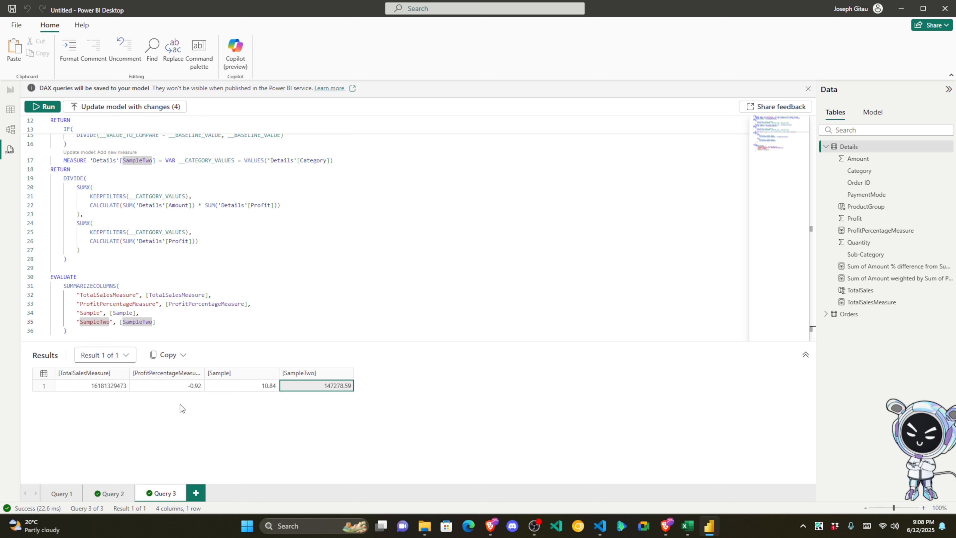
Step: Glance at the report, then review the query code and the Sample reference on line 34
left_click(10, 89)
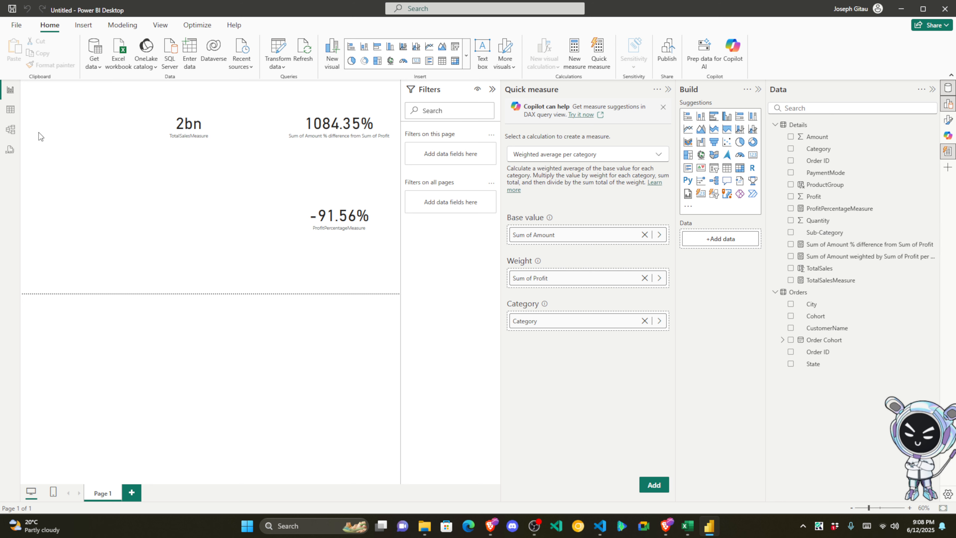
left_click(15, 153)
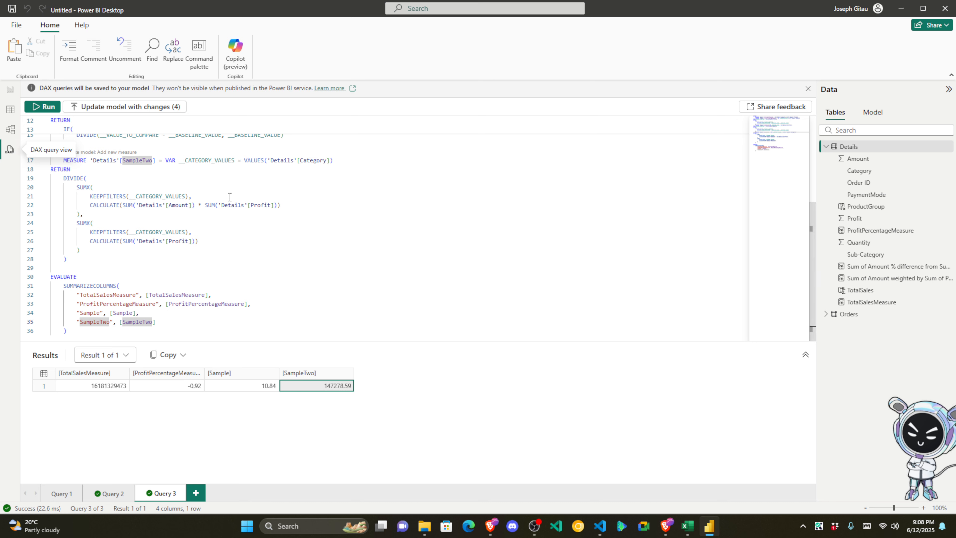
left_click(331, 221)
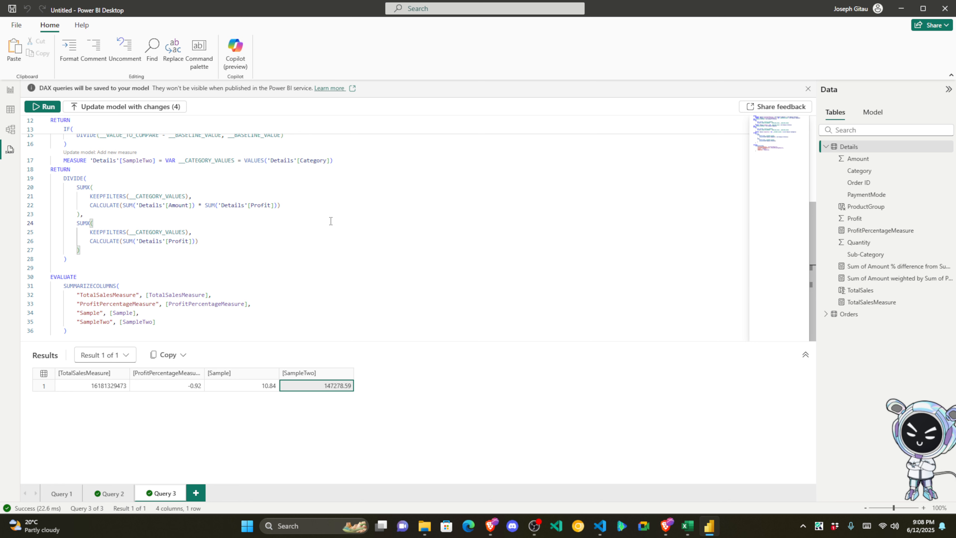
scroll(331, 221, "up", 5)
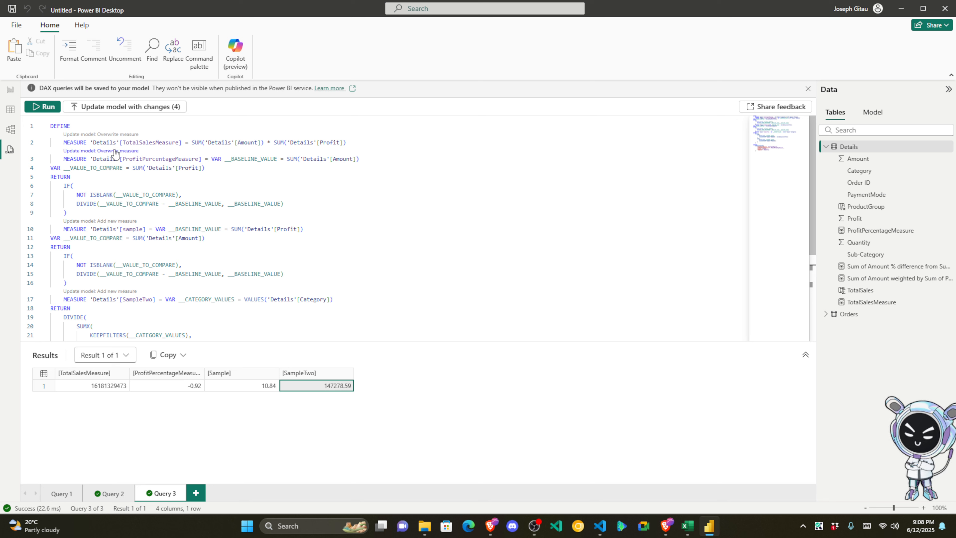
scroll(151, 332, "down", 5)
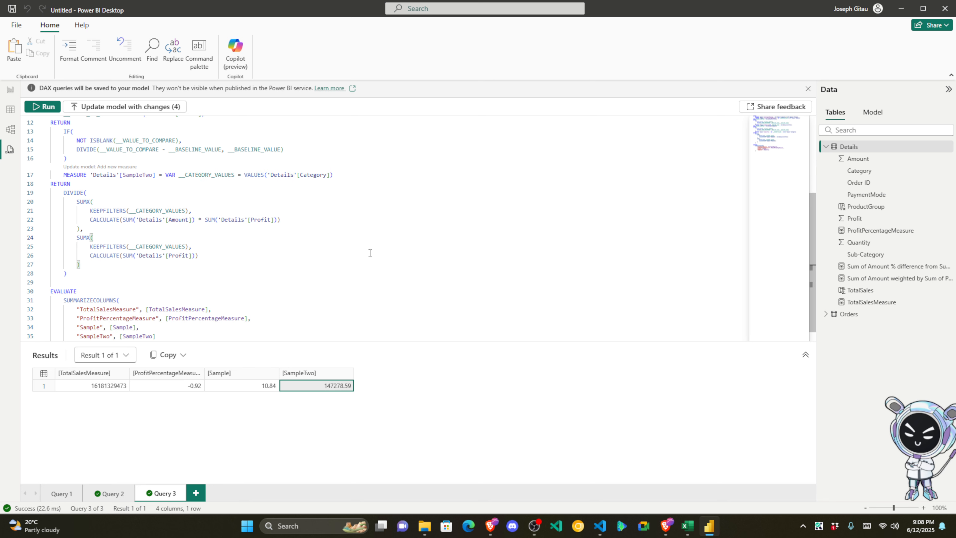
left_click(148, 330)
left_click_drag(148, 330, 53, 119)
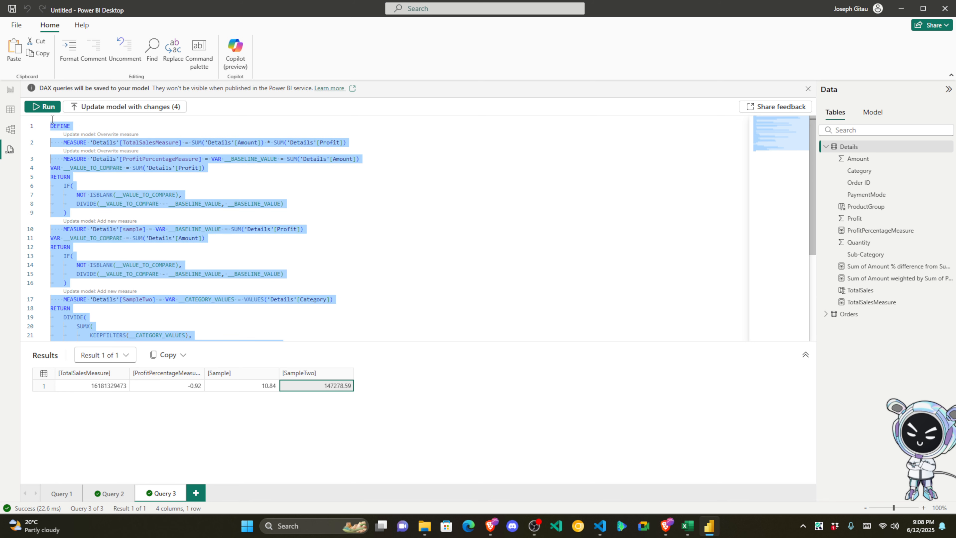
scroll(333, 320, "down", 5)
left_click(99, 332)
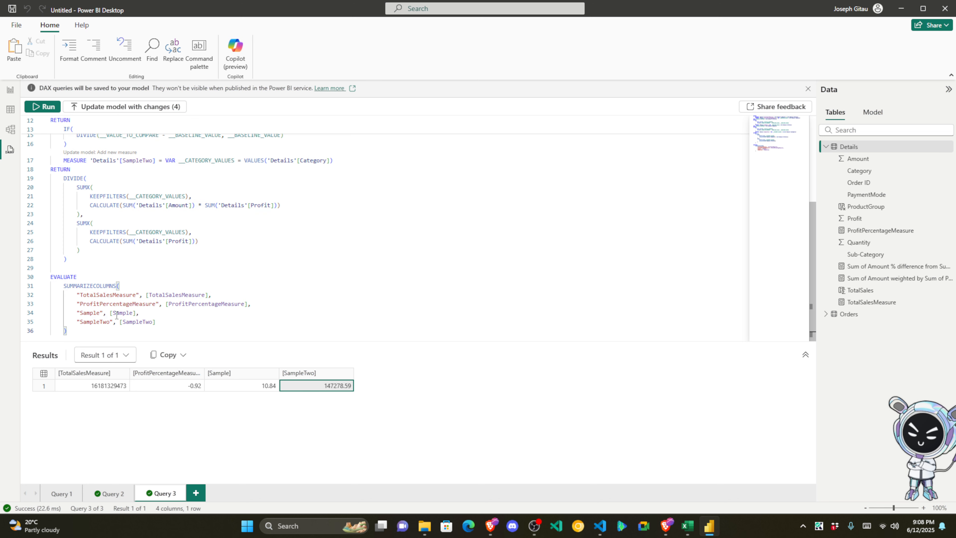
double_click(130, 314)
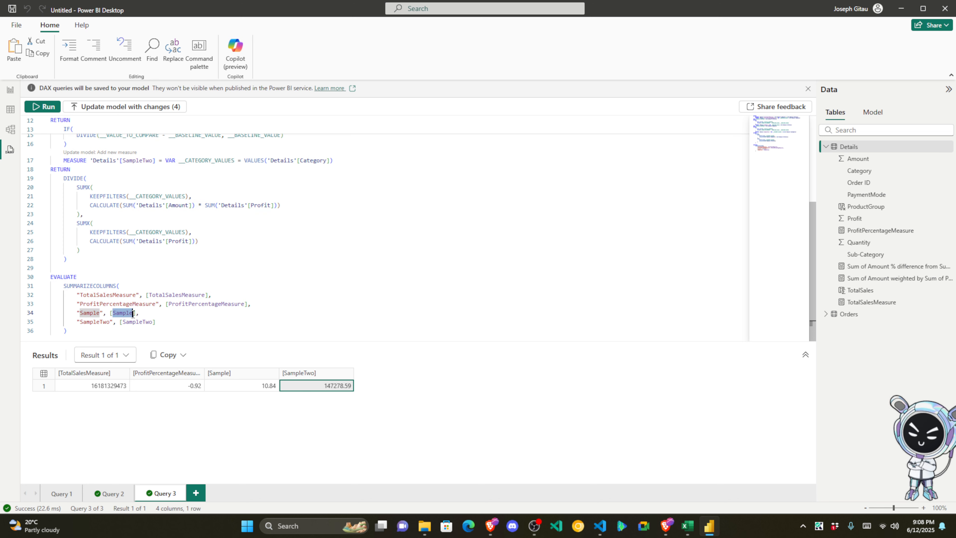
left_click(192, 312)
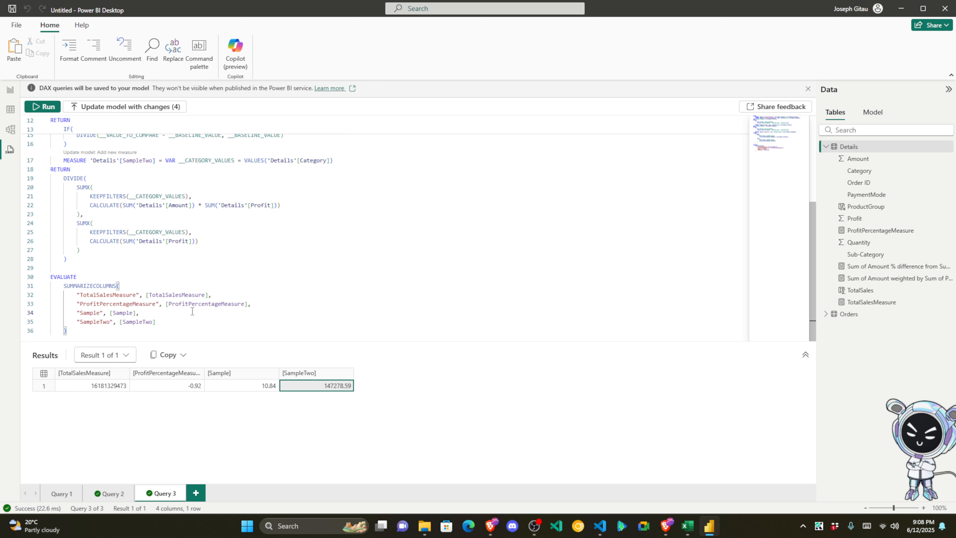
Step: Update the model with the four measure changes and check the cards on the report page
left_click(154, 110)
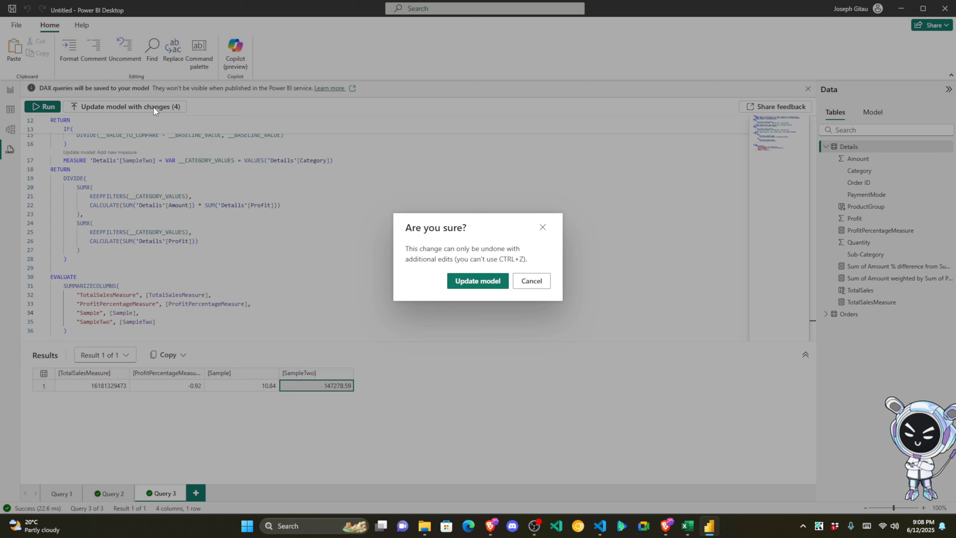
left_click(478, 279)
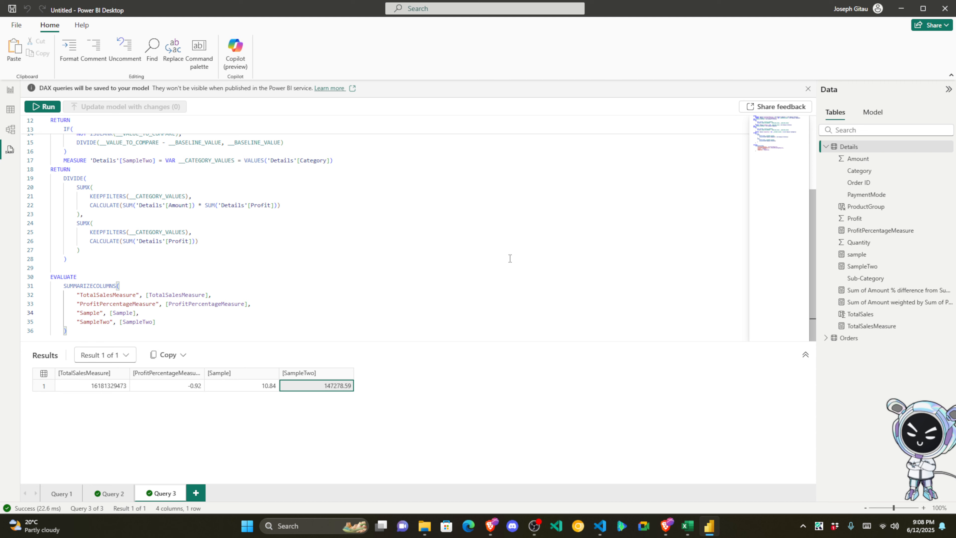
left_click(10, 89)
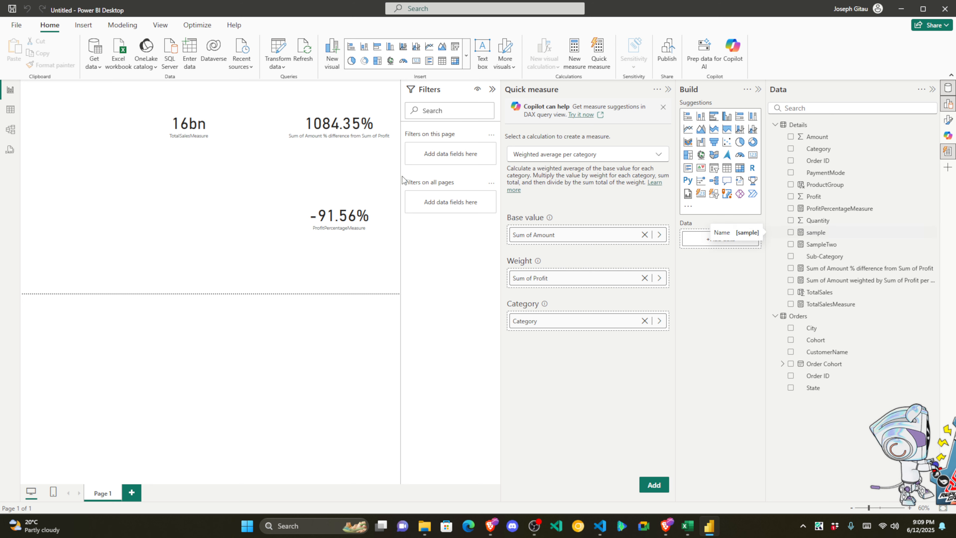
Step: Review the query code once more, then return to the report page
left_click(9, 150)
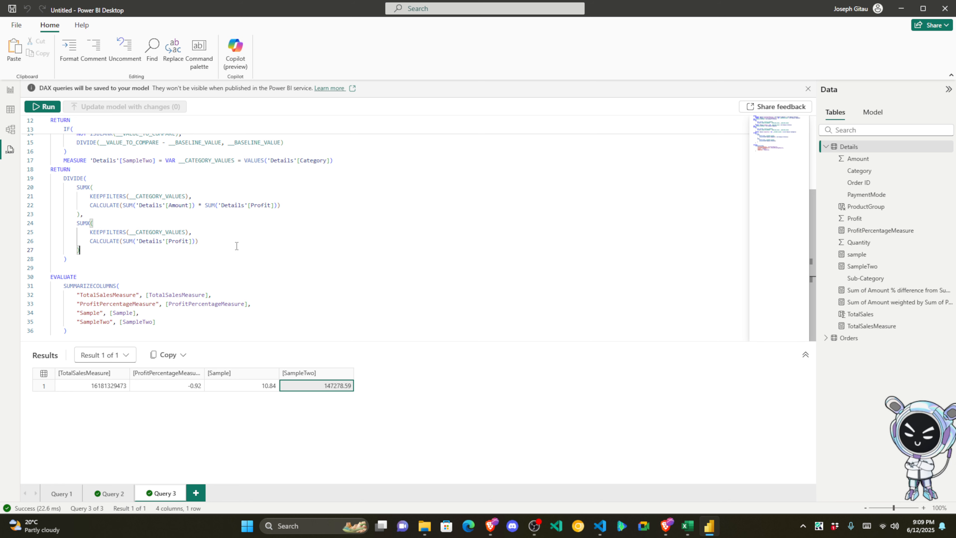
scroll(236, 246, "up", 3)
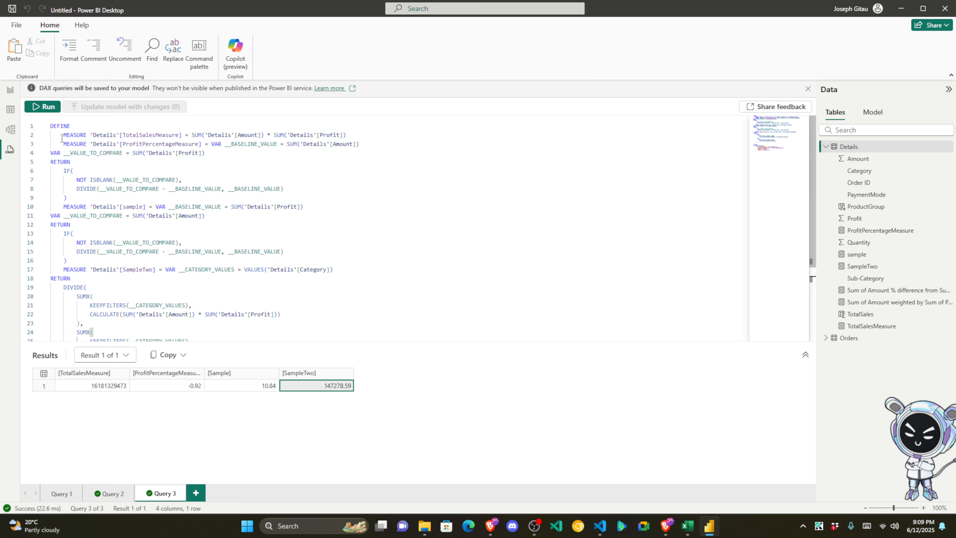
left_click_drag(50, 125, 280, 341)
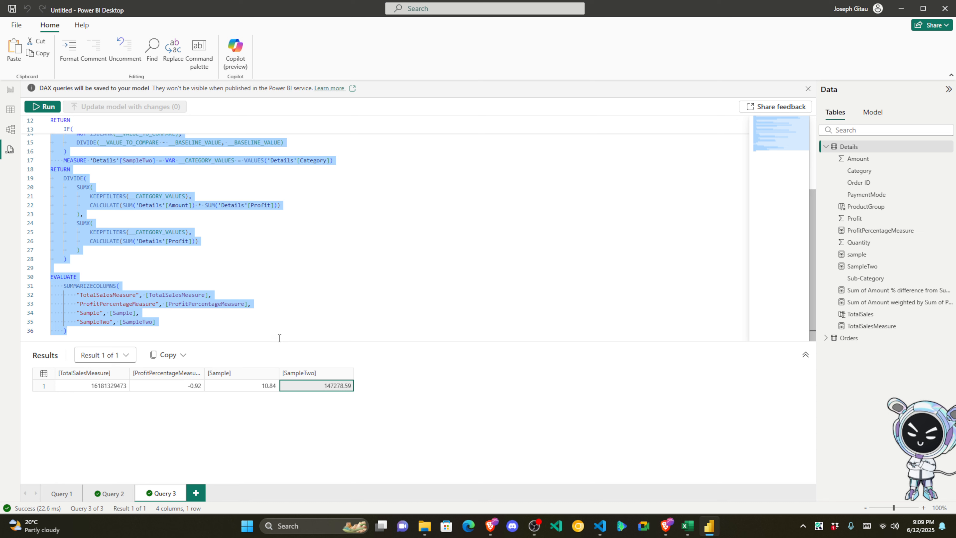
left_click(270, 306)
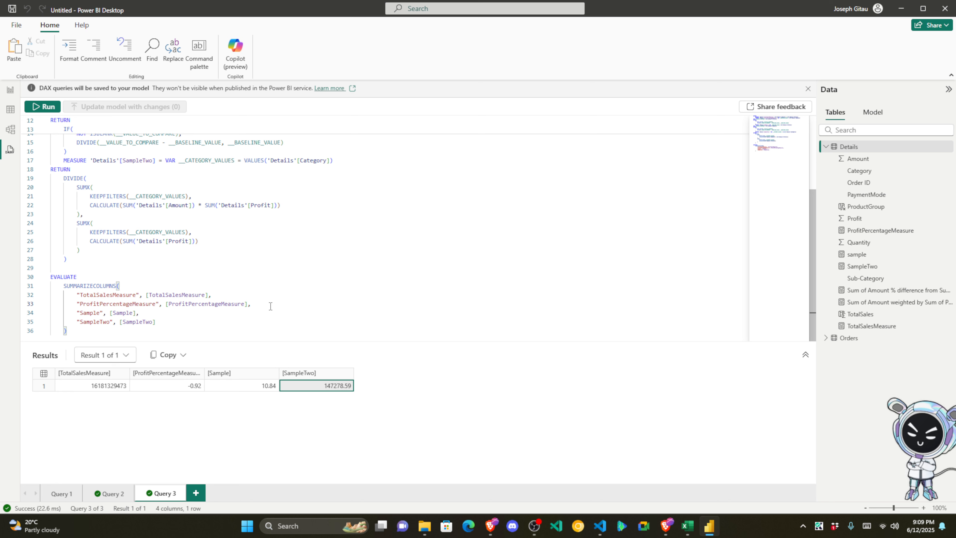
left_click(922, 526)
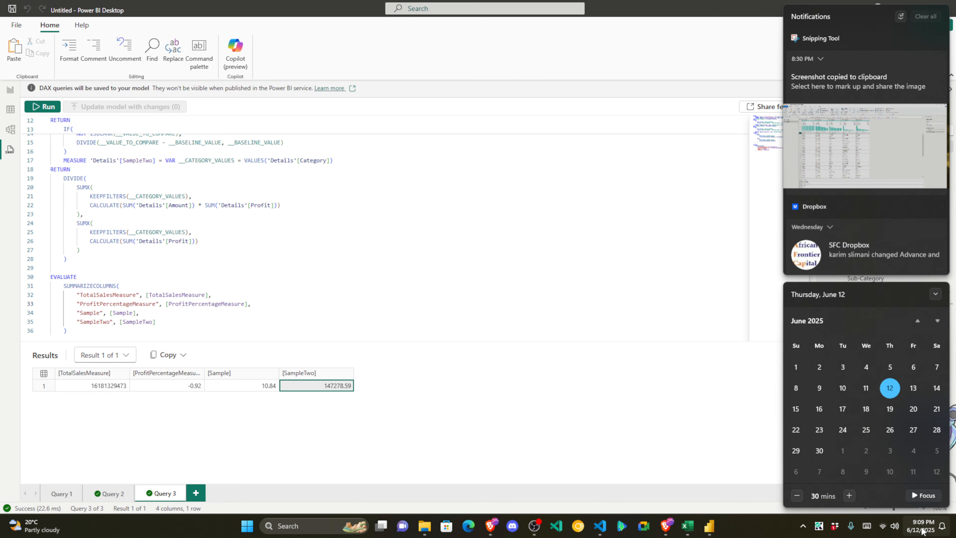
left_click(922, 531)
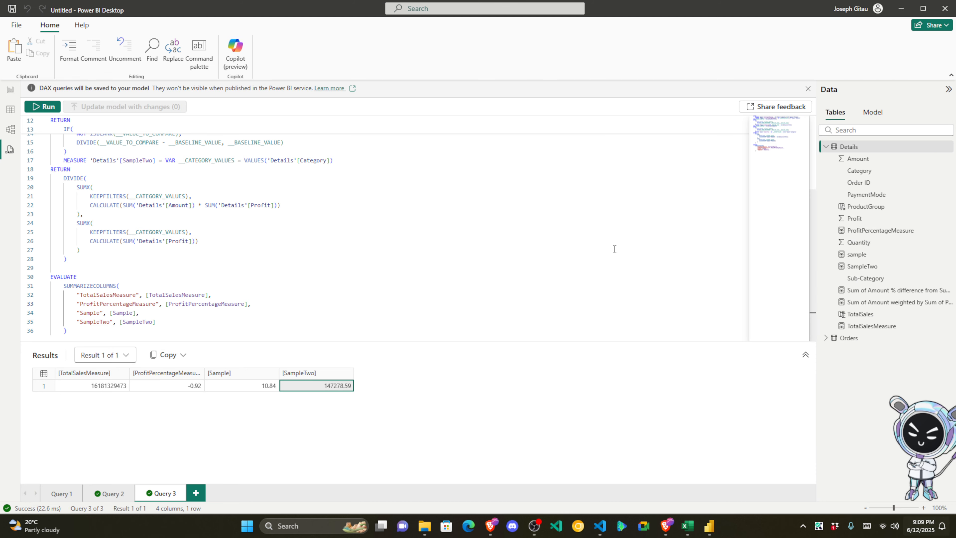
left_click(8, 91)
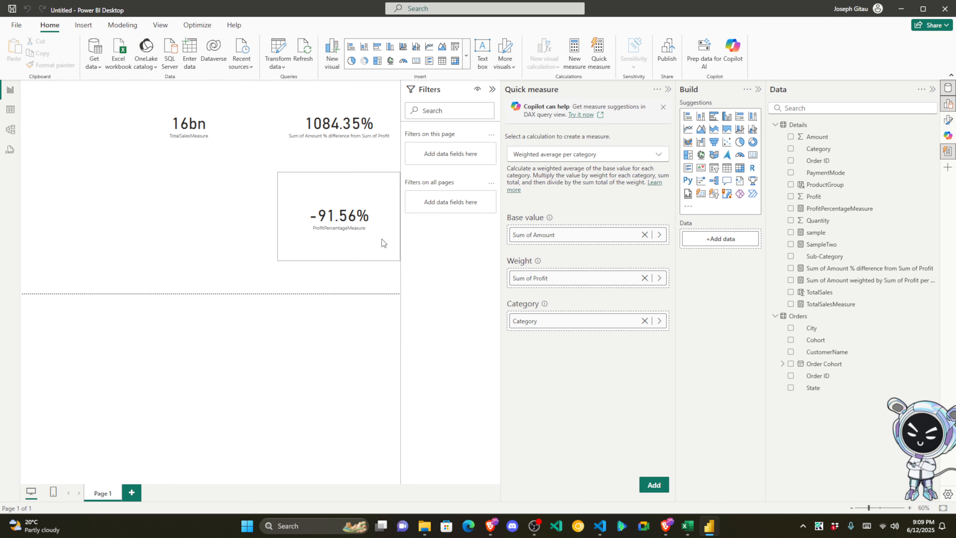
Step: Collapse the Quick measure, Build and Data panes to widen the canvas
left_click(669, 90)
left_click(757, 89)
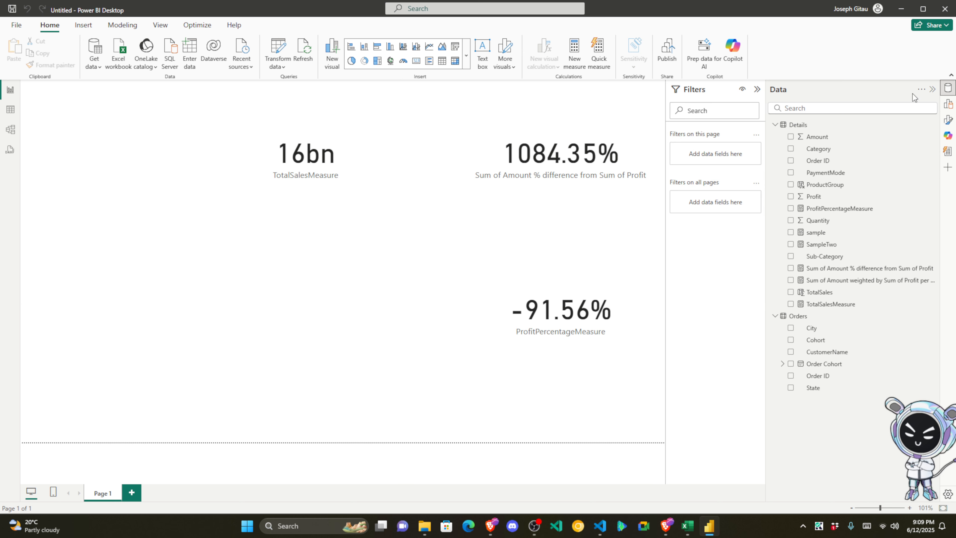
left_click(933, 90)
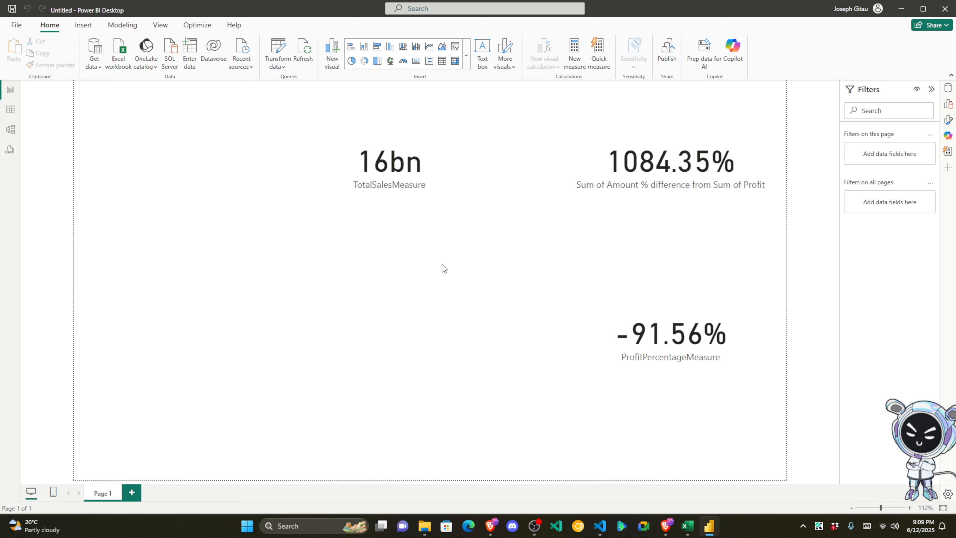
Step: Delete the KPI cards from the page, then switch to the Brave window
left_click(423, 167)
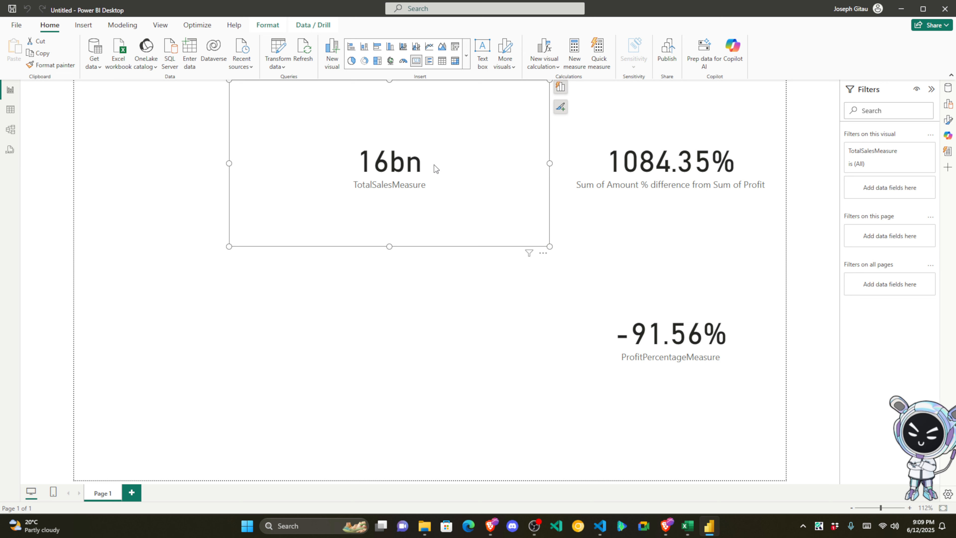
key("Delete")
key("Delete")
key("Delete")
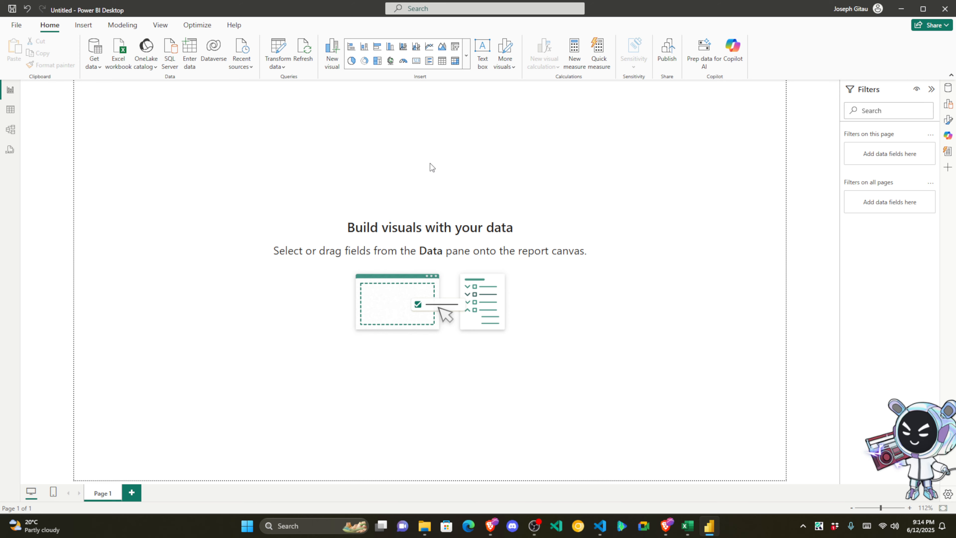
mouse_move(491, 526)
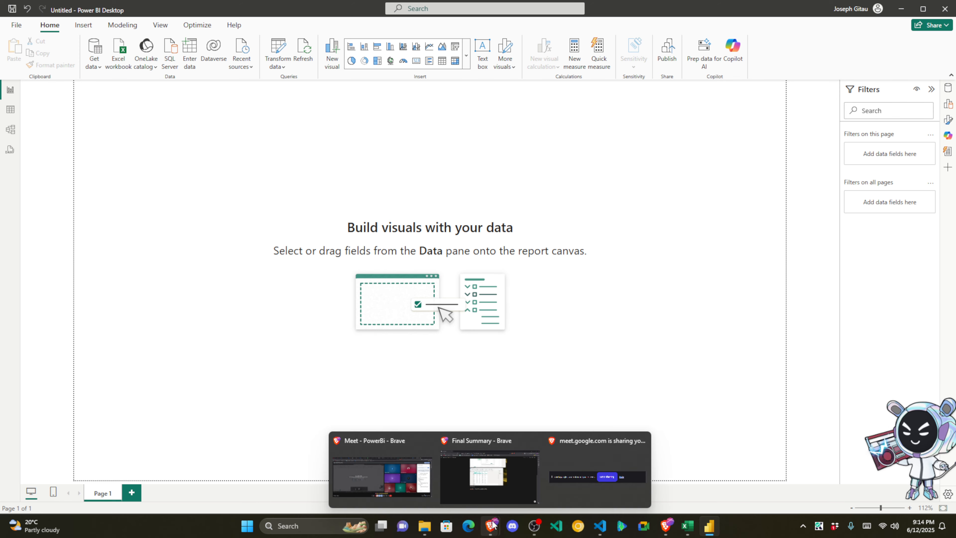
left_click(498, 491)
Step: Load the Dribbble home page in a new tab, trimming /search/lms from the address
left_click(132, 11)
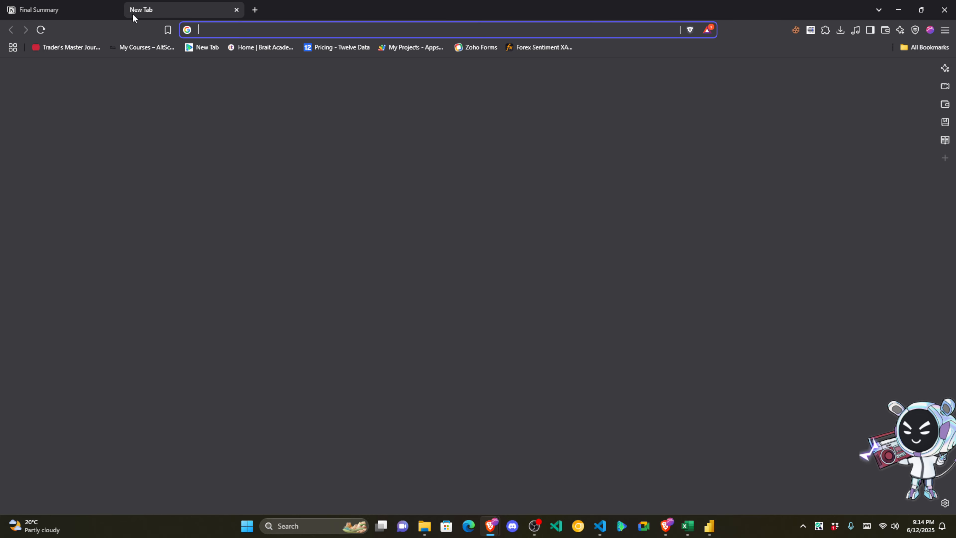
type("dribbble.com/search/lms")
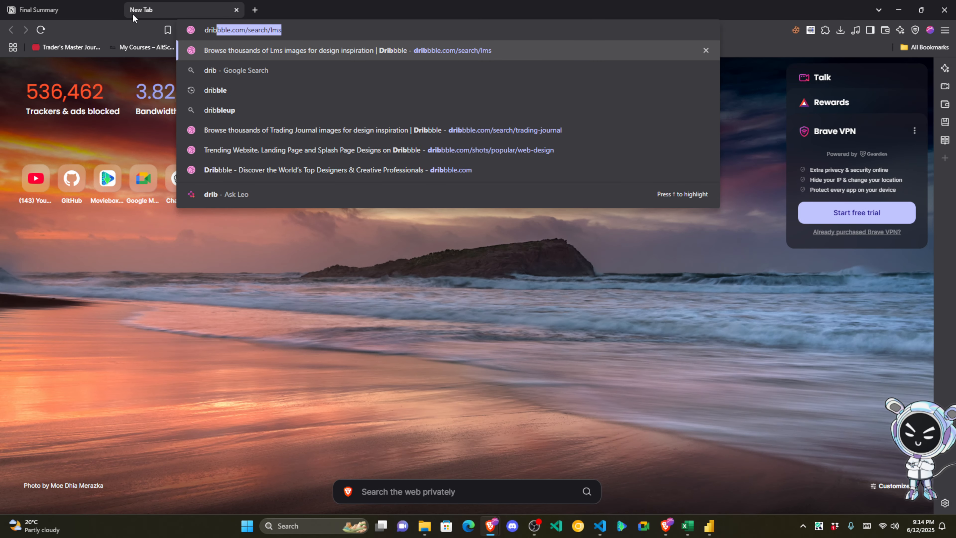
key("Return")
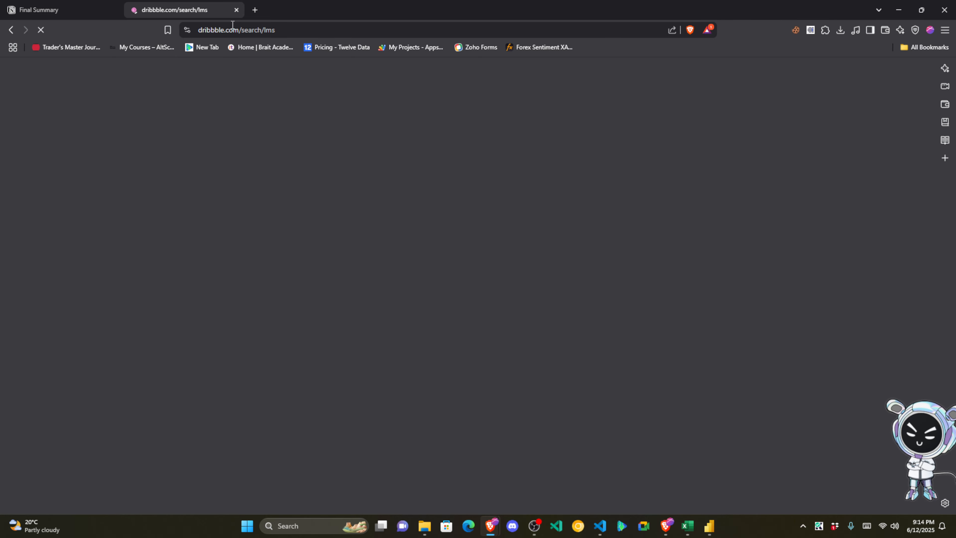
left_click_drag(311, 30, 240, 30)
key("BackSpace")
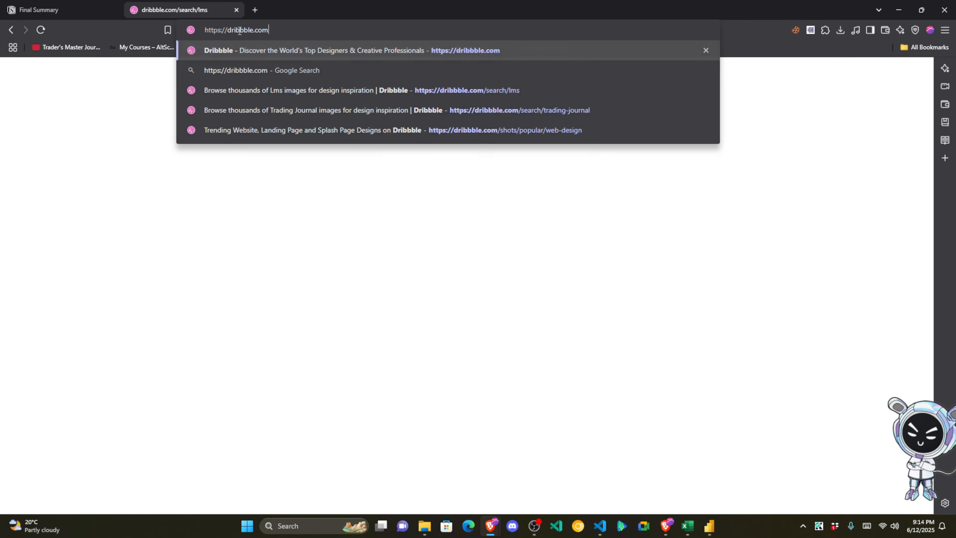
key("Return")
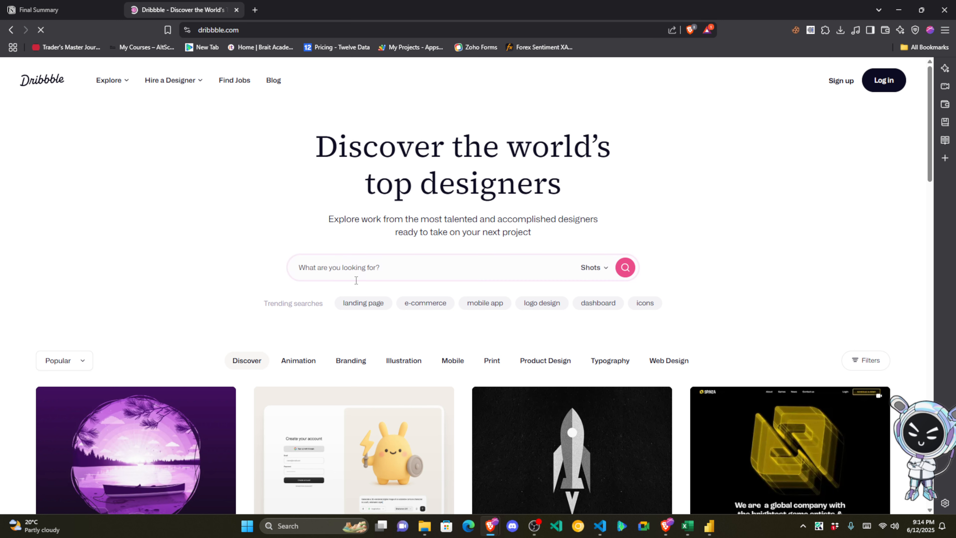
left_click(351, 271)
Step: Search Dribbble for 'sales dashboard' and scroll through the results
type("sales")
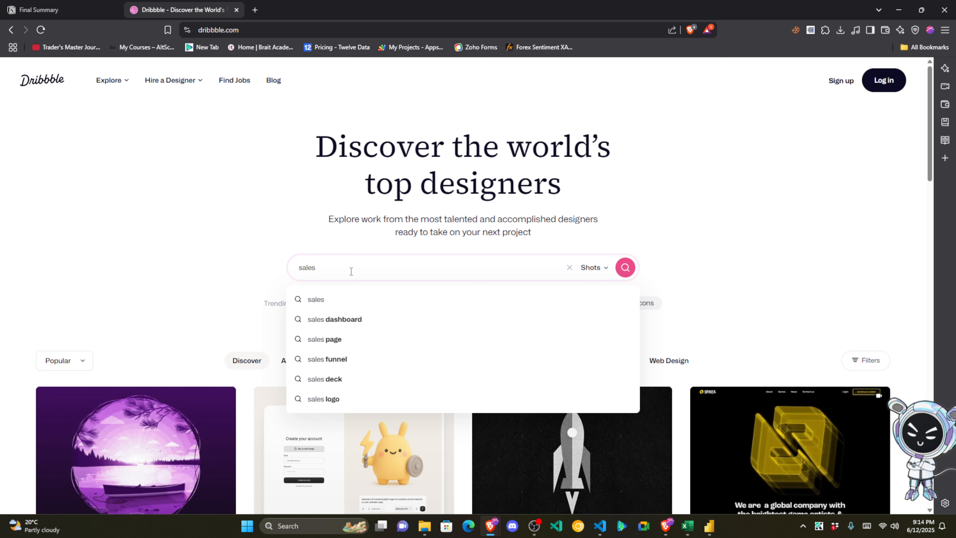
type(" dashboard")
key("Return")
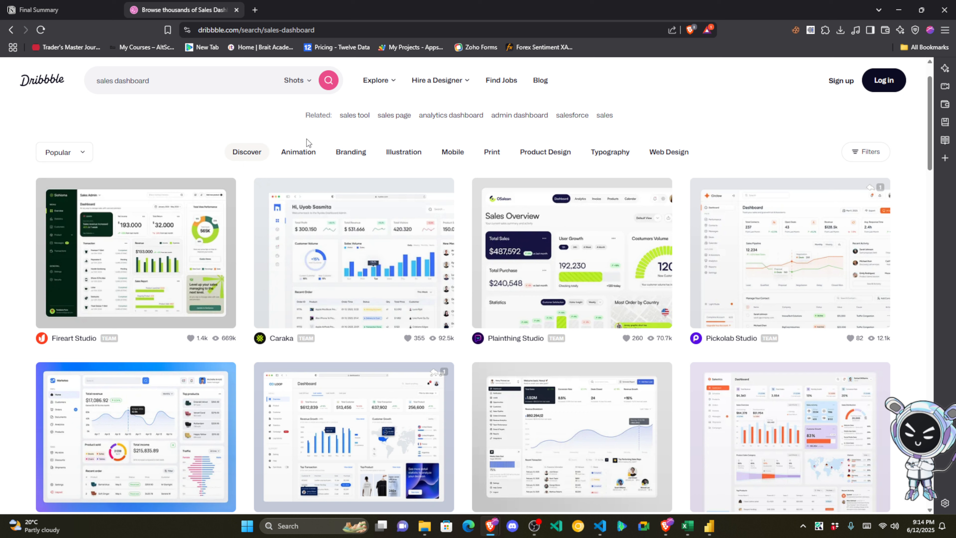
scroll(264, 120, "down", 1)
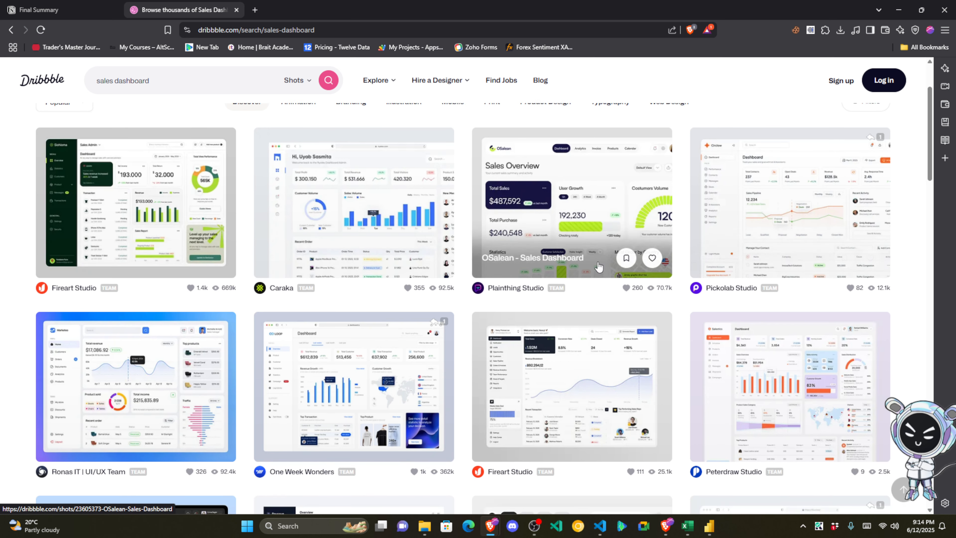
scroll(335, 265, "down", 4)
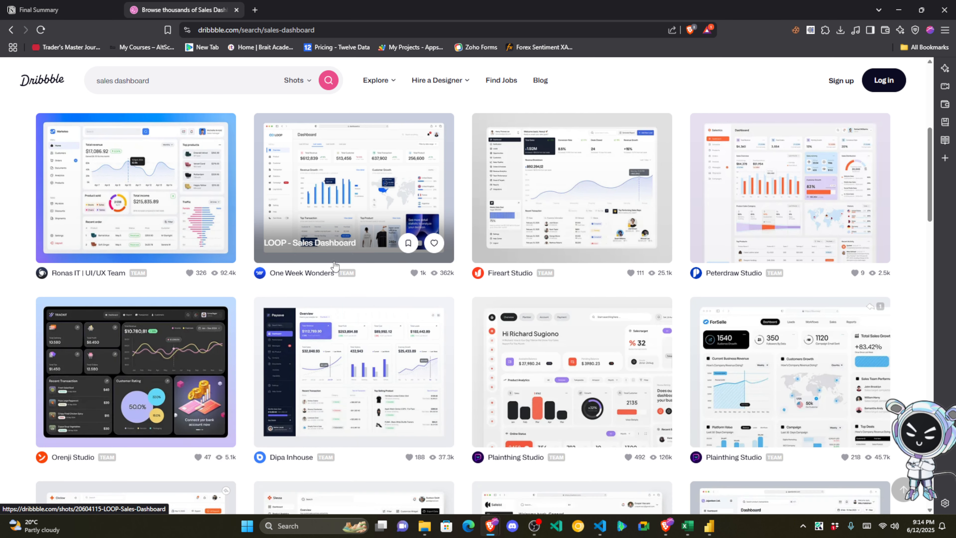
scroll(335, 266, "down", 1)
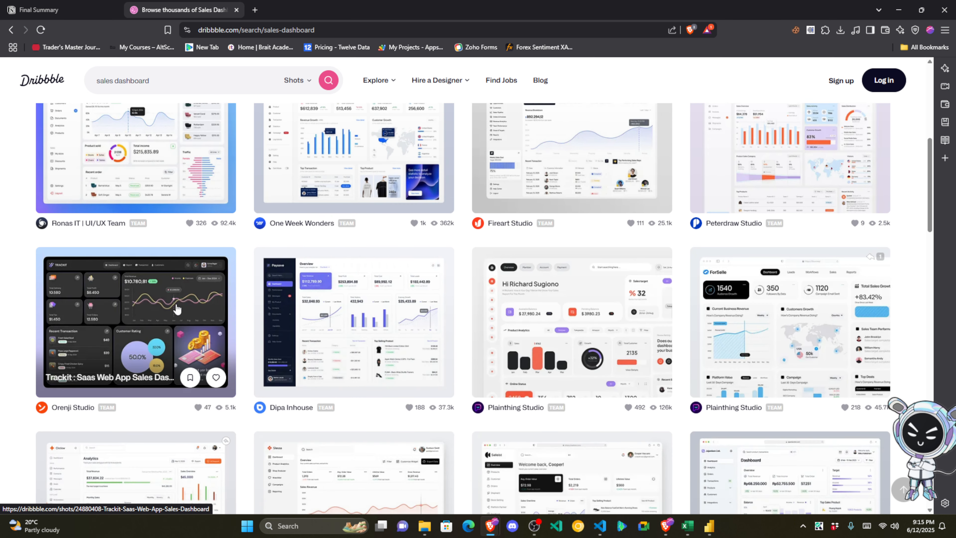
scroll(603, 320, "down", 4)
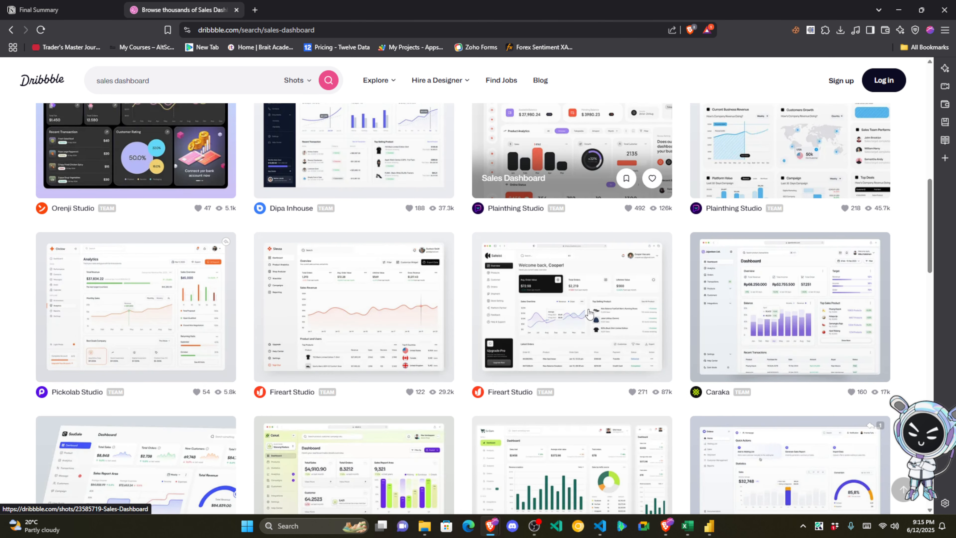
scroll(787, 300, "down", 5)
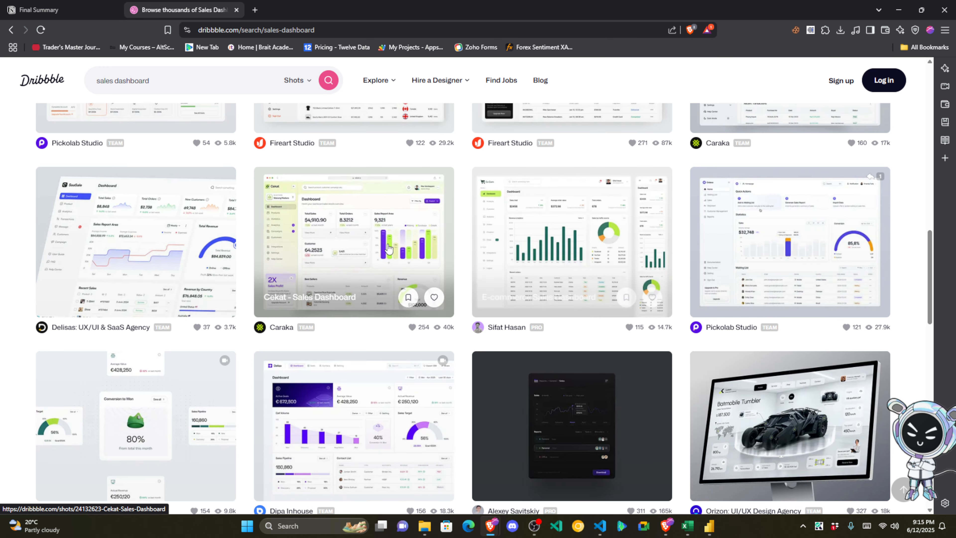
scroll(339, 262, "down", 3)
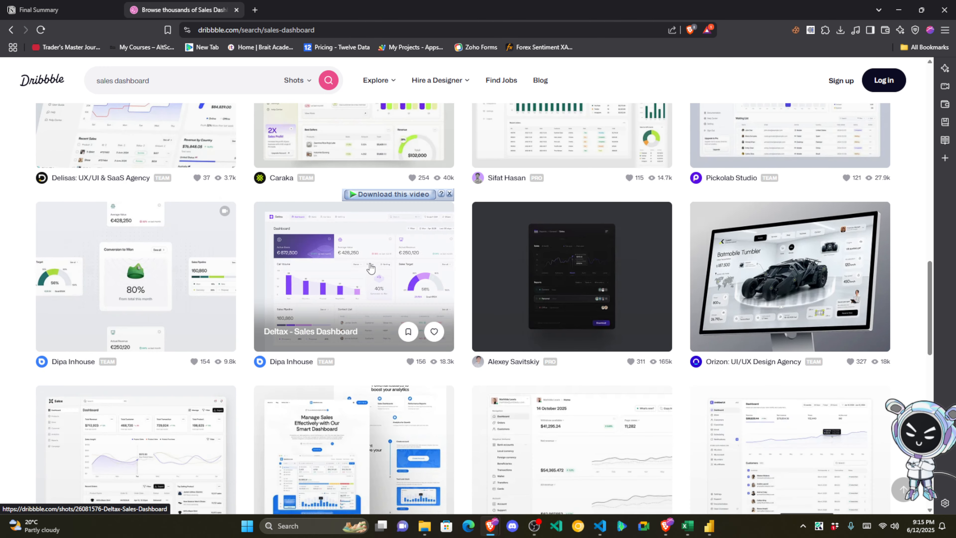
Step: View the Deltax - Sales Dashboard shot, then return to Power BI Desktop
left_click(350, 254)
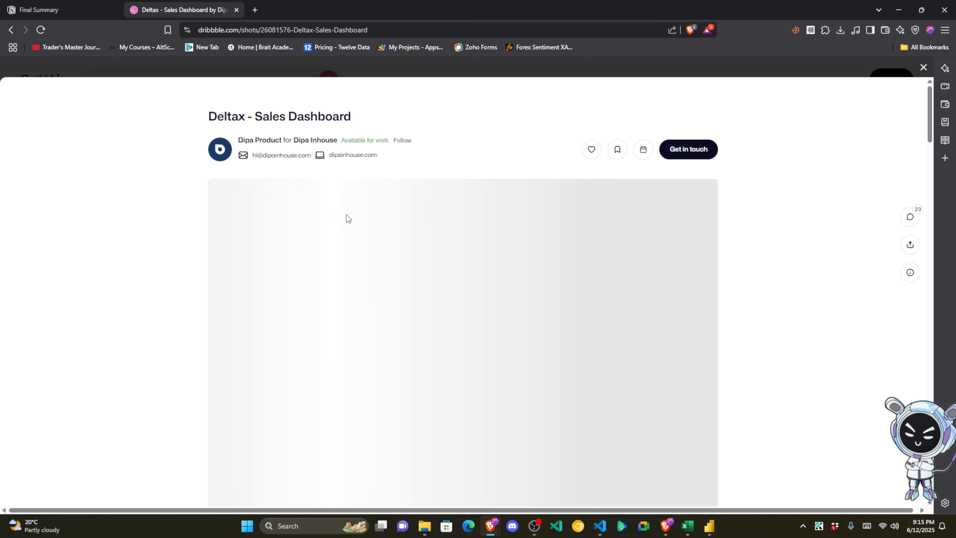
scroll(347, 215, "down", 2)
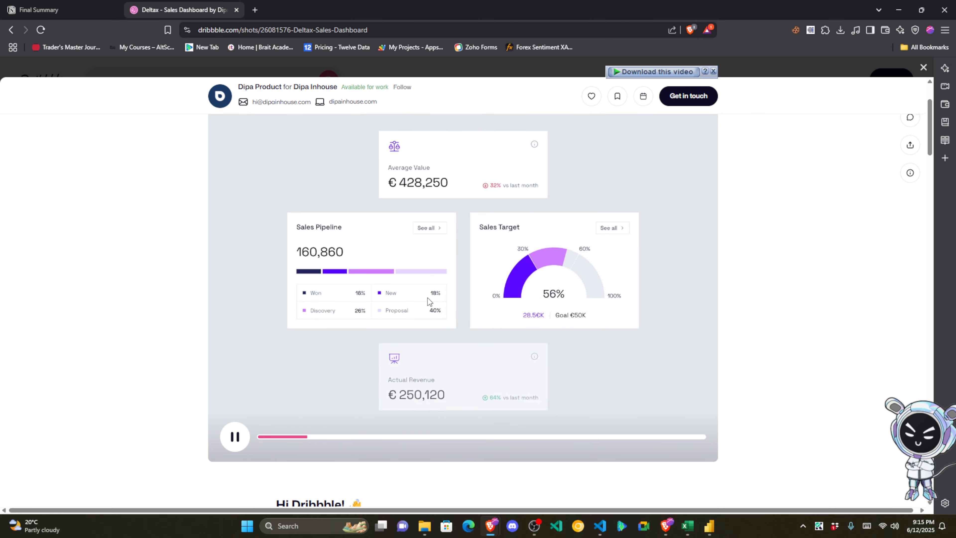
scroll(405, 325, "down", 6)
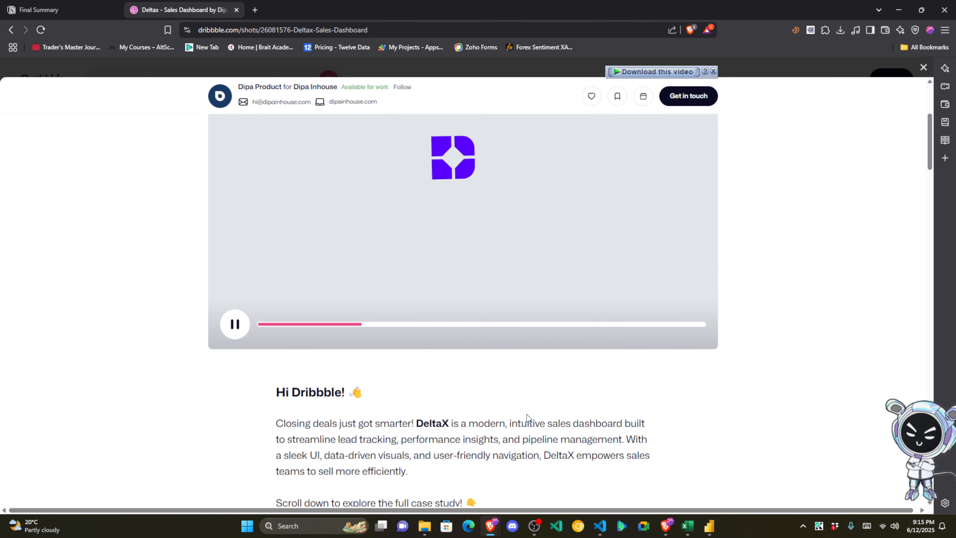
left_click(708, 526)
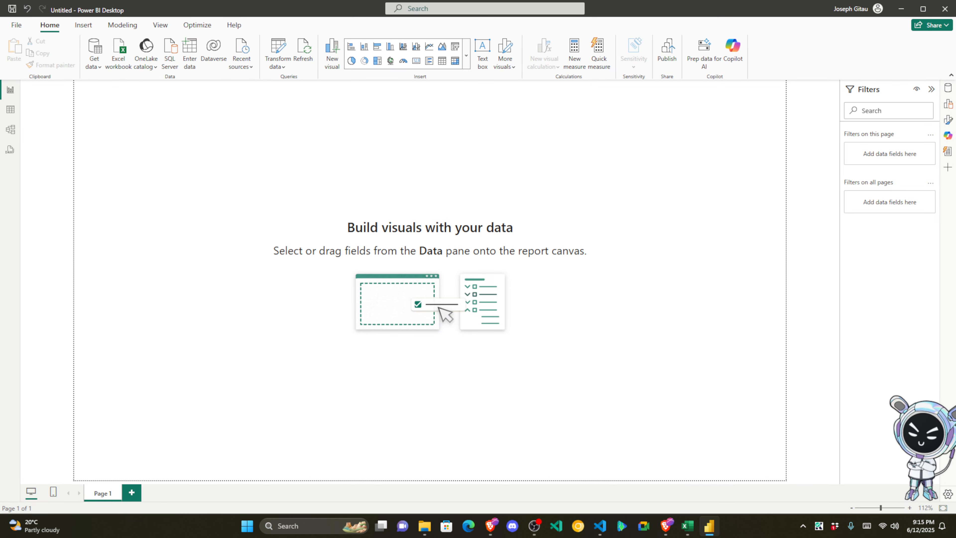
Step: Show the Details and Orders fields and the visual gallery, adding then deleting a test donut chart
key("alt+Tab")
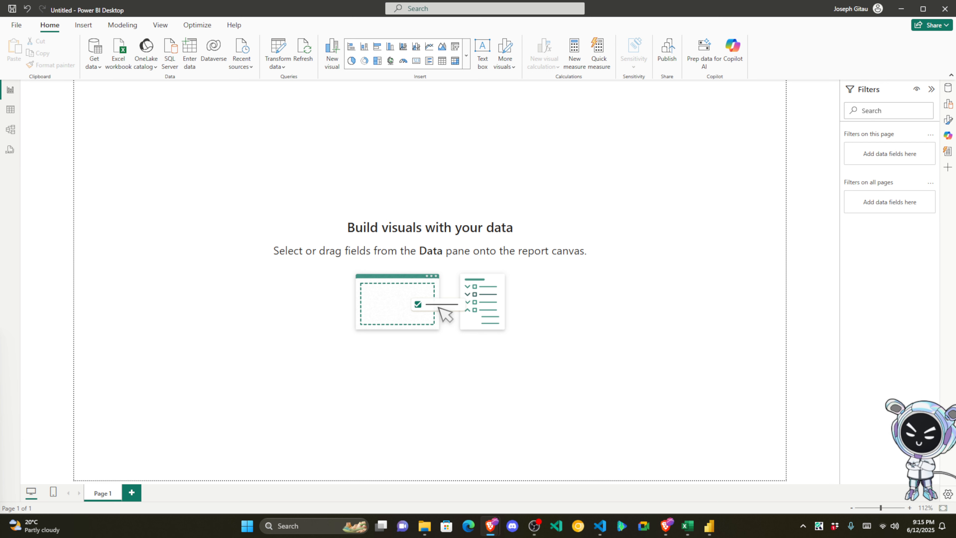
left_click(948, 89)
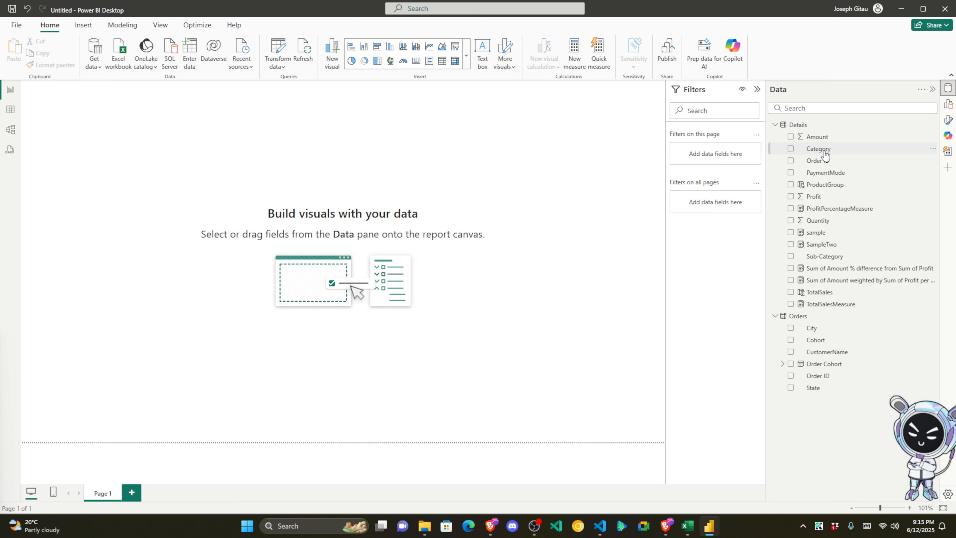
left_click(950, 107)
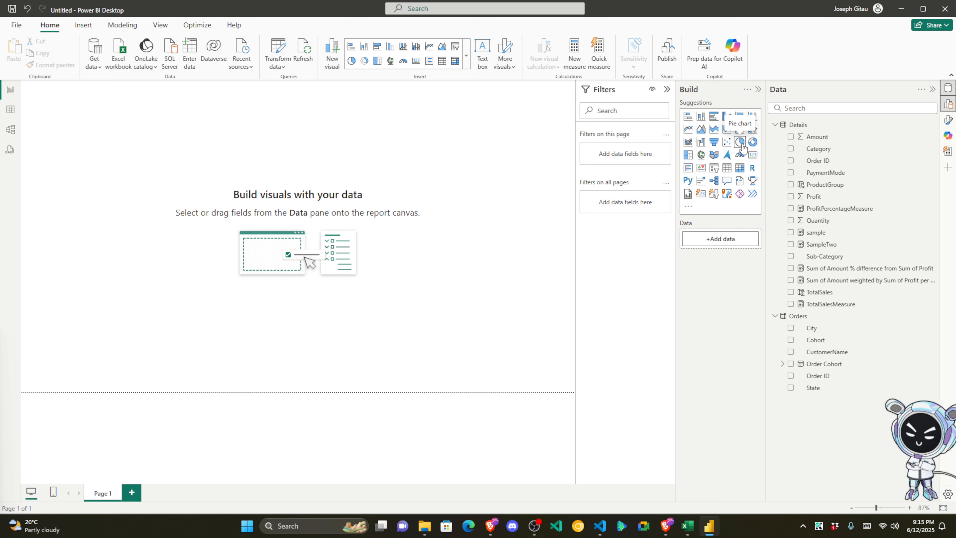
left_click(753, 142)
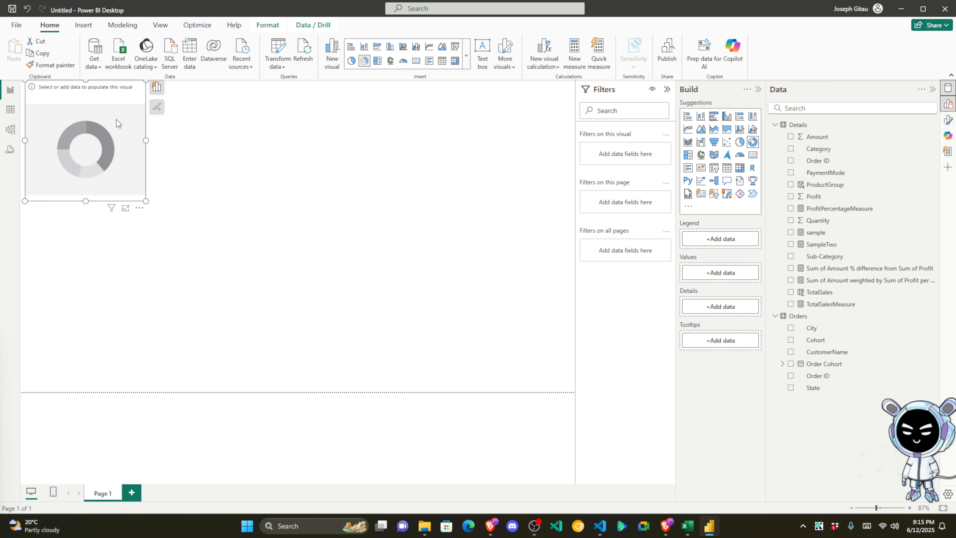
key("Delete")
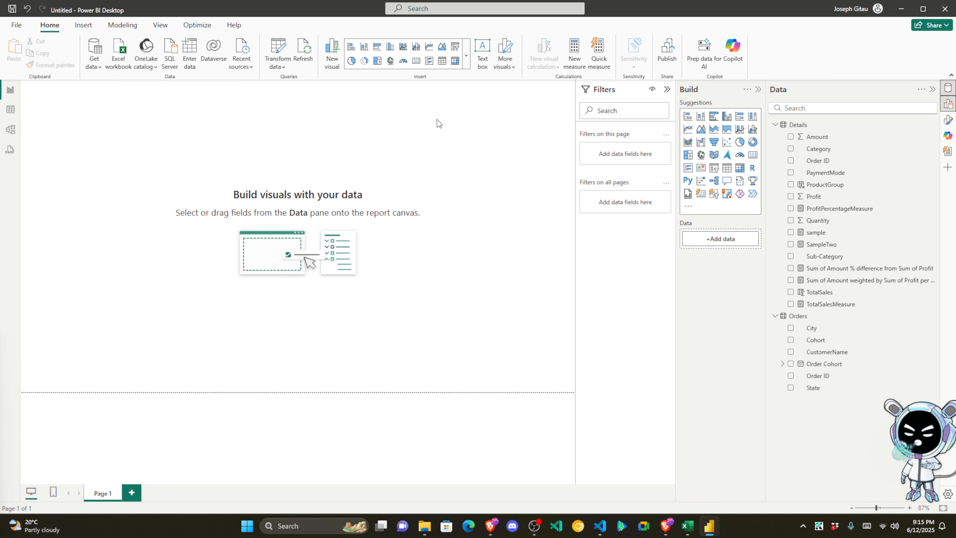
Step: Add a Sum of Amount card (438K) and shrink it into the top-left corner
left_click_drag(826, 139, 150, 131)
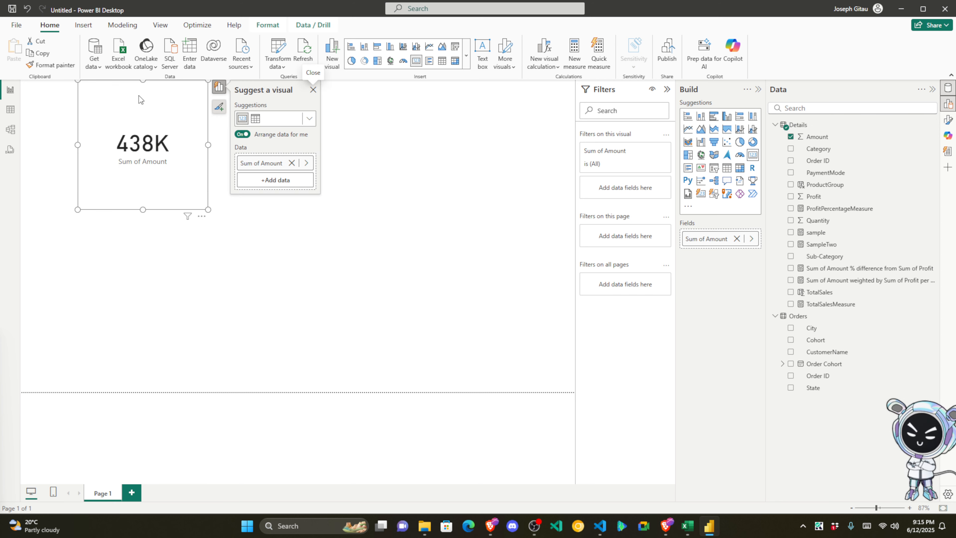
left_click_drag(139, 95, 144, 157)
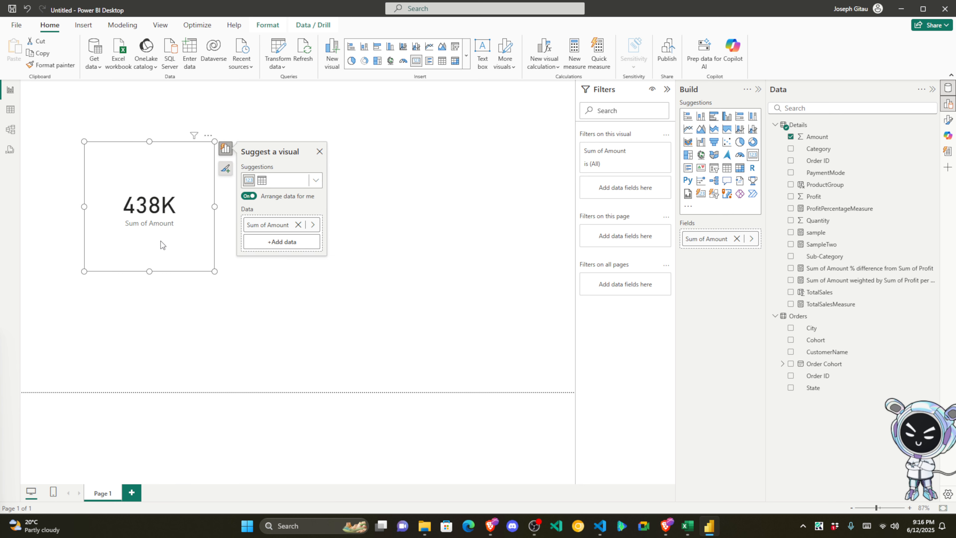
left_click_drag(215, 272, 158, 217)
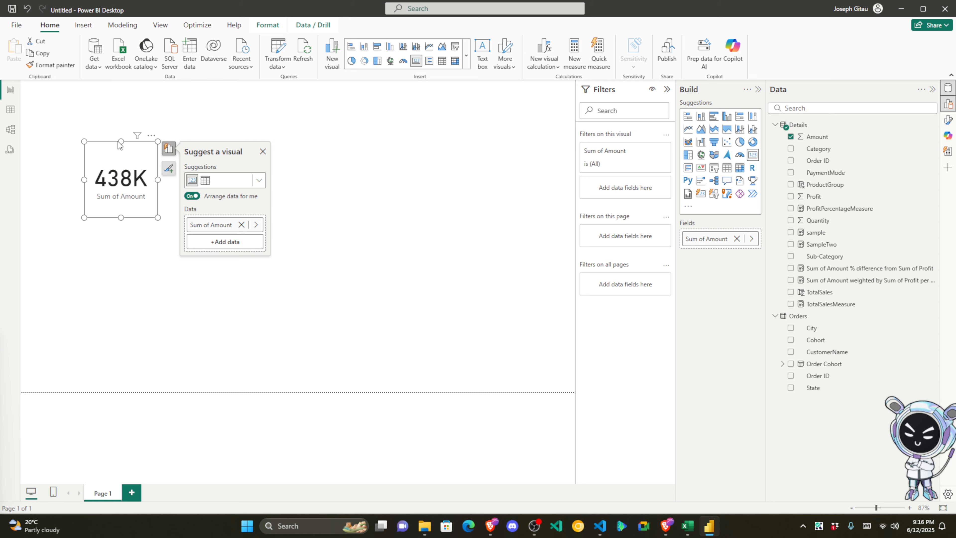
left_click_drag(119, 145, 71, 107)
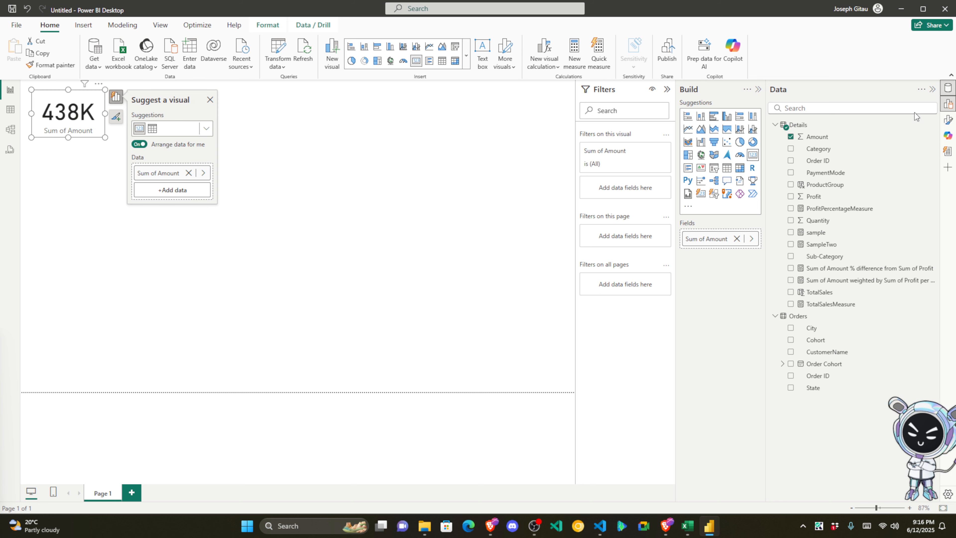
Step: Add a compact Sum of Quantity card (5615) directly below the Amount card
left_click_drag(824, 223, 107, 194)
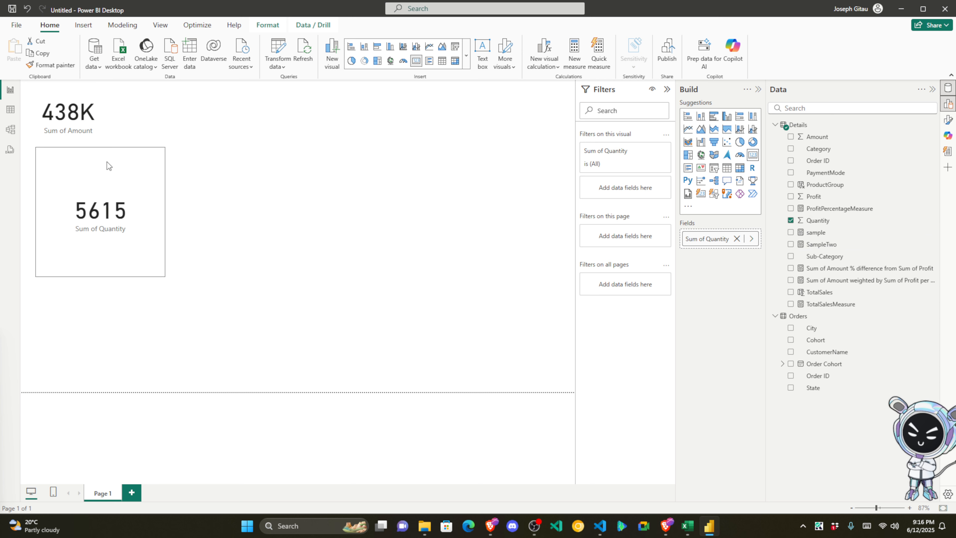
left_click_drag(107, 162, 103, 160)
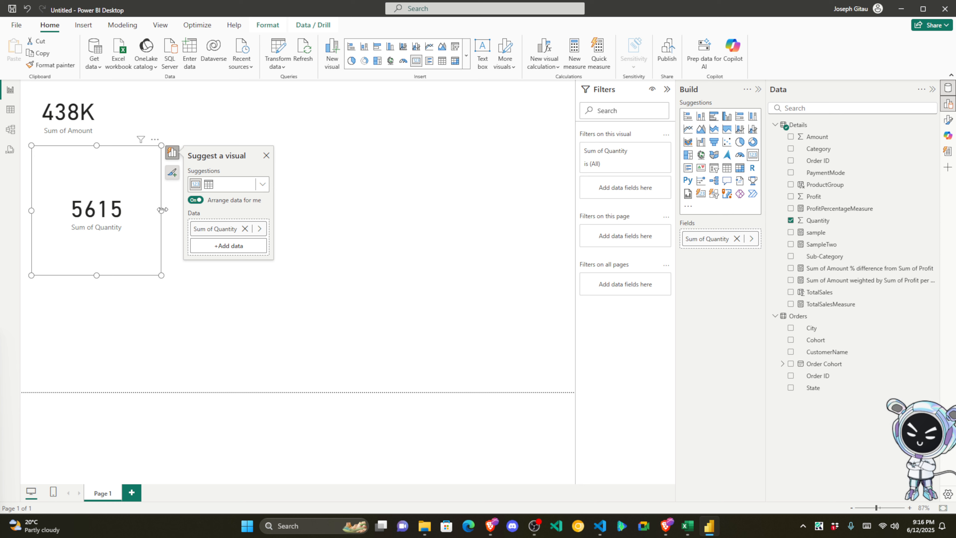
left_click_drag(162, 210, 101, 194)
left_click_drag(69, 275, 69, 188)
left_click(152, 184)
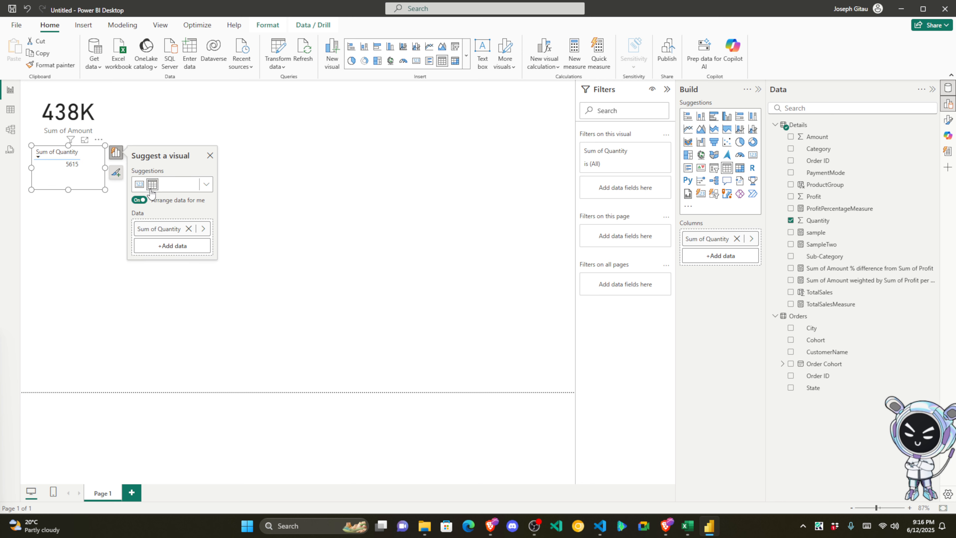
left_click(138, 184)
left_click(86, 195)
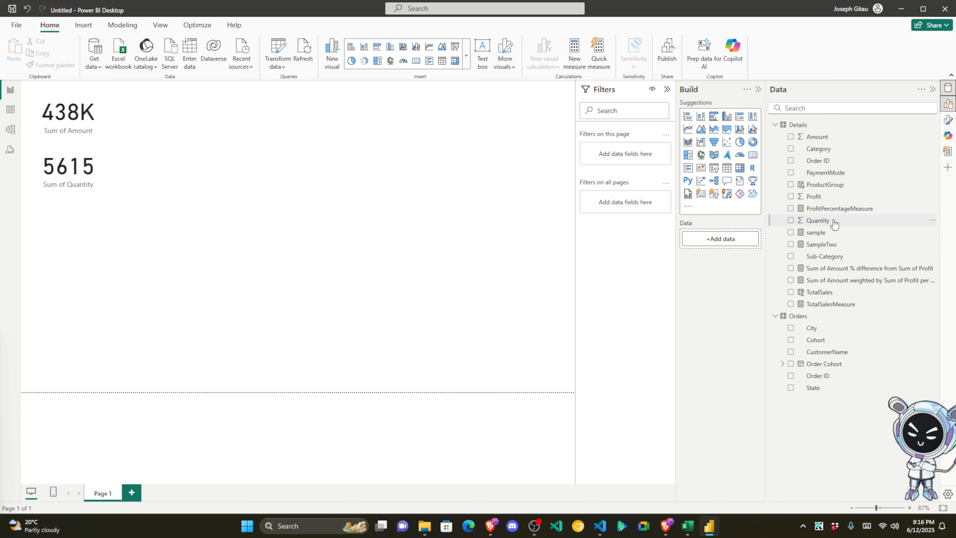
Step: Add a compact Sum of Profit card (37K) beneath the Quantity card
left_click_drag(828, 197, 118, 241)
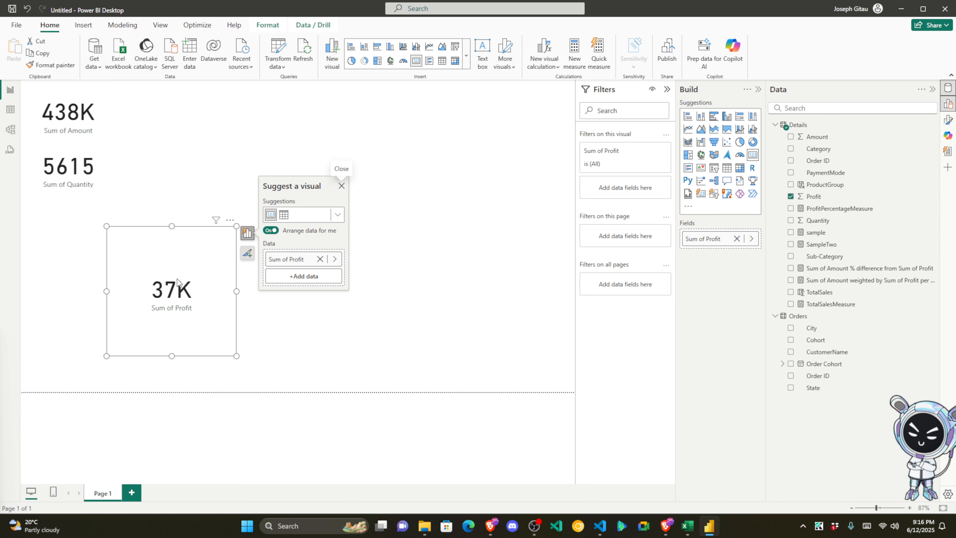
left_click_drag(177, 282, 110, 251)
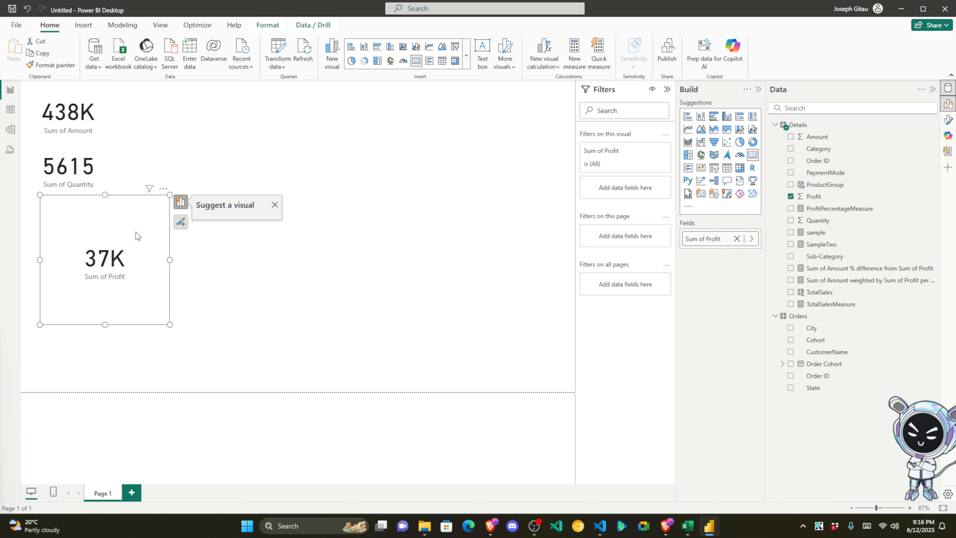
left_click_drag(170, 251, 103, 246)
left_click_drag(74, 327, 77, 211)
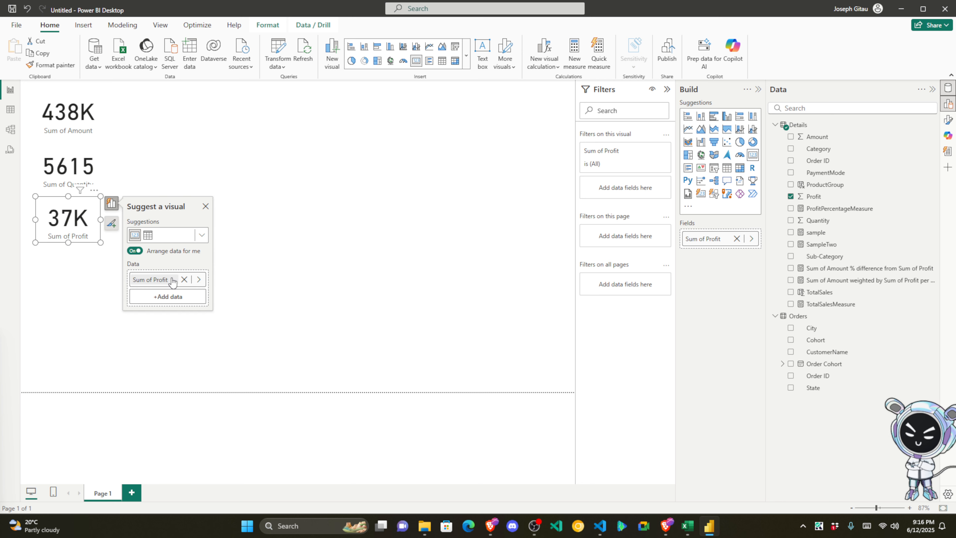
left_click(172, 280)
left_click(311, 226)
left_click(165, 159)
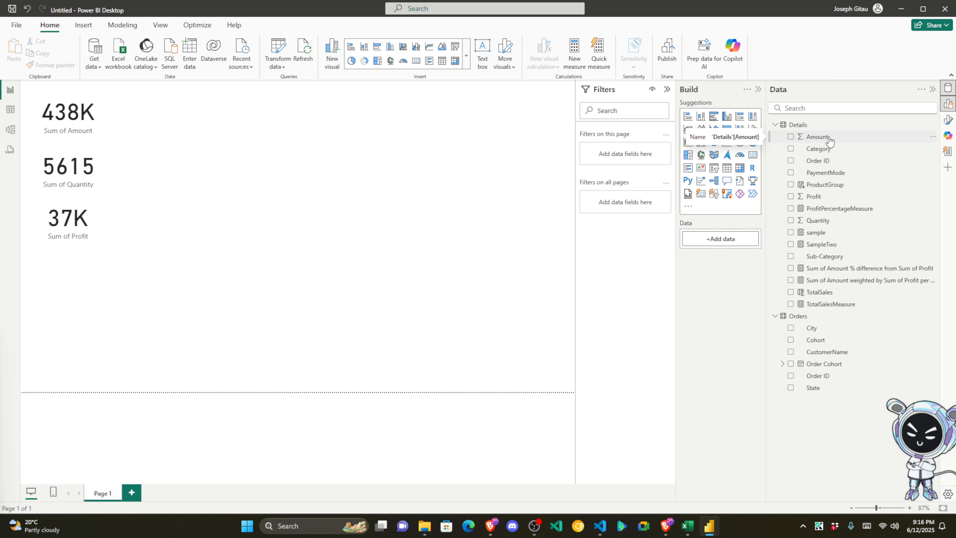
Step: Add an Average of Amount card (291.85) below the Profit card, sized so the value fits
left_click_drag(829, 141, 184, 104)
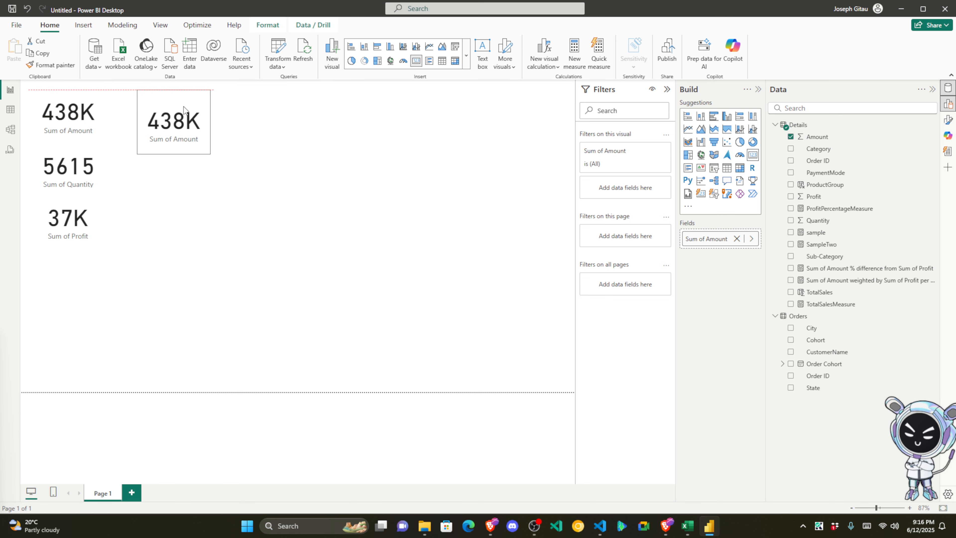
left_click(308, 175)
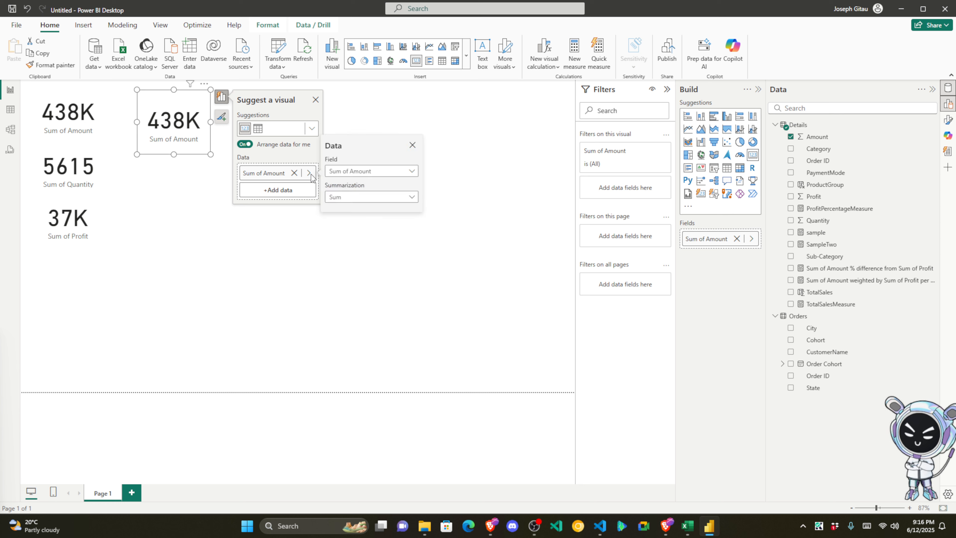
left_click(374, 199)
left_click(355, 241)
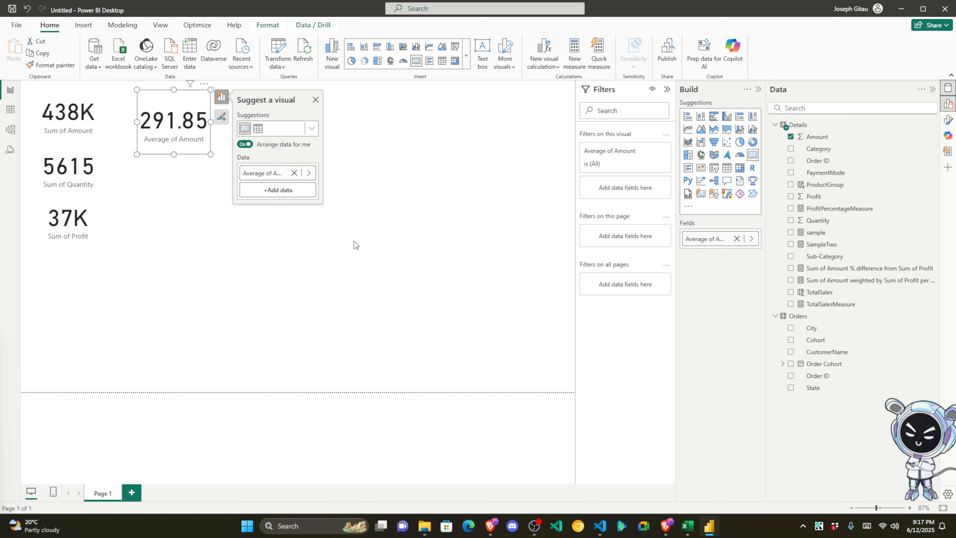
left_click(198, 210)
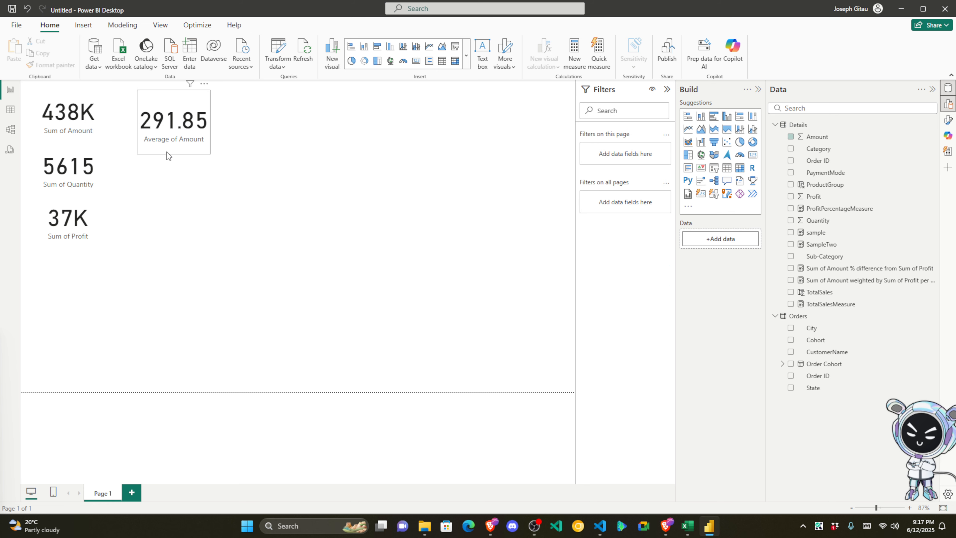
left_click(180, 102)
left_click_drag(180, 102, 78, 257)
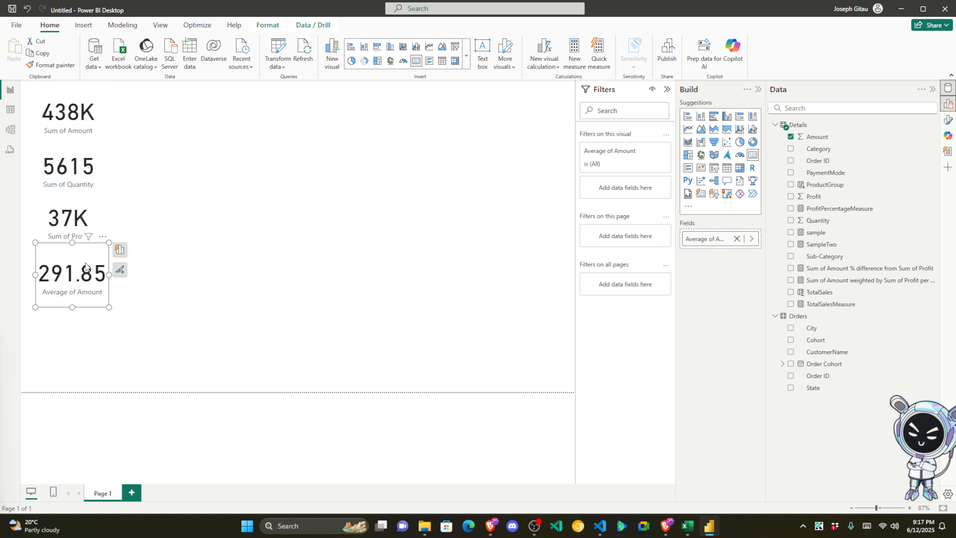
left_click_drag(80, 306, 101, 268)
left_click_drag(101, 267, 109, 266)
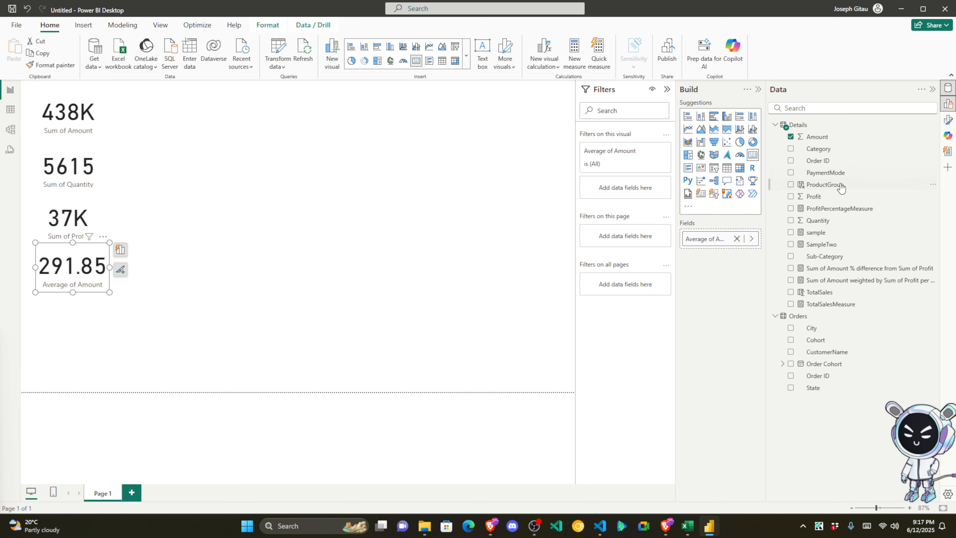
Step: Add an Average of Profit card (24.64) and shorten it to match the others
left_click_drag(831, 198, 121, 337)
left_click(167, 317)
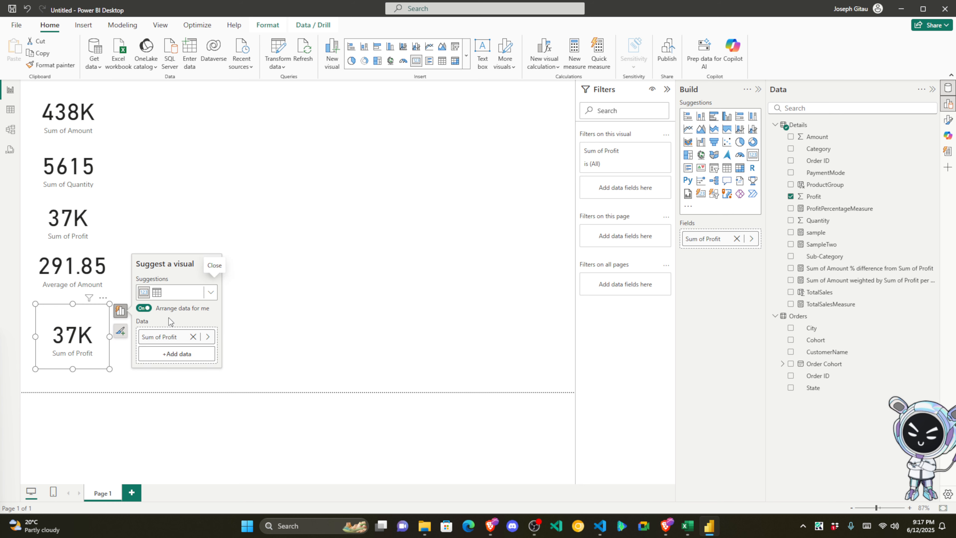
left_click(208, 336)
left_click(250, 361)
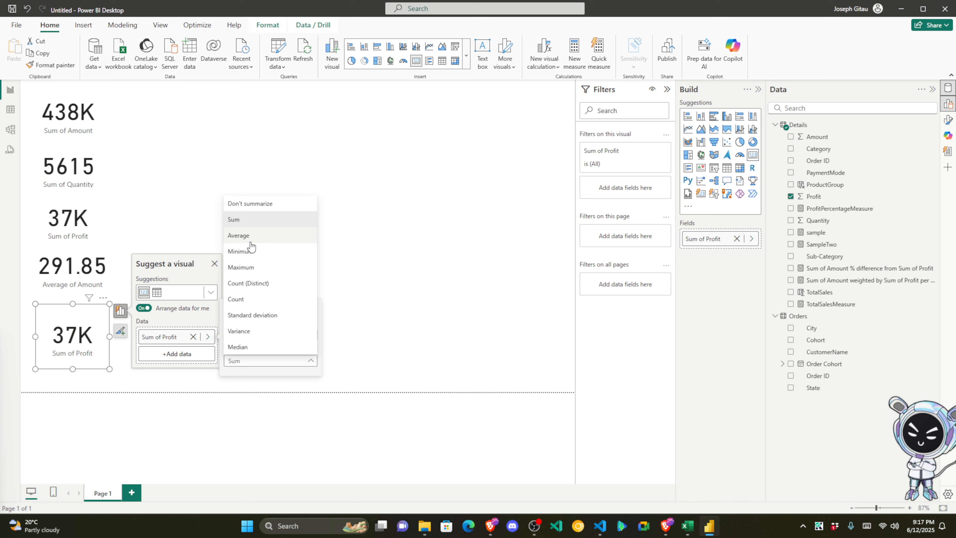
left_click(242, 236)
left_click_drag(70, 371, 76, 323)
left_click(234, 240)
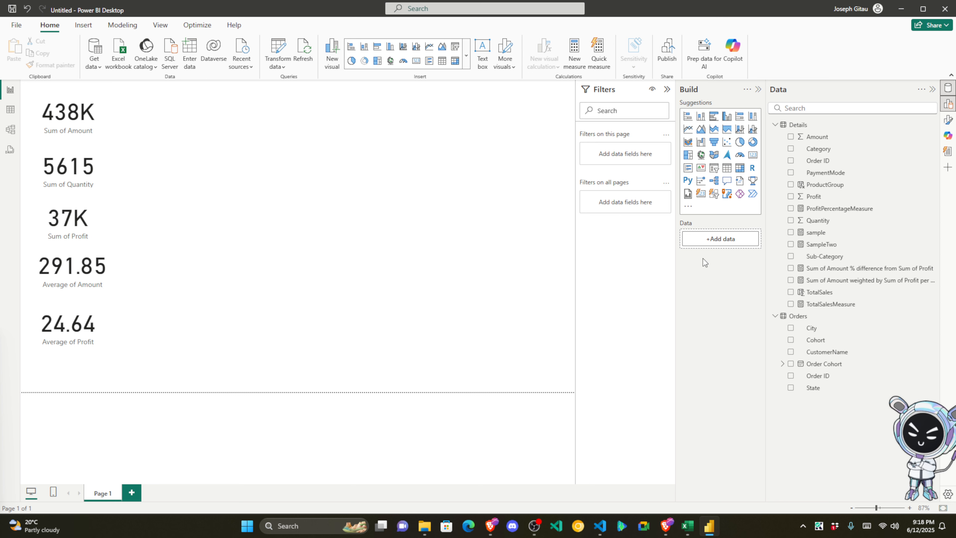
Step: Add an empty clustered column chart at the top beside the KPI cards, made taller and wider
left_click(730, 118)
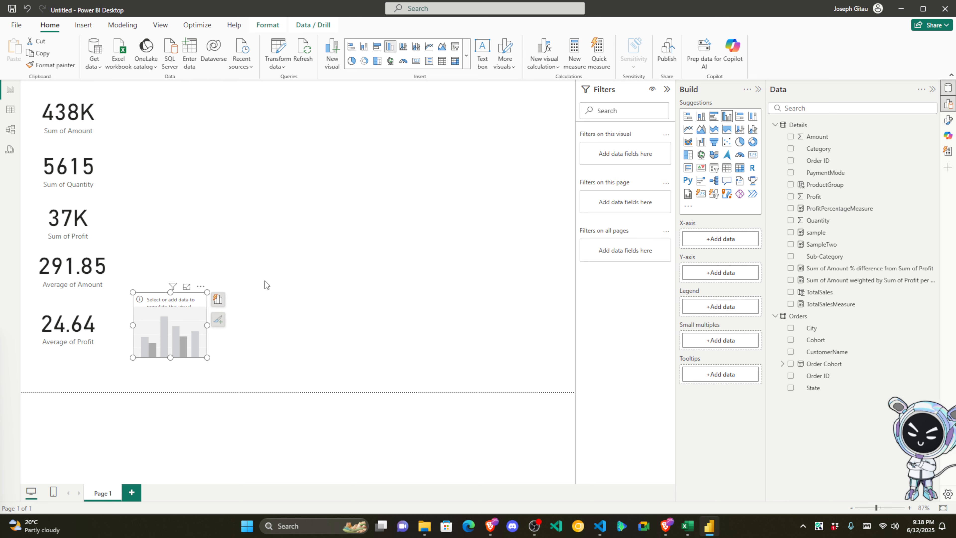
left_click_drag(194, 320, 280, 132)
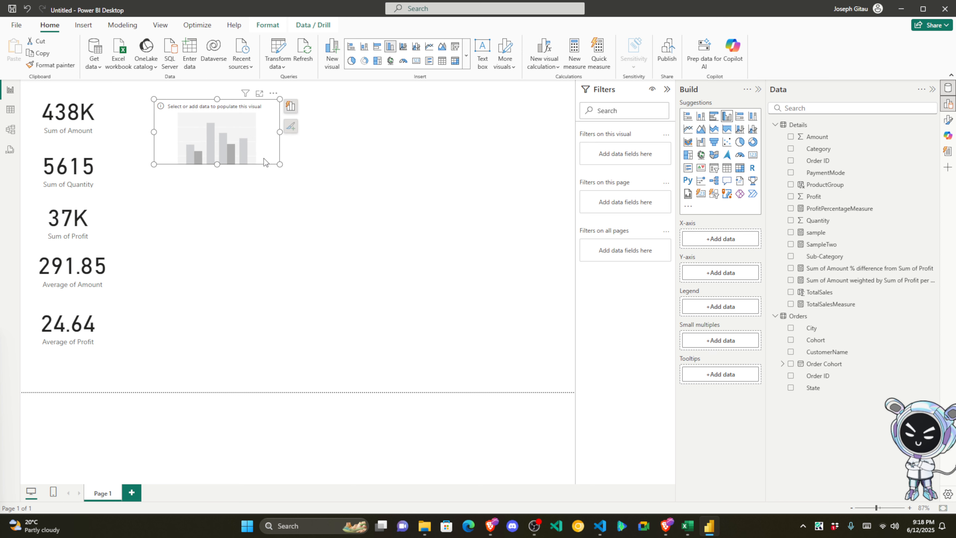
left_click_drag(218, 165, 218, 196)
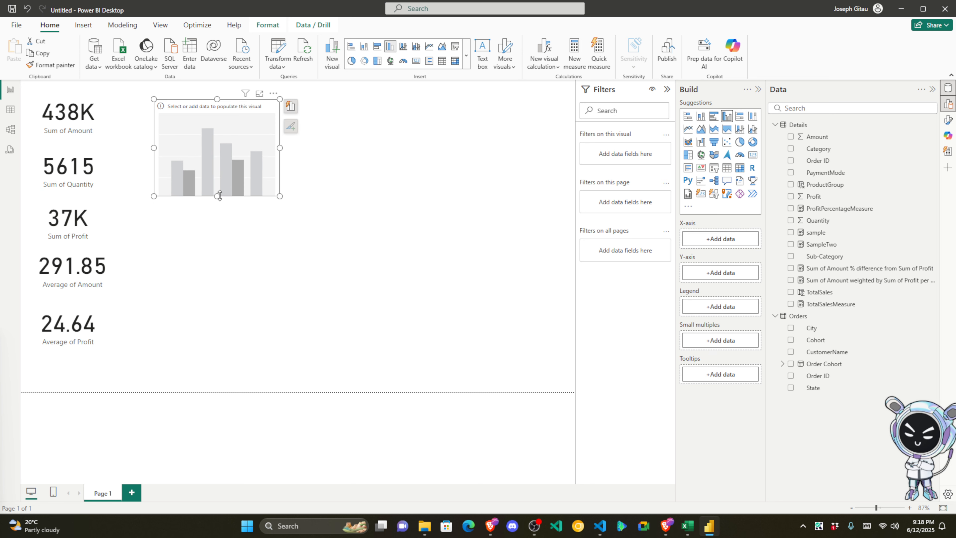
left_click_drag(280, 148, 308, 151)
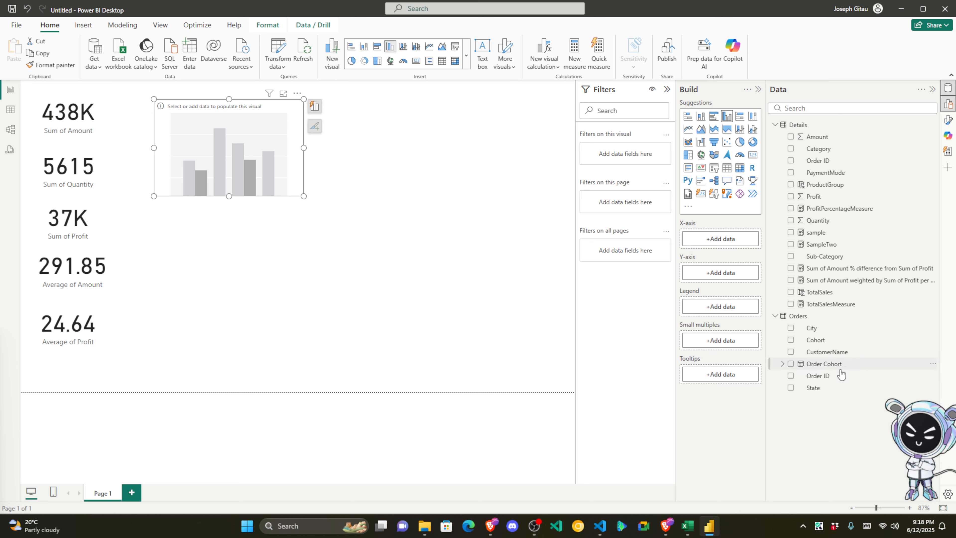
Step: Plot Sum of Amount by Order Cohort Month in the empty column chart
left_click(783, 364)
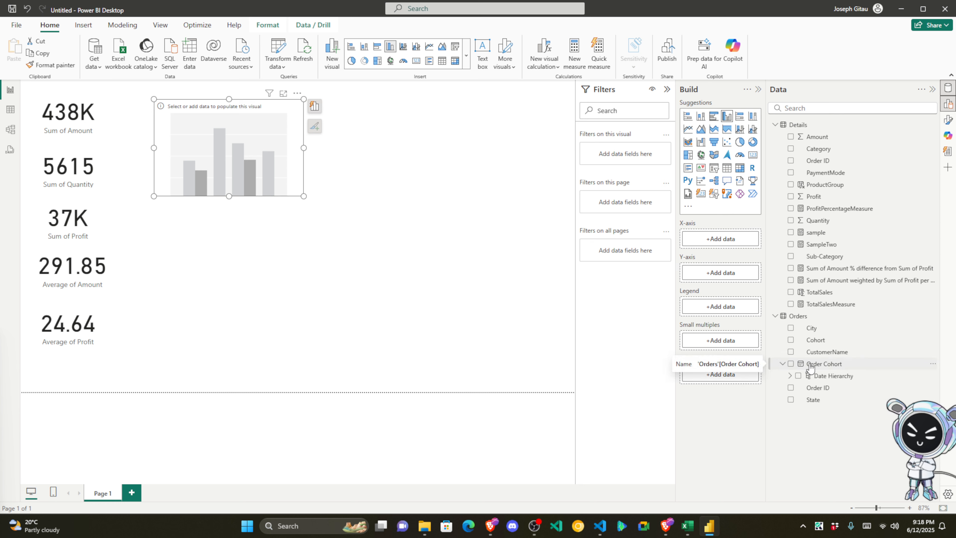
left_click(790, 375)
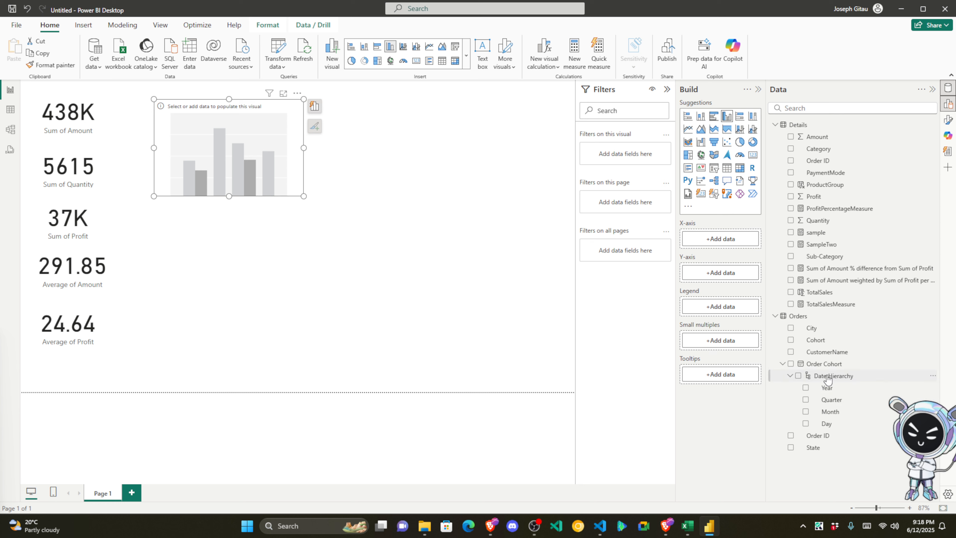
left_click_drag(831, 412, 242, 151)
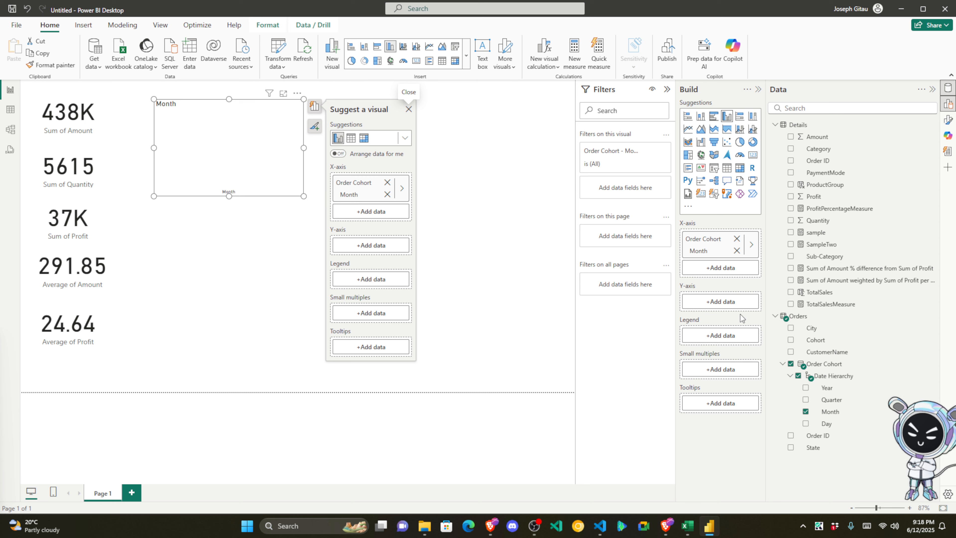
left_click(724, 301)
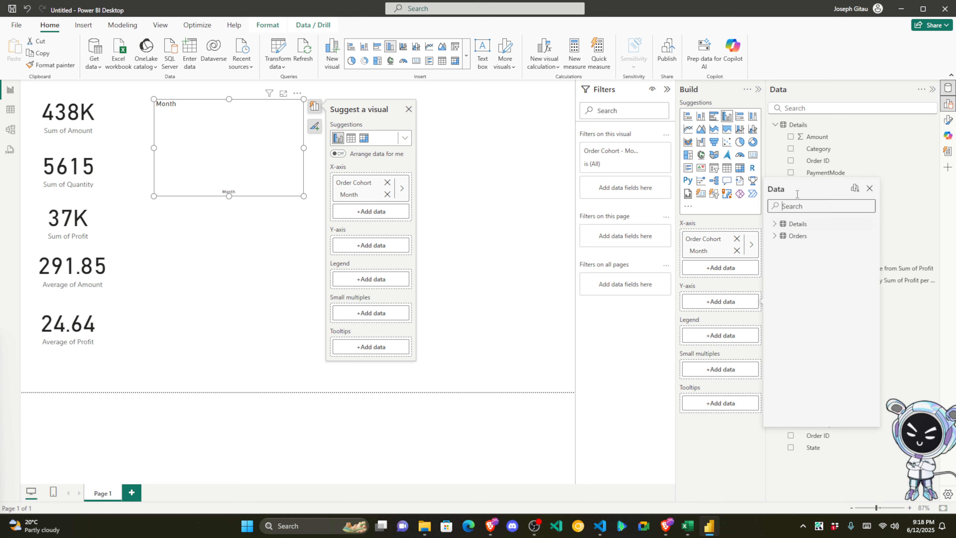
left_click(773, 224)
left_click(791, 236)
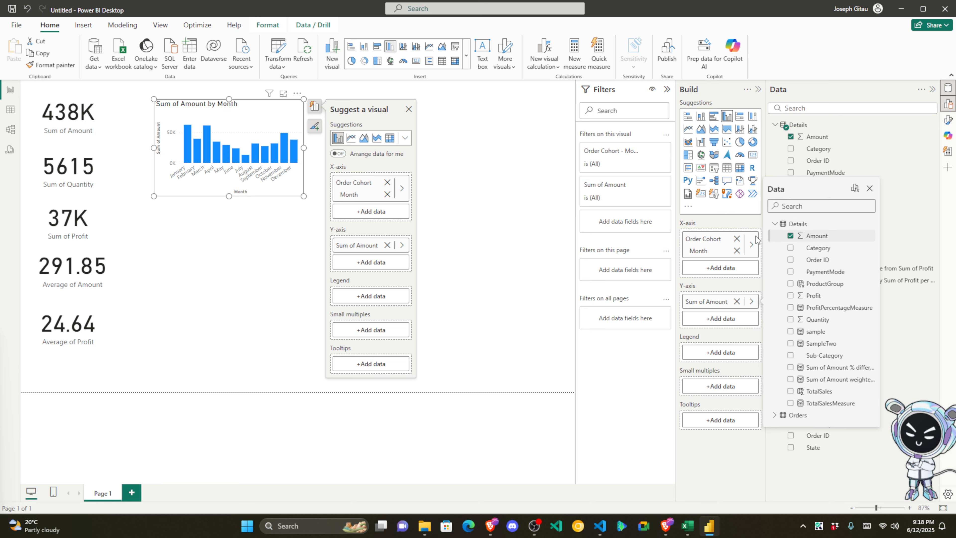
left_click(256, 234)
Step: Enlarge the Amount by Month chart and move it up beside the KPI cards
left_click_drag(229, 197, 230, 228)
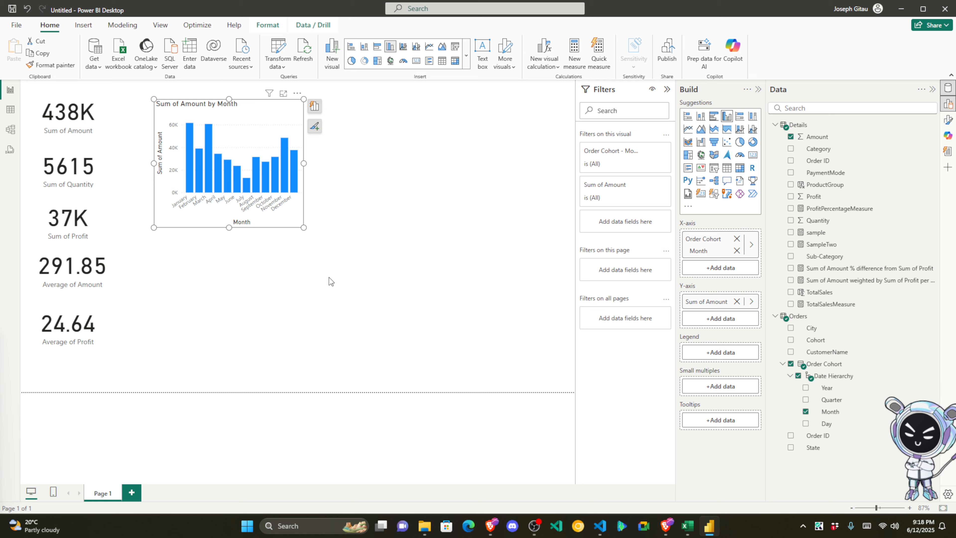
left_click(328, 277)
left_click_drag(303, 165, 410, 166)
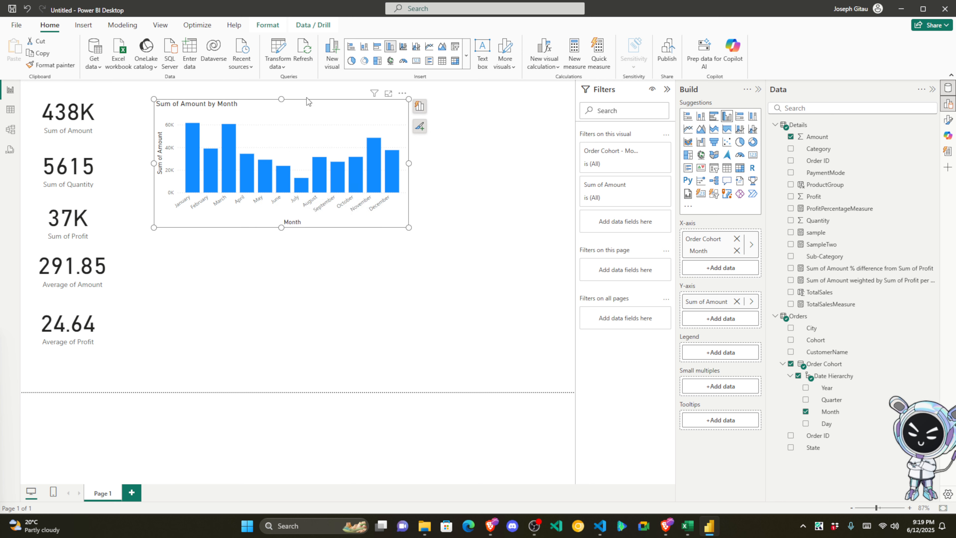
left_click_drag(311, 107, 299, 90)
left_click_drag(270, 209, 268, 219)
left_click(299, 280)
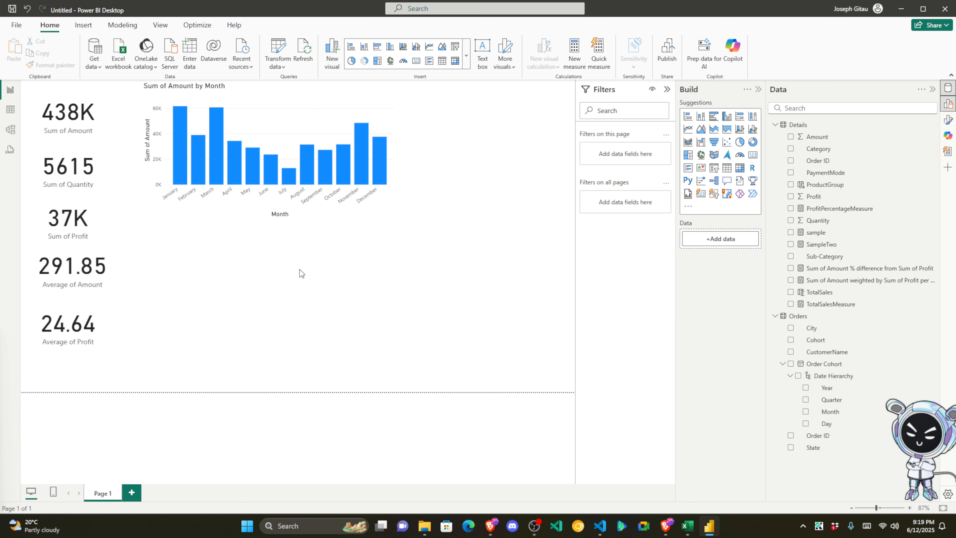
left_click(273, 103)
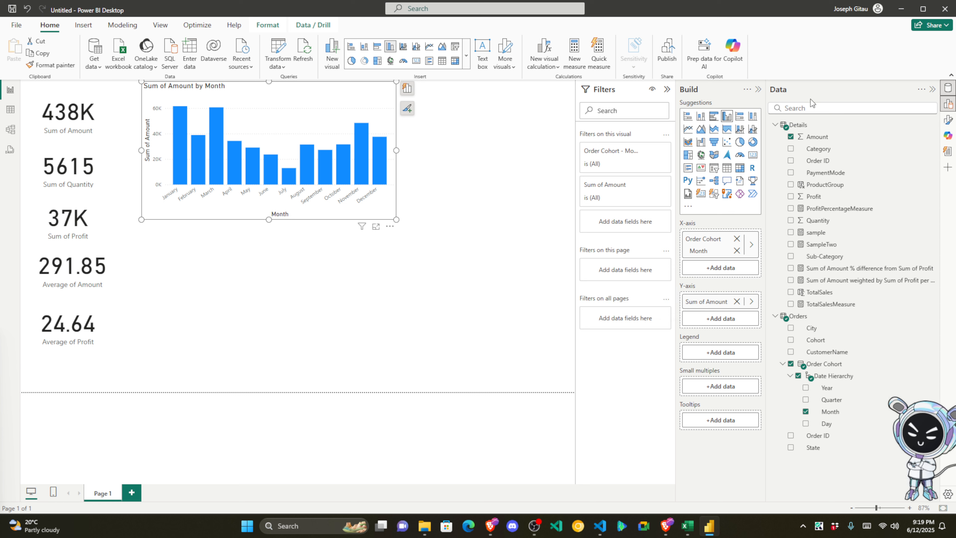
left_click(489, 246)
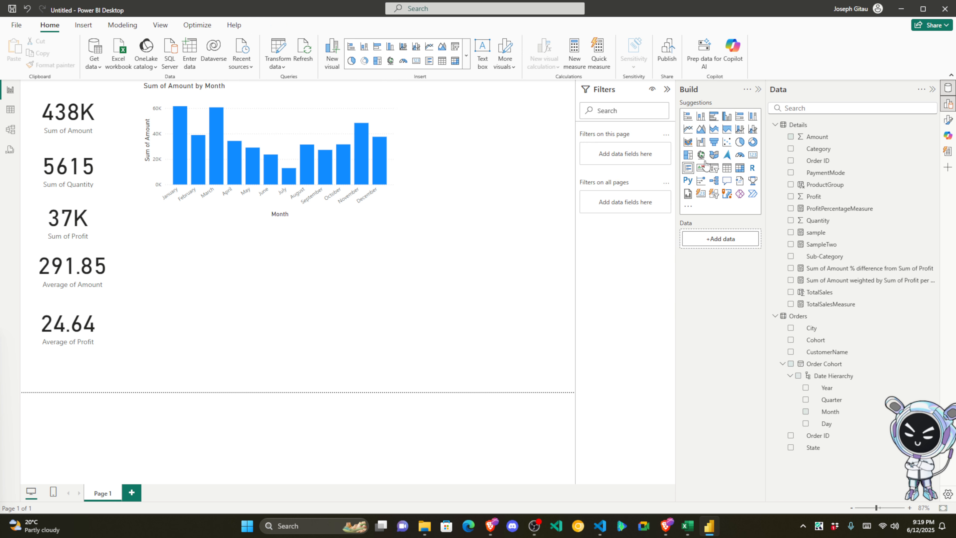
Step: Add a new column chart plotting Sum of Profit by Month below the Amount chart
left_click(727, 119)
left_click_drag(483, 107, 253, 233)
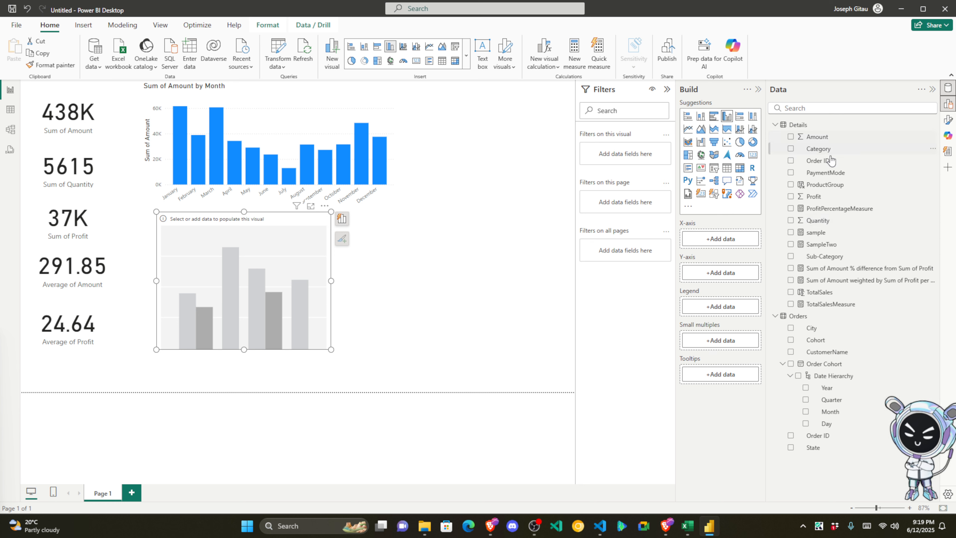
left_click_drag(835, 411, 717, 242)
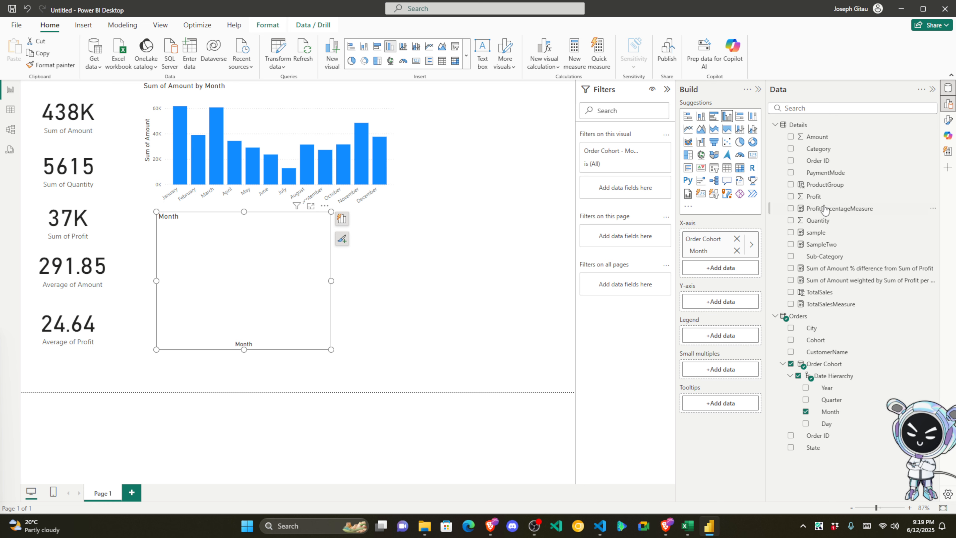
left_click_drag(821, 200, 723, 302)
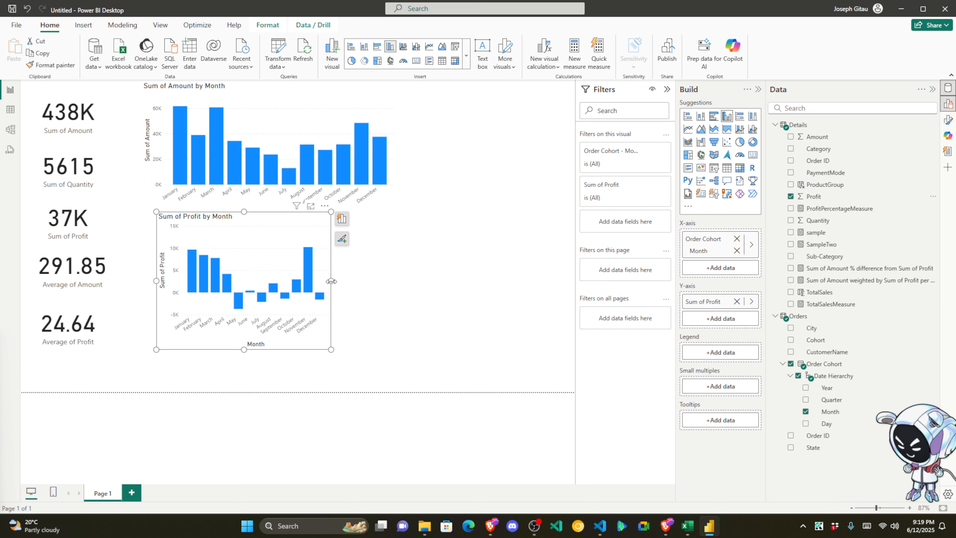
Step: Resize and align the Profit by Month chart to match the Amount chart above
left_click_drag(332, 281, 396, 279)
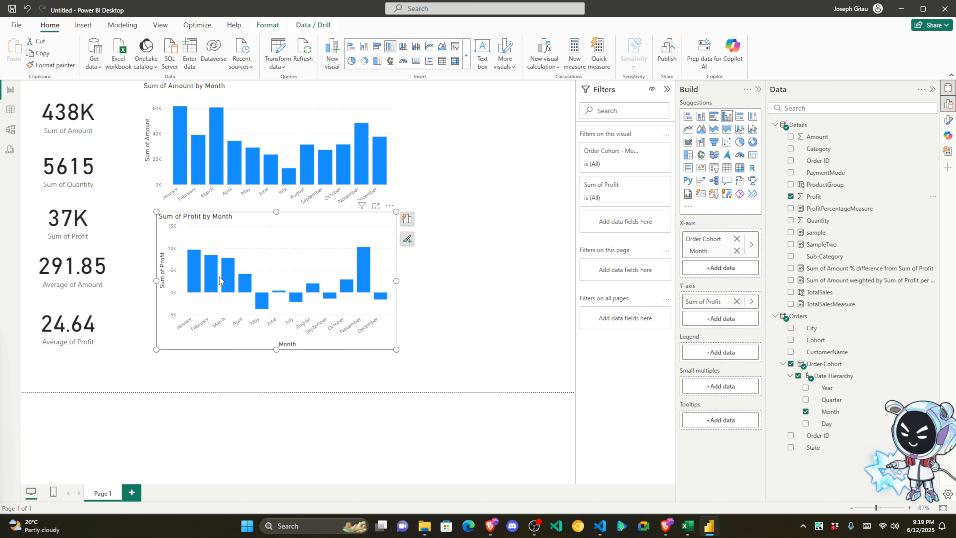
mouse_move(277, 349)
left_mouse_down()
mouse_move(276, 368)
mouse_move(272, 335)
left_mouse_up()
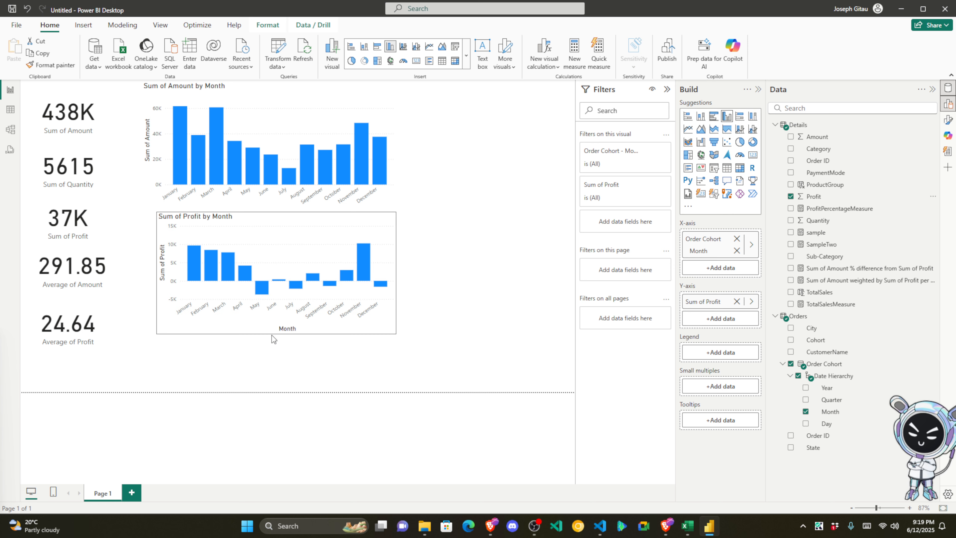
left_click(471, 167)
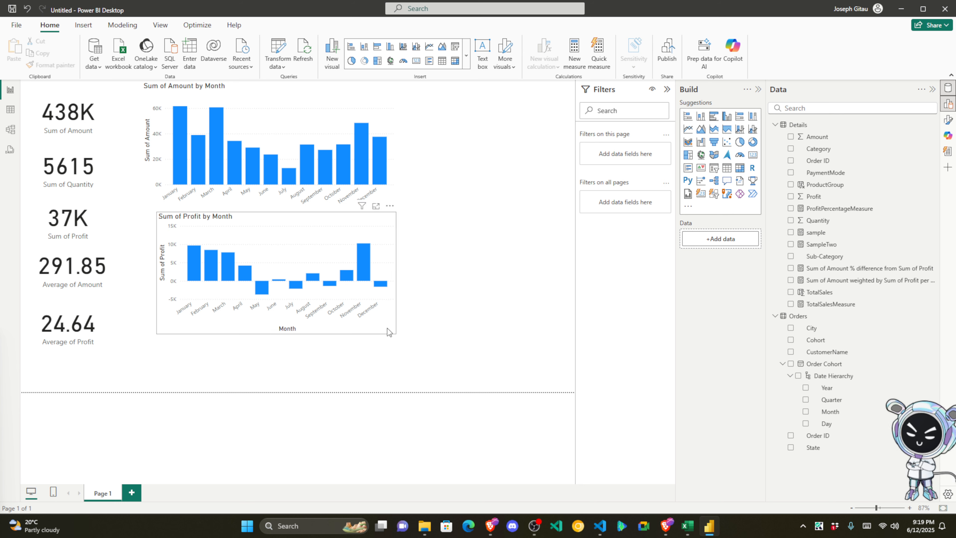
left_click(387, 328)
left_click(279, 335)
left_click(279, 335)
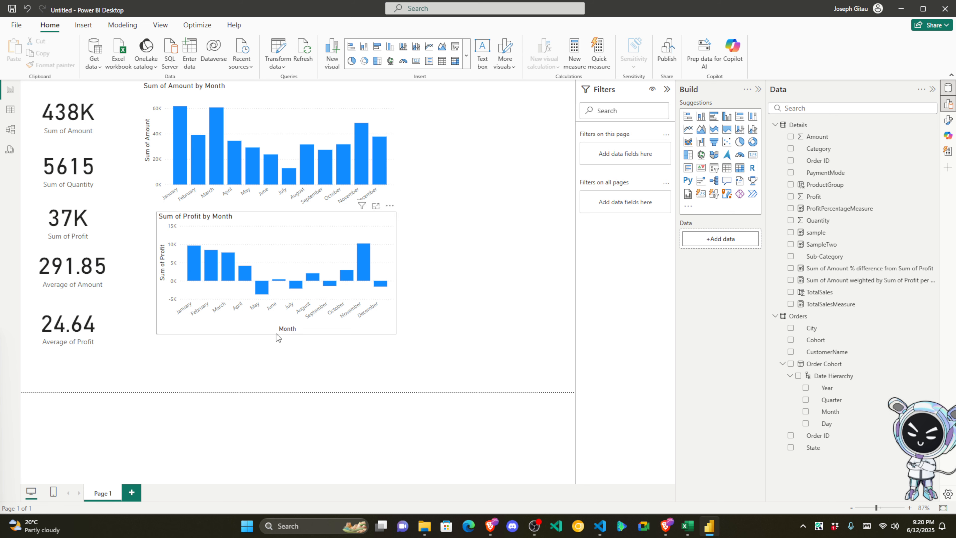
left_click_drag(273, 333, 278, 338)
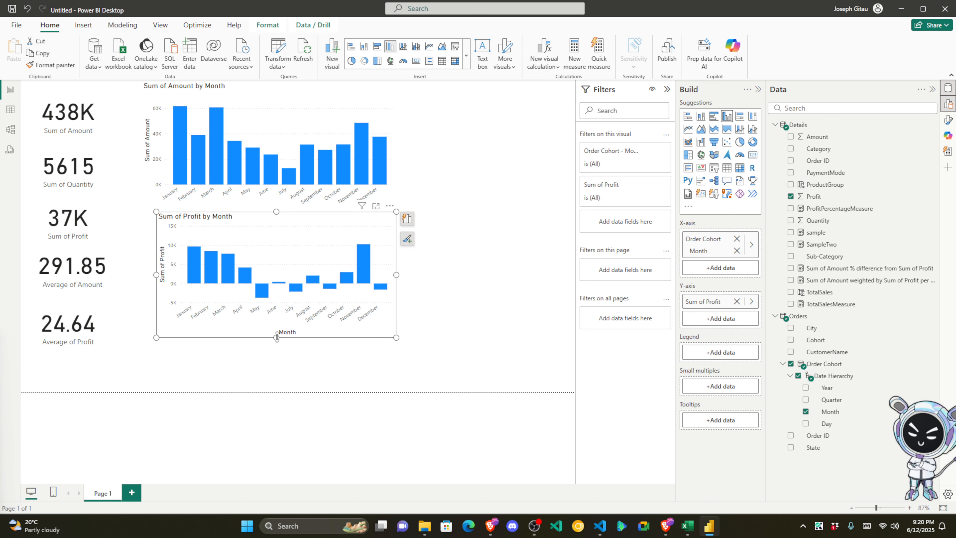
left_click(417, 190)
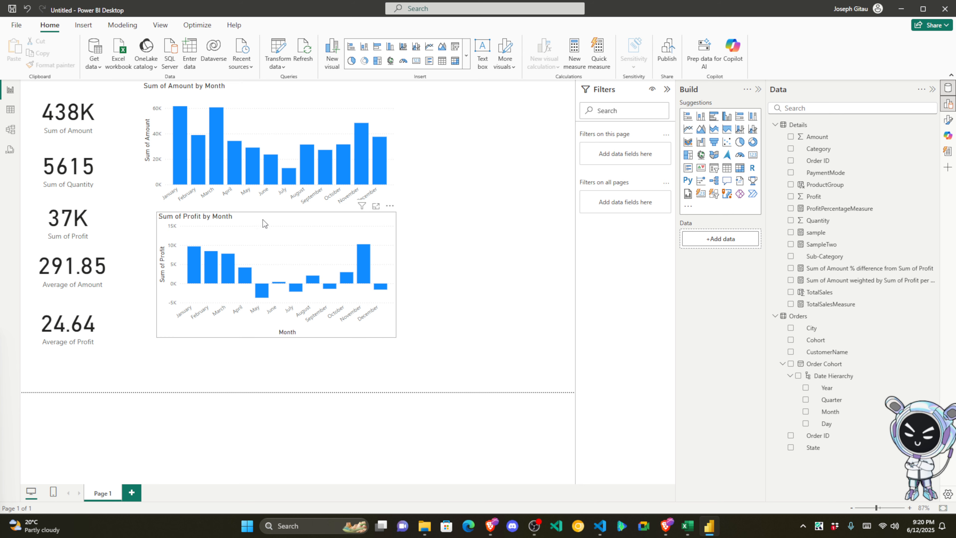
mouse_move(265, 224)
left_mouse_down()
mouse_move(250, 222)
mouse_move(261, 223)
left_mouse_up()
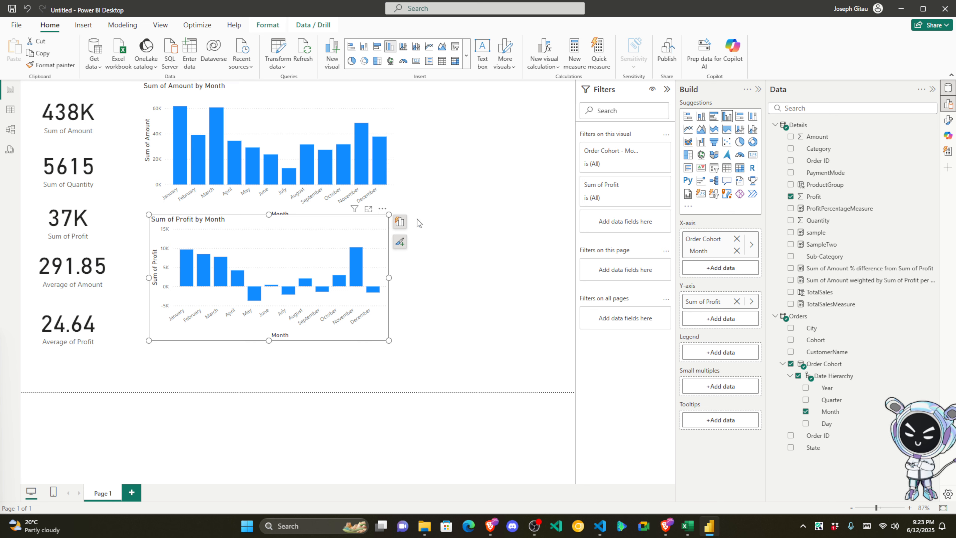
Step: Add a Sum of Amount by ProductGroup visual at the top right of the page
left_click(425, 192)
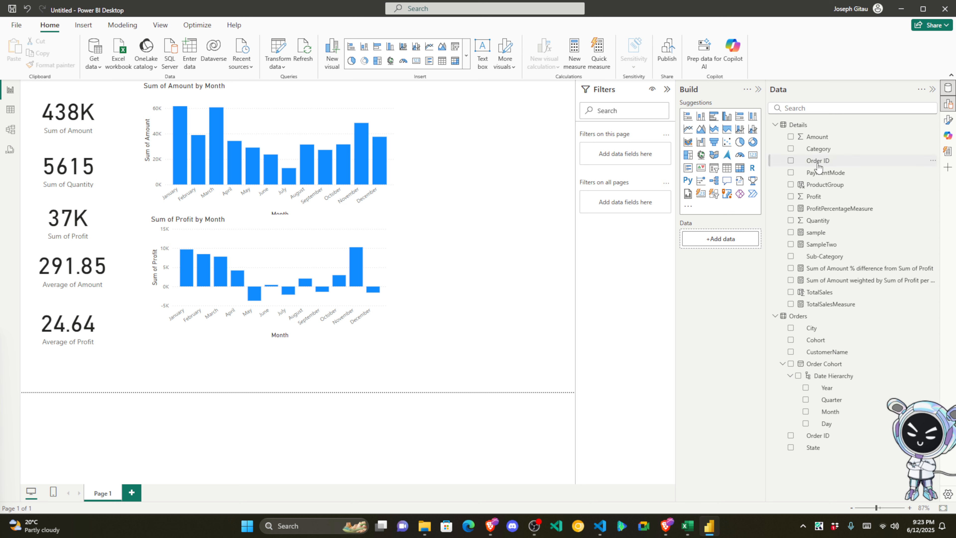
left_click_drag(826, 137, 467, 120)
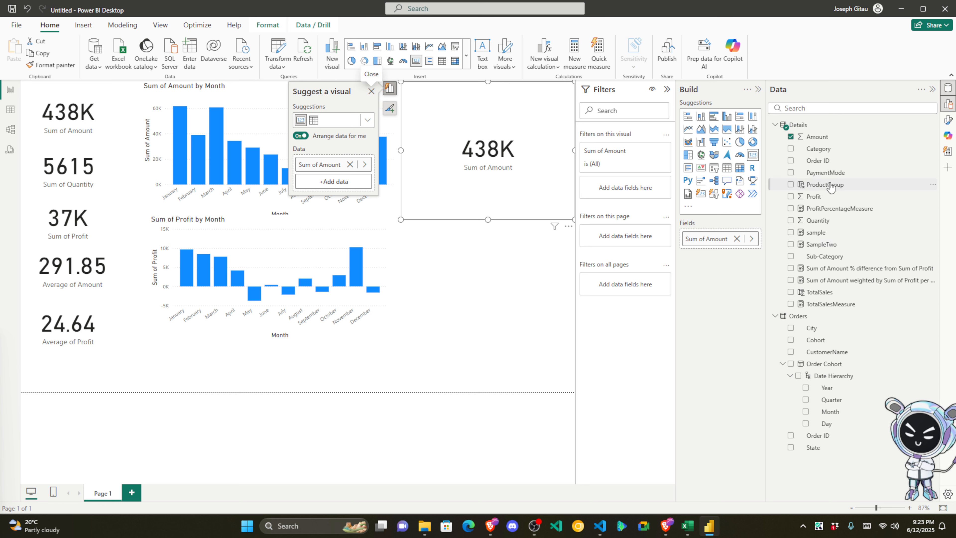
left_click_drag(831, 188, 487, 154)
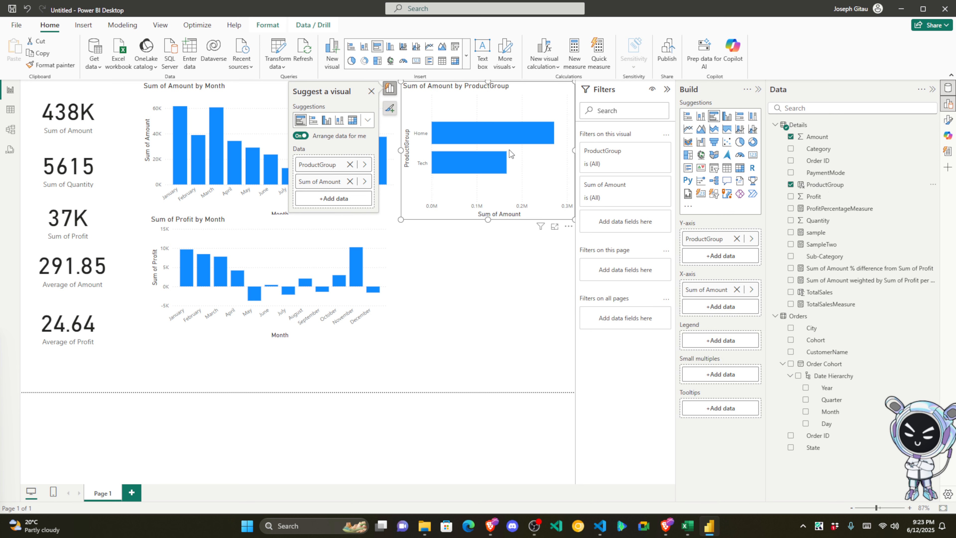
Step: Turn the ProductGroup visual into a small donut chart showing Tech and Home
mouse_move(448, 174)
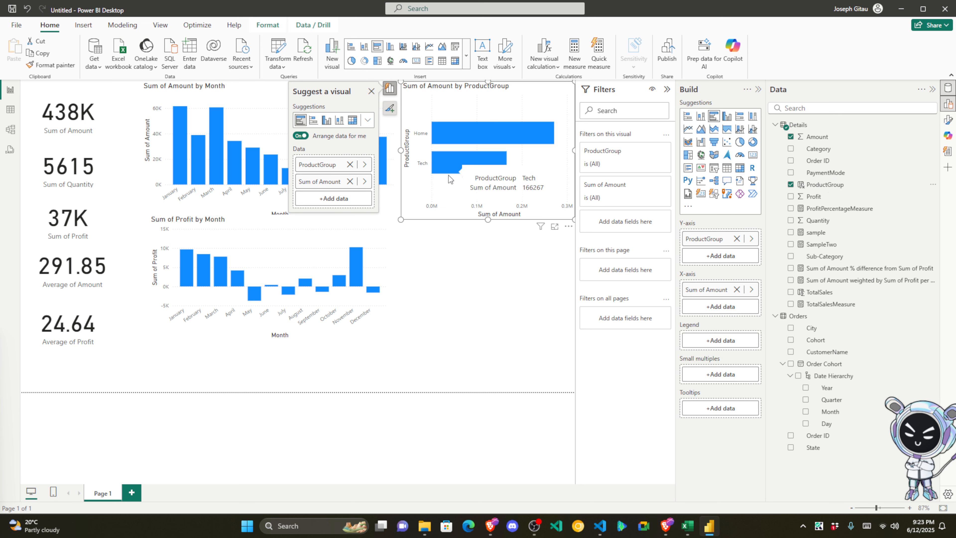
left_click(740, 142)
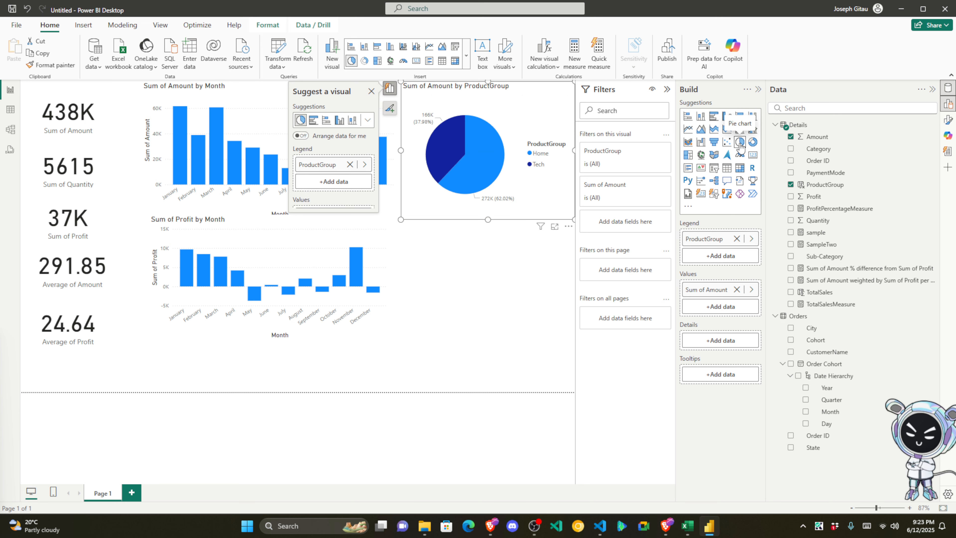
left_click(740, 155)
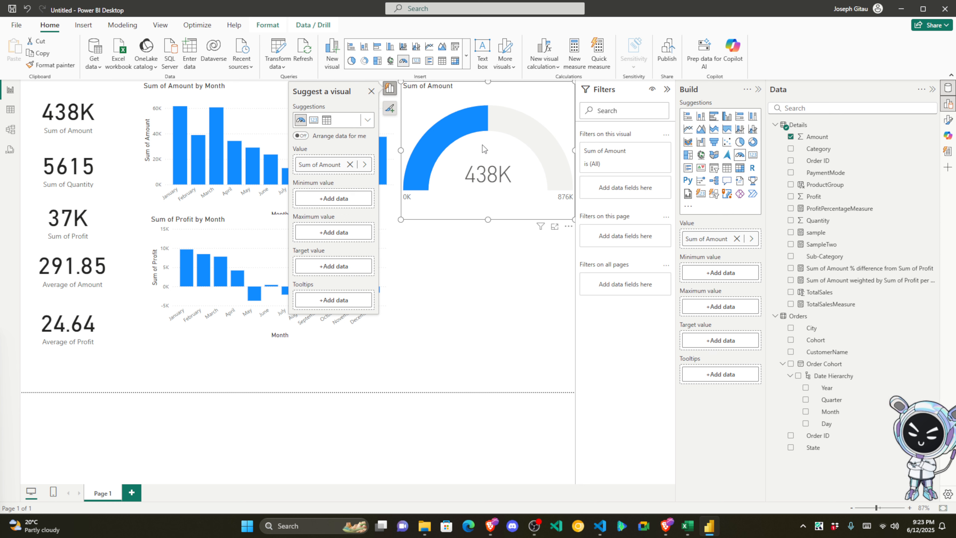
left_click(740, 143)
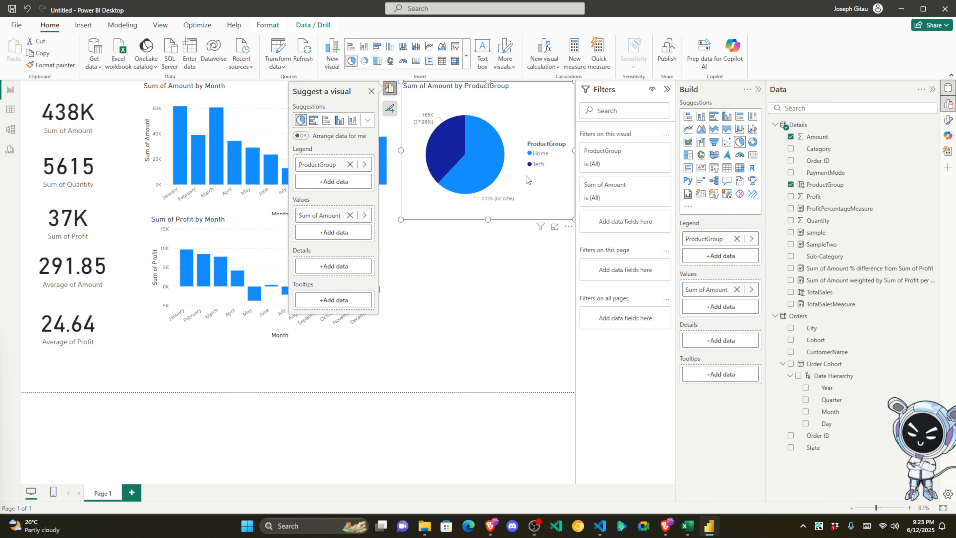
left_click(753, 142)
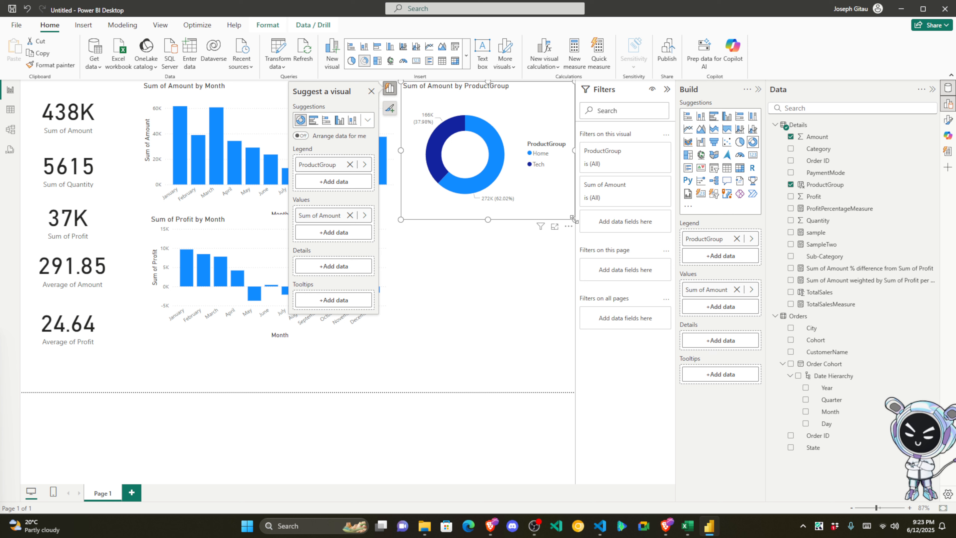
left_click_drag(574, 219, 520, 186)
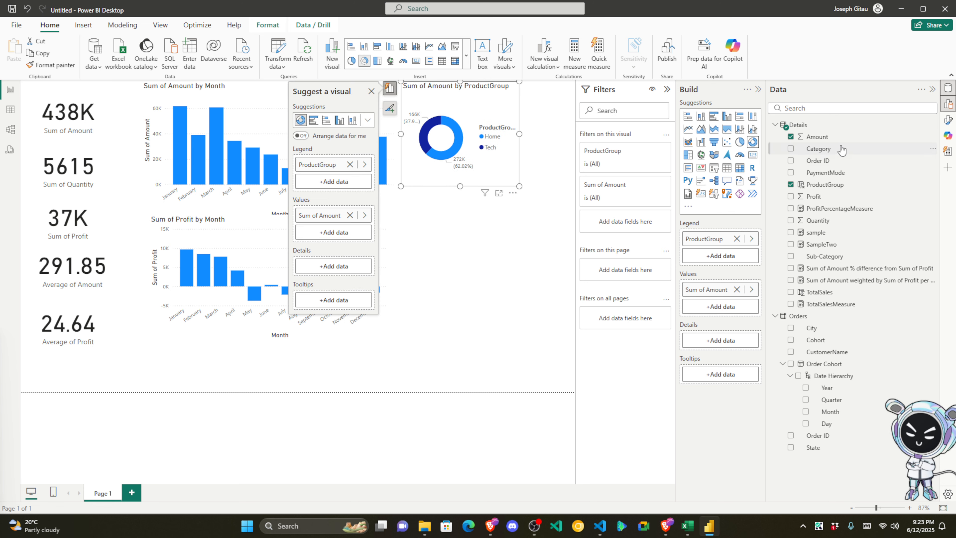
left_click(548, 216)
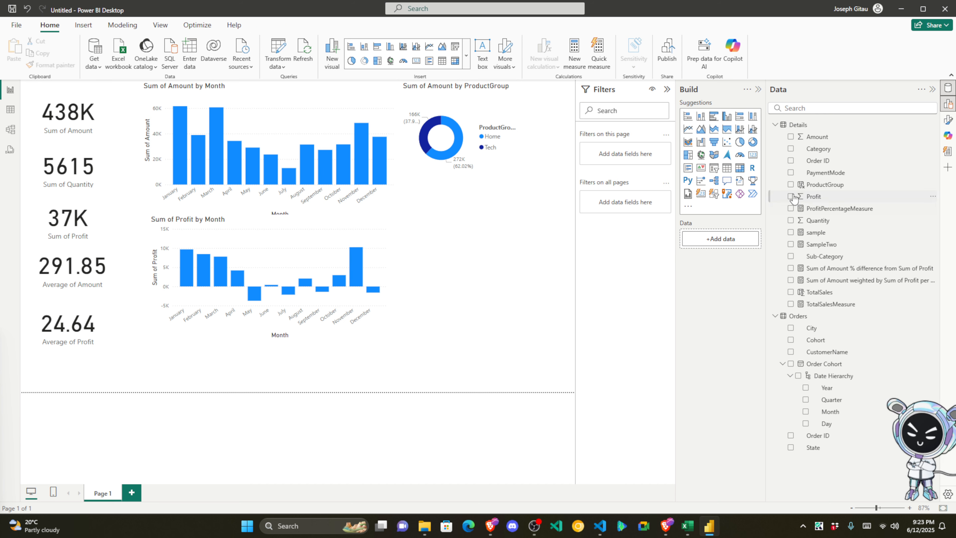
Step: Add a Sum of Amount by Category donut and move it toward the left-side charts
left_click_drag(824, 141, 465, 213)
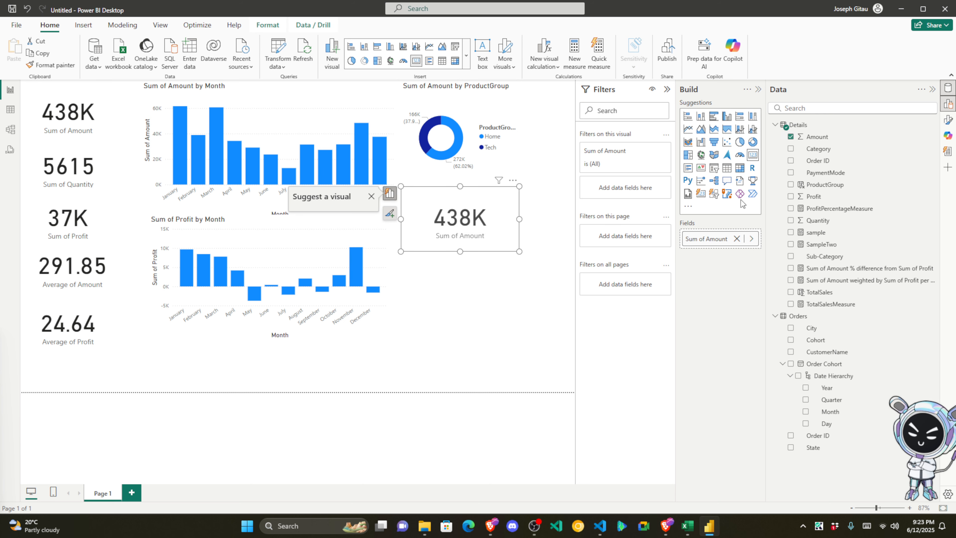
left_click_drag(819, 148, 448, 227)
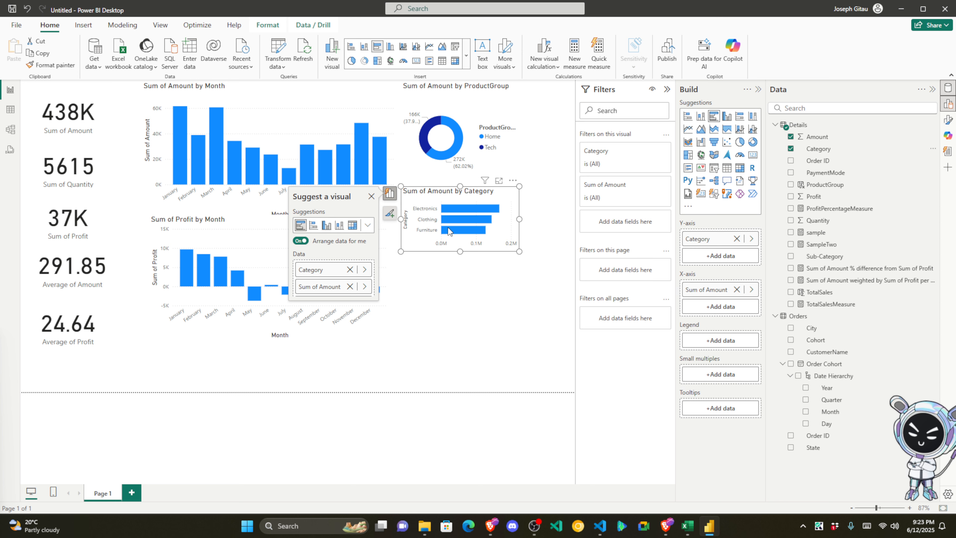
left_click(752, 142)
left_click_drag(537, 301, 556, 304)
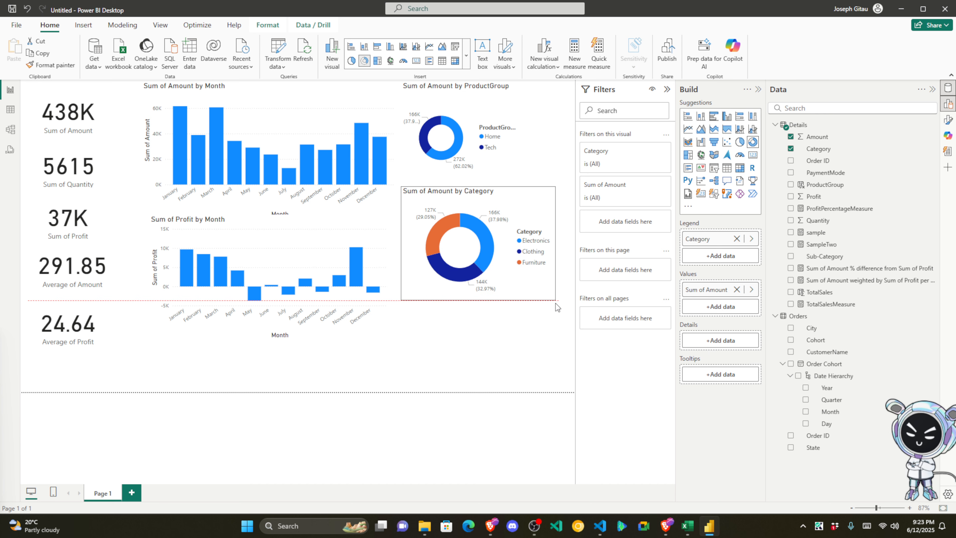
left_click_drag(531, 204, 308, 157)
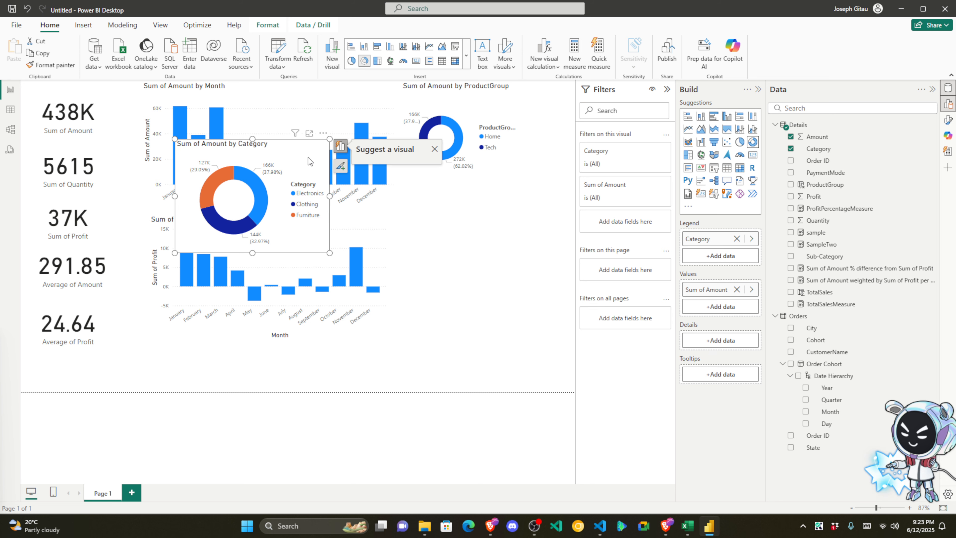
left_click(482, 250)
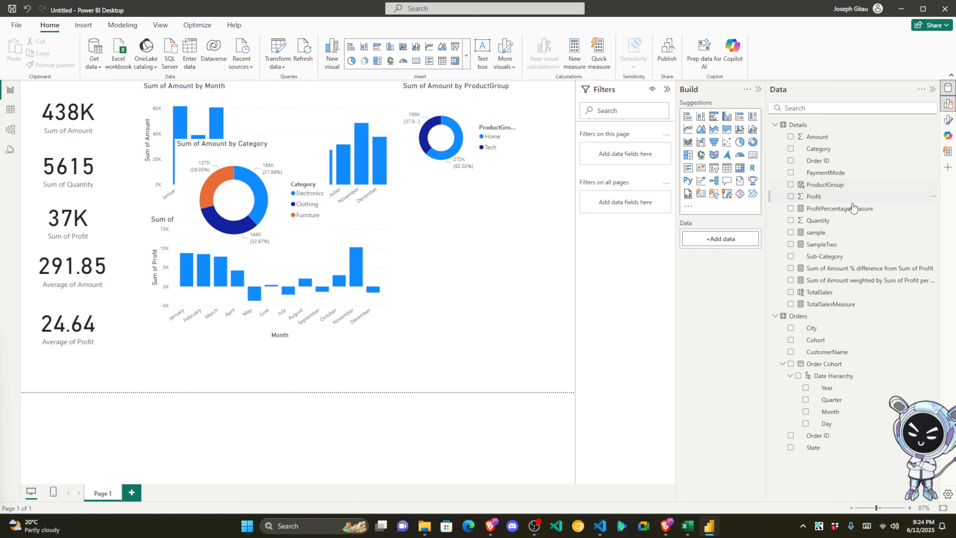
Step: Create a Sum of Quantity by Category donut and delete the Amount by Category donut
left_click_drag(852, 226, 497, 222)
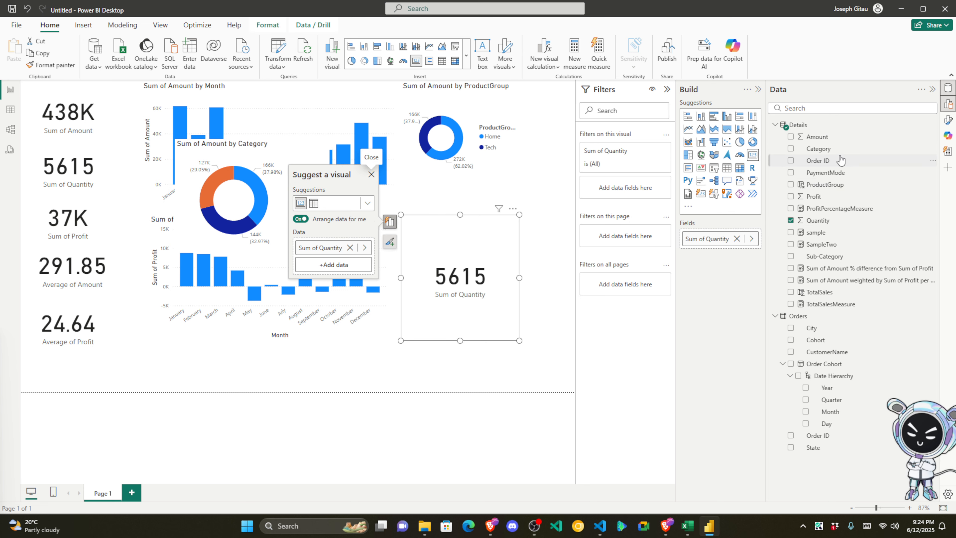
left_click_drag(842, 151, 504, 268)
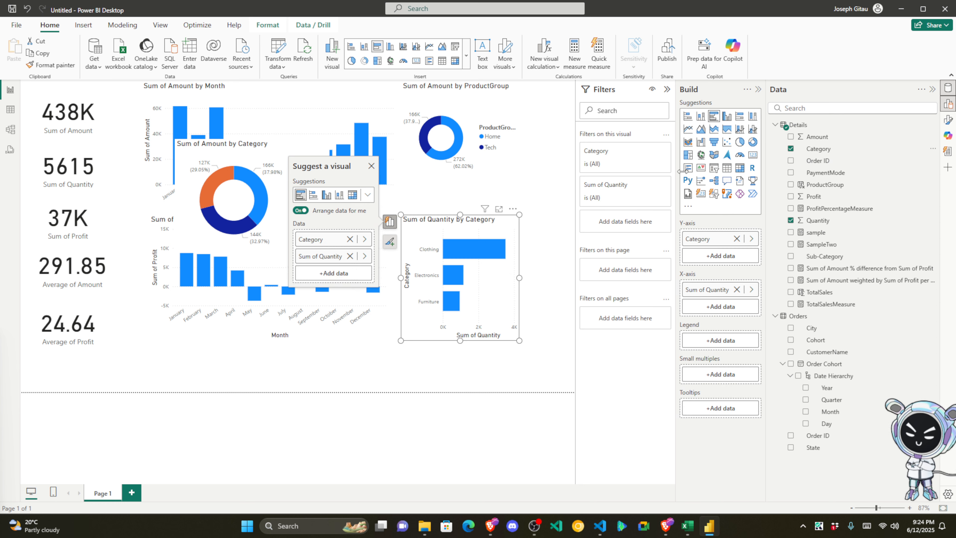
left_click(757, 147)
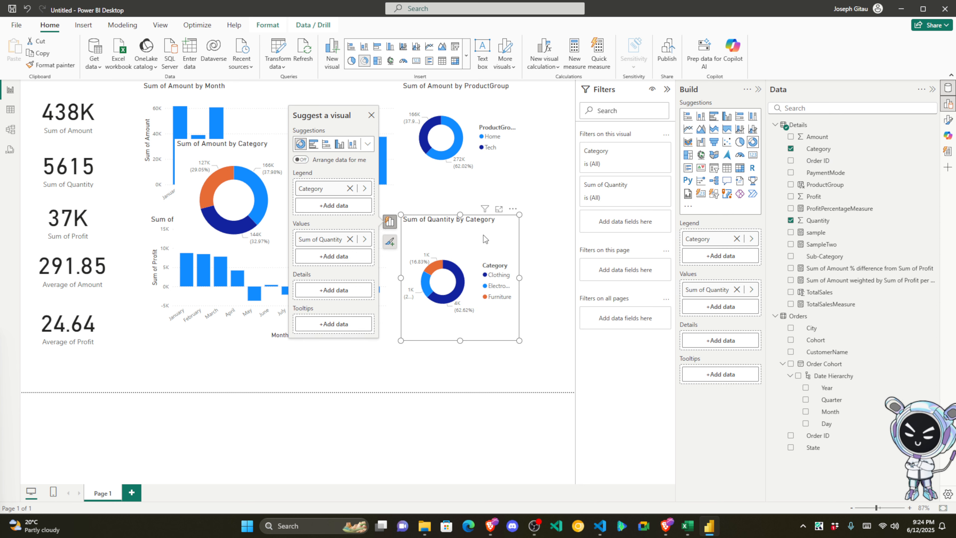
left_click_drag(483, 234, 139, 184)
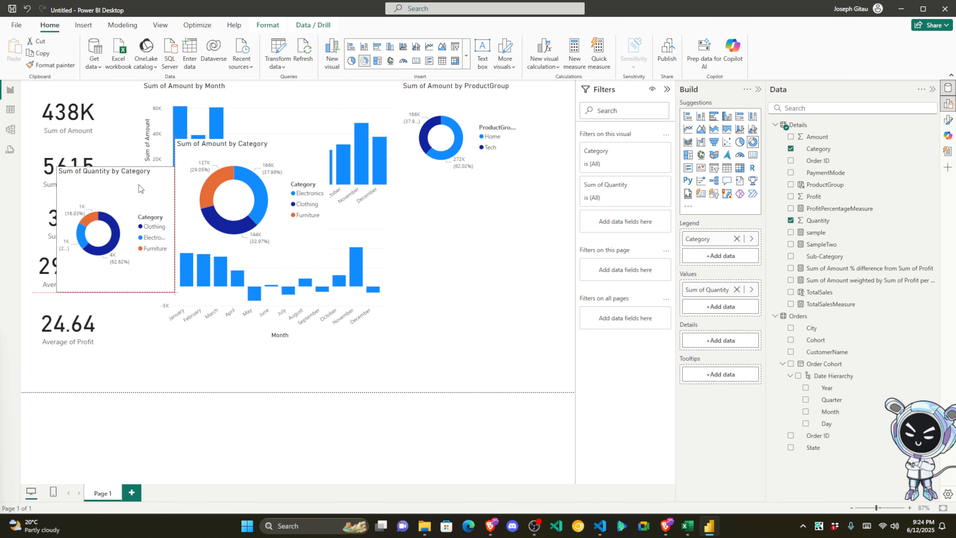
left_click(185, 173)
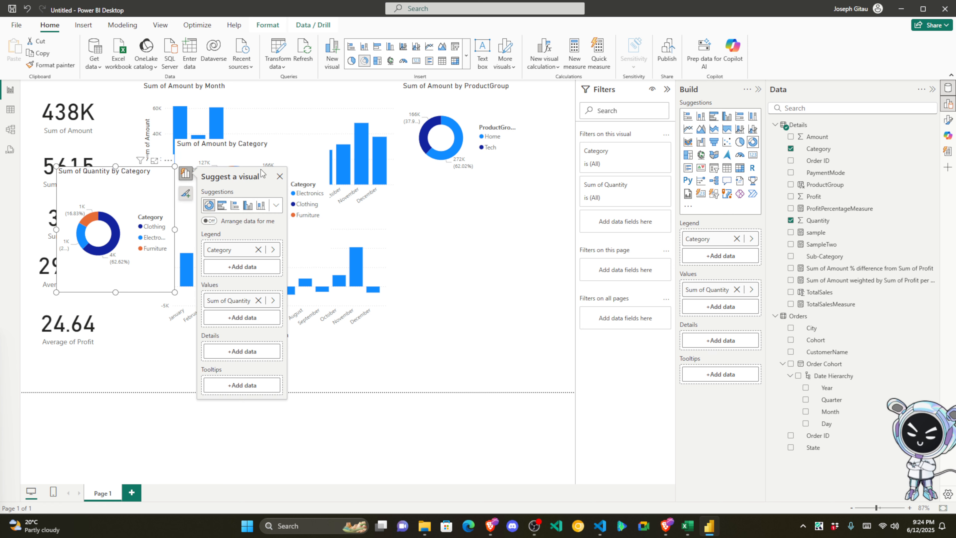
left_click(225, 146)
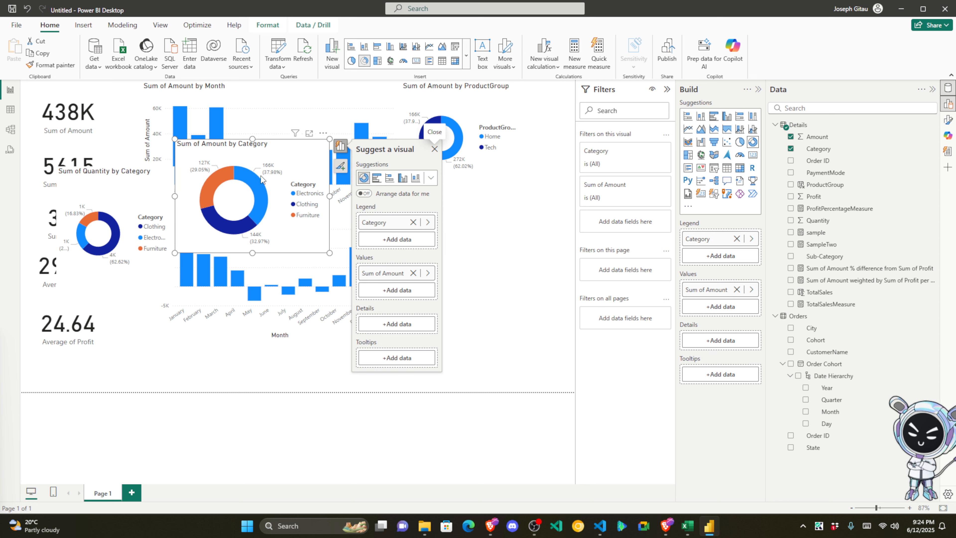
key("Delete")
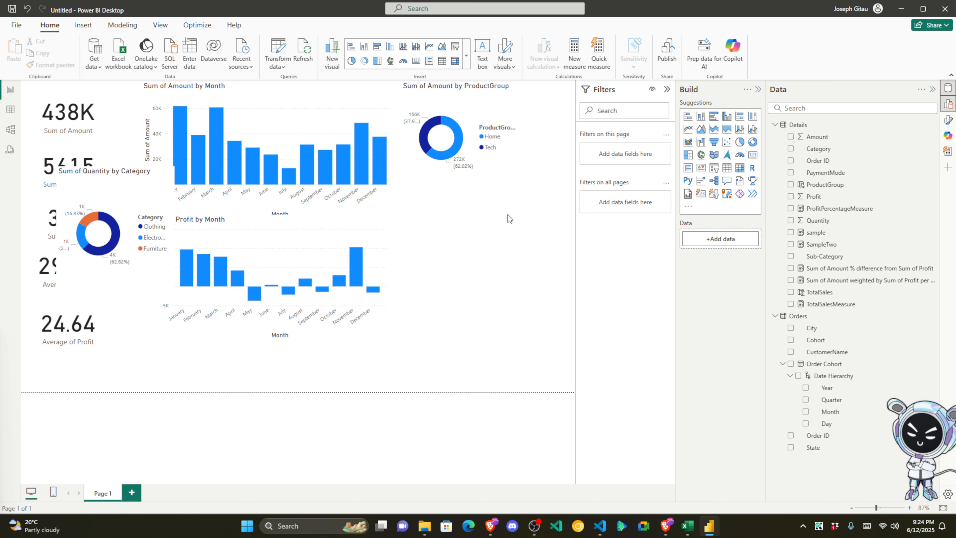
left_click(151, 193)
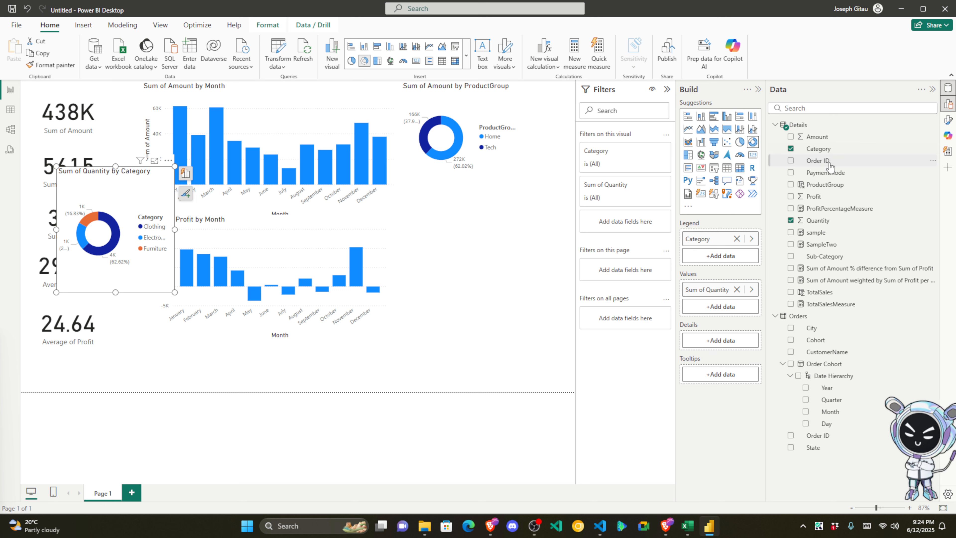
Step: Add a wide Sum of Quantity by PaymentMode bar chart in empty space
left_click_drag(829, 226, 498, 245)
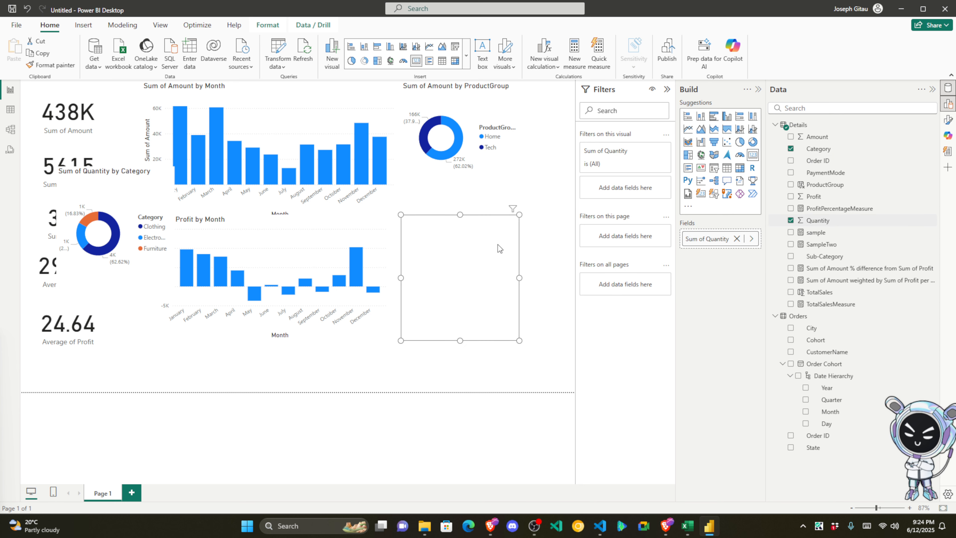
left_click_drag(838, 177, 463, 257)
left_click_drag(520, 277, 548, 278)
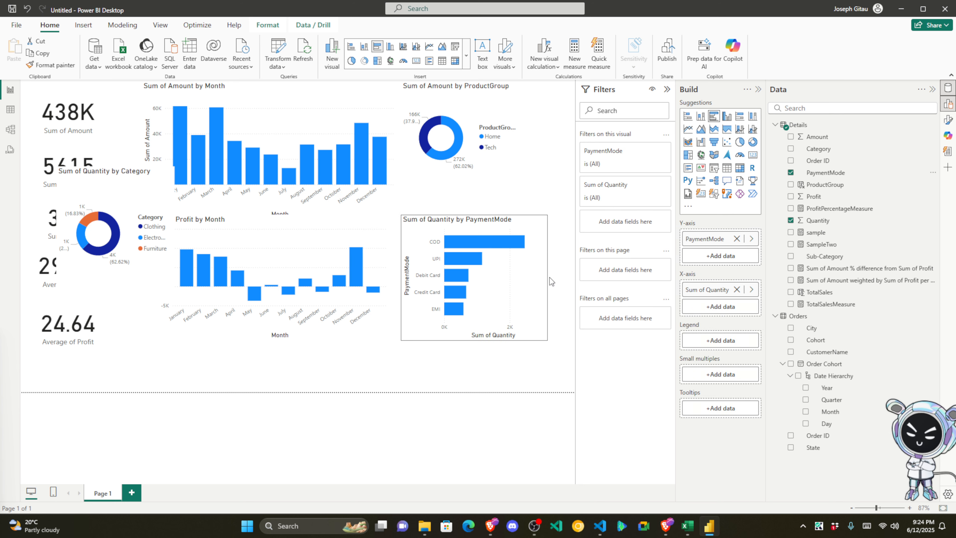
left_click_drag(402, 278, 330, 278)
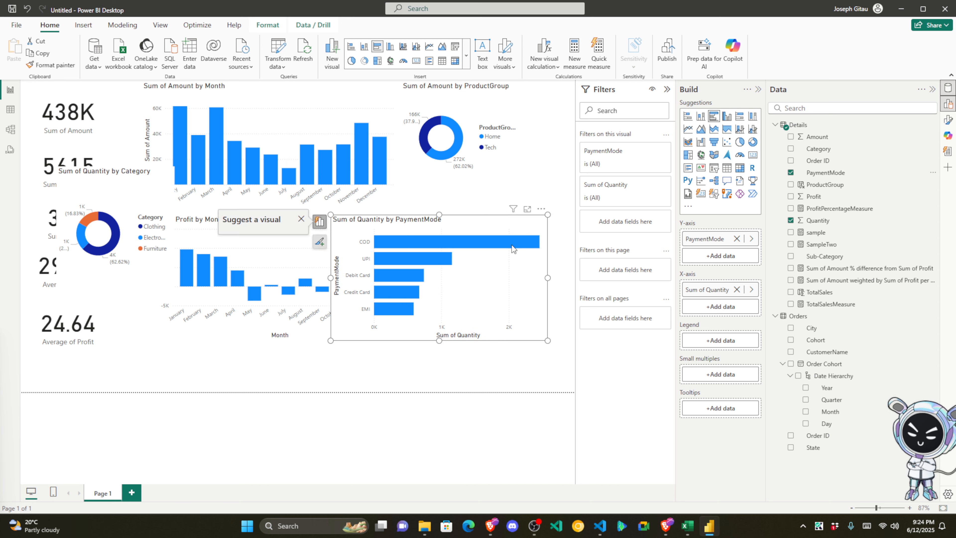
Step: Convert the PaymentMode chart to a smaller donut placed centrally over the monthly charts
left_click(753, 143)
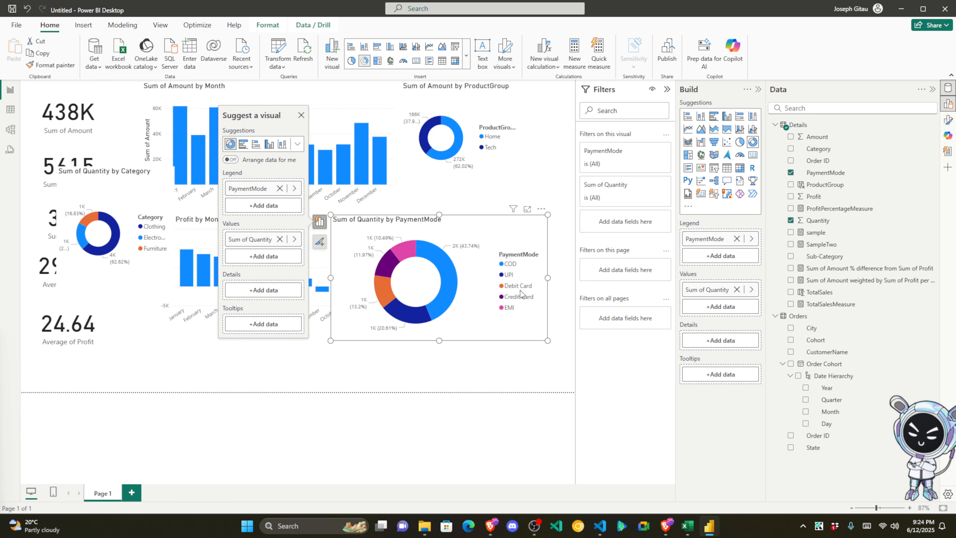
left_click_drag(451, 293, 187, 293)
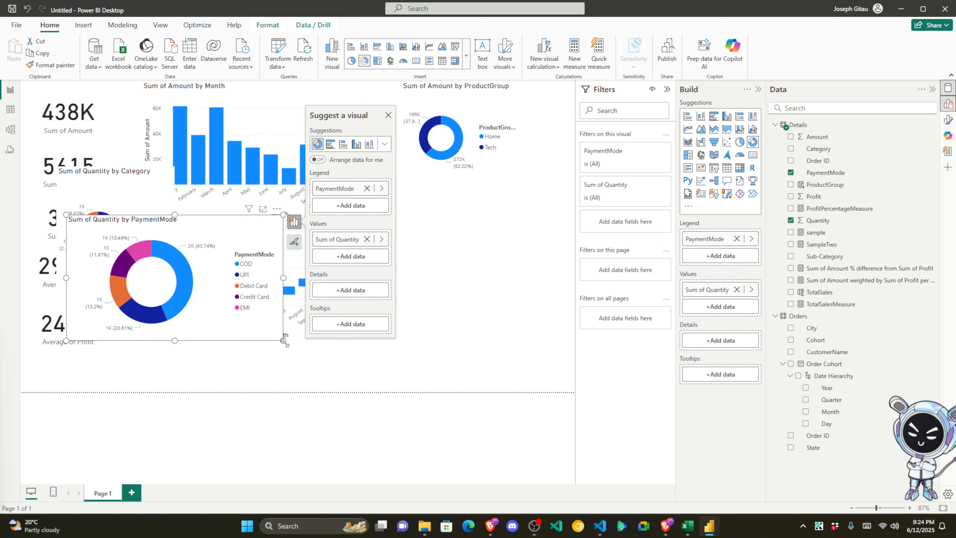
left_click_drag(284, 341, 230, 345)
left_click_drag(189, 232, 311, 110)
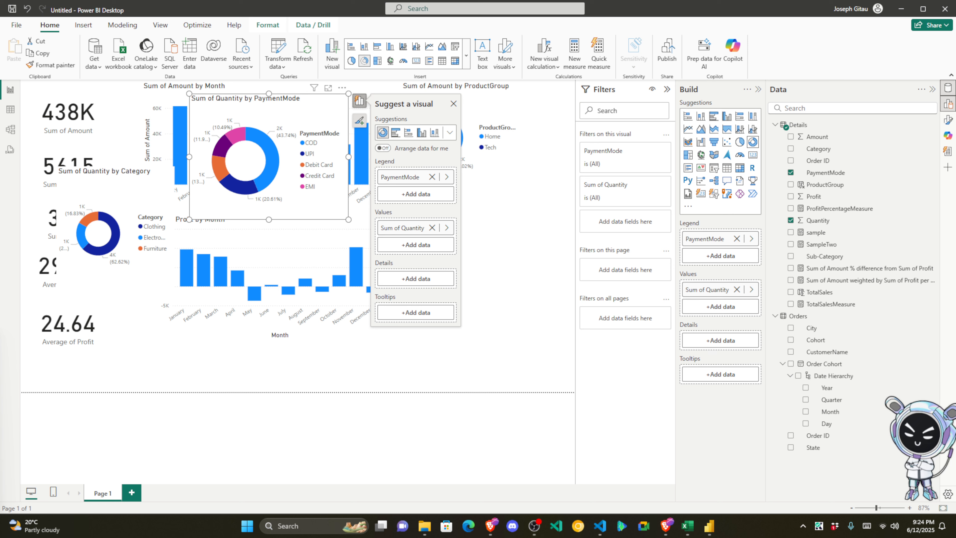
left_click(512, 299)
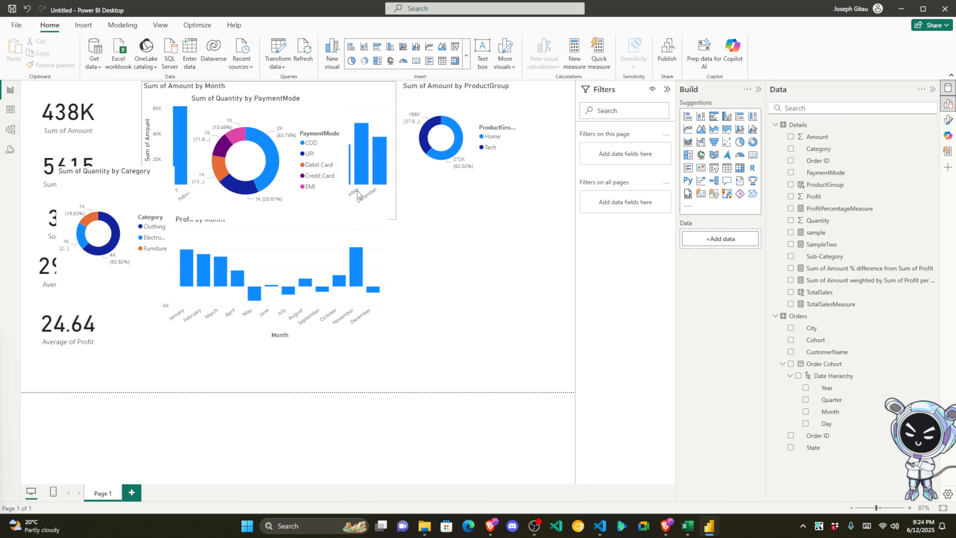
left_click_drag(325, 111, 312, 207)
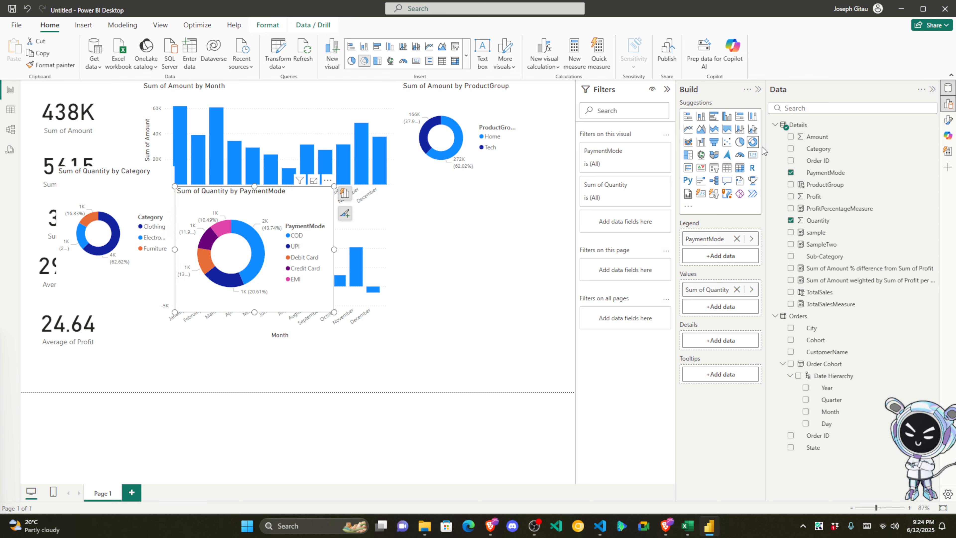
left_click_drag(294, 205, 280, 152)
left_click(714, 116)
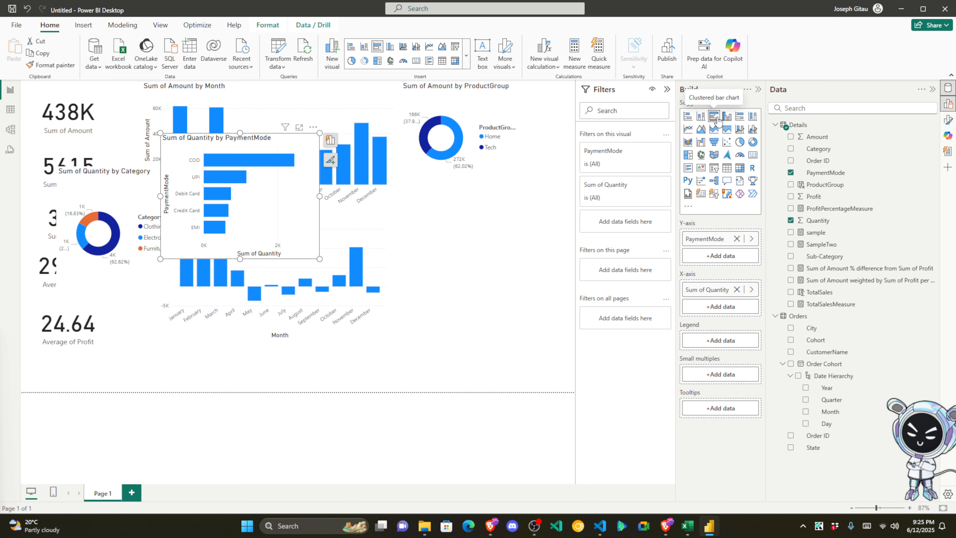
left_click_drag(288, 144, 307, 152)
left_click(752, 143)
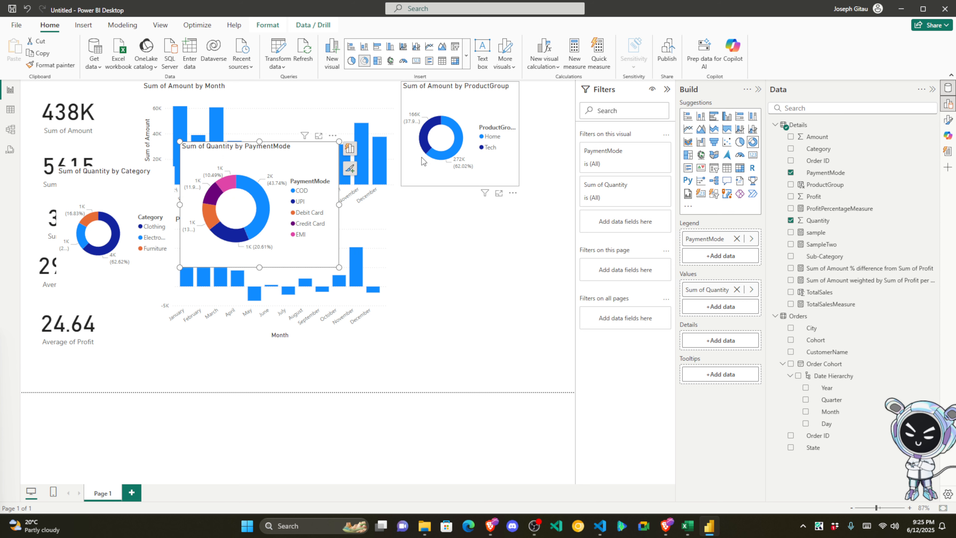
left_click(456, 289)
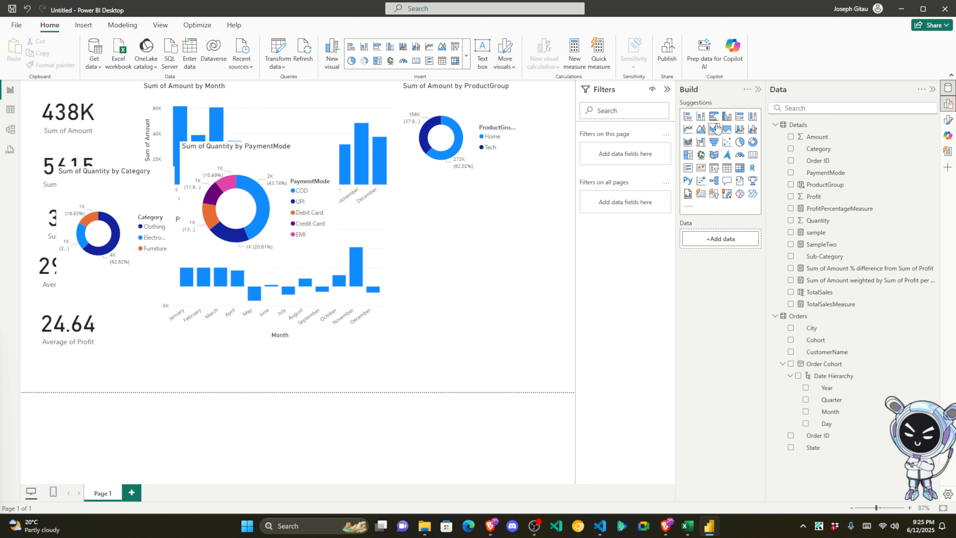
Step: Add an empty clustered bar chart to the page and widen it leftward
left_click(713, 117)
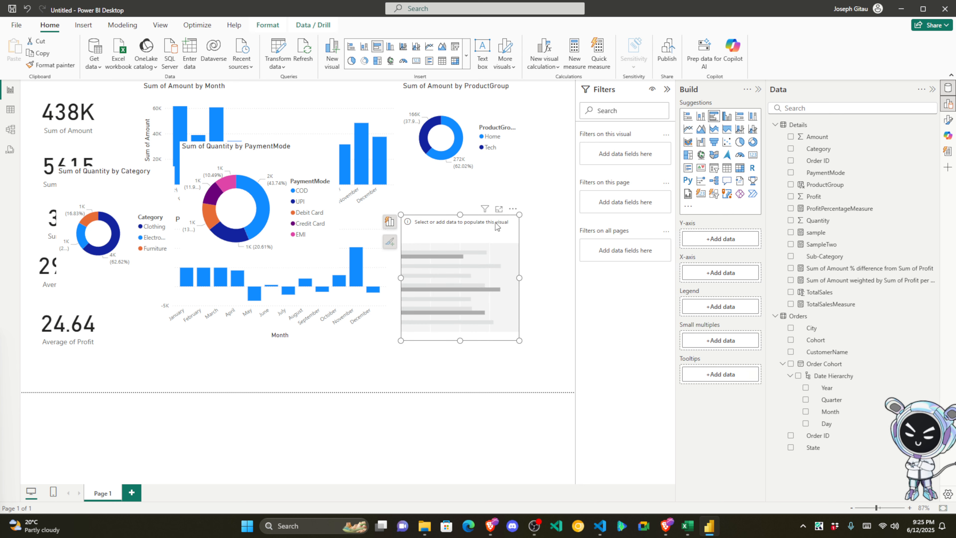
left_click_drag(401, 277, 351, 278)
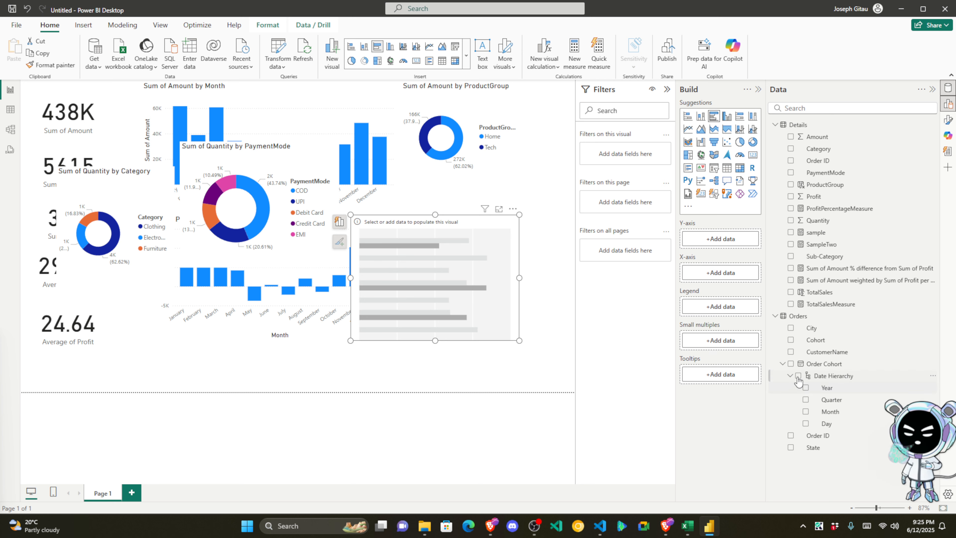
left_click(783, 364)
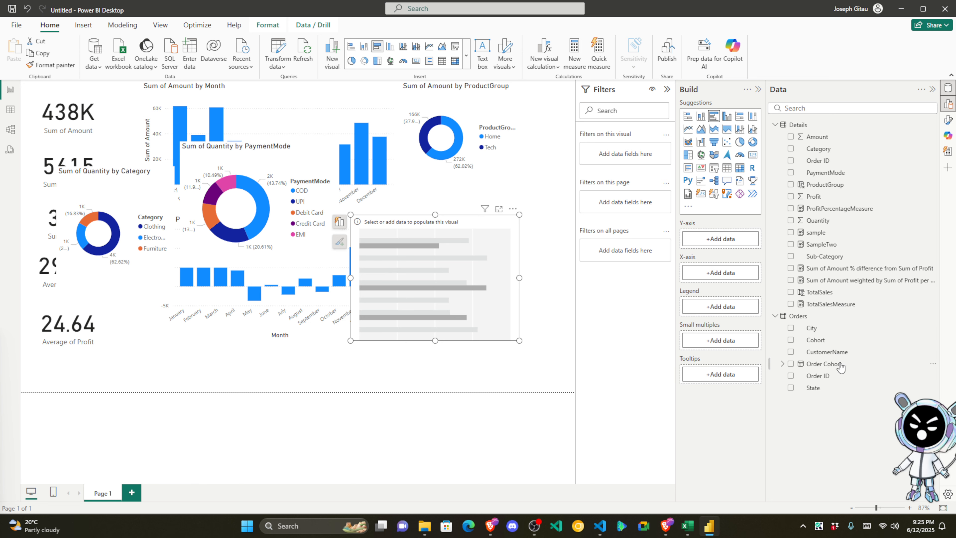
left_click(10, 129)
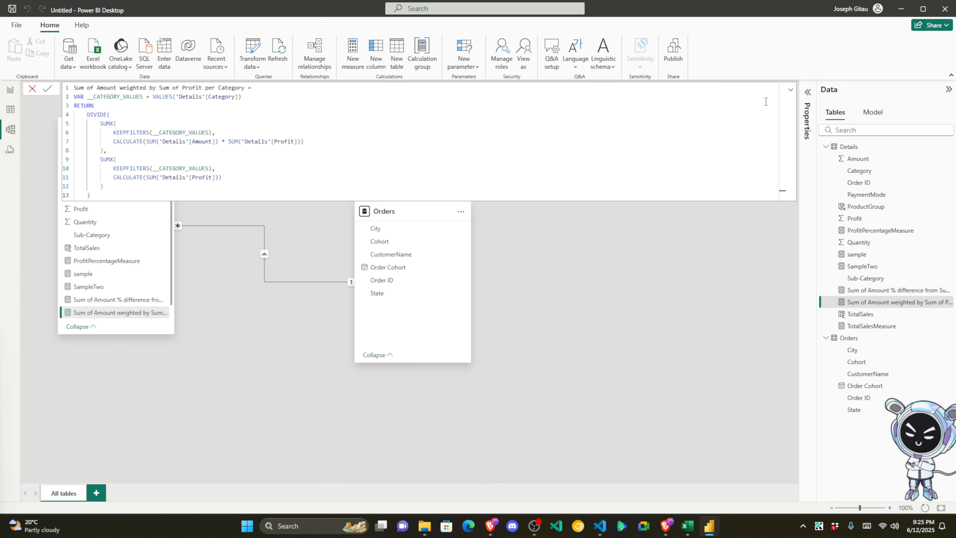
left_click(791, 92)
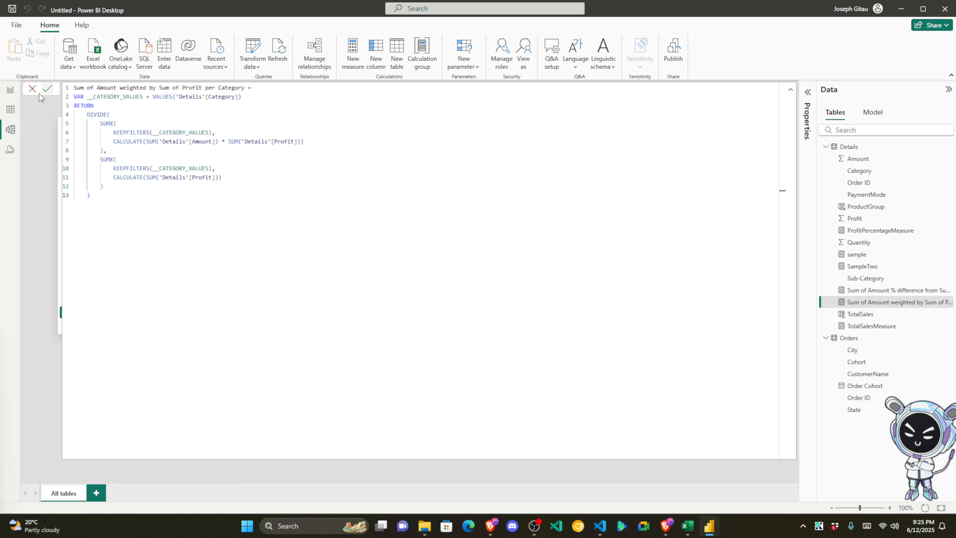
left_click(15, 97)
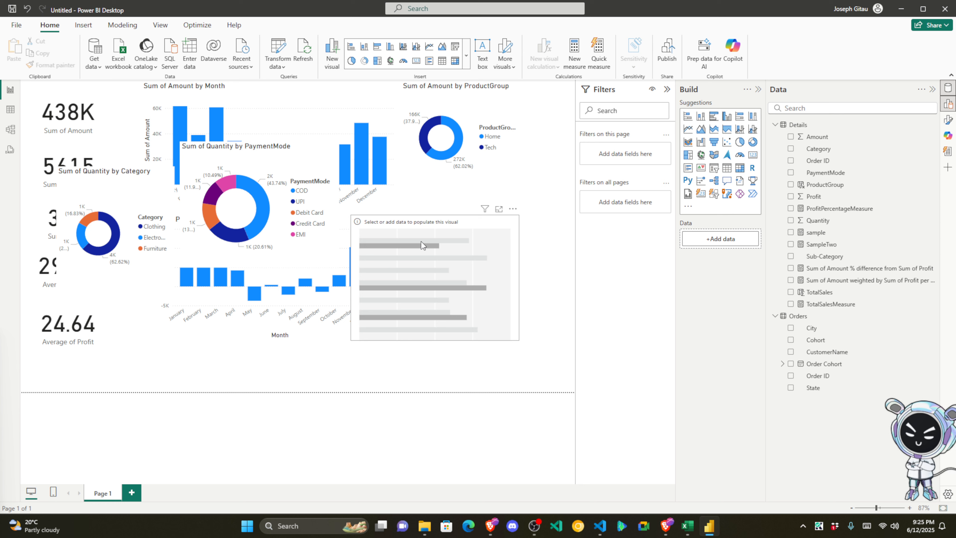
Step: Move the empty bar chart to the lower right and add Amount to it
left_click_drag(421, 241, 442, 262)
left_click(254, 333)
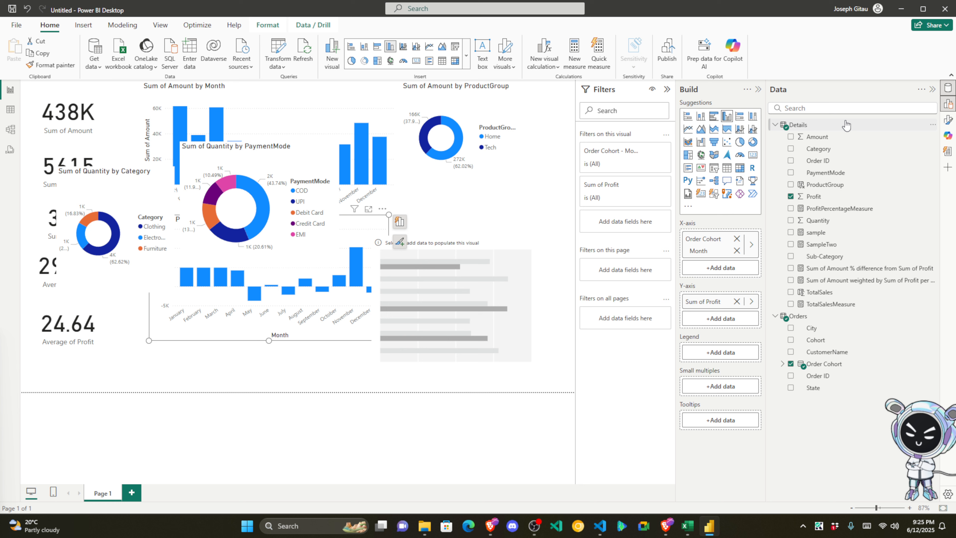
left_click(527, 301)
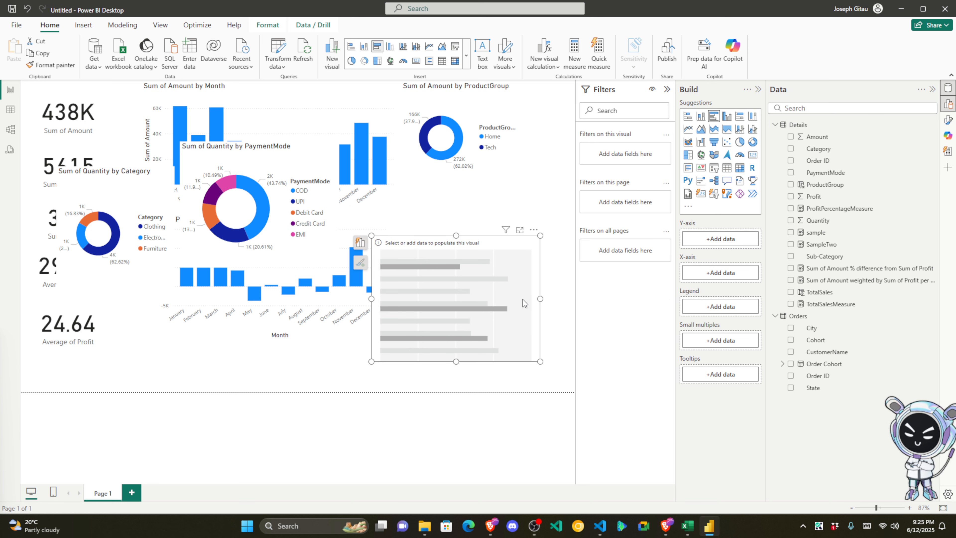
left_click(11, 129)
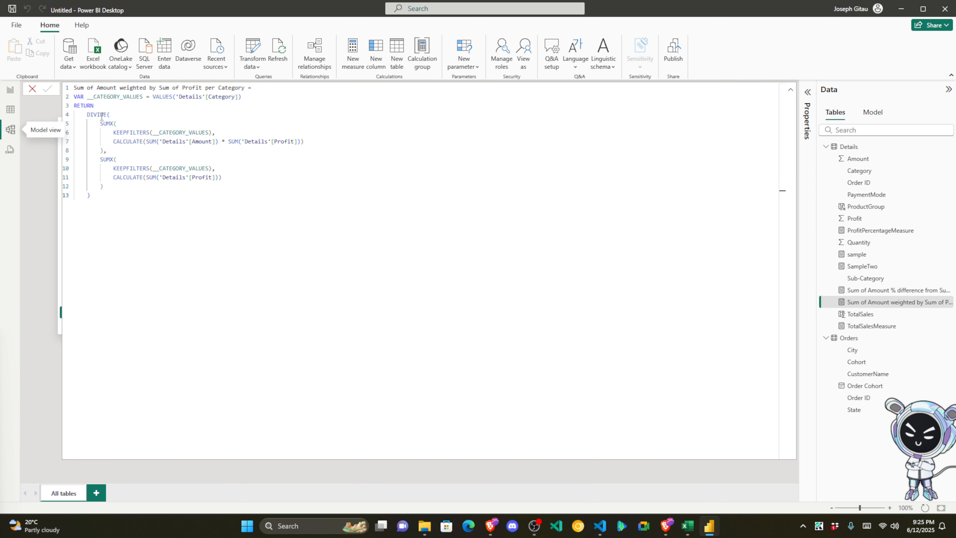
left_click(10, 89)
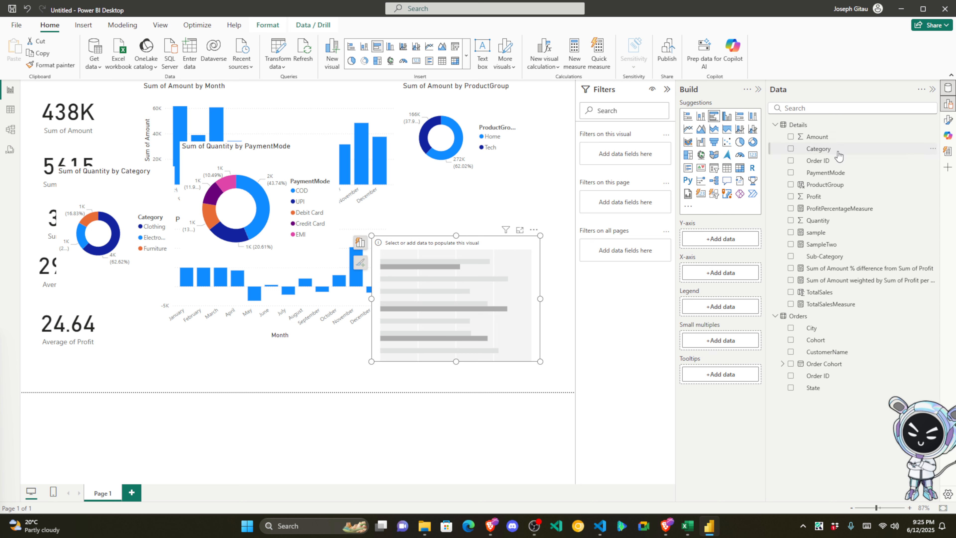
left_click(830, 138)
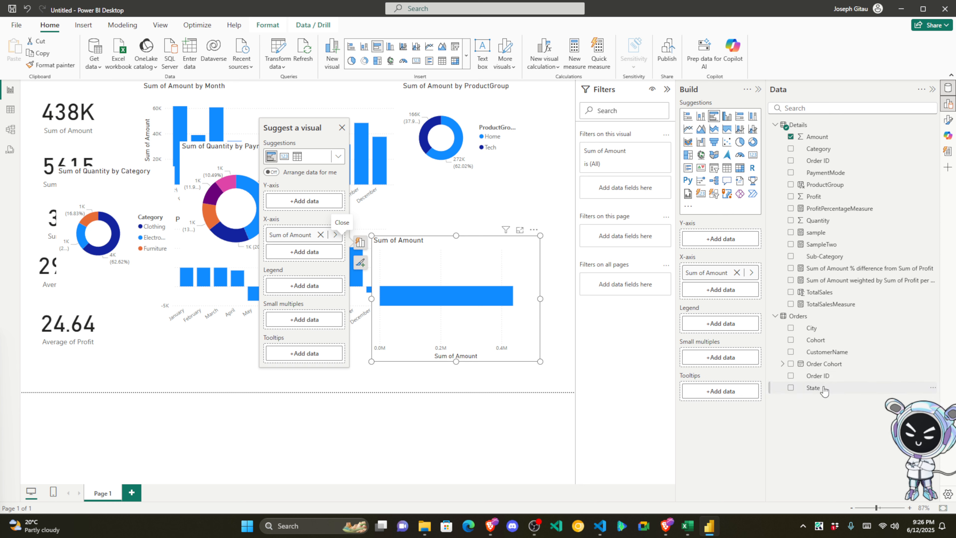
Step: Break the Amount chart down by State, move it left, and start a Profit by Sub-Category visual
left_click_drag(448, 298, 450, 299)
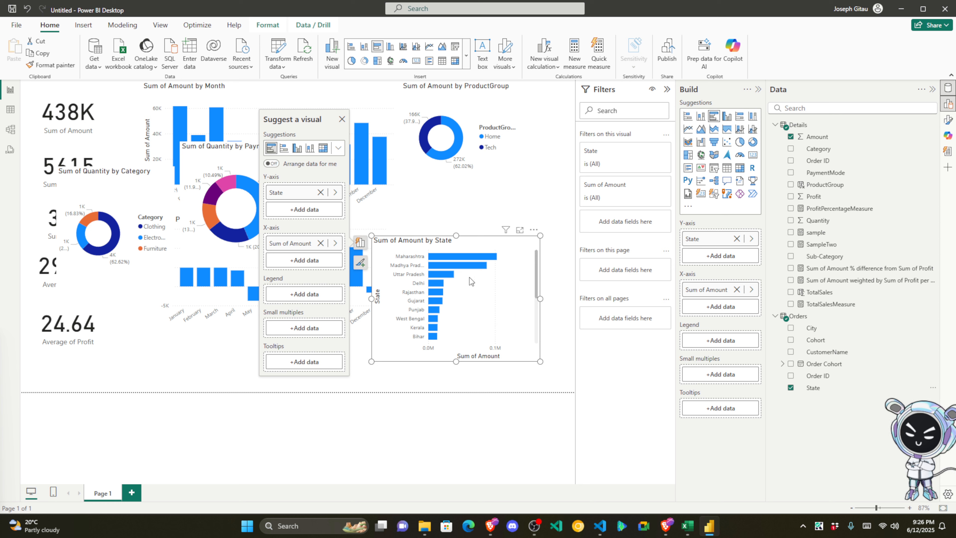
left_click_drag(506, 241, 264, 255)
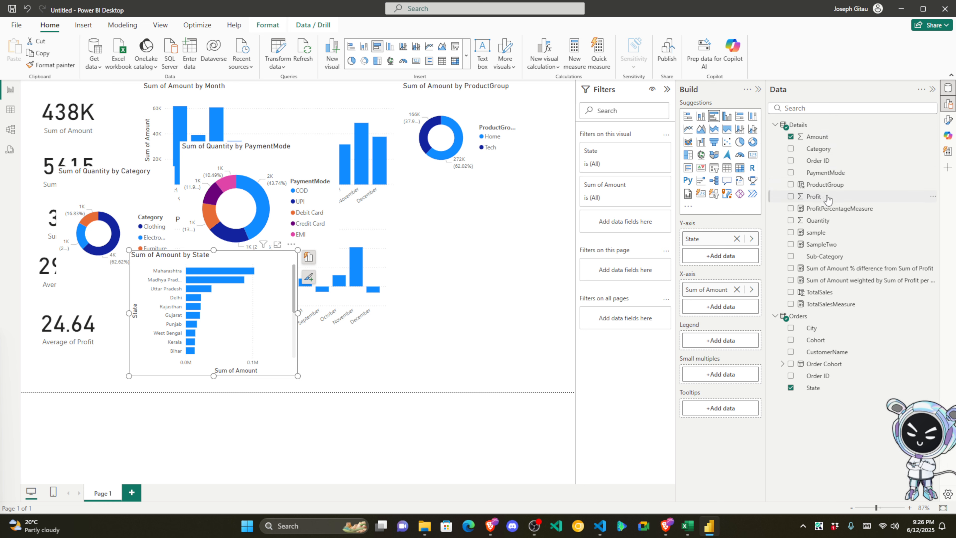
left_click_drag(828, 197, 451, 282)
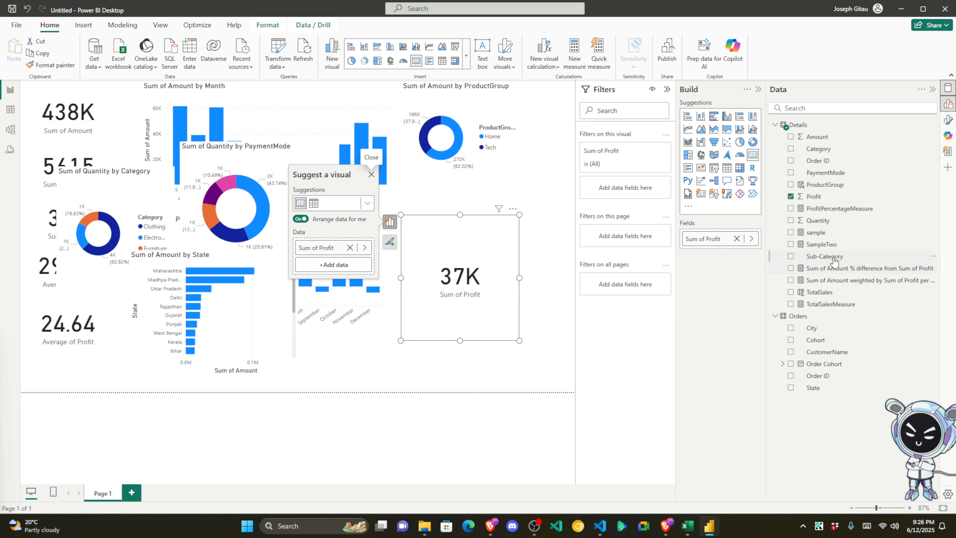
left_click_drag(825, 257, 575, 280)
Step: Widen the Sum of Profit by Sub-Category chart and add a CustomerName table to the page
left_click_drag(501, 225, 380, 234)
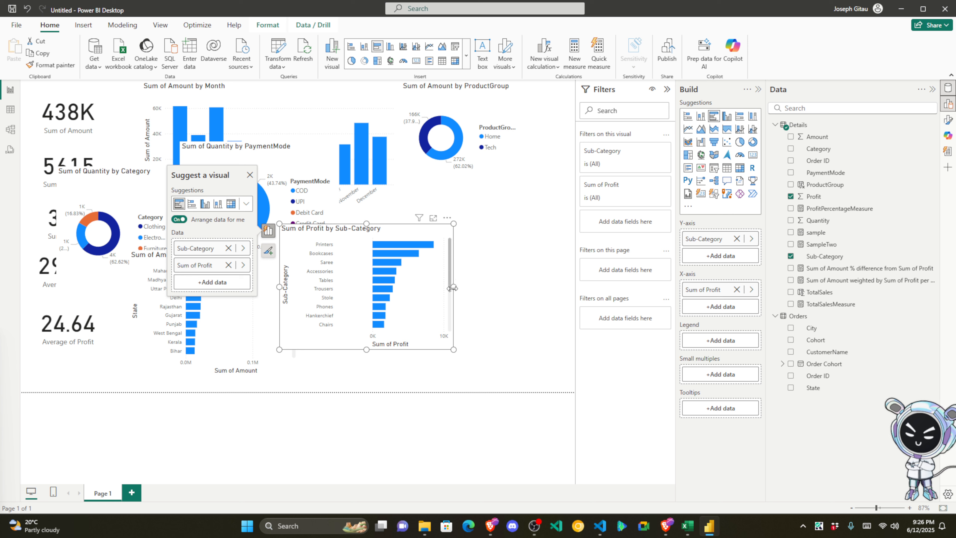
left_click_drag(453, 288, 476, 288)
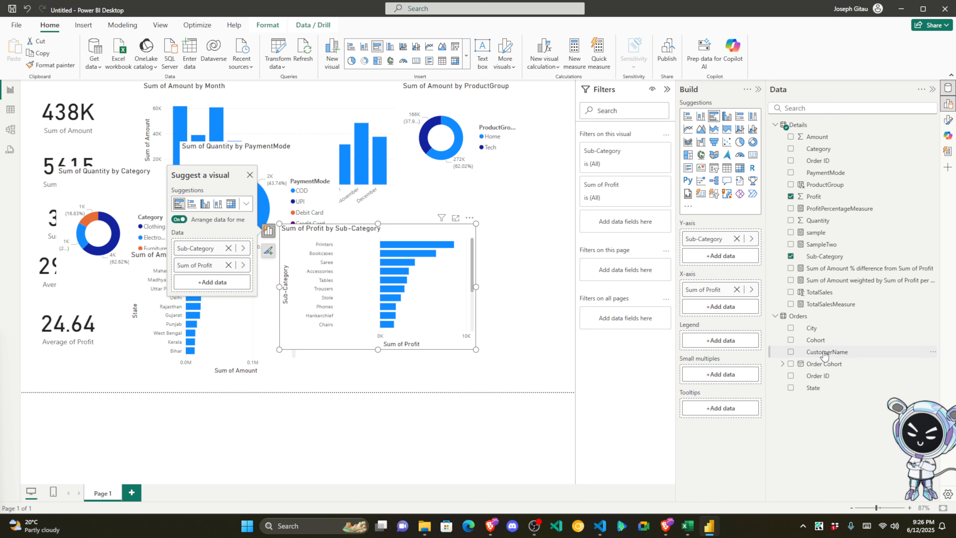
left_click_drag(825, 354, 542, 297)
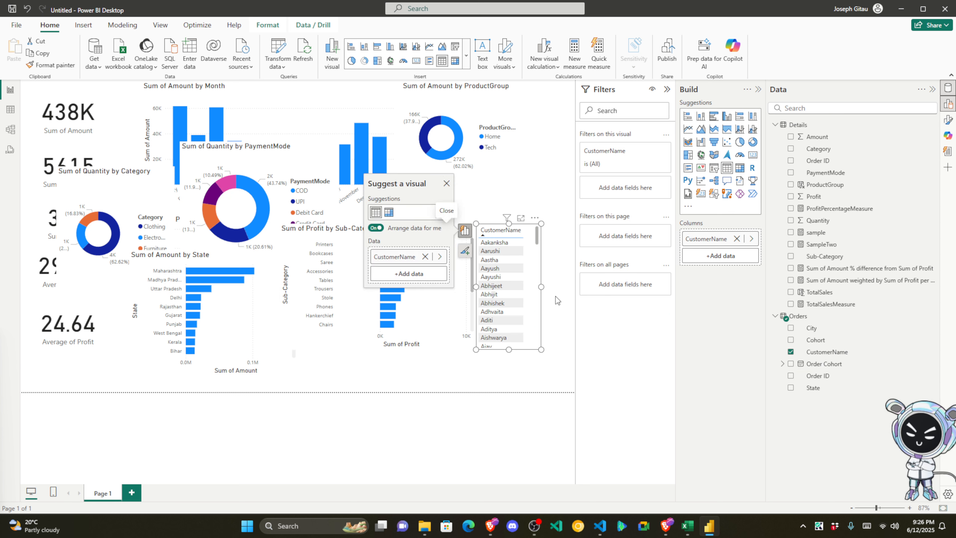
Step: Narrow the Sub-Category chart and turn the CustomerName table into a wider Sum of Profit by CustomerName chart
left_click(473, 287)
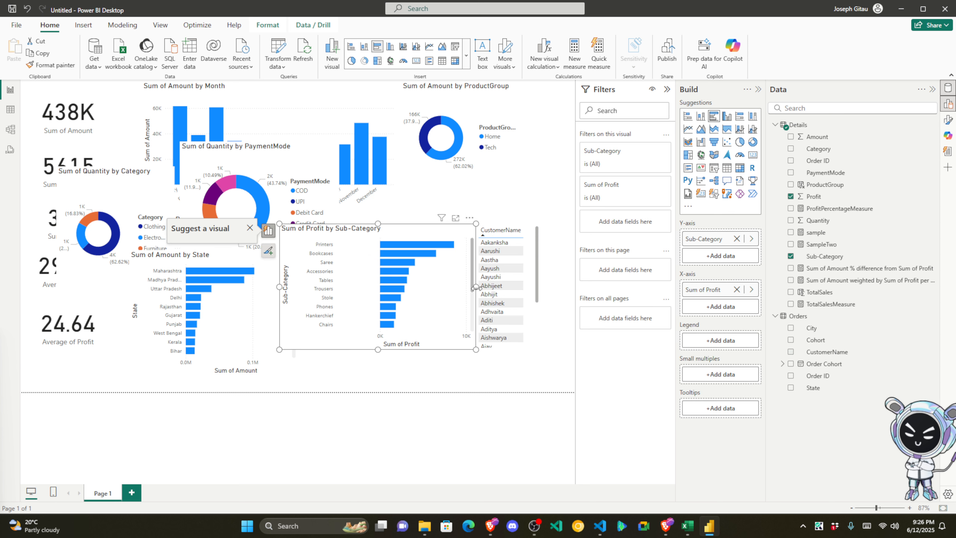
left_click_drag(476, 287, 418, 287)
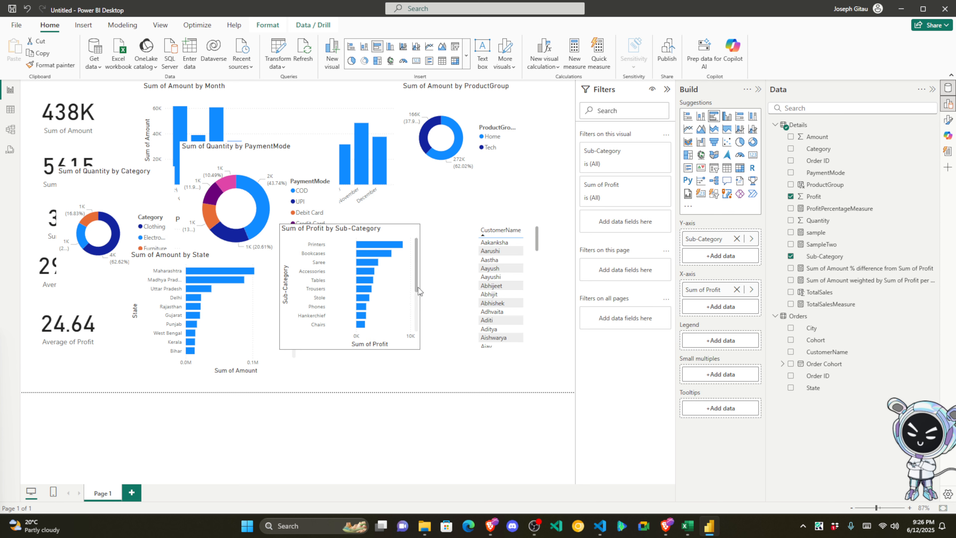
left_click(478, 290)
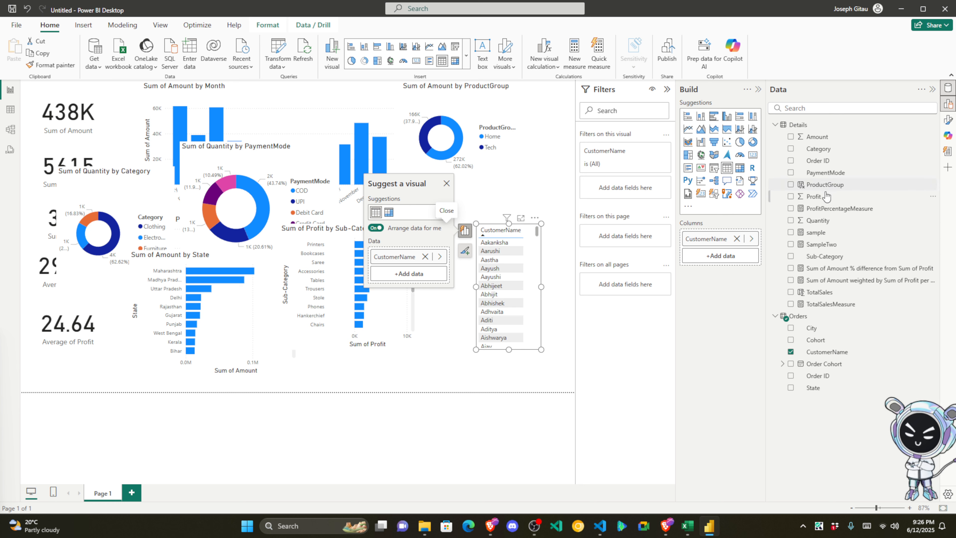
left_click_drag(826, 196, 348, 287)
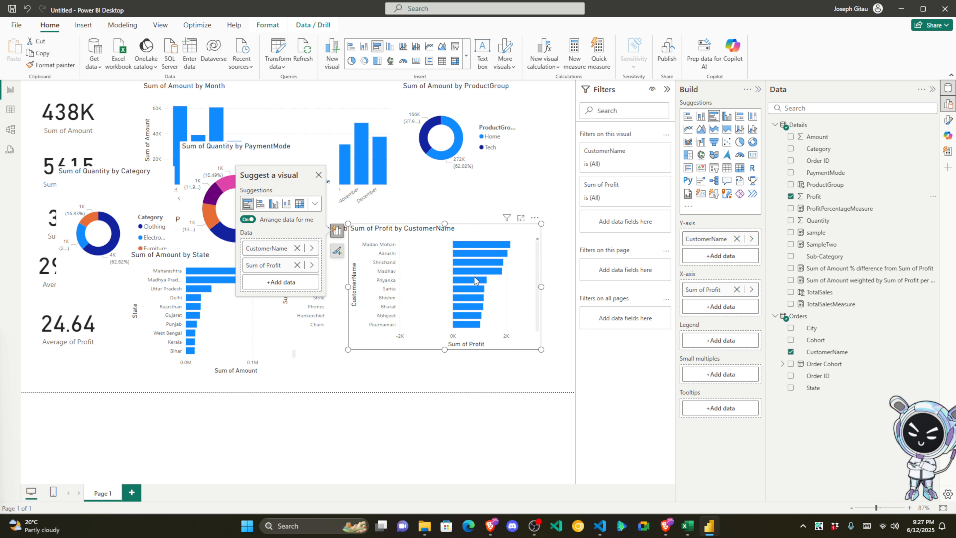
left_click_drag(541, 286, 554, 285)
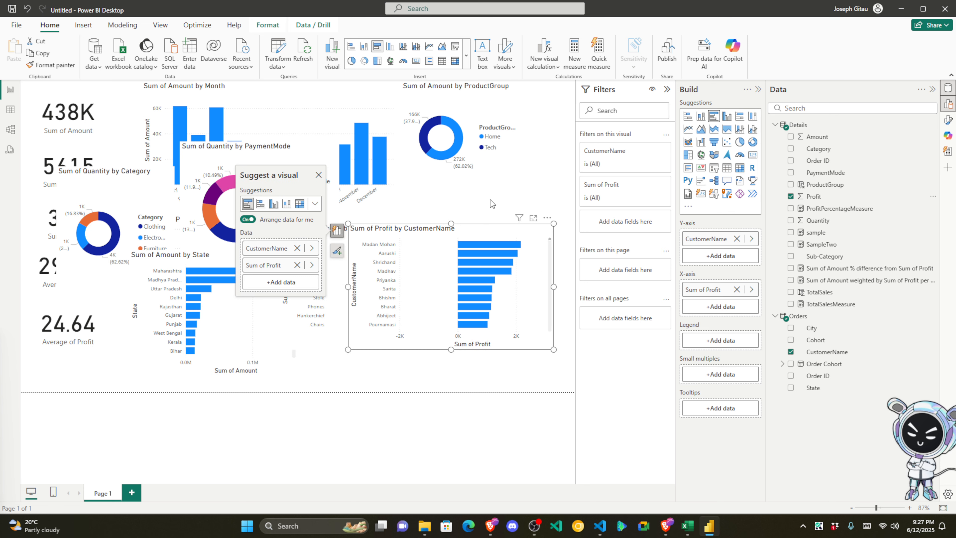
Step: Move the CustomerName chart down-left, the Sub-Category chart up-right, and the PaymentMode donut down-left
left_click_drag(458, 260, 462, 320)
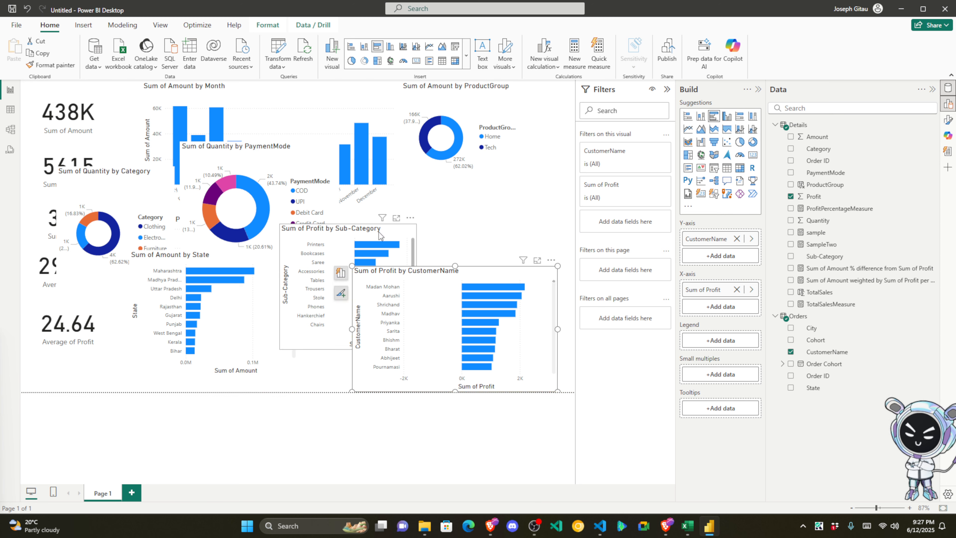
left_click_drag(380, 234, 492, 168)
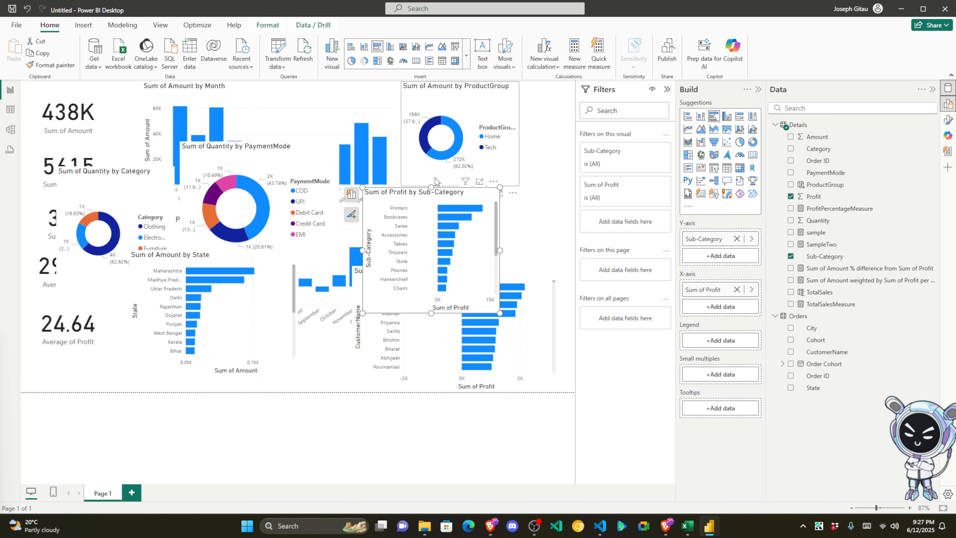
left_click(282, 197)
left_click_drag(300, 152, 294, 205)
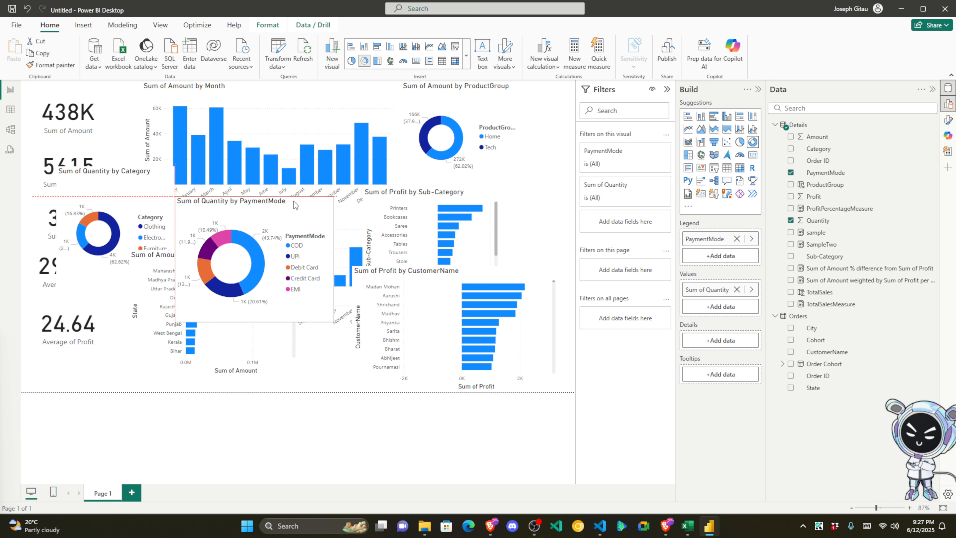
left_click(477, 278)
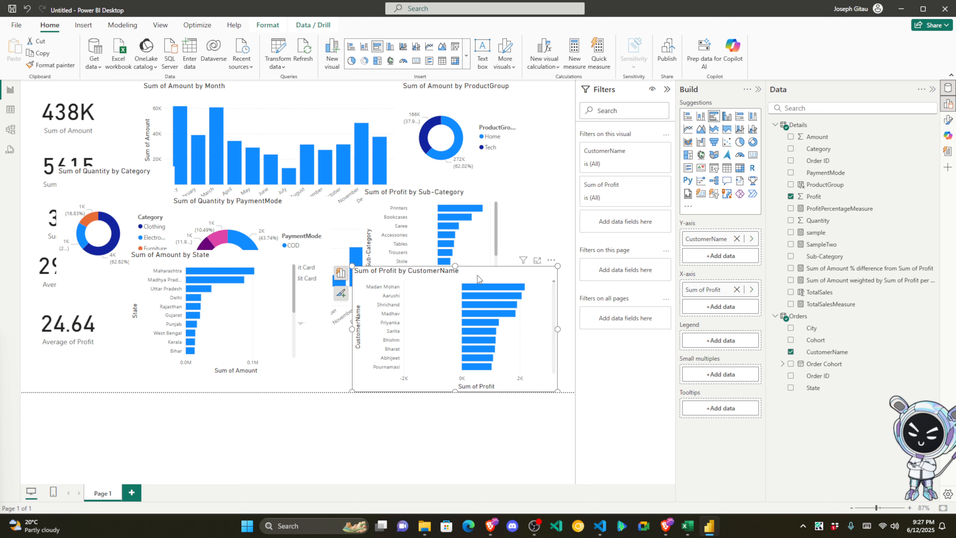
Step: Narrow the Sum of Amount by Month chart and move the State chart up beside it
mouse_move(257, 263)
left_mouse_down()
mouse_move(287, 268)
mouse_move(227, 256)
mouse_move(233, 271)
mouse_move(256, 275)
left_mouse_up()
left_click(319, 102)
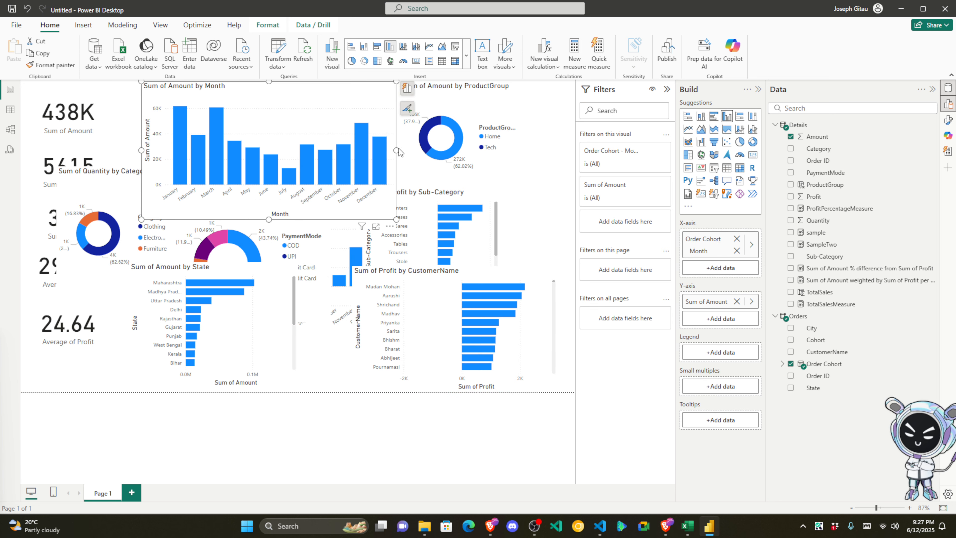
left_click_drag(396, 150, 279, 150)
left_click_drag(241, 272, 311, 103)
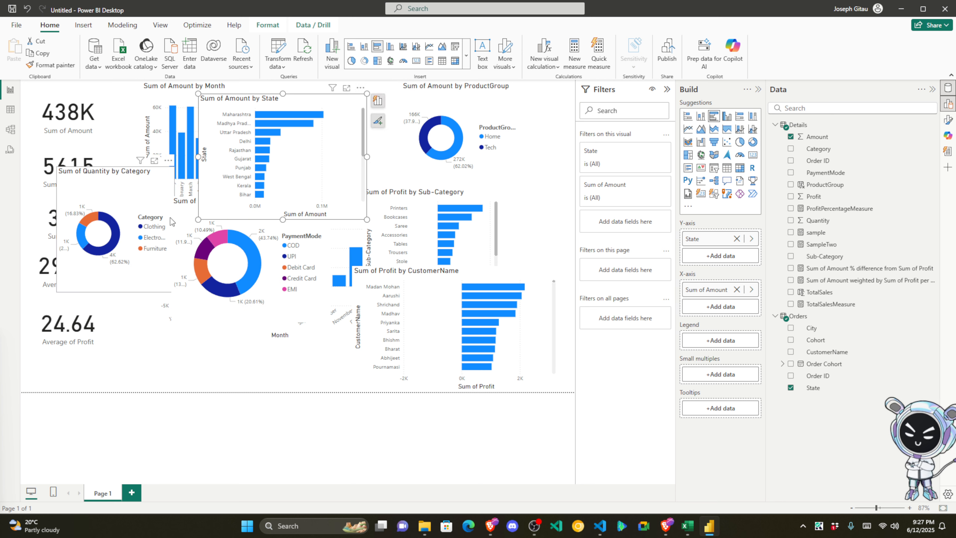
Step: Move the Category and PaymentMode donuts down-left, shorten the CustomerName chart, and shift Sub-Category right
left_click_drag(157, 193, 122, 262)
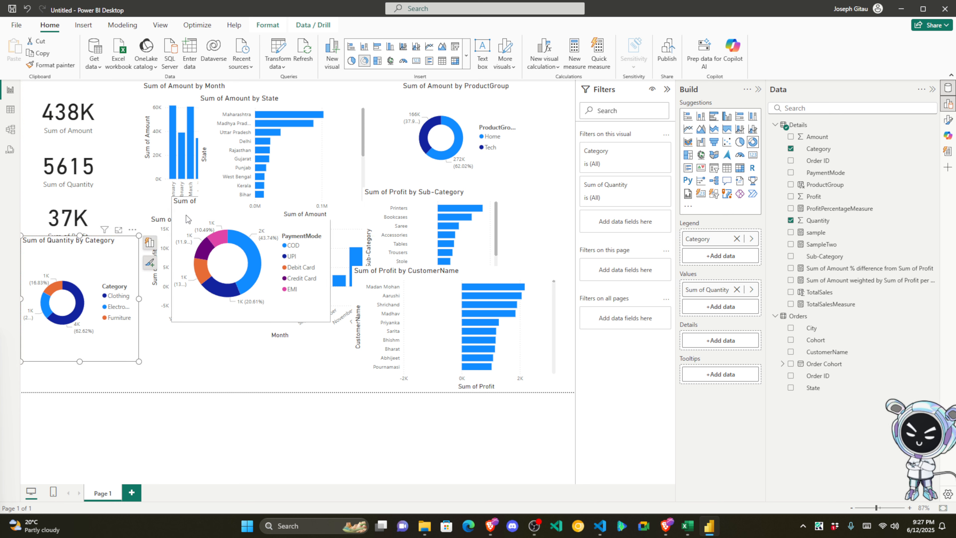
left_click_drag(179, 248, 178, 319)
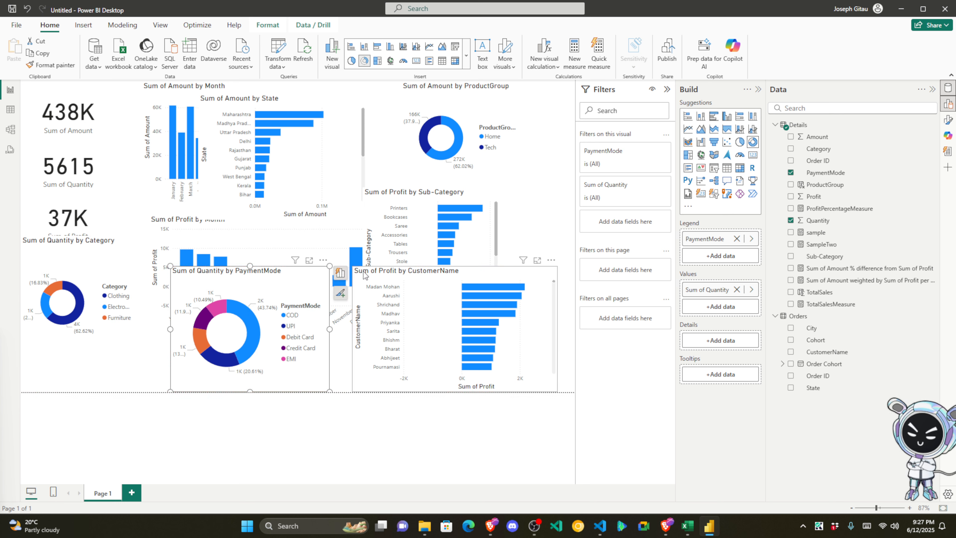
left_click(539, 275)
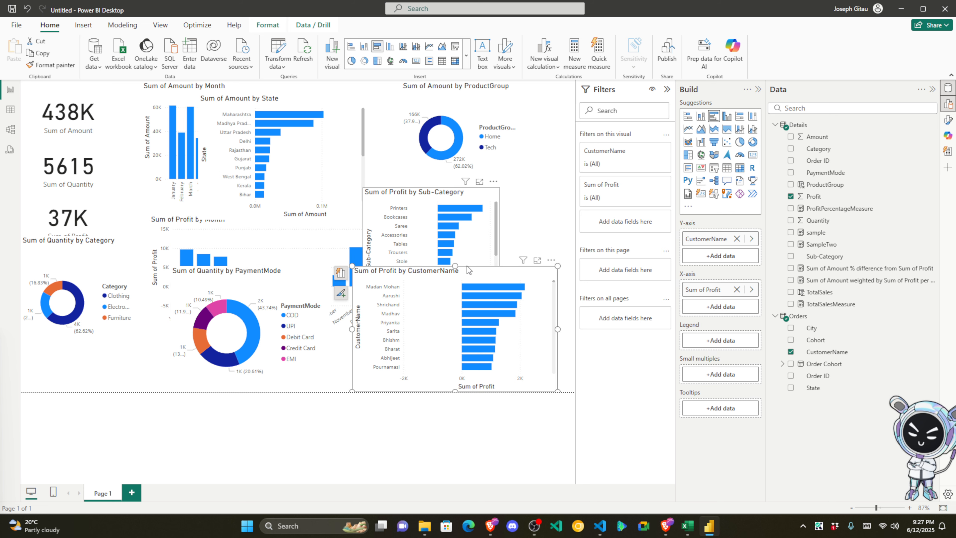
left_click_drag(455, 267, 456, 285)
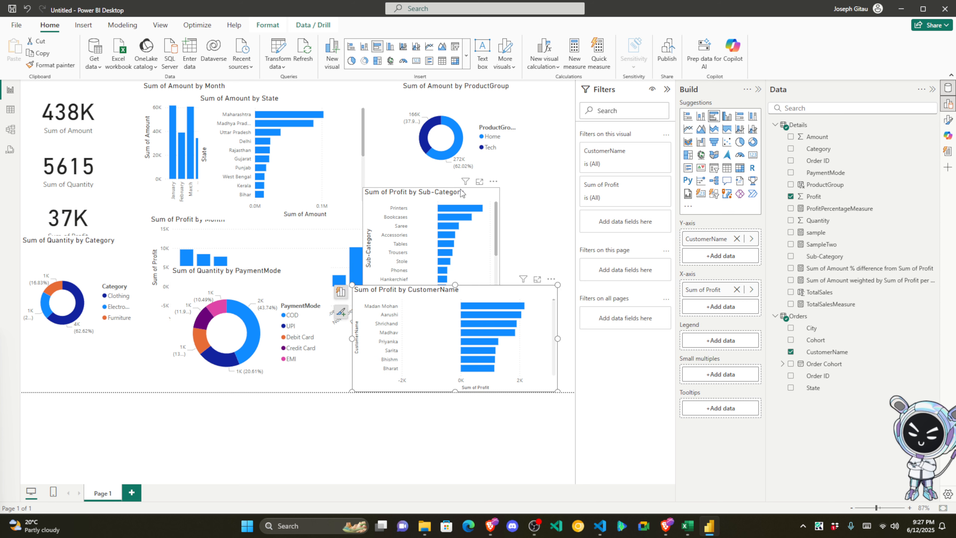
mouse_move(462, 195)
left_mouse_down()
mouse_move(536, 193)
mouse_move(506, 208)
mouse_move(478, 191)
left_mouse_up()
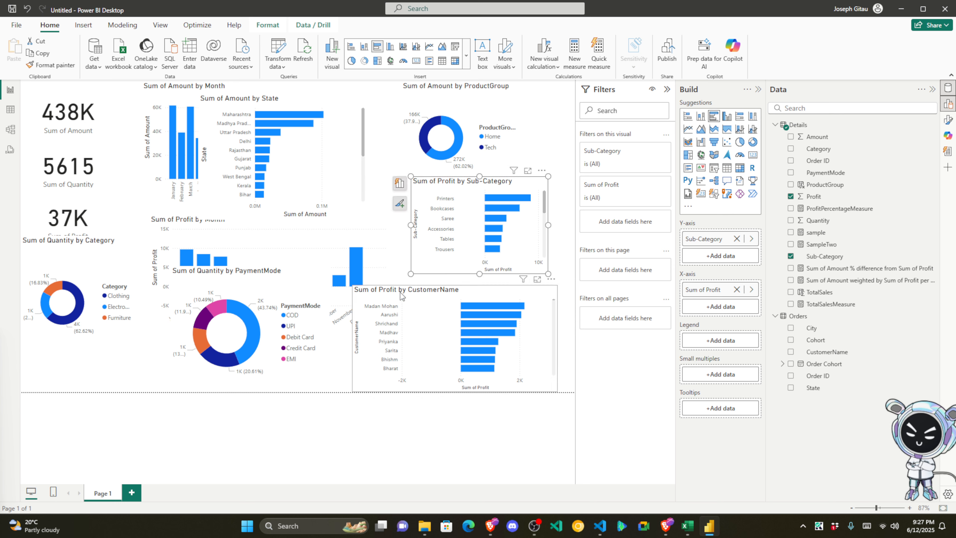
Step: Nudge the PaymentMode donut slightly down next to the CustomerName chart
left_click(362, 299)
left_click(298, 279)
left_click_drag(255, 268, 255, 280)
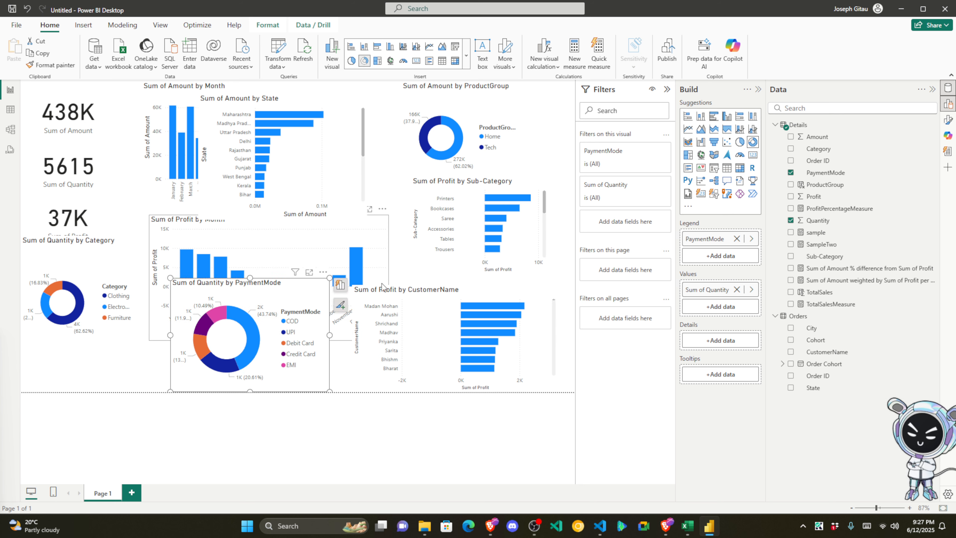
left_click(428, 291)
left_click(289, 288)
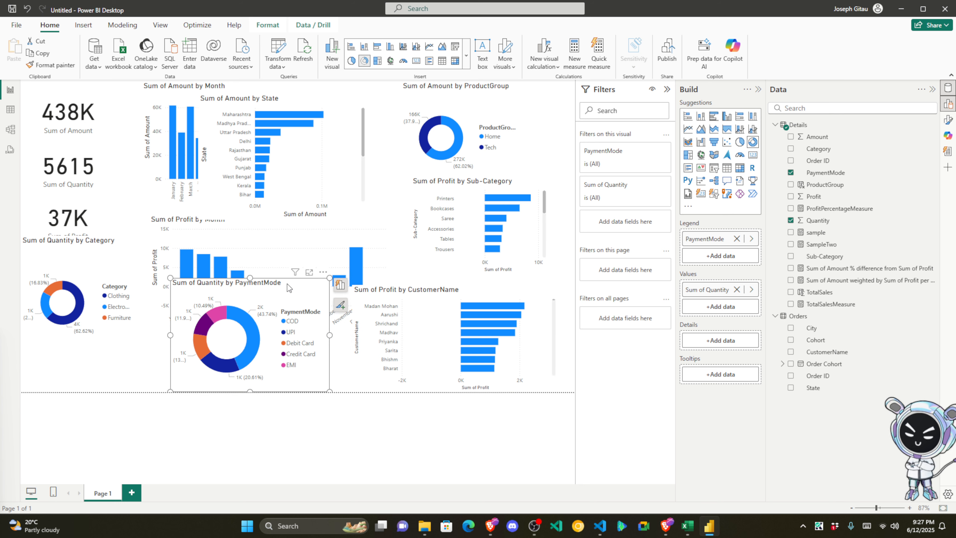
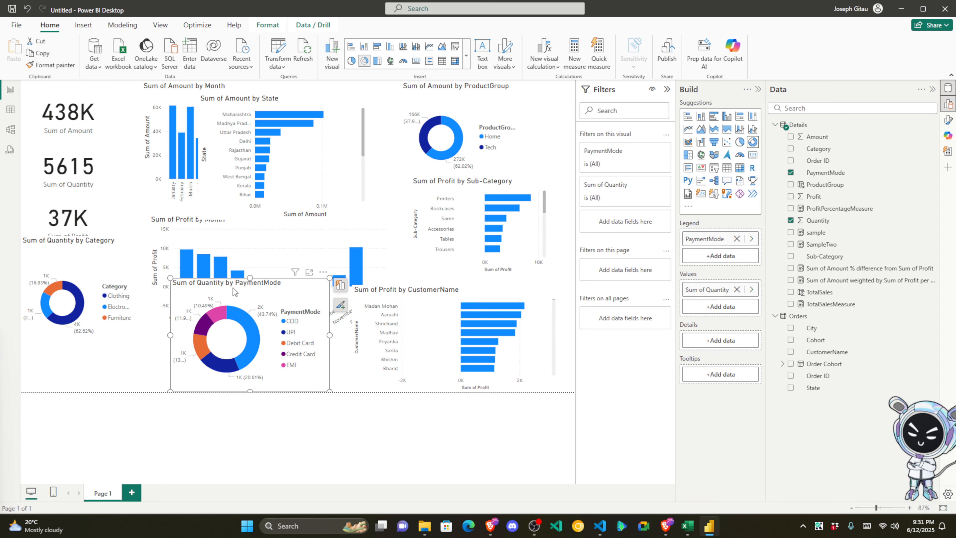
Step: Move the PaymentMode and Category donuts up-right and line up the 438K, 5615, 37K and 291.85 cards along the bottom
left_click_drag(234, 290, 502, 226)
left_click_drag(93, 249, 528, 164)
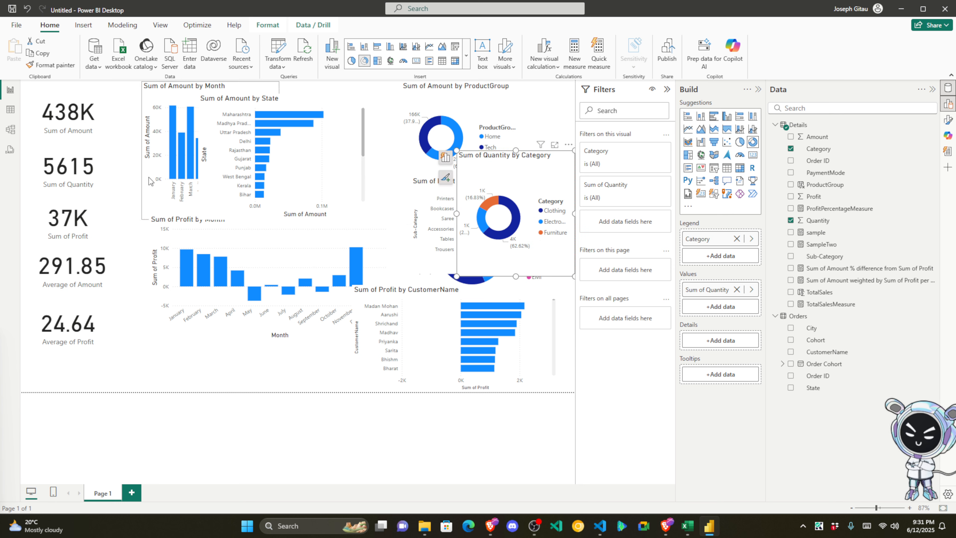
left_click_drag(87, 115, 101, 369)
left_click_drag(67, 162, 177, 371)
left_click_drag(68, 220, 230, 368)
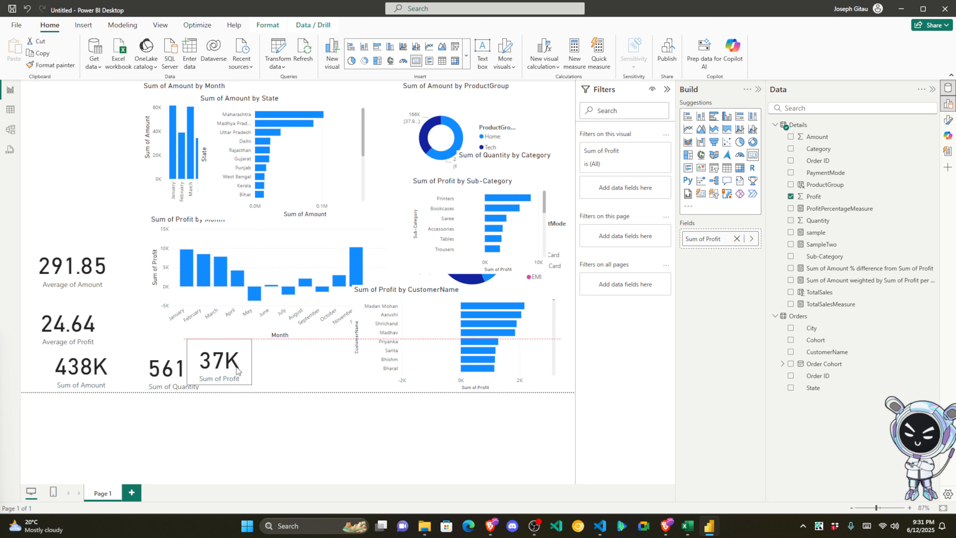
left_click_drag(108, 287, 356, 383)
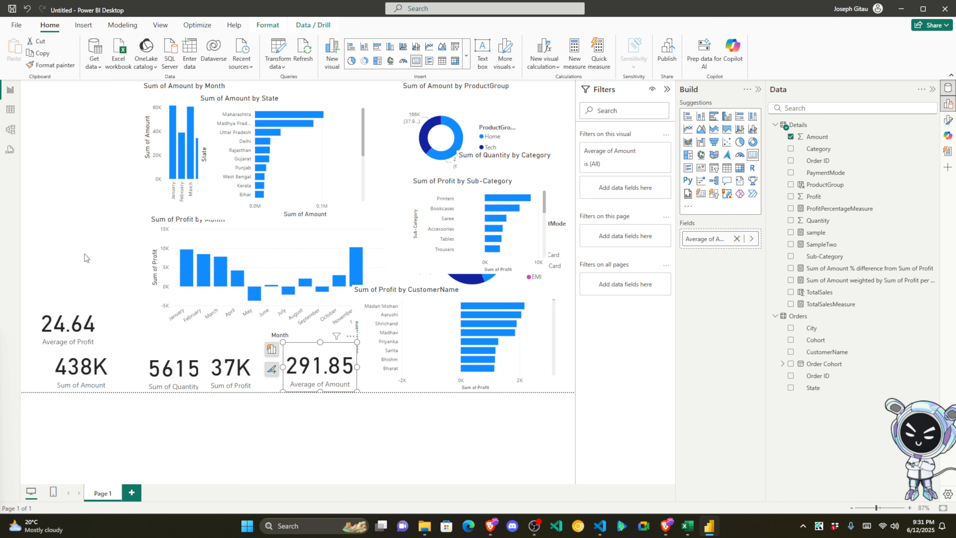
Step: Move the Amount-by-Month, State and ProductGroup charts right into an overlapping cluster
left_click_drag(208, 96, 458, 223)
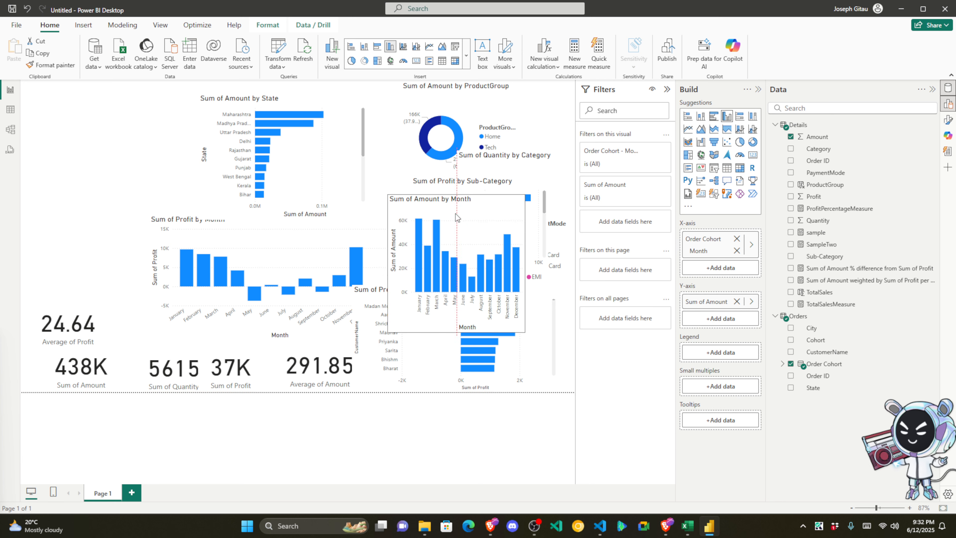
left_click_drag(300, 94, 464, 225)
left_click_drag(436, 89, 485, 226)
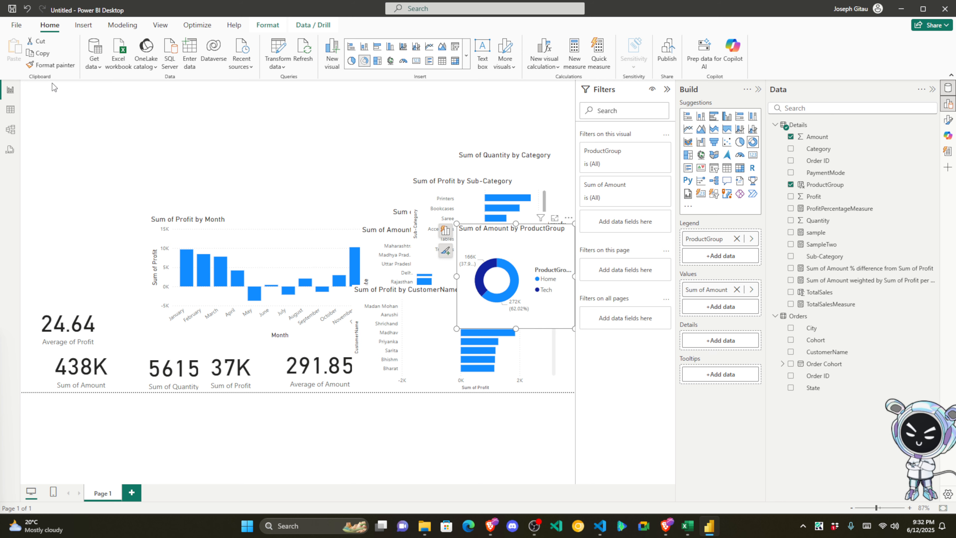
left_click(84, 25)
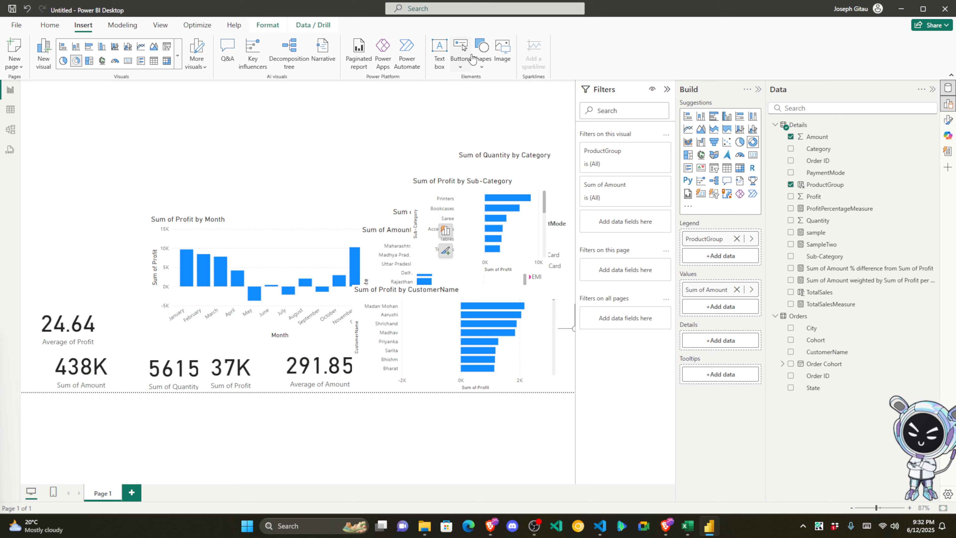
Step: Insert a rounded rectangle on Page 1 and flatten it into a wide bar
left_click(481, 60)
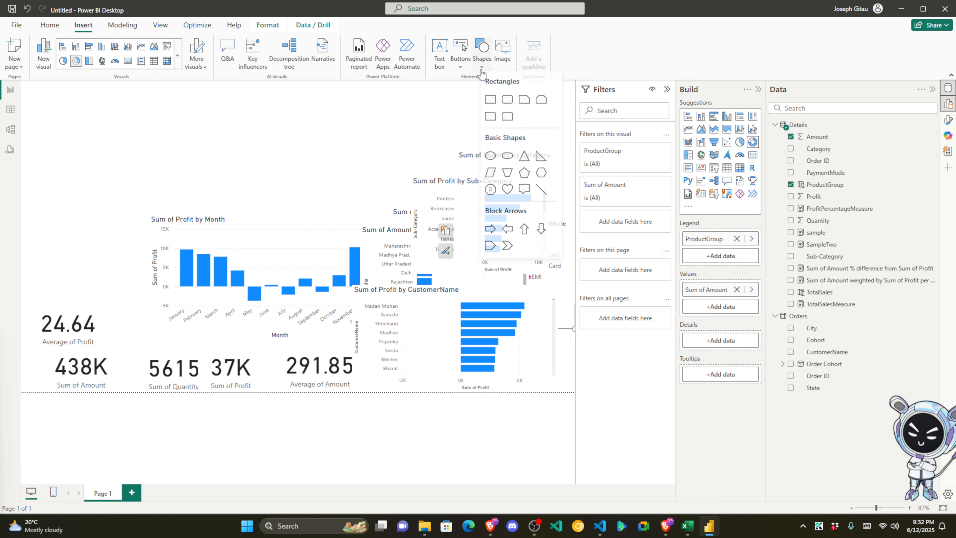
left_click(507, 102)
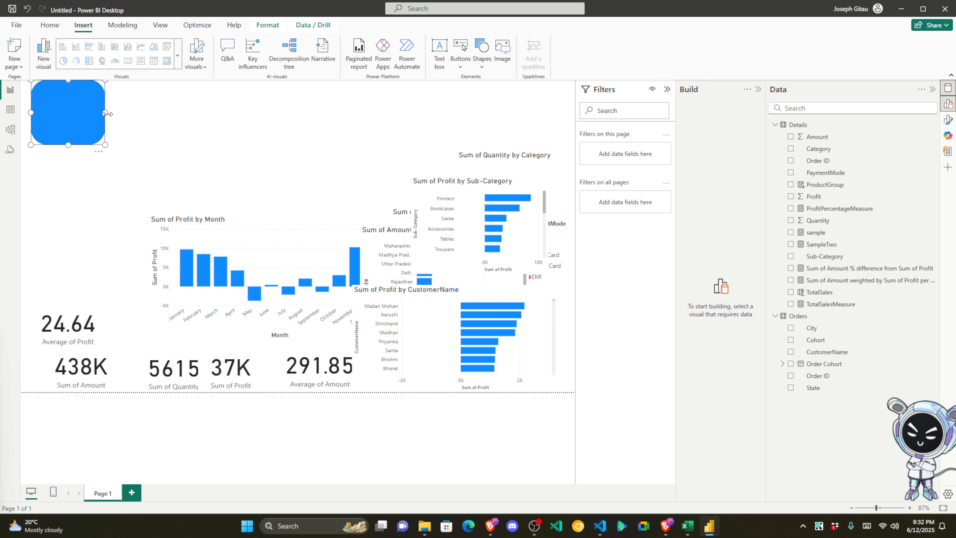
left_click_drag(105, 112, 199, 112)
left_click_drag(114, 144, 115, 131)
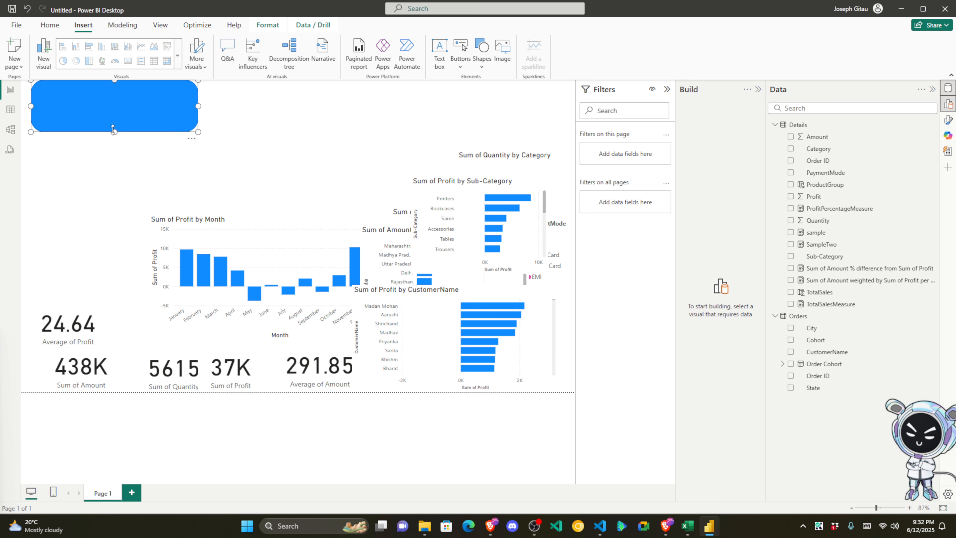
left_click_drag(116, 94, 106, 113)
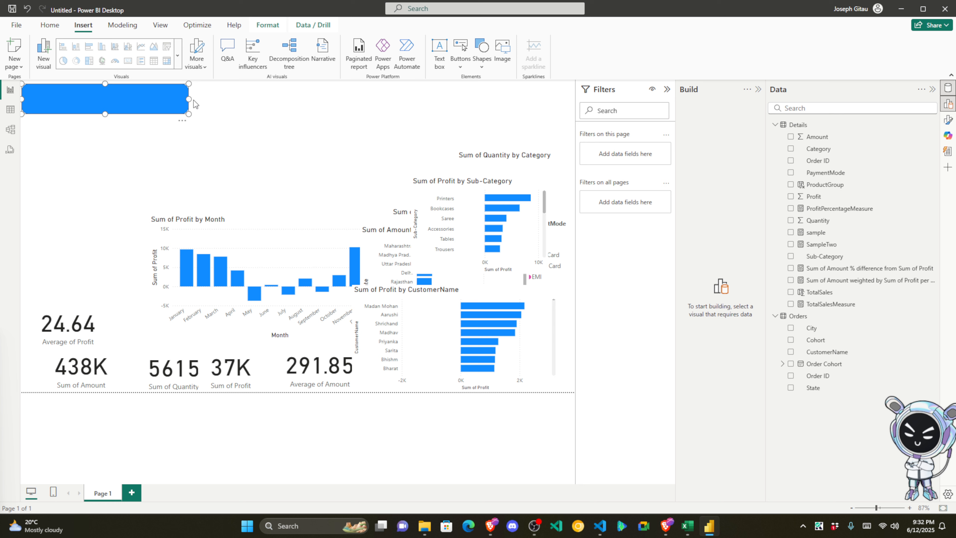
Step: Make the blue bar thinner and wider, nudge it right, then add a new blank page
left_click_drag(189, 100, 232, 100)
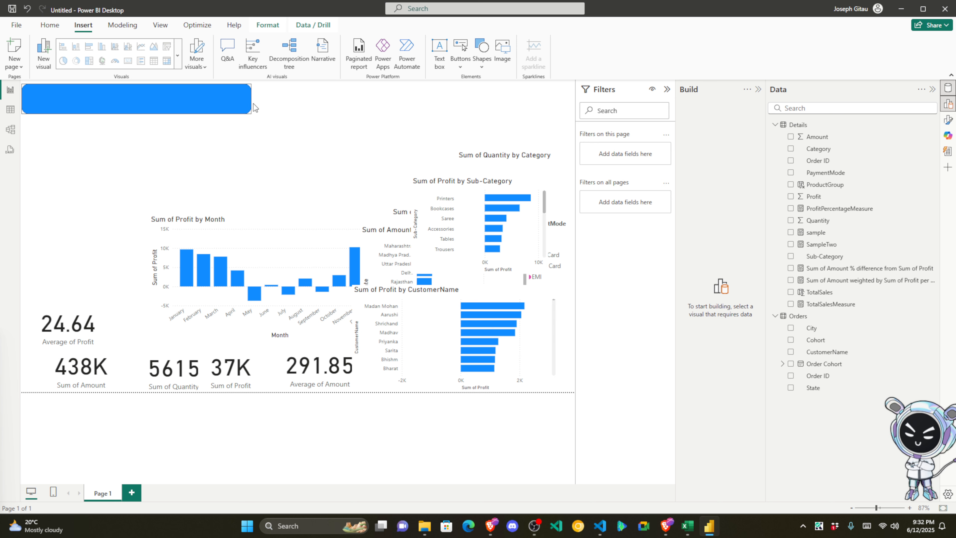
left_click_drag(168, 105, 168, 104)
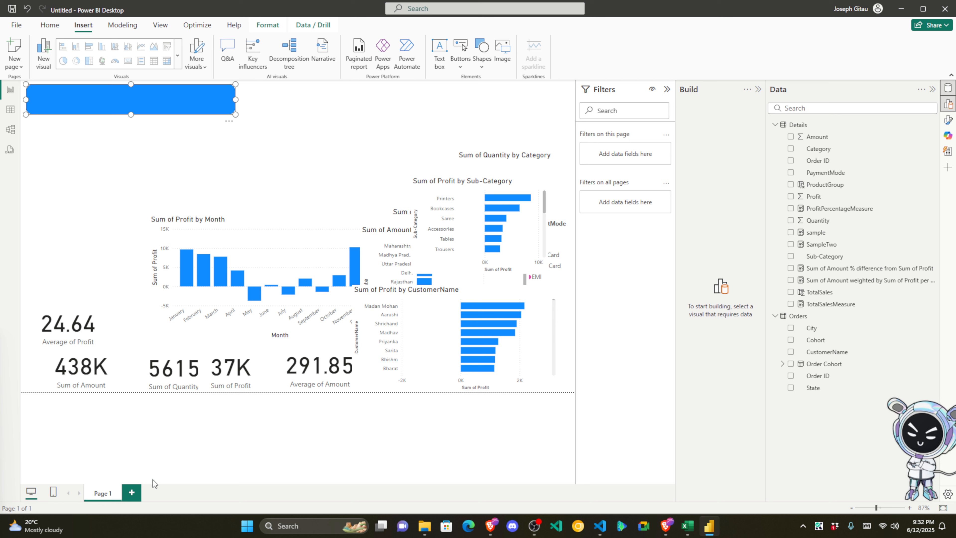
left_click(132, 493)
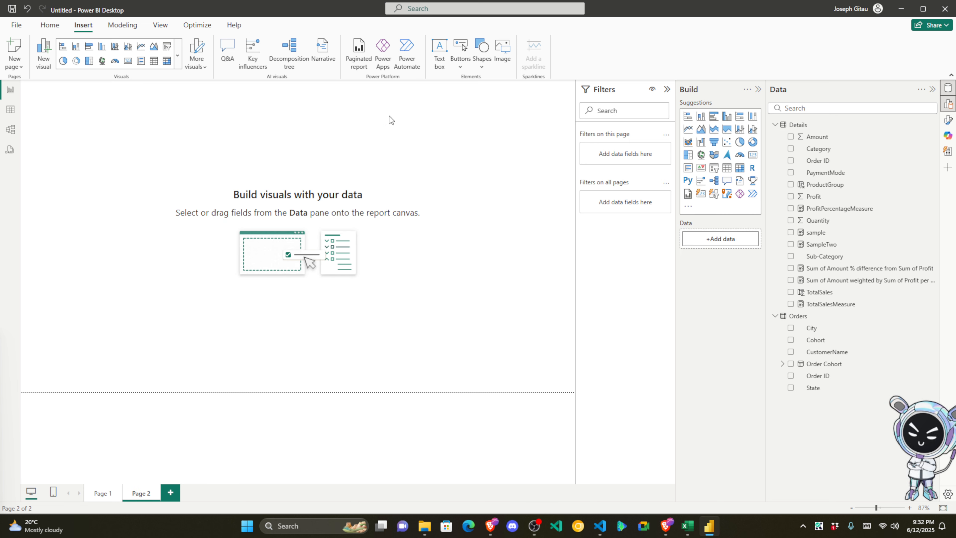
Step: Insert a rounded rectangle on Page 2 and shrink it into a short, narrow bar
left_click(482, 51)
left_click(511, 101)
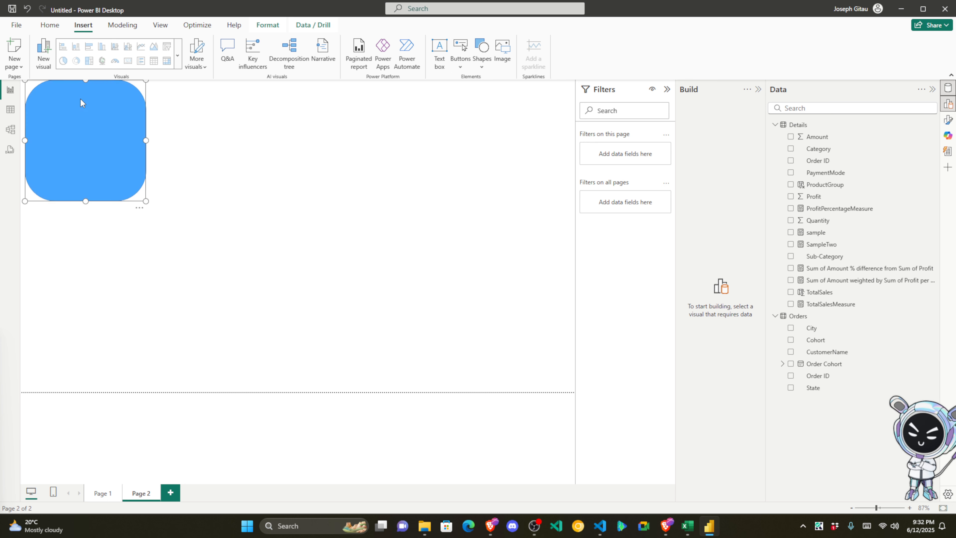
left_click_drag(87, 201, 235, 113)
left_click_drag(297, 110, 232, 109)
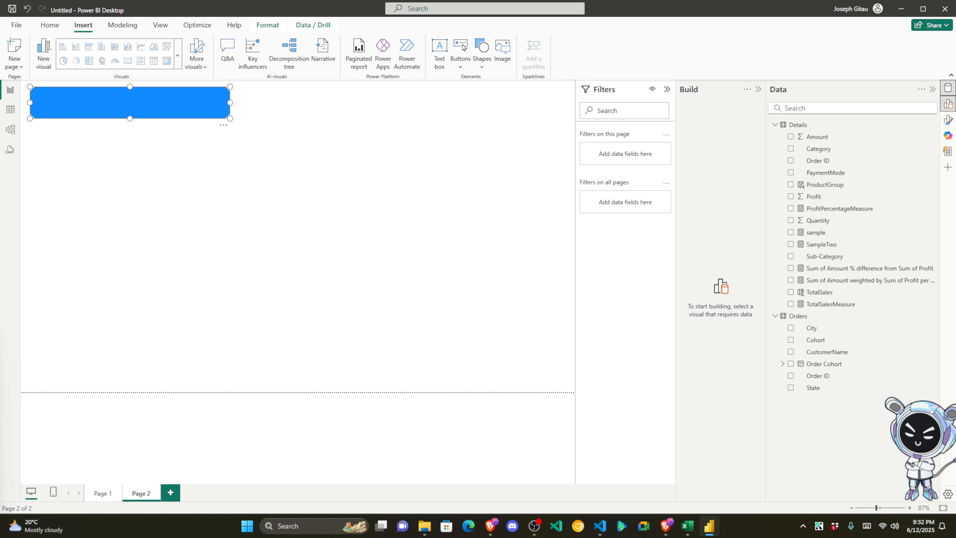
Step: Add a second rounded rectangle below the bar and bring up its Format options
left_click(484, 60)
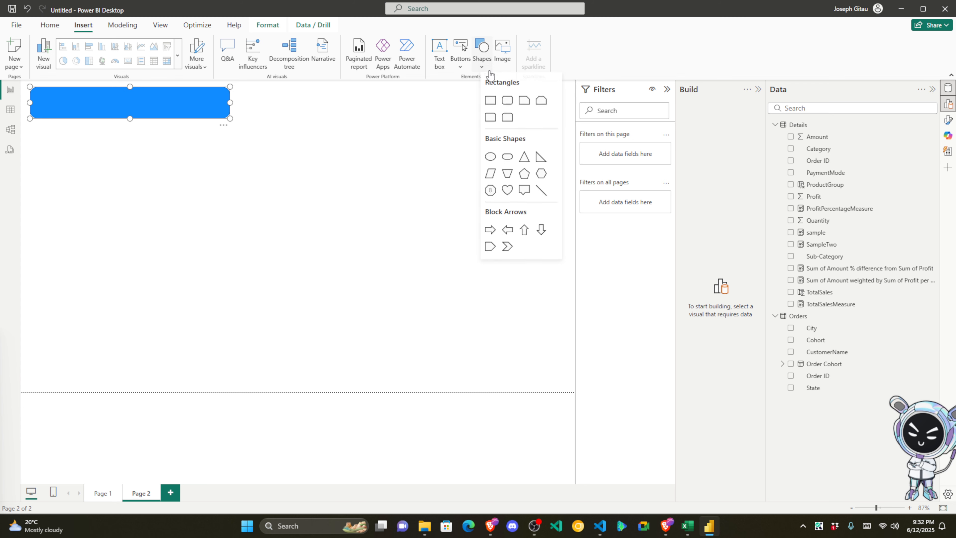
left_click(507, 102)
right_click(143, 205)
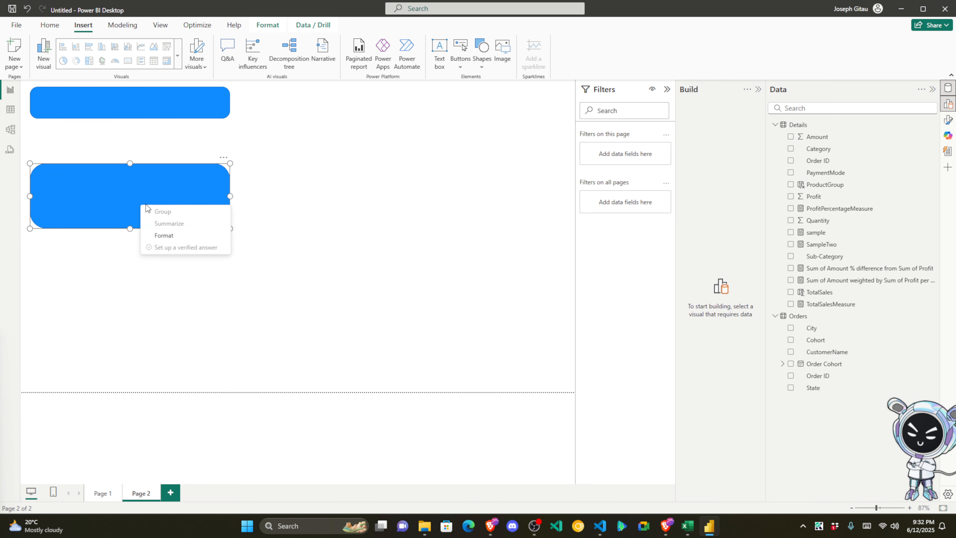
left_click(167, 175)
right_click(159, 189)
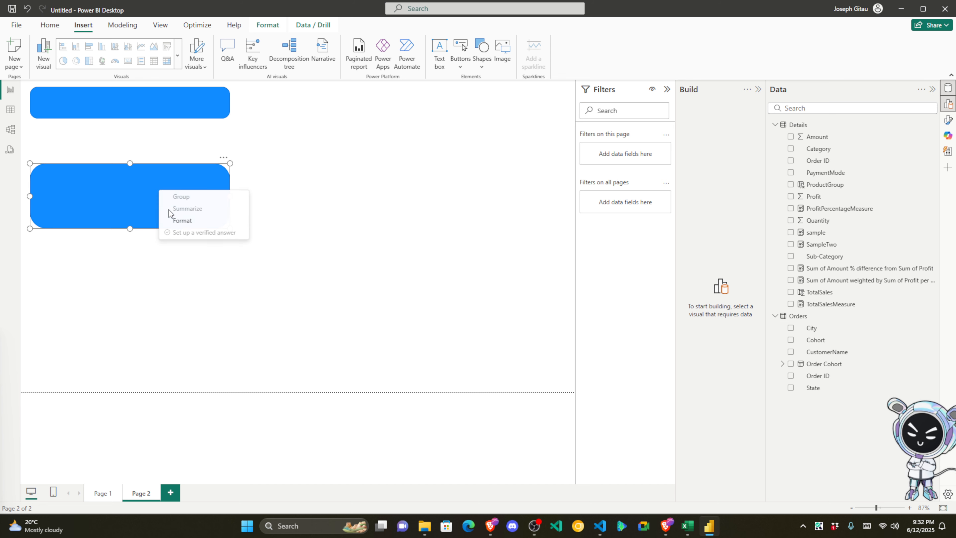
left_click(182, 221)
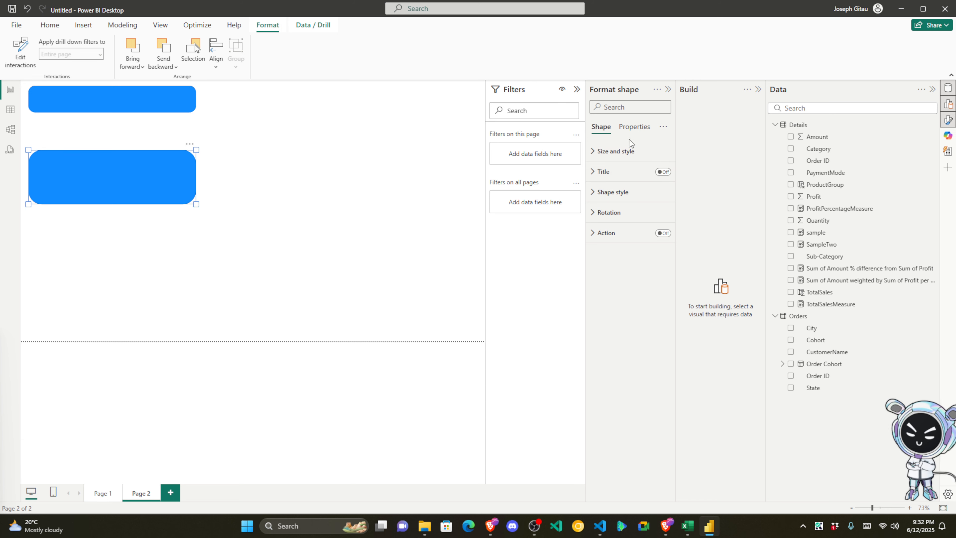
Step: Set the lower rectangle's fill colour to orange
left_click(598, 192)
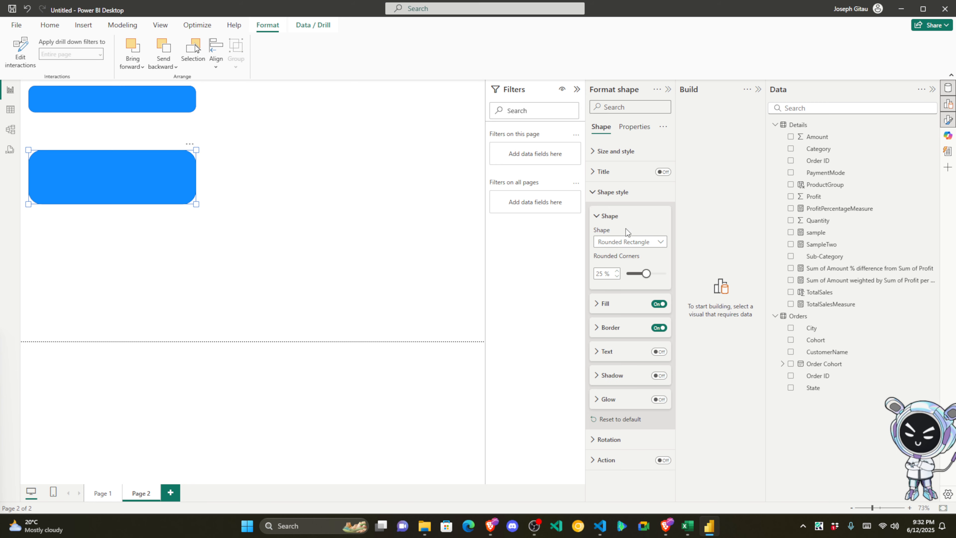
left_click(608, 303)
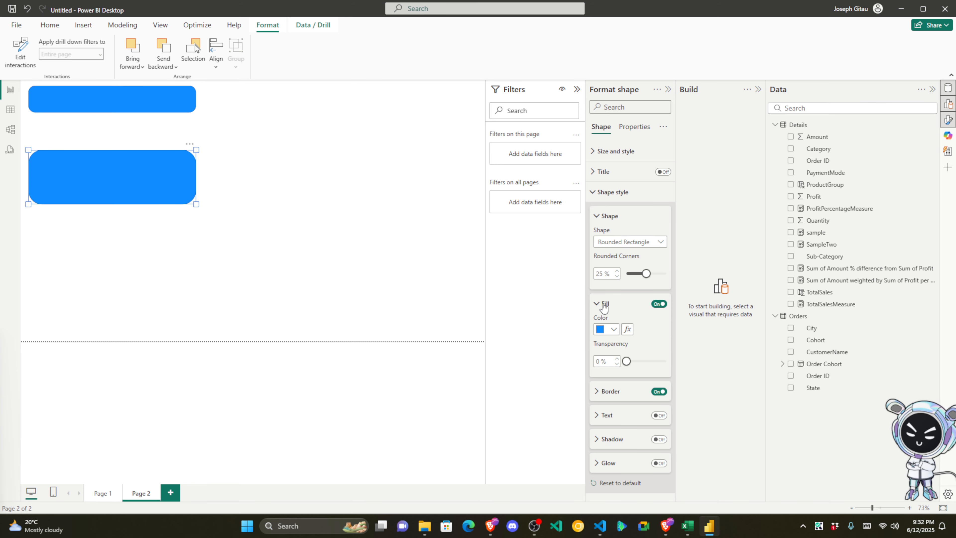
left_click(612, 330)
left_click(660, 293)
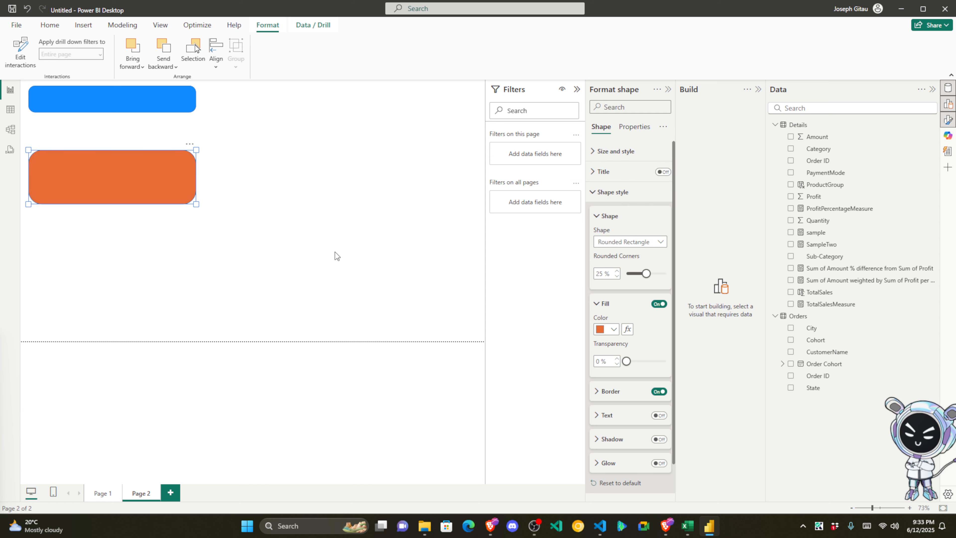
Step: Move the orange rectangle up under the blue bar and make it taller and wider
left_click(336, 256)
left_click_drag(134, 163, 133, 134)
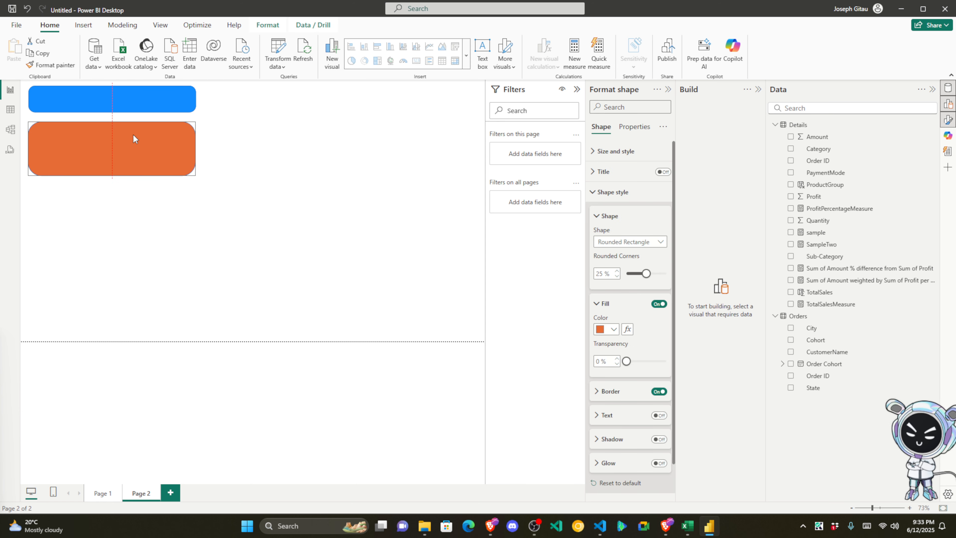
left_click_drag(112, 175, 110, 214)
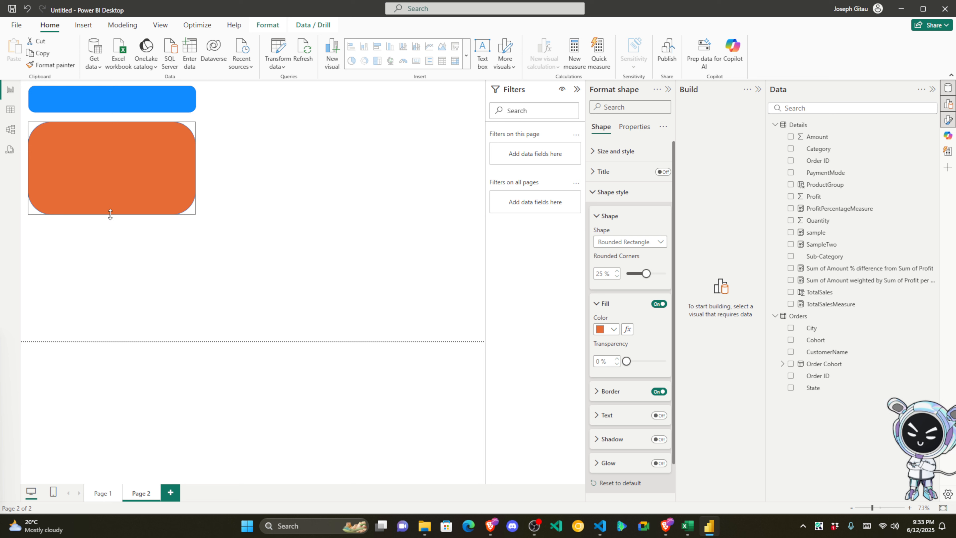
left_click_drag(196, 171, 227, 167)
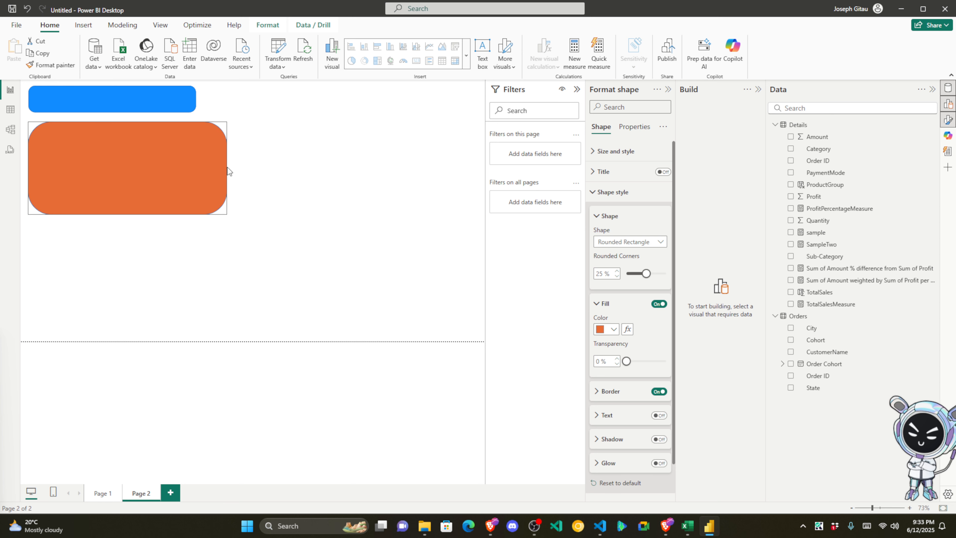
Step: Widen the blue bar to match the orange rectangle's width
left_click(190, 98)
left_click_drag(195, 100, 227, 102)
left_click(202, 167)
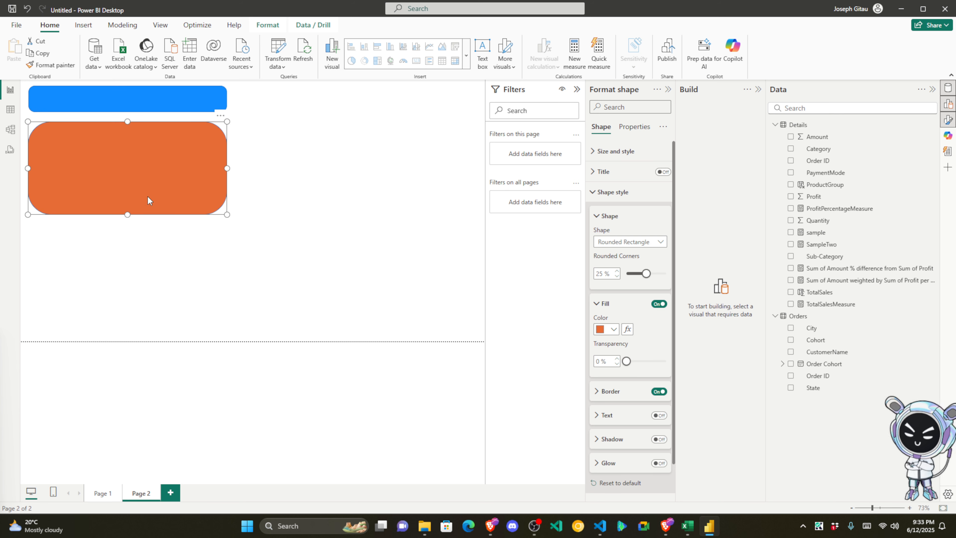
right_click(160, 175)
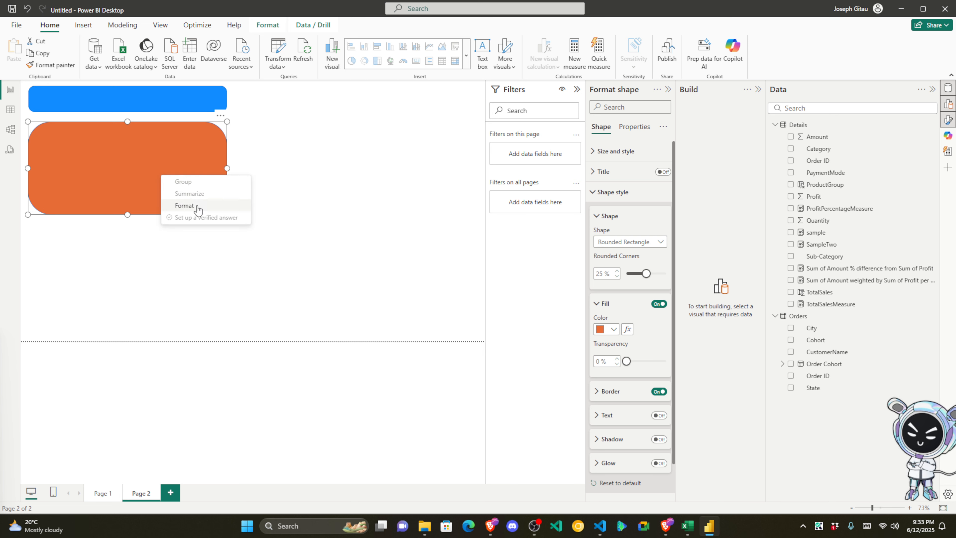
left_click(142, 169)
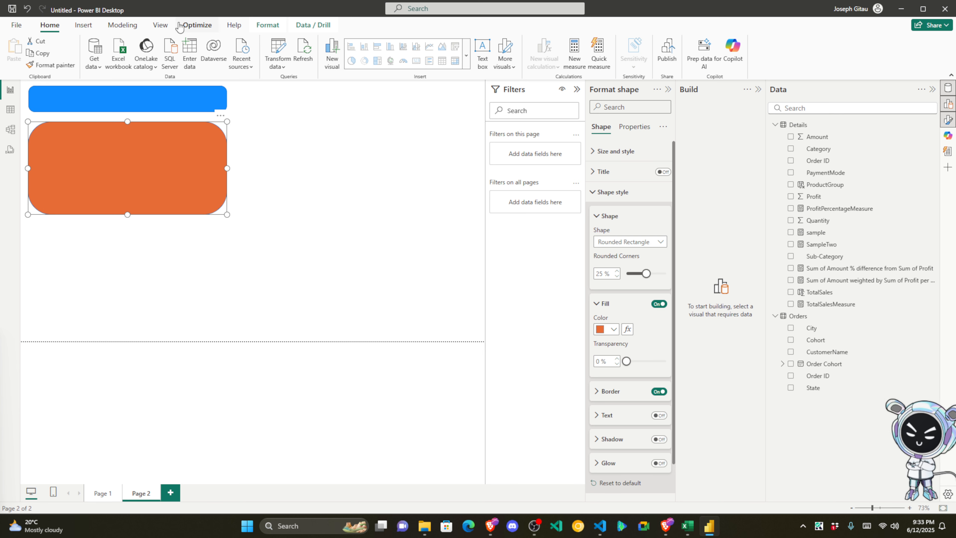
left_click(90, 26)
left_click(482, 57)
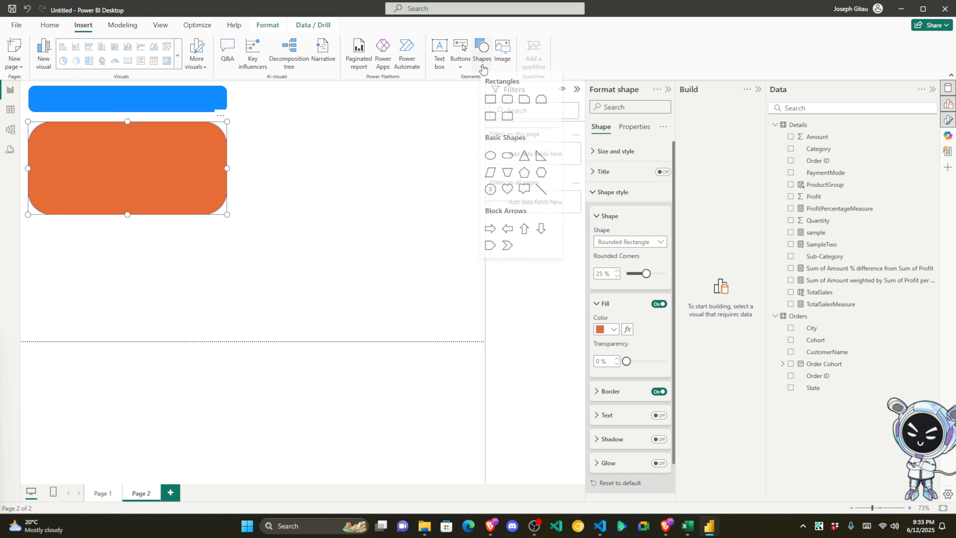
Step: Add a blue panel below the orange one and a thin tall strip reaching the lower panel's bottom
left_click(505, 105)
left_click_drag(100, 258, 98, 262)
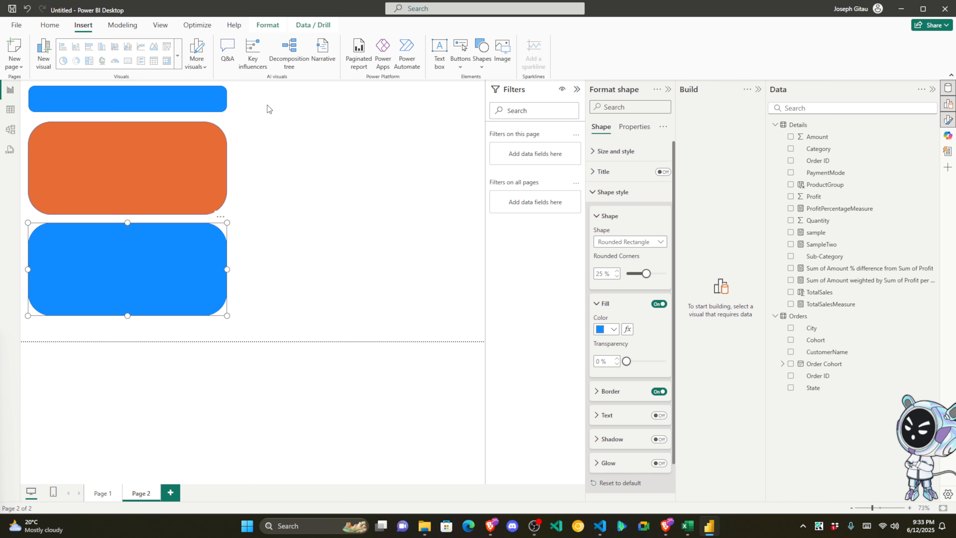
left_click(481, 53)
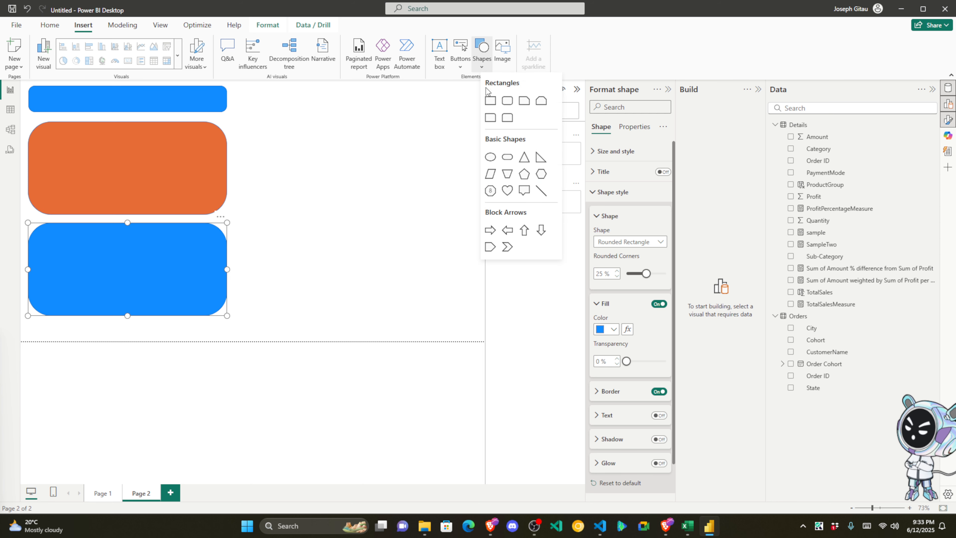
left_click(507, 101)
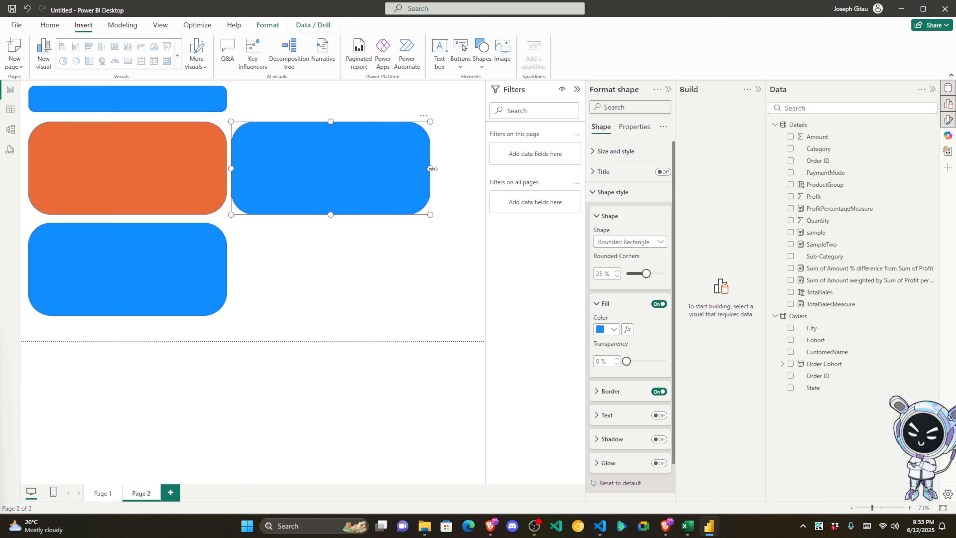
left_click_drag(431, 169, 273, 166)
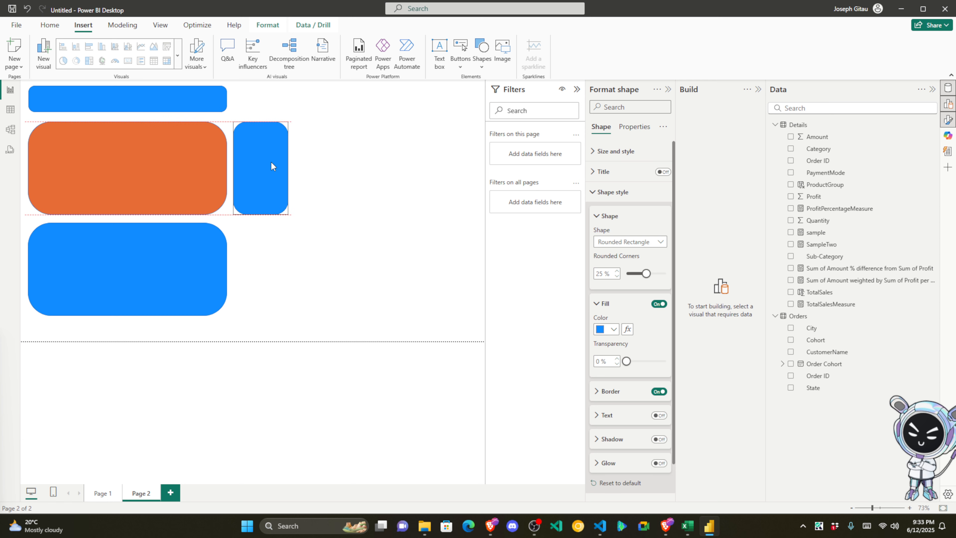
left_click_drag(261, 215, 258, 321)
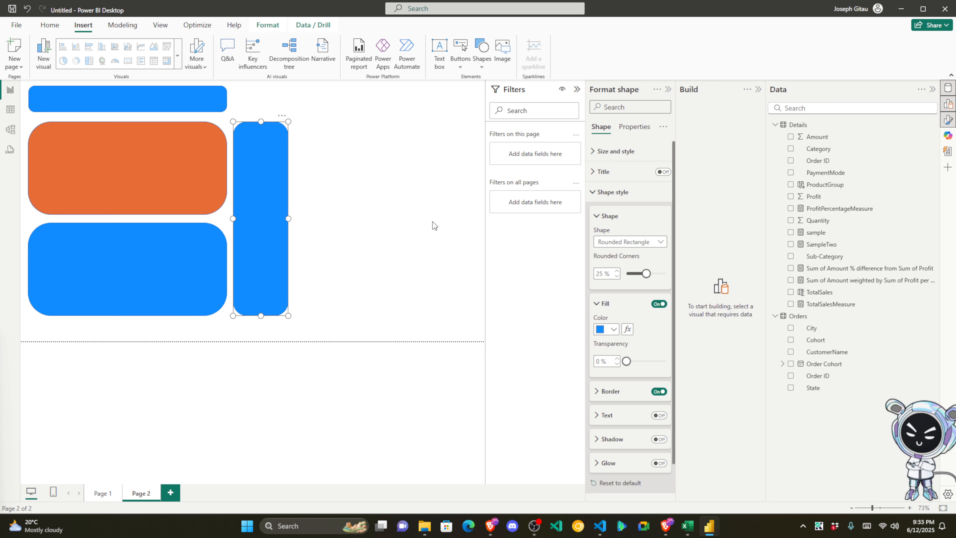
left_click(444, 90)
Step: Add a wide, short rounded rectangle at the top right of Page 2
left_click(483, 57)
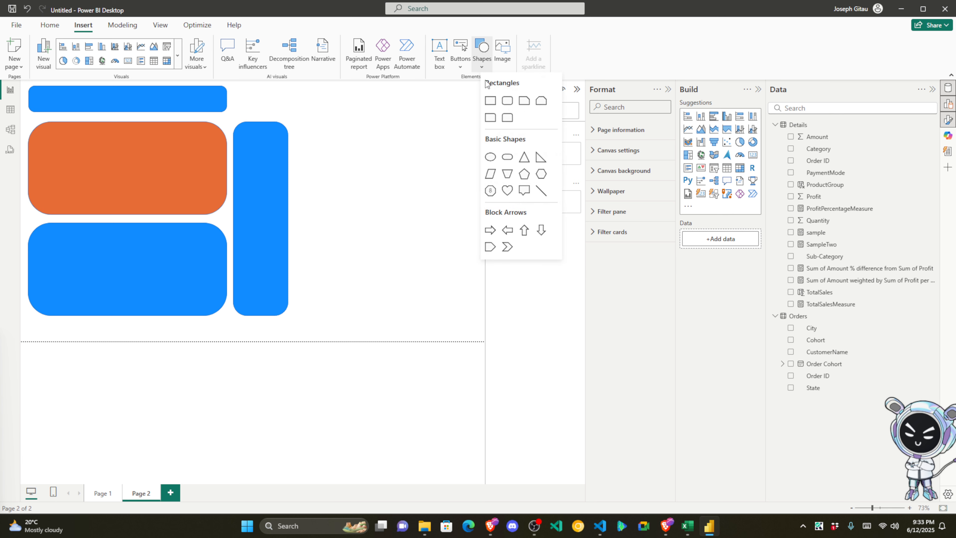
left_click(505, 101)
left_click_drag(372, 218, 462, 213)
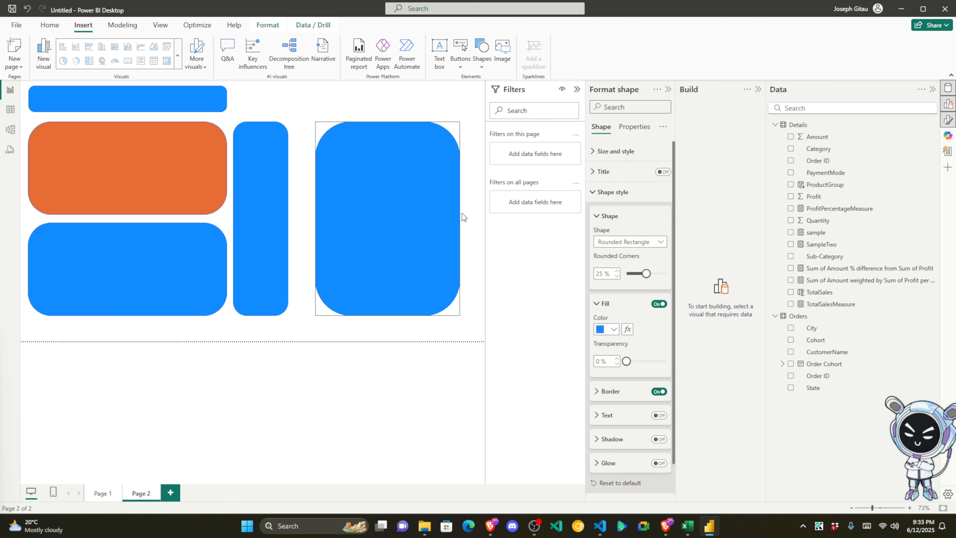
left_click_drag(390, 315, 388, 118)
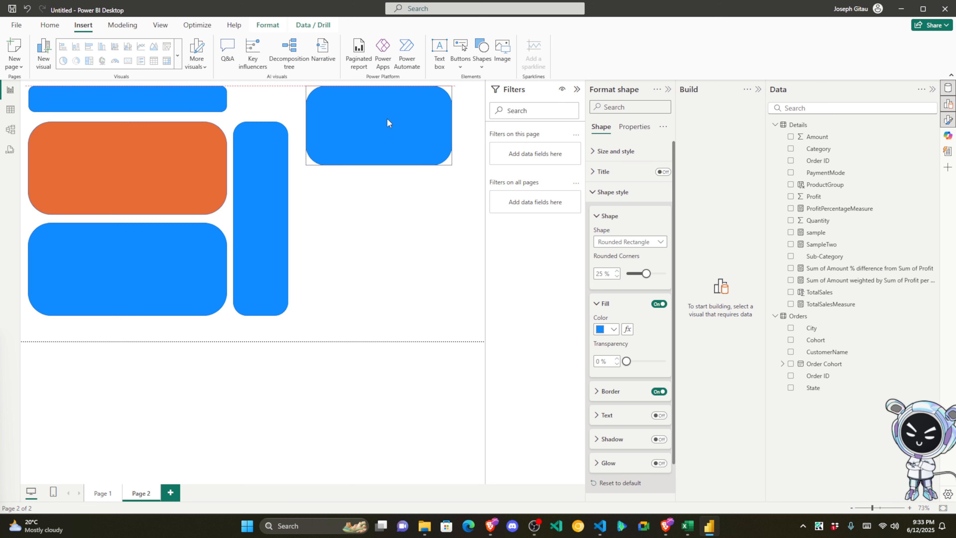
Step: Add a second right-hand rectangle below it and adjust both panels' heights and positions
left_click(482, 50)
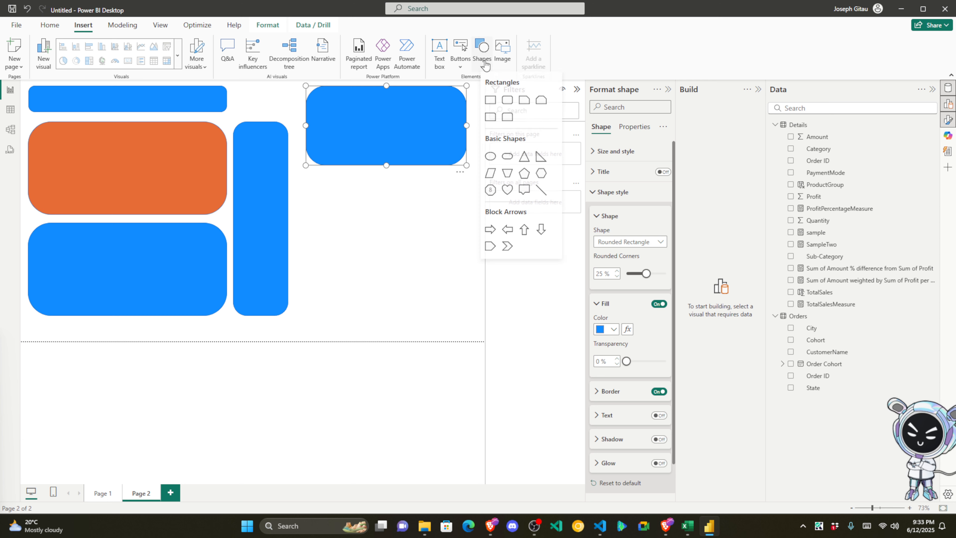
left_click(507, 109)
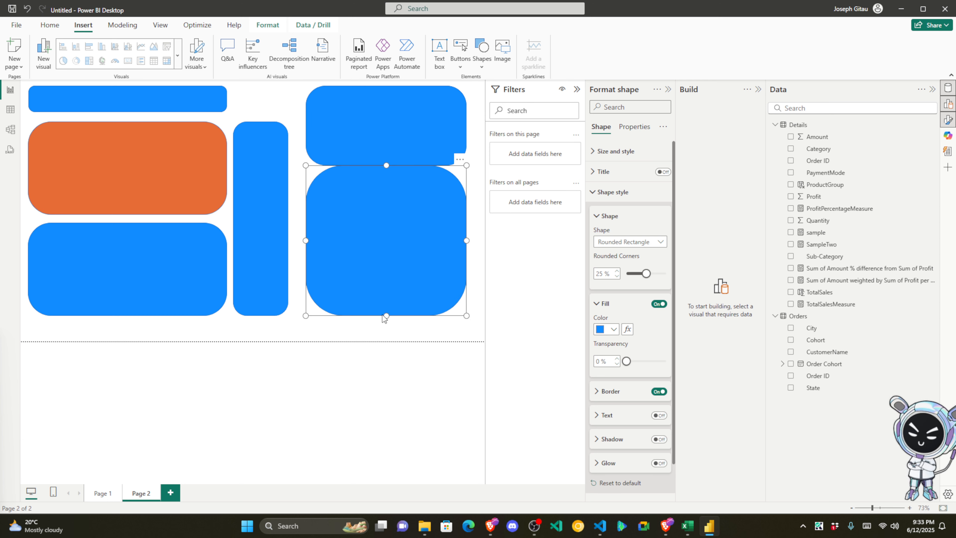
left_click_drag(384, 316, 395, 231)
left_click_drag(396, 194, 397, 210)
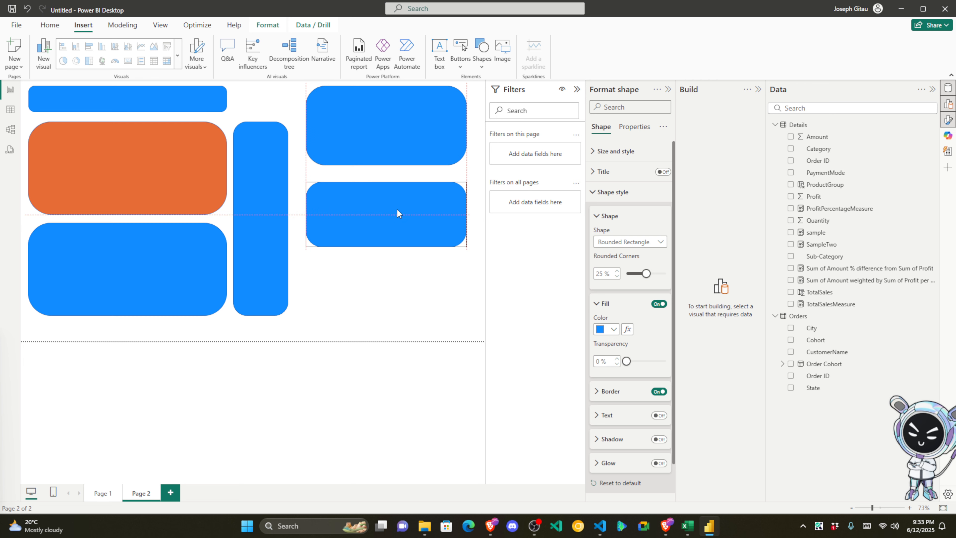
left_click(395, 144)
left_click_drag(386, 165, 386, 138)
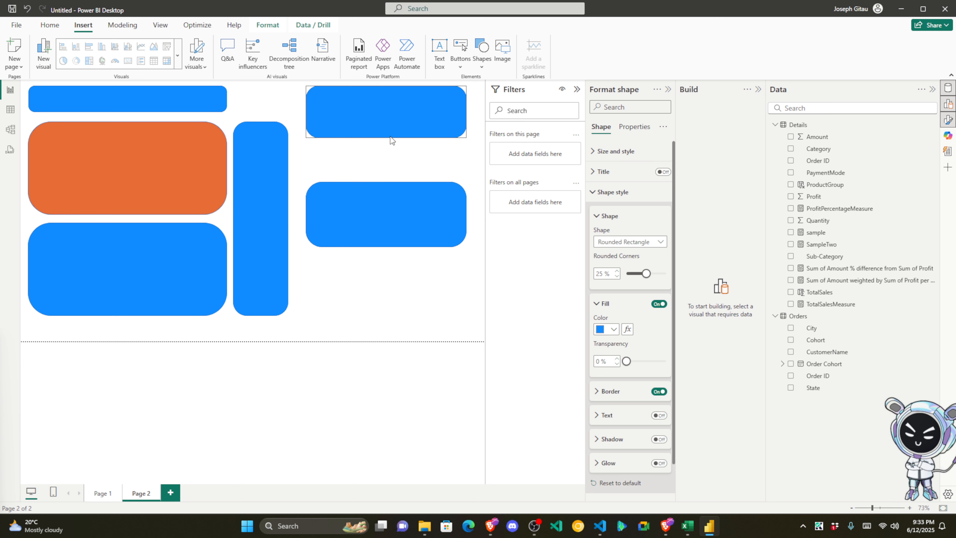
left_click(382, 197)
left_click_drag(385, 228, 388, 207)
Step: Add a third right-hand rectangle, sized and placed below the second
left_click(481, 55)
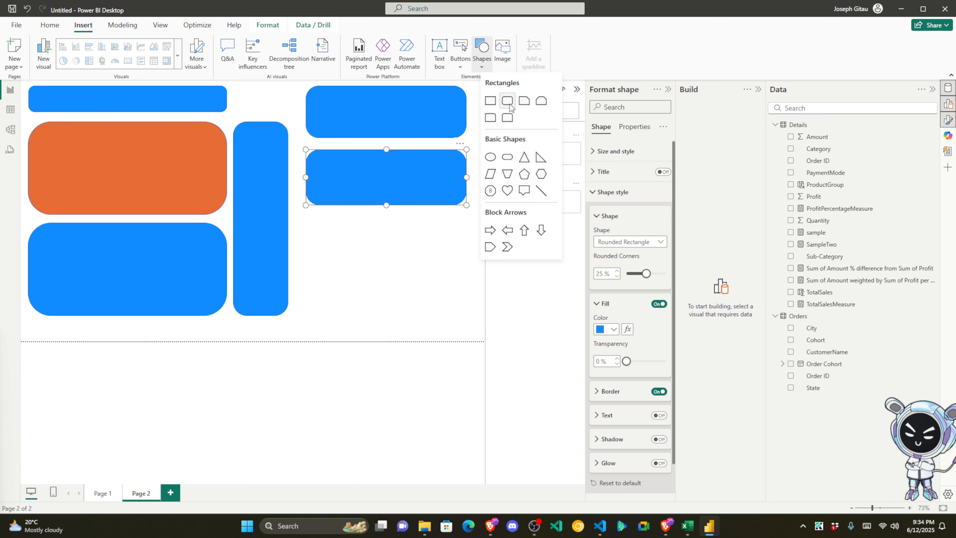
left_click(508, 101)
left_click_drag(387, 310, 387, 268)
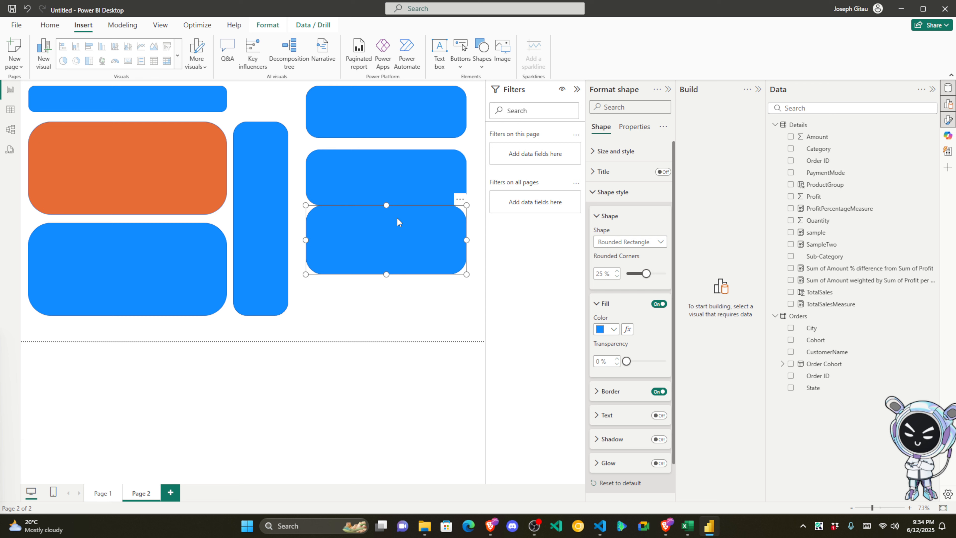
left_click_drag(397, 217, 399, 222)
left_click_drag(385, 279, 386, 273)
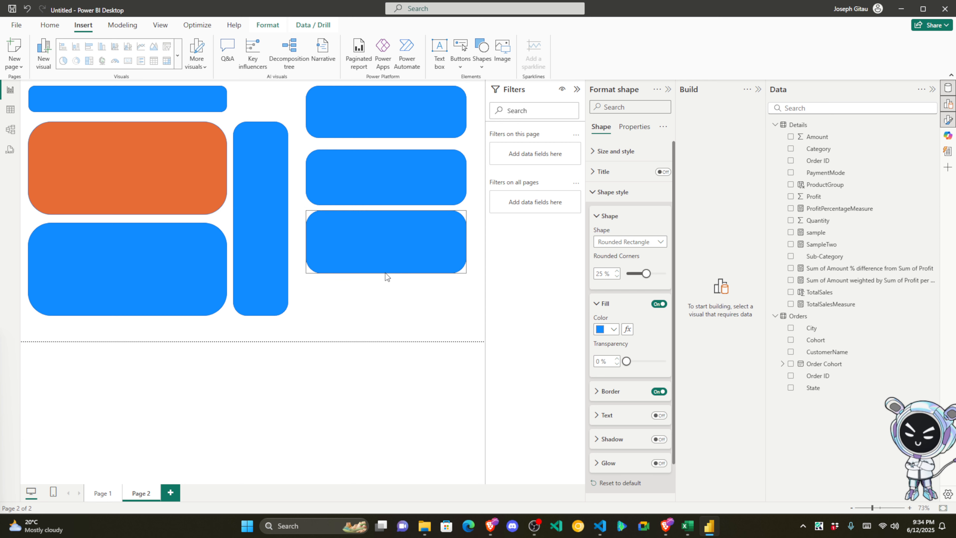
Step: Add a fourth rectangle at bottom right aligned with the others, then return to Page 1
left_click(482, 55)
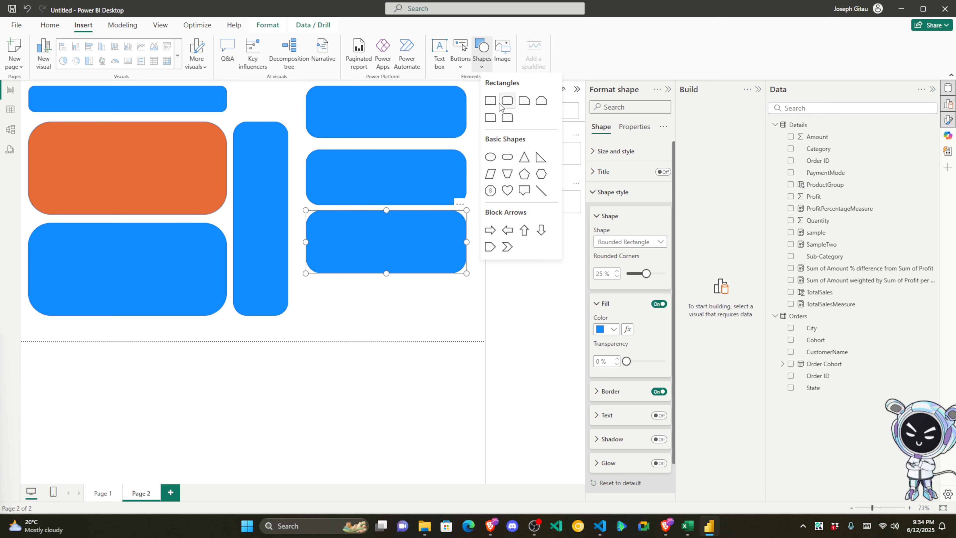
left_click(508, 100)
left_click_drag(364, 301, 362, 300)
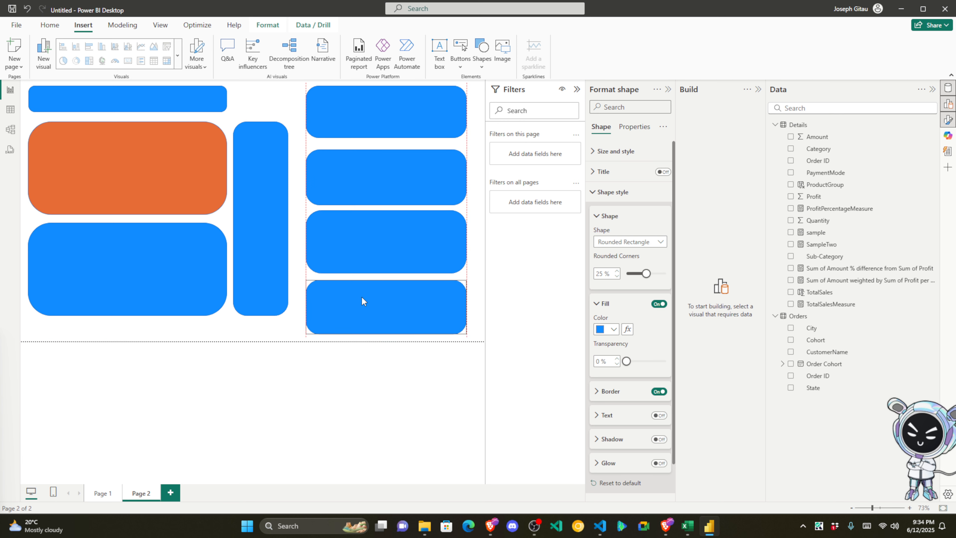
left_click(395, 342)
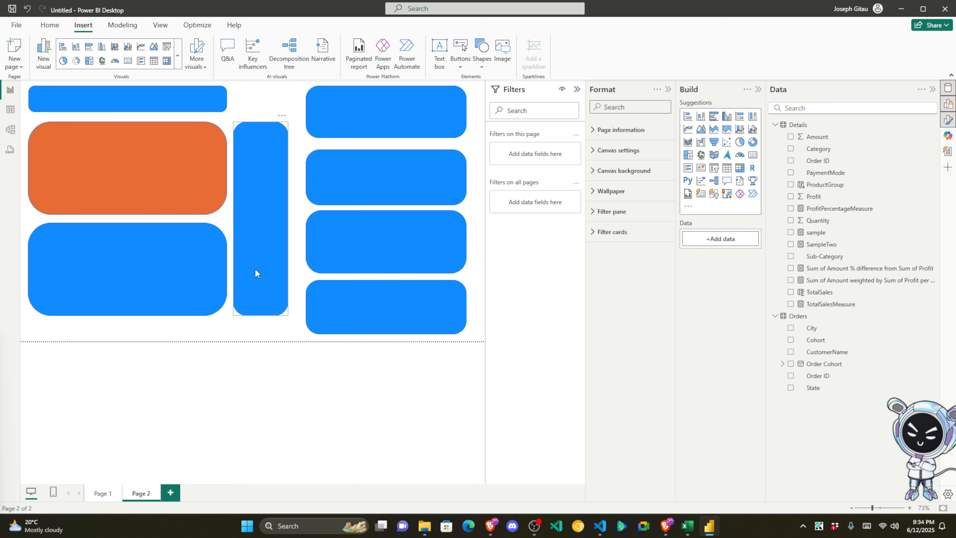
left_click(95, 500)
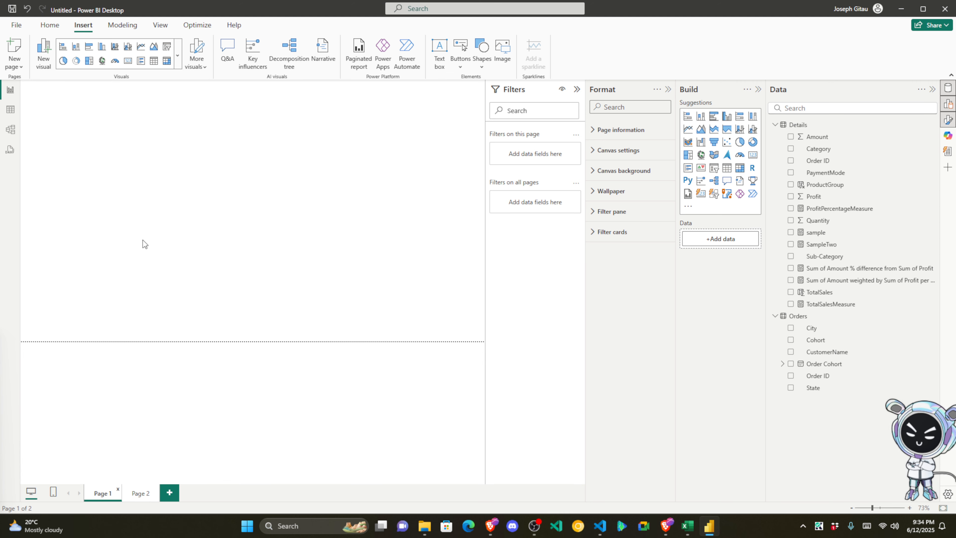
Step: Delete the blue banner rectangle at the top of Page 1
left_click(93, 92)
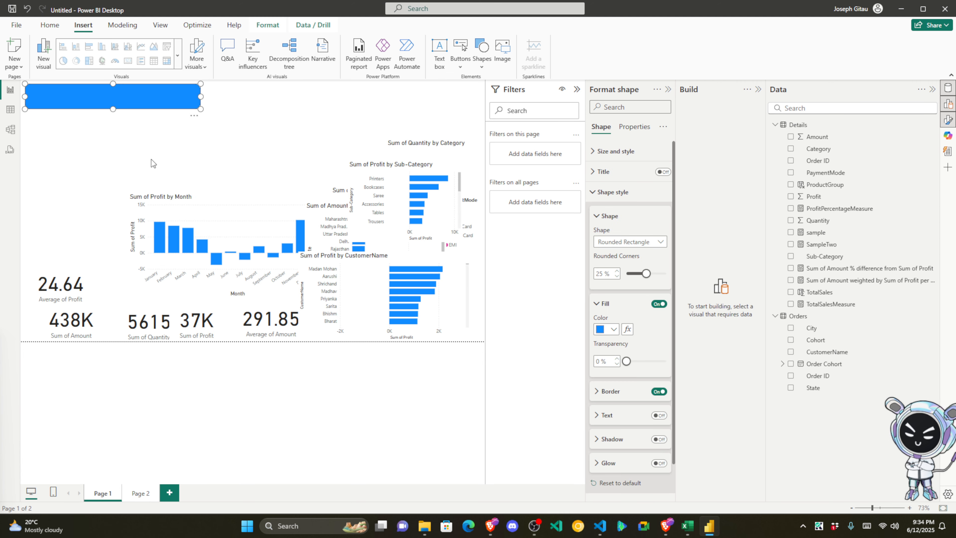
key("Delete")
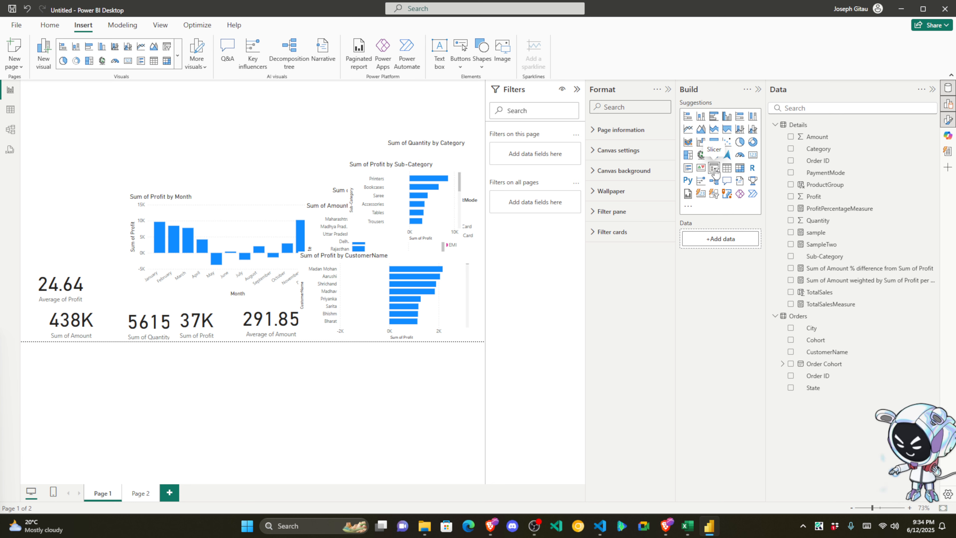
Step: Add a button slicer with the Category field and park it at the top-left
left_click(715, 194)
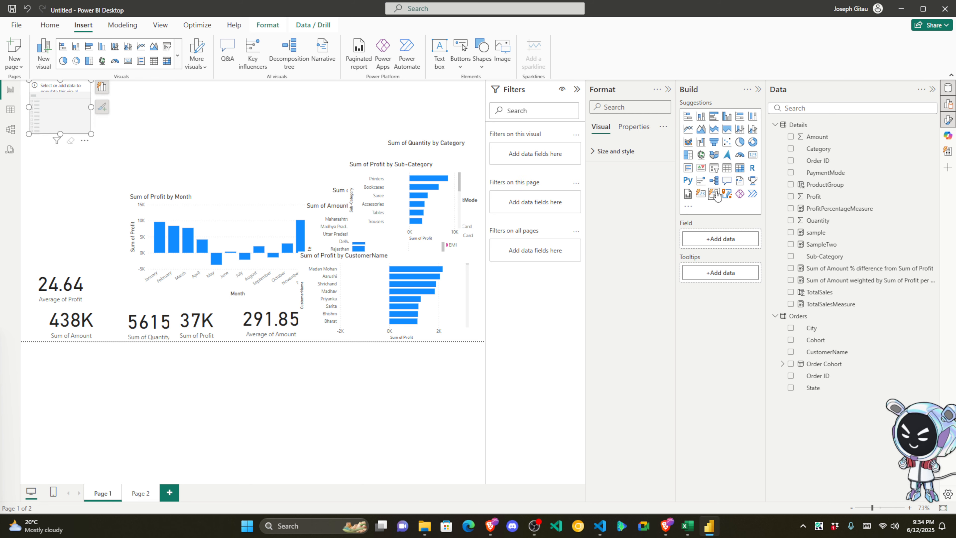
left_click_drag(73, 104, 111, 120)
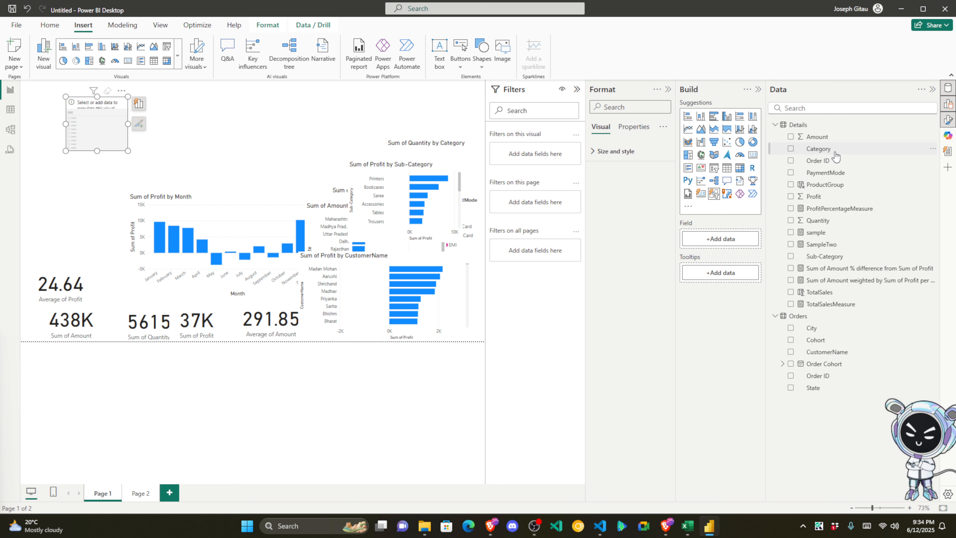
left_click_drag(831, 149, 109, 132)
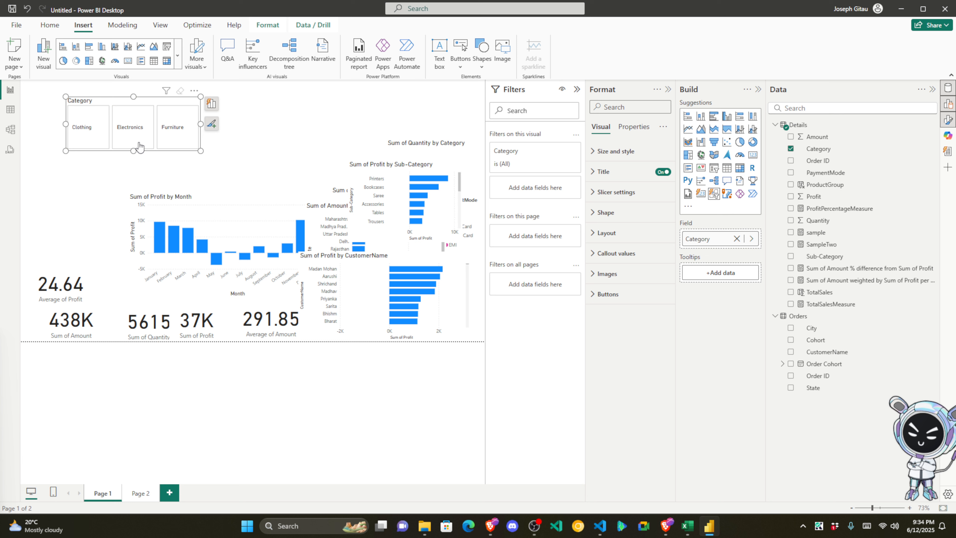
left_click_drag(133, 151, 94, 95)
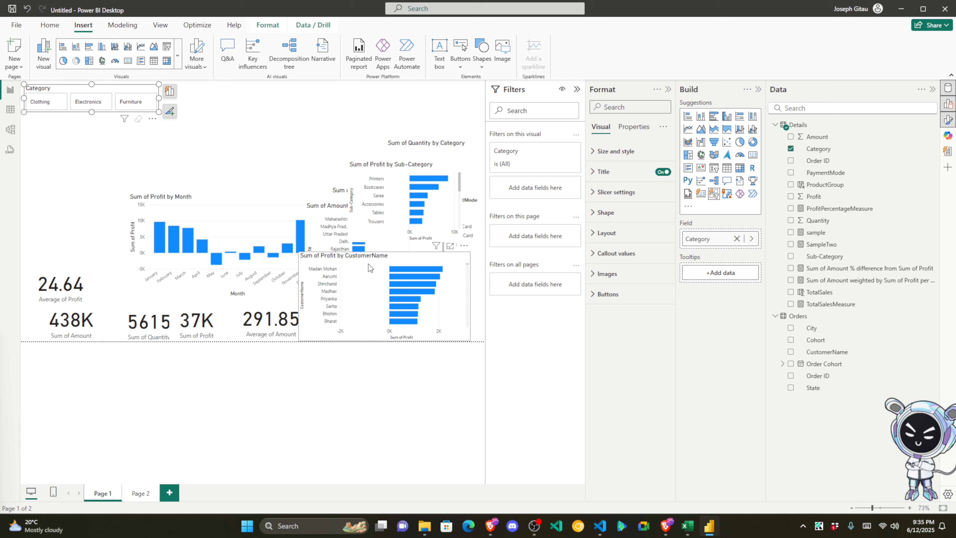
Step: Try filtering by Clothing, Electronics and Furniture, then reselect all three categories
left_click(47, 107)
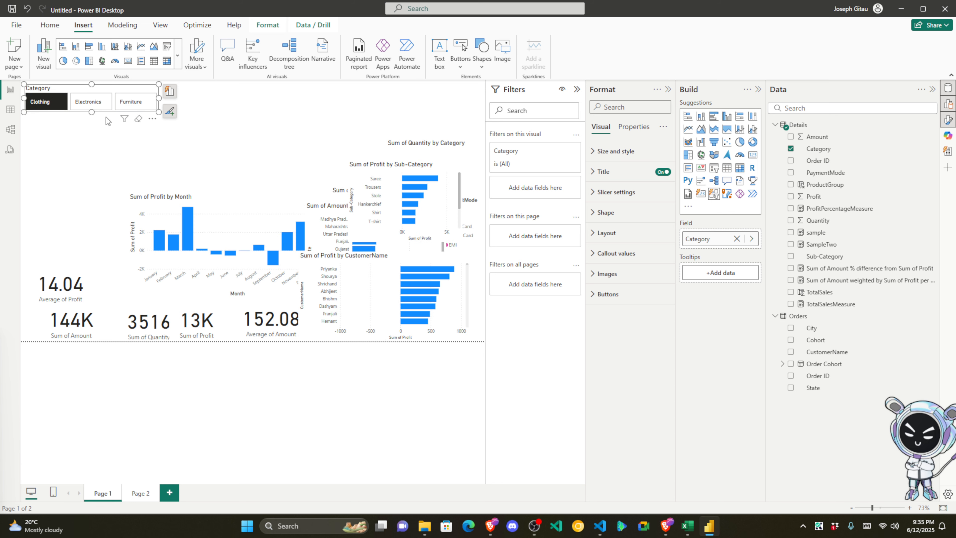
left_click(99, 104)
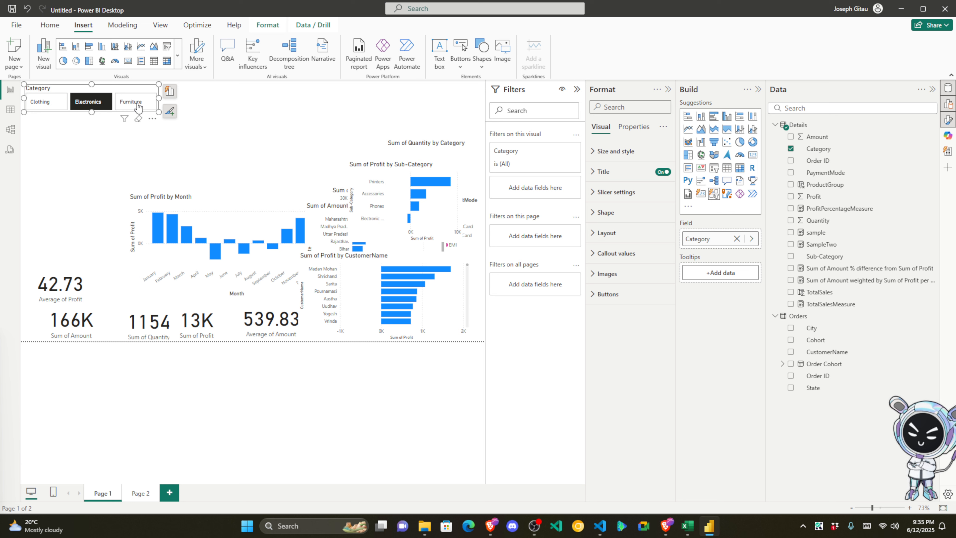
left_click(138, 107)
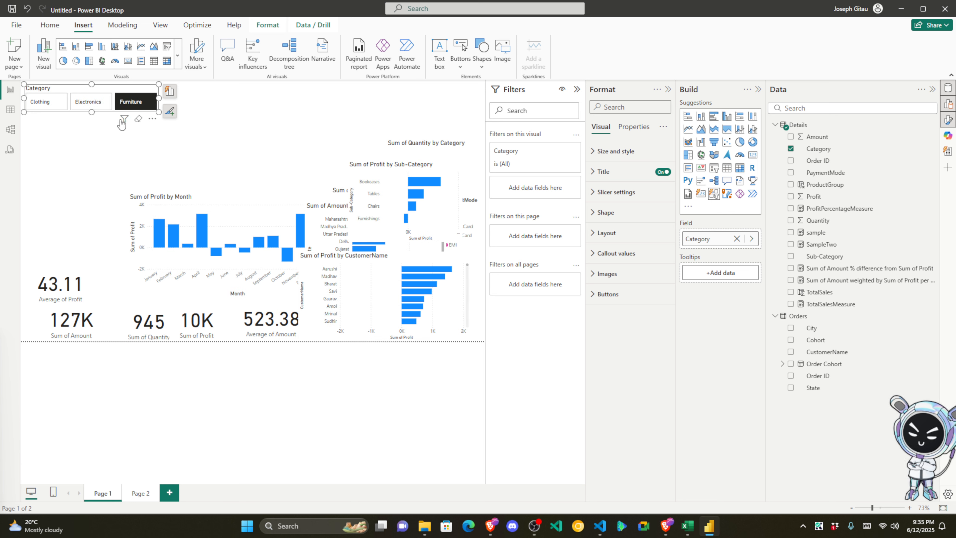
left_click(91, 109, "ctrl")
left_click(59, 110, "ctrl")
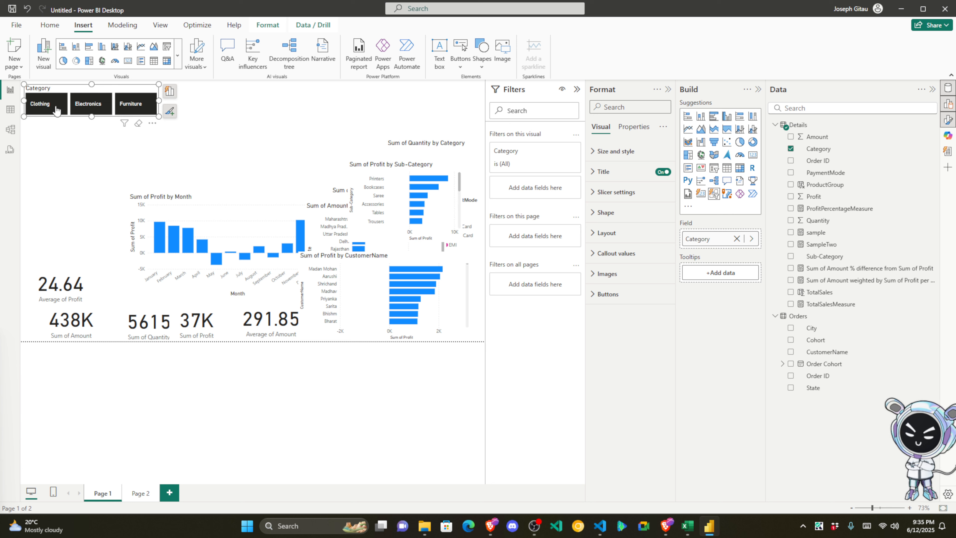
Step: Shrink the Category slicer's height and width so its buttons sit compactly
left_click_drag(91, 116, 90, 108)
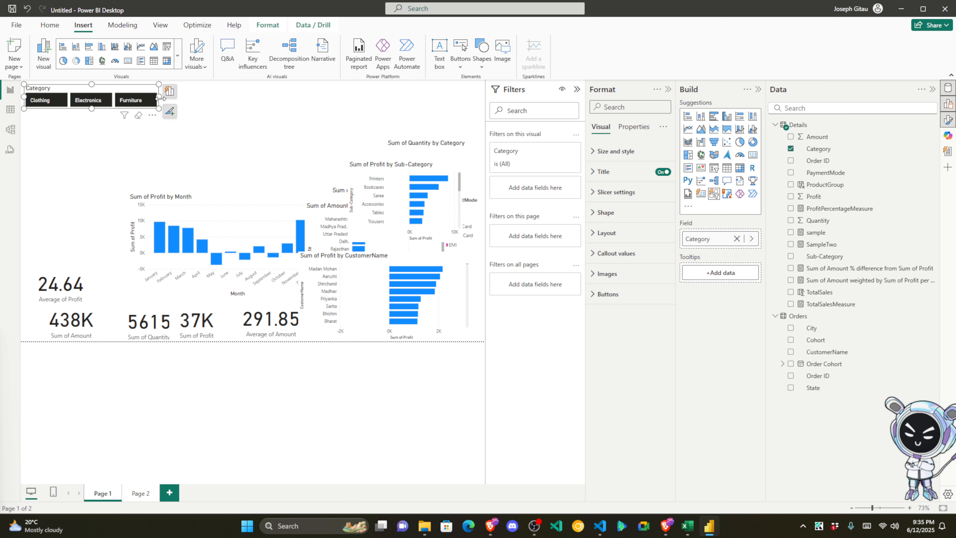
left_click_drag(160, 98, 125, 101)
left_click(182, 110)
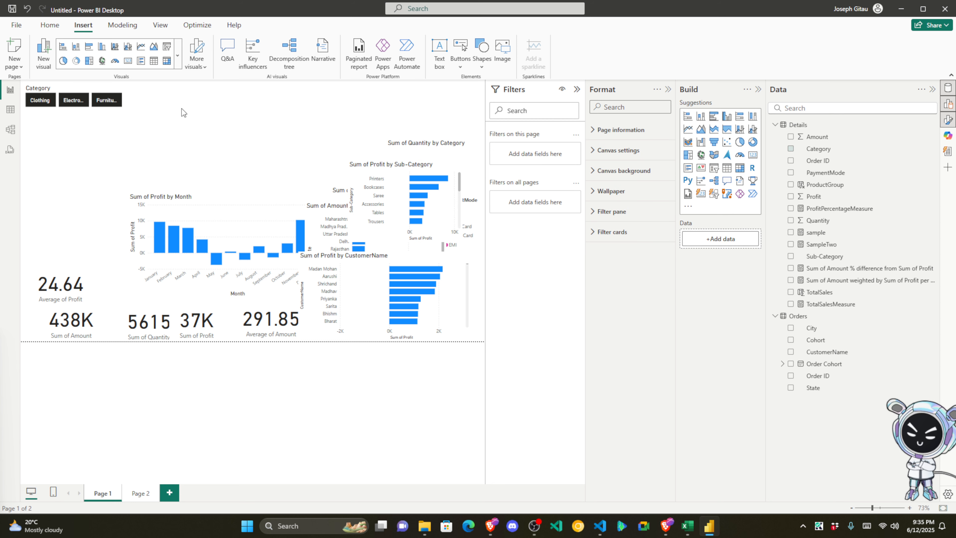
left_click(714, 168)
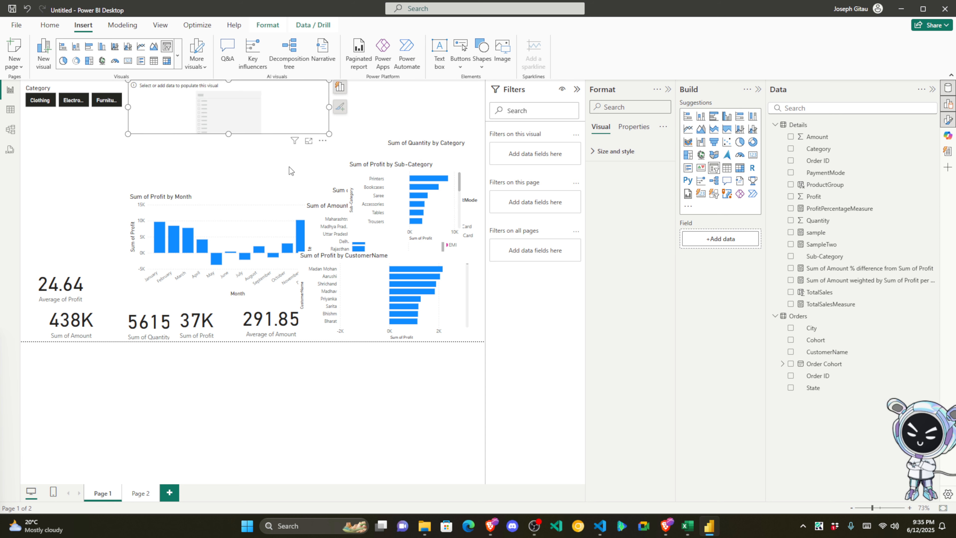
Step: Put the City field into the new slicer, shrink it to its header and place it beside Category
left_click(783, 364)
left_click(791, 376)
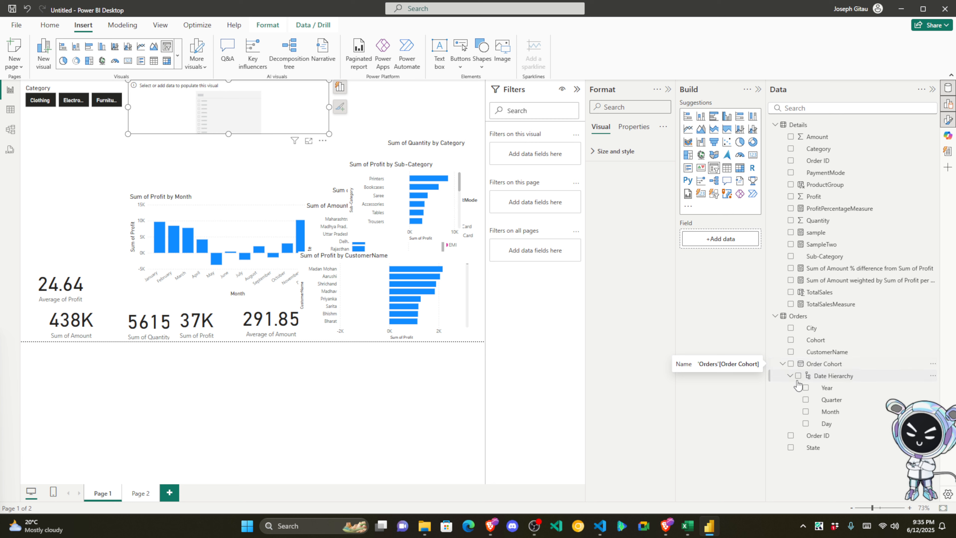
left_click(782, 364)
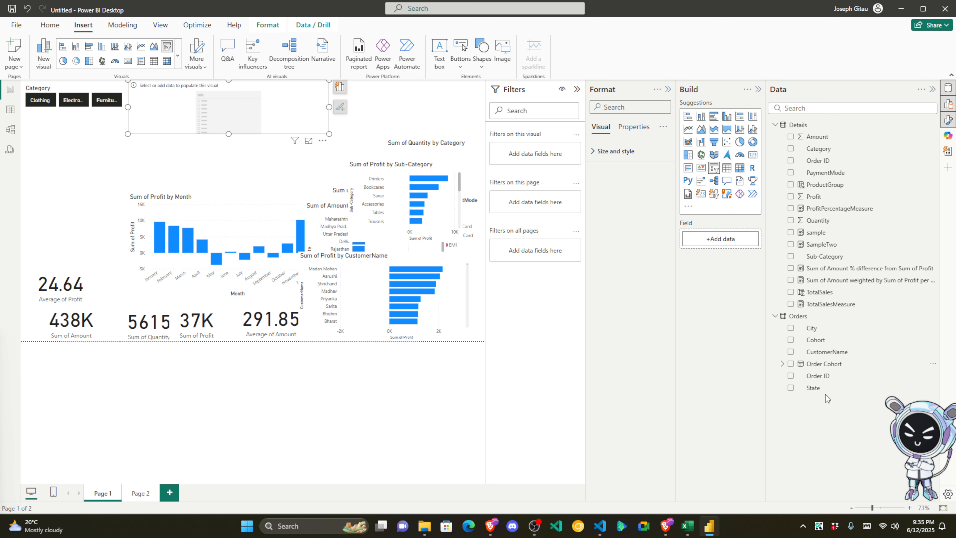
left_click_drag(819, 330, 222, 121)
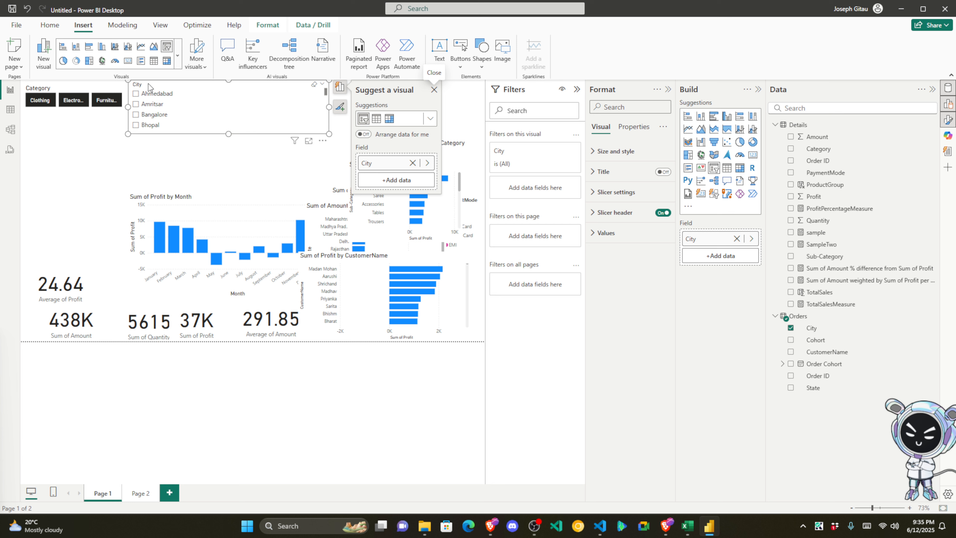
left_click_drag(148, 84, 148, 84)
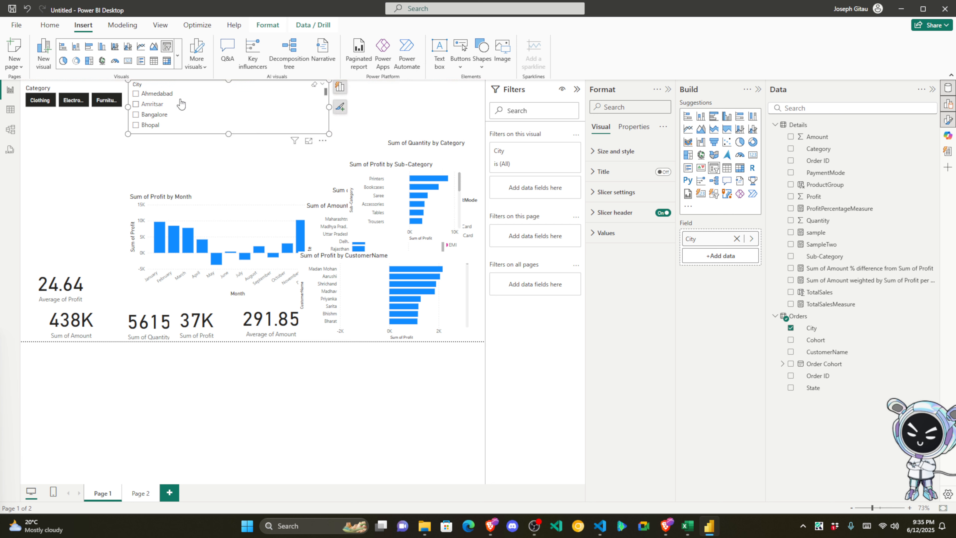
left_click_drag(224, 134, 230, 99)
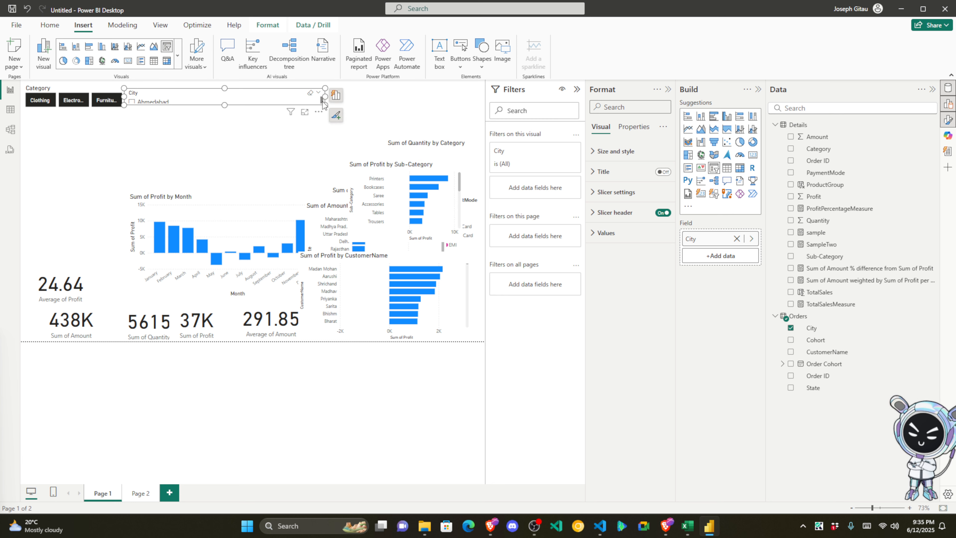
left_click_drag(323, 97, 152, 99)
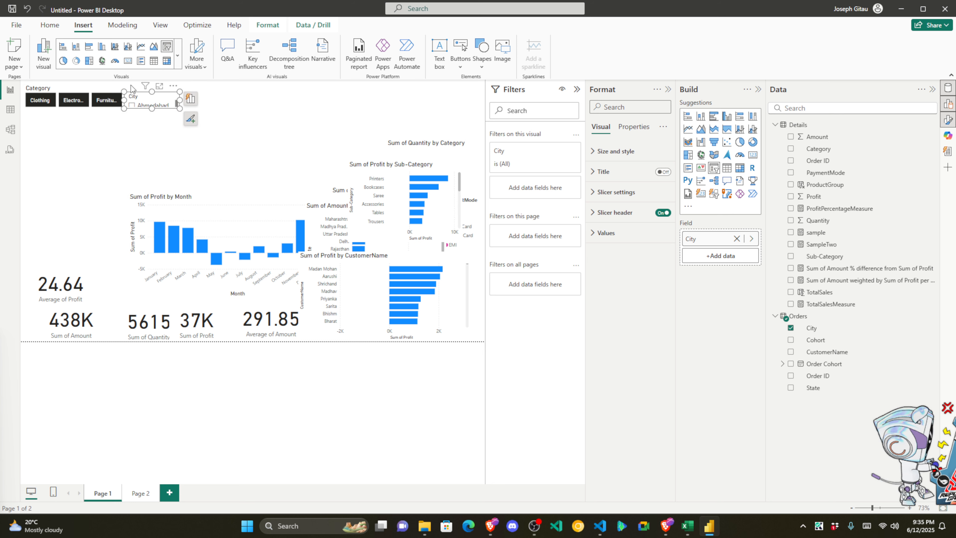
left_click(149, 131)
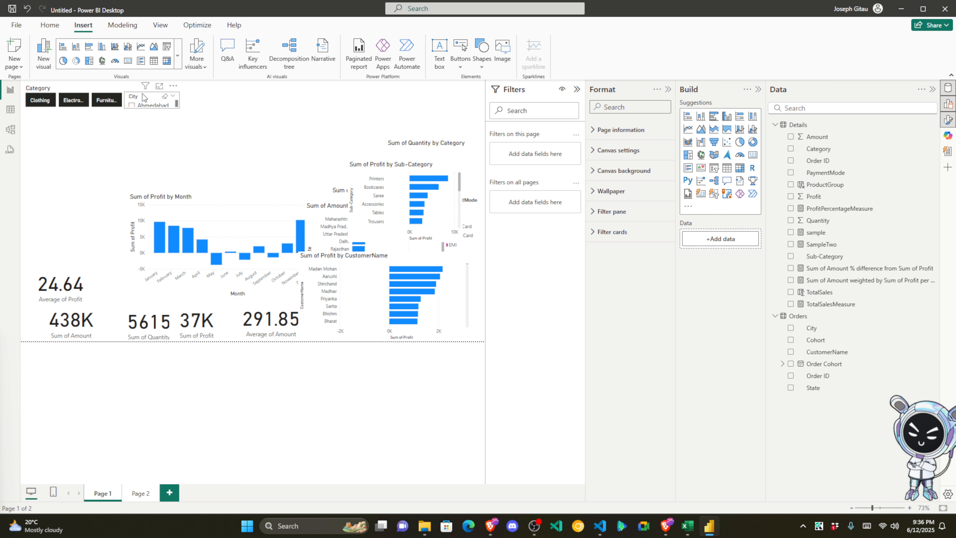
Step: Move the PaymentMode, Category and ProductGroup donuts to the top, pushing Sub-Category and State charts aside
left_click_drag(392, 165, 115, 164)
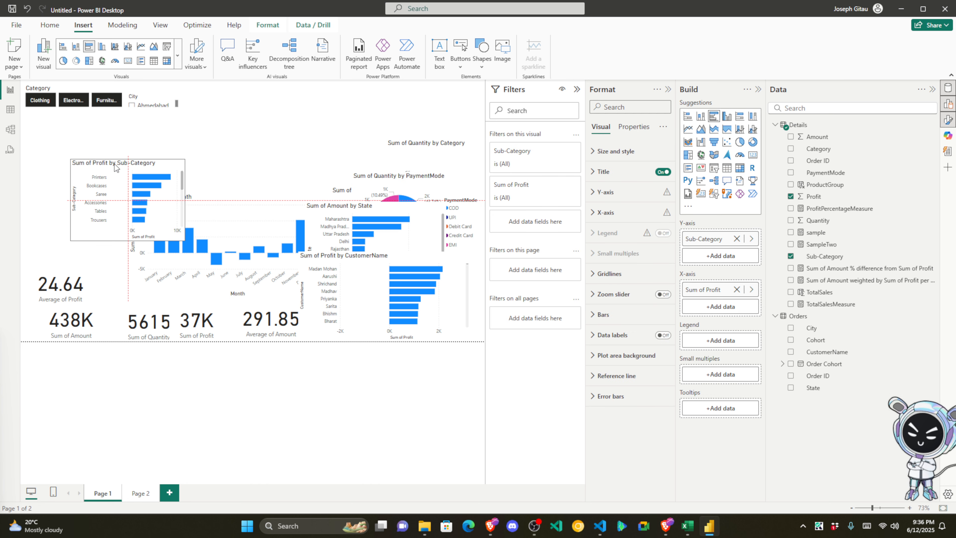
left_click_drag(355, 207, 107, 242)
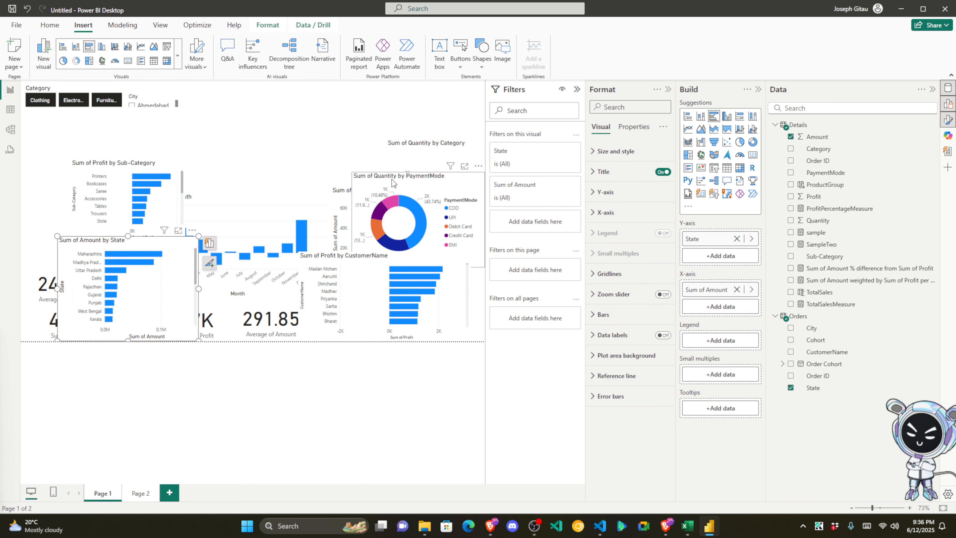
left_click_drag(391, 185, 213, 109)
left_click_drag(110, 162, 320, 262)
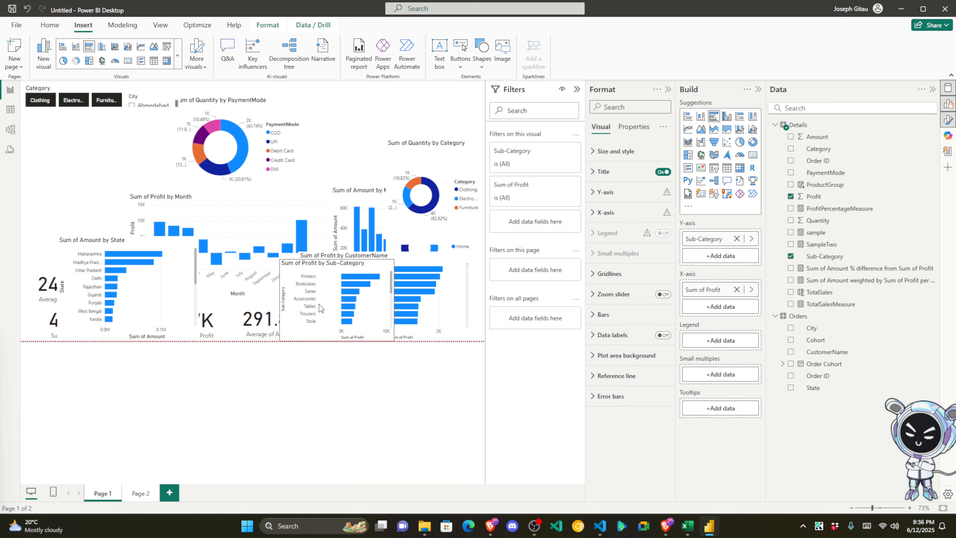
left_click_drag(443, 156, 339, 101)
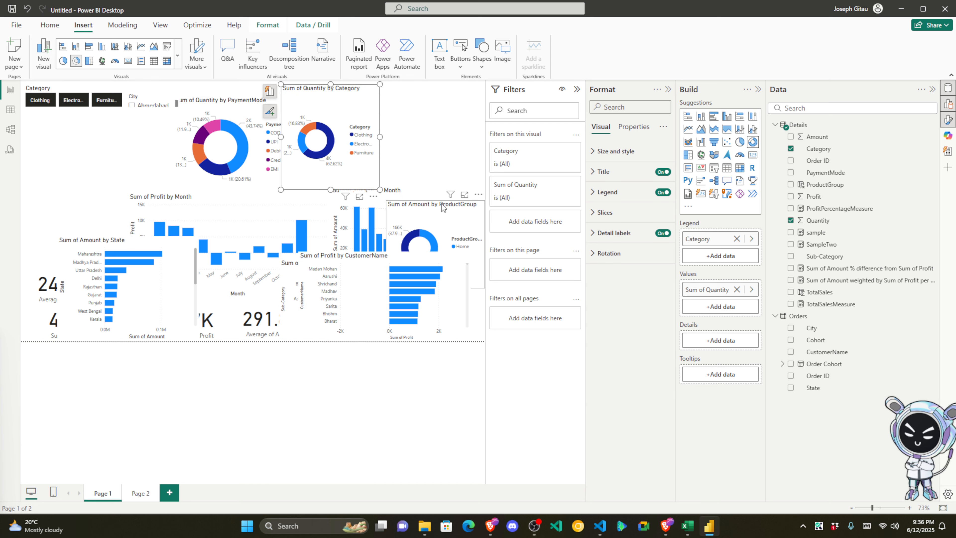
left_click_drag(418, 217, 399, 118)
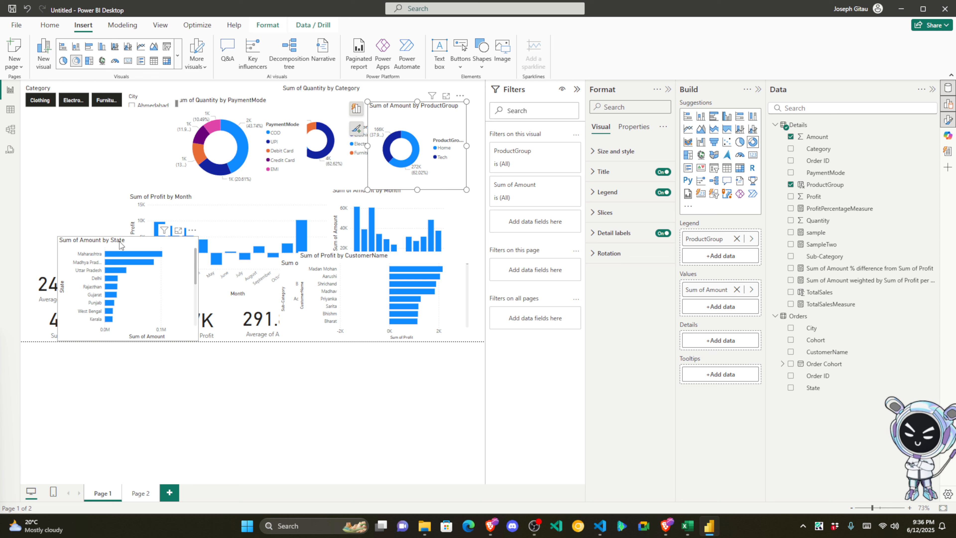
left_click_drag(120, 245, 407, 245)
left_click_drag(234, 114, 82, 128)
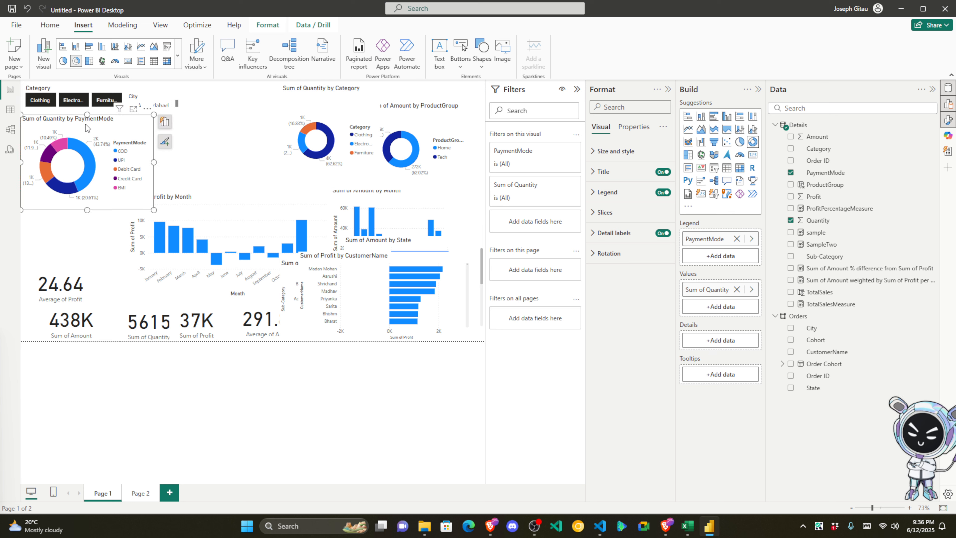
Step: Line up the three donuts side by side and make the PaymentMode donut taller and wider
left_click_drag(154, 210, 139, 189)
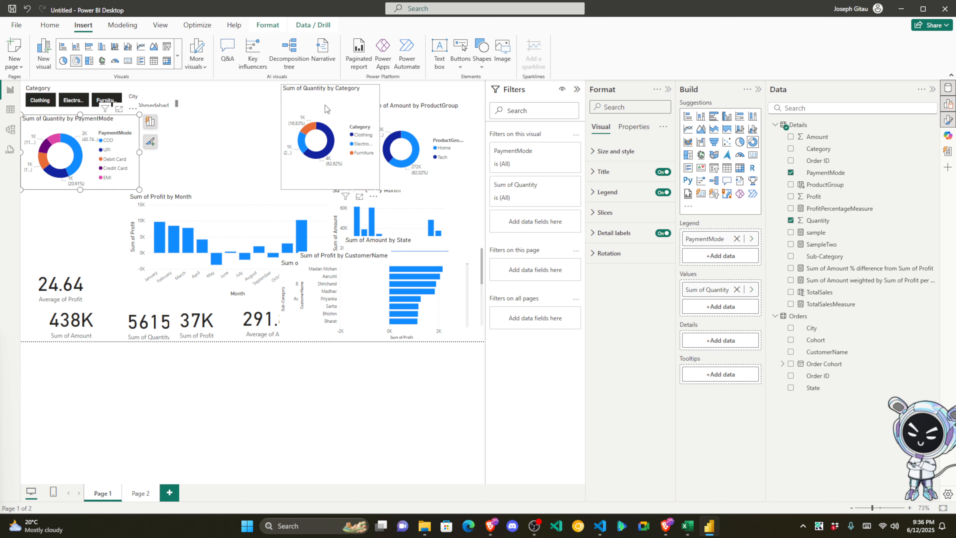
left_click_drag(283, 118, 142, 147)
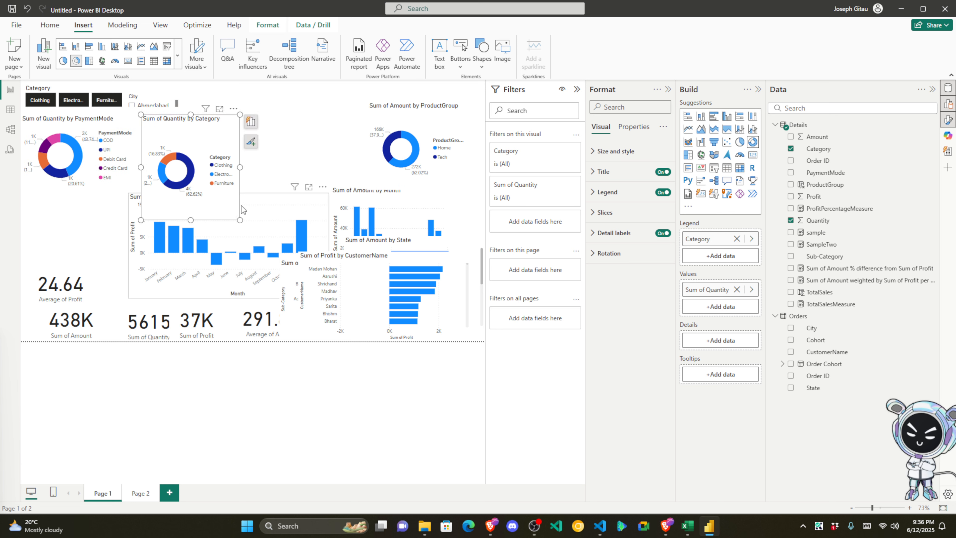
left_click_drag(239, 220, 246, 186)
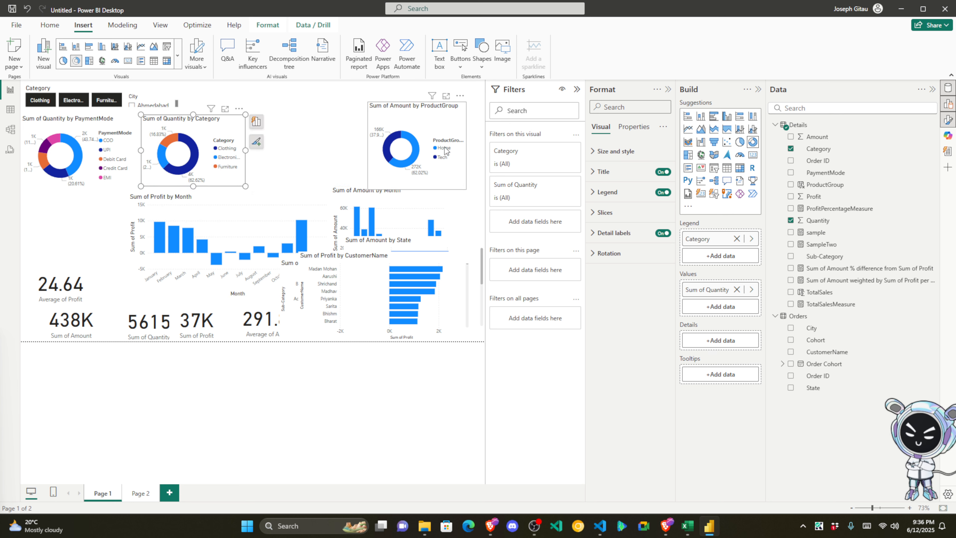
left_click_drag(437, 114, 317, 126)
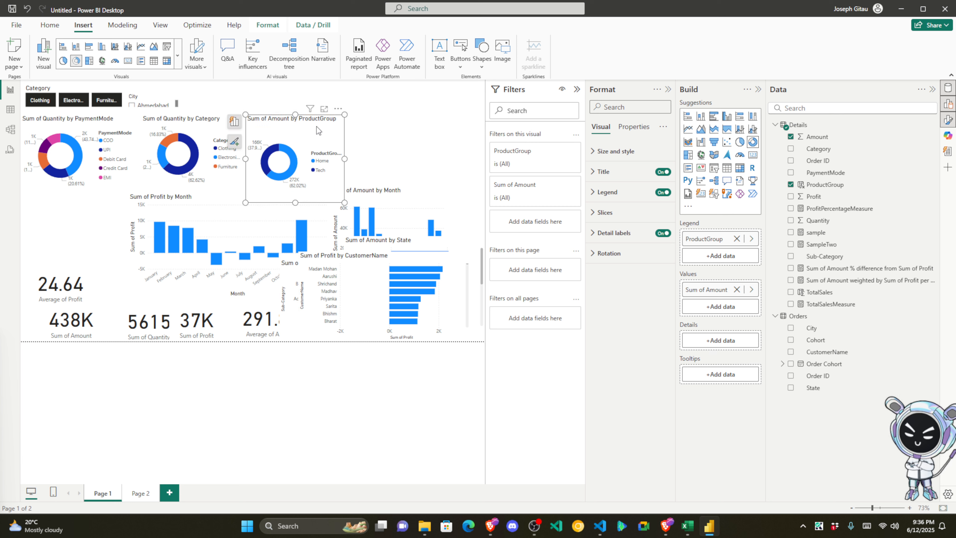
left_click(113, 189)
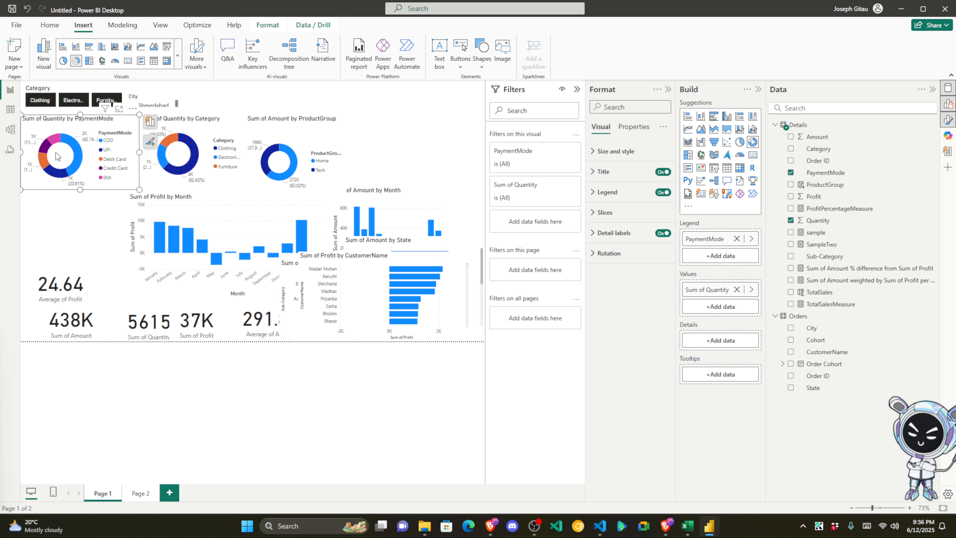
left_click_drag(79, 191, 78, 202)
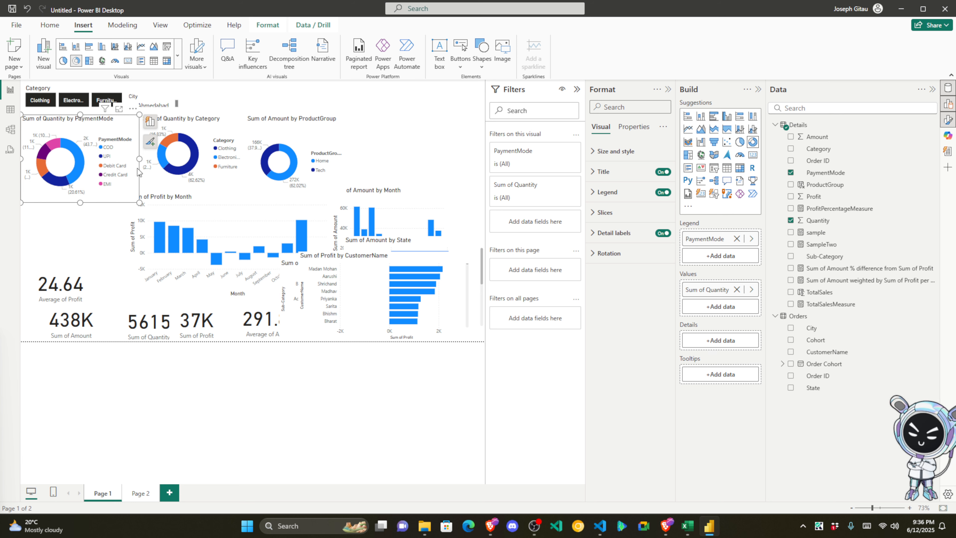
left_click_drag(139, 159, 176, 162)
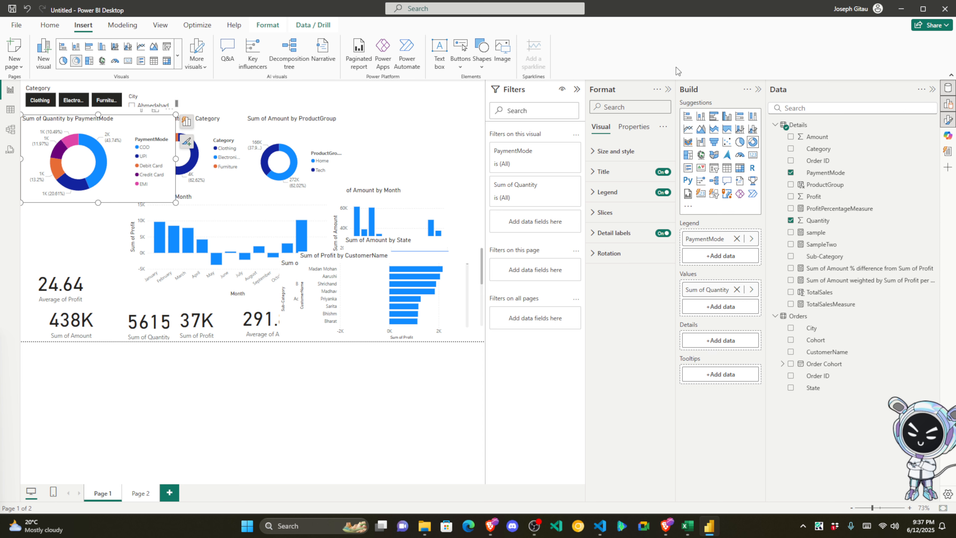
Step: Collapse the side panes and shorten the donut's title to 'PaymentMode', centred
left_click(576, 90)
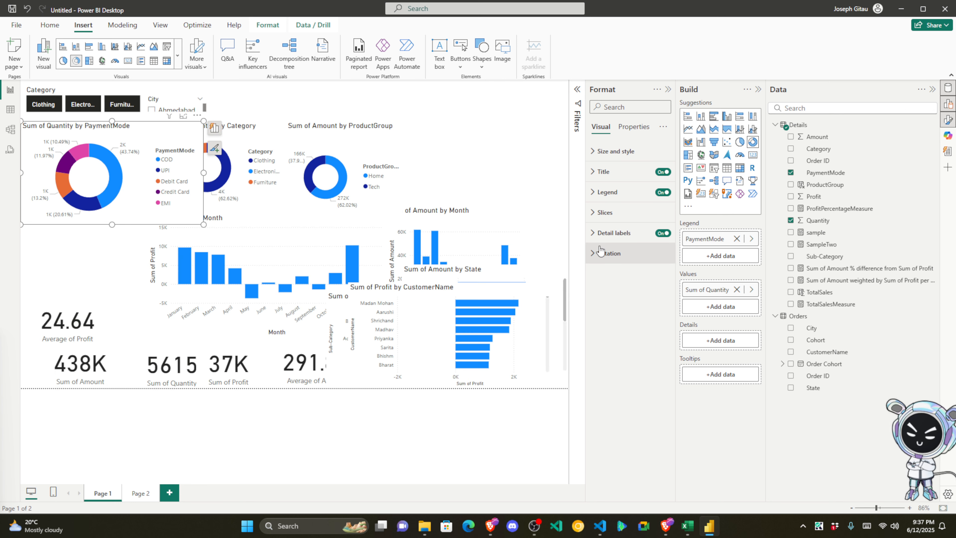
left_click(932, 91)
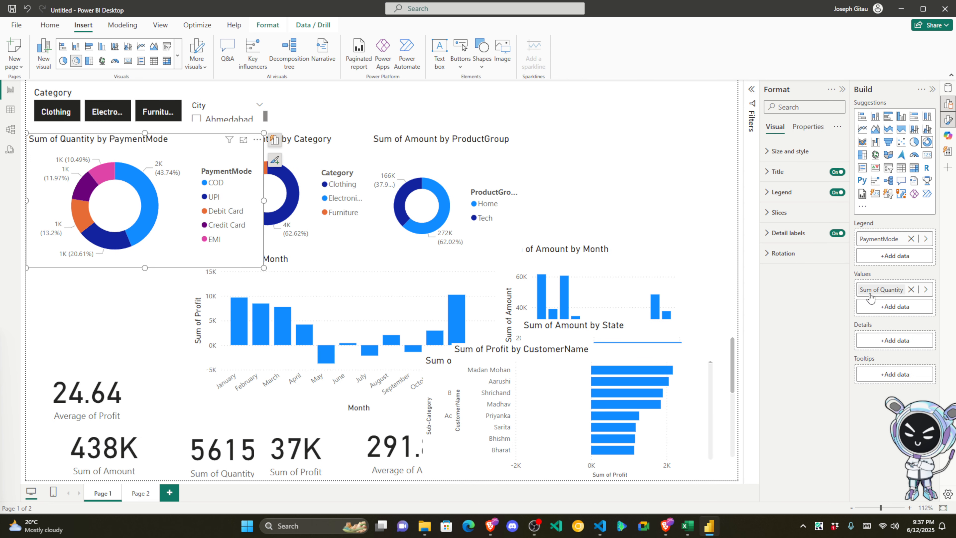
left_click(933, 89)
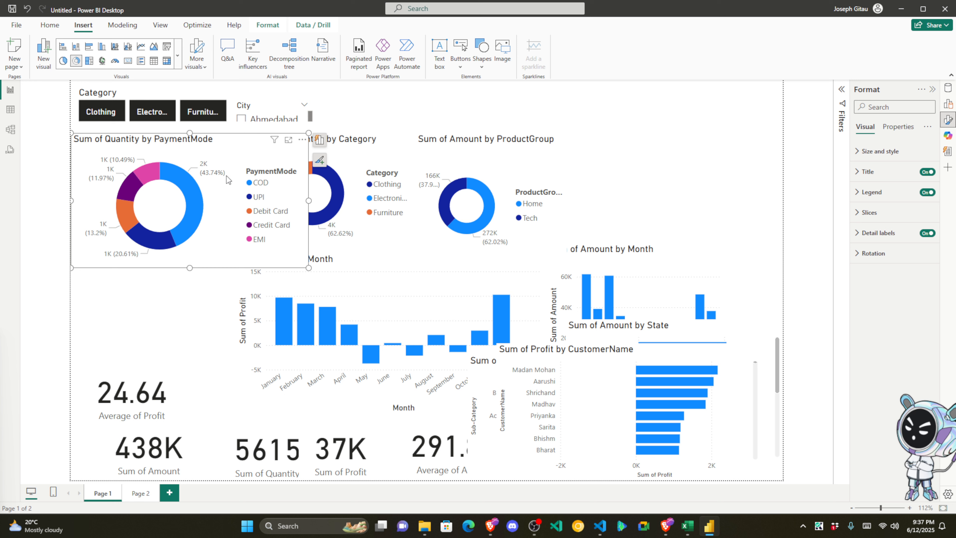
left_click(867, 171)
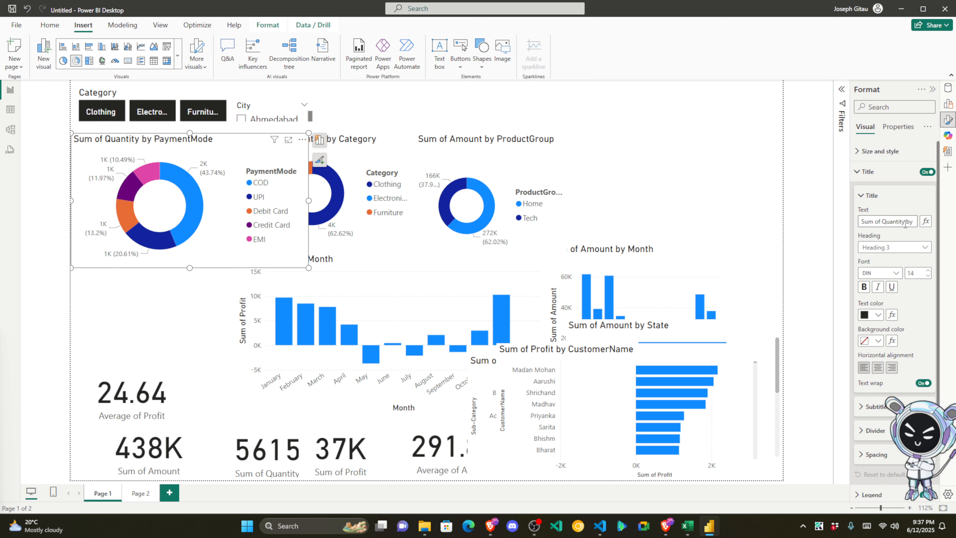
left_click_drag(908, 221, 739, 228)
key("BackSpace")
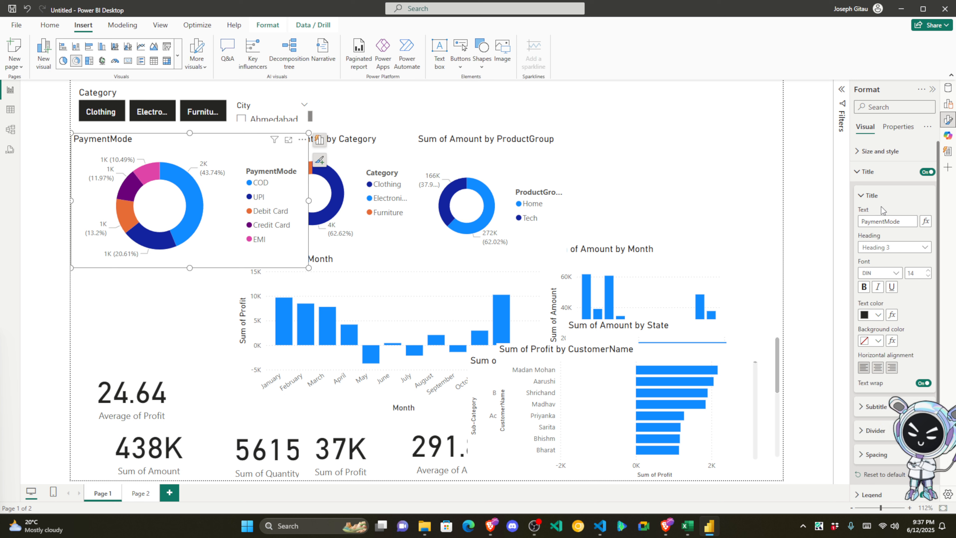
left_click(879, 368)
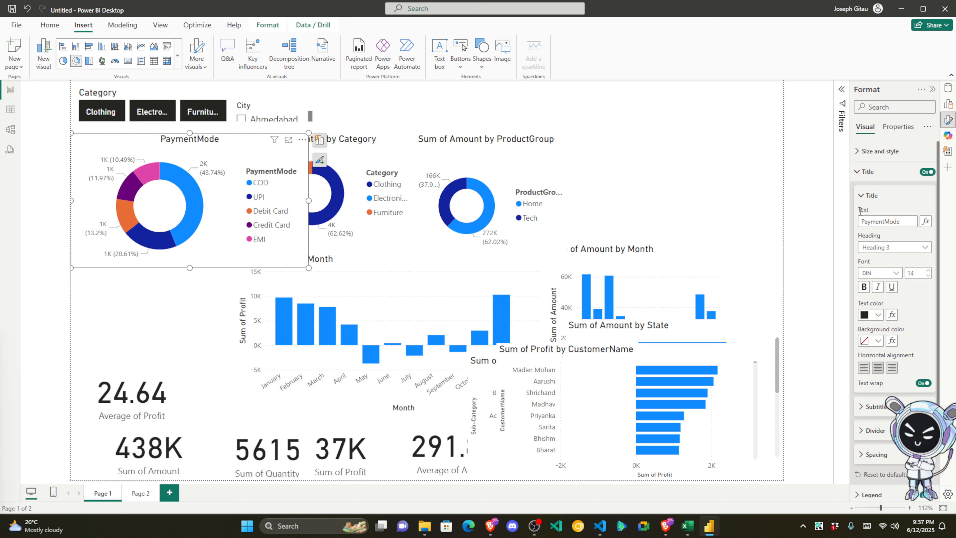
left_click(864, 196)
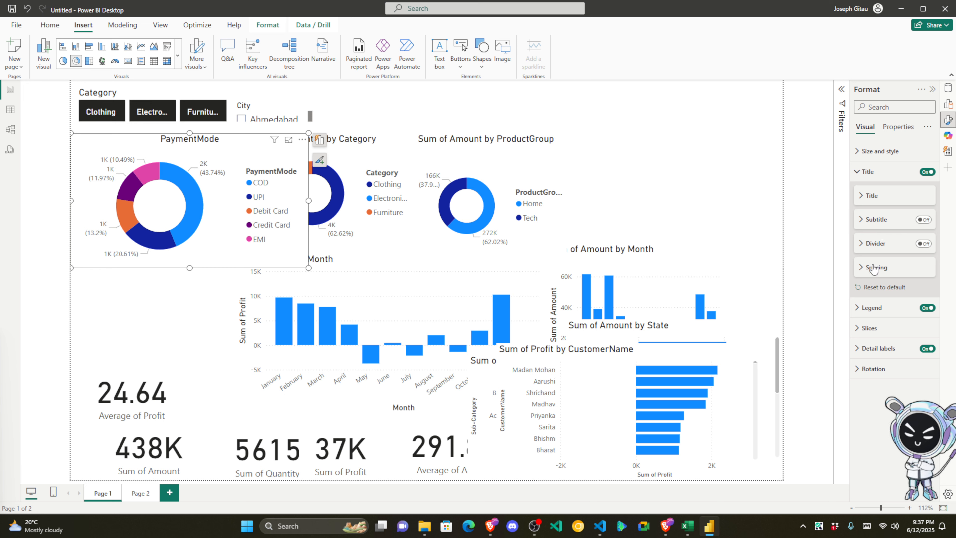
Step: Turn off the donut's legend and set data labels to All detail labels
left_click(866, 308)
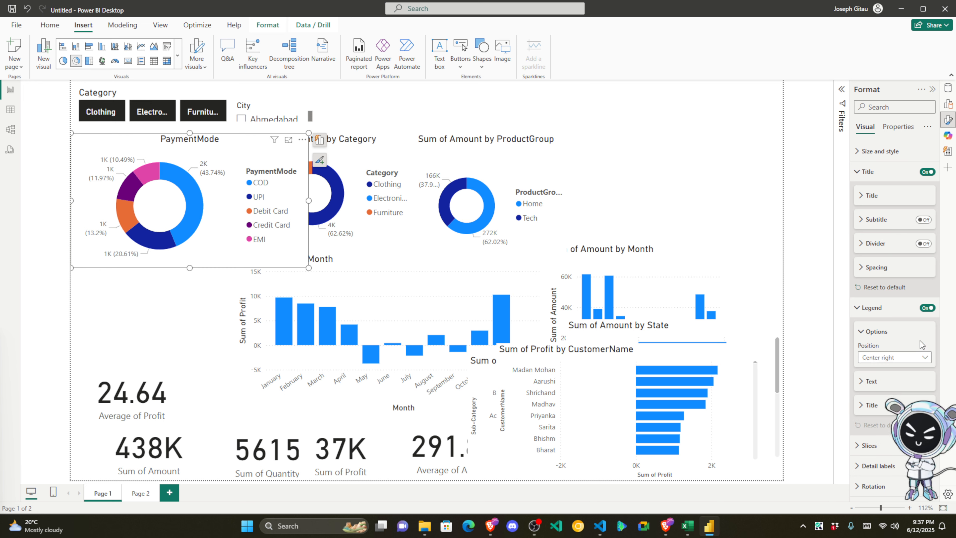
left_click(927, 308)
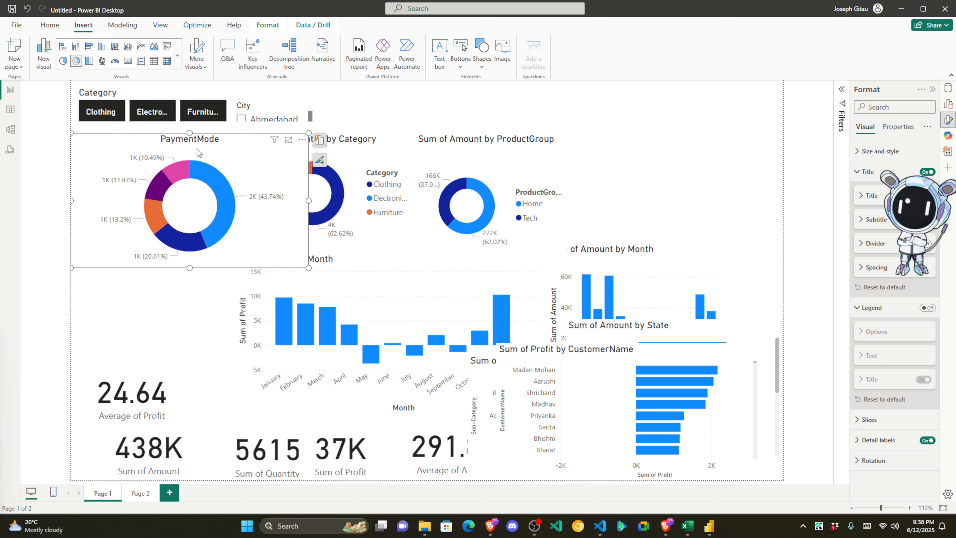
left_click(870, 440)
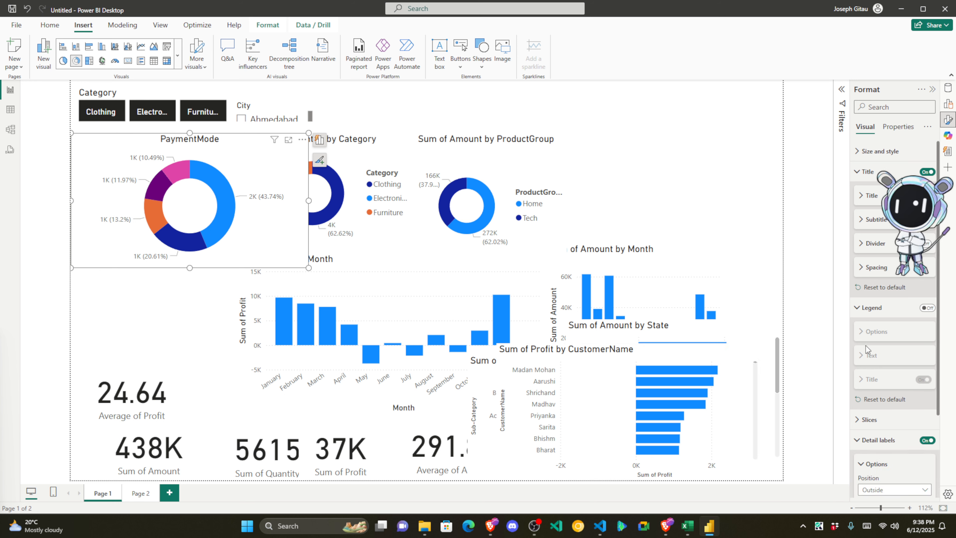
scroll(871, 356, "down", 2)
scroll(871, 356, "down", 1)
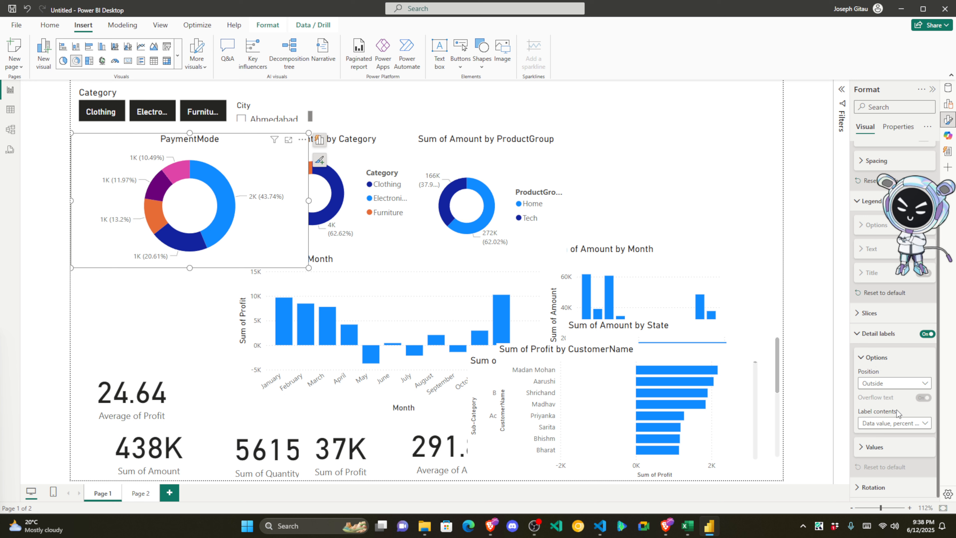
left_click(899, 423)
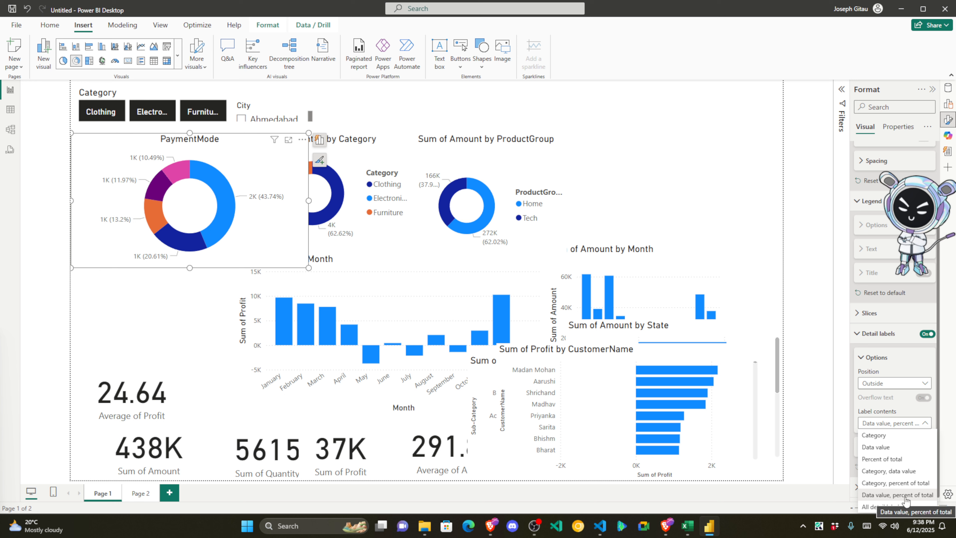
left_click(886, 508)
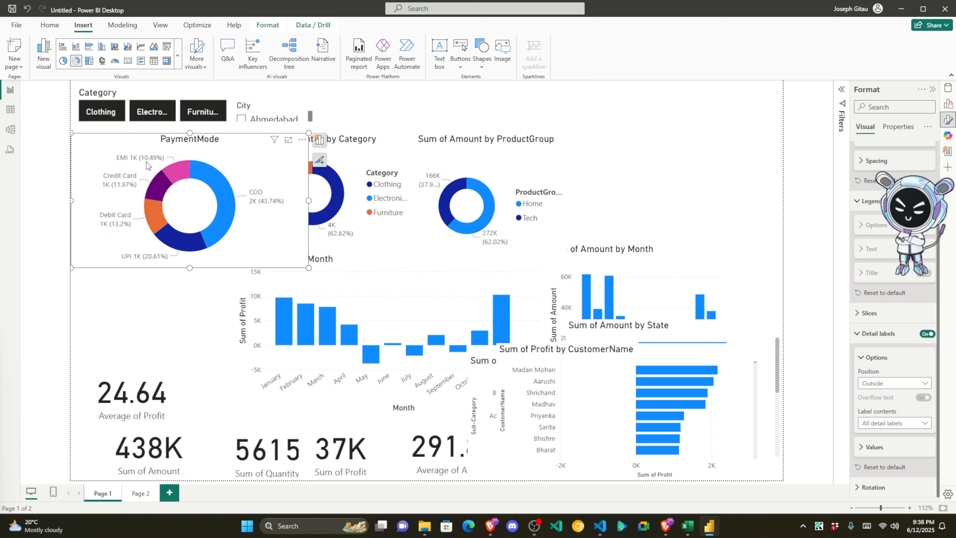
mouse_move(136, 161)
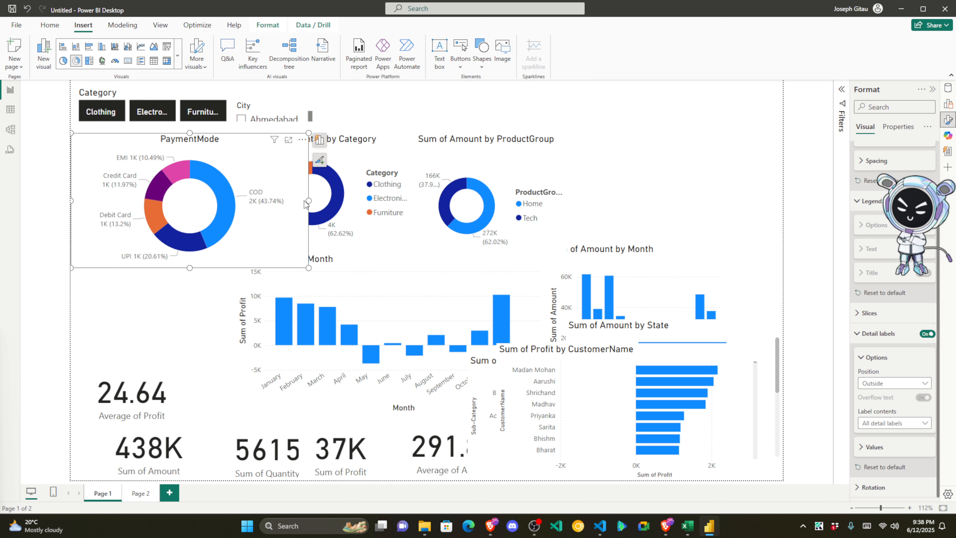
Step: Drag the PaymentMode donut's right and bottom edges inward until the Category donut shows fully
left_click_drag(310, 201, 229, 199)
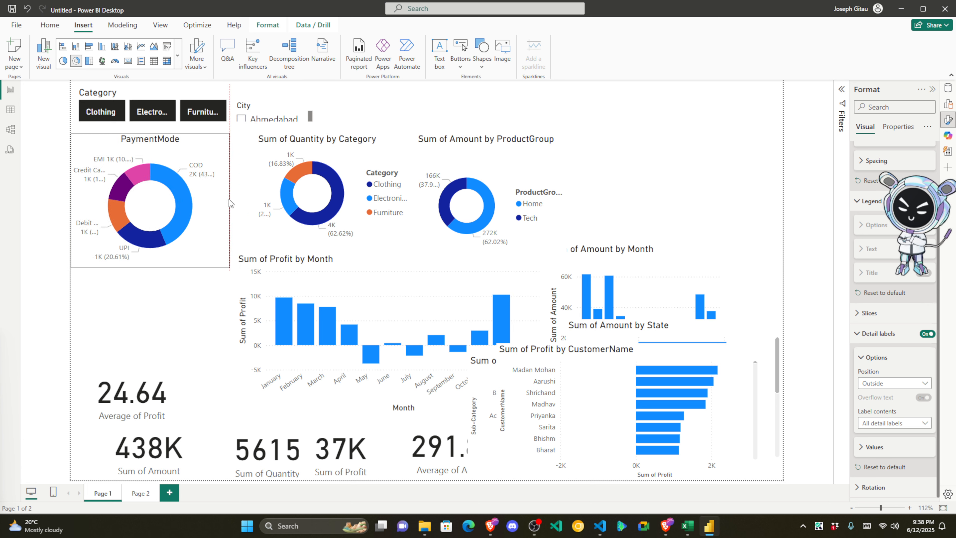
mouse_move(151, 268)
left_mouse_down()
mouse_move(150, 238)
mouse_move(153, 253)
left_mouse_up()
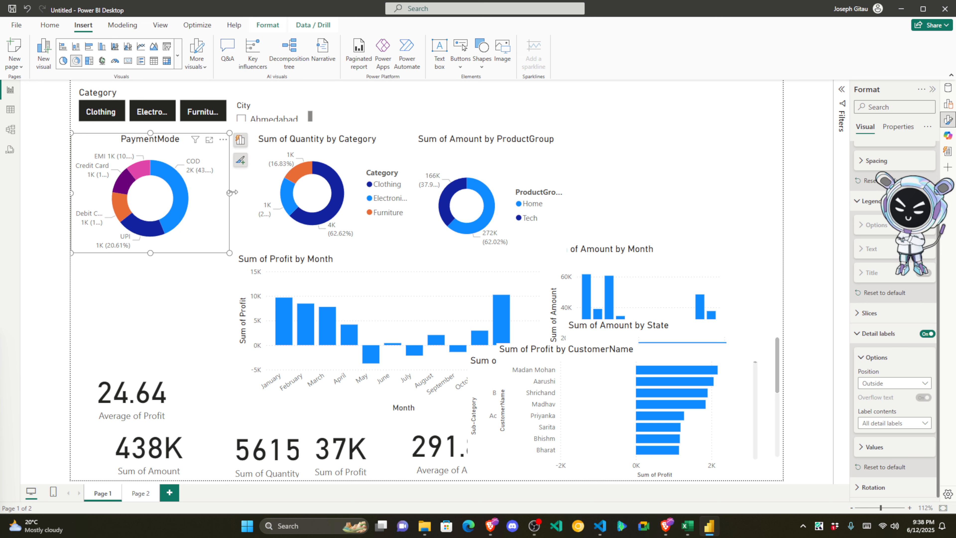
mouse_move(229, 193)
left_mouse_down()
mouse_move(285, 195)
mouse_move(232, 187)
left_mouse_up()
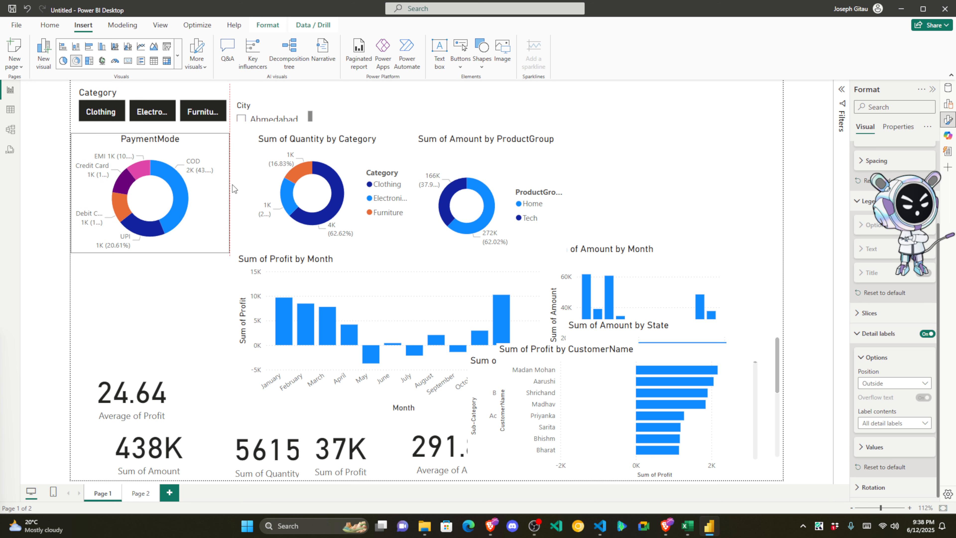
left_click_drag(233, 189, 232, 188)
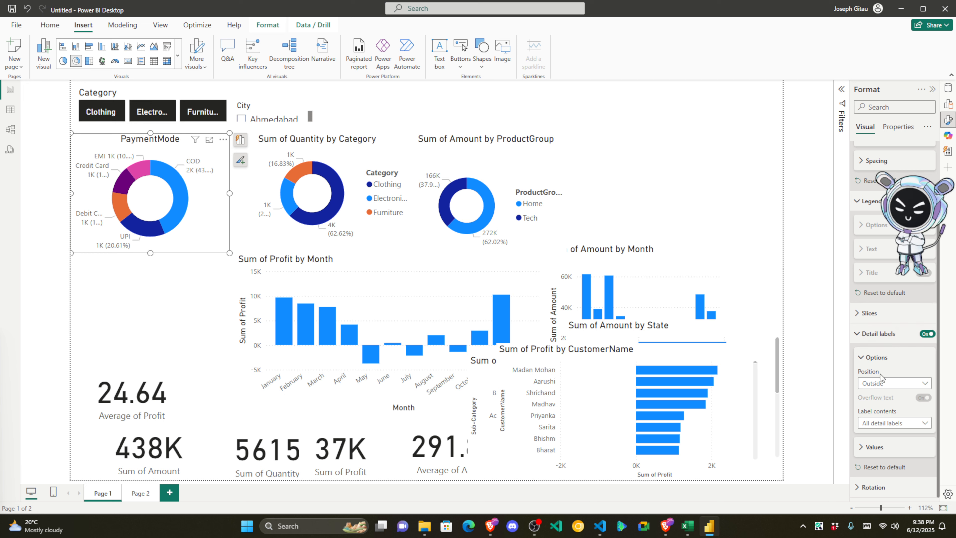
left_click(890, 426)
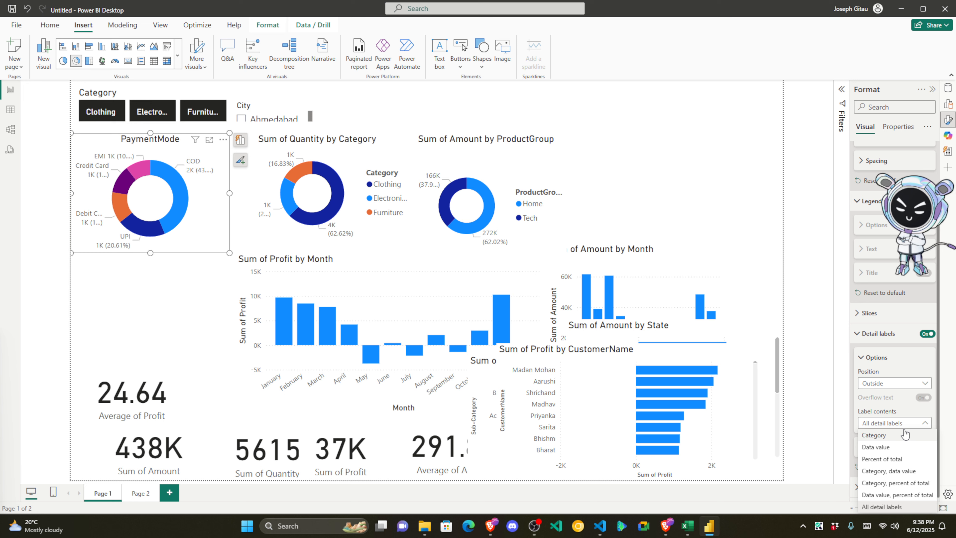
Step: Set PaymentMode labels to Category, percent of total, then narrow the donut and nudge it up
left_click(906, 485)
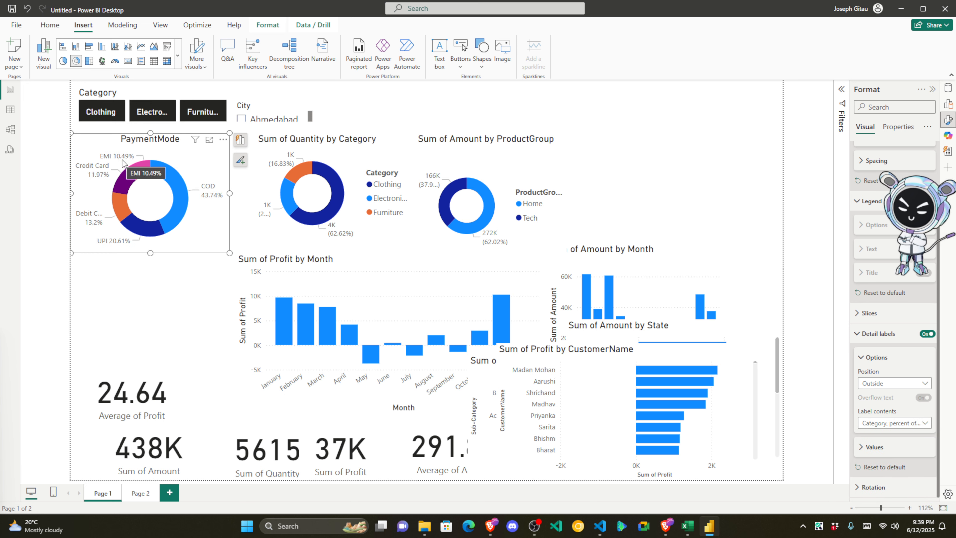
mouse_move(230, 193)
left_mouse_down()
mouse_move(221, 195)
mouse_move(228, 194)
left_mouse_up()
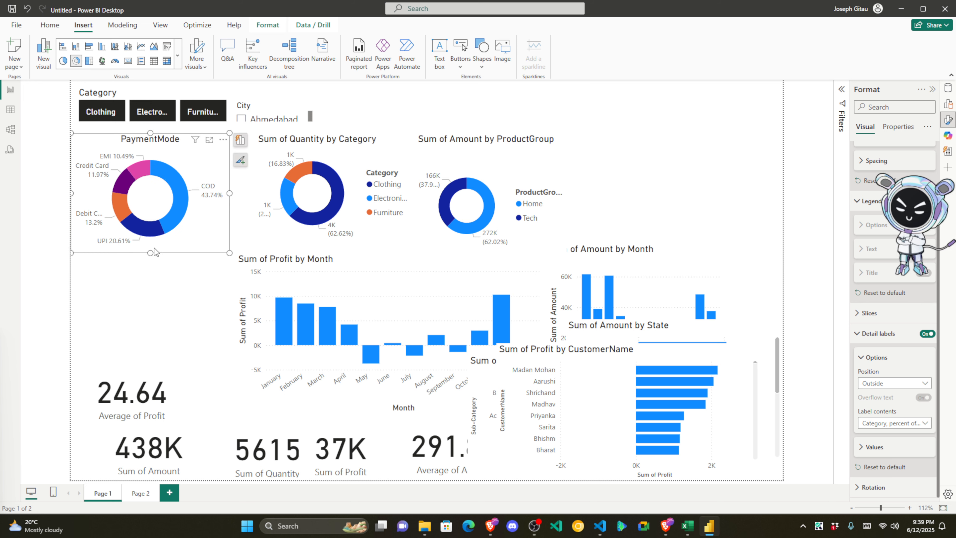
left_click(175, 347)
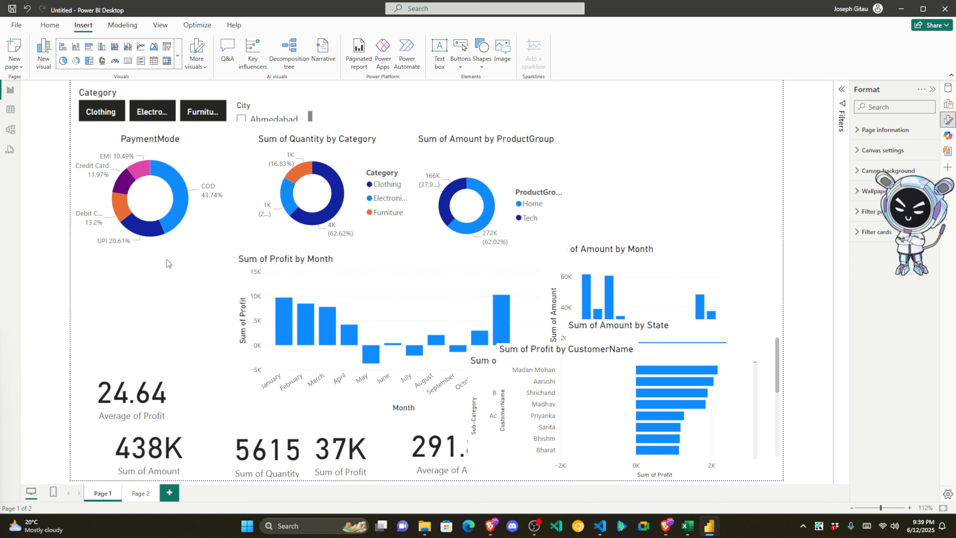
left_click(185, 250)
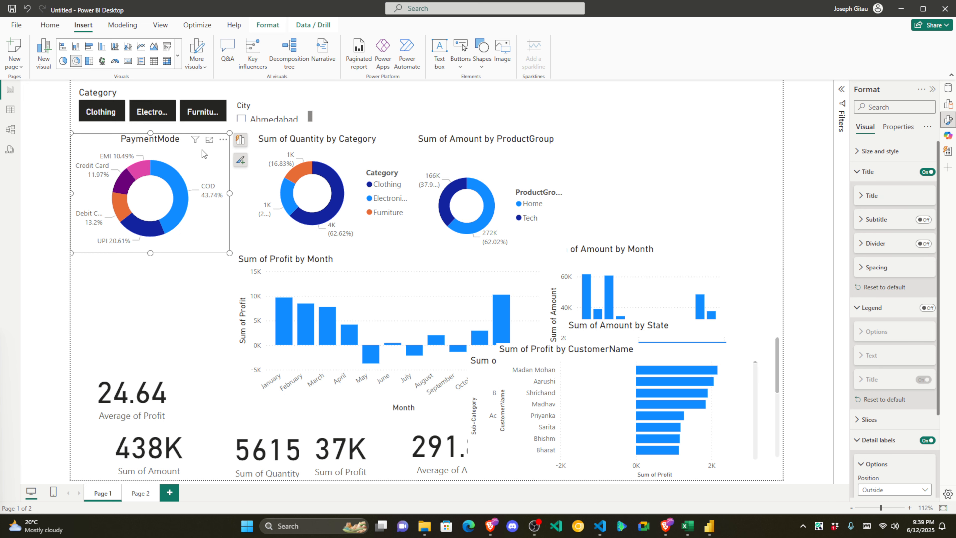
left_click_drag(203, 155, 204, 152)
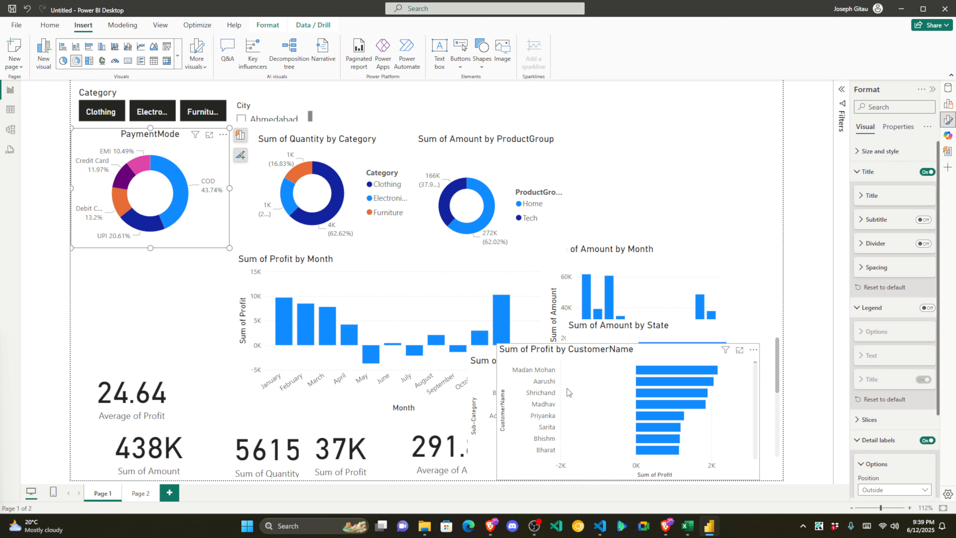
Step: In the Brave window, open a new tab and go to africdsa.com
mouse_move(662, 530)
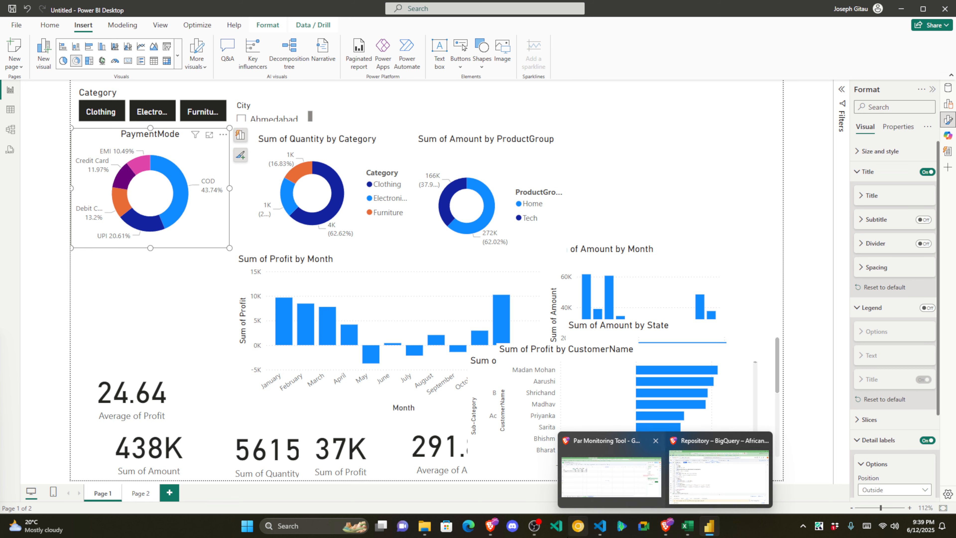
mouse_move(491, 527)
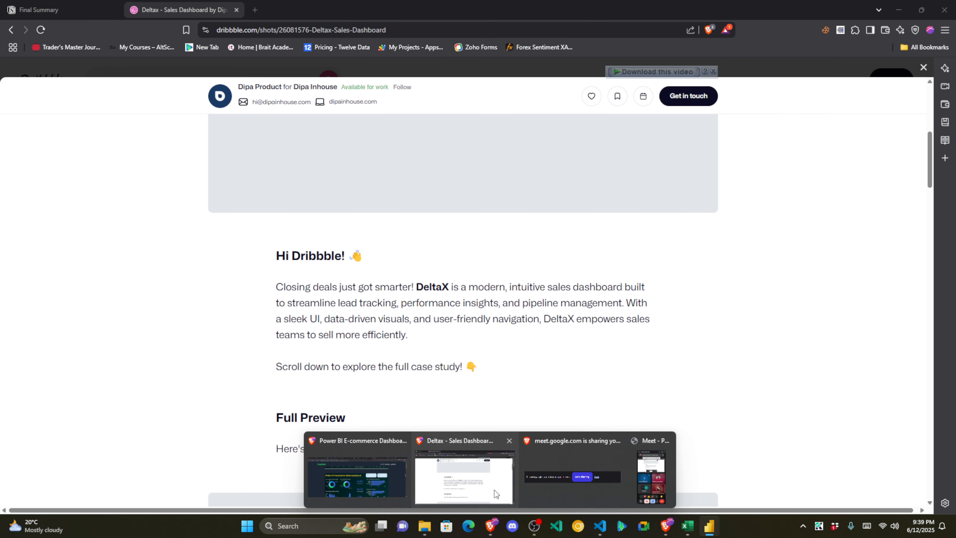
left_click(490, 492)
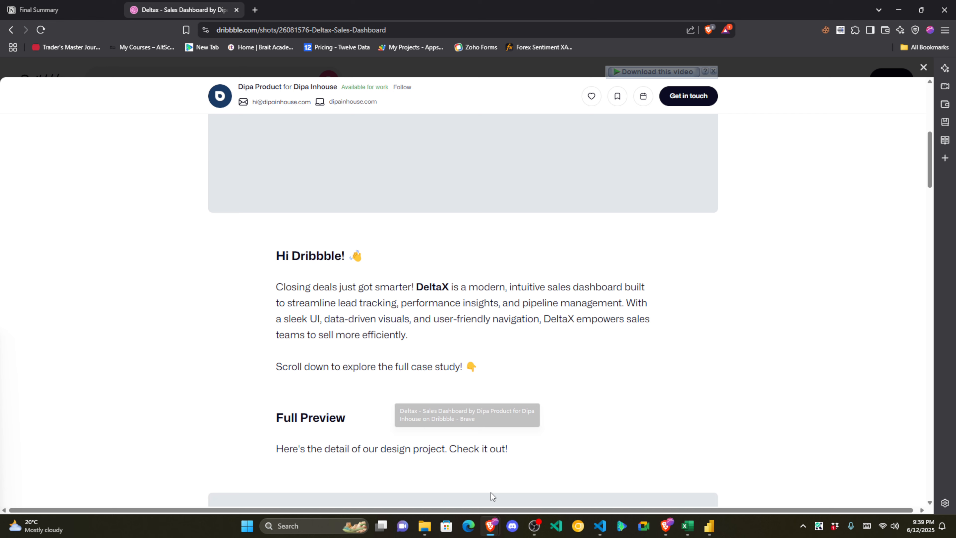
left_click(252, 14)
type("africds")
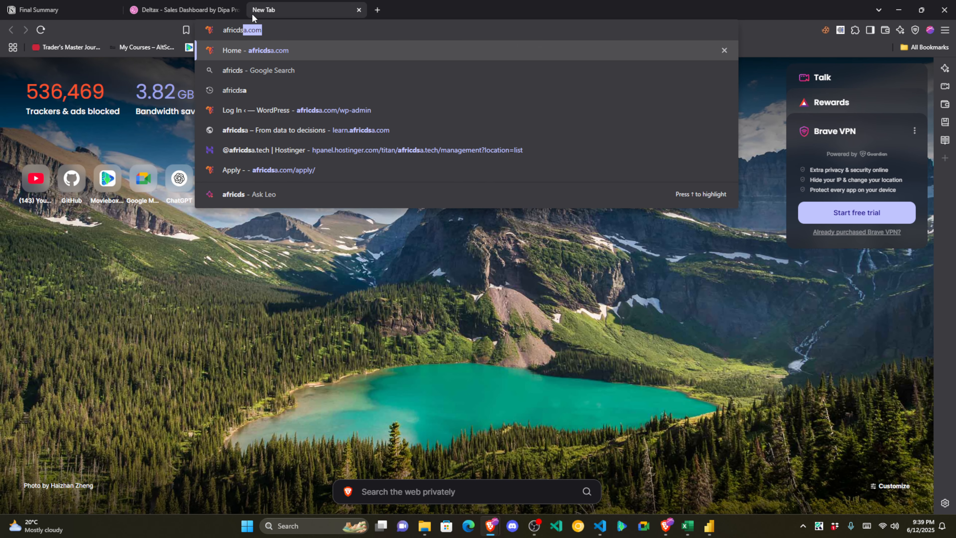
key("Return")
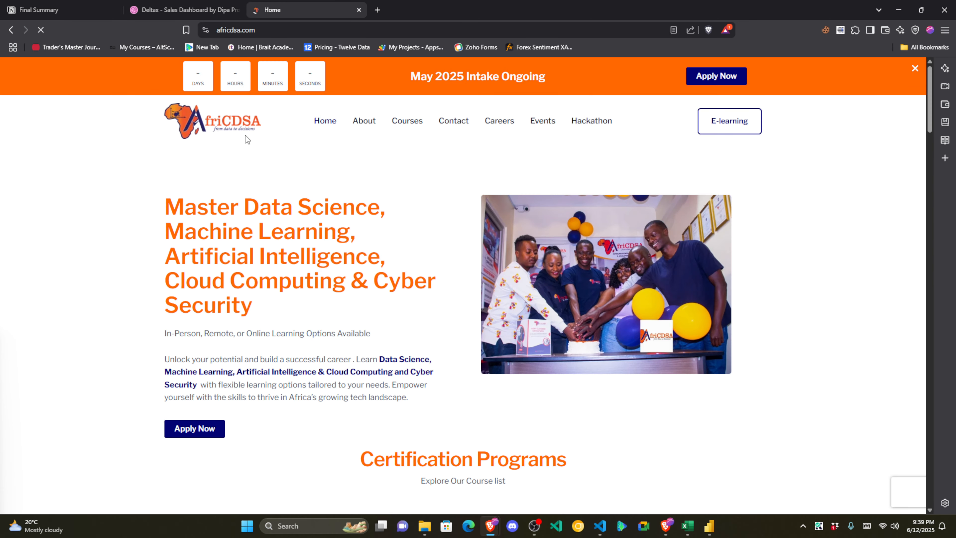
Step: Inspect the site banner, edit its --zsiqf-intigator-bg-color value, then return to Power BI
right_click(129, 78)
left_click(190, 276)
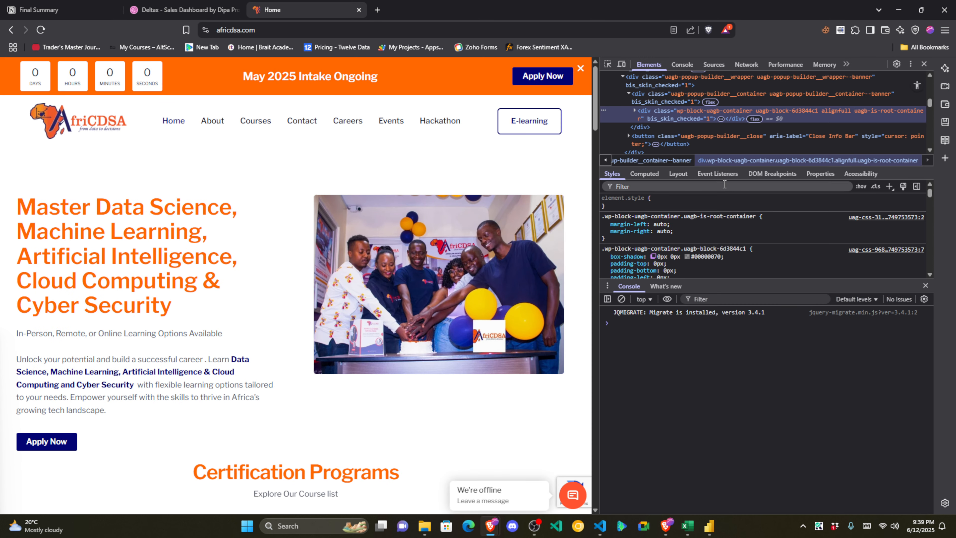
mouse_move(885, 167)
left_mouse_down()
mouse_move(886, 215)
mouse_move(886, 174)
left_mouse_up()
left_click_drag(719, 280, 721, 376)
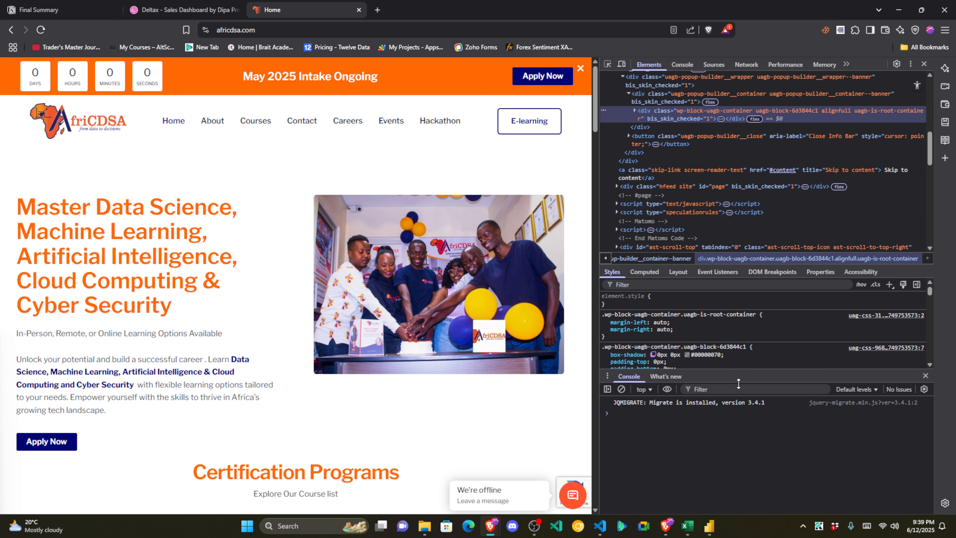
scroll(722, 335, "down", 10)
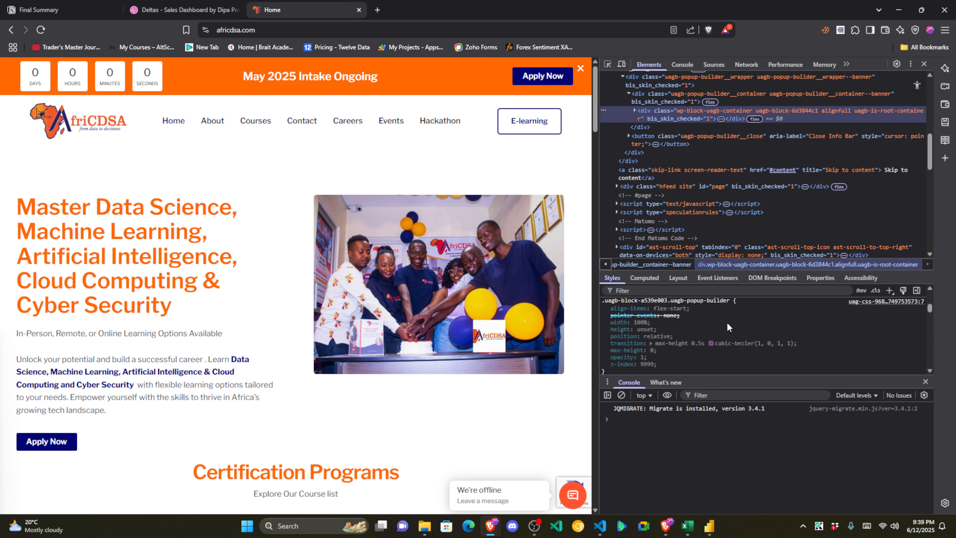
scroll(727, 332, "down", 10)
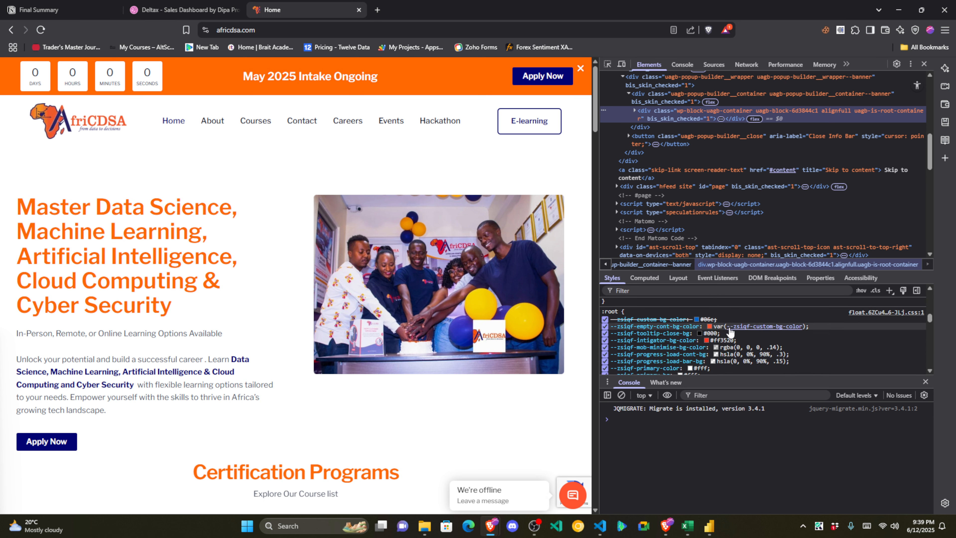
left_click(726, 341)
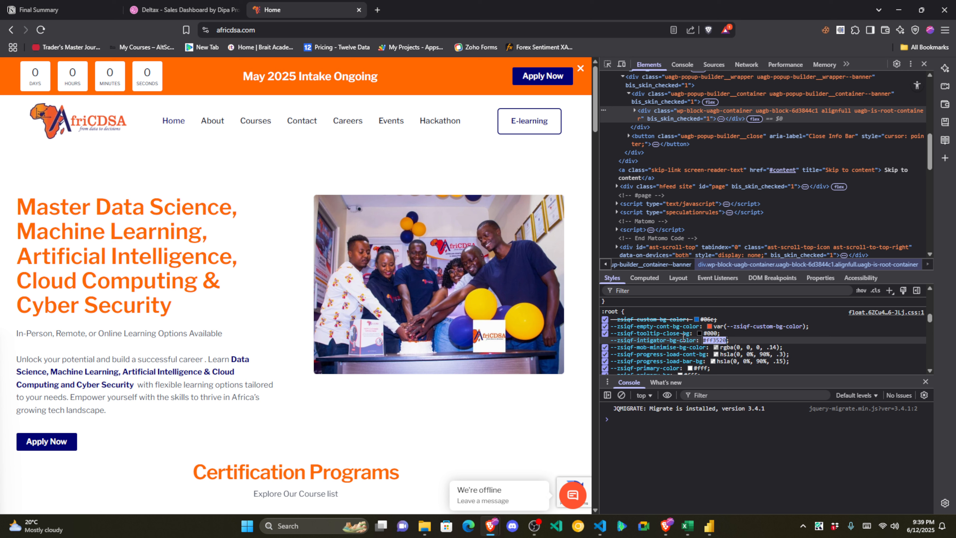
key("alt+Tab")
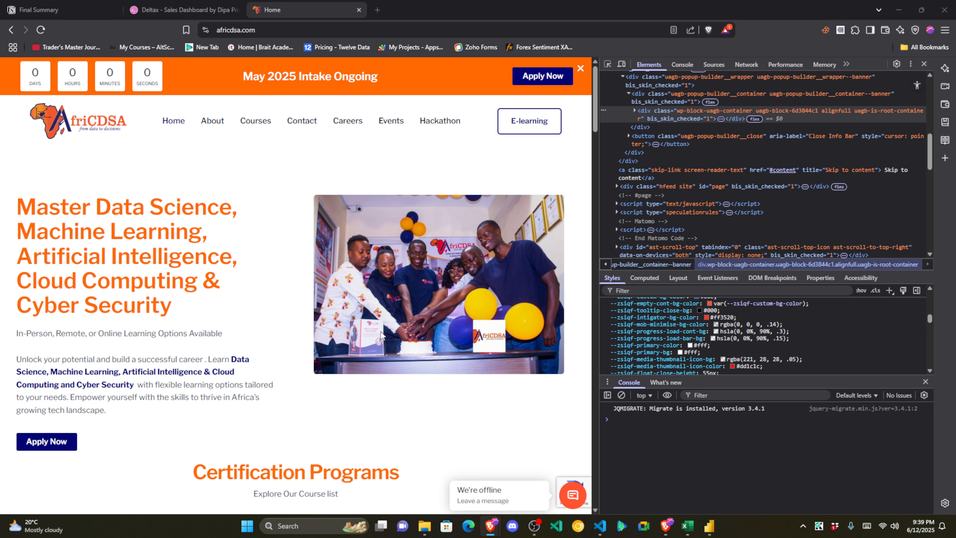
left_click(710, 526)
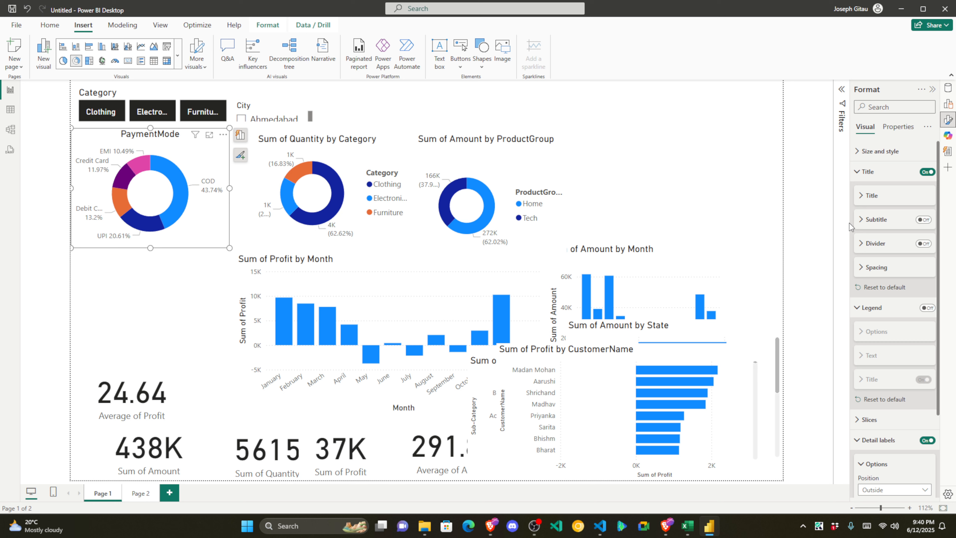
Step: Widen the Format pane and set the PaymentMode title text colour to hex #FF3520
left_click_drag(851, 223, 801, 226)
left_click(816, 198)
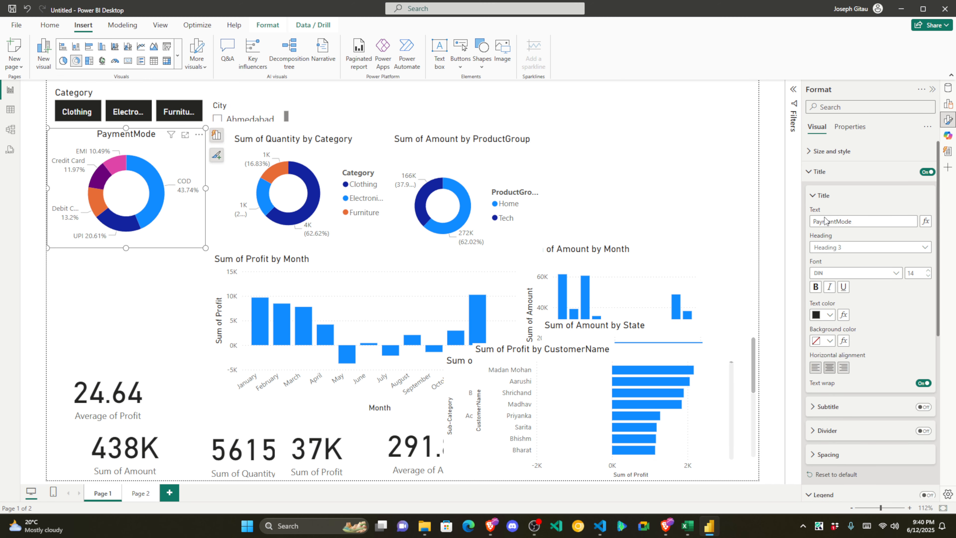
left_click(830, 315)
left_click(776, 486)
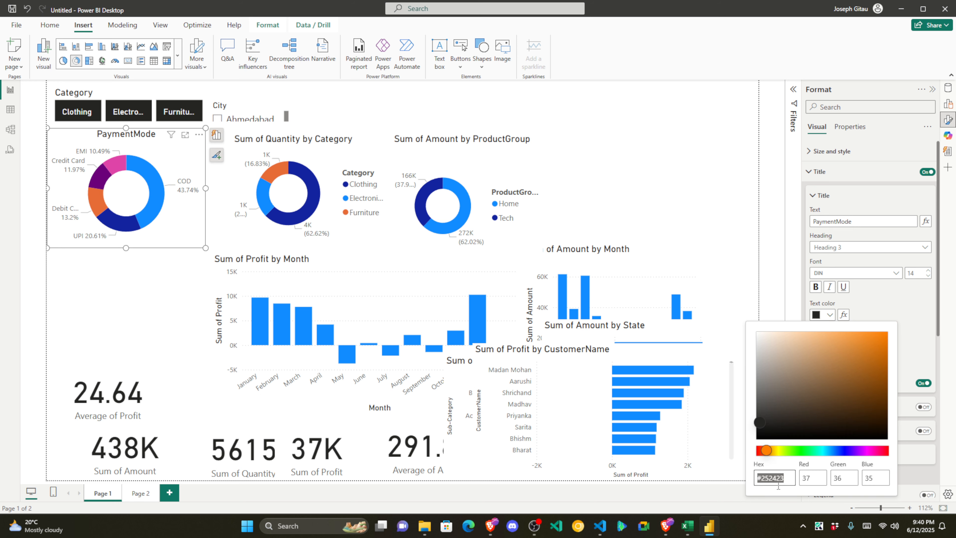
type("#FF3520")
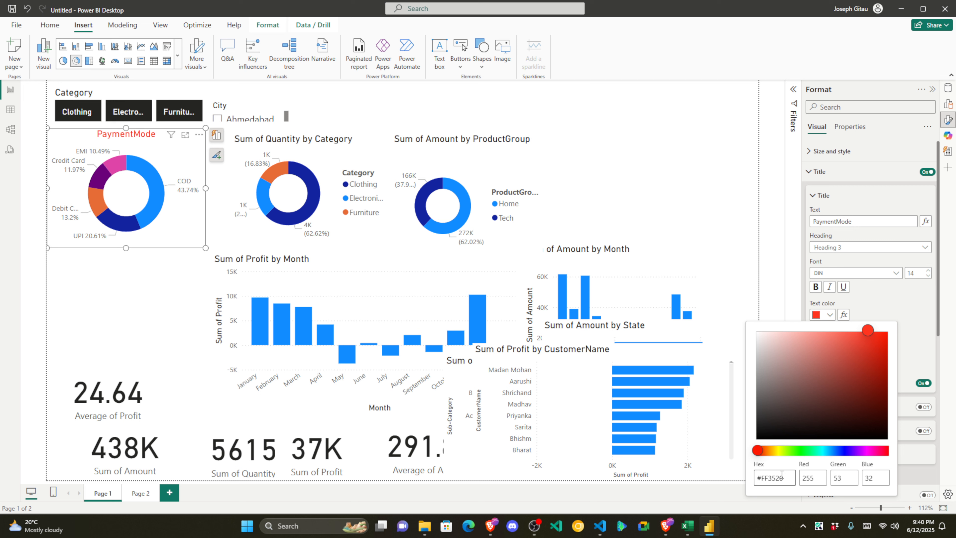
left_click(805, 291)
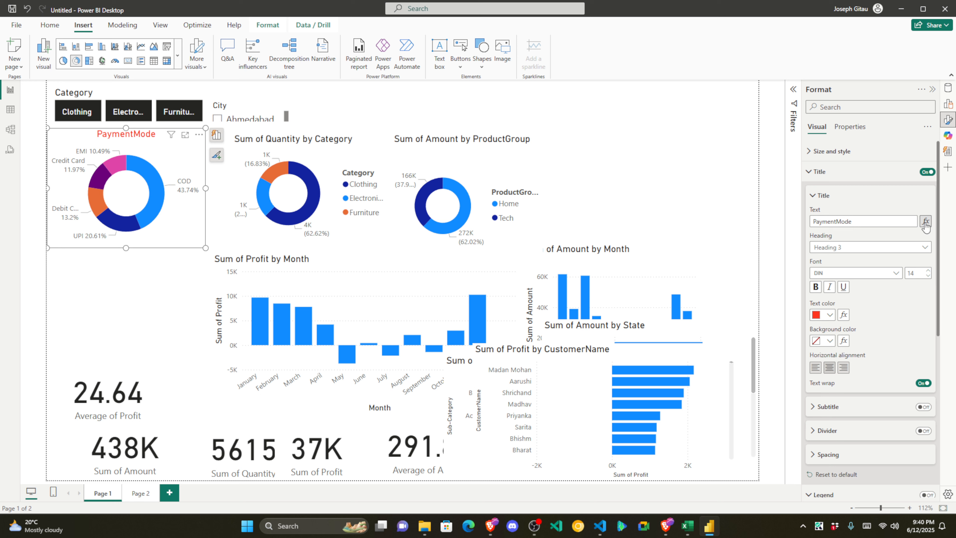
left_click(818, 197)
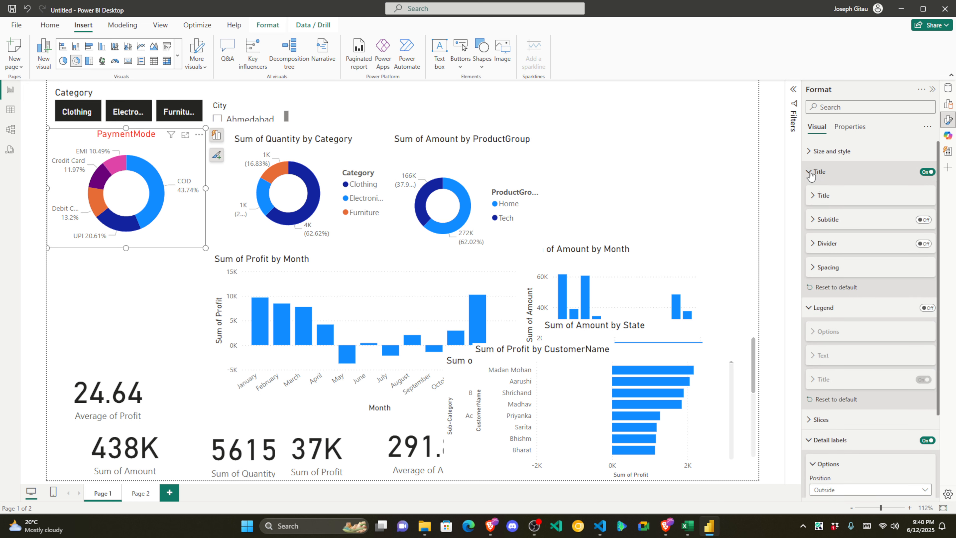
Step: Collapse the Title, Legend and Detail label groups and expand Size and style settings
left_click(813, 177)
left_click(812, 191)
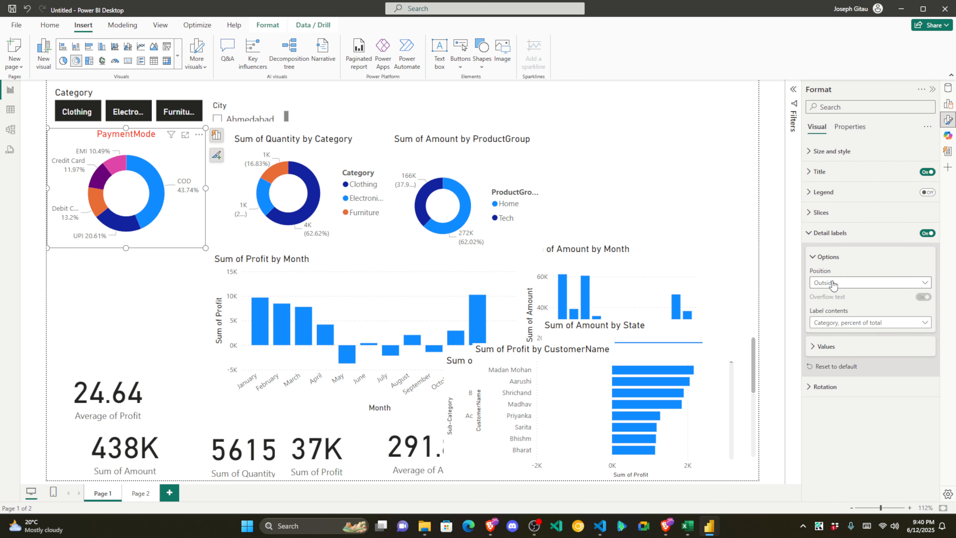
left_click(809, 234)
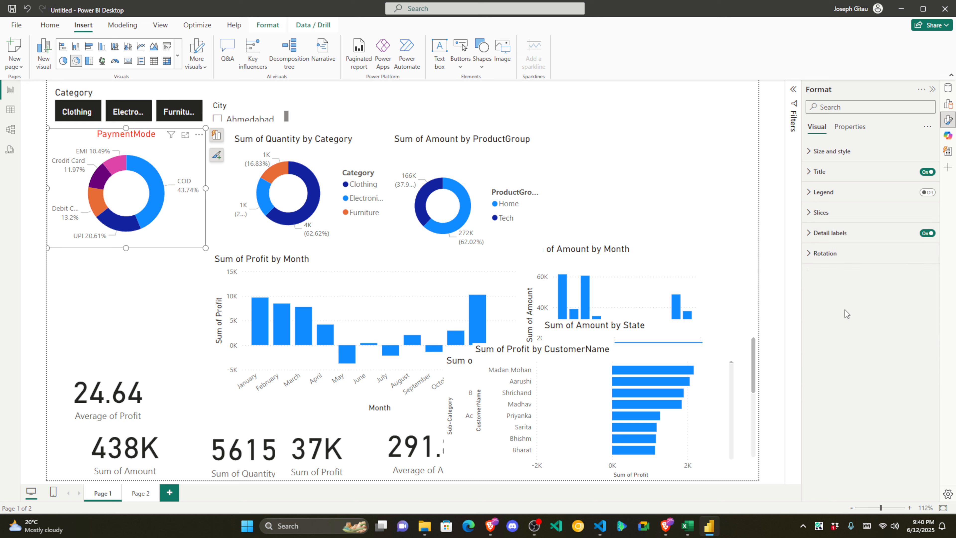
left_click(810, 152)
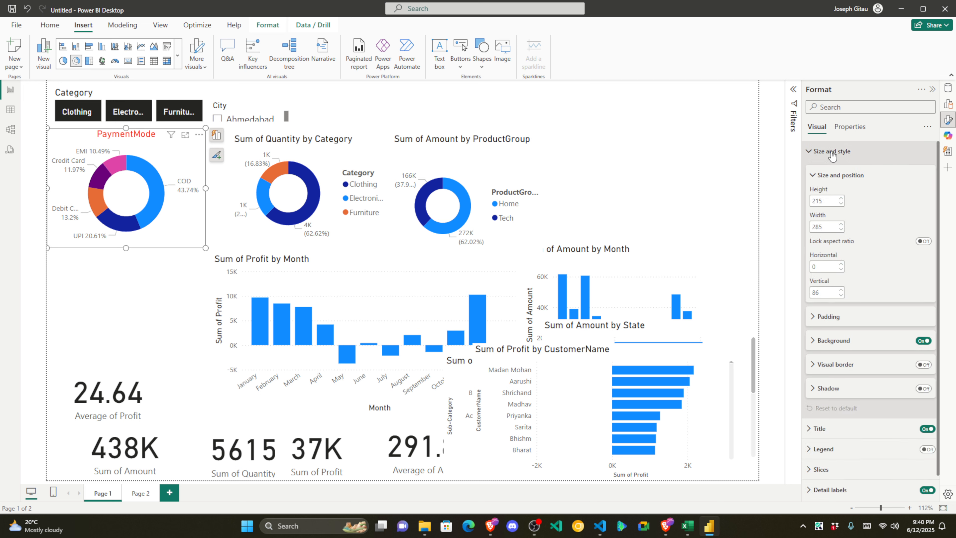
left_click(813, 342)
scroll(885, 310, "down", 3)
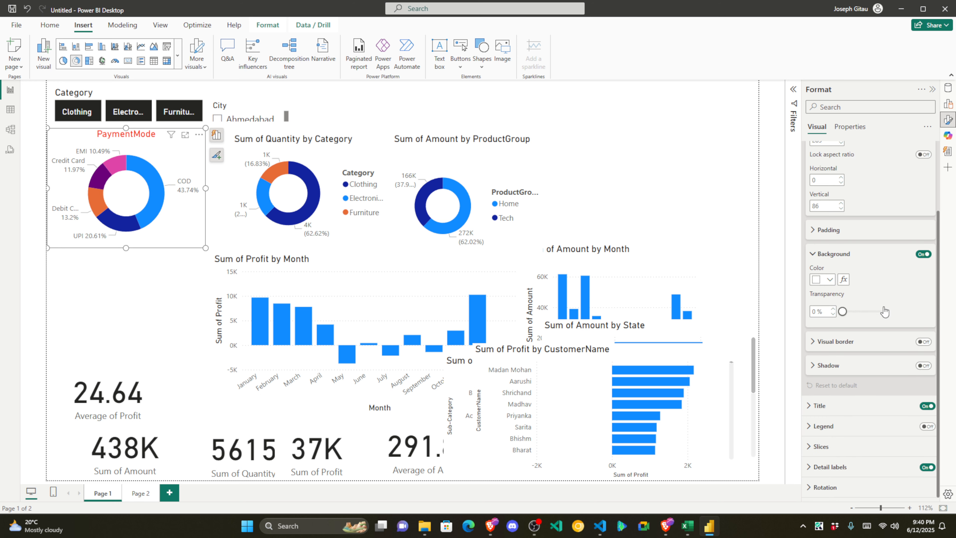
left_click(817, 342)
scroll(835, 297, "down", 3)
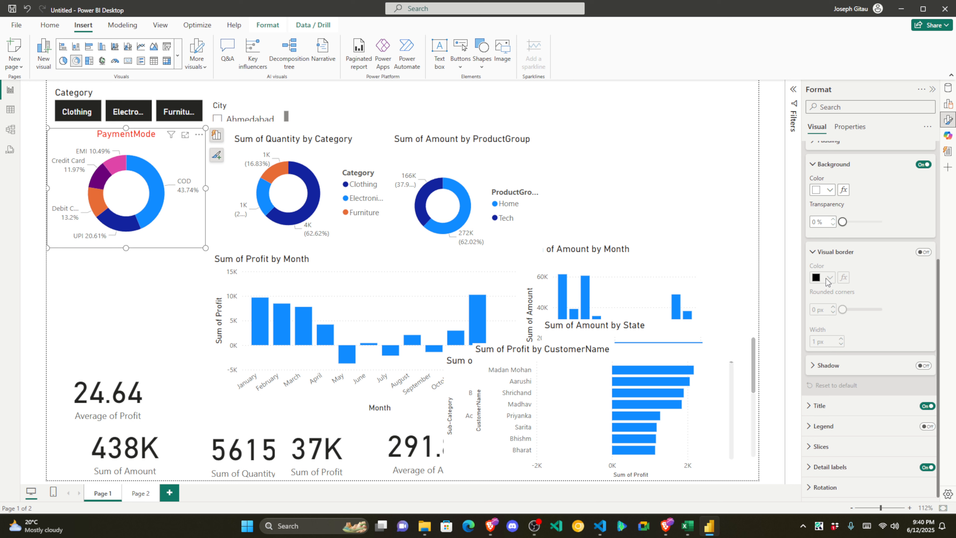
left_click(874, 253)
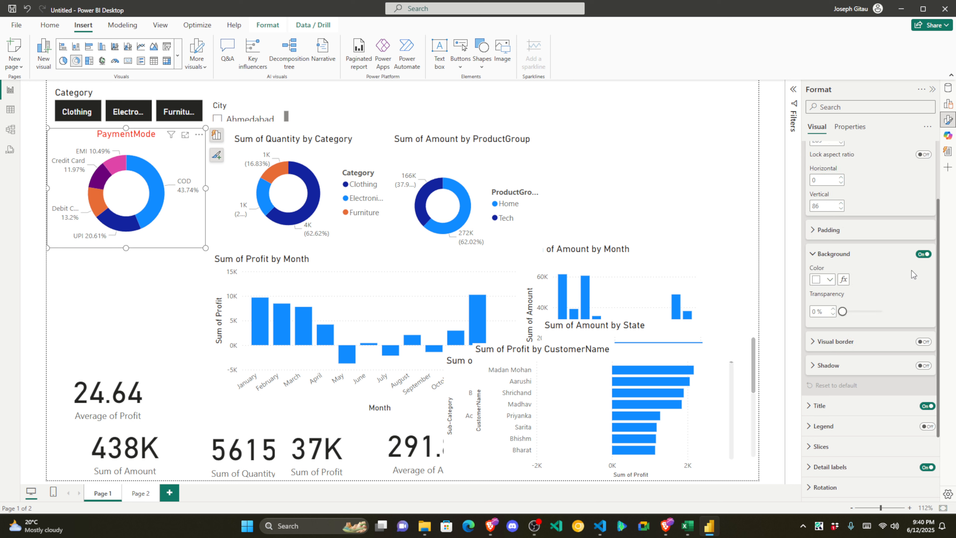
Step: Try a red background, undo it back to white, and expand Visual border
left_click(830, 283)
left_click(760, 431)
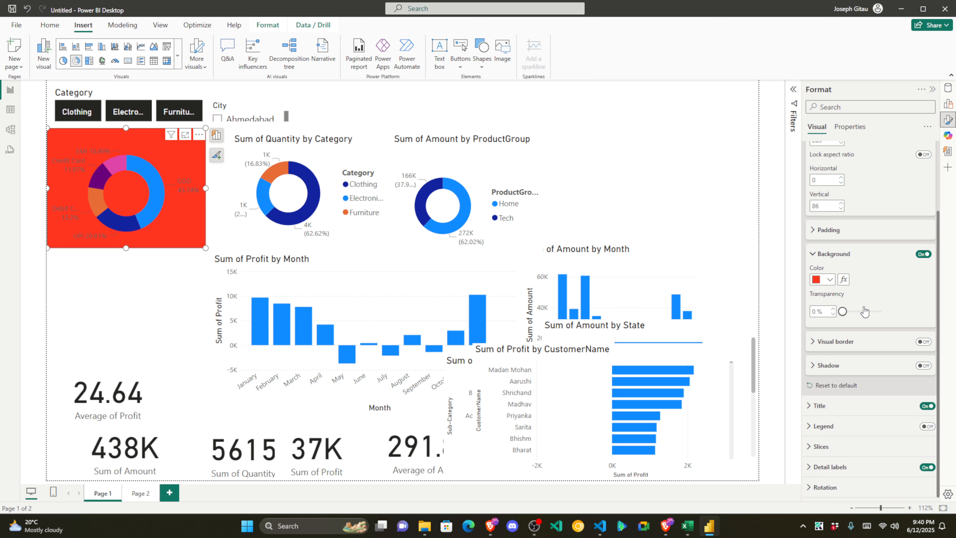
key("ctrl+z")
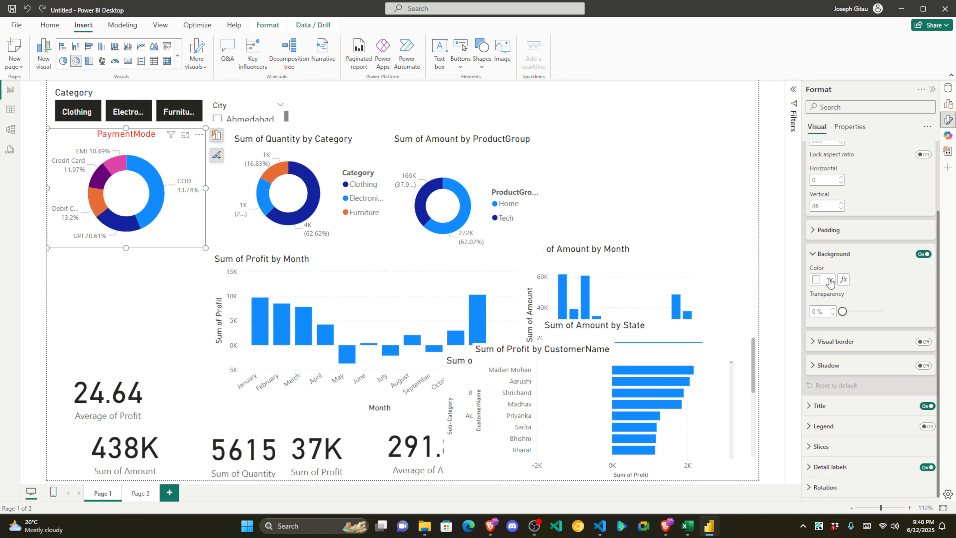
left_click(813, 341)
Step: Turn on a red visual border with 16 px rounded corners for the PaymentMode donut
left_click(924, 341)
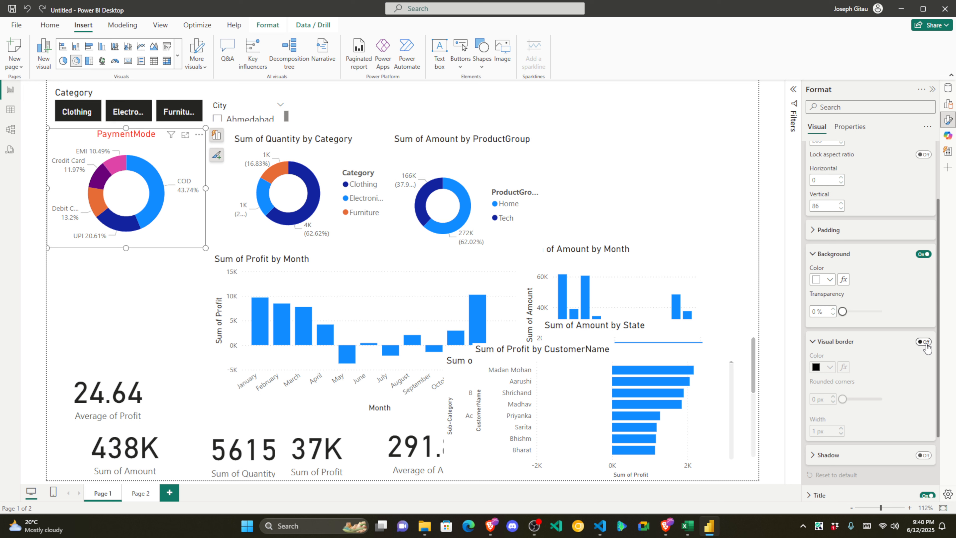
left_click(831, 368)
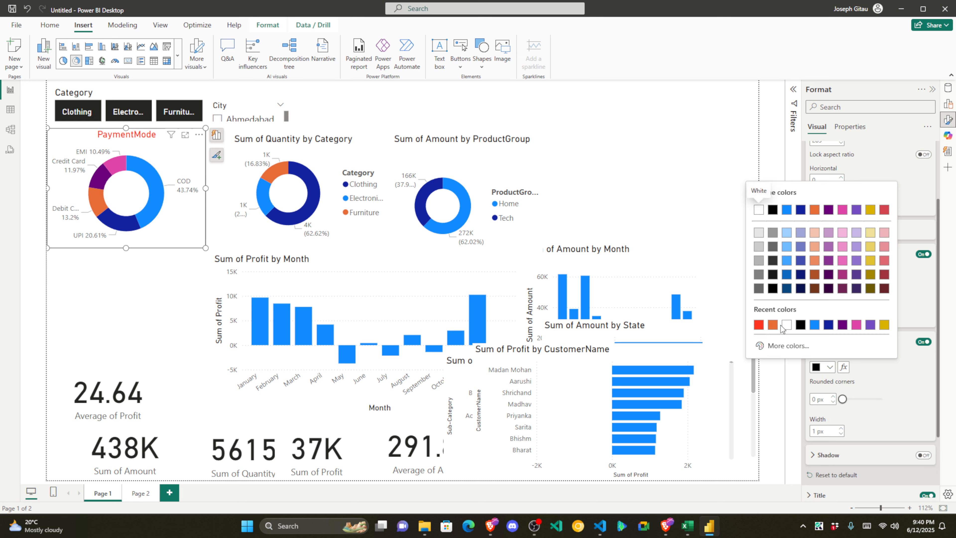
left_click(759, 325)
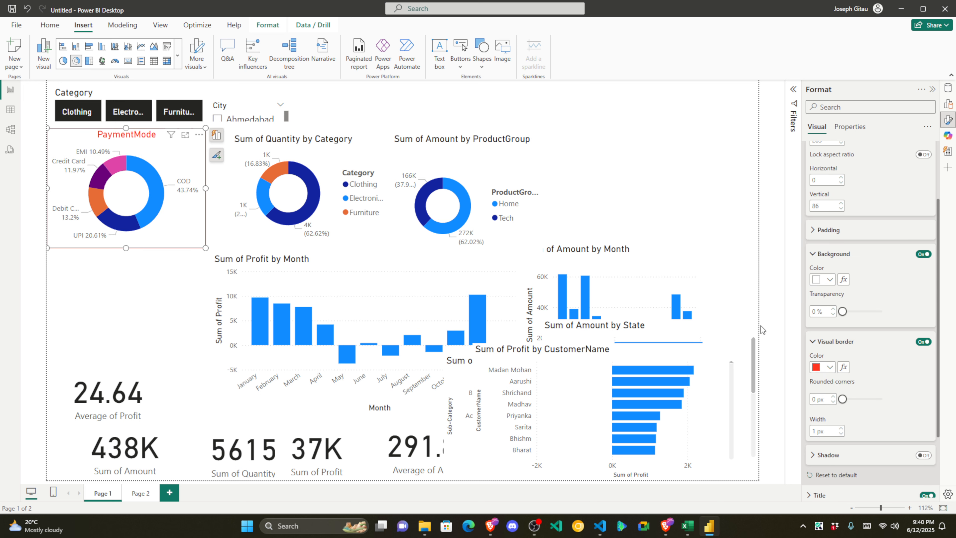
left_click(814, 400)
type("16")
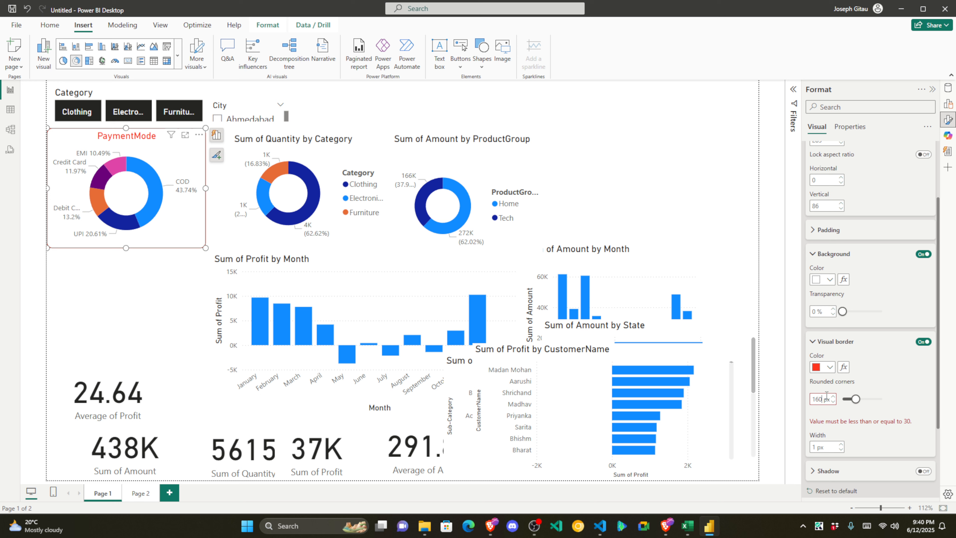
key("BackSpace")
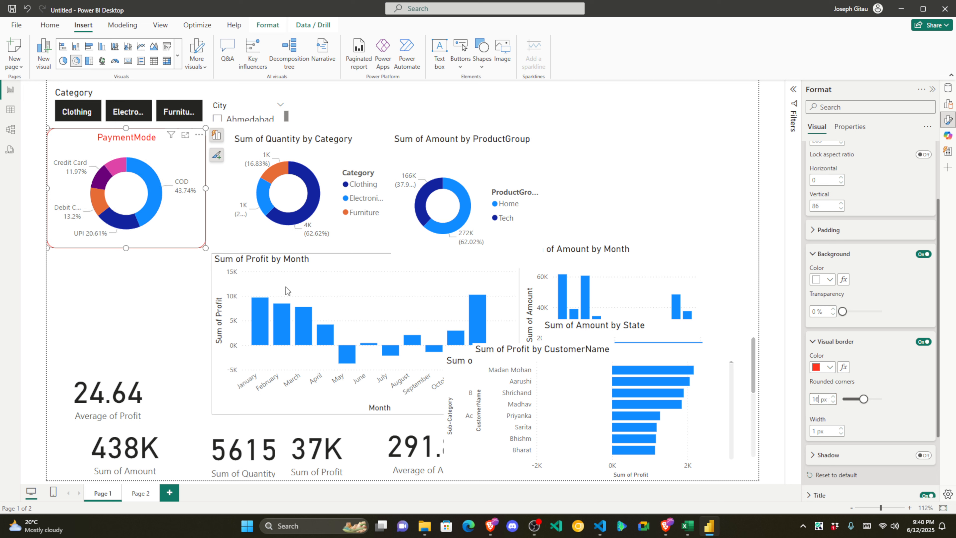
left_click(190, 269)
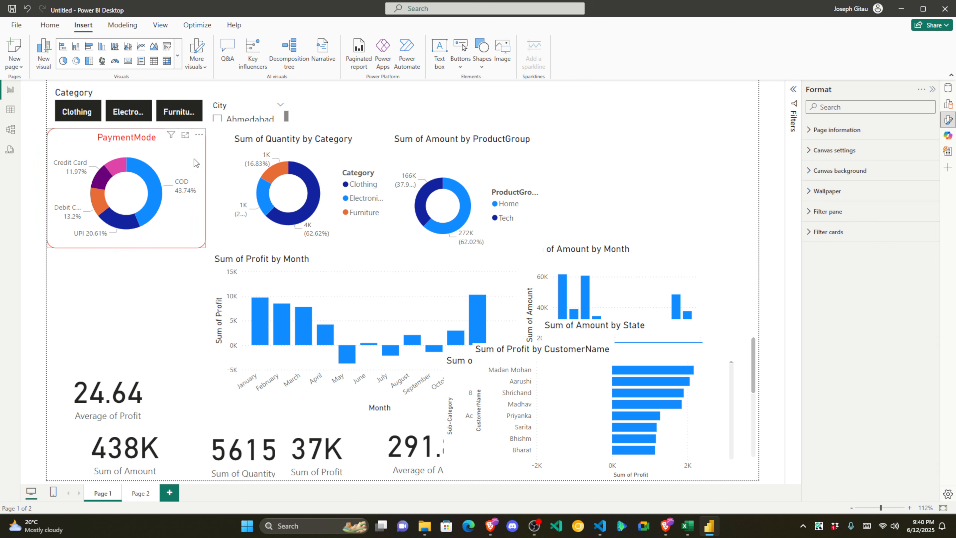
left_click(158, 142)
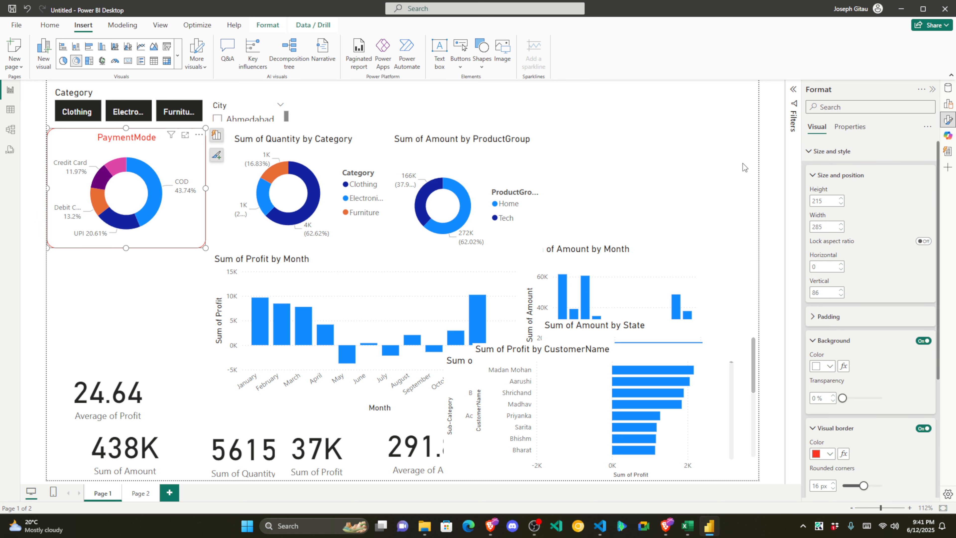
left_click(813, 175)
left_click(813, 152)
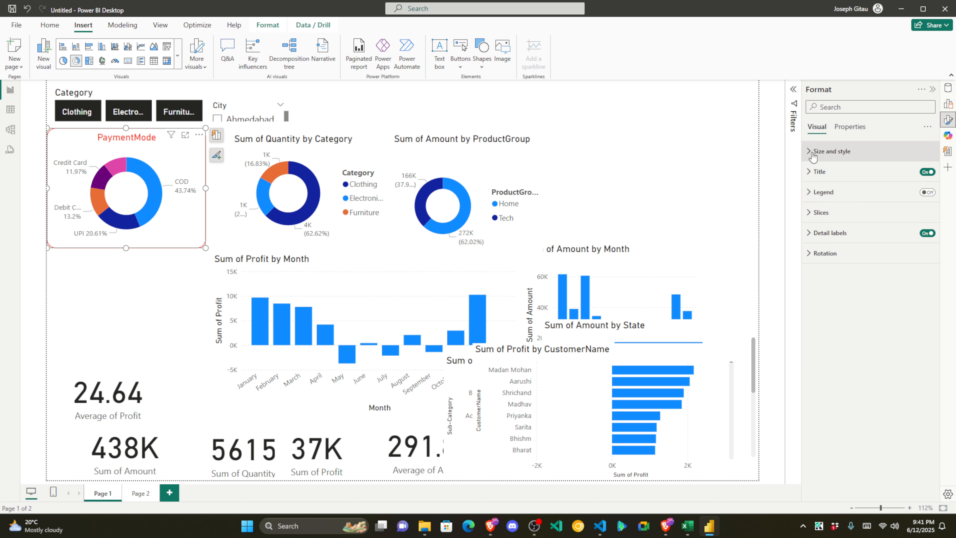
Step: Change the payment-mode donut's title text to 'PaymentMode Quantity'
left_click(819, 172)
left_click(820, 196)
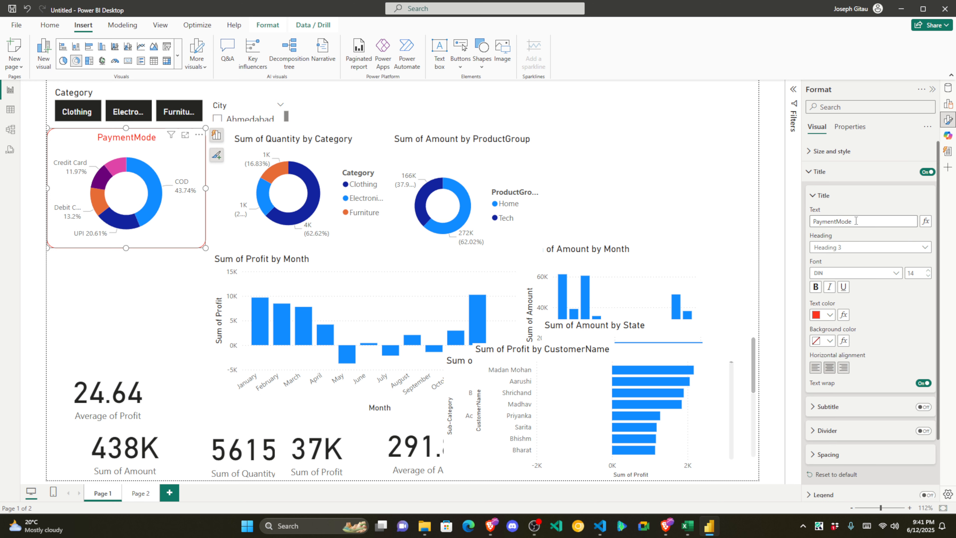
left_click(860, 221)
type("uan")
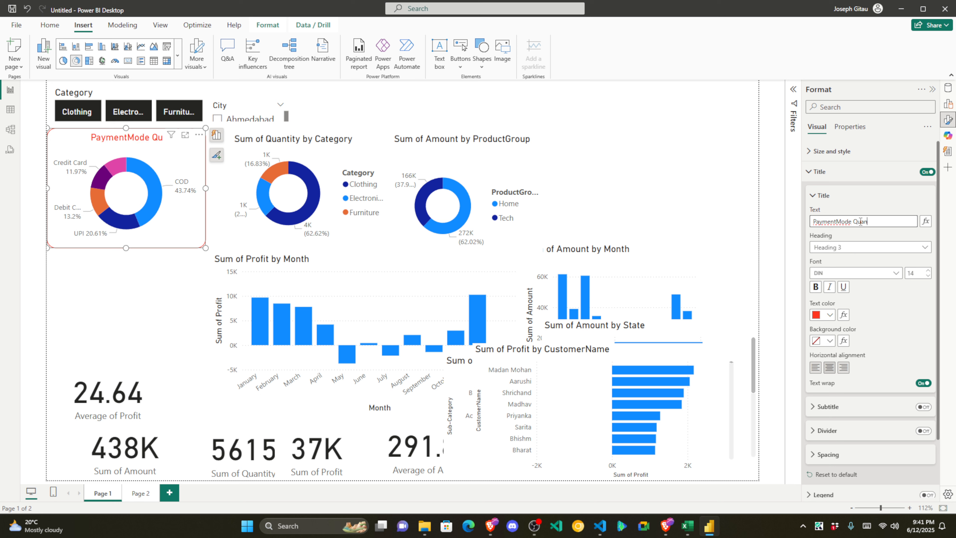
type("tity")
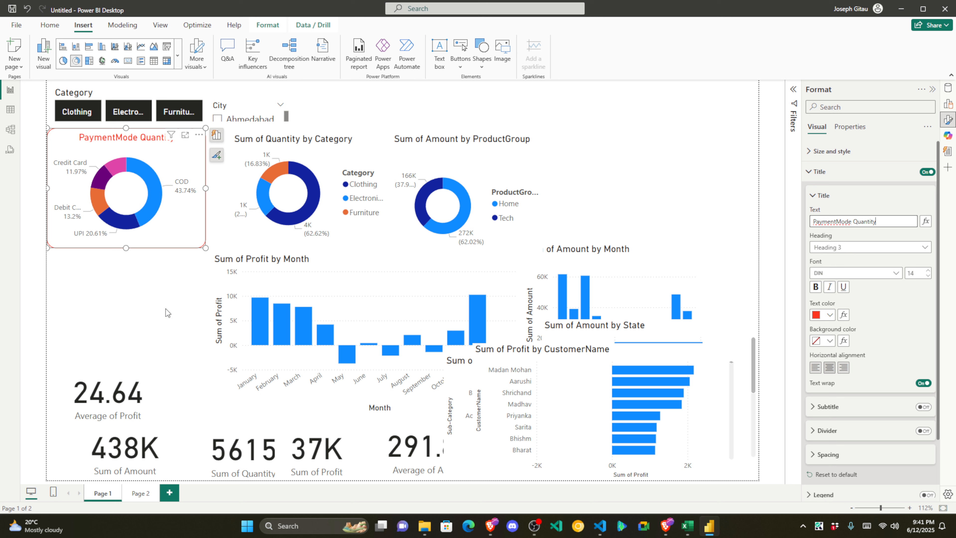
left_click(137, 278)
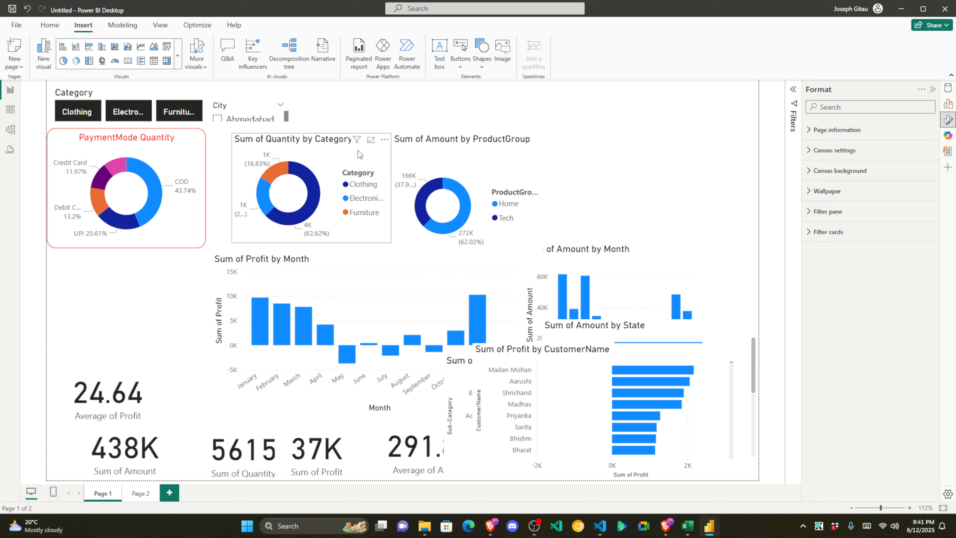
left_click(380, 154)
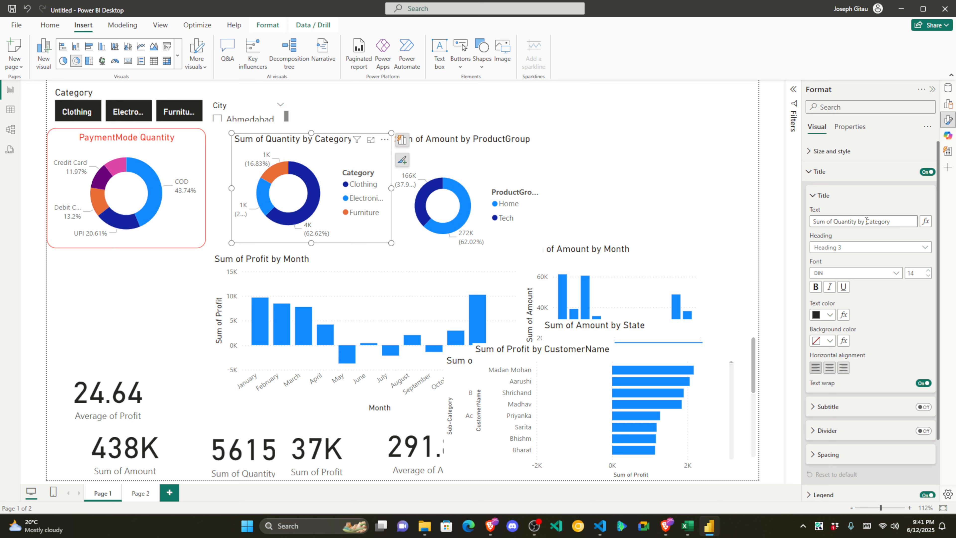
Step: Shorten the Category donut's title to 'Category Qantity', centred and in red
left_click_drag(868, 221, 773, 226)
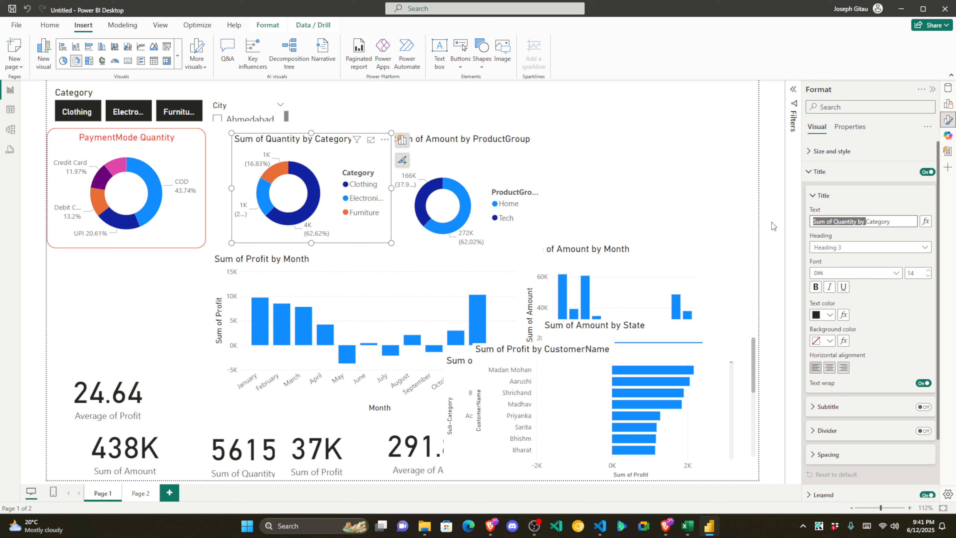
key("BackSpace")
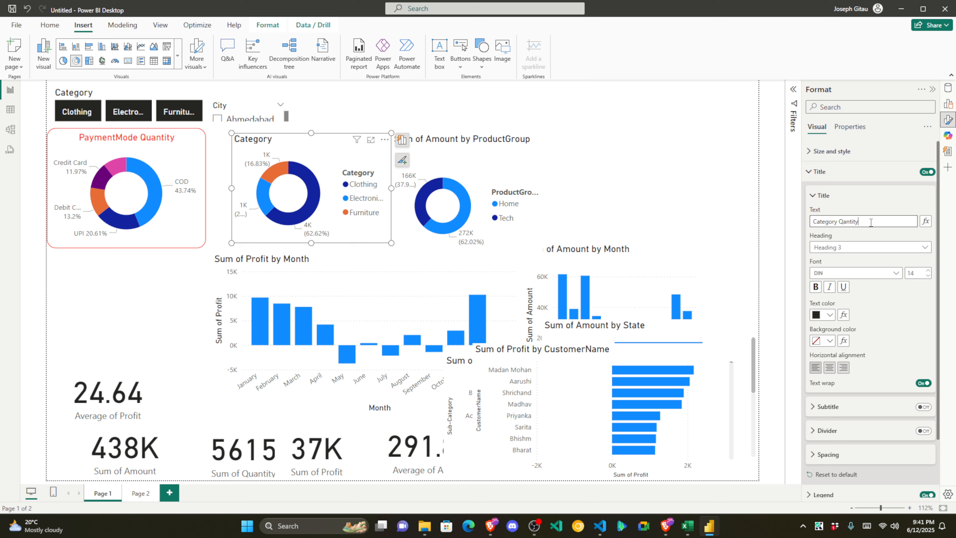
left_click(824, 196)
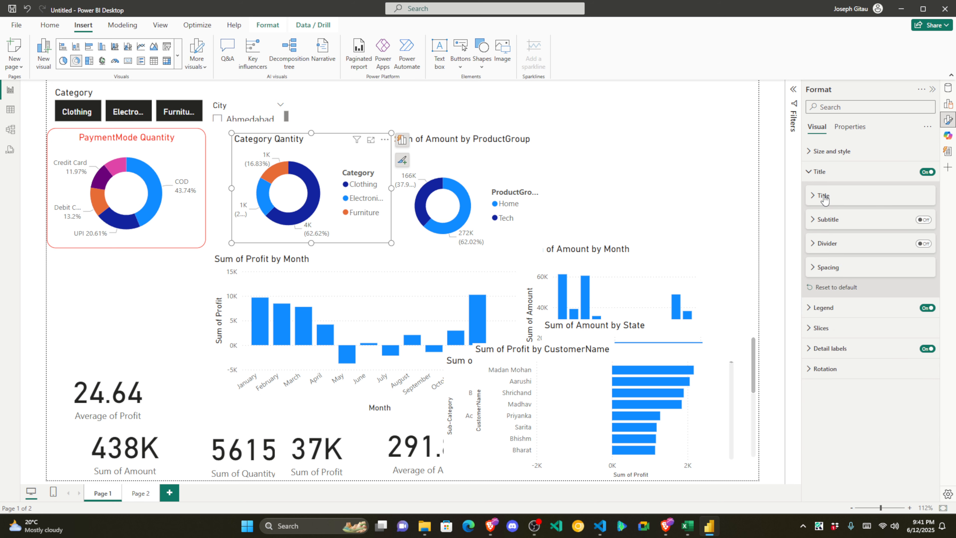
left_click(825, 197)
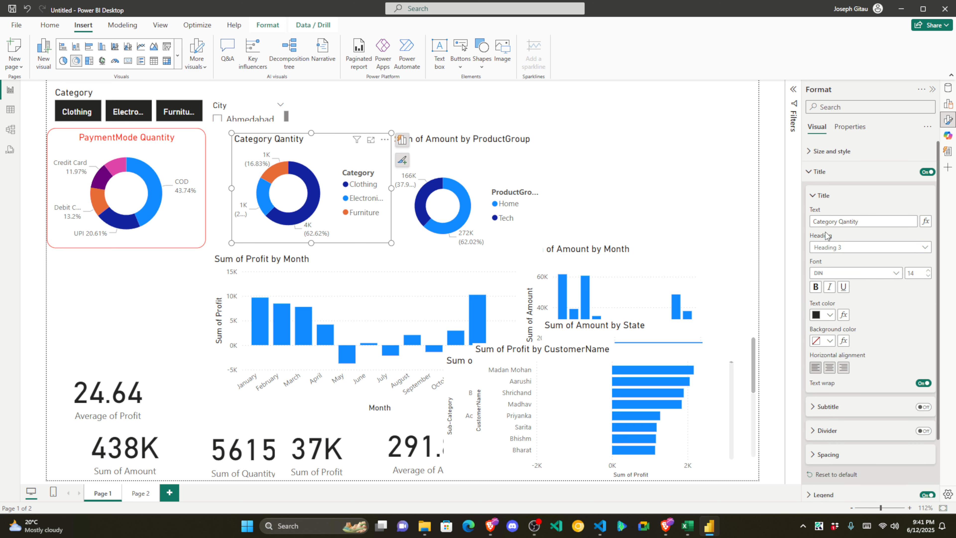
left_click(829, 369)
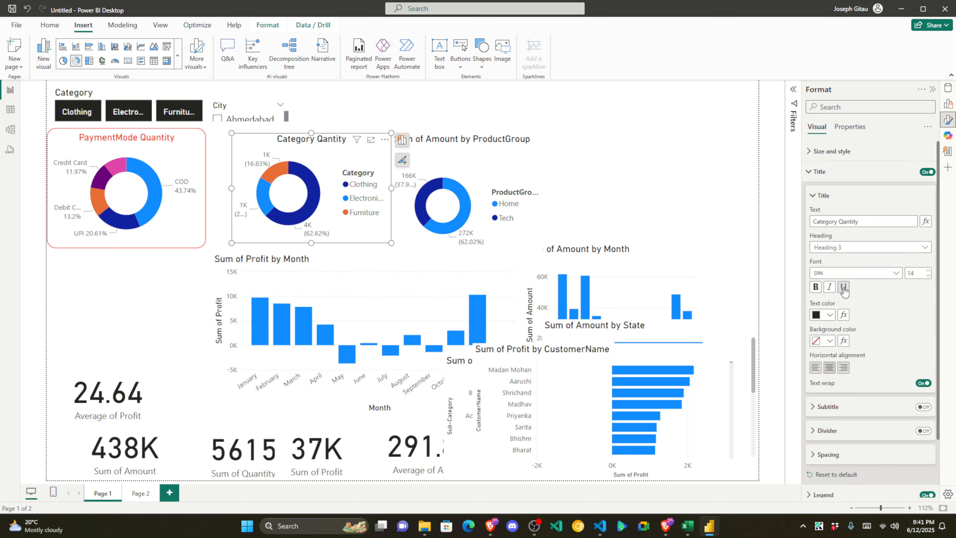
left_click(831, 315)
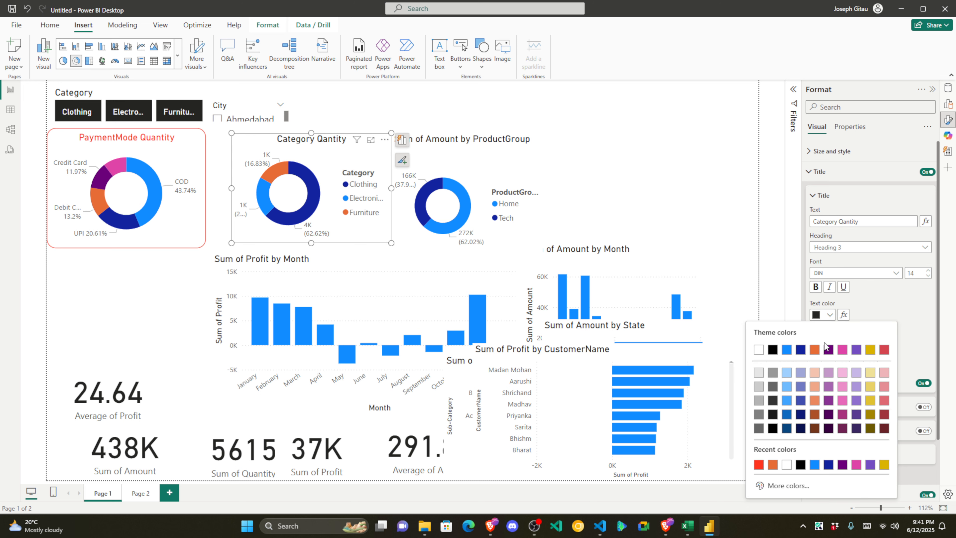
left_click(759, 465)
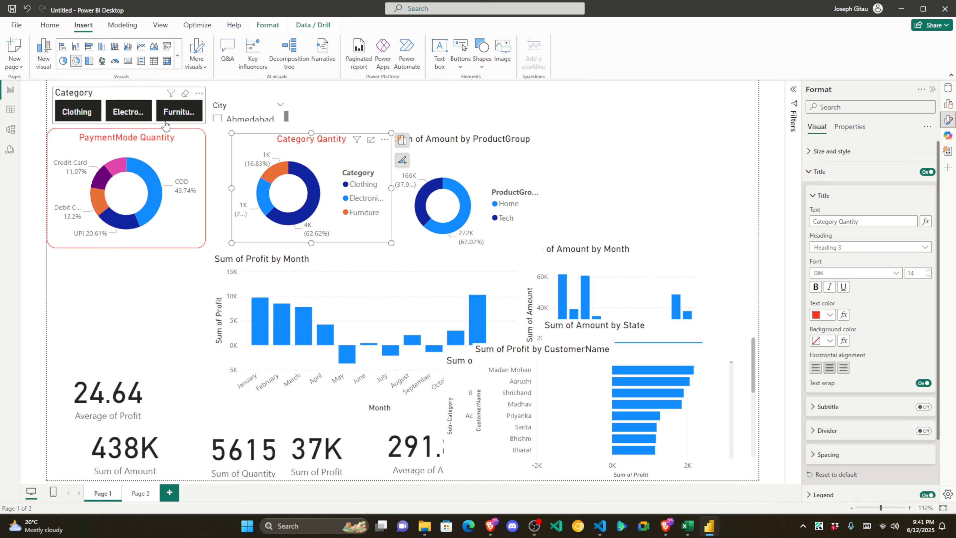
left_click(816, 202)
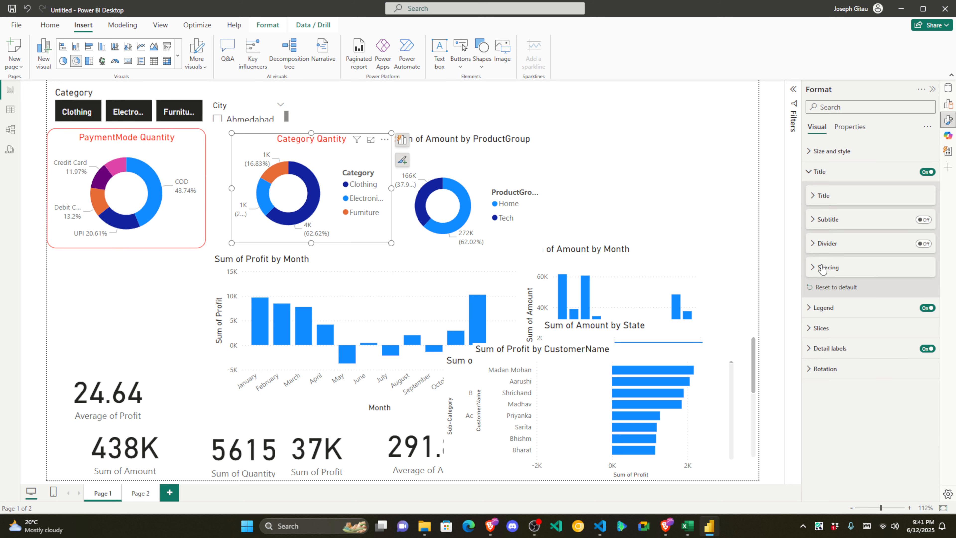
Step: Give the Category Qantity donut a red visual border with 16 px rounded corners
left_click(815, 151)
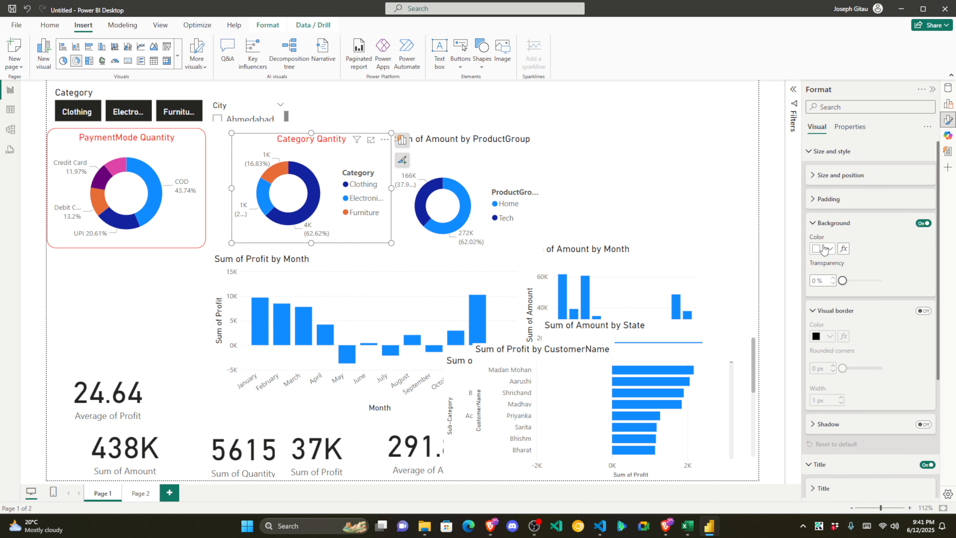
left_click(923, 311)
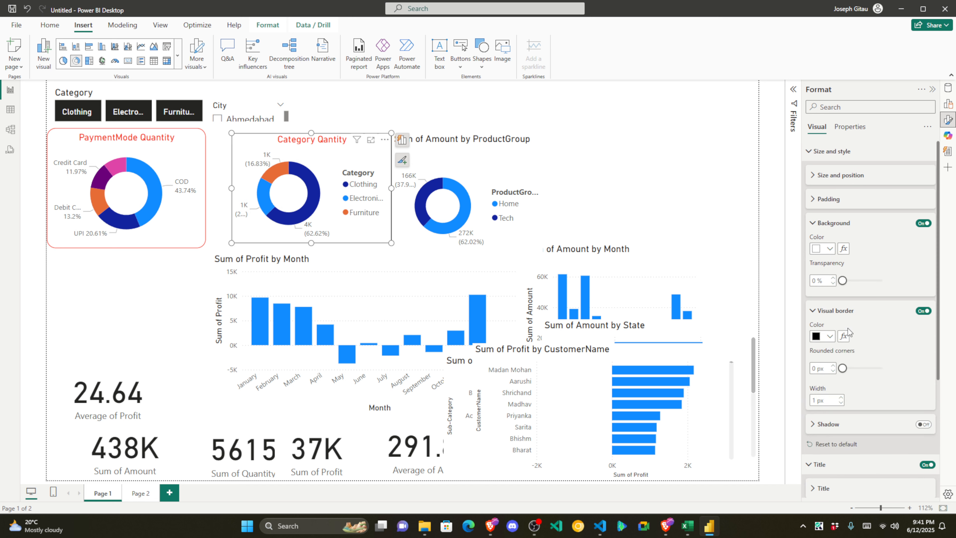
left_click(830, 335)
left_click(762, 295)
left_click(810, 368)
type("16")
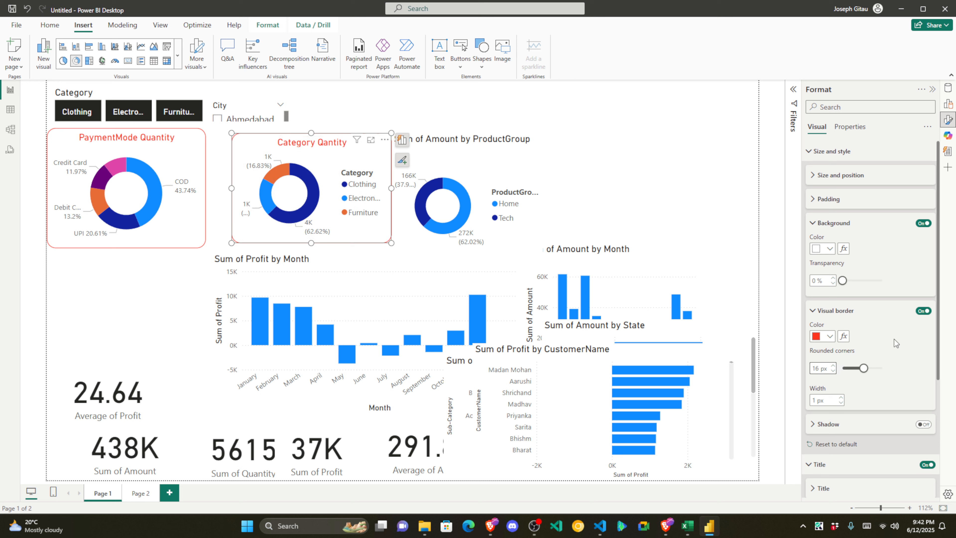
left_click(822, 311)
left_click(822, 223)
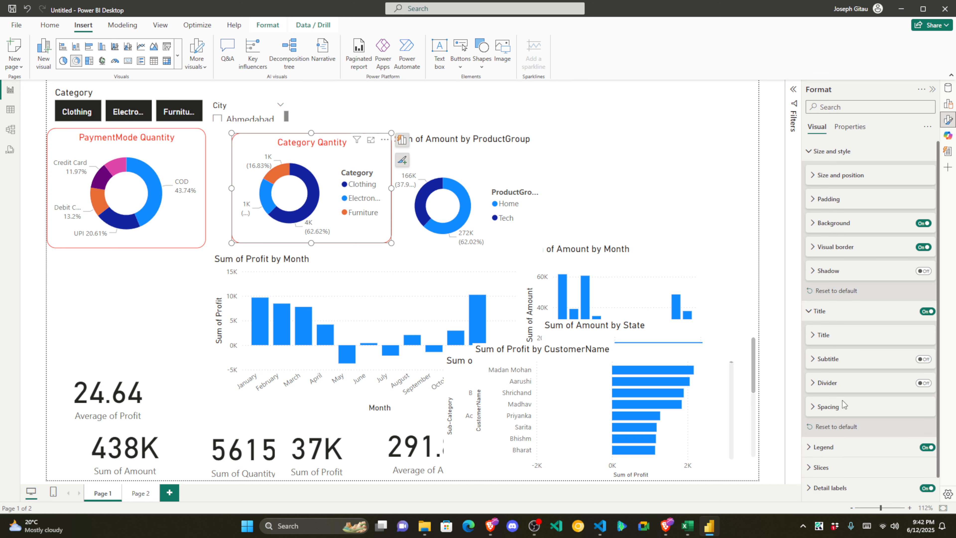
Step: Turn the legend off and set label contents to Category, percent of total
left_click(823, 427)
scroll(933, 321, "down", 3)
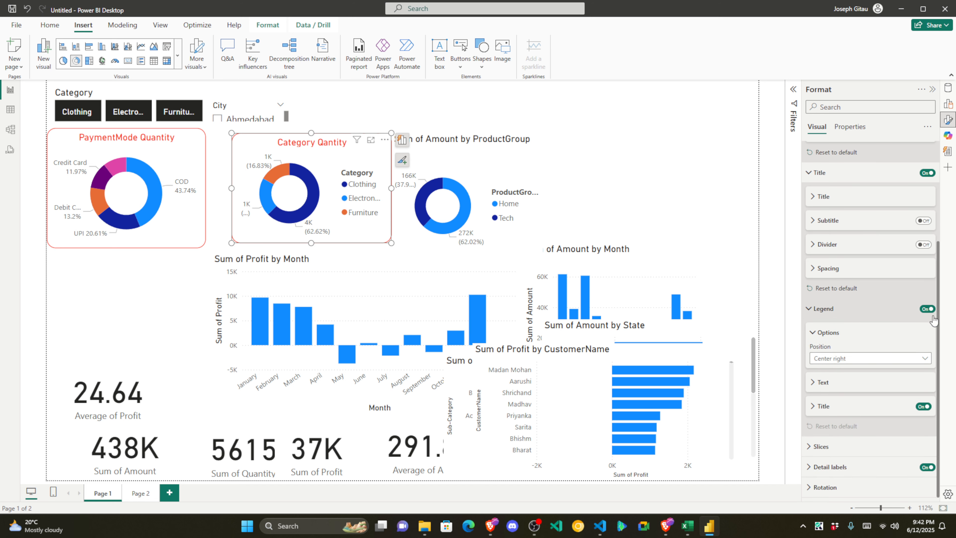
left_click(929, 309)
left_click(831, 465)
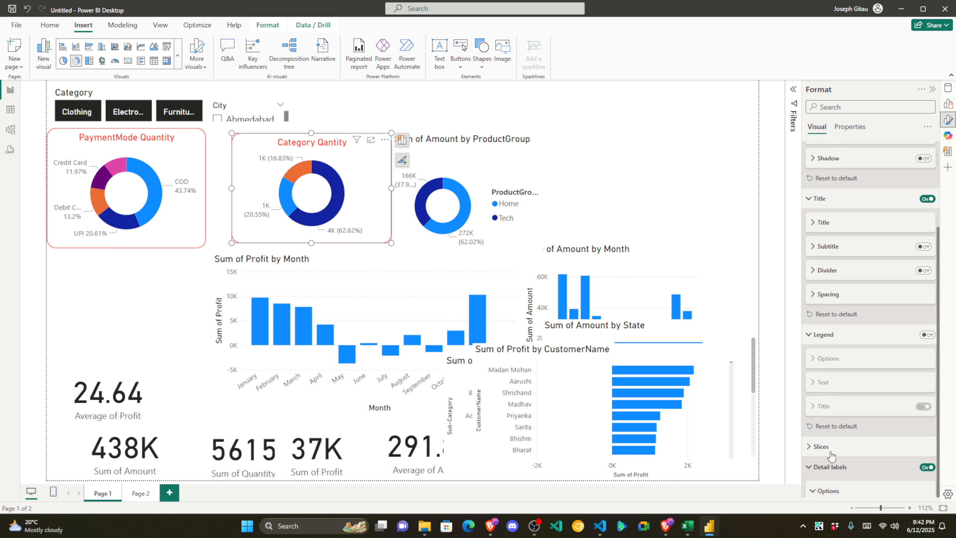
scroll(832, 456, "down", 4)
left_click(873, 424)
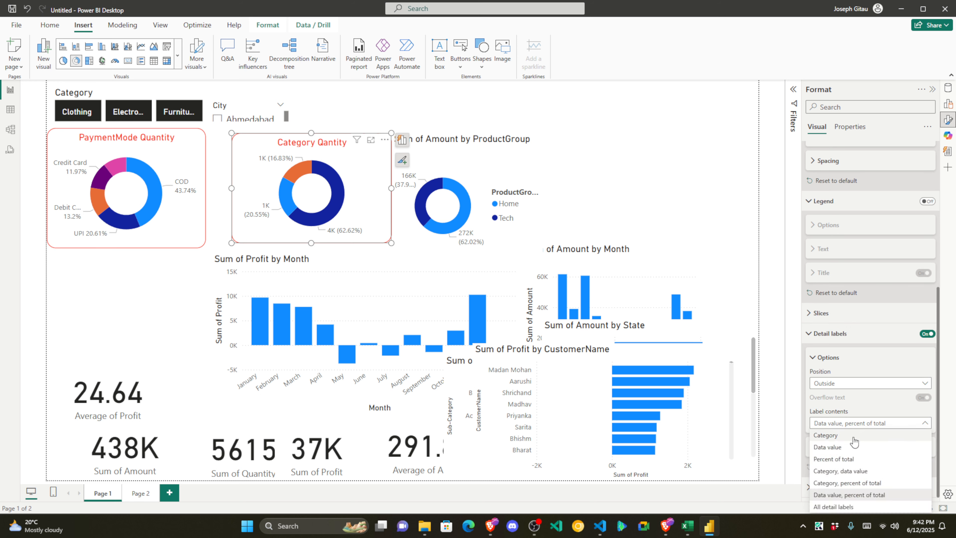
left_click(857, 483)
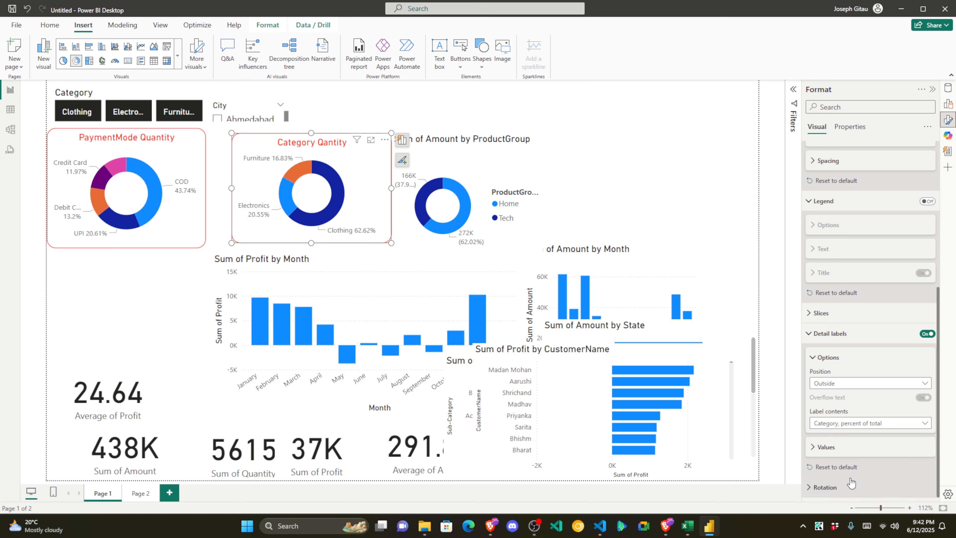
Step: Make the Category Qantity chart narrower and taller, then move the ProductGroup donut beside it
left_click_drag(390, 186, 321, 168)
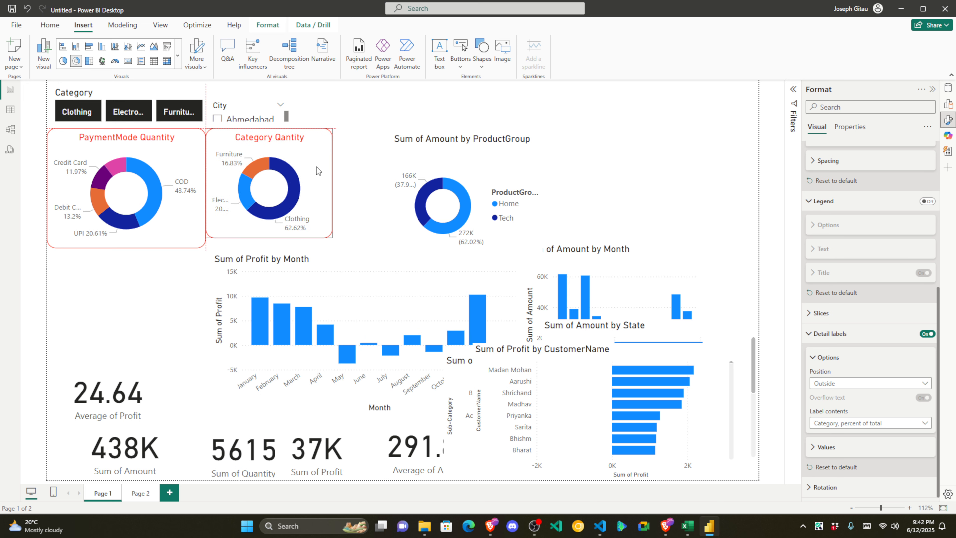
left_click_drag(275, 236, 277, 250)
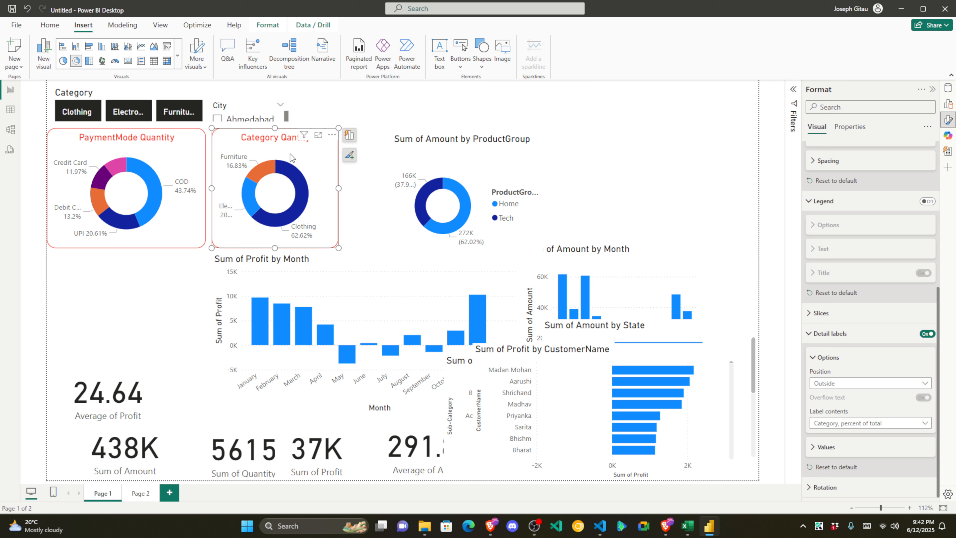
left_click(365, 206)
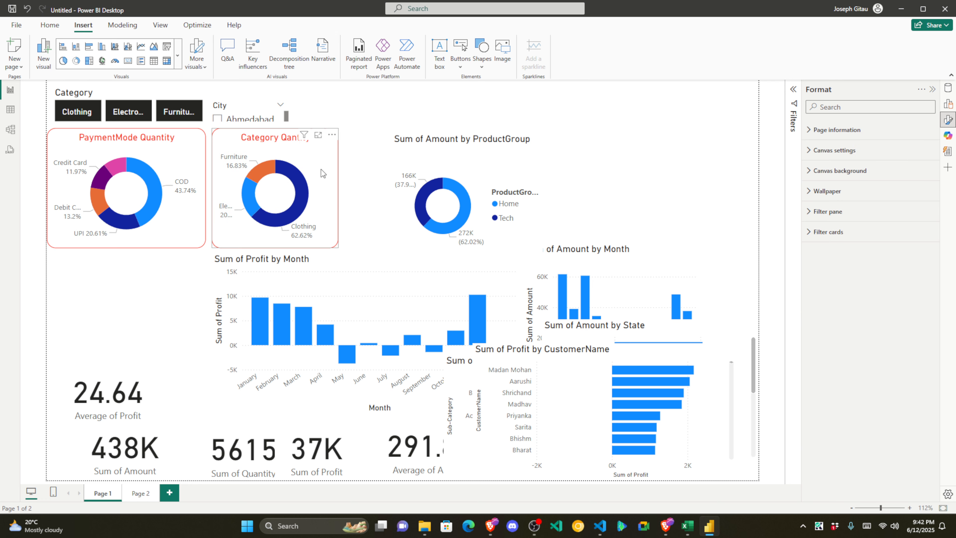
left_click(331, 187)
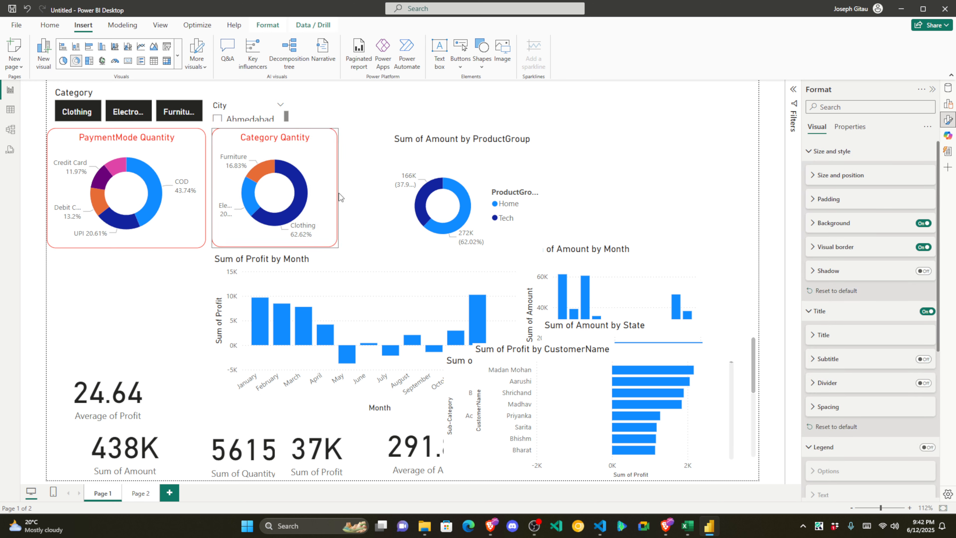
mouse_move(233, 211)
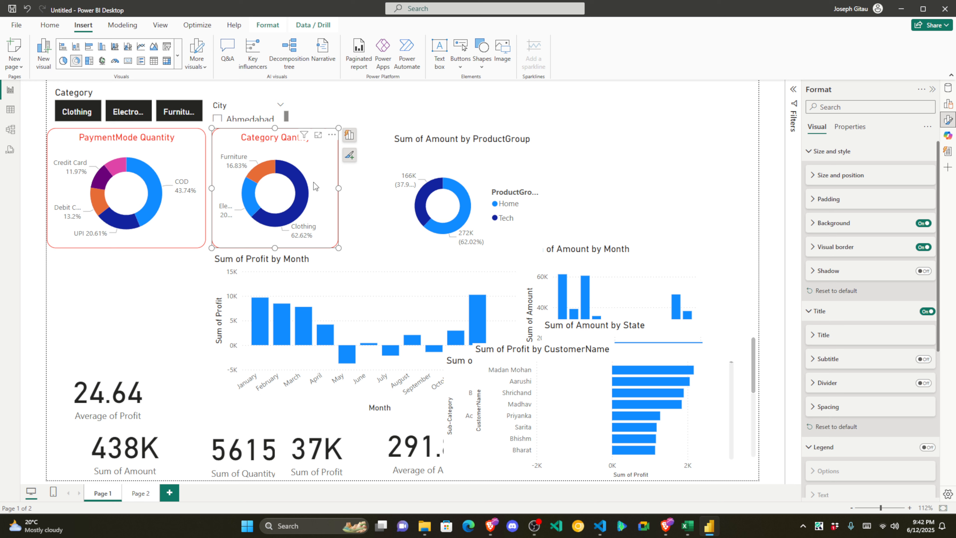
left_click(372, 206)
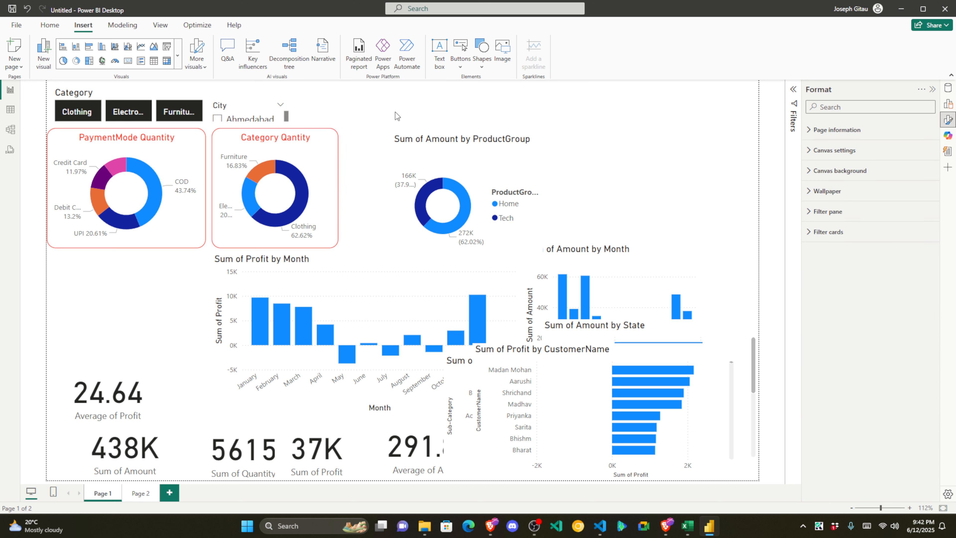
left_click_drag(433, 154, 392, 151)
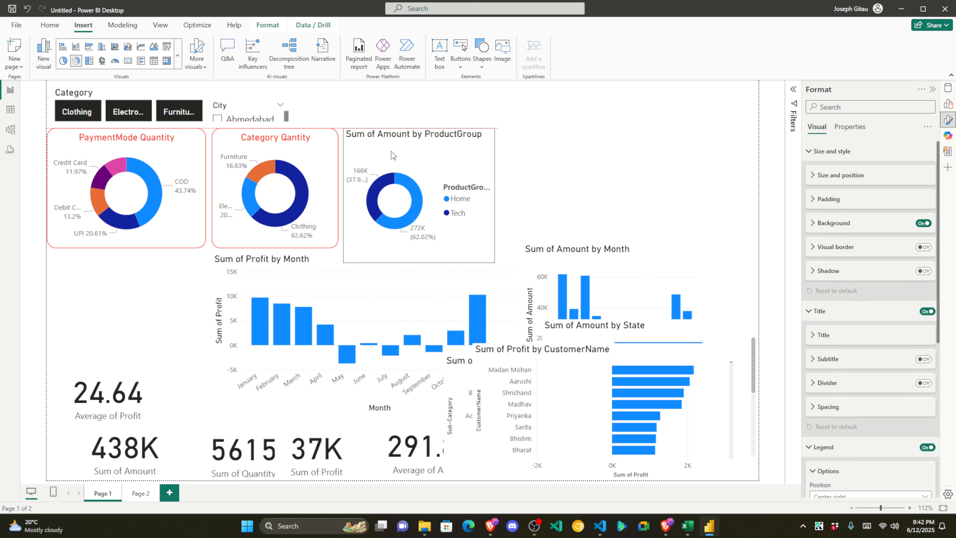
Step: Make the ProductGroup donut shorter and narrower and check its size and position
left_click_drag(418, 263, 418, 248)
left_click_drag(495, 188, 459, 182)
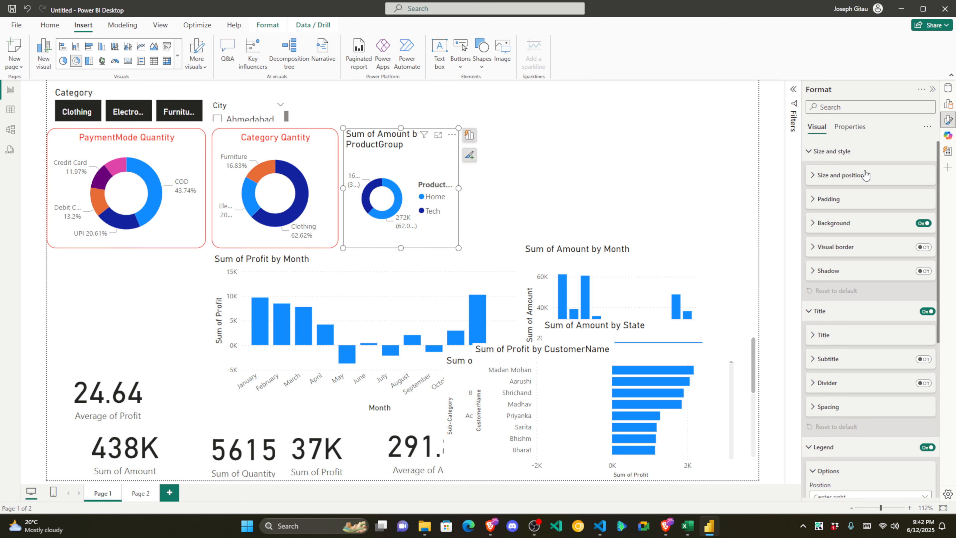
left_click(814, 176)
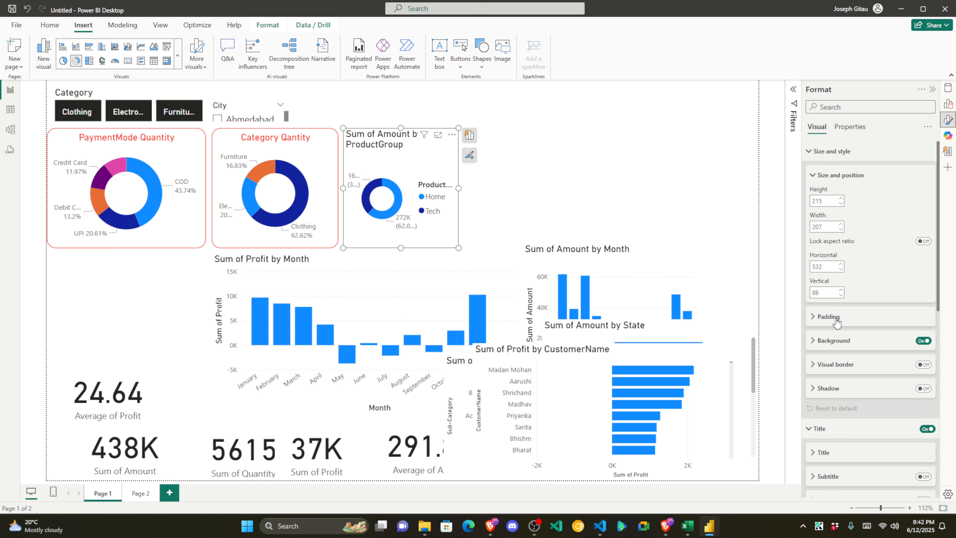
left_click(830, 176)
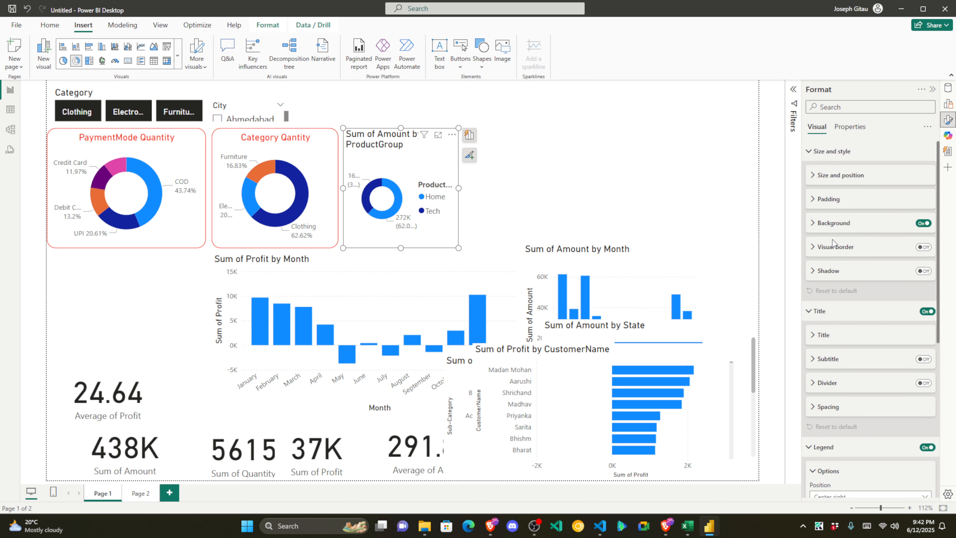
Step: Give the ProductGroup donut a red visual border with 16 px rounded corners
left_click(923, 247)
left_click(823, 249)
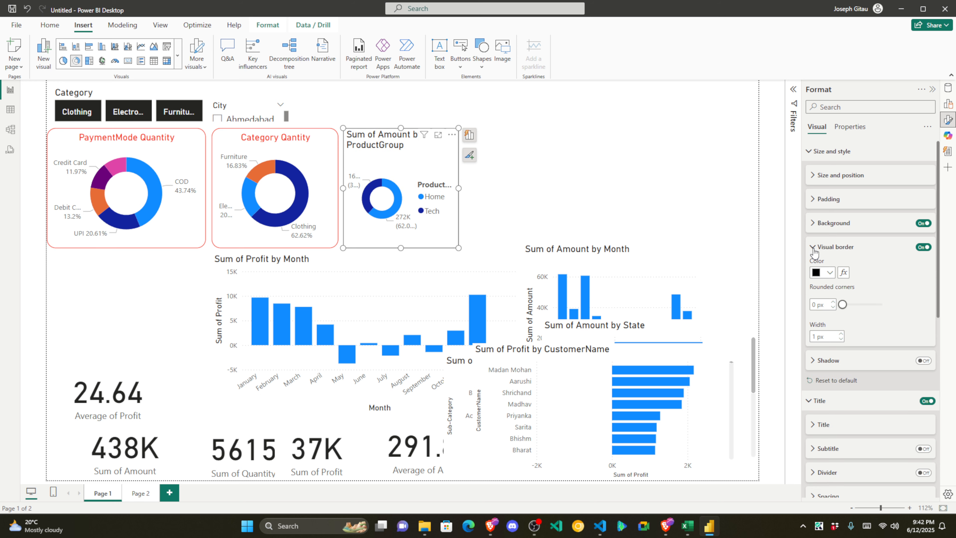
left_click(824, 272)
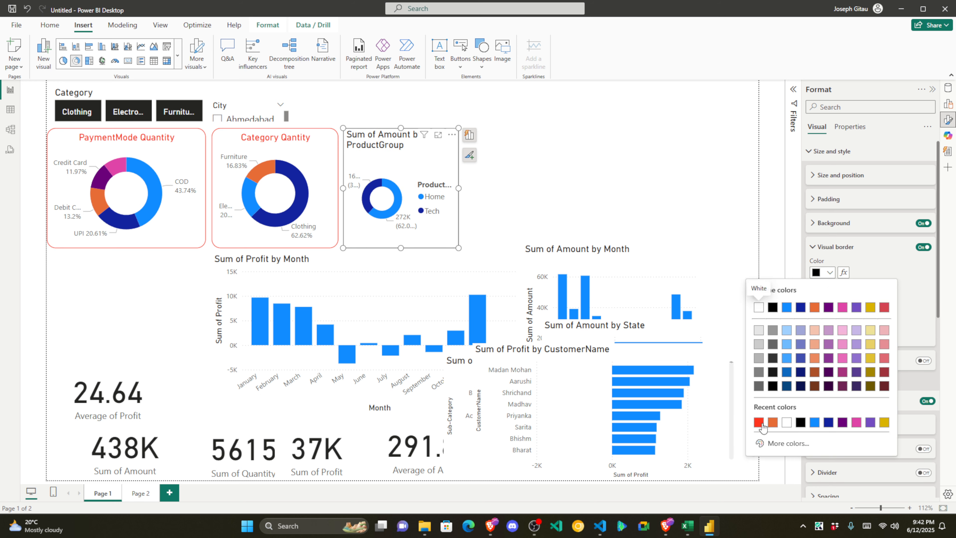
left_click(760, 423)
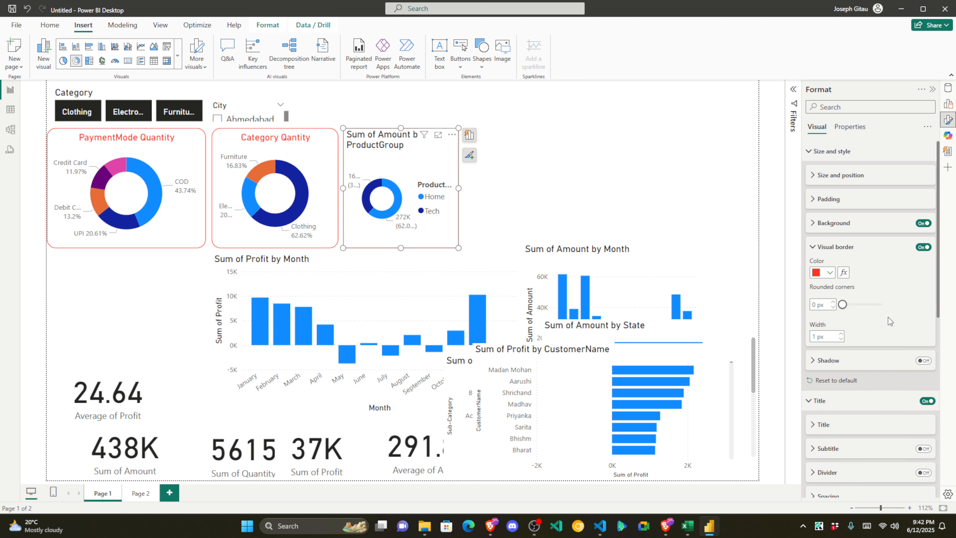
left_click(816, 305)
type("16")
left_click(831, 249)
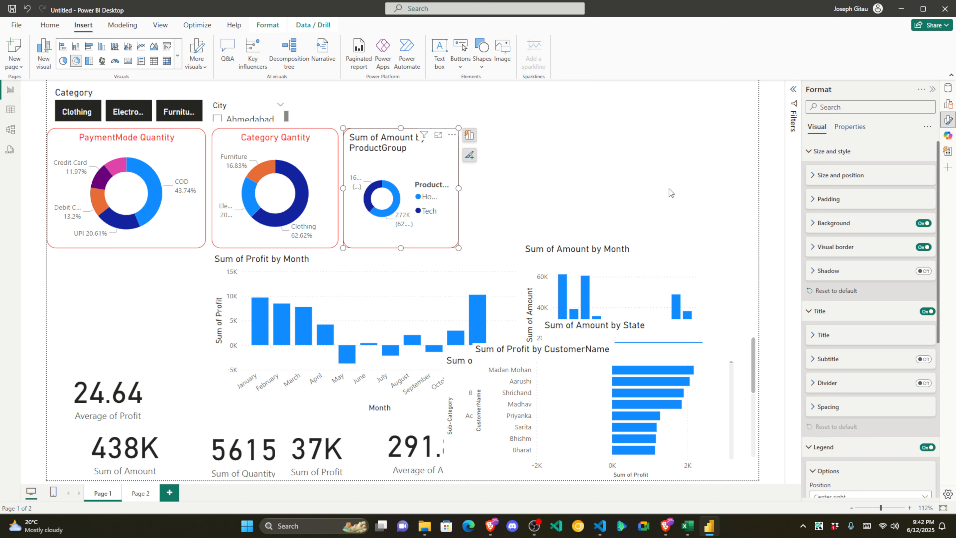
Step: Retitle the donut 'ProductGroup Amount', centred and in red
left_click(828, 311)
left_click(828, 312)
left_click(824, 334)
scroll(862, 324, "down", 2)
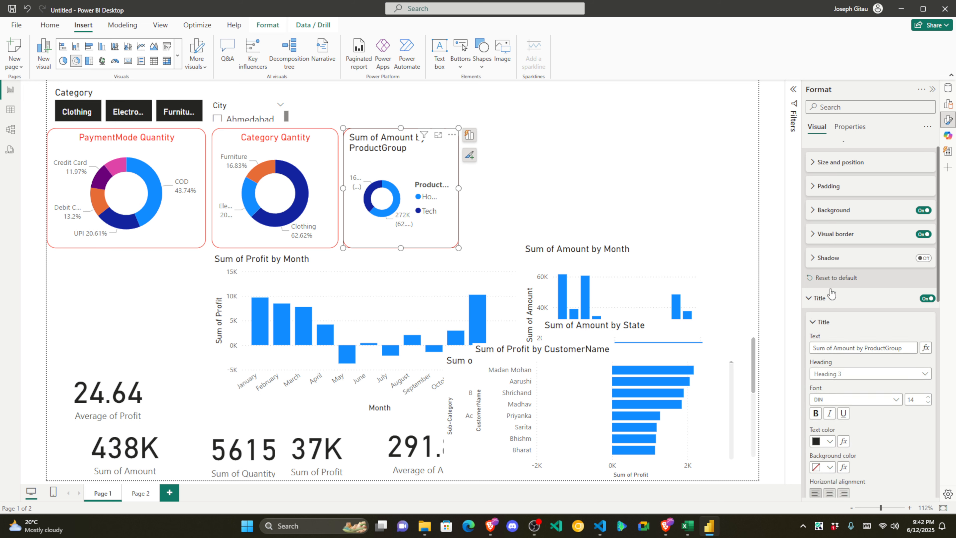
left_click_drag(865, 311, 758, 315)
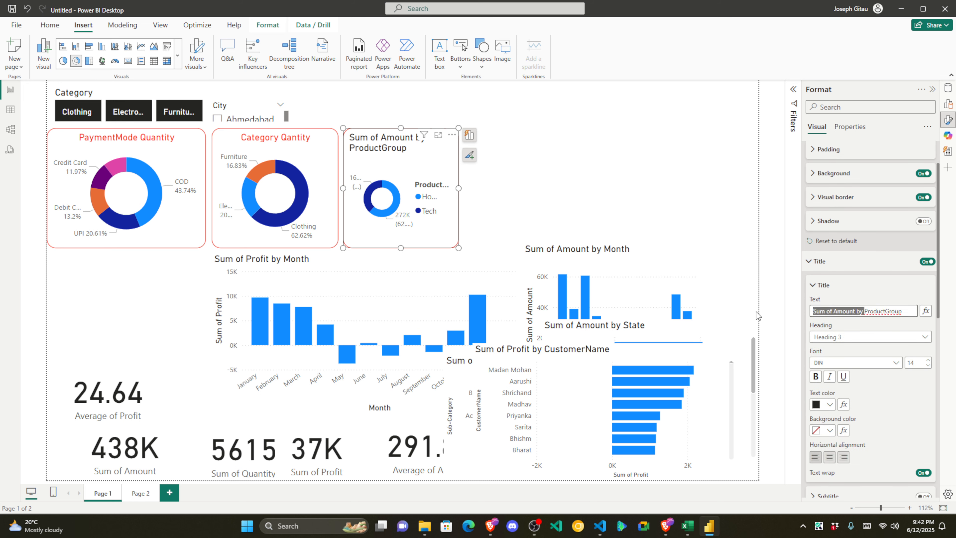
key("BackSpace")
left_click(864, 311)
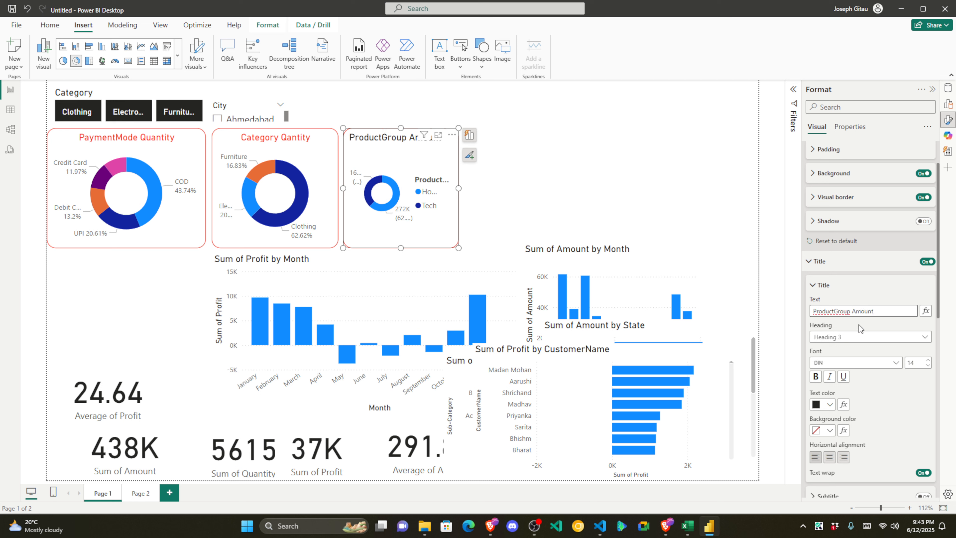
left_click(829, 457)
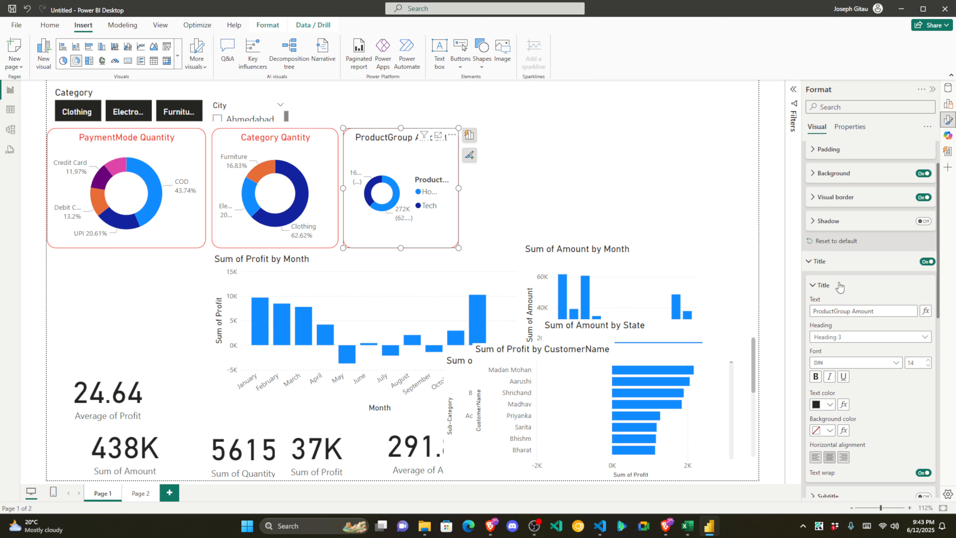
left_click(830, 404)
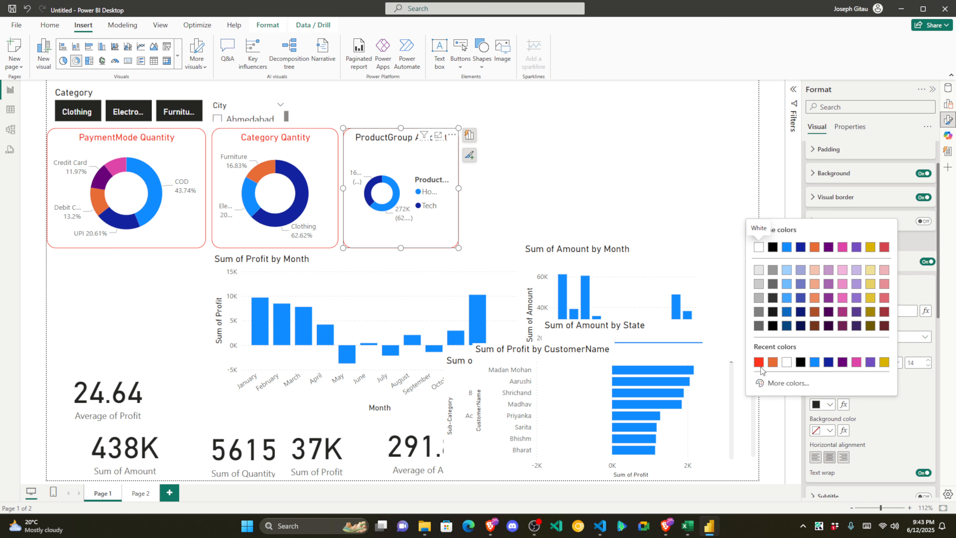
left_click(759, 364)
Step: Hide the ProductGroup legend and label slices with Category, percent of total
left_click(507, 188)
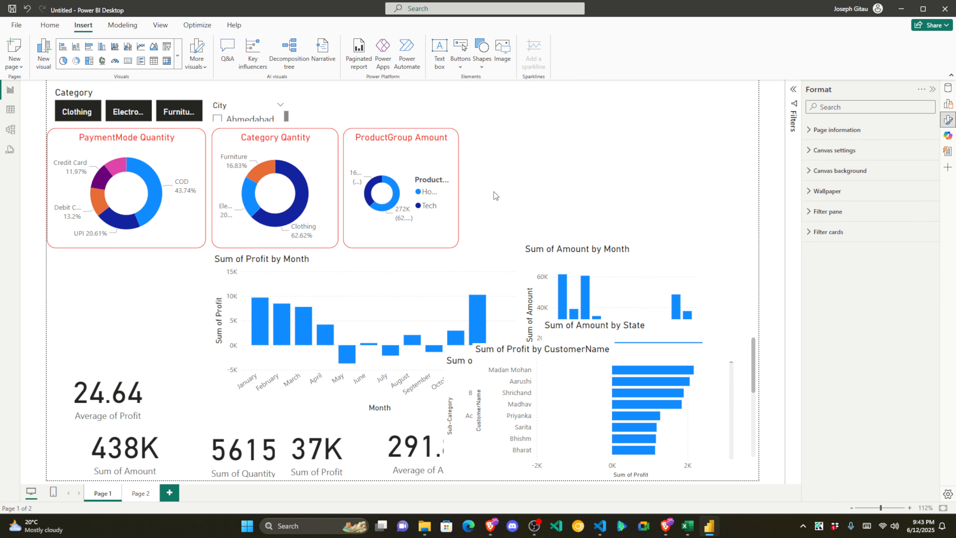
left_click(430, 166)
scroll(834, 302, "down", 10)
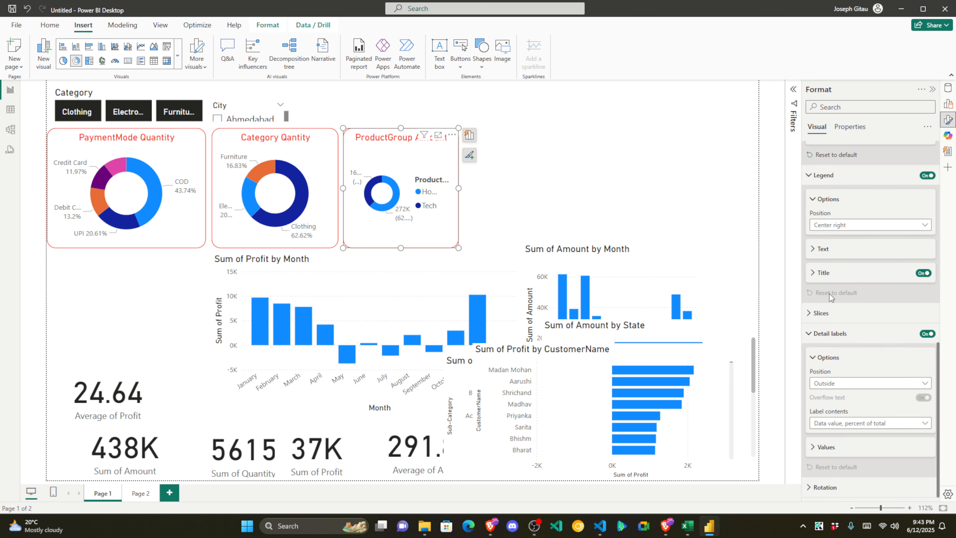
scroll(841, 250, "up", 3)
left_click(928, 274)
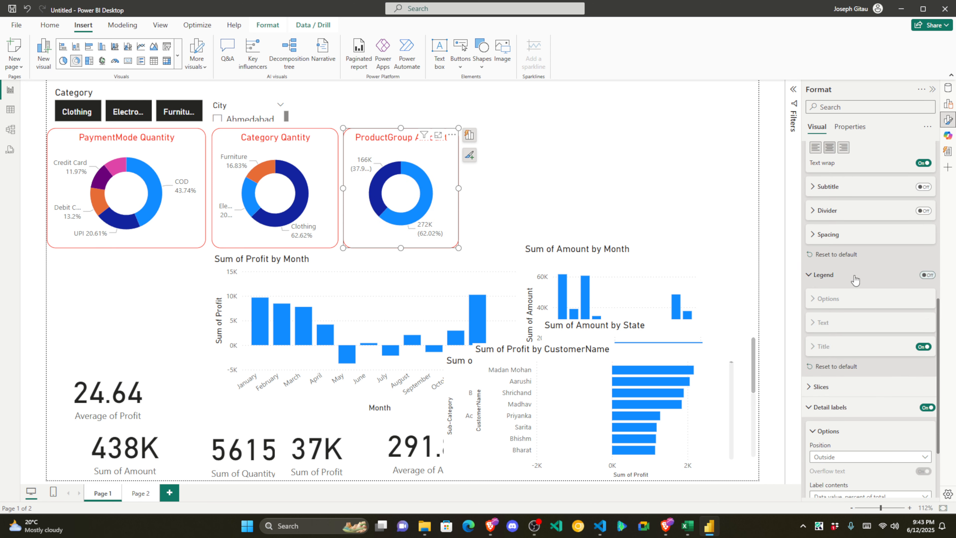
scroll(851, 376, "down", 2)
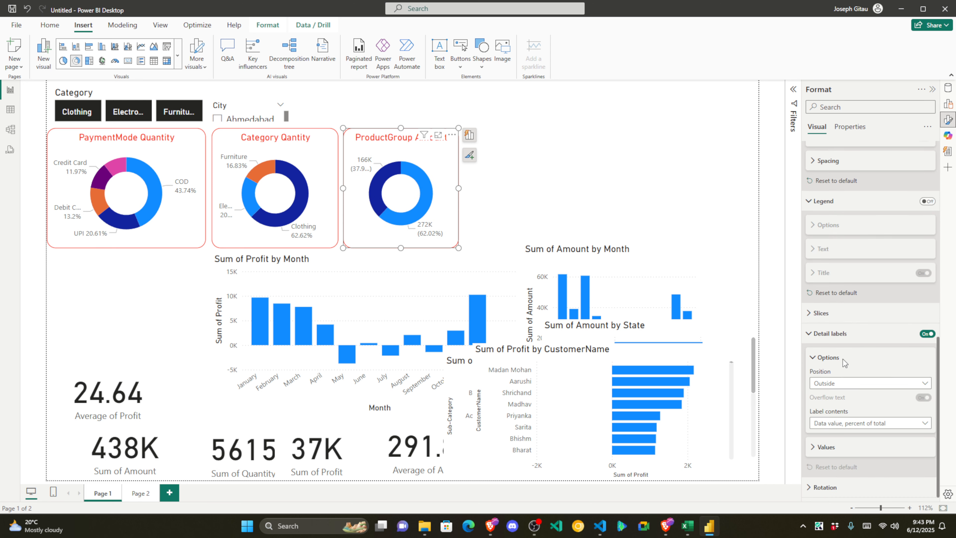
left_click(856, 426)
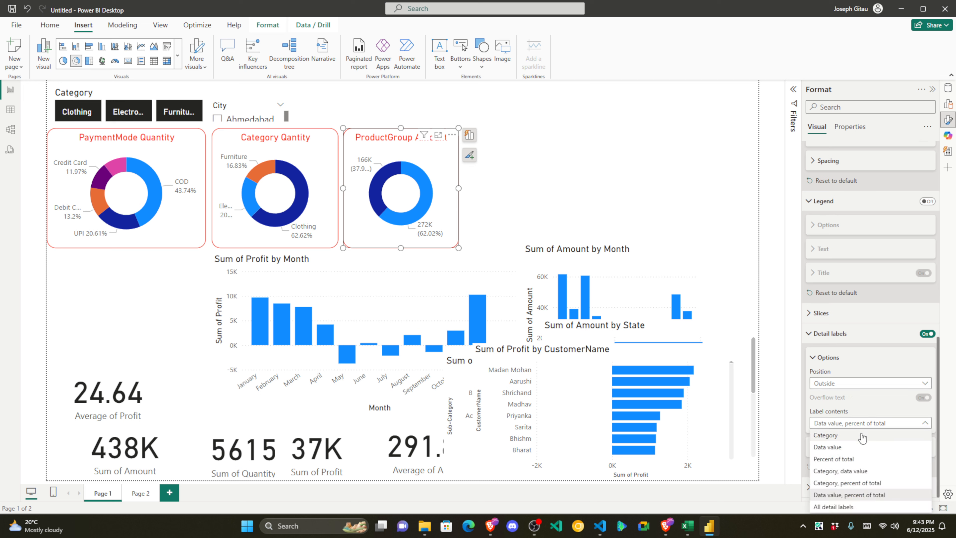
left_click(858, 485)
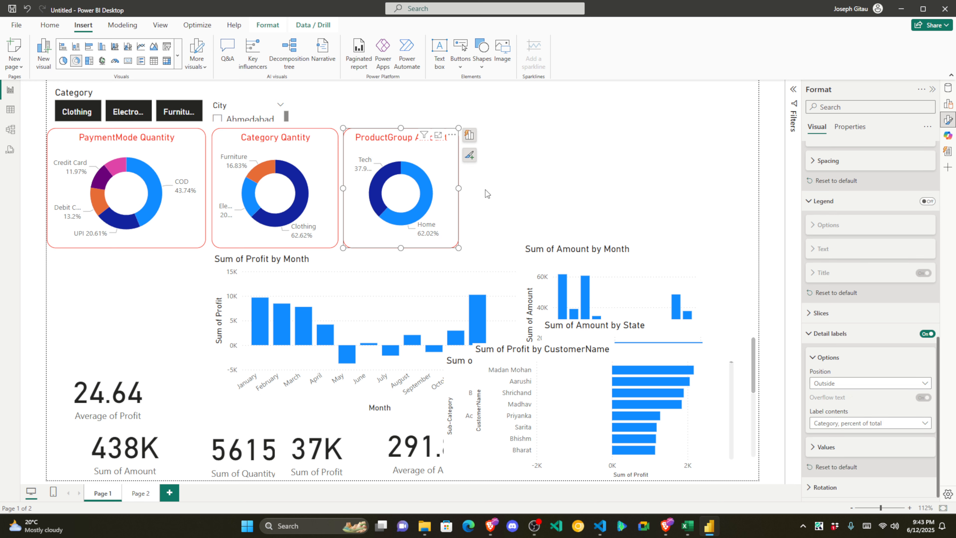
Step: Widen the ProductGroup Amount donut slightly, collapse the Format pane, and view Page 2
left_click_drag(459, 187, 463, 188)
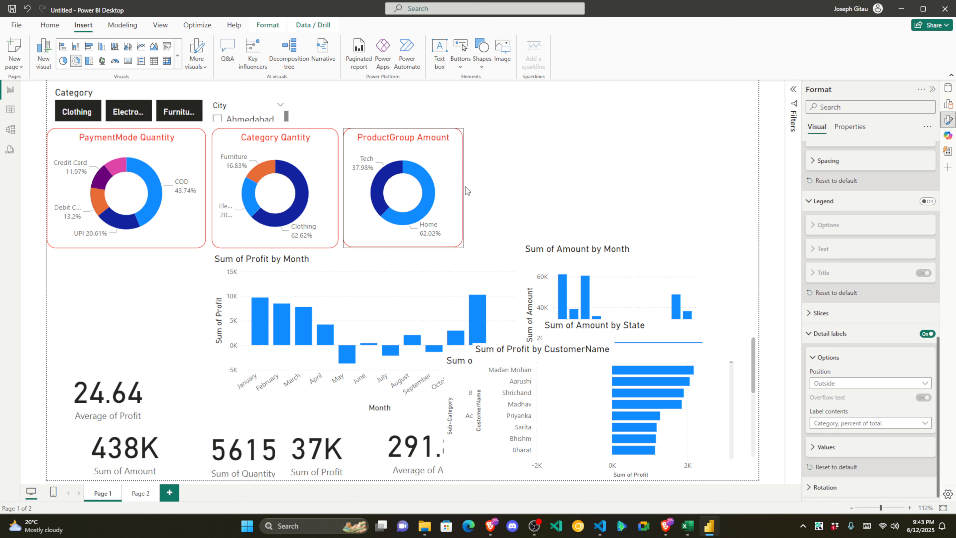
left_click(465, 187)
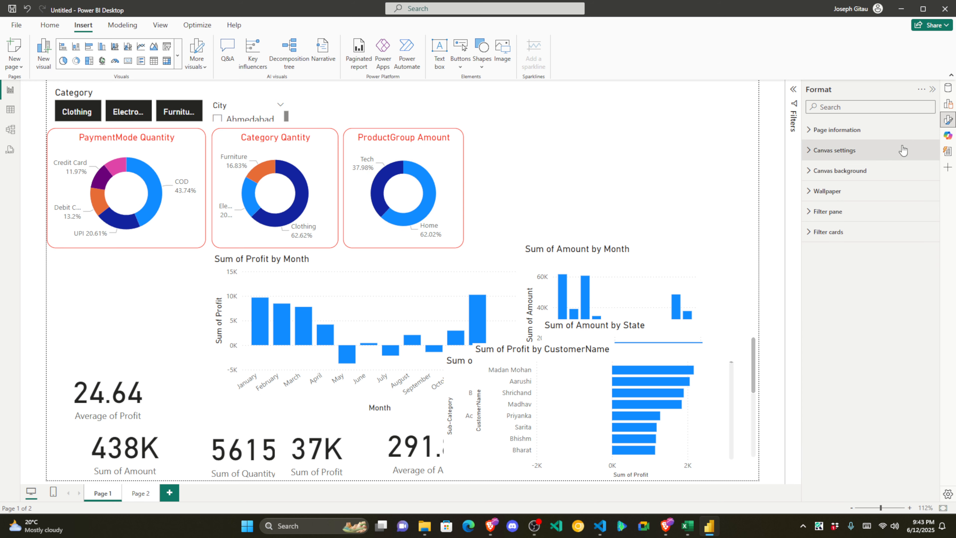
left_click(932, 90)
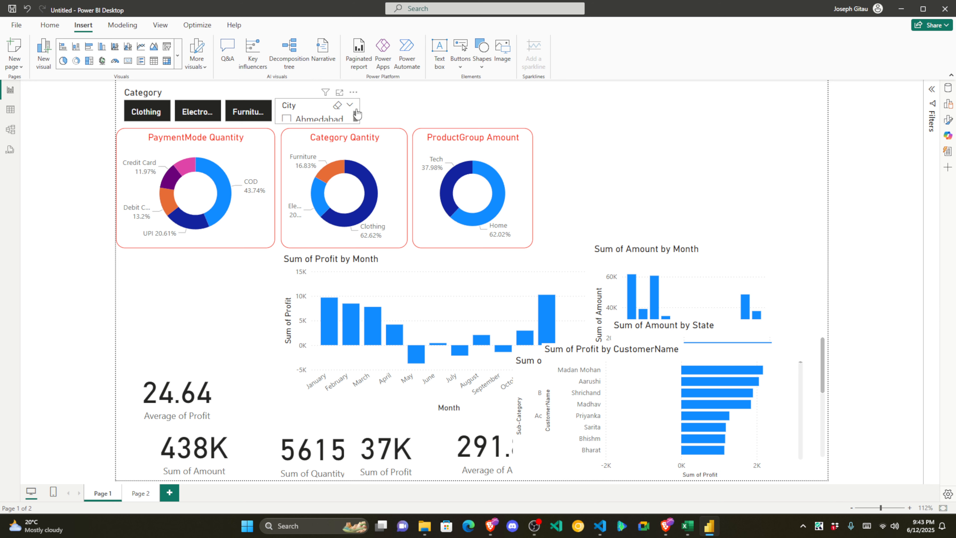
left_click(153, 496)
Step: On Page 1, move the 24.64, 438K, 5615, 37K and 291.85 KPI cards to the top right
left_click(103, 493)
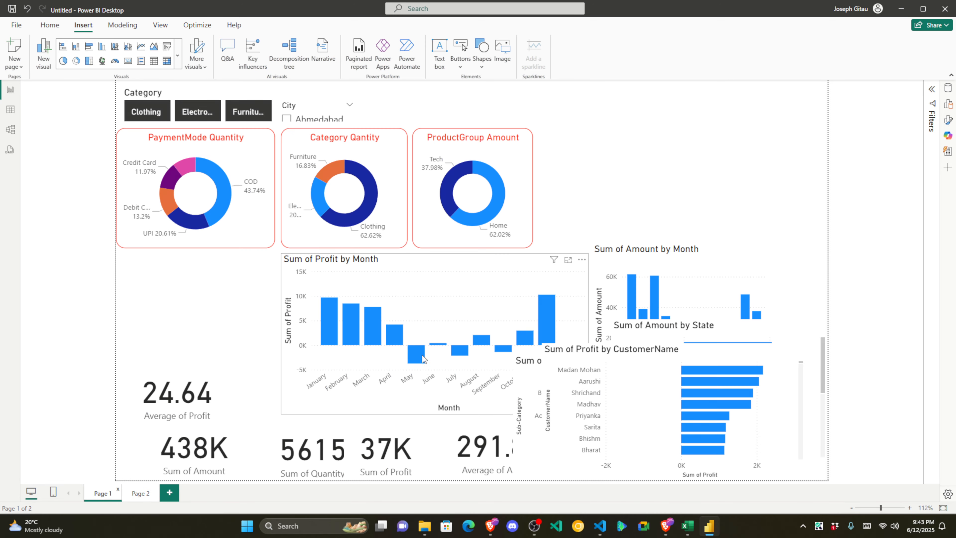
left_click_drag(199, 393, 675, 105)
left_click_drag(229, 434, 816, 116)
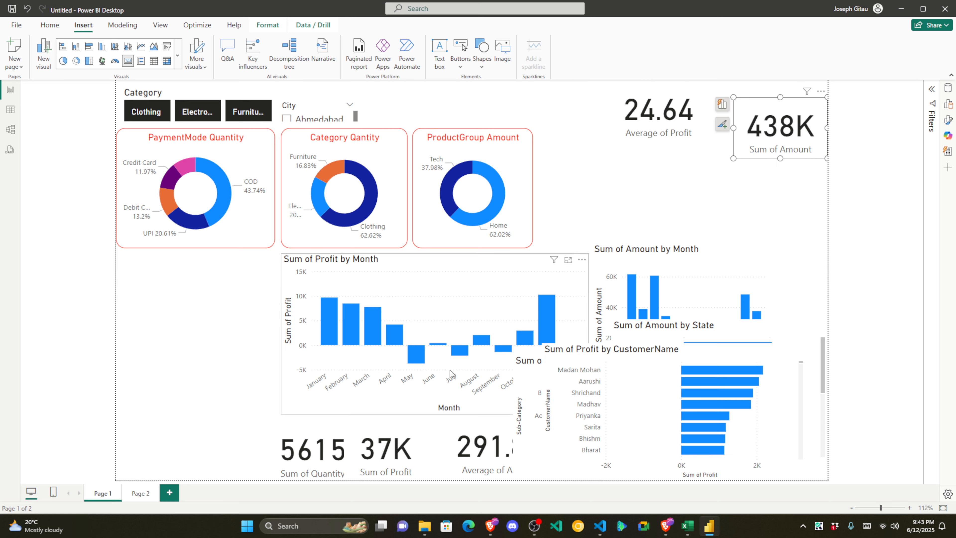
left_click_drag(276, 470, 579, 204)
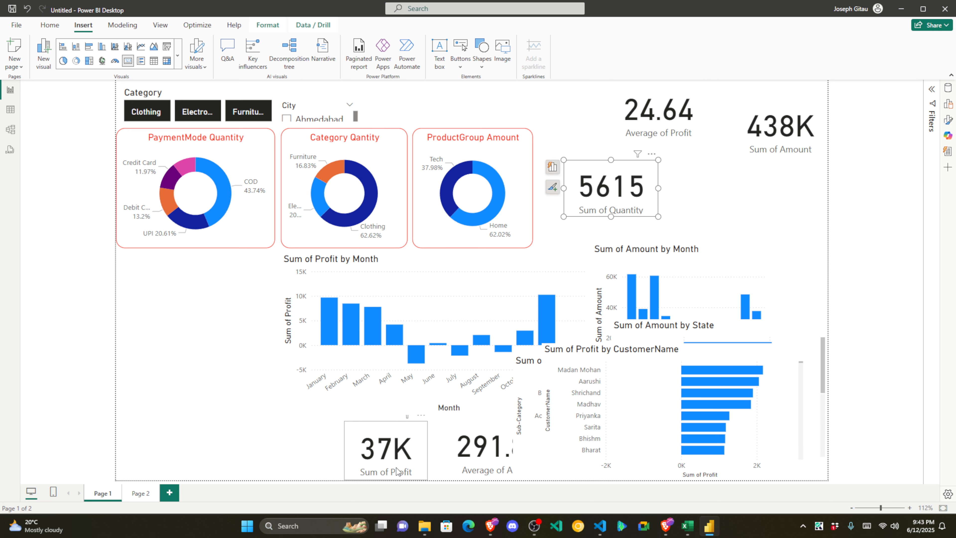
left_click_drag(386, 450, 734, 205)
left_click_drag(478, 446, 757, 180)
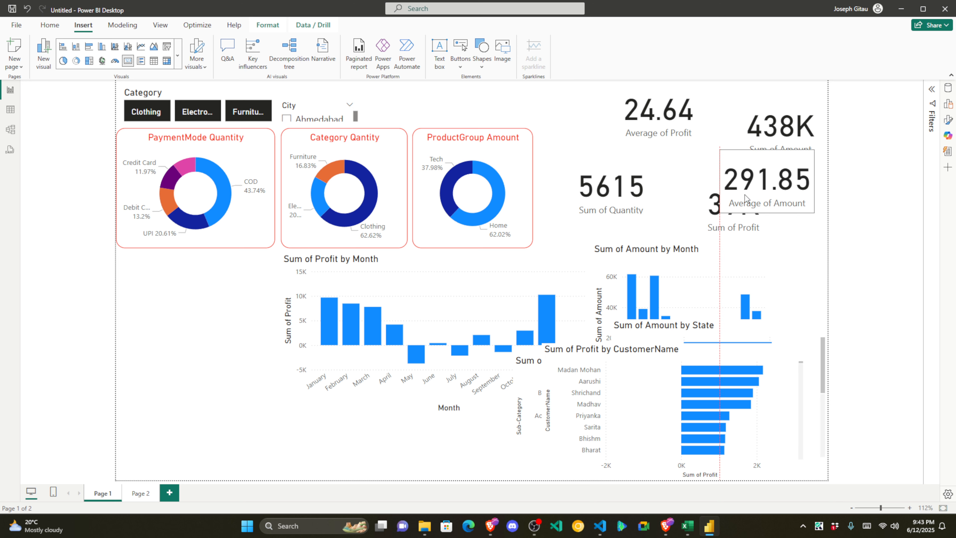
Step: Move the Sum of Profit by Month chart to the left edge and resize it wider and shorter
left_click_drag(483, 268, 324, 270)
left_click_drag(324, 269, 330, 269)
left_click_drag(435, 337, 533, 337)
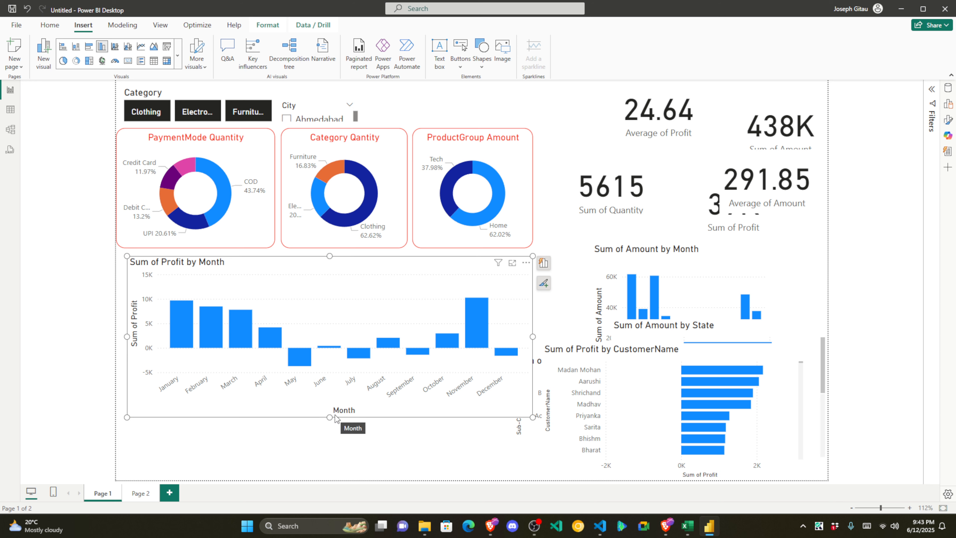
left_click_drag(336, 416, 330, 475)
left_click_drag(412, 269, 408, 265)
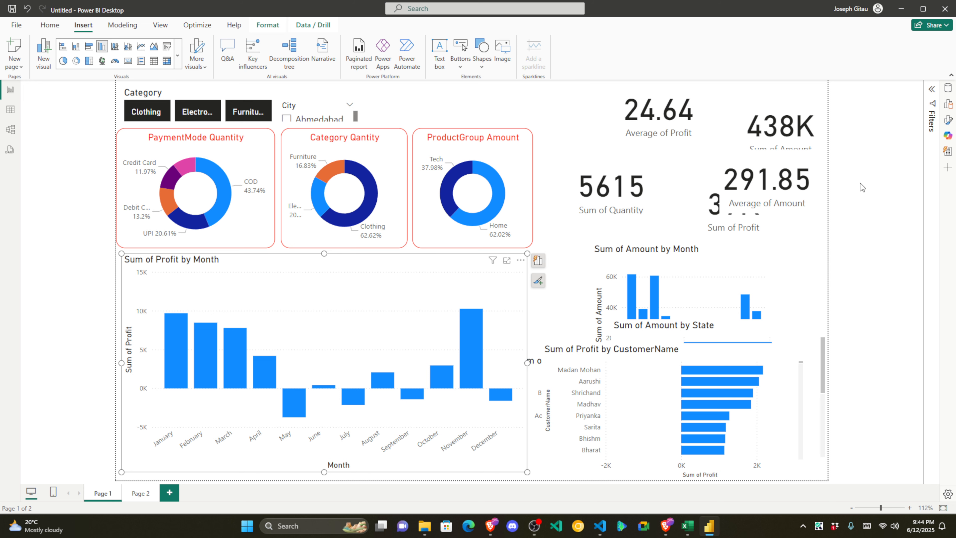
Step: Give the Sum of Profit by Month chart a red border with 16 px rounded corners
left_click(948, 120)
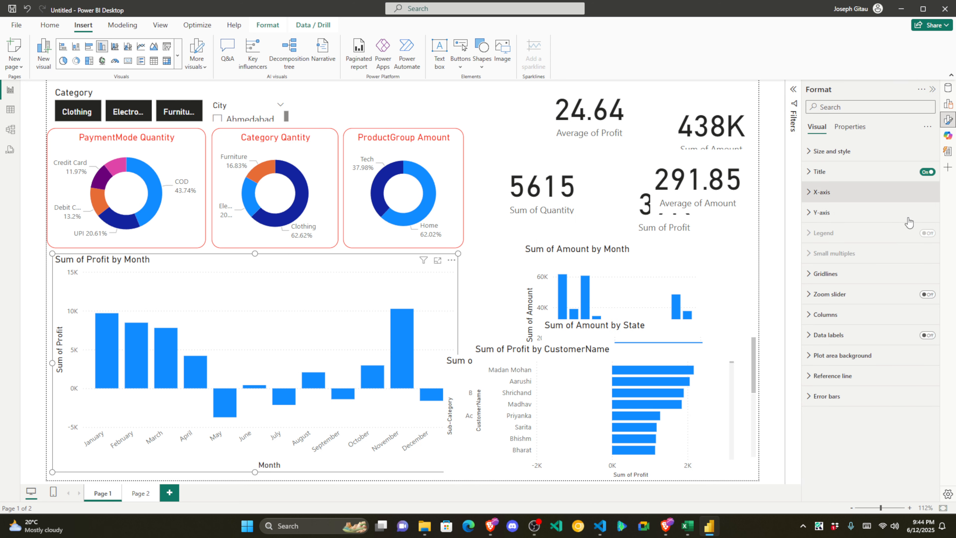
left_click(823, 158)
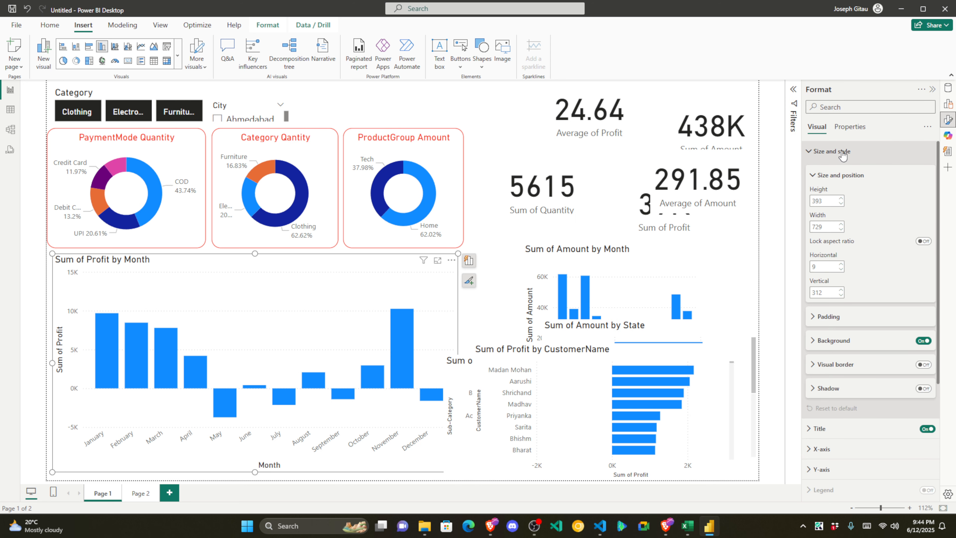
left_click(922, 371)
left_click(922, 365)
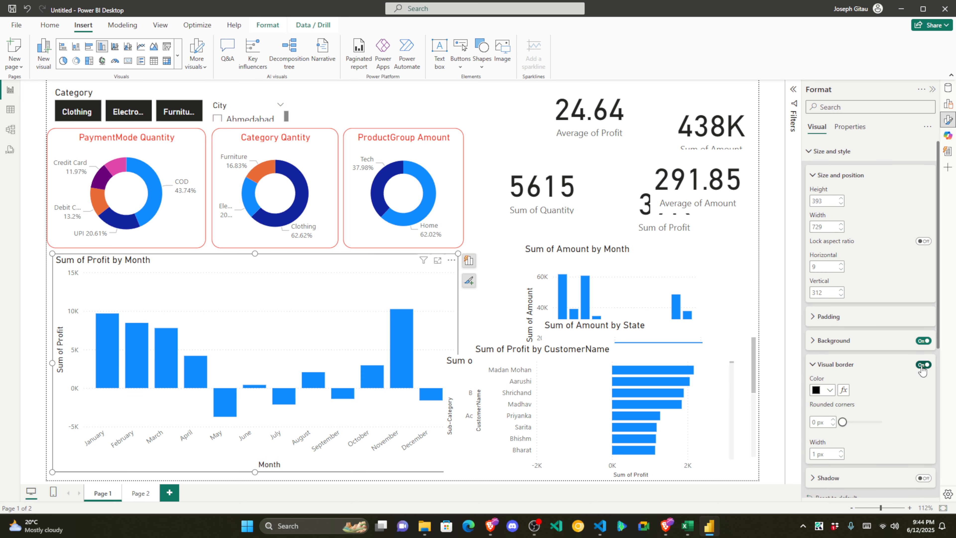
left_click(831, 390)
left_click(759, 348)
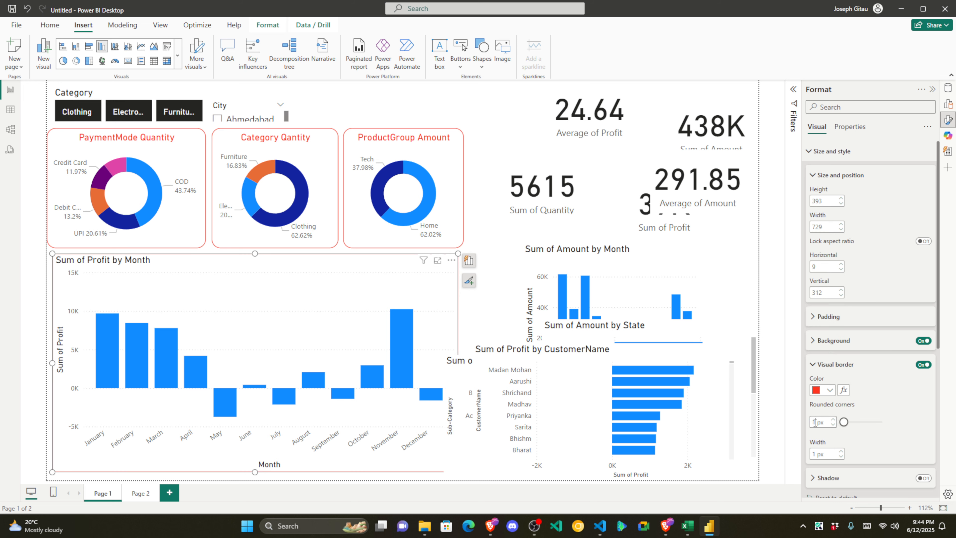
left_click_drag(844, 422, 864, 422)
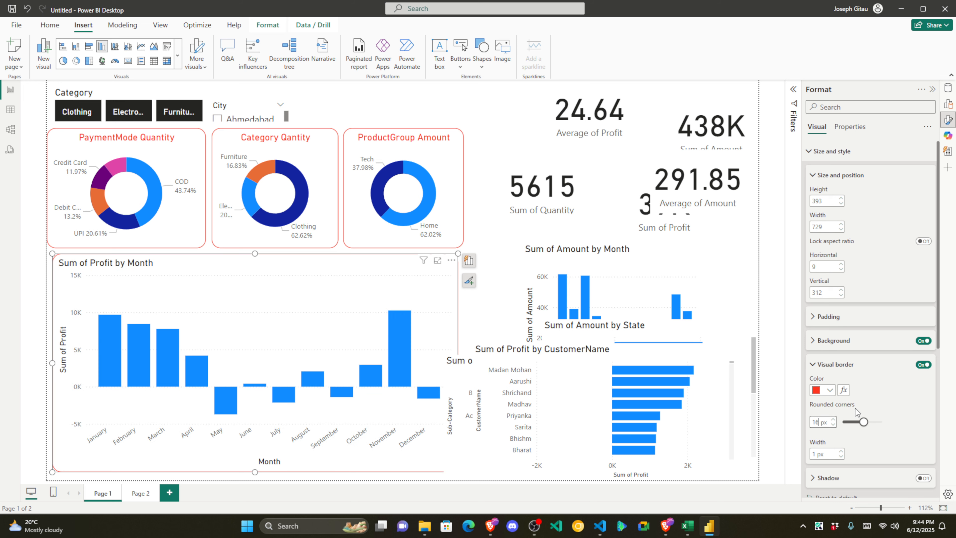
Step: Shift the profit chart slightly left and widen it to 749 to line up with the donuts
left_click(507, 266)
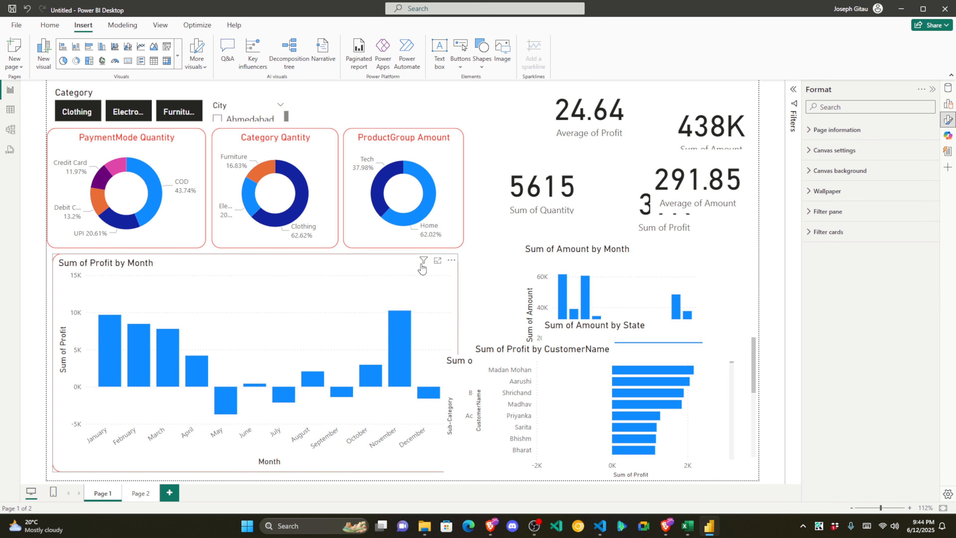
left_click(422, 264)
left_click(498, 268)
left_click_drag(261, 267, 256, 267)
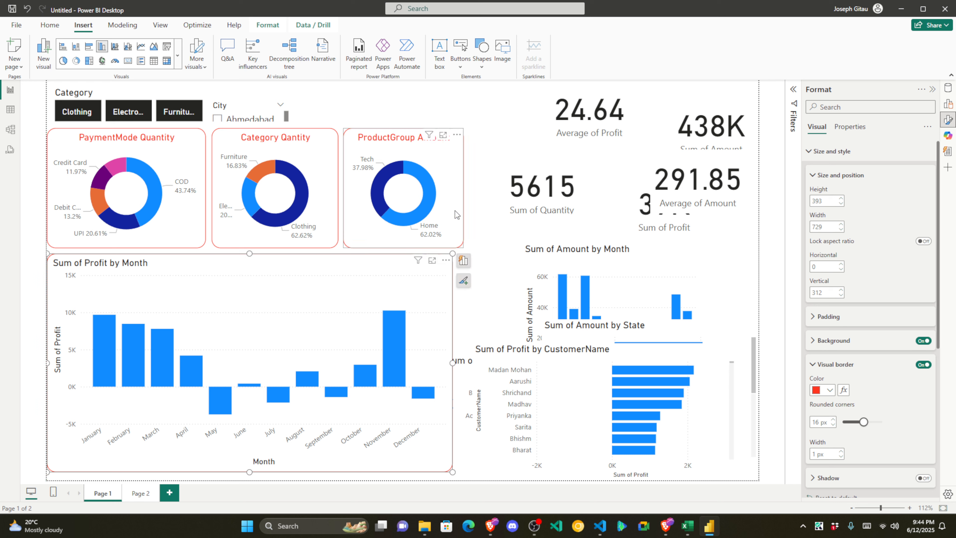
left_click_drag(452, 361, 465, 362)
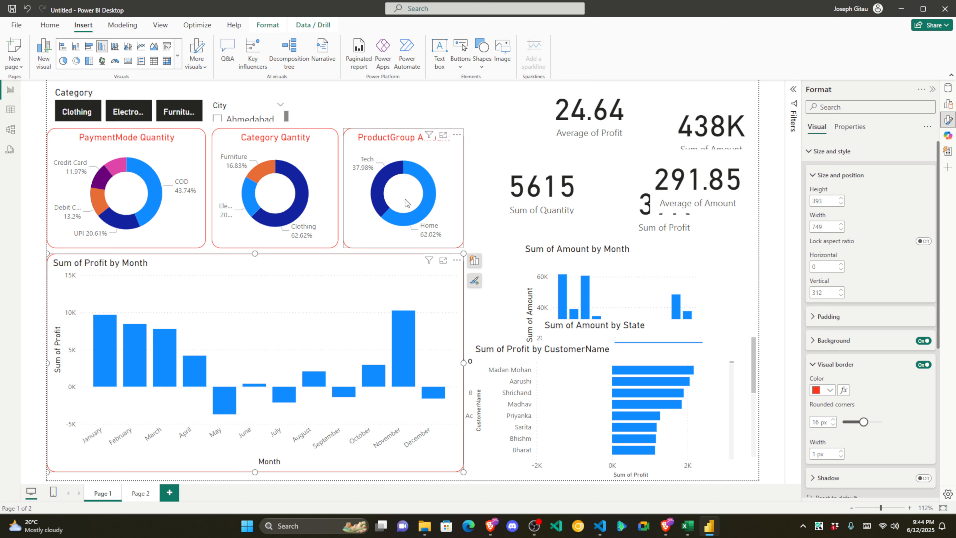
left_click(486, 177)
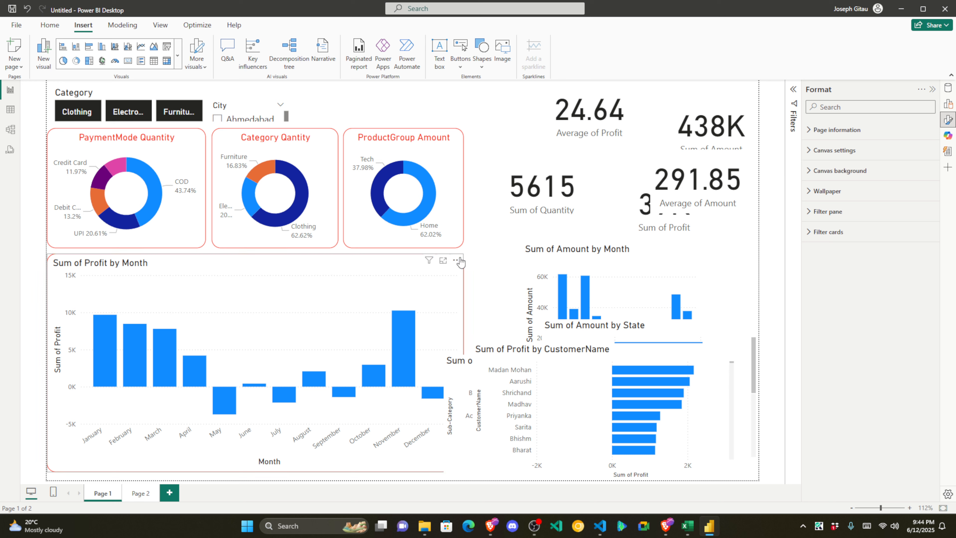
left_click(459, 263)
left_click(368, 265)
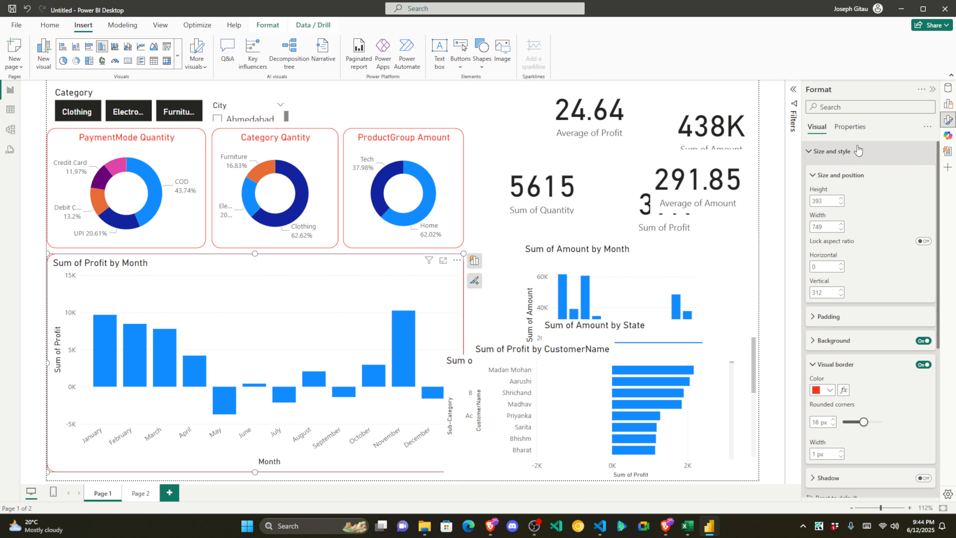
Step: Format the profit-by-month chart title with centred alignment, bold text and red colour
left_click(830, 151)
left_click(820, 172)
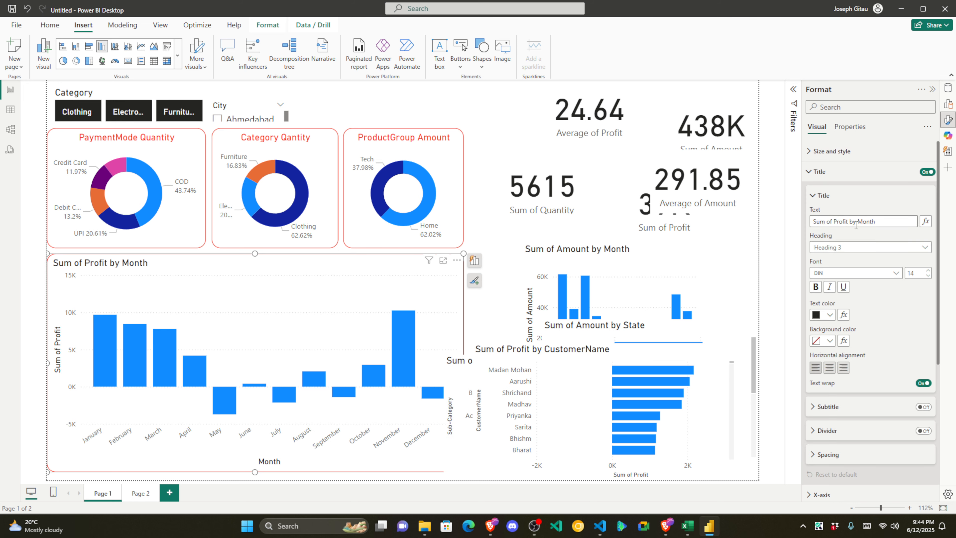
left_click(830, 367)
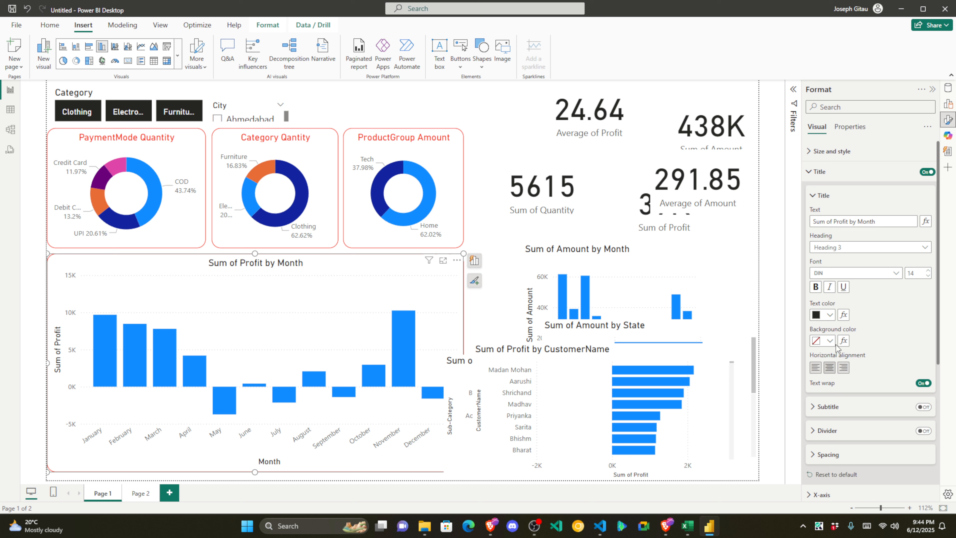
left_click(816, 287)
left_click(831, 316)
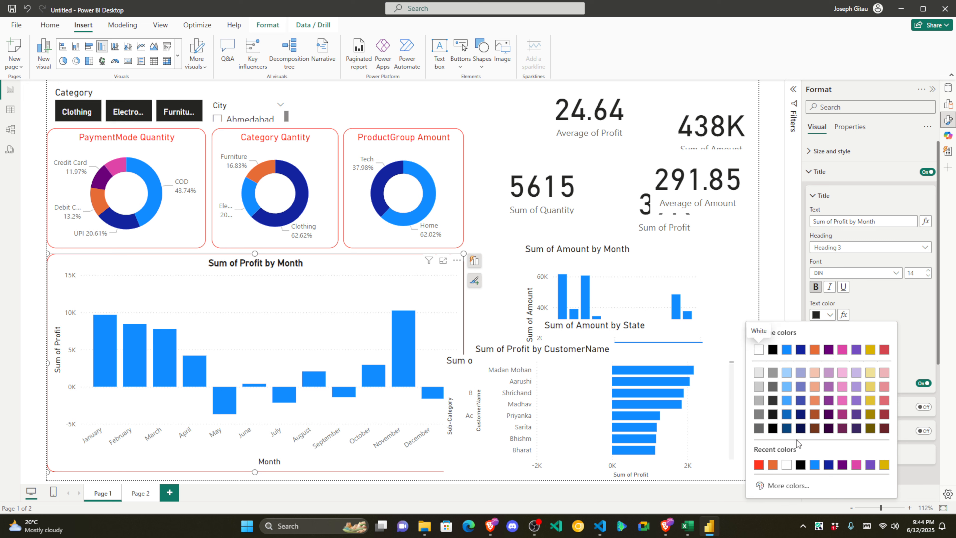
left_click(759, 465)
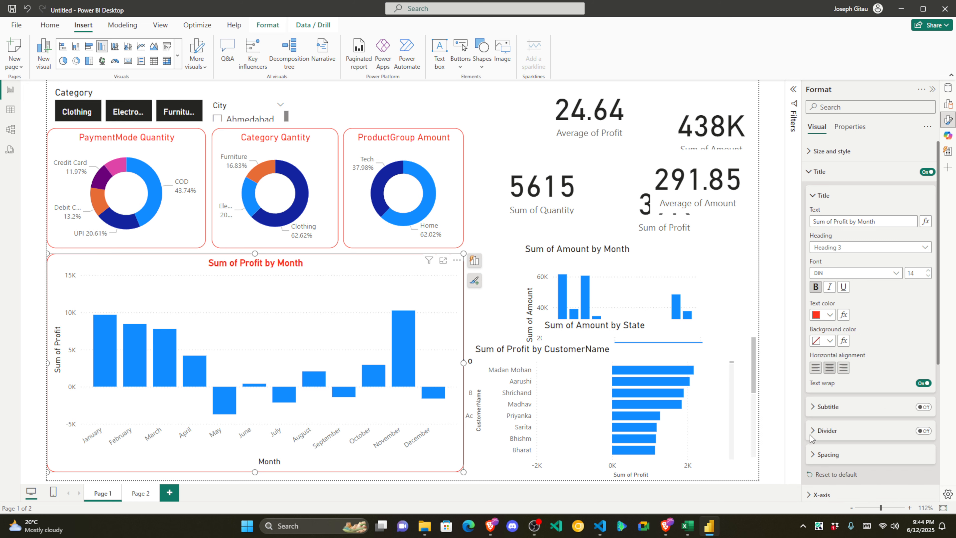
left_click(835, 195)
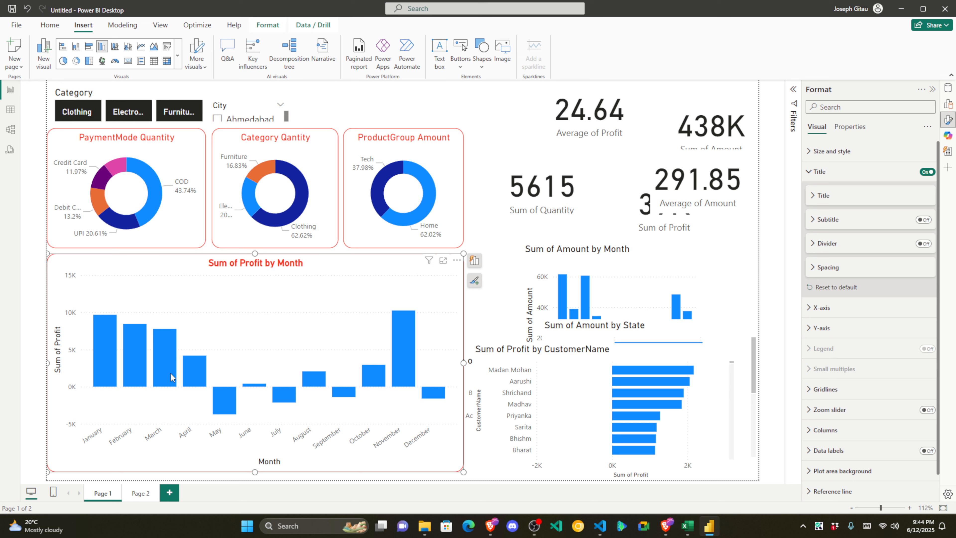
mouse_move(399, 374)
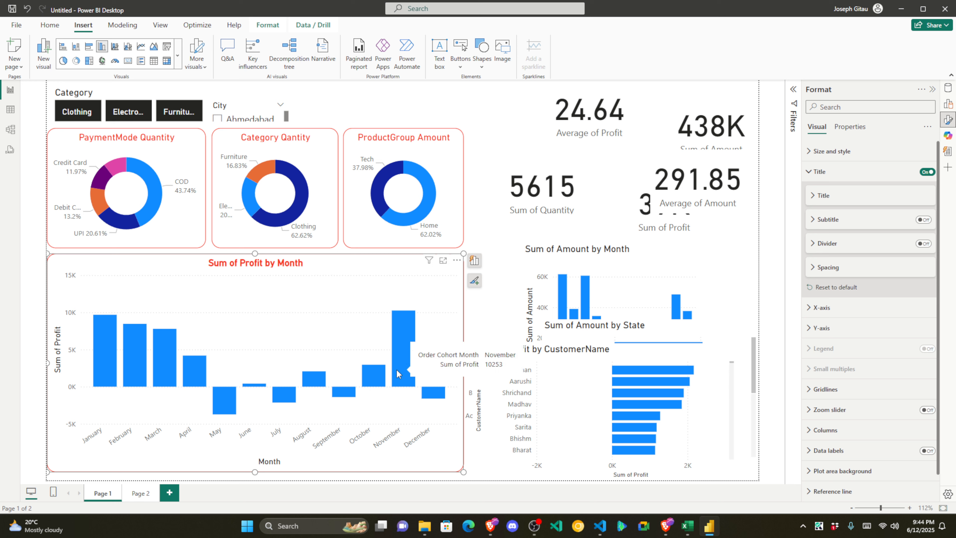
left_click(904, 171)
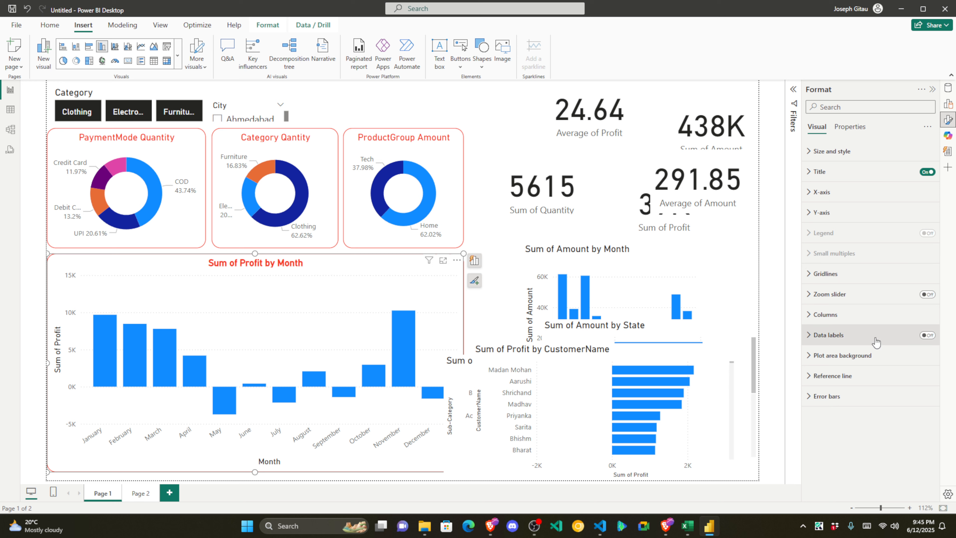
left_click(814, 193)
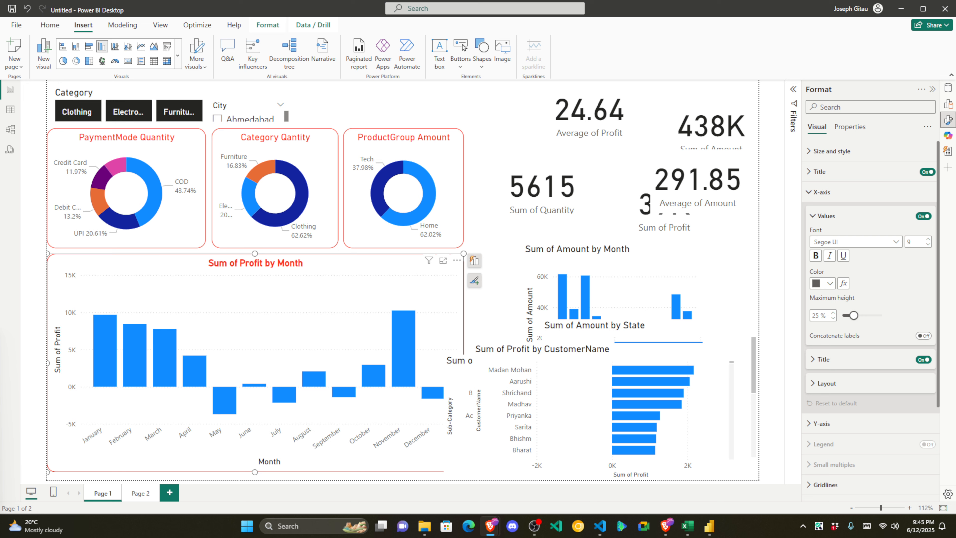
left_click(815, 193)
left_click(820, 153)
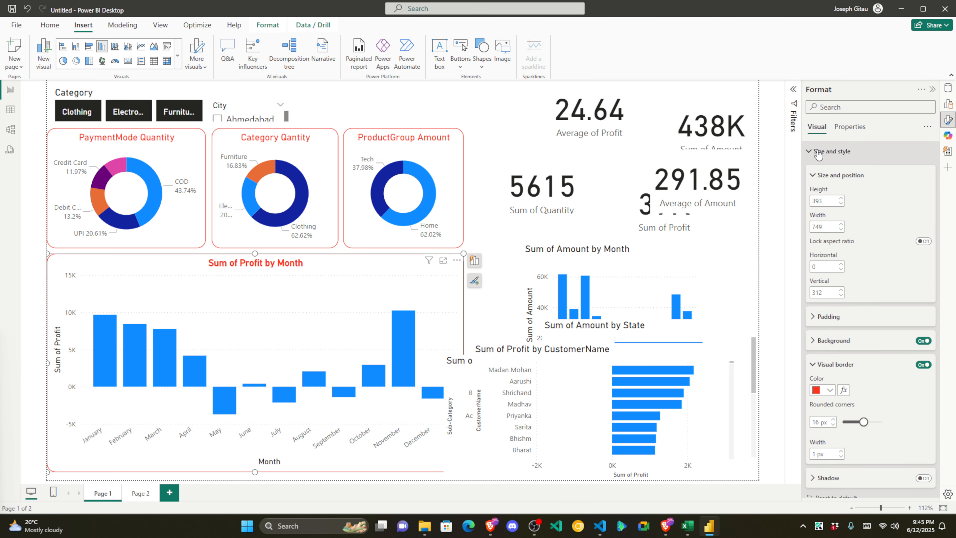
left_click(815, 175)
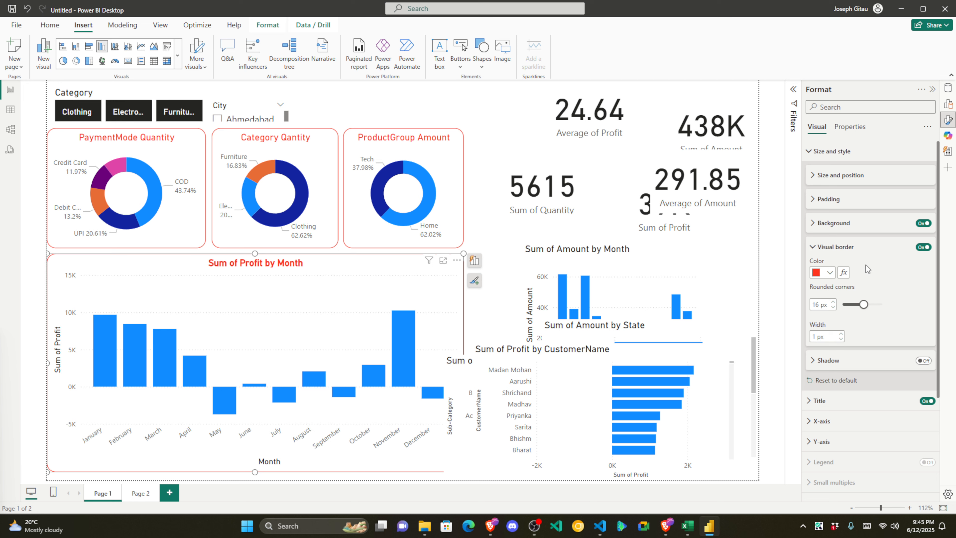
left_click(817, 152)
left_click(848, 127)
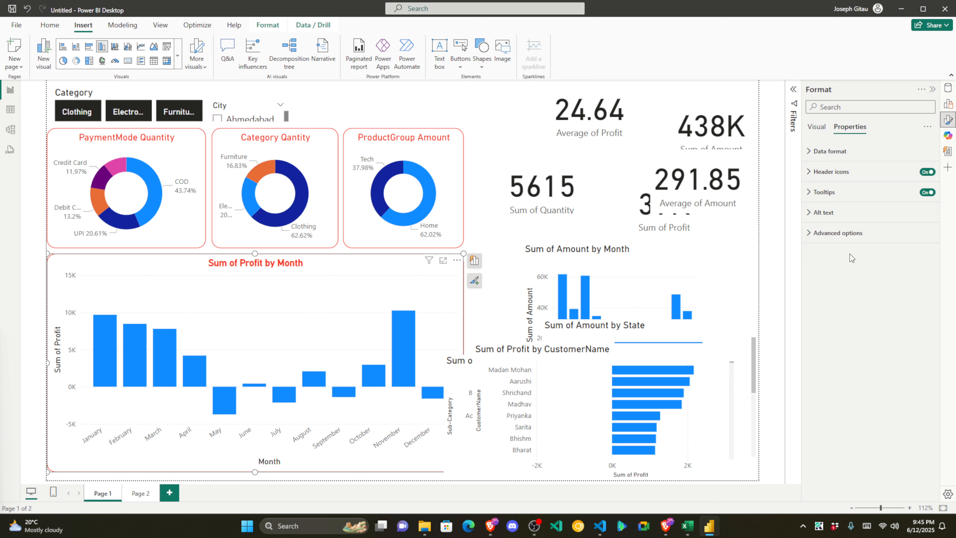
left_click(832, 235)
left_click(818, 128)
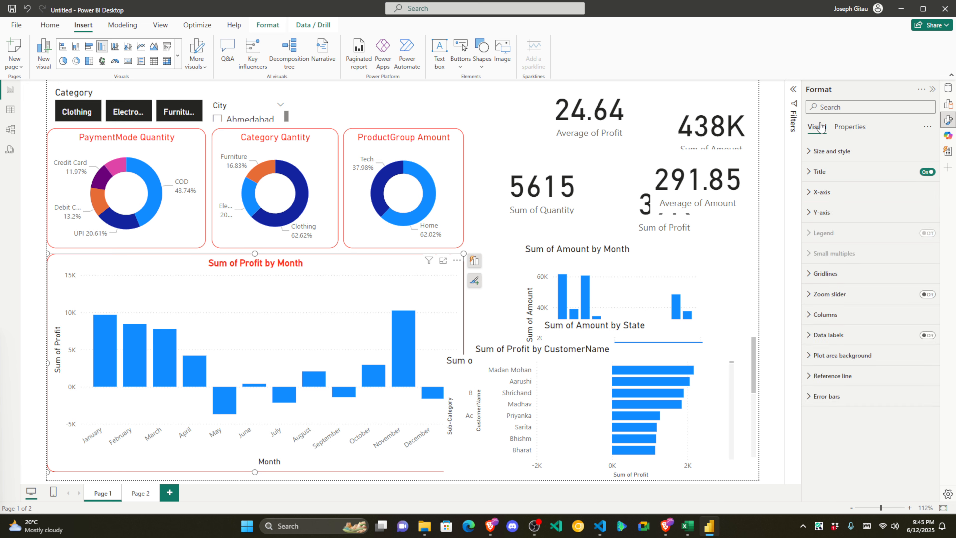
left_click(814, 356)
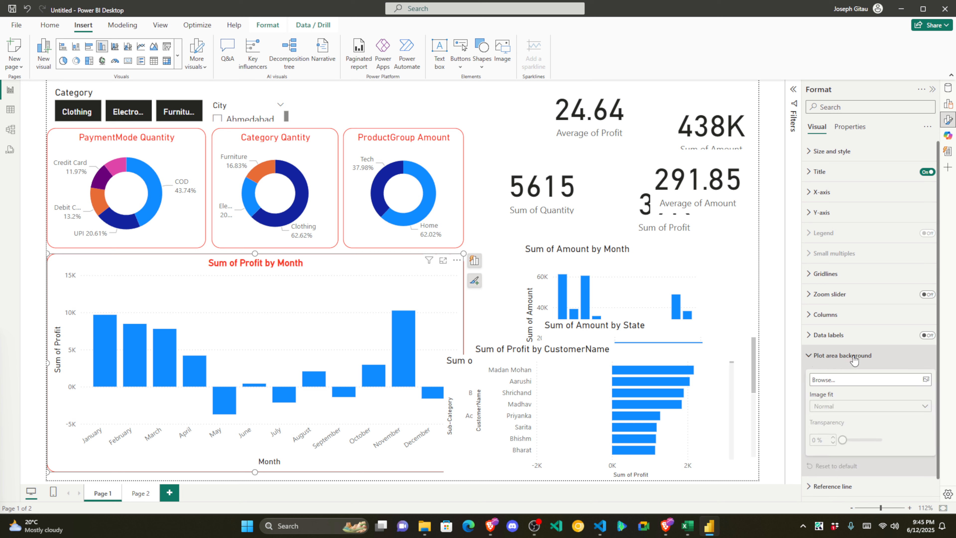
left_click(815, 357)
left_click(864, 341)
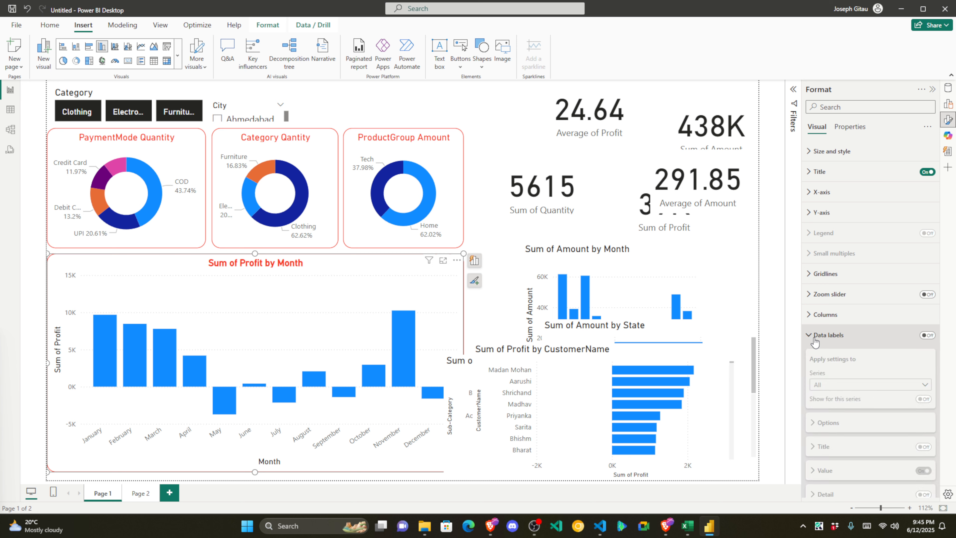
scroll(829, 264, "up", 2)
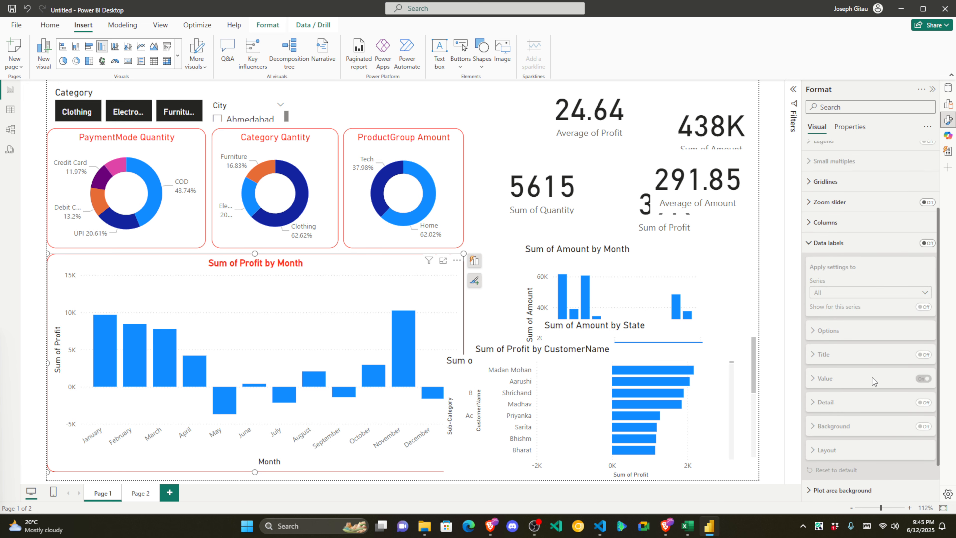
left_click(822, 256)
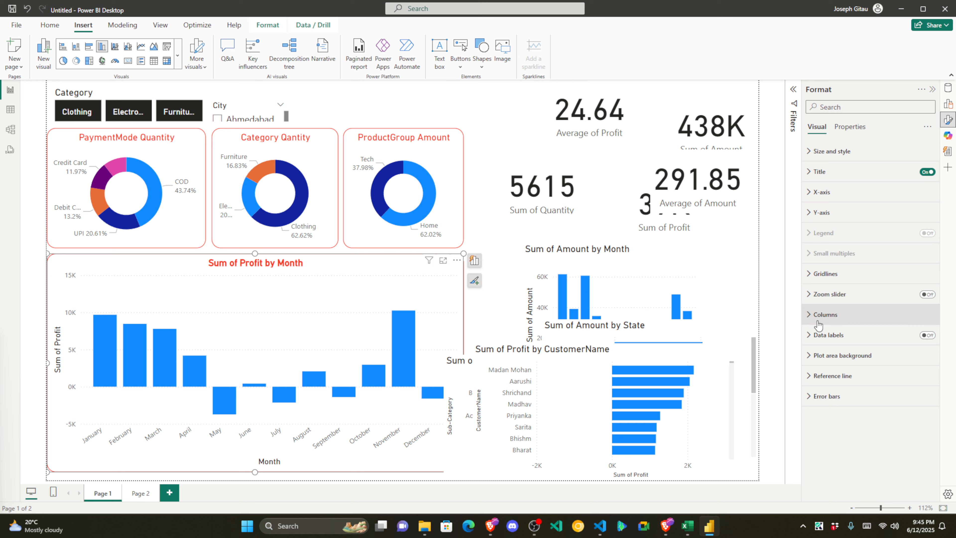
Step: Change the profit-by-month chart's column colour from blue to red
left_click(852, 319)
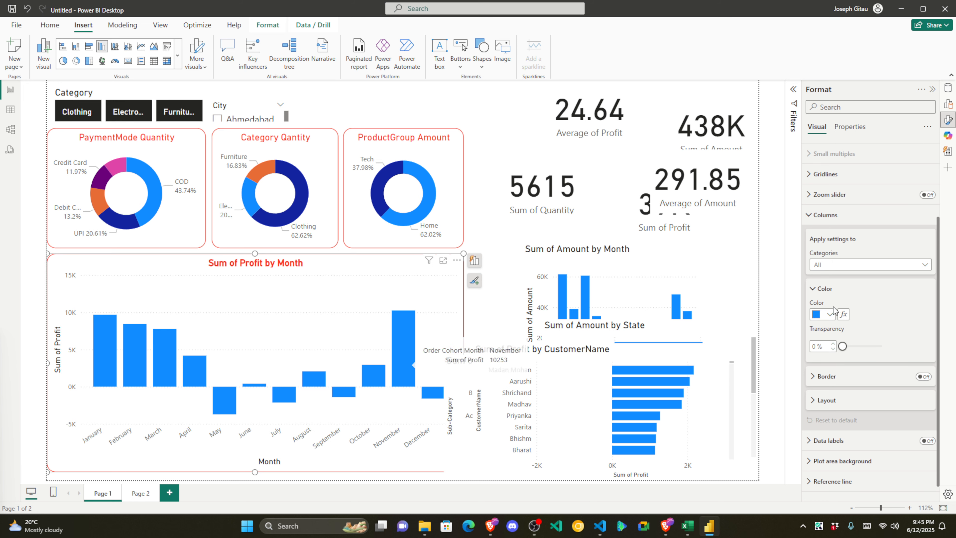
scroll(835, 273, "up", 1)
scroll(835, 273, "up", 1)
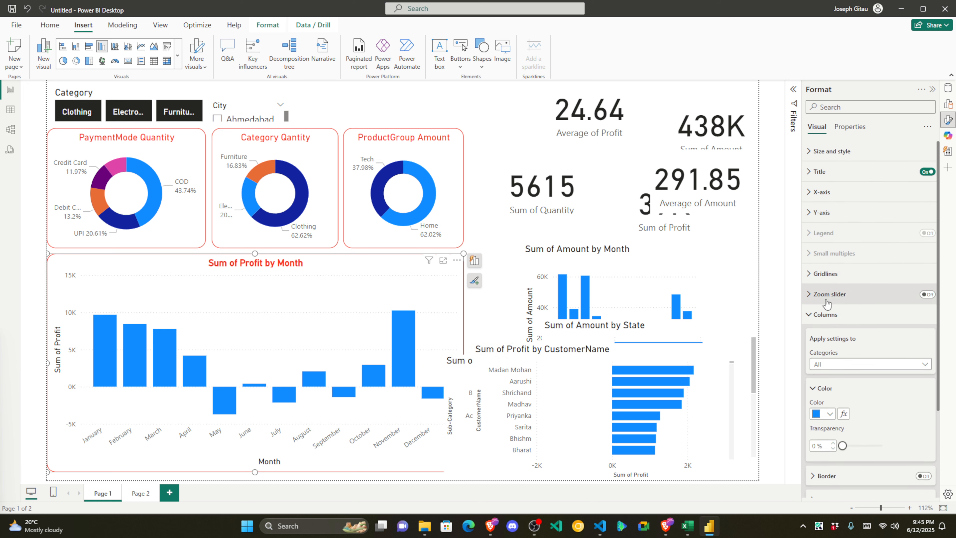
left_click(846, 364)
scroll(857, 384, "down", 2)
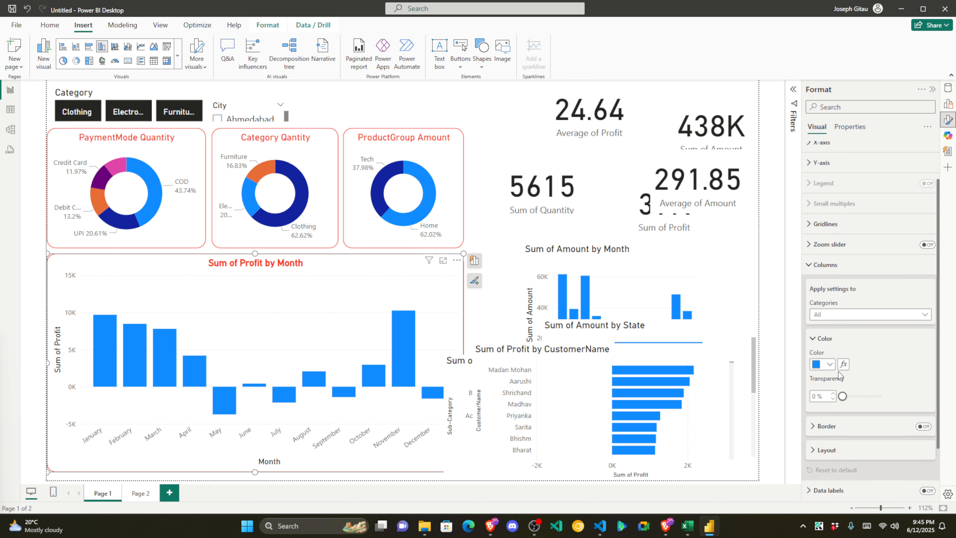
left_click(831, 365)
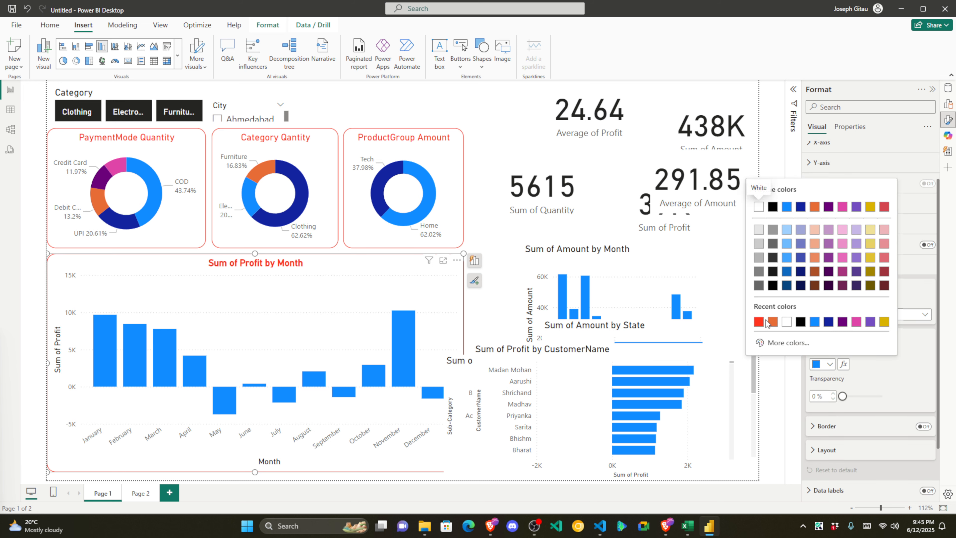
left_click(761, 321)
left_click(867, 348)
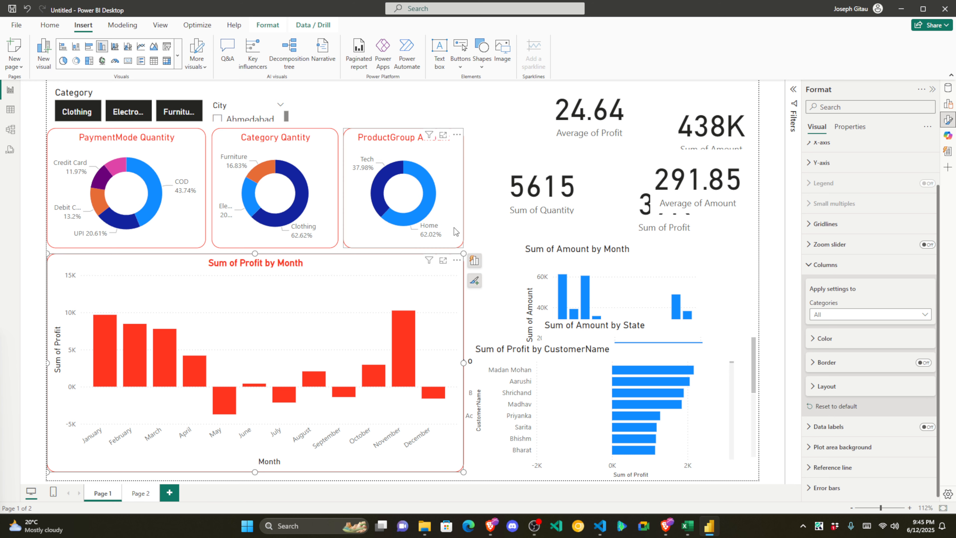
Step: Deselect all visuals and switch to Page 2 of the report
left_click(505, 180)
left_click(482, 133)
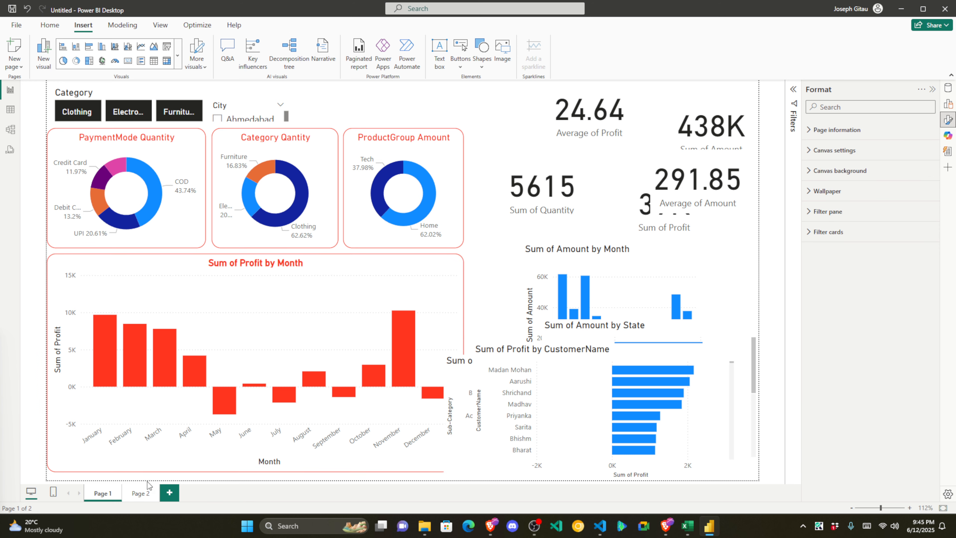
left_click(137, 494)
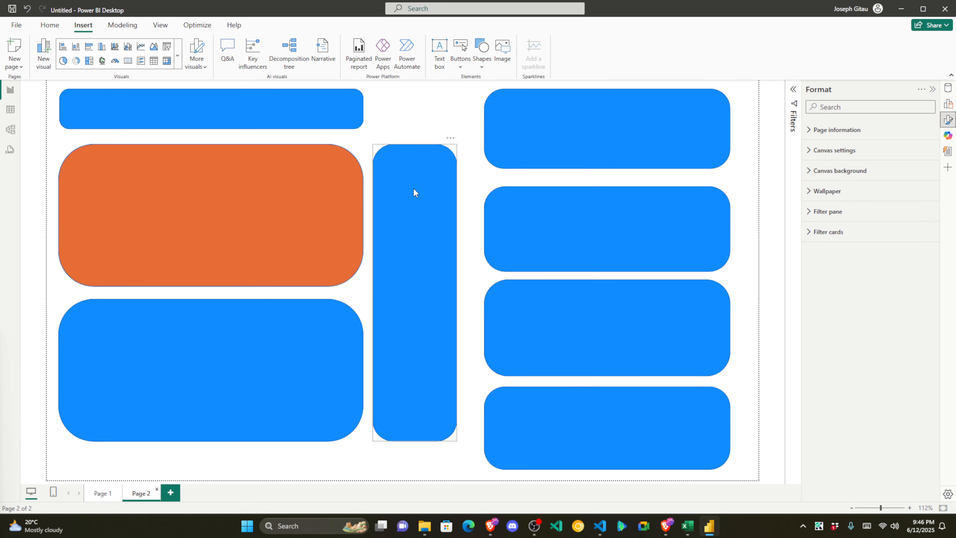
left_click(102, 492)
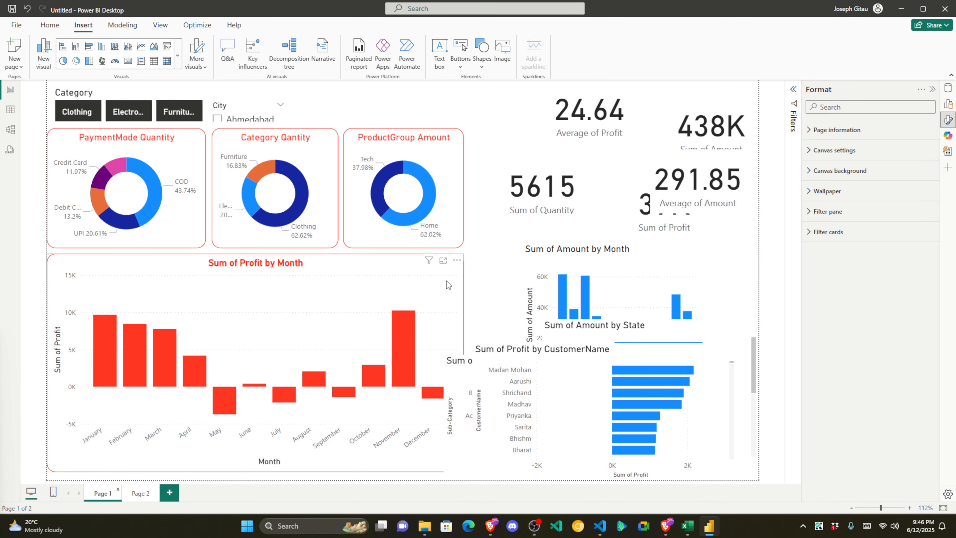
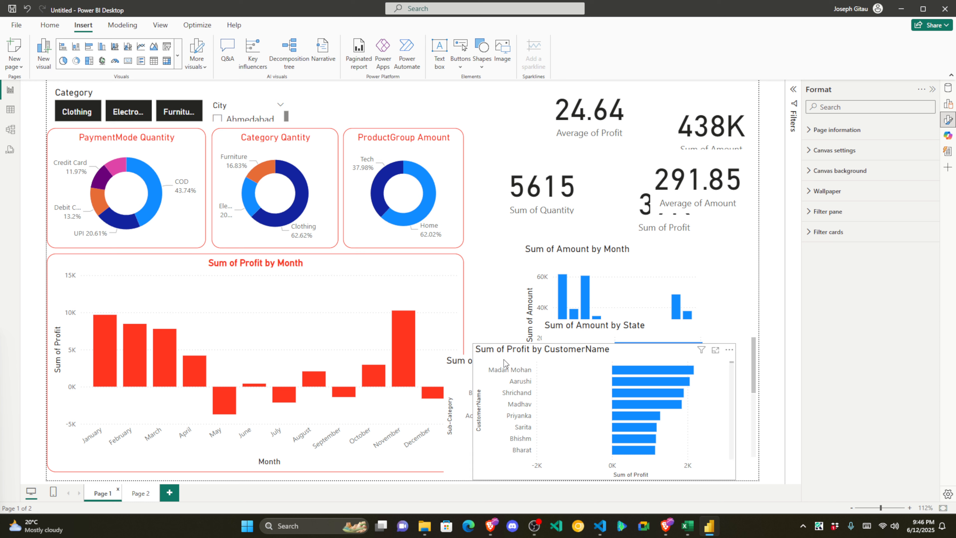
Step: Clear the top of the page by moving the charts, with the CustomerName profit chart at the bottom right
left_click_drag(505, 364, 131, 223)
left_click_drag(467, 349, 134, 336)
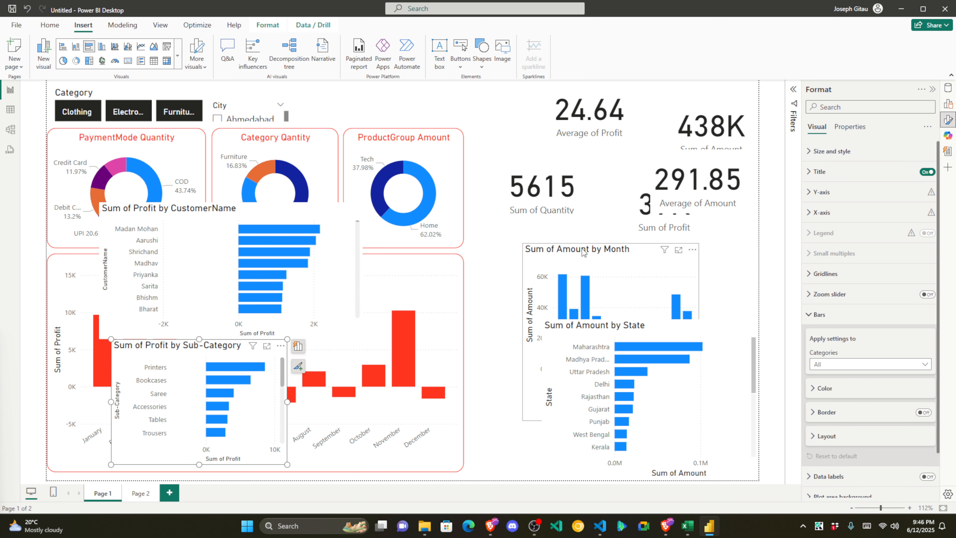
left_click_drag(582, 248, 255, 219)
left_click_drag(596, 332, 613, 343)
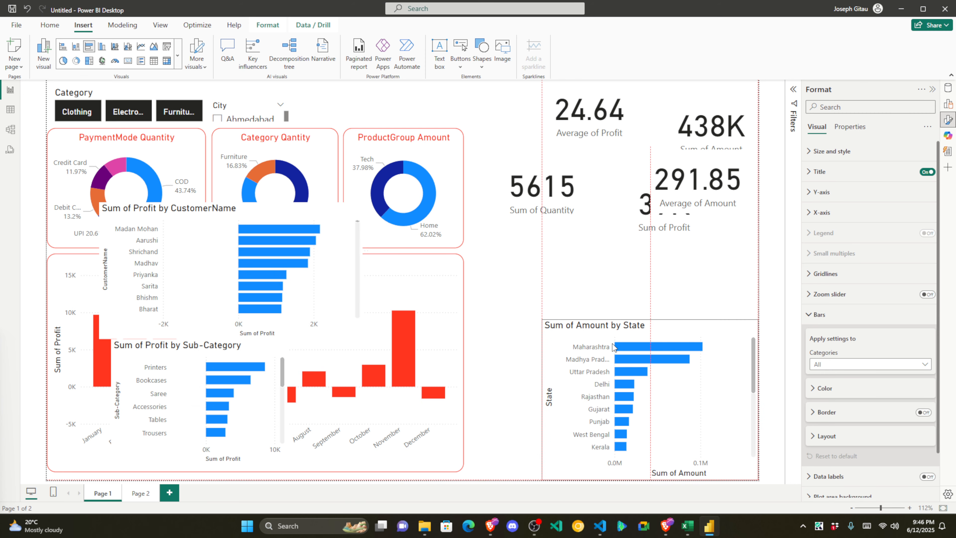
left_click_drag(247, 223, 536, 364)
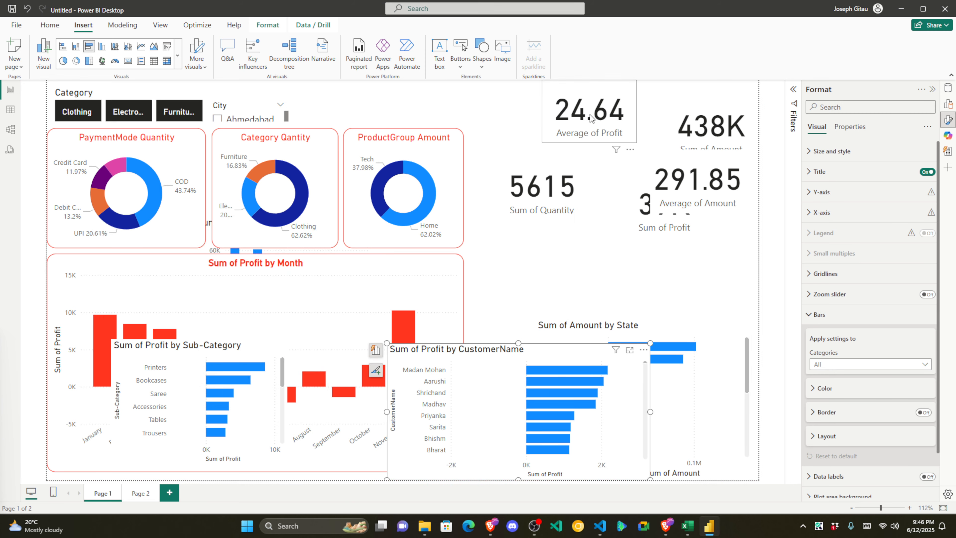
Step: Line up the 24.64, 5615, 438K, 291.85 and 37K cards in a row across the top
left_click_drag(591, 117, 364, 95)
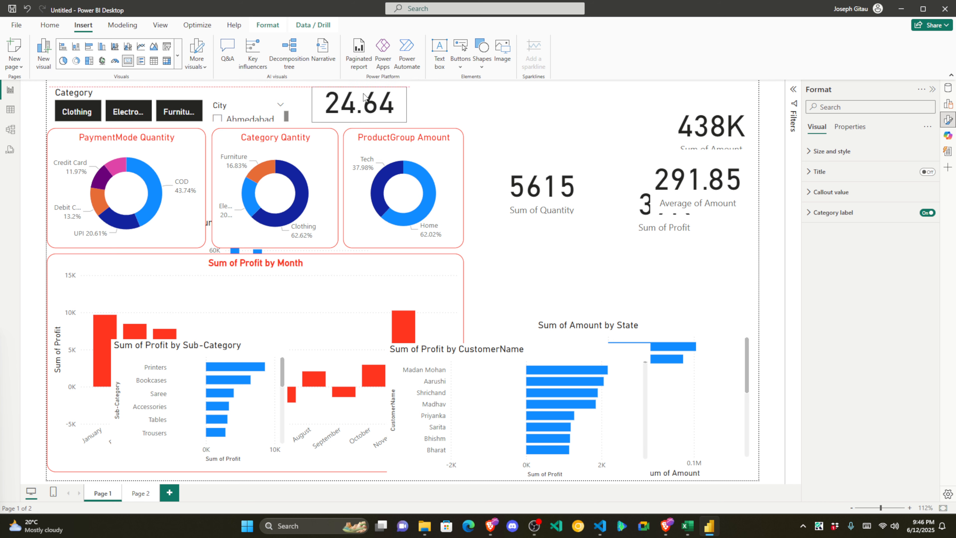
left_click_drag(542, 196, 464, 123)
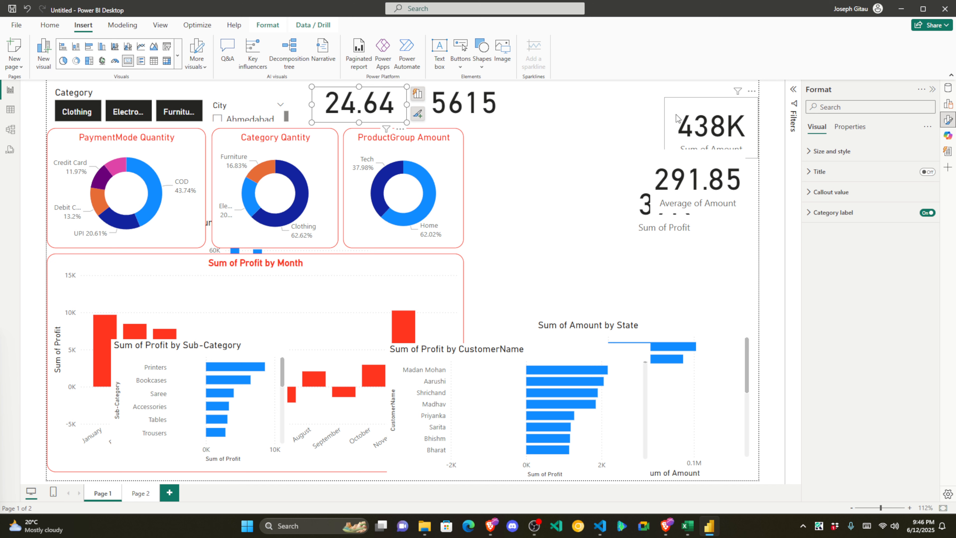
left_click_drag(721, 130, 554, 105)
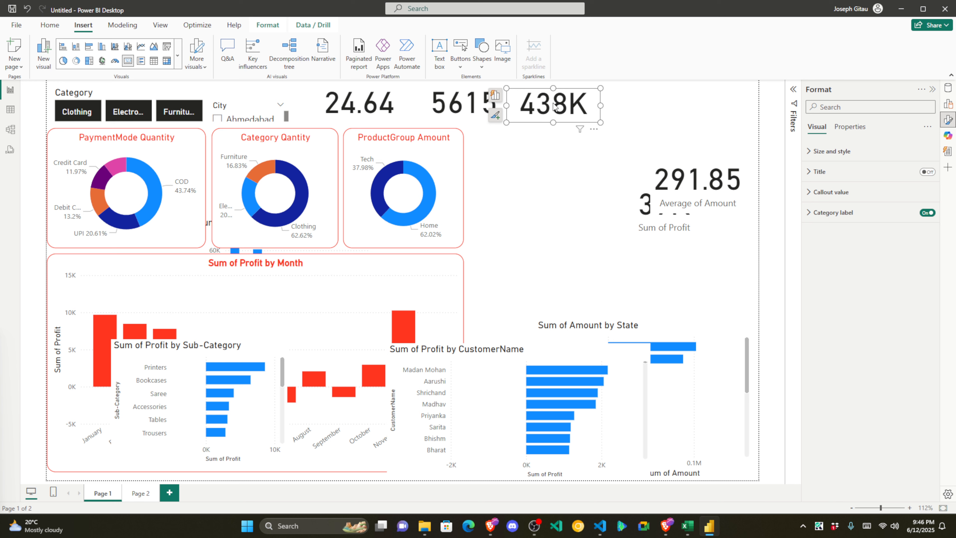
left_click_drag(659, 177, 611, 117)
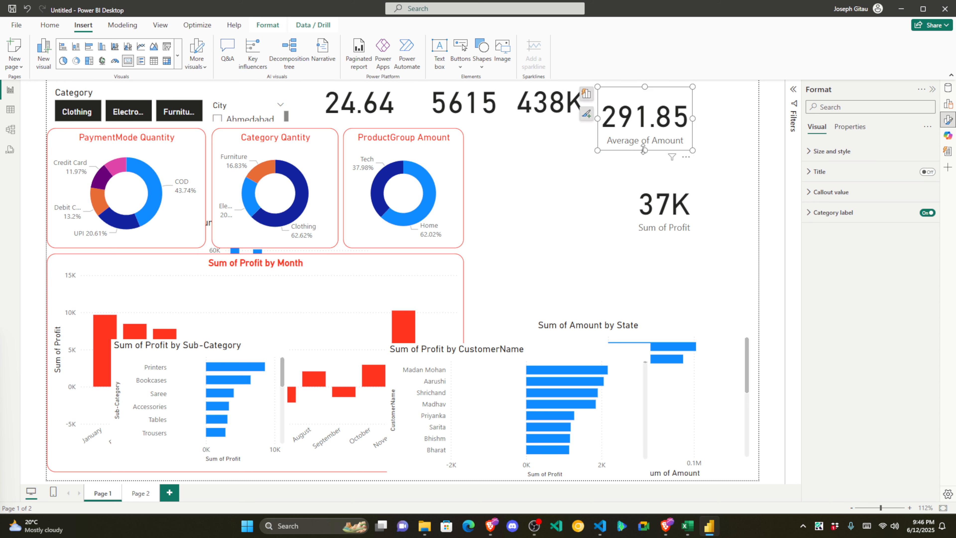
left_click_drag(643, 150, 643, 127)
left_click_drag(676, 212, 729, 114)
left_click(391, 111)
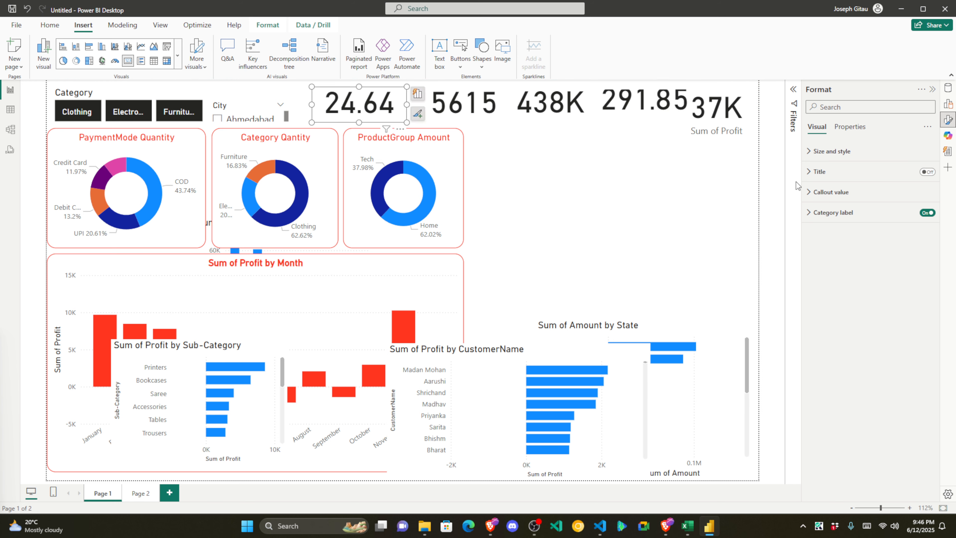
Step: Give the 24.64 card a red border with 16 px rounded corners
left_click(803, 155)
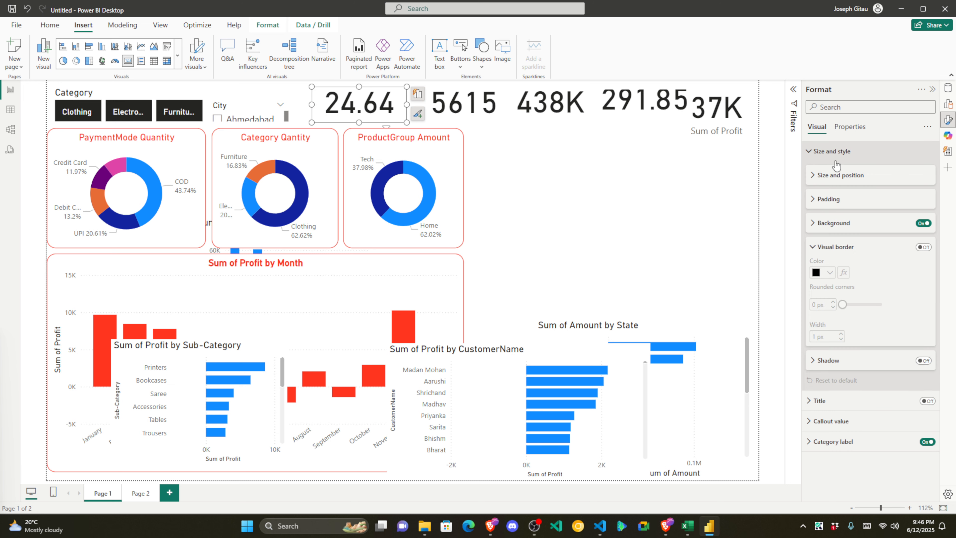
left_click(925, 247)
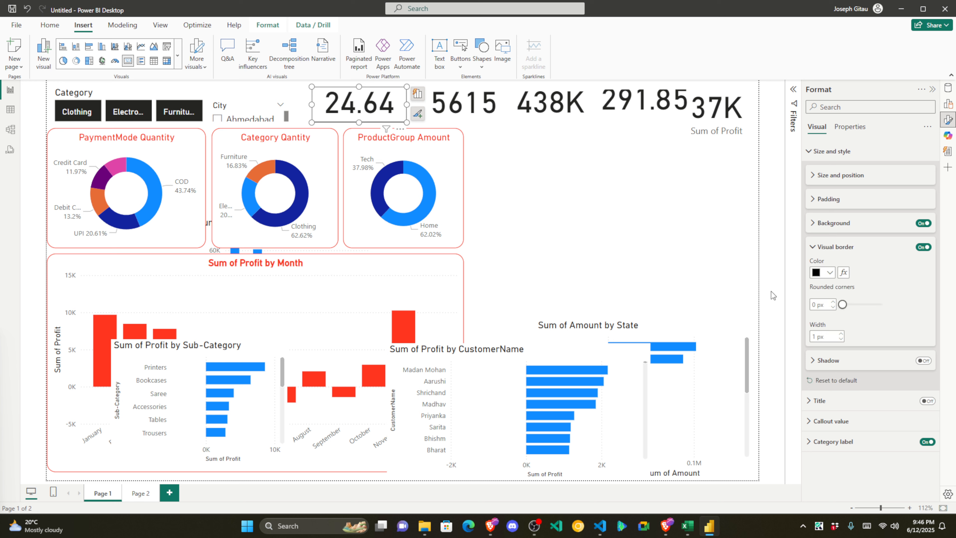
left_click(828, 278)
left_click(762, 427)
type("16")
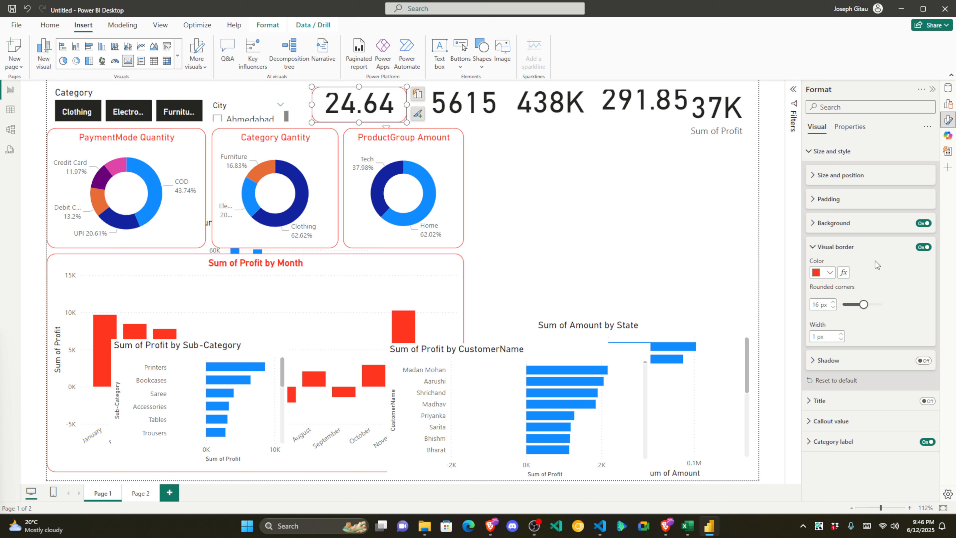
Step: Give the 5615 card a red border with 16 px rounded corners
left_click(489, 110)
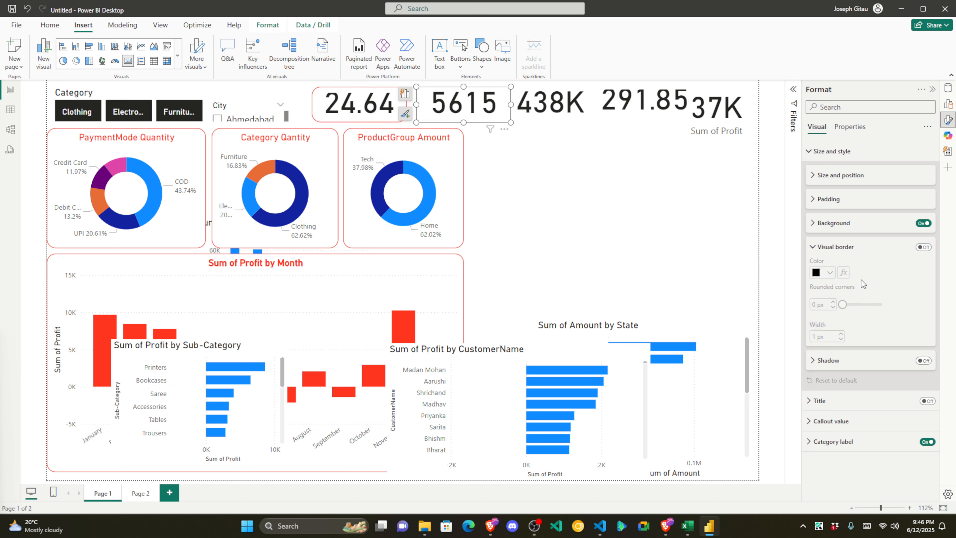
left_click(923, 248)
left_click(830, 273)
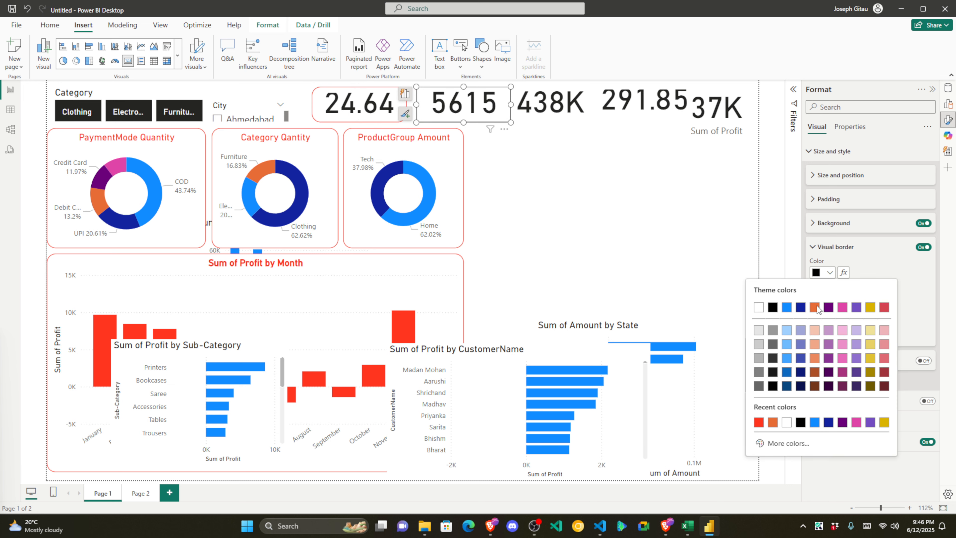
left_click(759, 423)
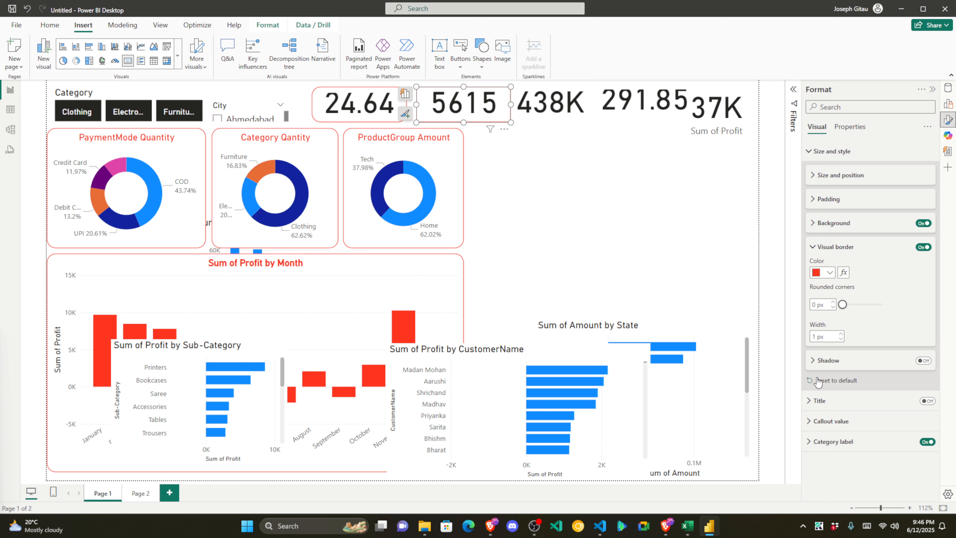
left_click(816, 304)
type("160")
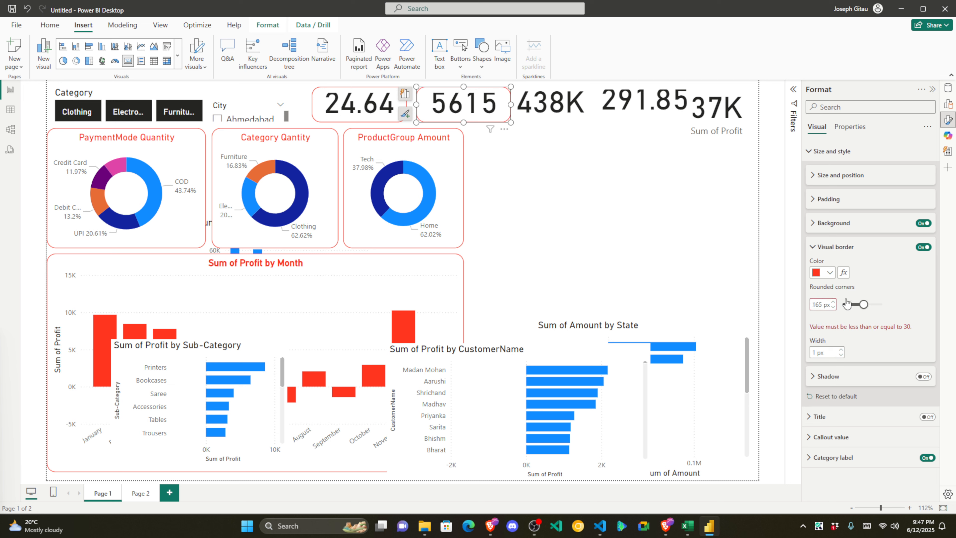
key("BackSpace")
left_click(899, 285)
Step: Give the 438K card a red border with 16 px rounded corners
left_click(570, 110)
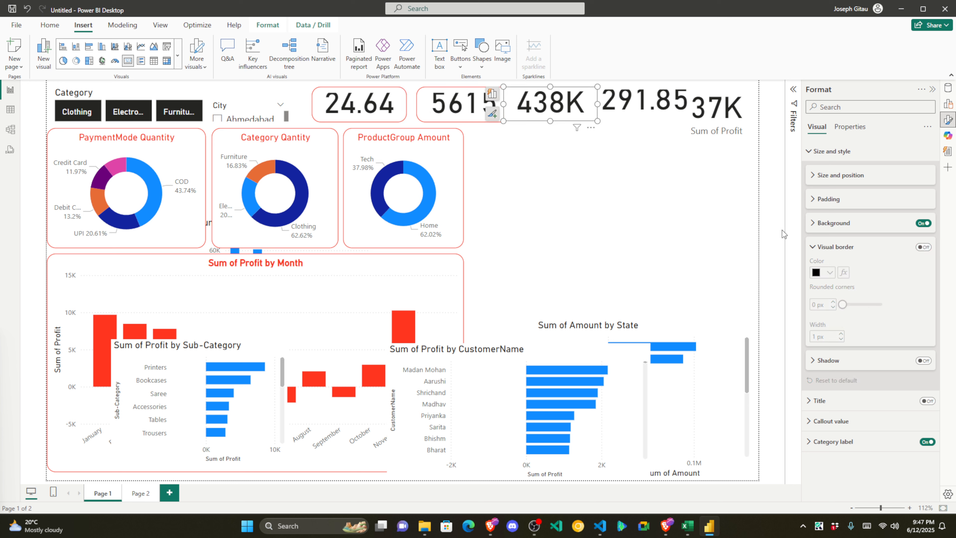
left_click(924, 247)
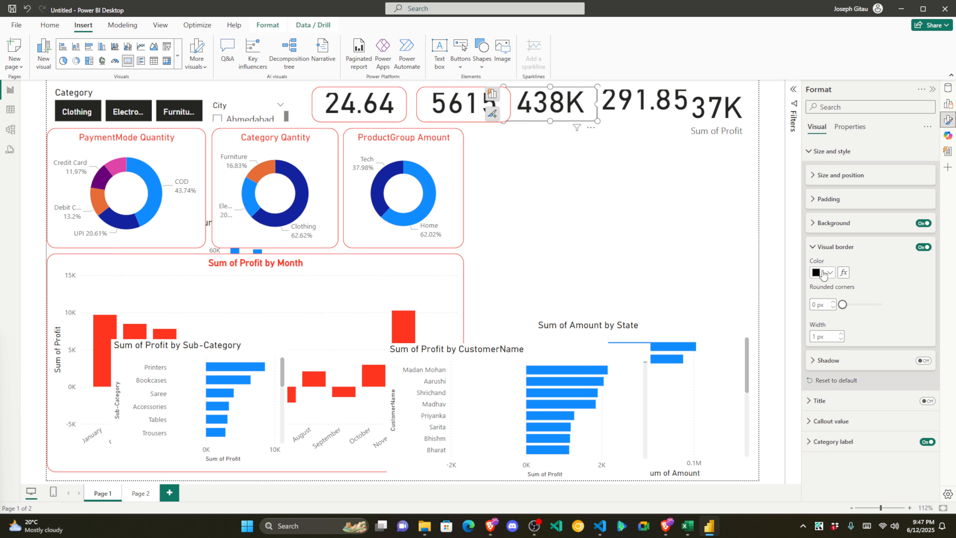
left_click(826, 272)
left_click(759, 423)
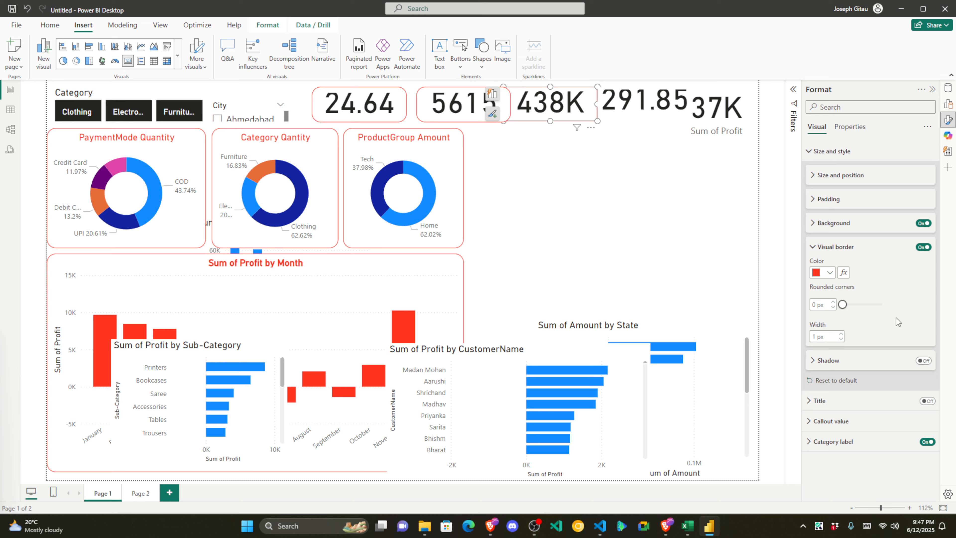
left_click(816, 303)
type("16")
left_click(908, 277)
Step: Give the 291.85 card a red border with 20 px rounded corners
left_click(636, 108)
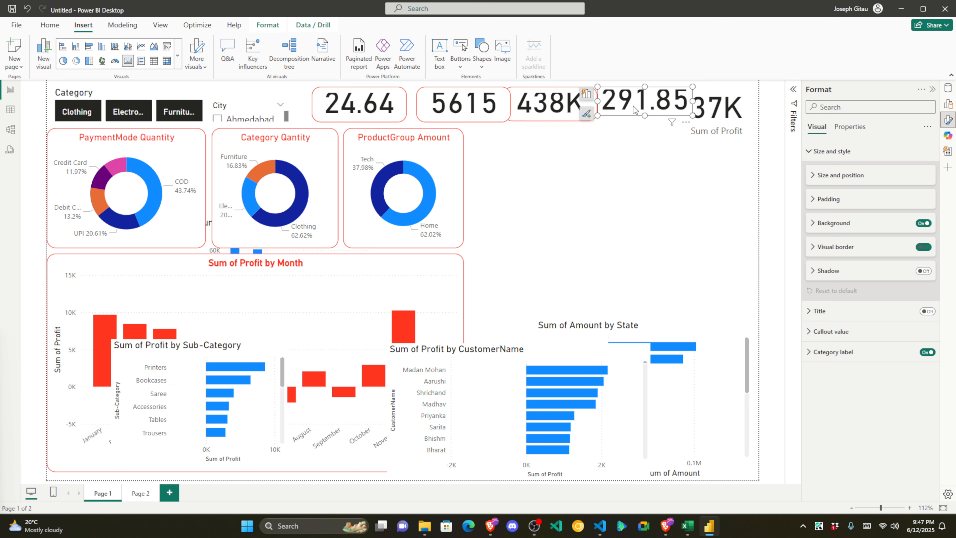
left_click(923, 247)
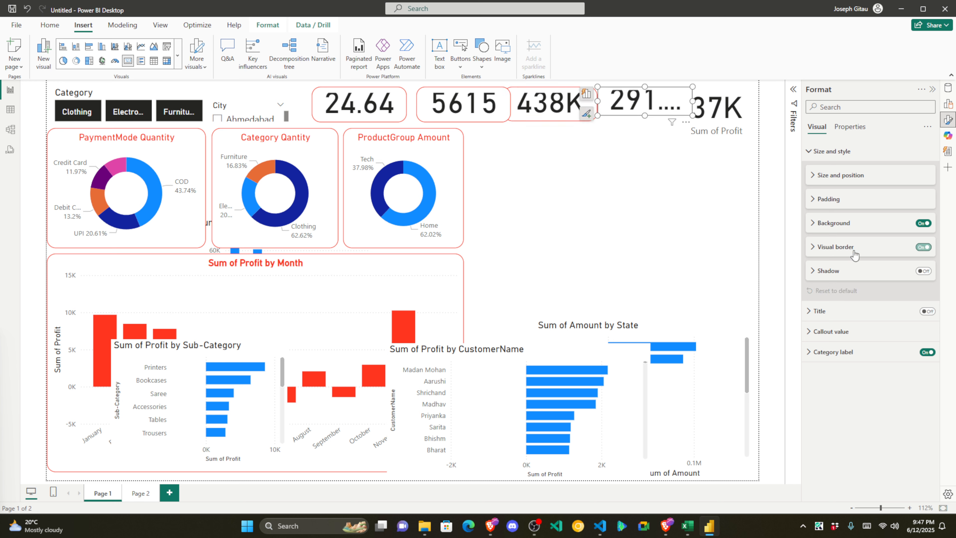
left_click(814, 246)
left_click(828, 272)
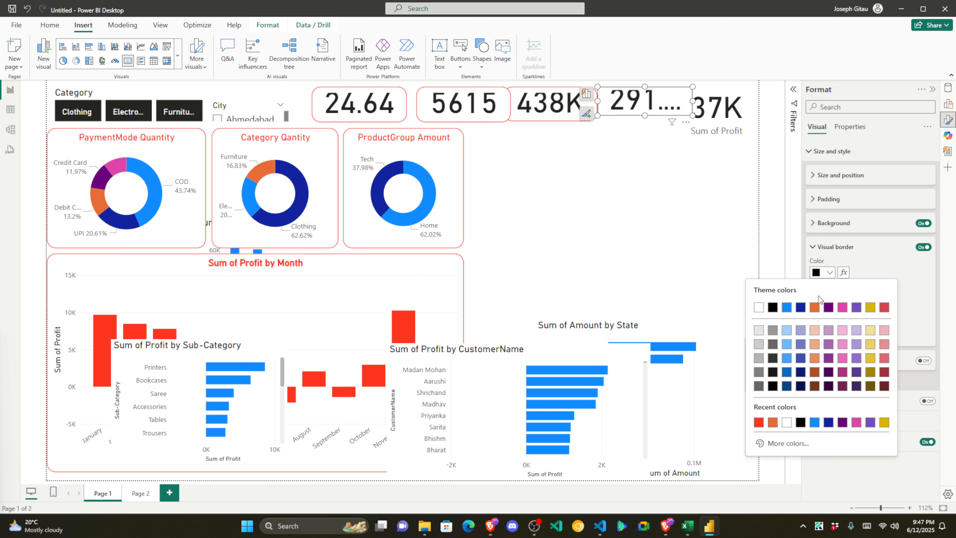
left_click(772, 416)
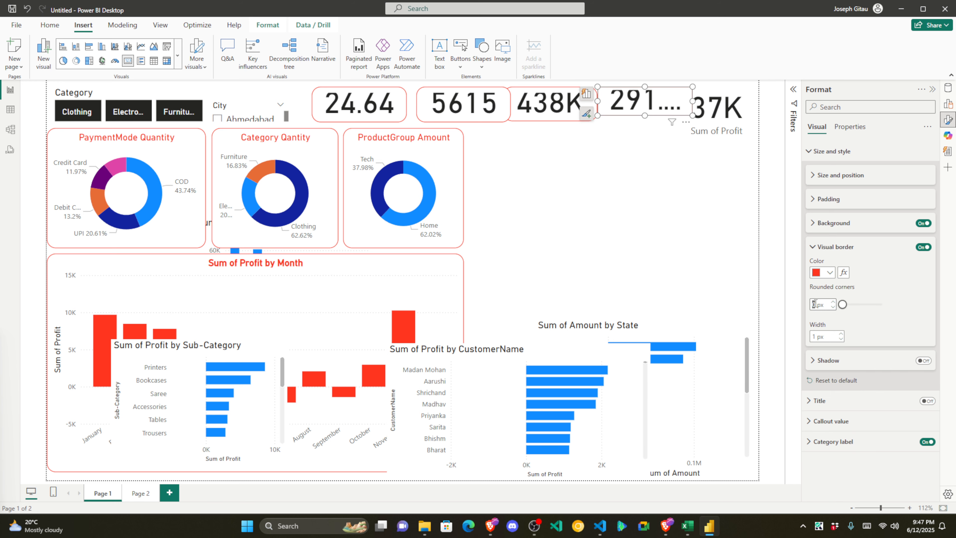
type("20")
left_click(840, 249)
Step: Give the 37K Sum of Profit card a red border with 15 px rounded corners
left_click(721, 116)
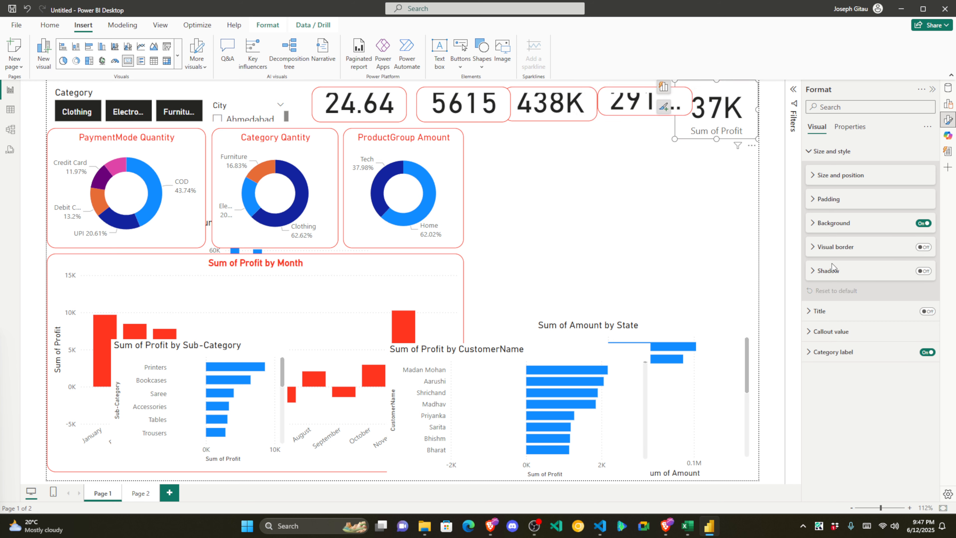
left_click(923, 247)
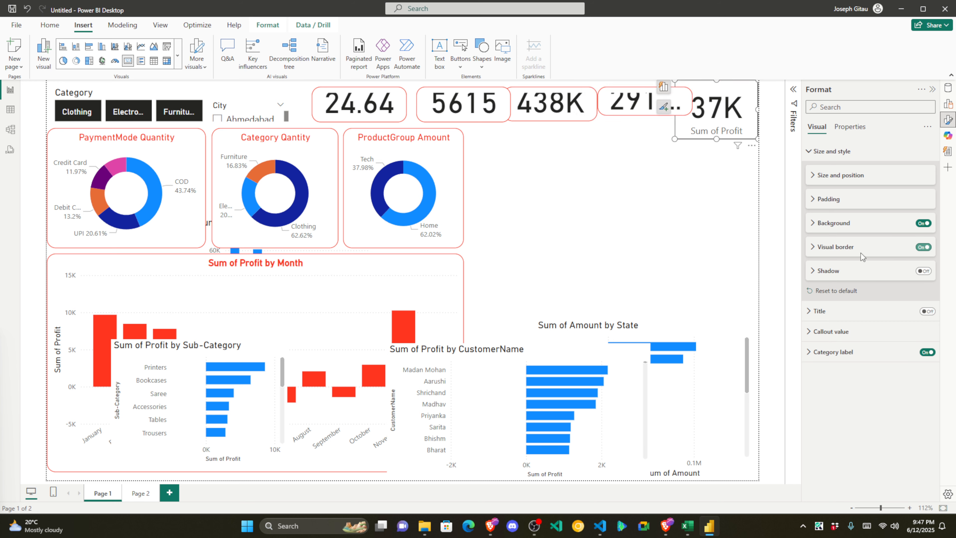
left_click(833, 250)
left_click(820, 274)
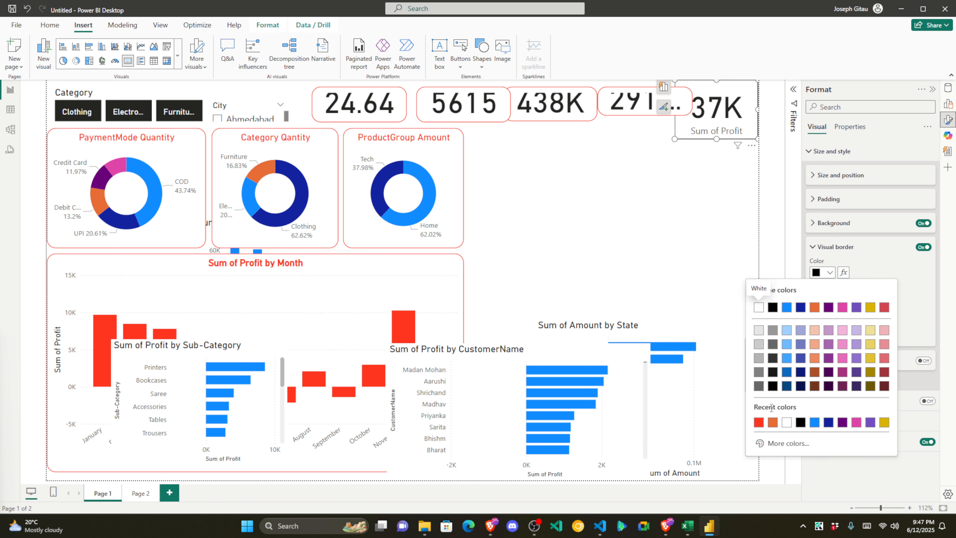
left_click(759, 423)
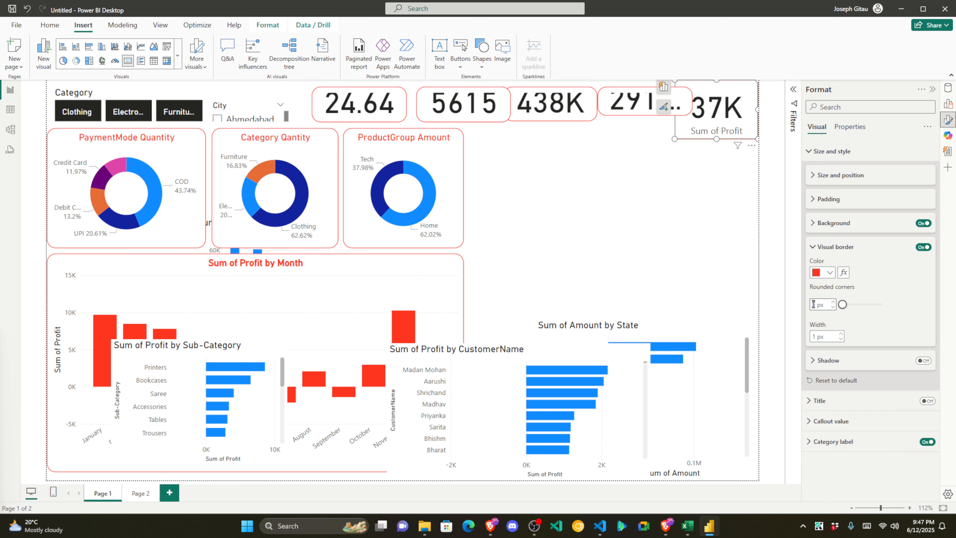
type("15")
left_click(892, 282)
left_click(836, 251)
left_click(648, 210)
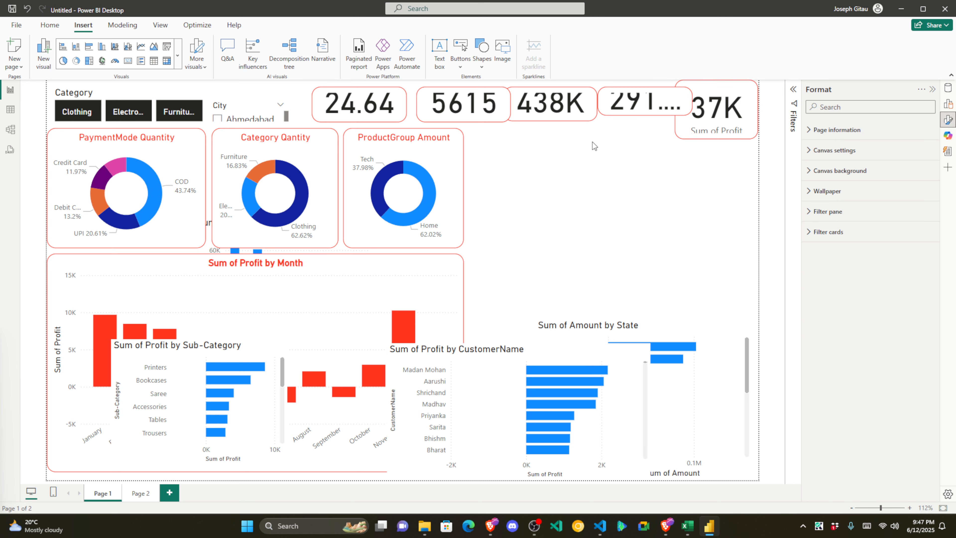
left_click(357, 104)
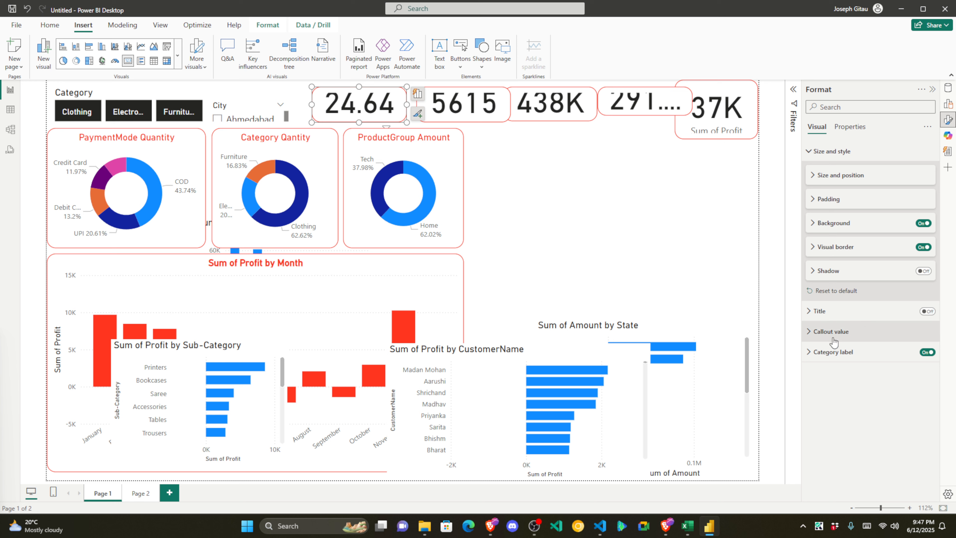
Step: Adjust the 24.64 card's category label font size and make the card taller
left_click(817, 353)
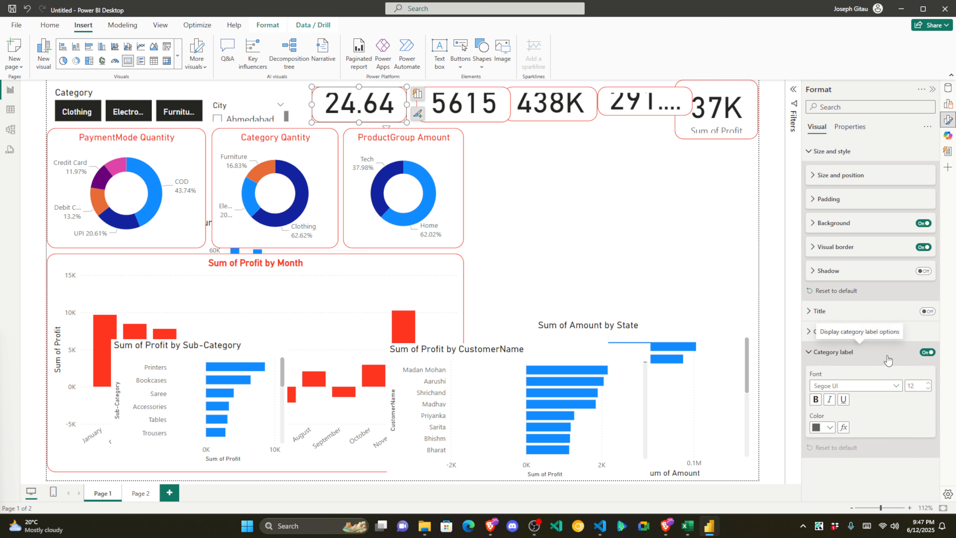
left_click(928, 389)
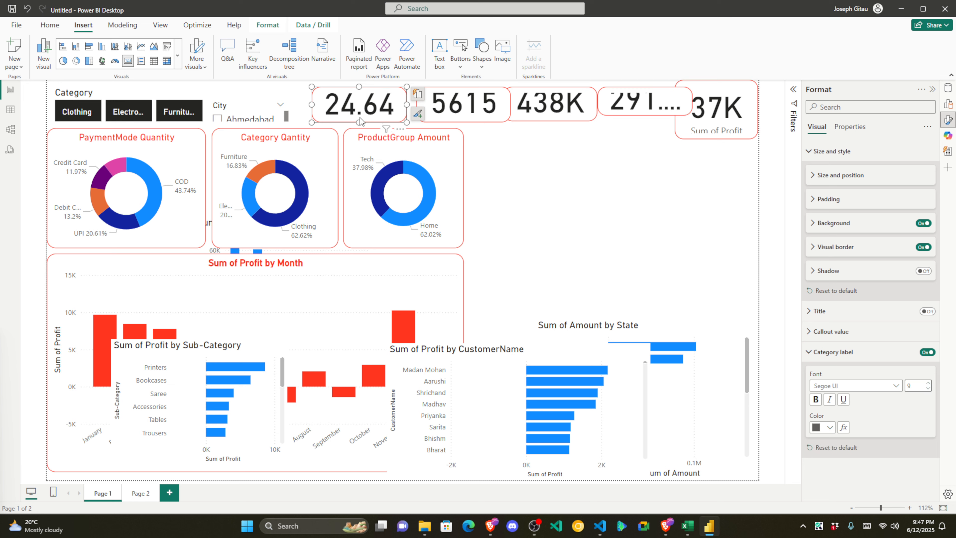
left_click_drag(359, 122, 359, 160)
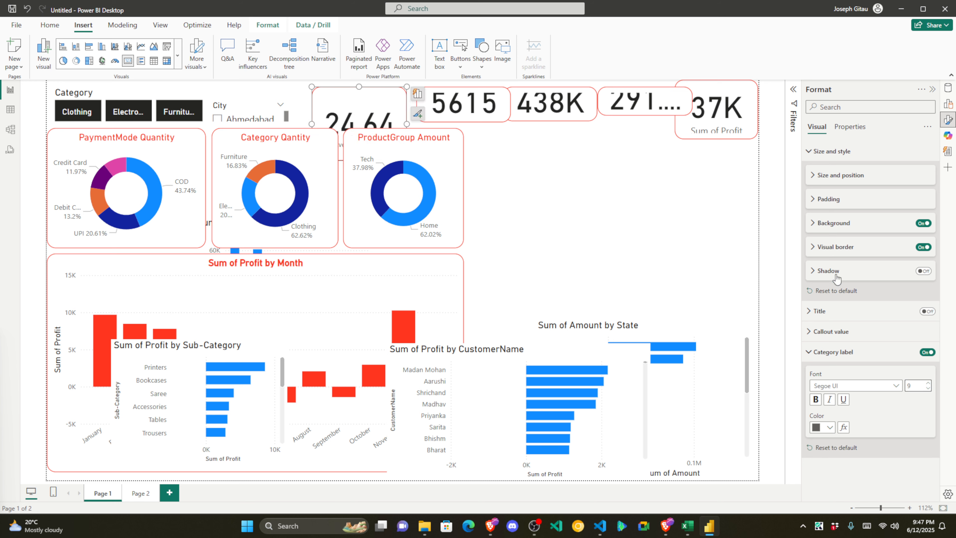
left_click(931, 383)
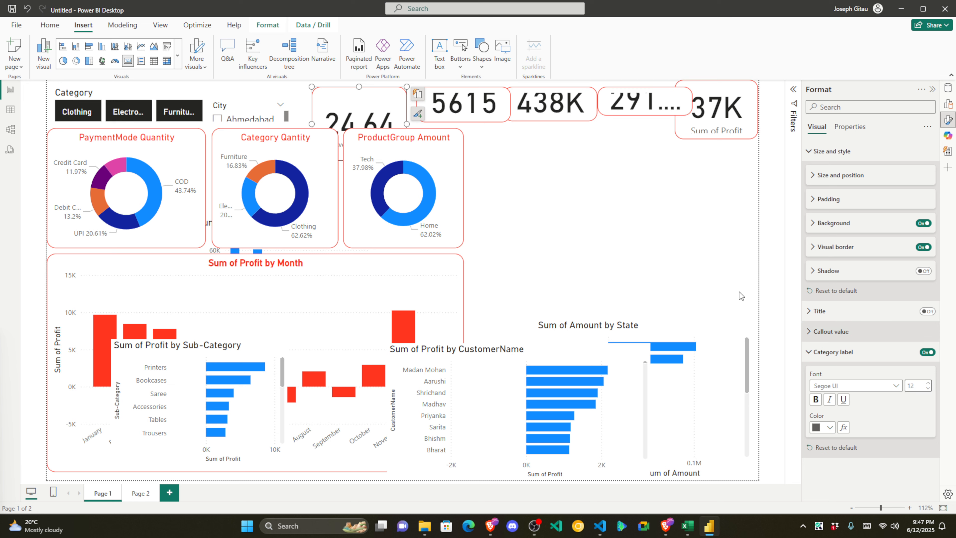
Step: Move the Average of Profit card to the middle right, shorten it, and make its label red
left_click_drag(376, 110, 610, 197)
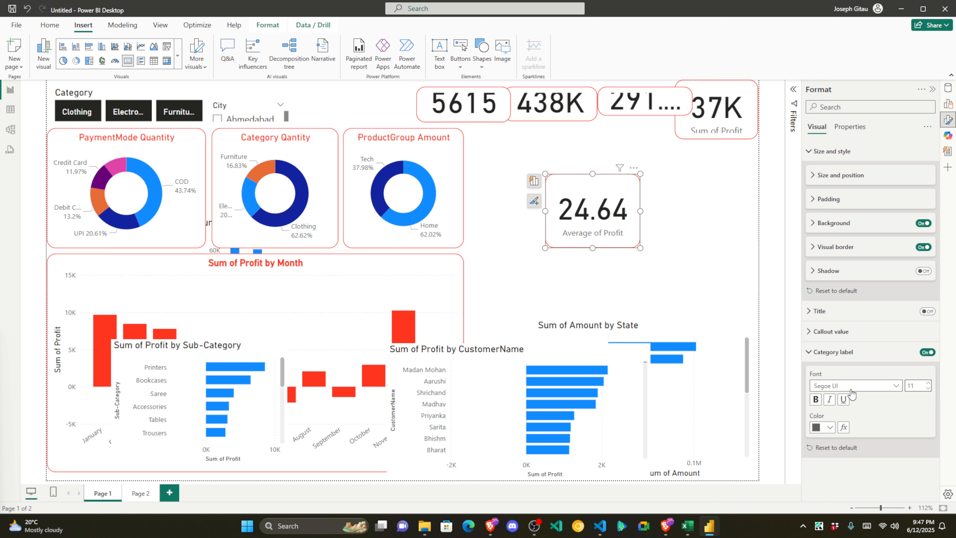
left_click(829, 427)
left_click(760, 384)
left_click_drag(593, 247, 591, 238)
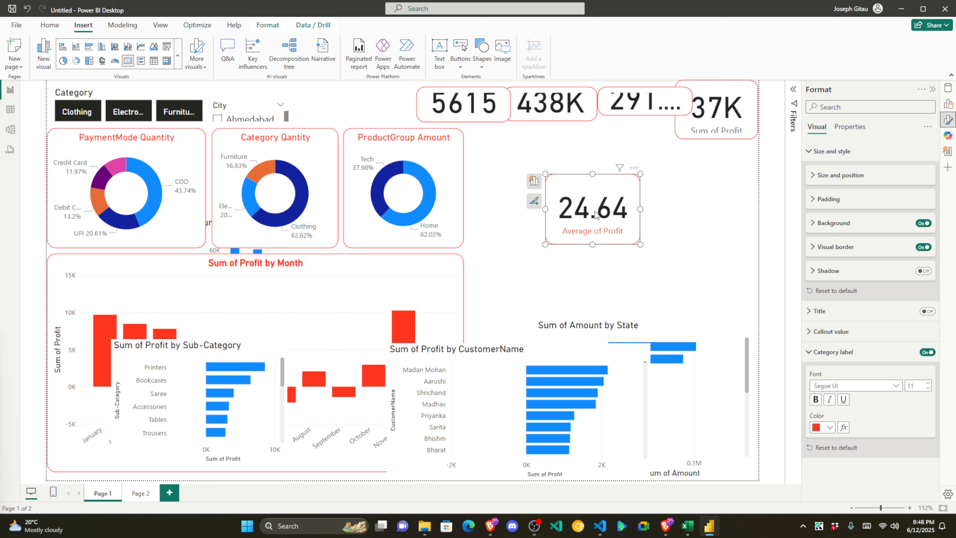
left_click(814, 352)
left_click(812, 335)
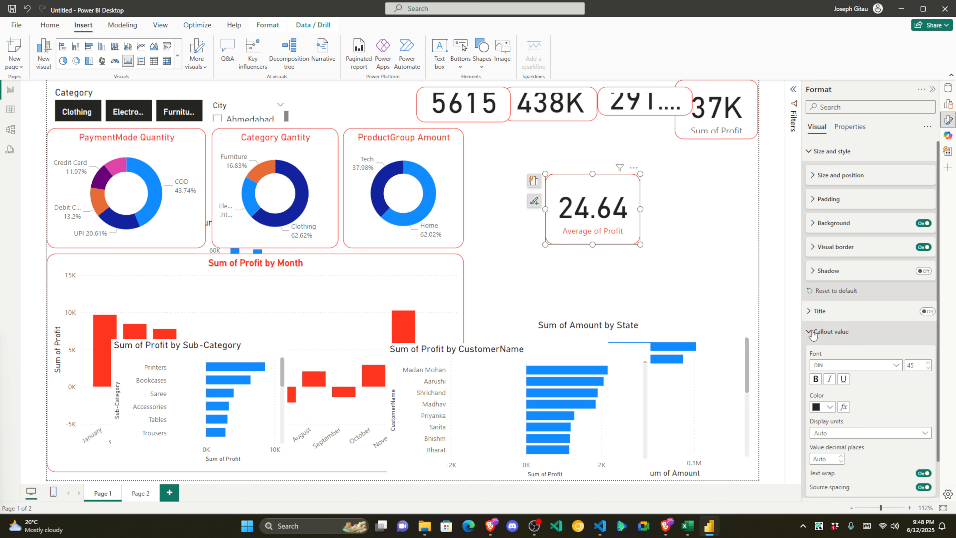
Step: Make the 24.64 callout value red and try font sizes 50 and then 30
scroll(879, 385, "down", 1)
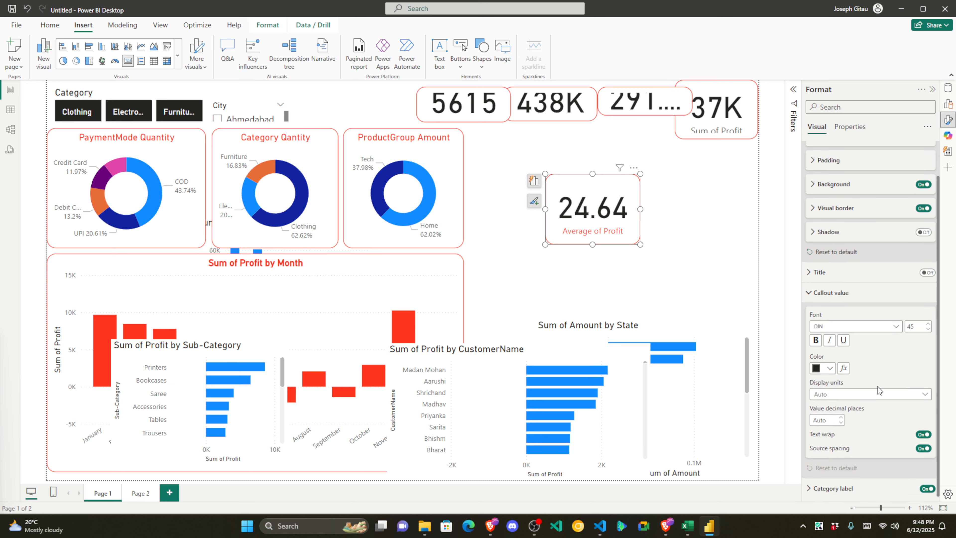
left_click(831, 368)
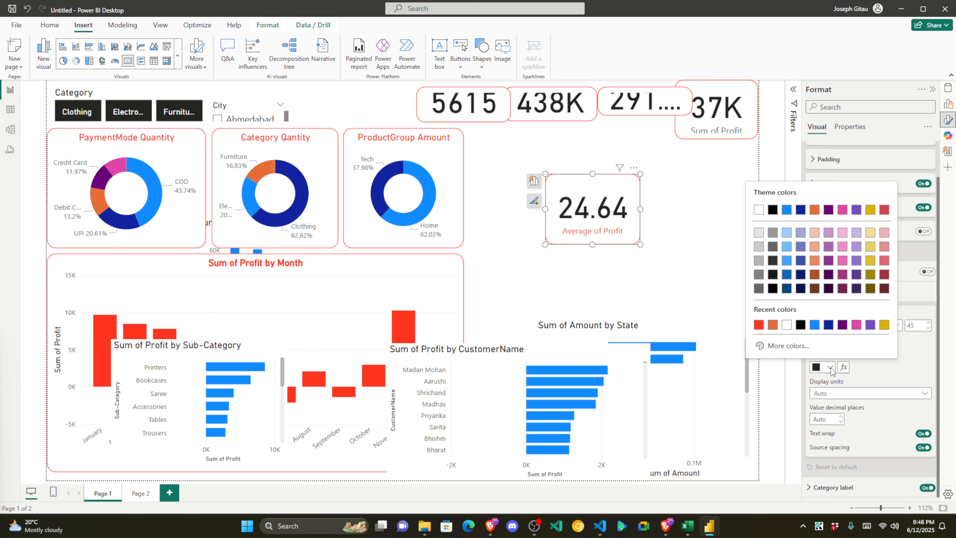
left_click(758, 324)
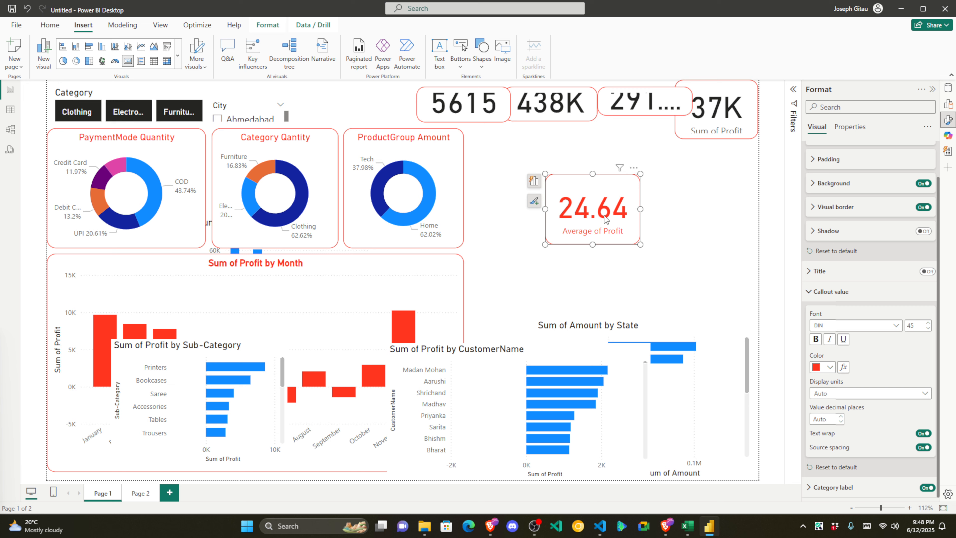
left_click(929, 329)
left_click_drag(917, 326, 903, 325)
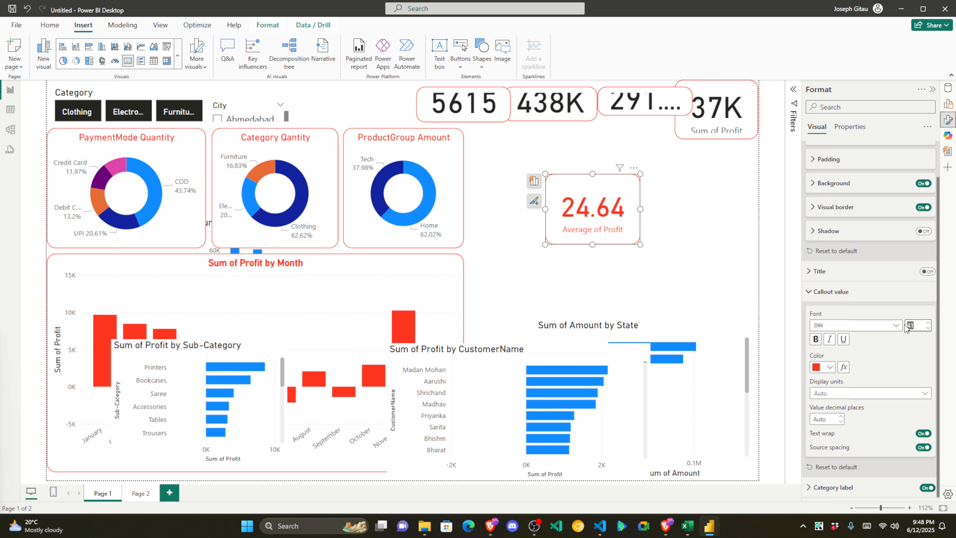
type("20")
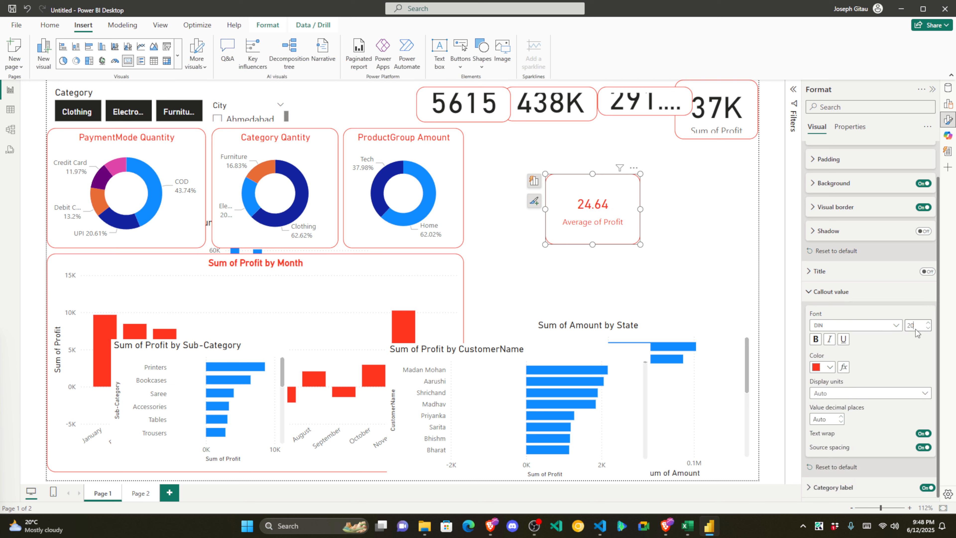
left_click_drag(918, 327, 906, 326)
type("50")
key("Return")
left_click_drag(917, 325, 908, 325)
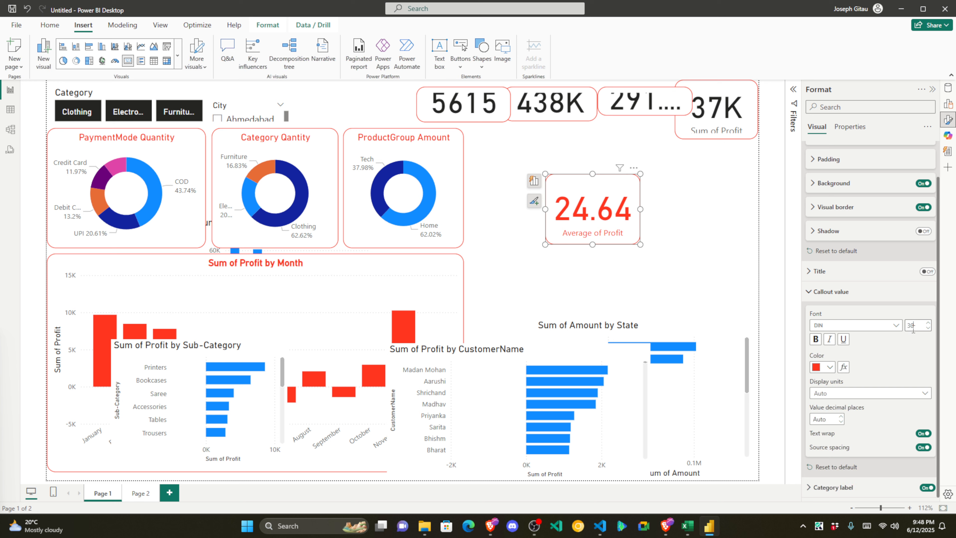
key("Return")
Step: Shorten the Average of Profit card, move it into the top row, and narrow it
left_click_drag(593, 244, 591, 221)
left_click_drag(592, 174, 593, 180)
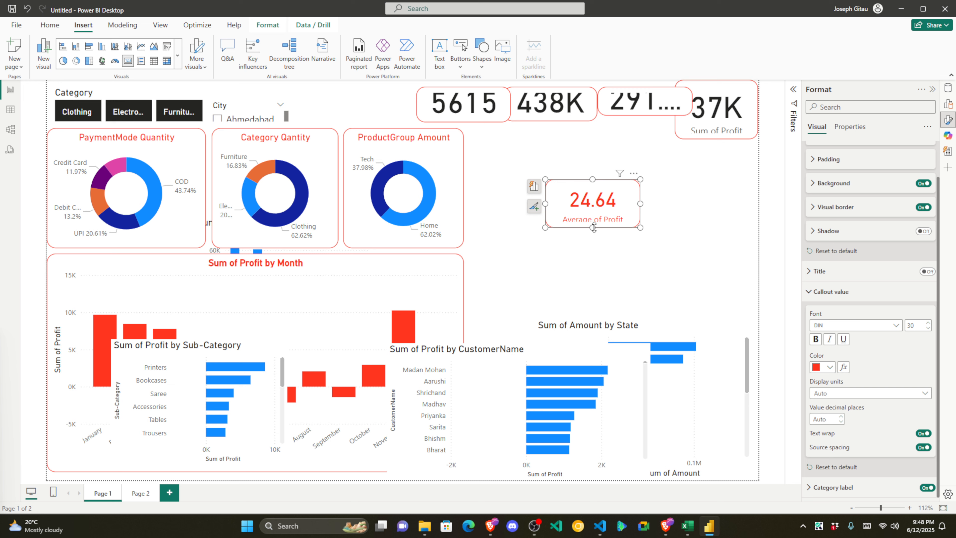
left_click_drag(593, 227, 387, 110)
left_click(504, 159)
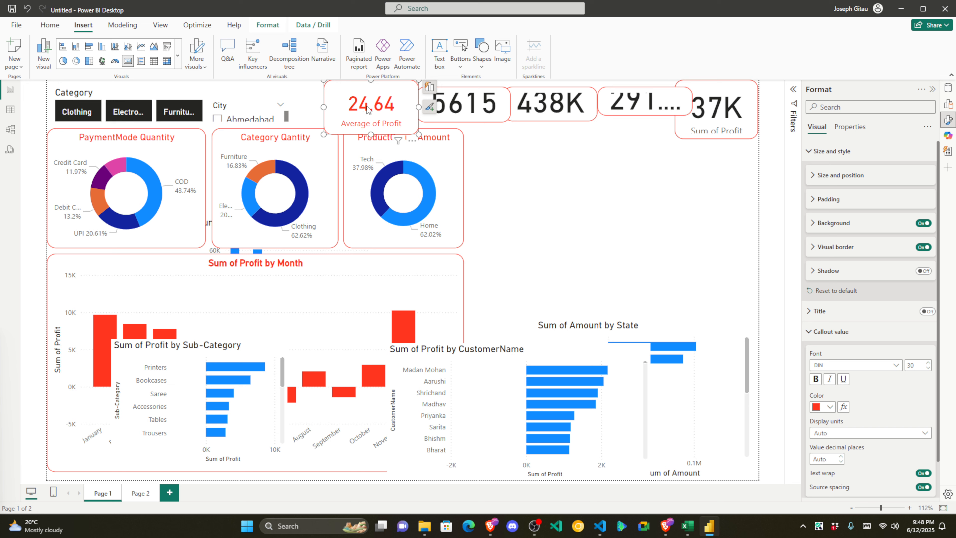
left_click_drag(418, 107, 345, 87)
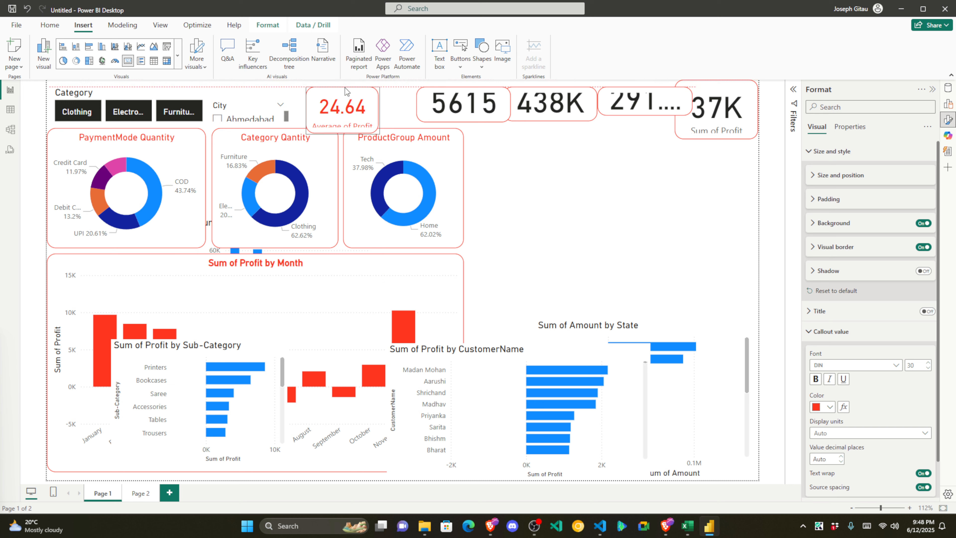
Step: Reduce the 24.64 value's font size to 15 and shorten the card to fit beside City
left_click(913, 366)
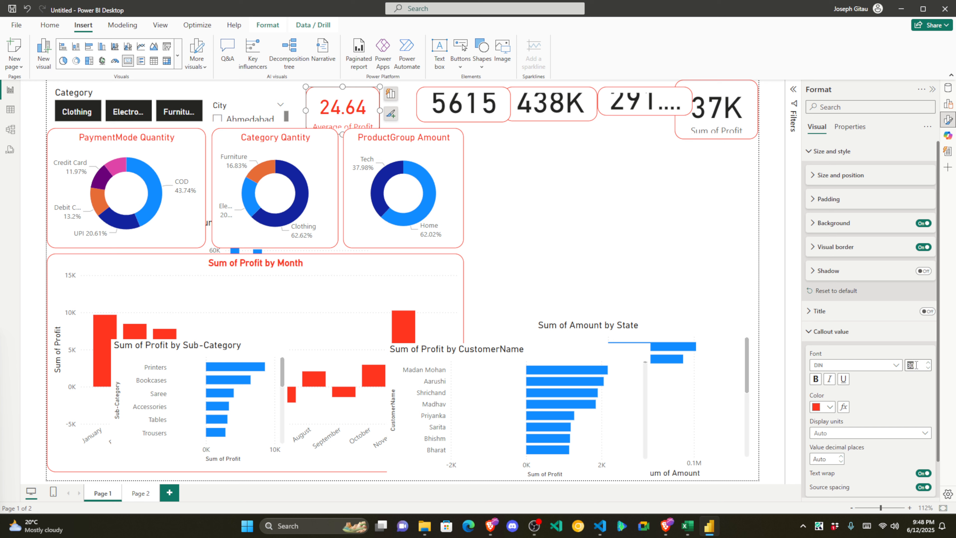
key("Return")
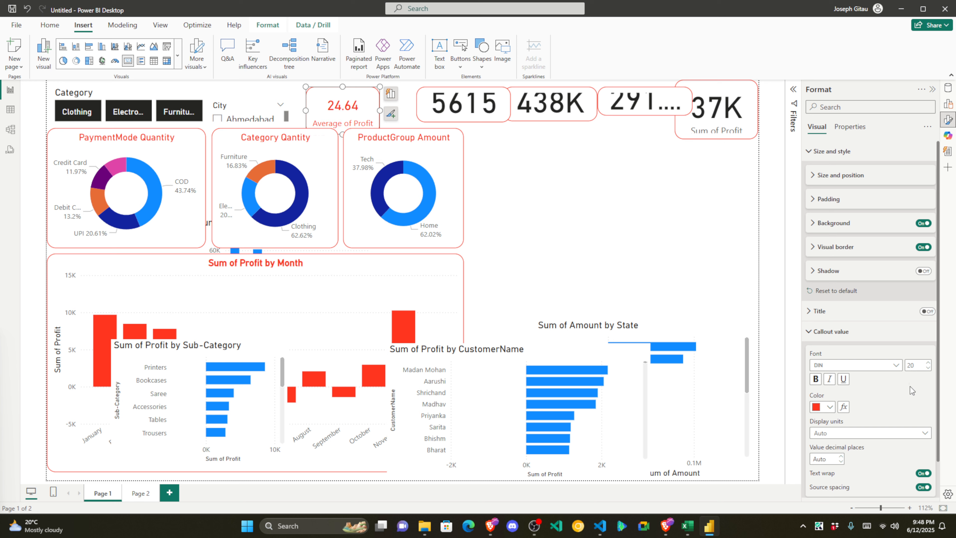
scroll(879, 407, "down", 1)
left_click(834, 292)
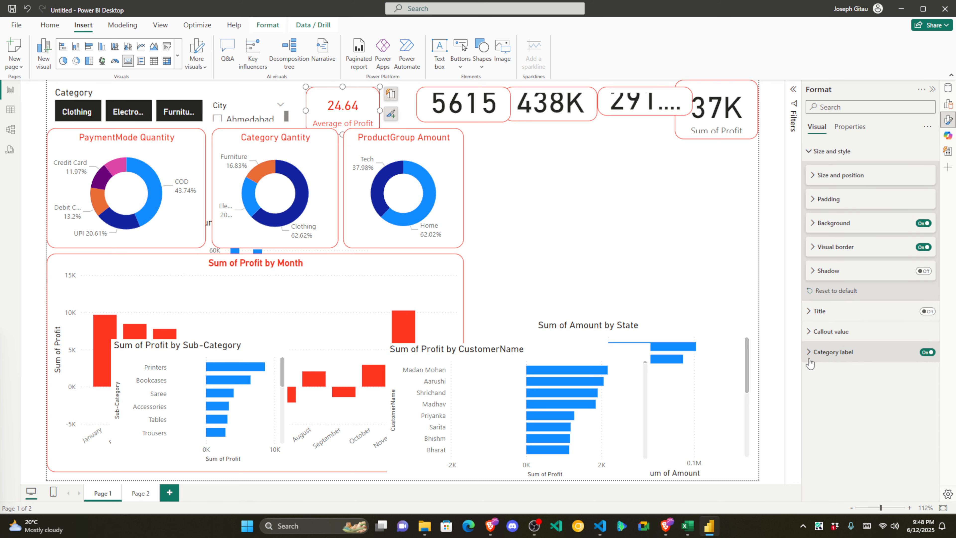
left_click(813, 352)
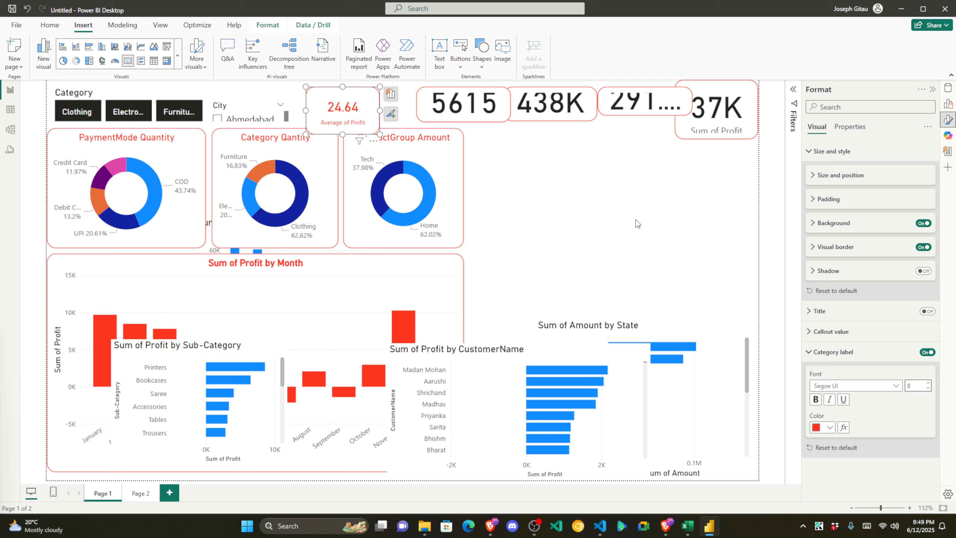
left_click_drag(345, 130, 345, 123)
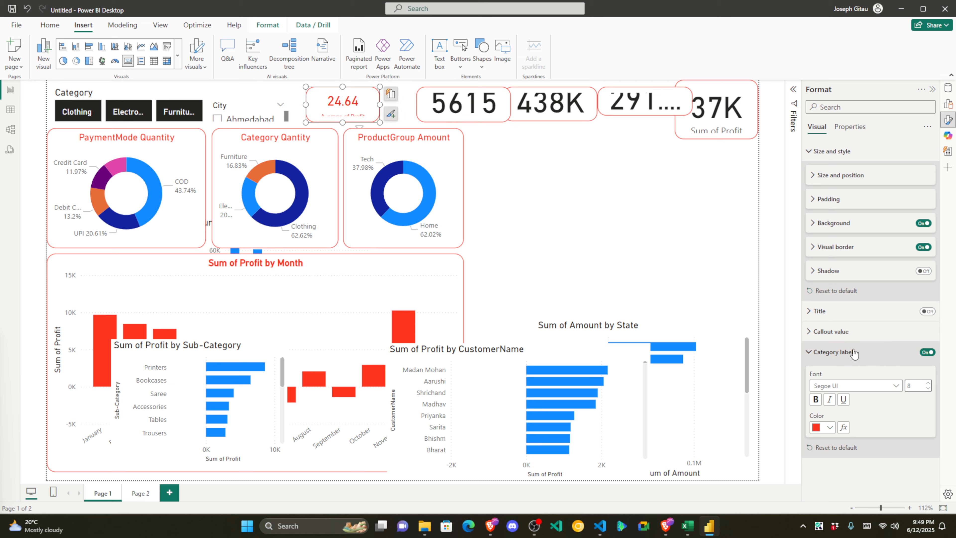
left_click(815, 332)
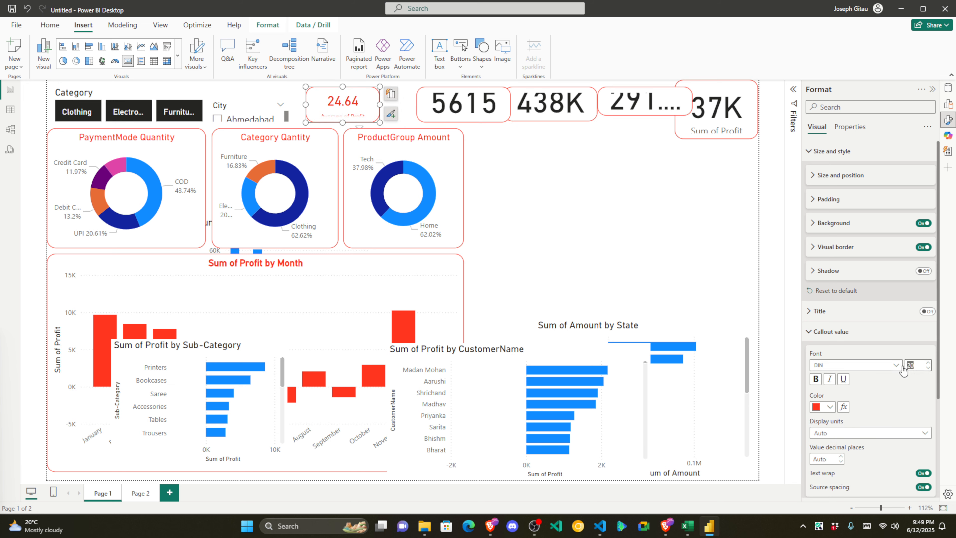
key("Return")
left_click(541, 196)
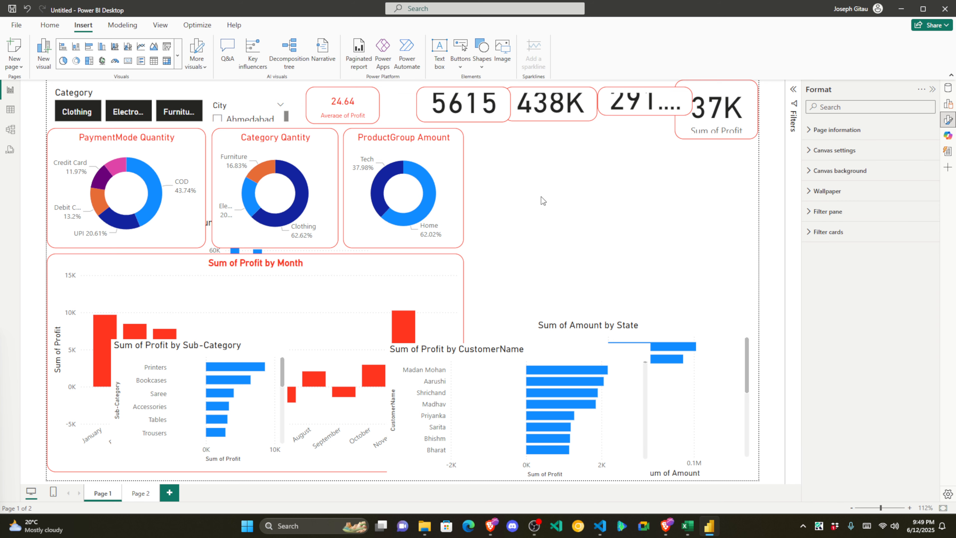
left_click(420, 110)
left_click(368, 112)
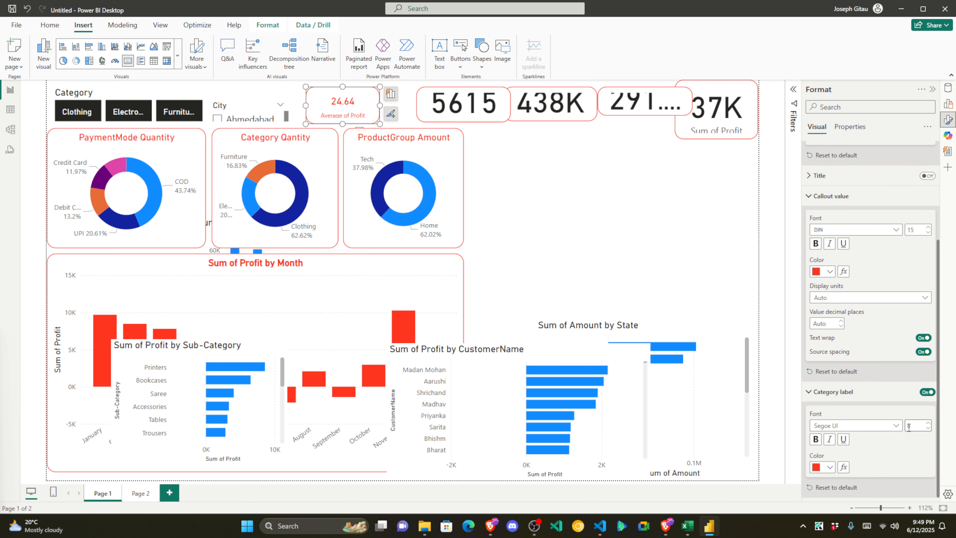
left_click(454, 116)
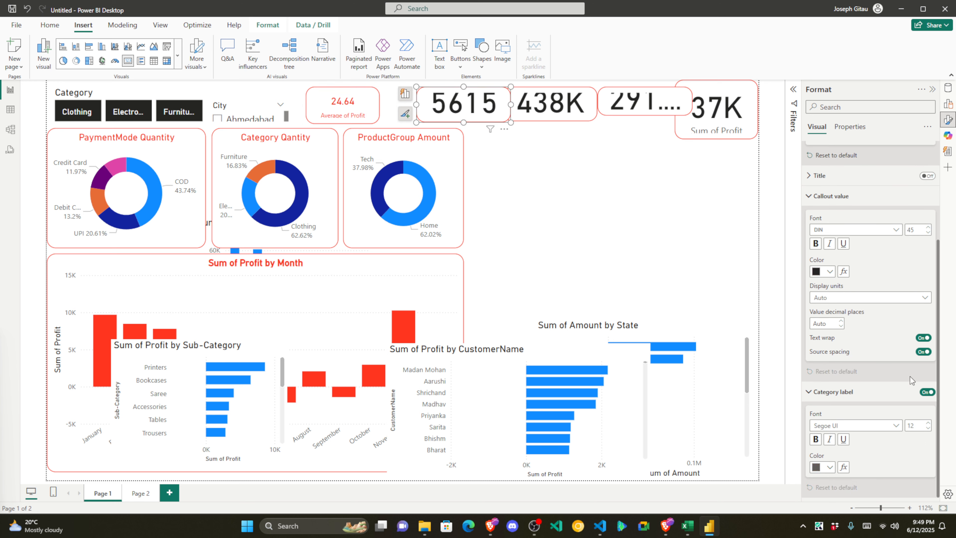
Step: Set the 5615 card's callout font size to 15 and its label font size to 8
double_click(913, 229)
left_click_drag(914, 229, 905, 232)
type("15")
key("Return")
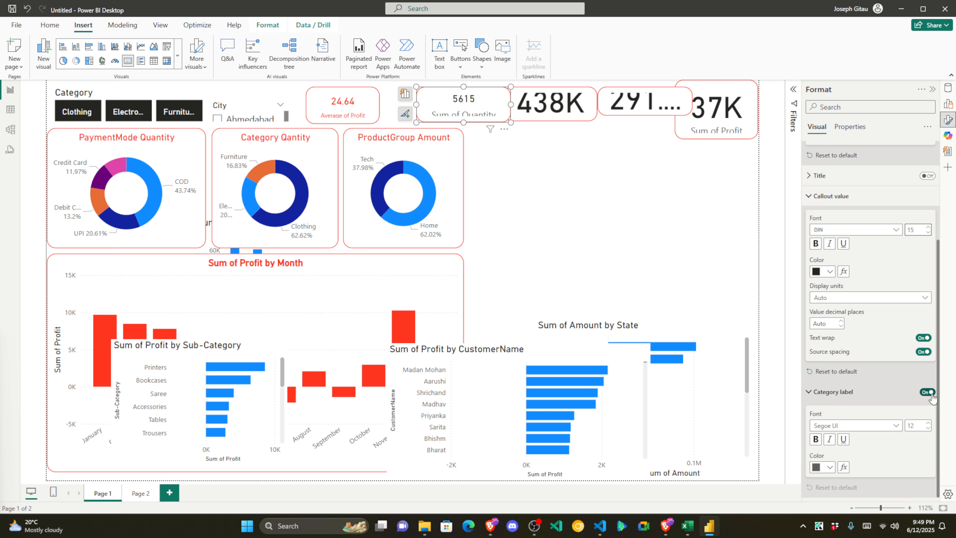
double_click(914, 425)
left_click_drag(914, 426, 909, 424)
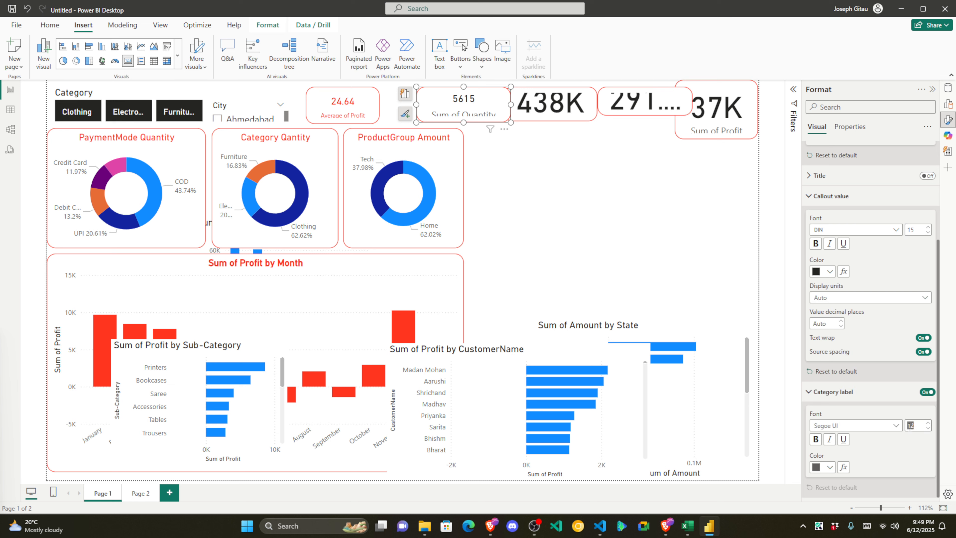
type("8")
Step: Turn the 5615 card's label and value red, then shift the 5615 and 438K cards left
left_click(845, 427)
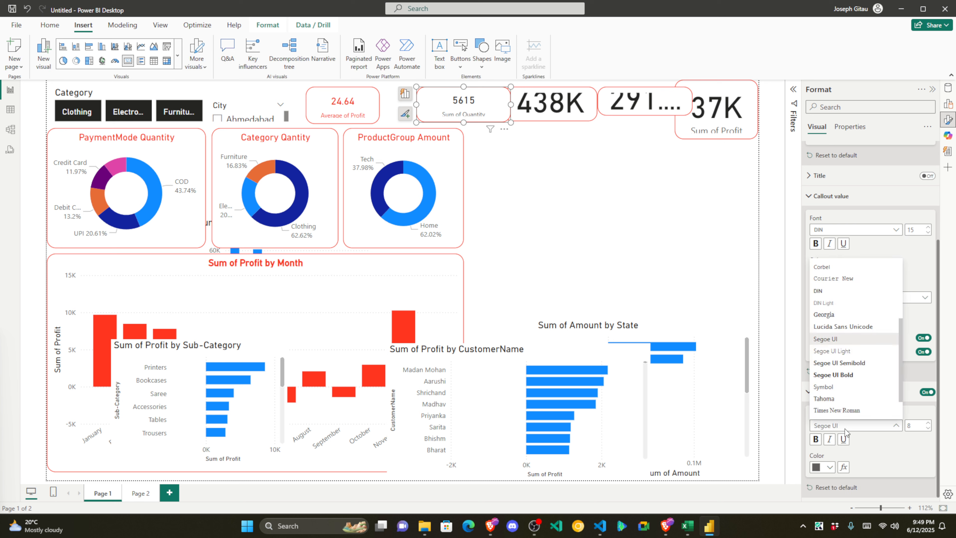
left_click(821, 471)
left_click(824, 469)
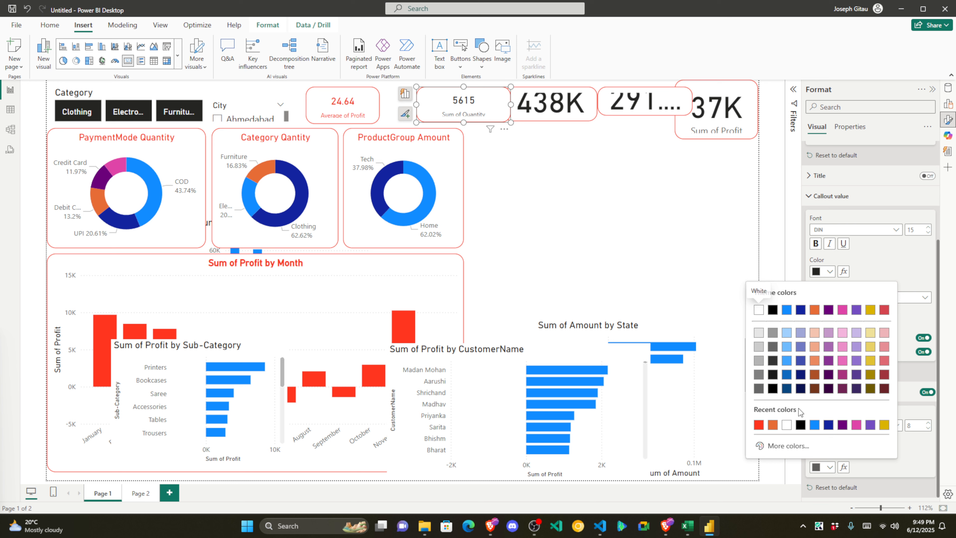
left_click(762, 426)
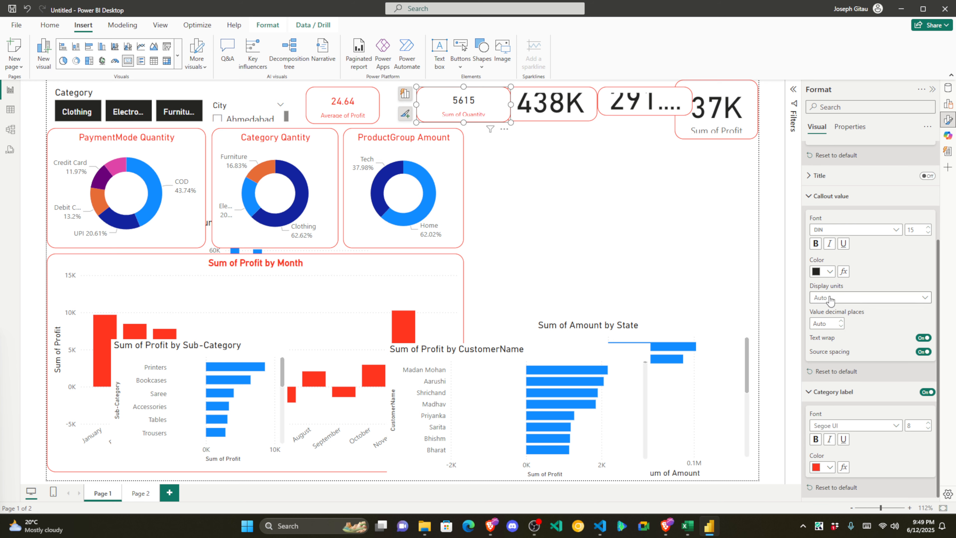
left_click(830, 272)
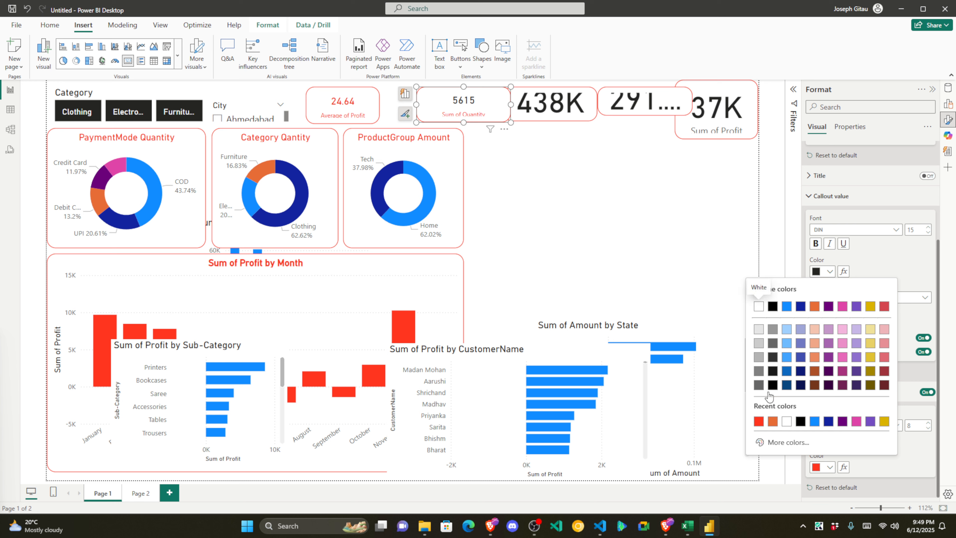
left_click(760, 422)
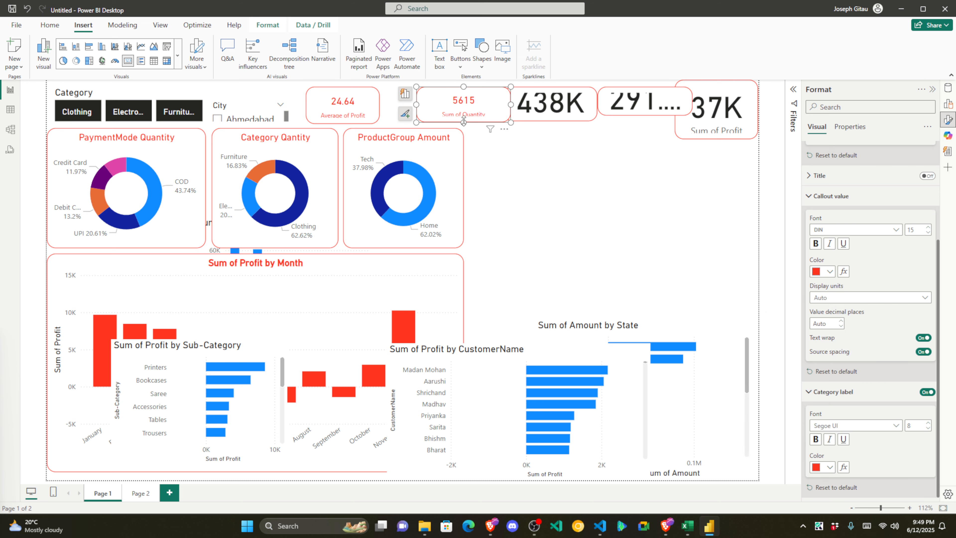
left_click_drag(488, 100, 459, 99)
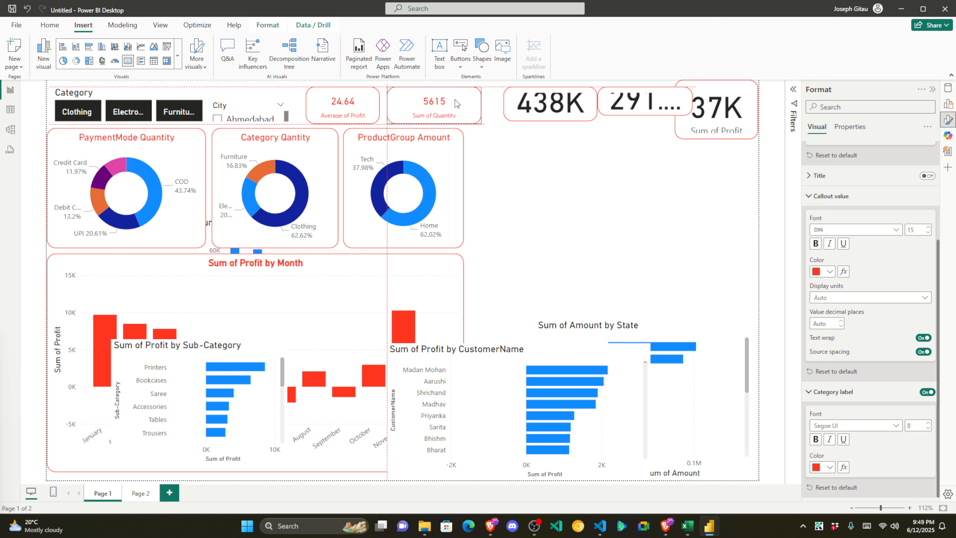
left_click_drag(545, 96, 528, 94)
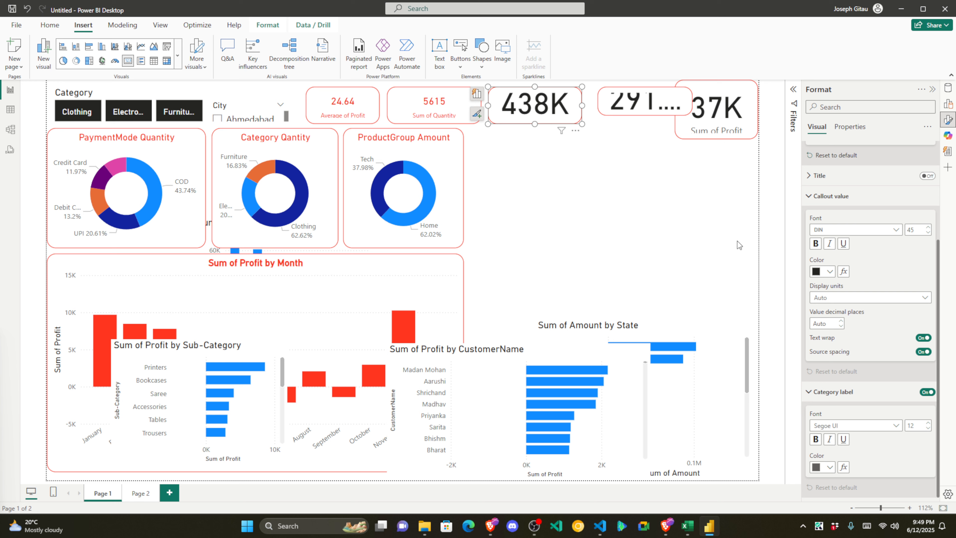
Step: Give the 438K value red size-15 font and the Sum of Amount label red size-8 font
left_click(920, 230)
key("Return")
left_click(825, 271)
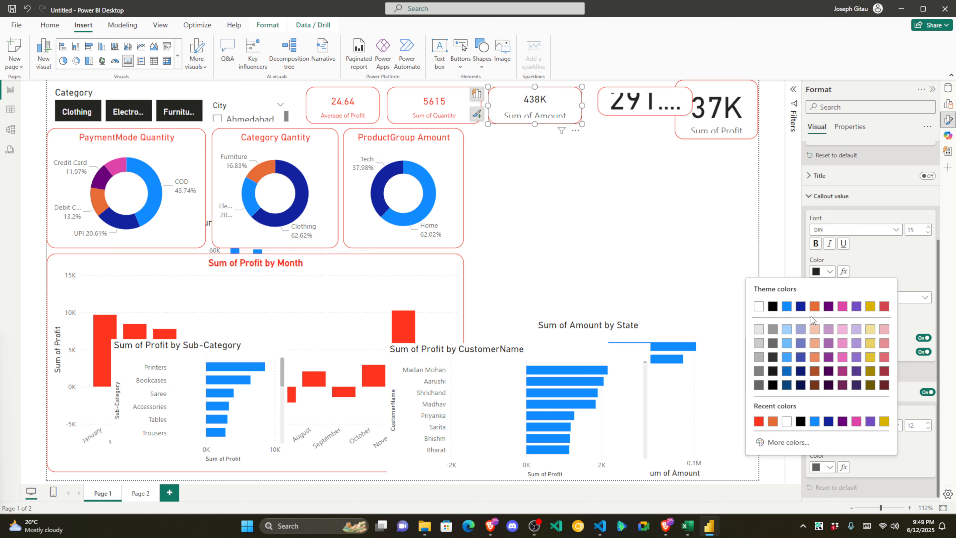
left_click(762, 419)
left_click(915, 425)
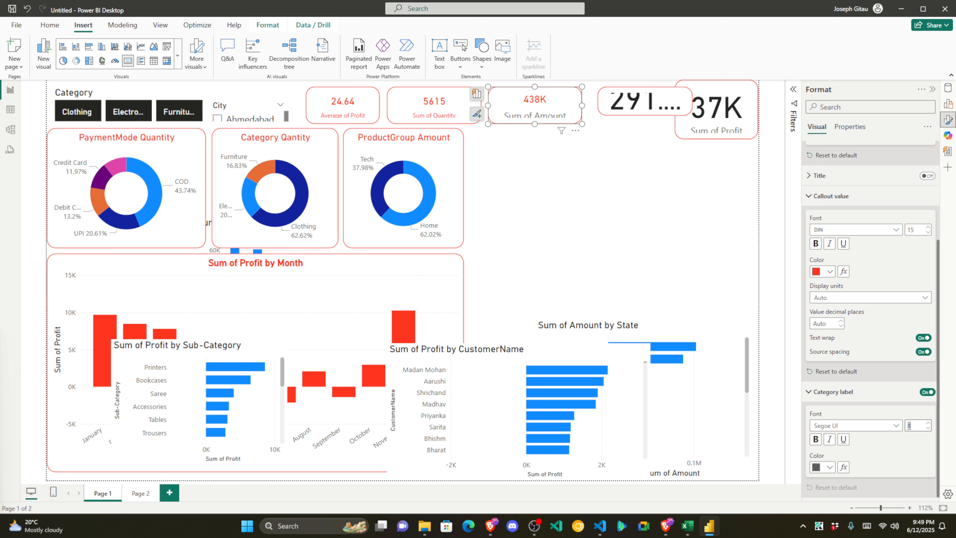
key("Return")
left_click(829, 467)
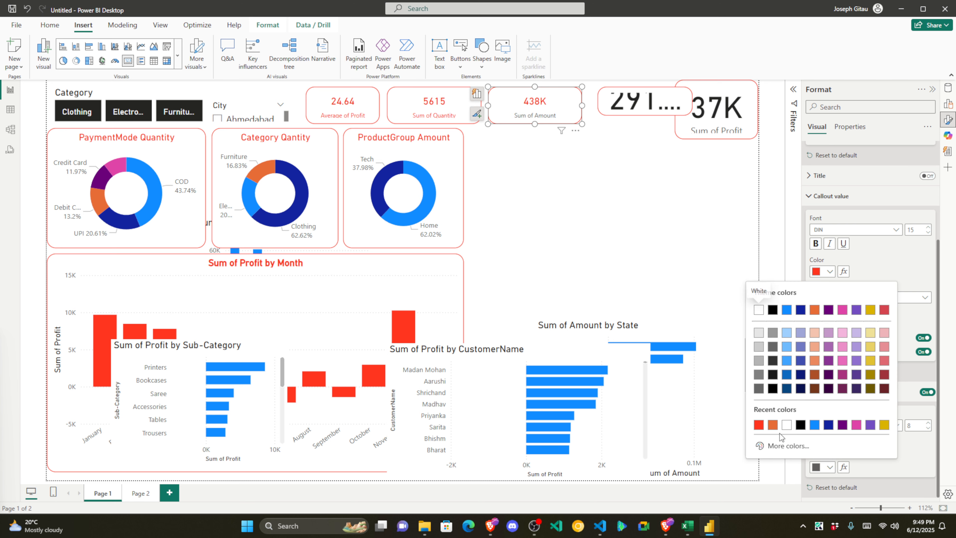
left_click(764, 433)
Step: Narrow the 438K and 5615 cards and move the 291 card left beside 438K
left_click(643, 103)
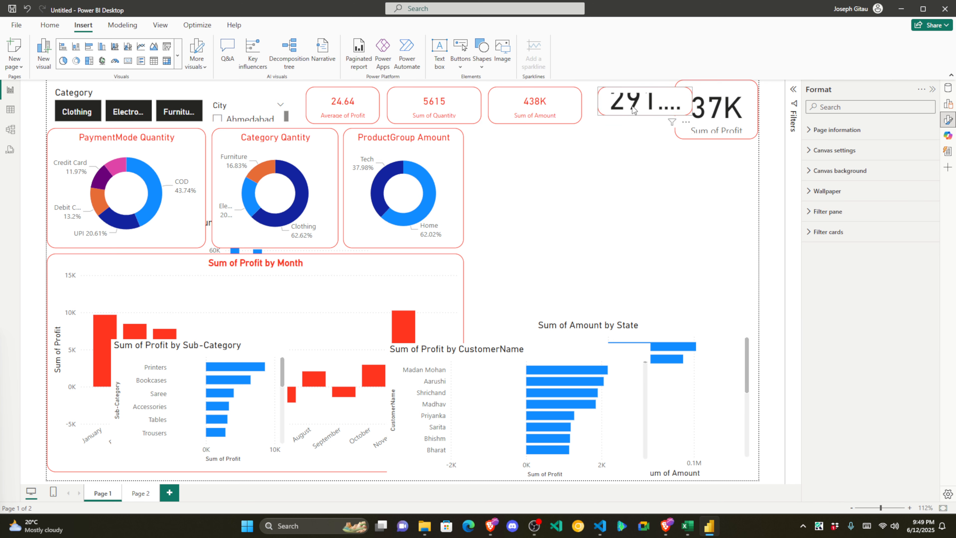
left_click(580, 106)
left_click_drag(580, 106, 555, 113)
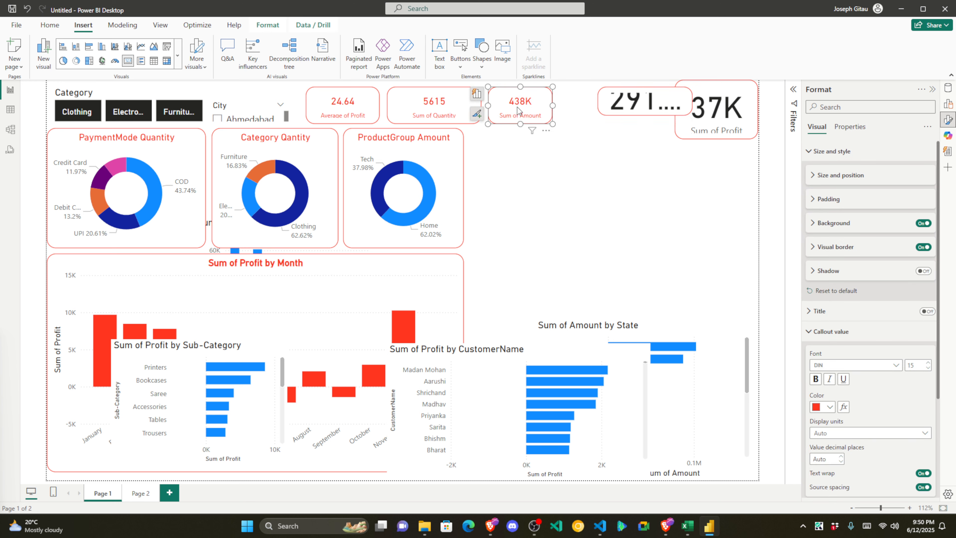
left_click(480, 108)
mouse_move(480, 107)
left_mouse_down()
mouse_move(458, 101)
mouse_move(478, 106)
left_mouse_up()
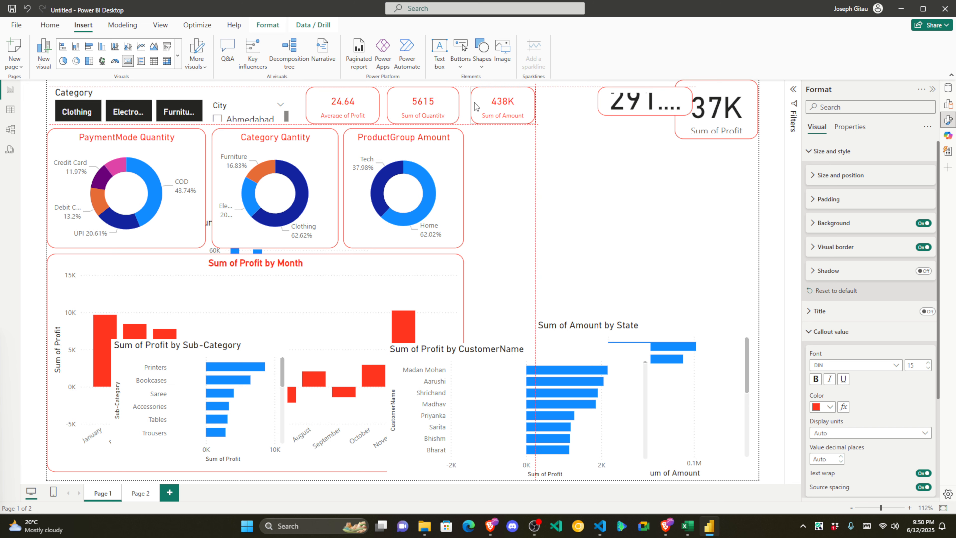
left_click(608, 108)
left_click_drag(608, 108, 556, 109)
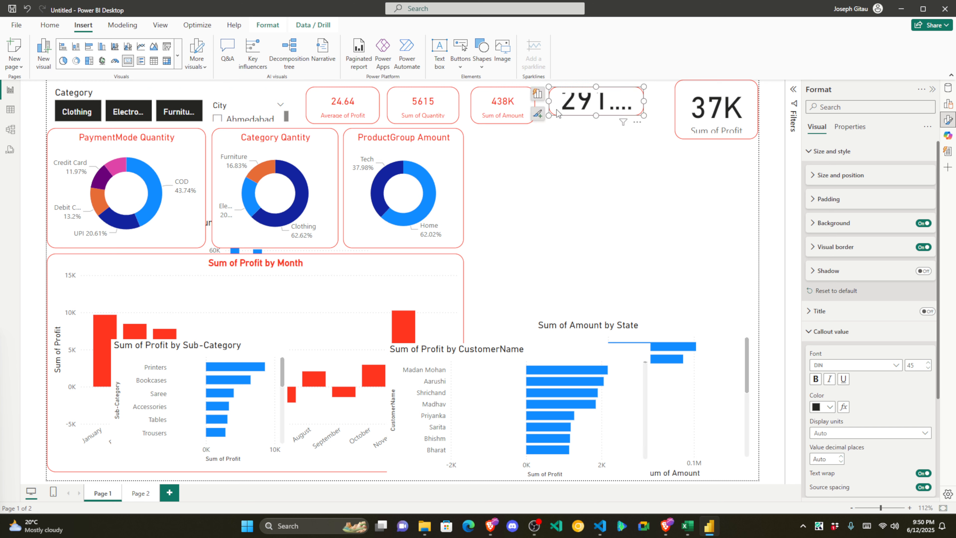
Step: Set the 291.85 value to font size 15 in red
left_click(594, 119)
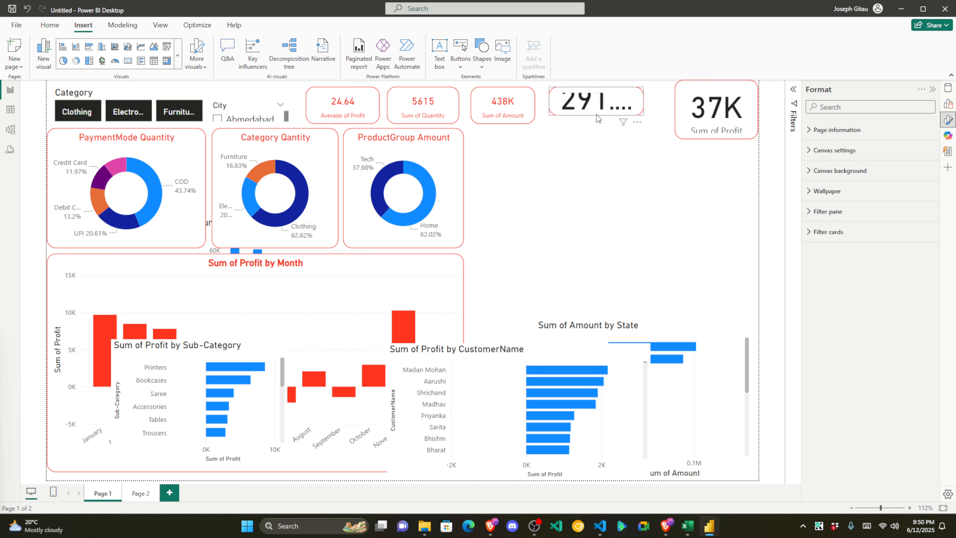
left_click(596, 114)
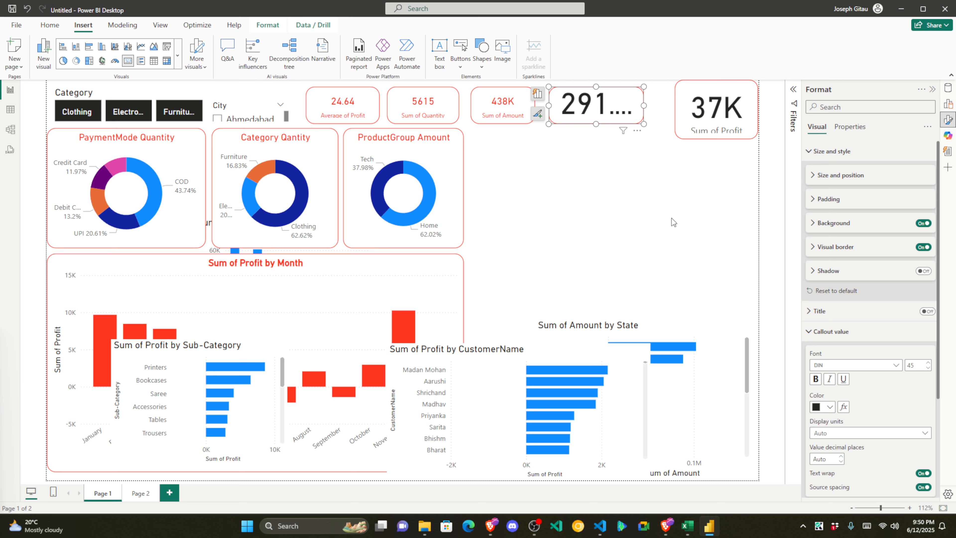
left_click_drag(925, 366, 899, 365)
type("15")
left_click(822, 406)
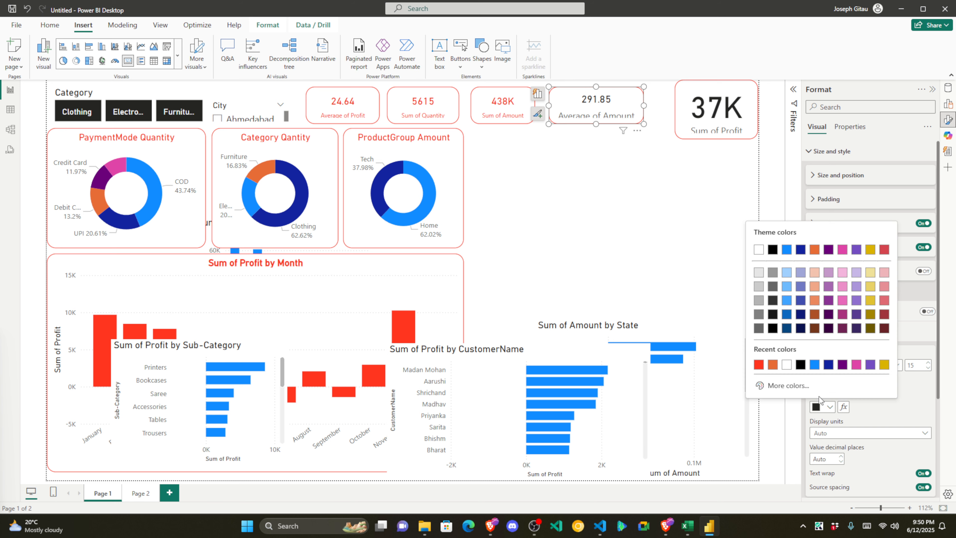
left_click(759, 364)
Step: Make the Average of Amount label red at size 8 and move the 37K card left
scroll(889, 422, "down", 3)
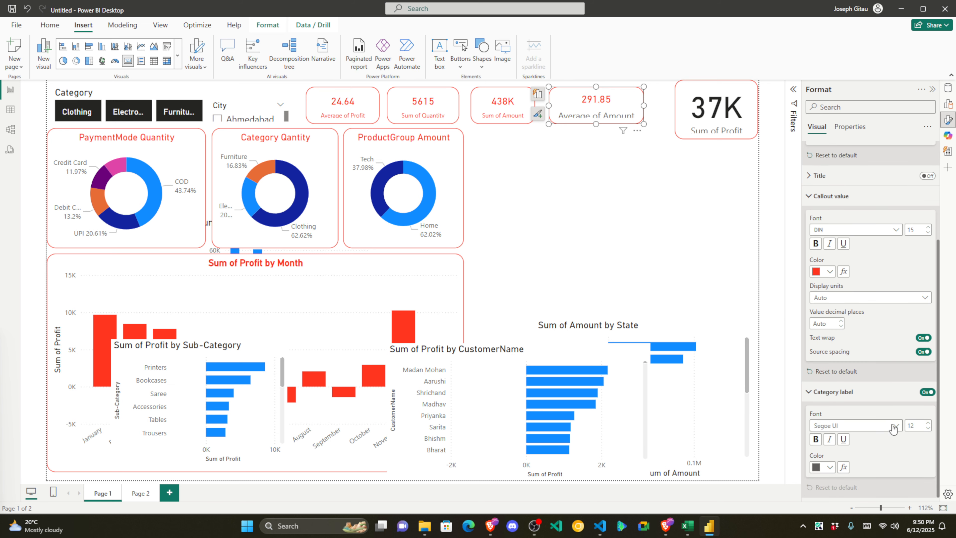
left_click_drag(928, 425, 907, 430)
type("8")
left_click(829, 467)
left_click(760, 424)
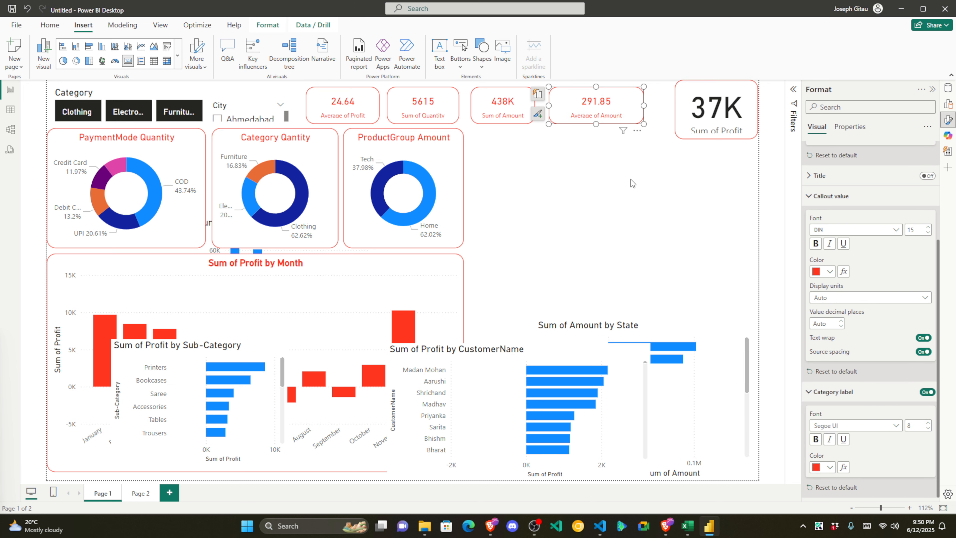
left_click(597, 145)
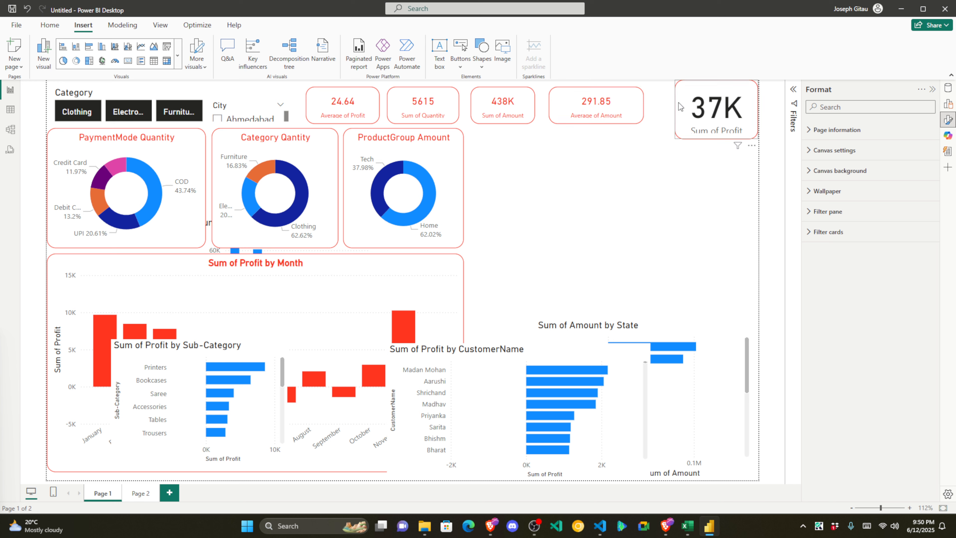
left_click_drag(680, 104, 654, 106)
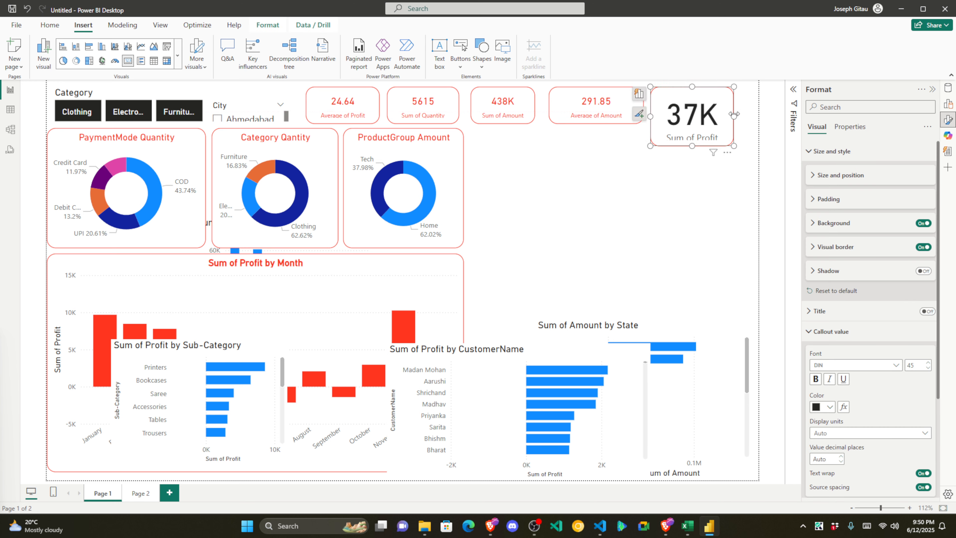
Step: Resize the 37K card and give its Sum of Profit label size 8 and red, with a red value
left_click_drag(734, 114, 743, 114)
left_click_drag(696, 146, 693, 127)
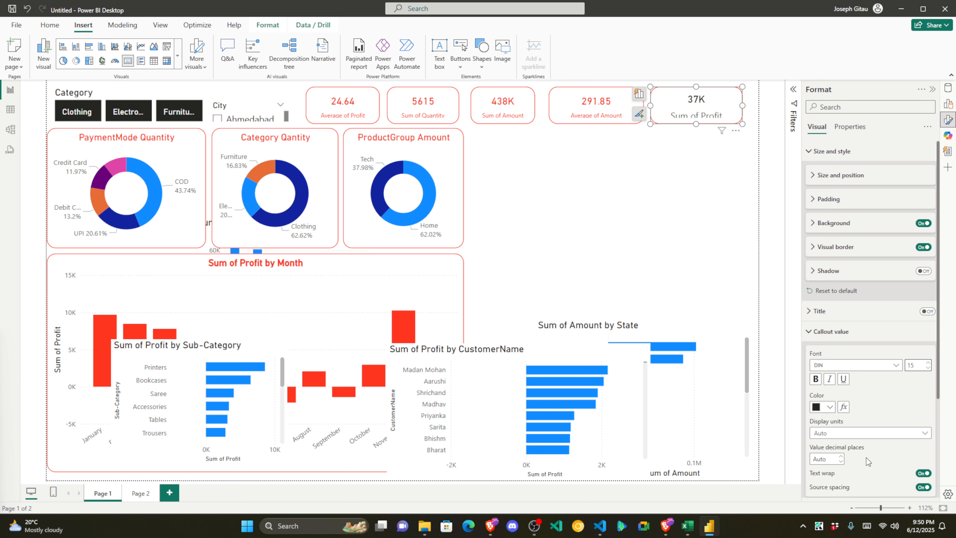
scroll(866, 457, "down", 3)
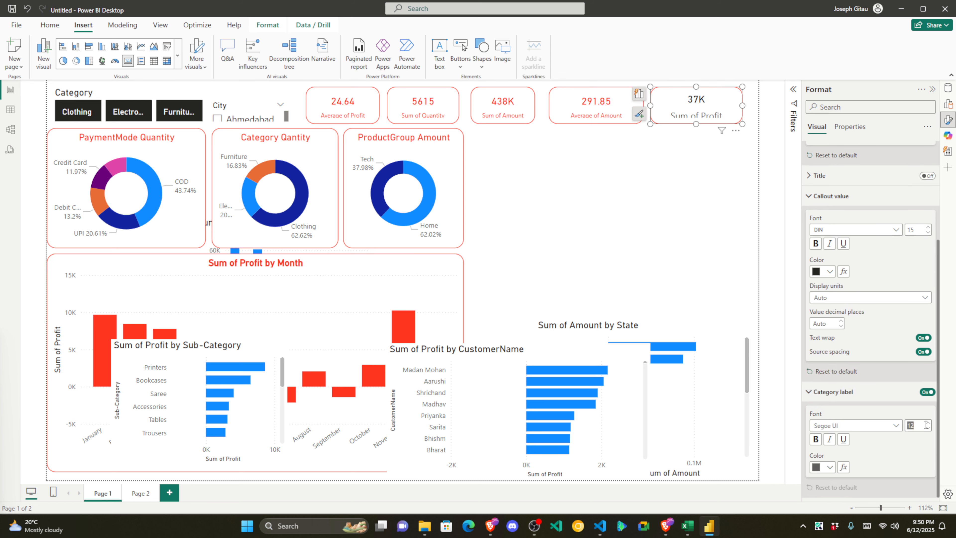
type("8")
left_click(830, 467)
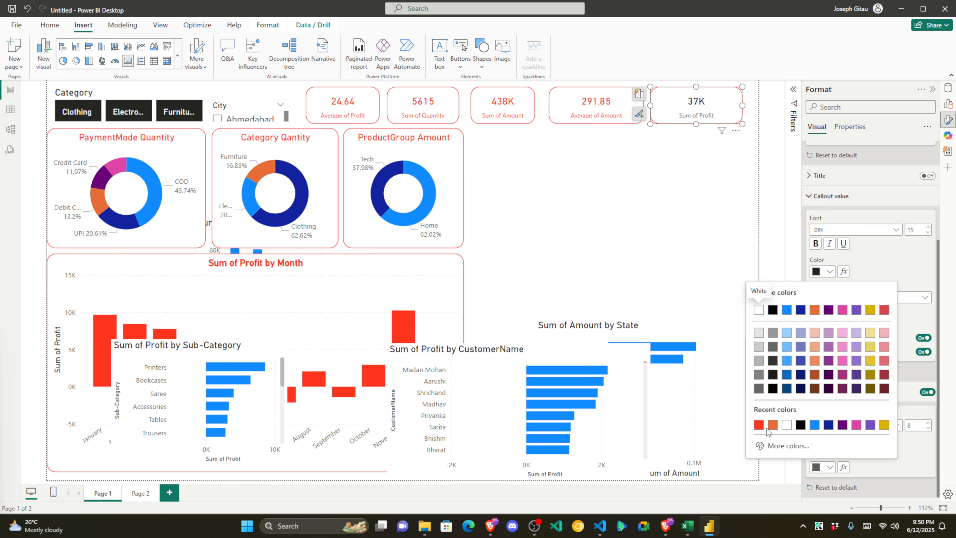
left_click(760, 425)
left_click(828, 271)
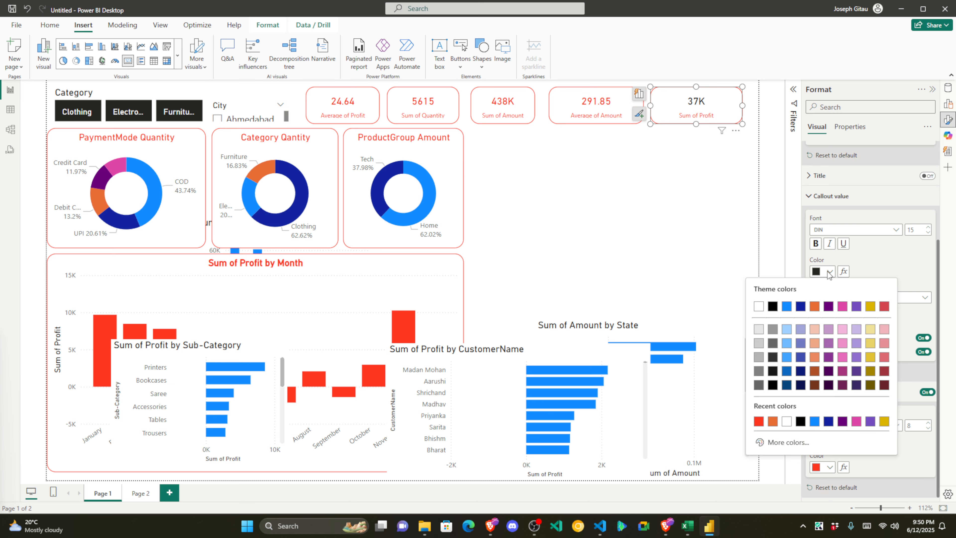
left_click(764, 425)
left_click(647, 204)
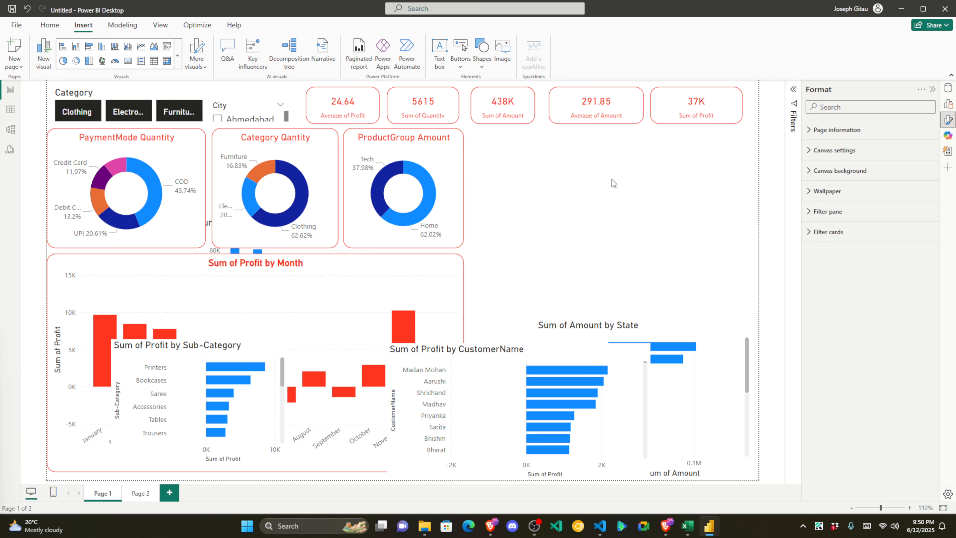
Step: Narrow the 291.85 card and shift the 438K card so the five KPI cards are evenly spaced
left_click(553, 106)
mouse_move(550, 106)
left_mouse_down()
mouse_move(561, 110)
mouse_move(549, 109)
left_mouse_up()
left_click(527, 108)
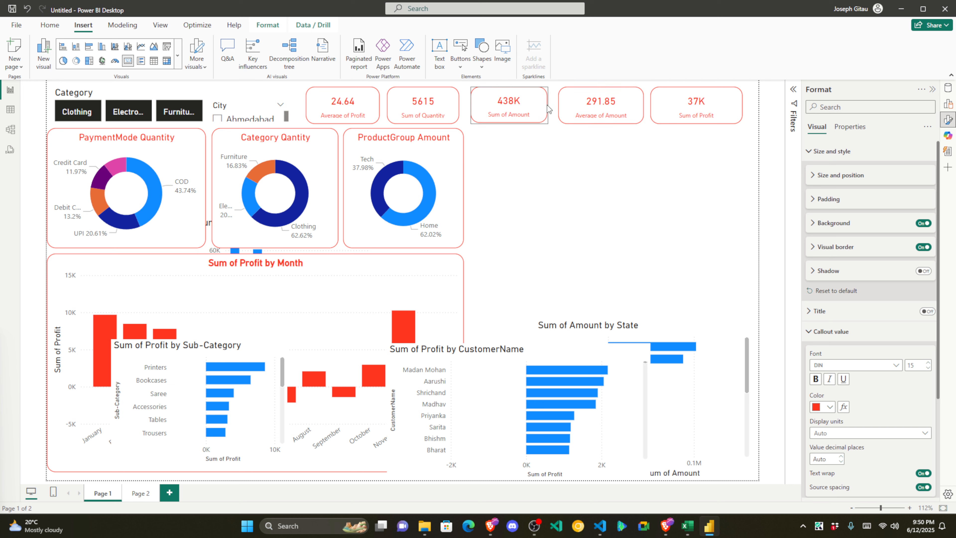
left_click_drag(481, 94, 468, 105)
left_click(454, 102)
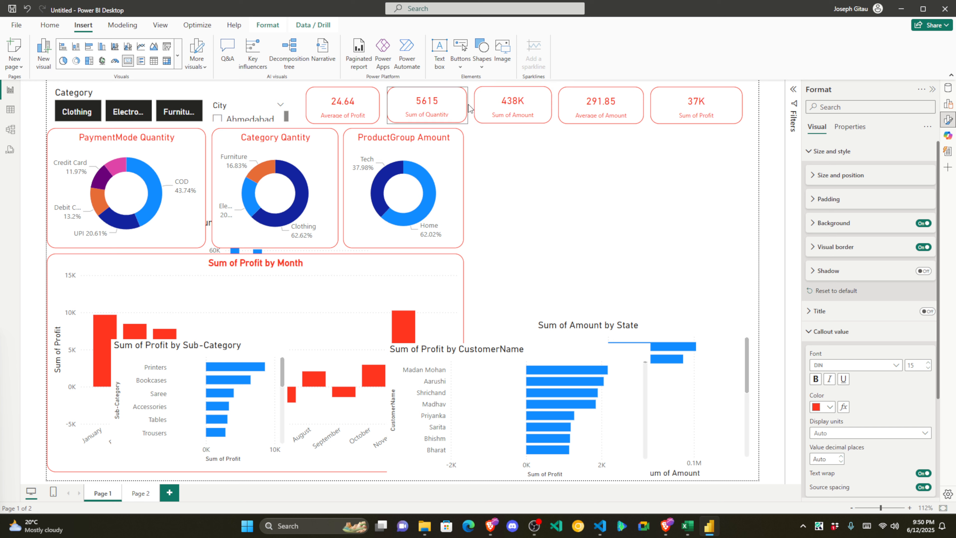
left_click(543, 165)
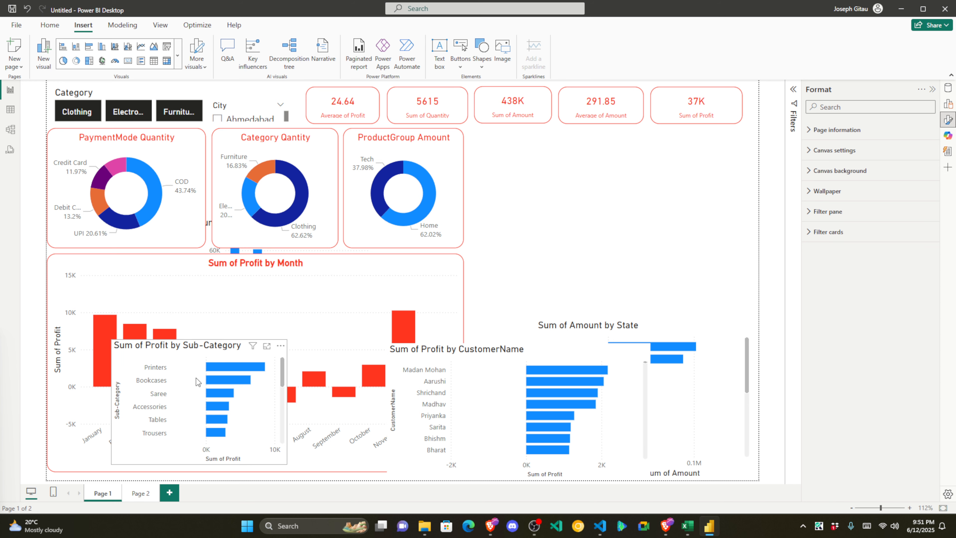
left_click(132, 97)
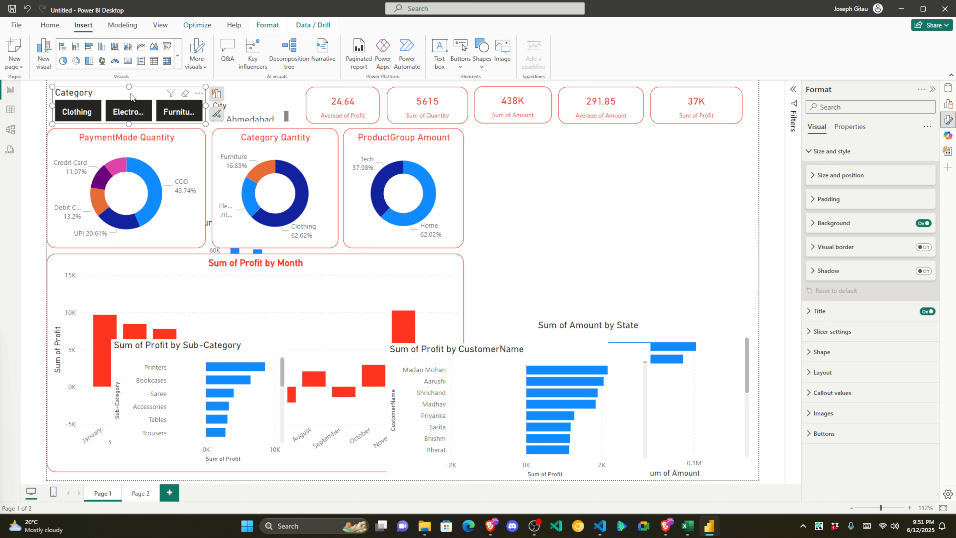
Step: Make the Category slicer's title red and centre-aligned
left_click(810, 312)
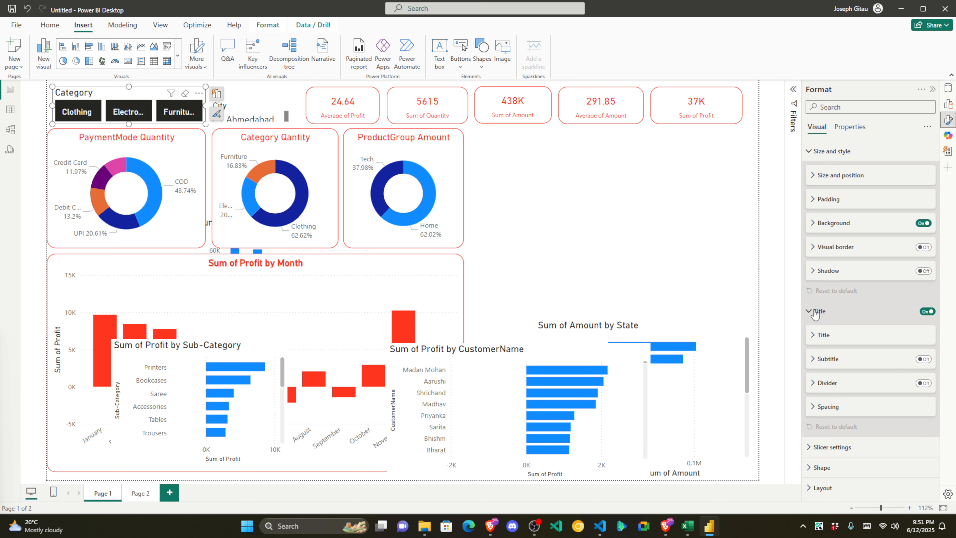
left_click(819, 339)
scroll(831, 455, "down", 1)
left_click(830, 405)
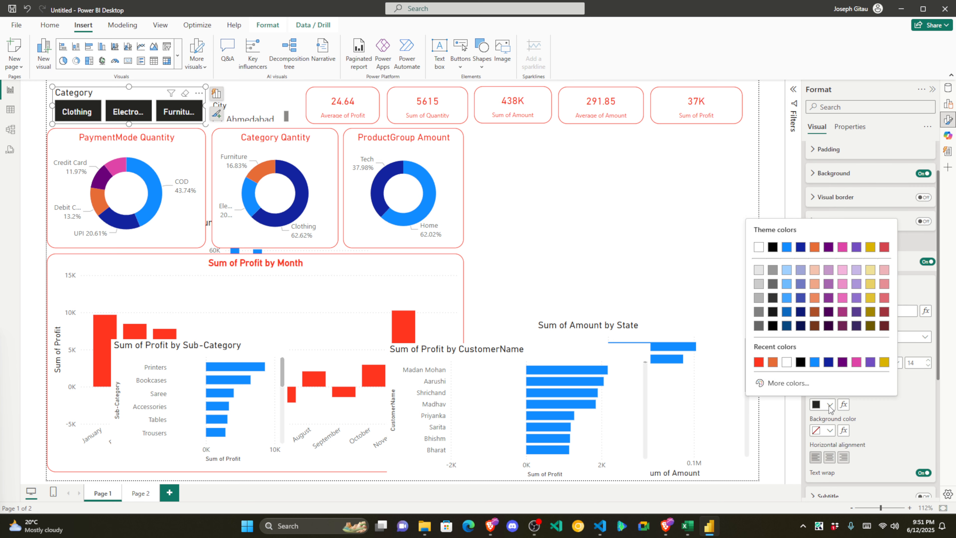
left_click(759, 362)
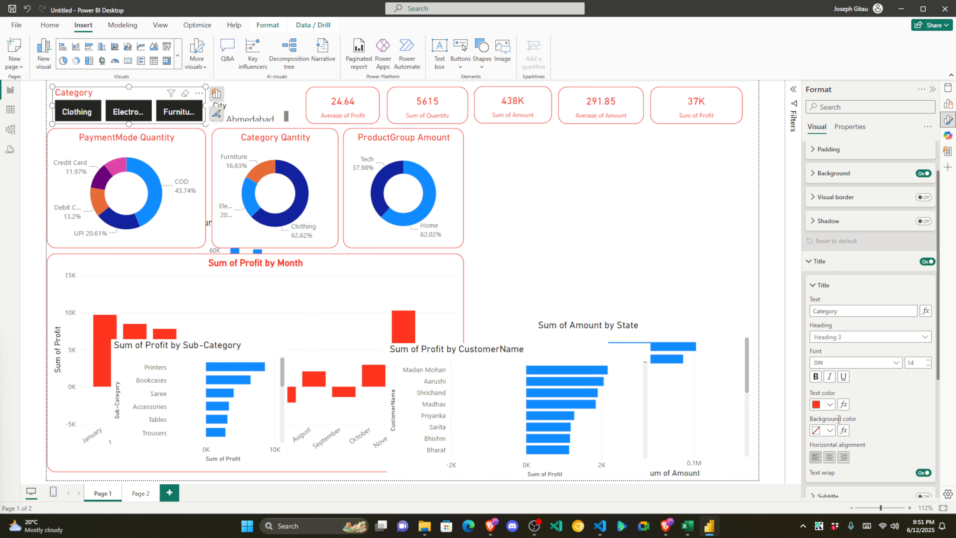
left_click(830, 457)
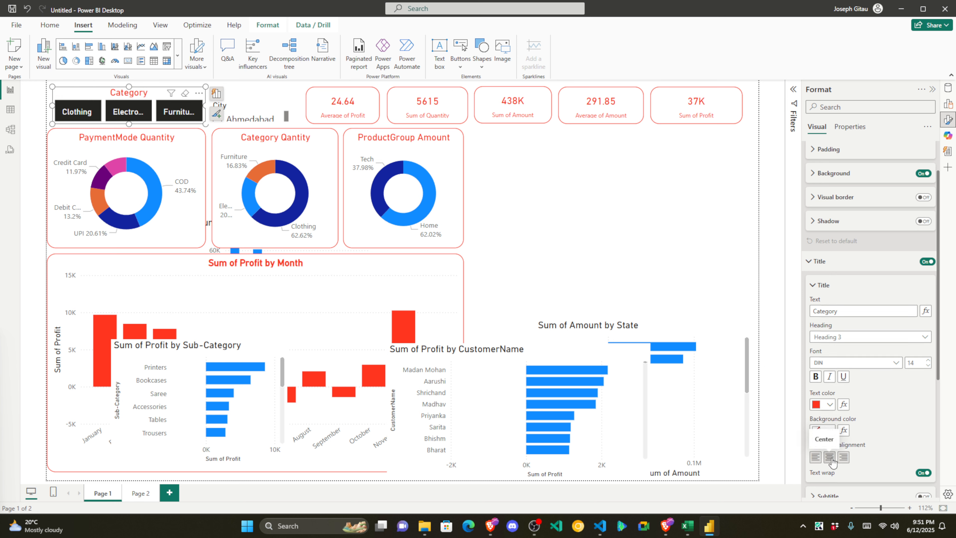
scroll(906, 407, "down", 2)
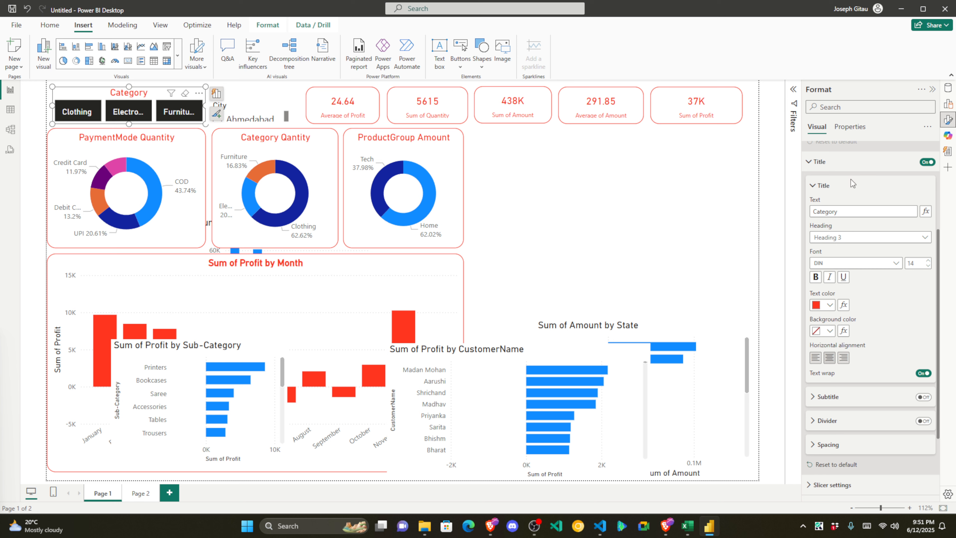
left_click(851, 185)
scroll(835, 187, "up", 1)
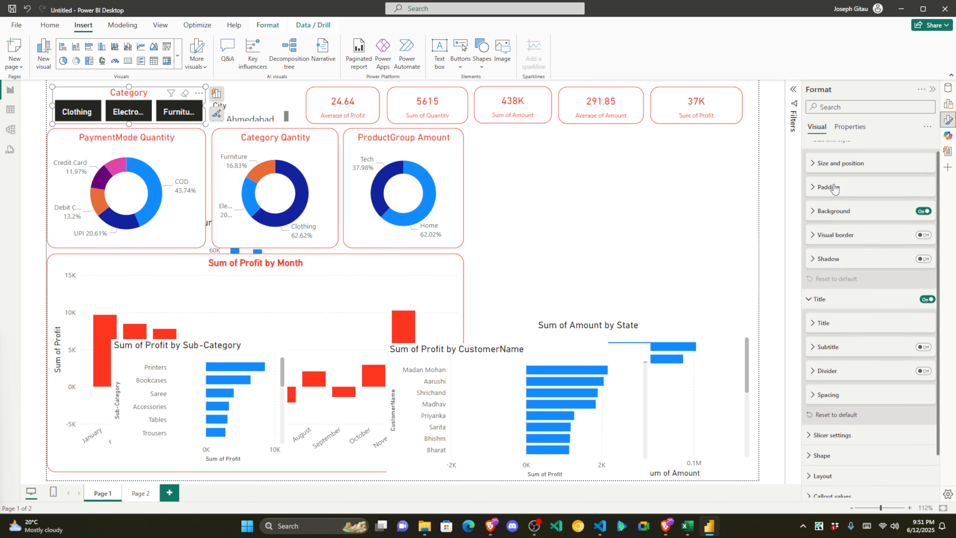
scroll(835, 187, "up", 1)
left_click(814, 311)
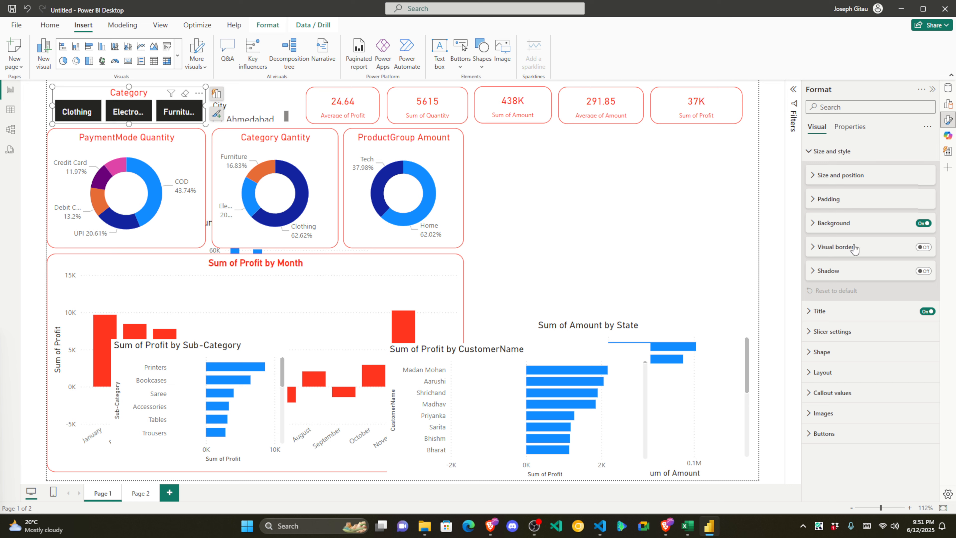
Step: Give the Category slicer a red border with 16 px rounded corners and nudge it left
left_click(924, 247)
left_click(814, 247)
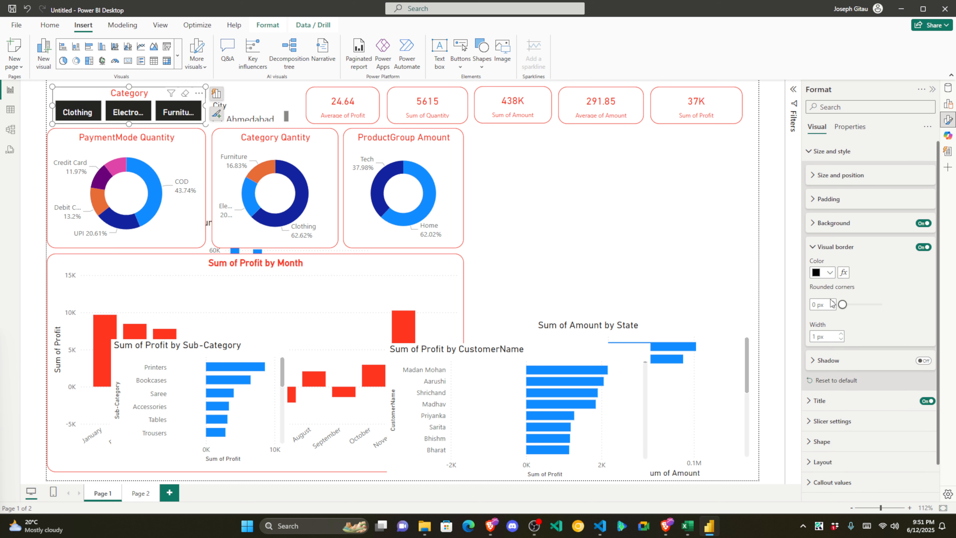
left_click(830, 281)
left_click(763, 424)
double_click(814, 304)
type("16")
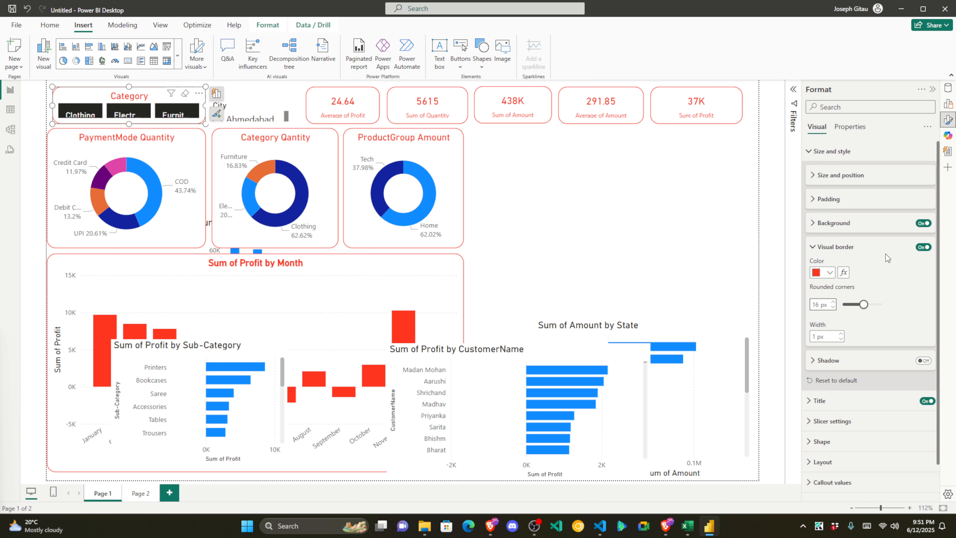
left_click(827, 248)
left_click(654, 217)
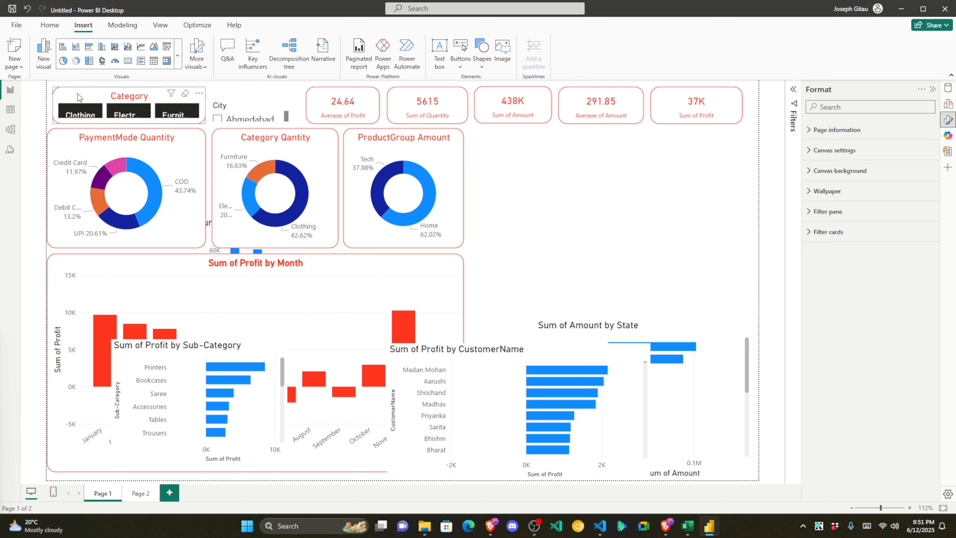
left_click_drag(77, 94, 68, 94)
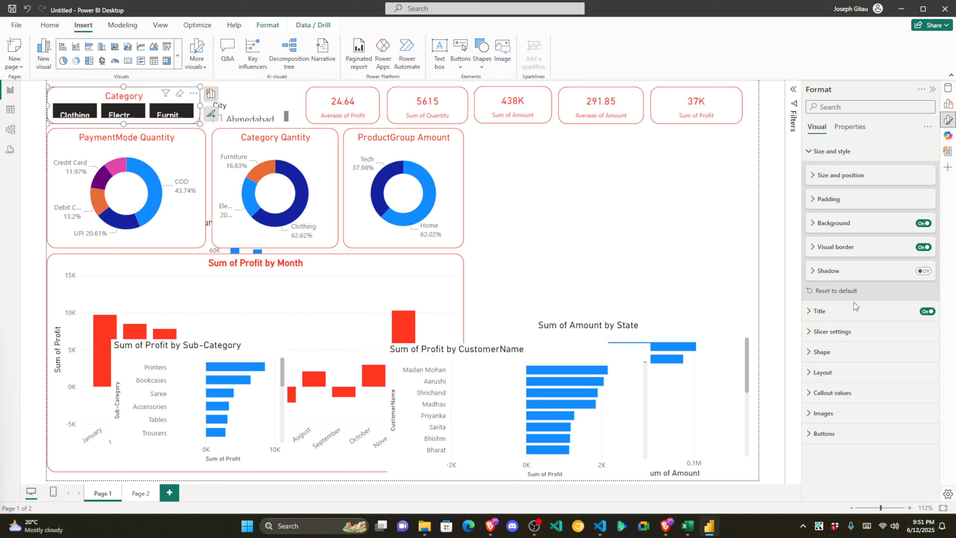
Step: Make the Category slicer's button label values red
left_click(832, 392)
scroll(839, 384, "down", 4)
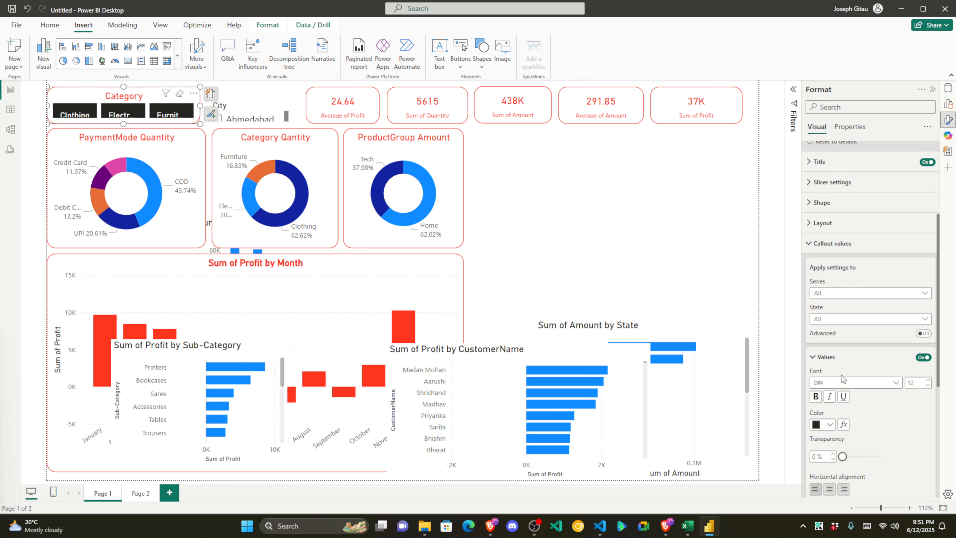
scroll(857, 329, "down", 3)
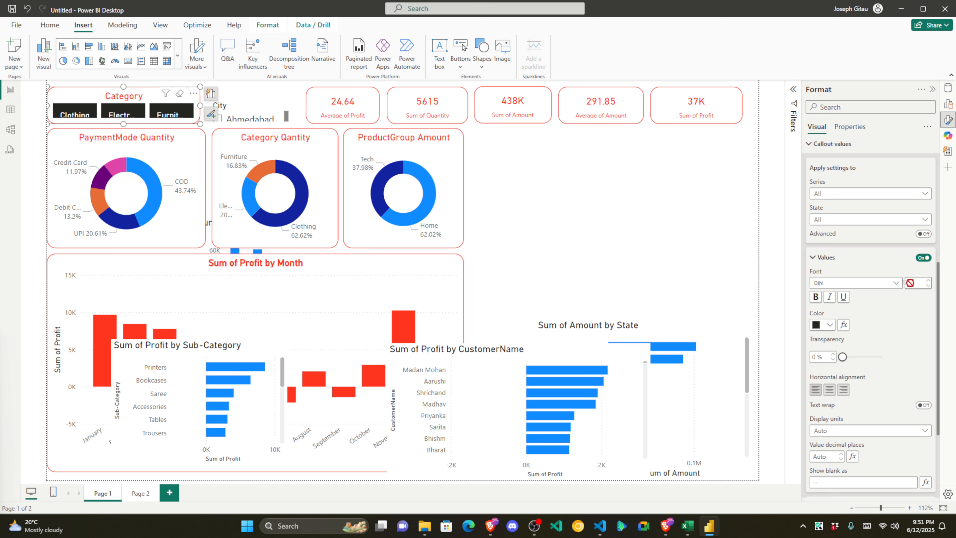
scroll(913, 333, "down", 3)
scroll(912, 328, "up", 3)
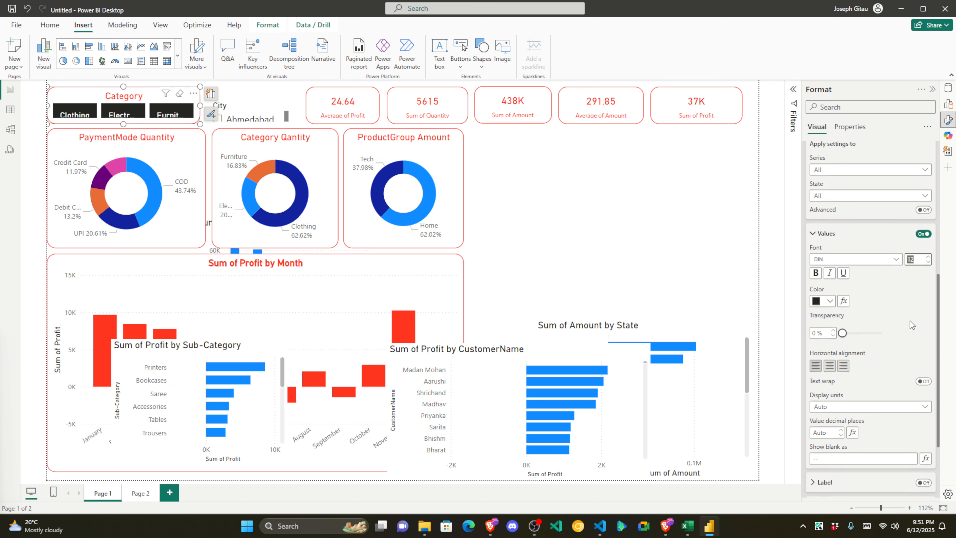
left_click(817, 281)
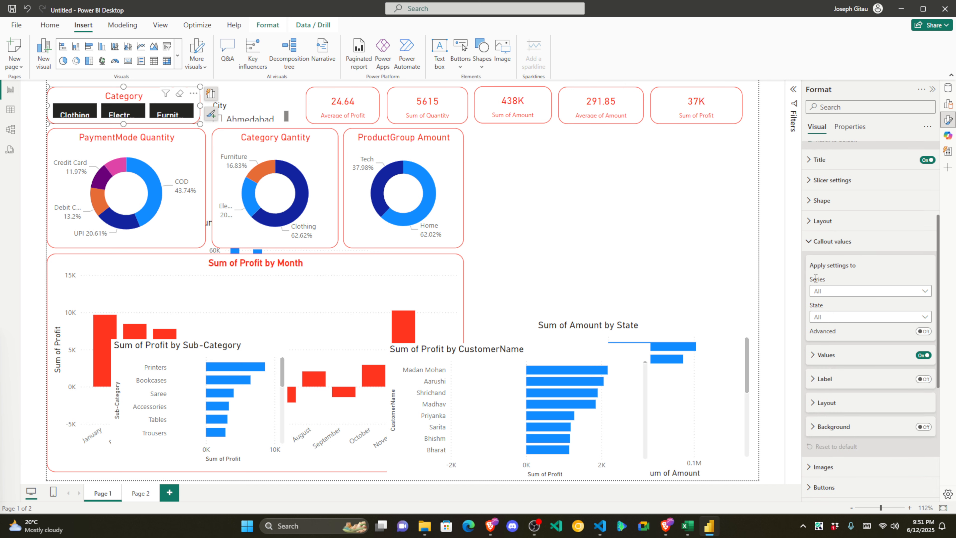
left_click(826, 355)
scroll(915, 298, "down", 2)
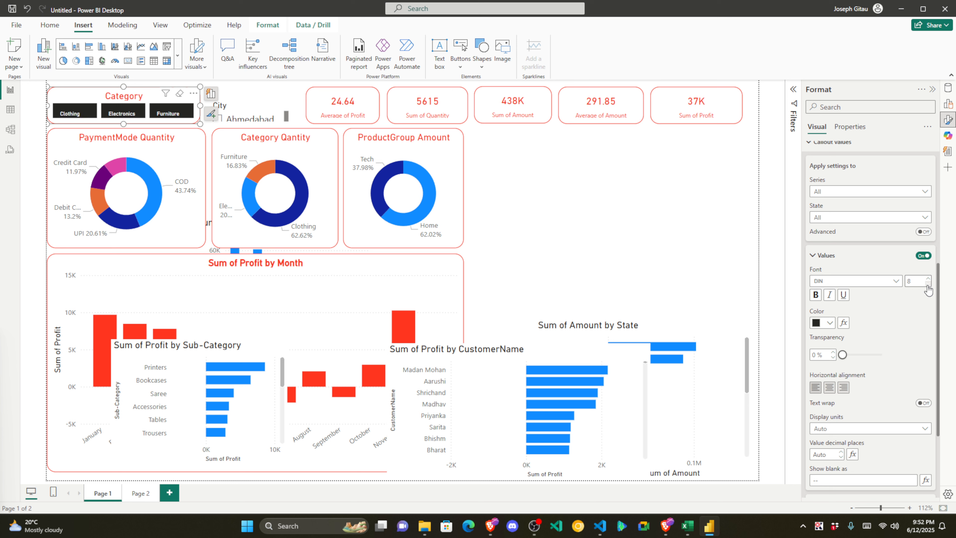
left_click(829, 323)
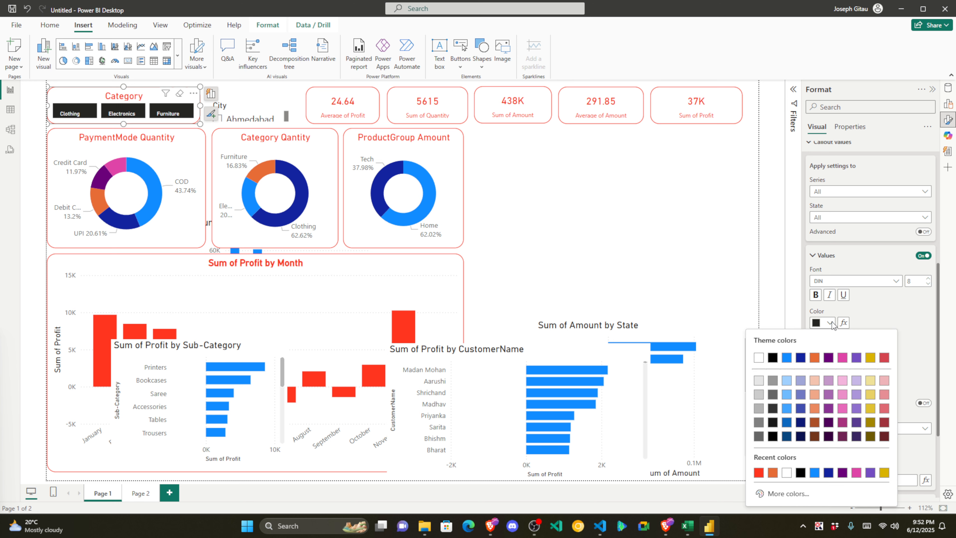
left_click(763, 471)
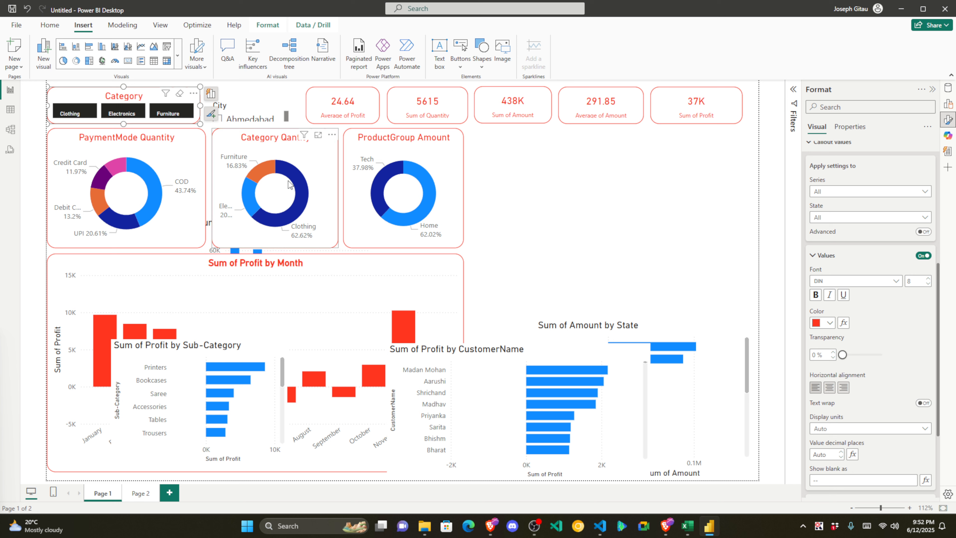
Step: Centre-align the Clothing, Electronics and Furniture button labels on the Category slicer
scroll(880, 335, "down", 1)
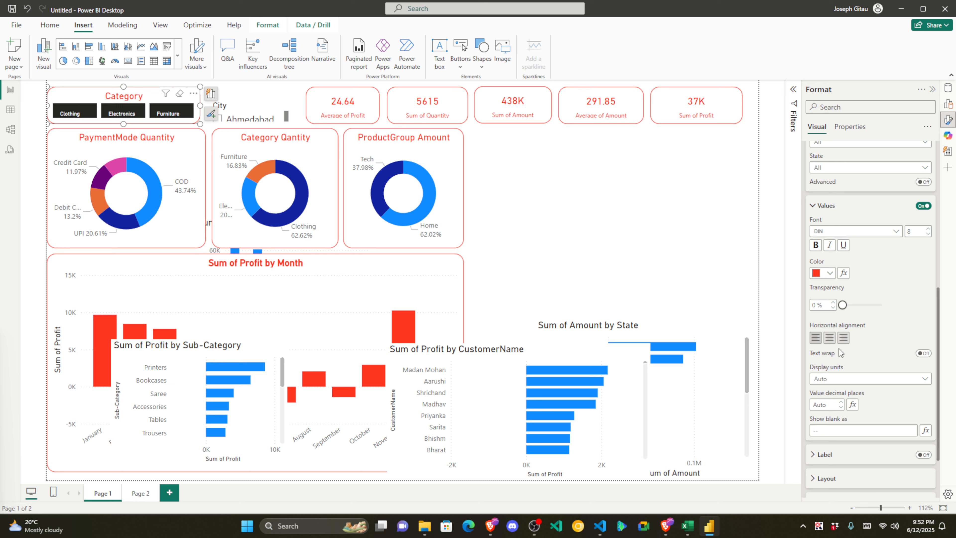
left_click(829, 338)
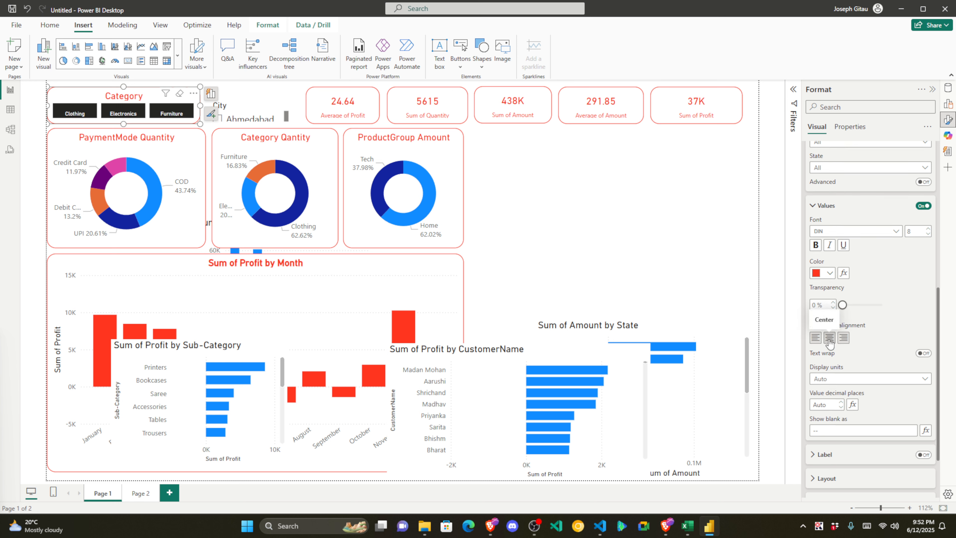
scroll(890, 315, "down", 2)
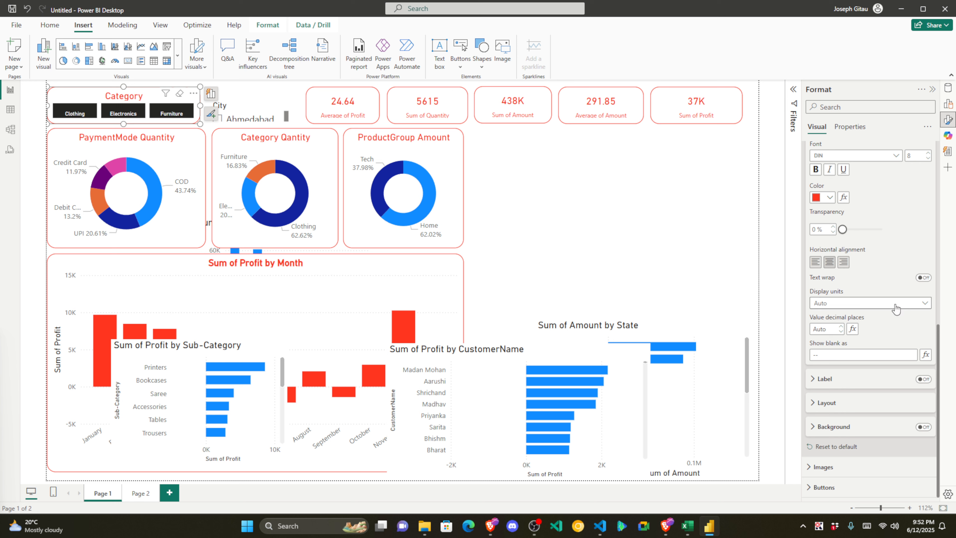
left_click(896, 305)
left_click(898, 254)
scroll(841, 269, "up", 4)
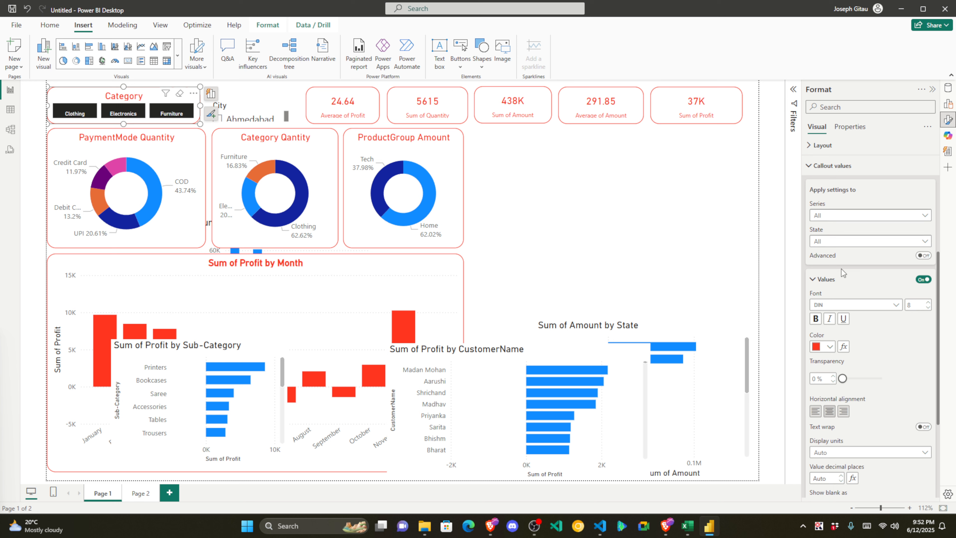
left_click(839, 278)
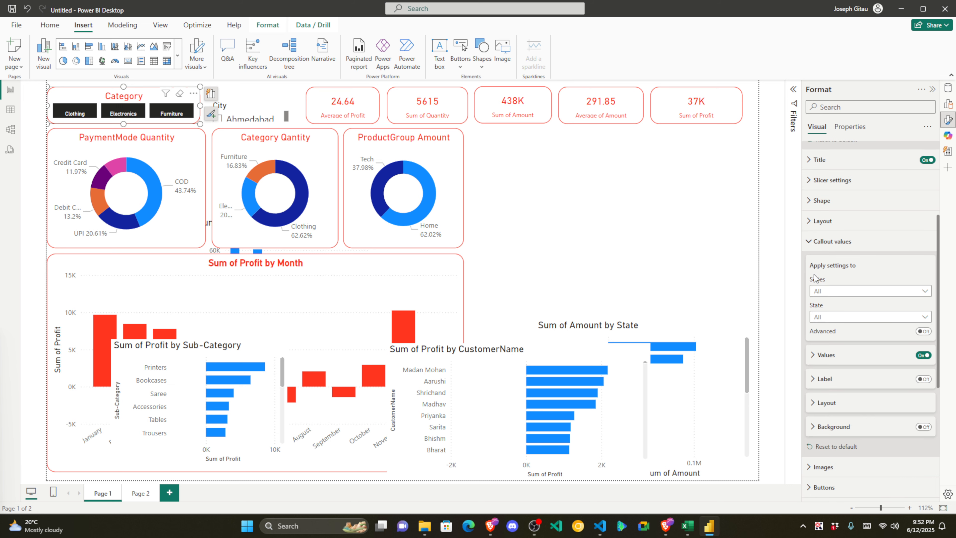
left_click(532, 193)
left_click(228, 100)
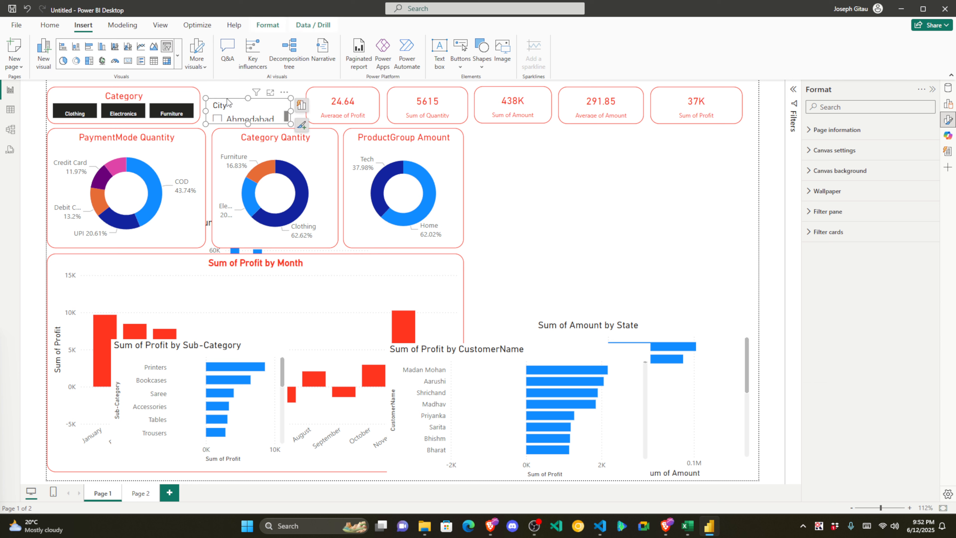
Step: Move the City slicer up slightly and check its size and position
left_click_drag(228, 99, 228, 87)
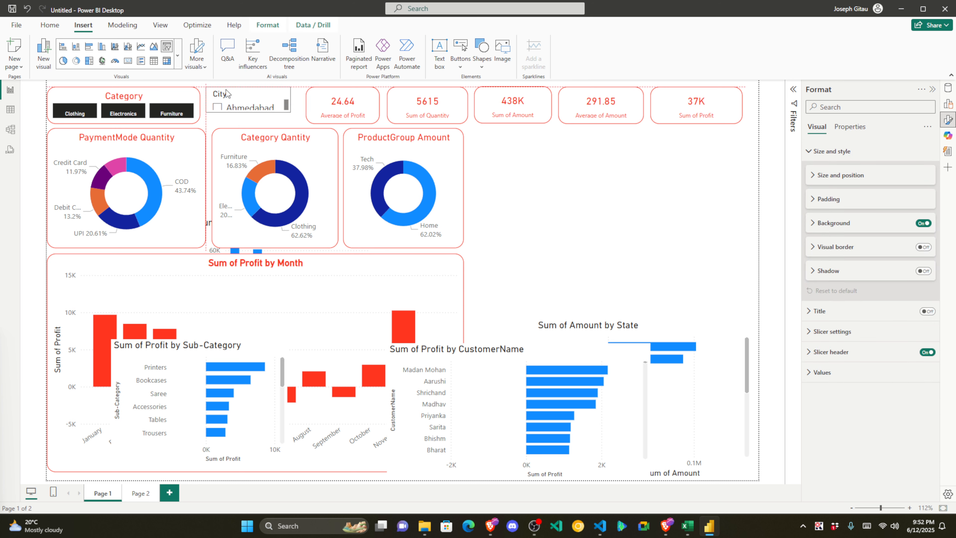
left_click(826, 181)
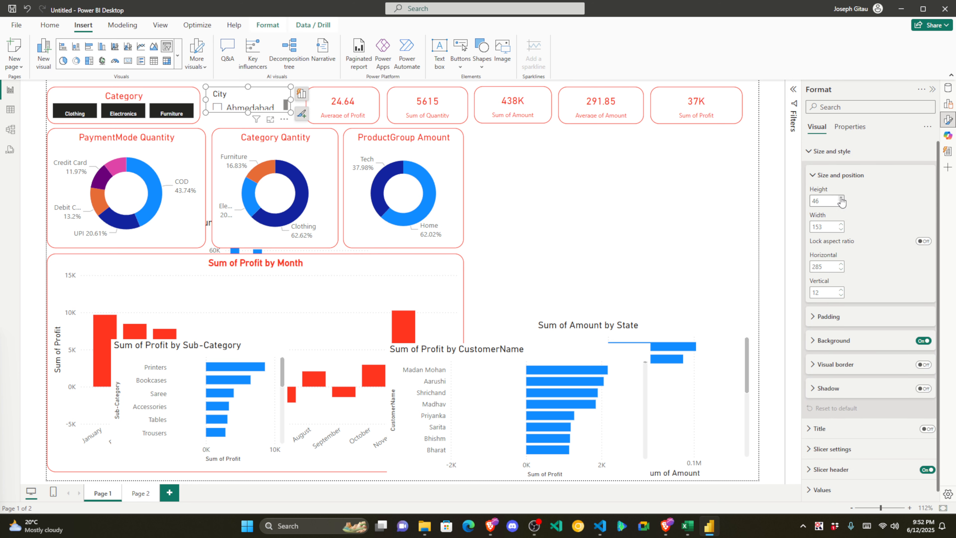
left_click(822, 176)
Step: Give the City slicer a red border with 16 px rounded corners, then view visual suggestions
left_click(924, 247)
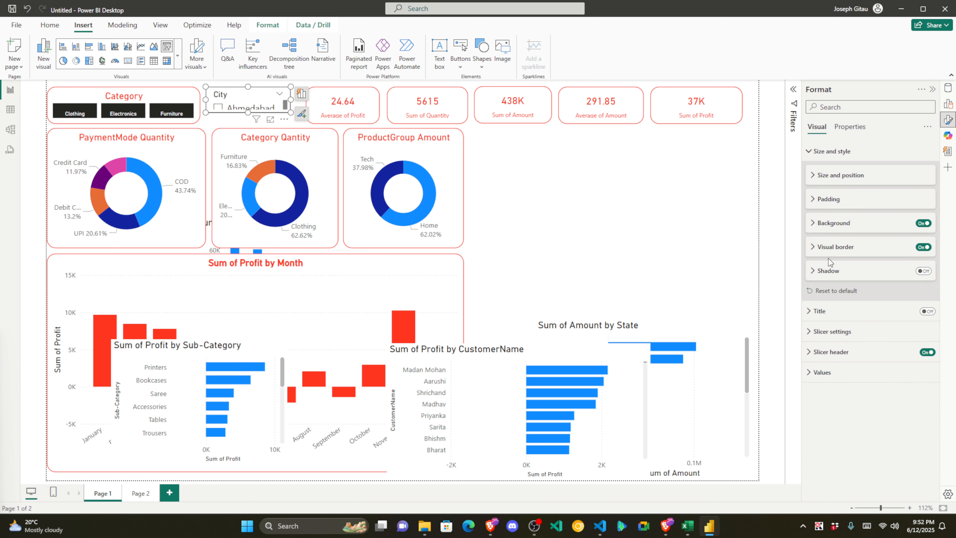
left_click(811, 248)
left_click(820, 272)
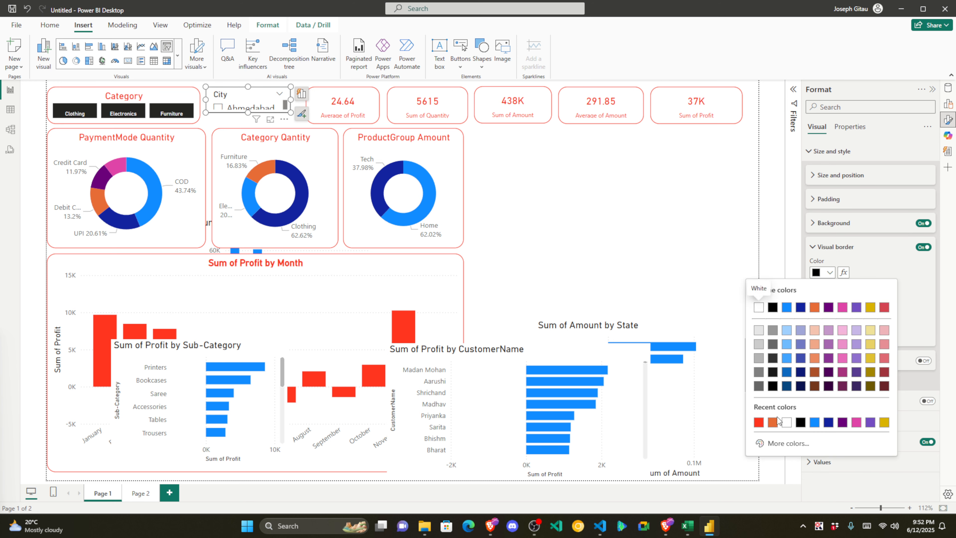
left_click(760, 422)
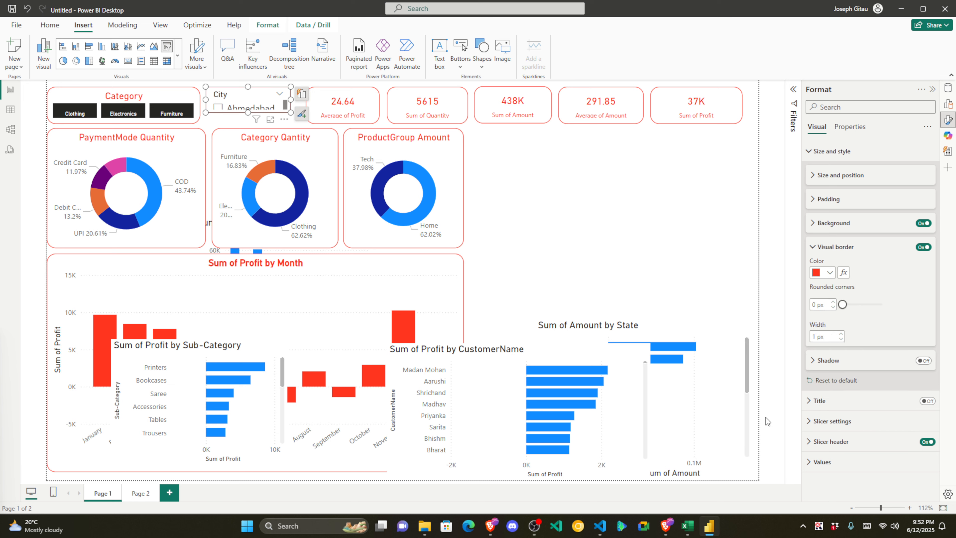
left_click(814, 305)
type("16")
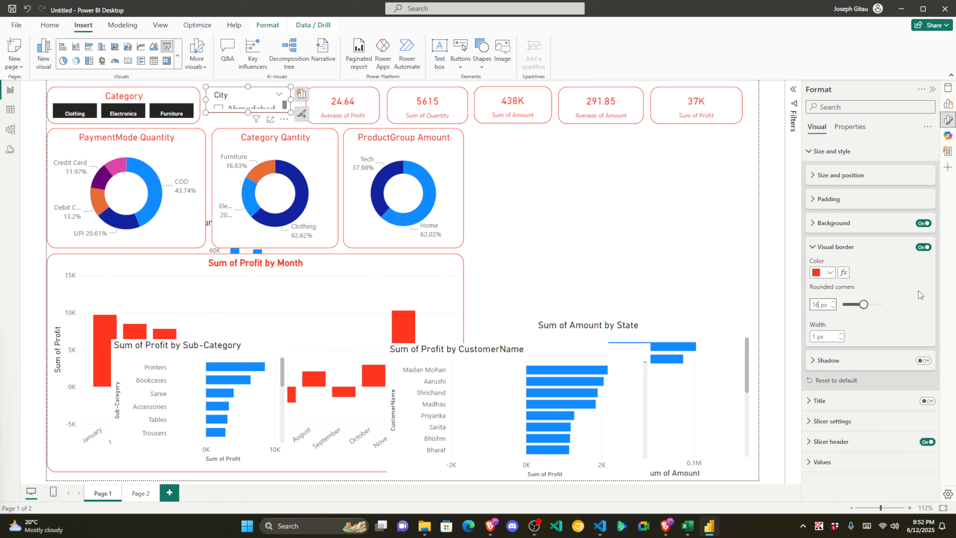
left_click(922, 289)
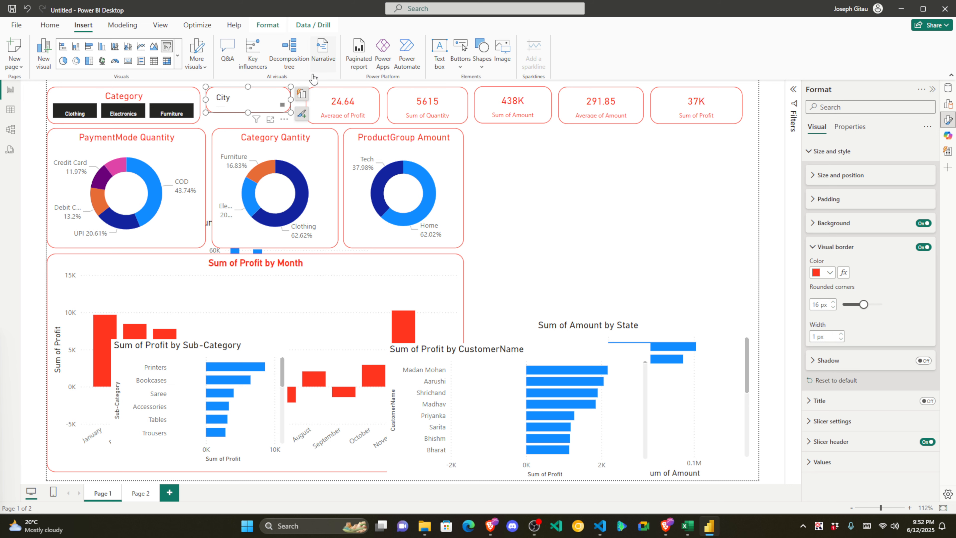
left_click(302, 94)
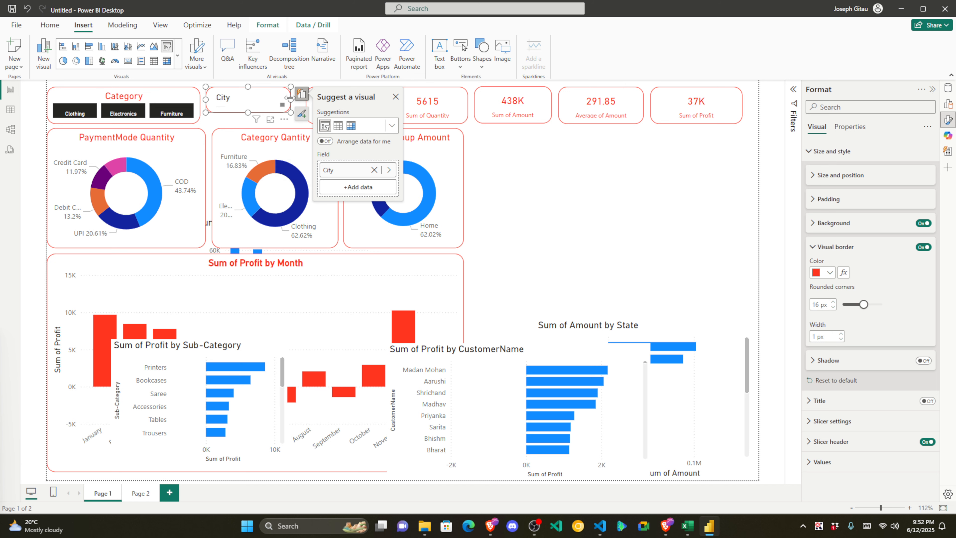
left_click(950, 105)
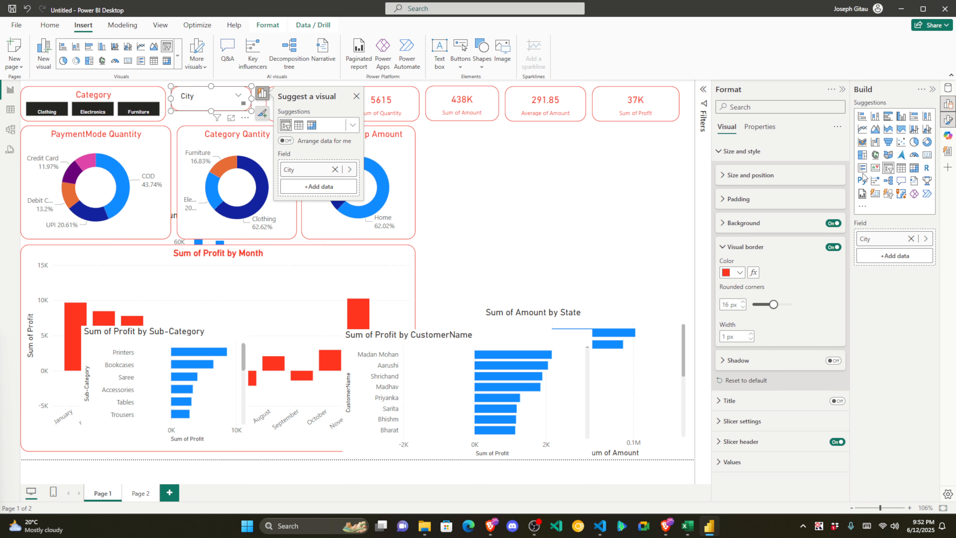
Step: Change the City slicer's style to Dropdown
left_click(949, 104)
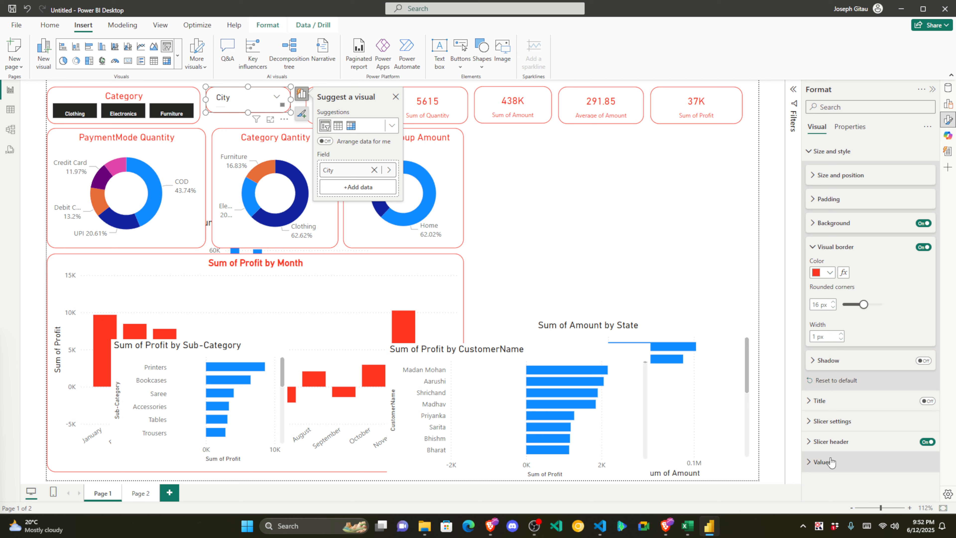
left_click(818, 422)
scroll(866, 357, "down", 1)
scroll(866, 358, "down", 2)
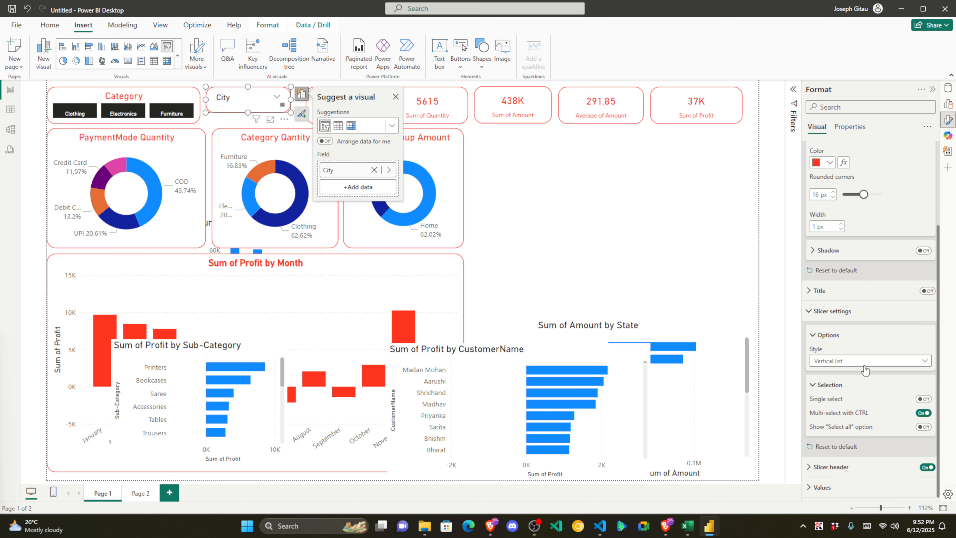
left_click(848, 362)
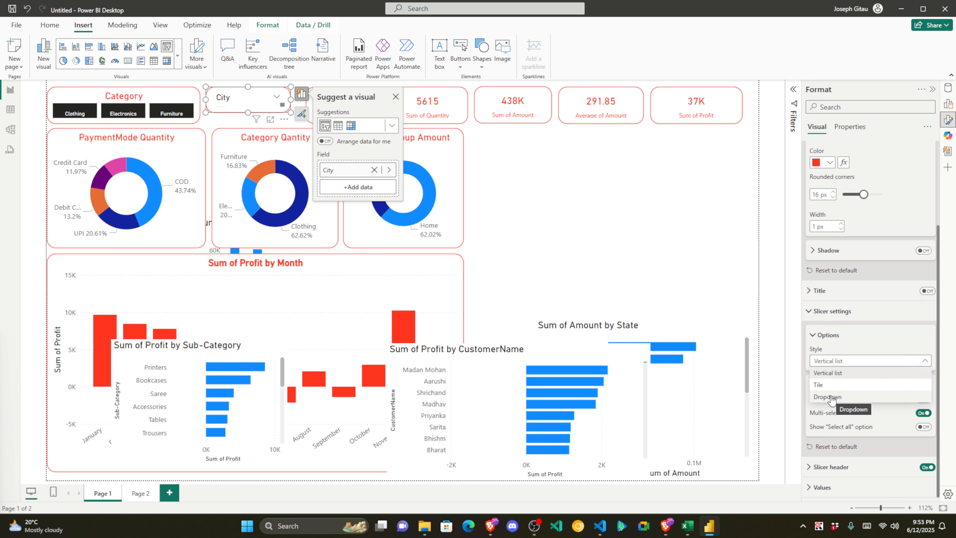
left_click(828, 397)
left_click(626, 240)
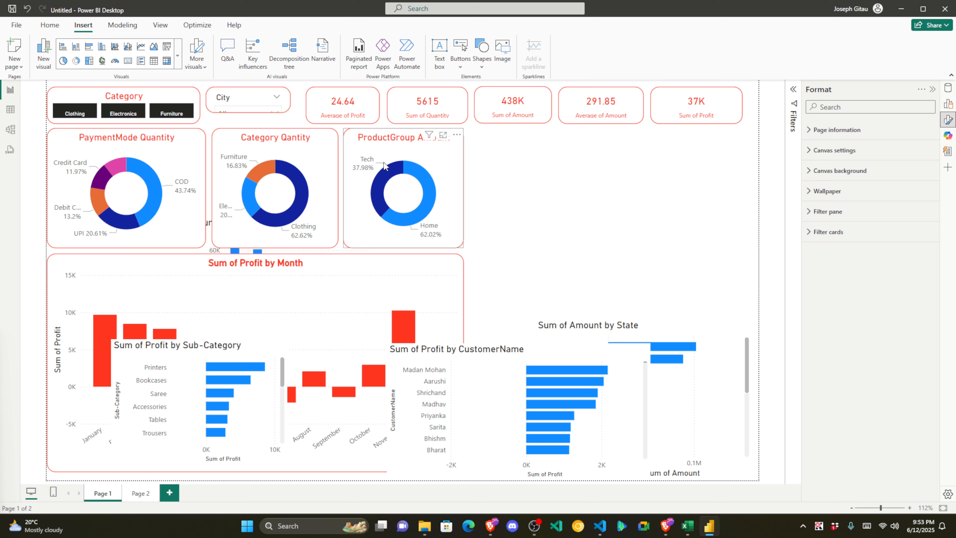
Step: Enlarge the City dropdown slicer so its selected value shows
left_click(232, 99)
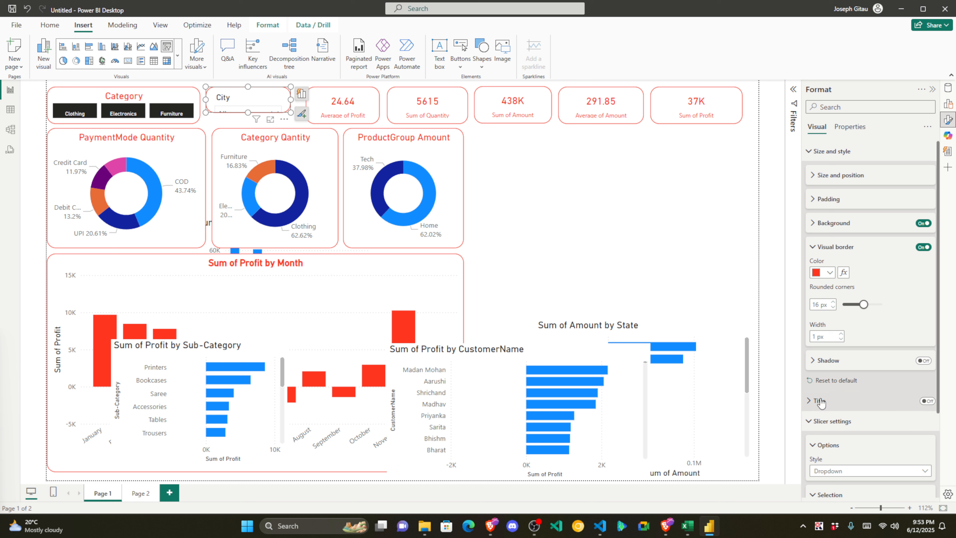
left_click(829, 247)
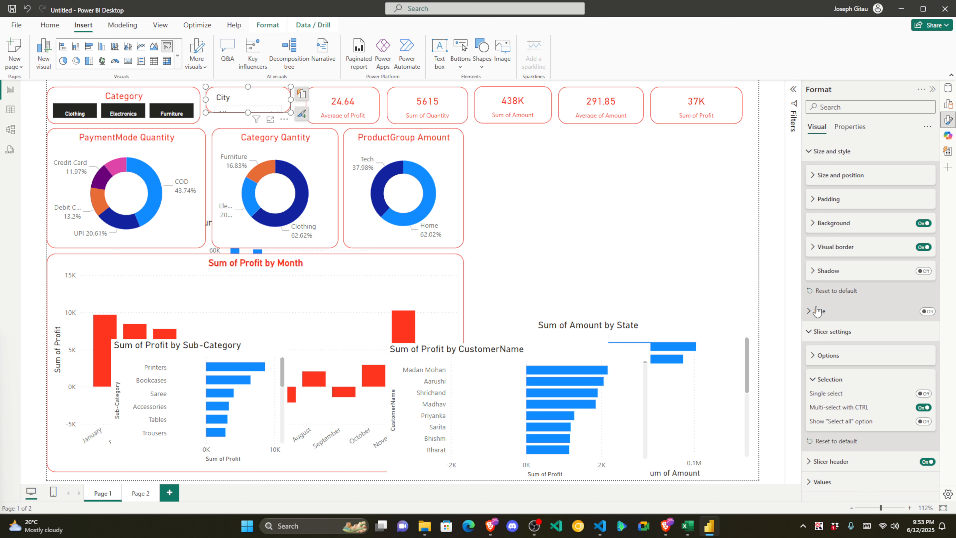
left_click(828, 332)
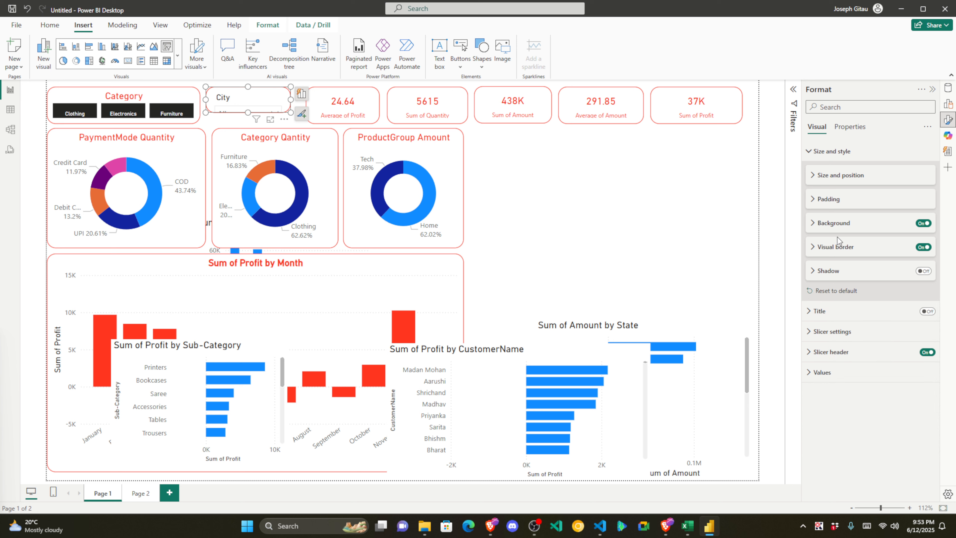
left_click_drag(248, 112, 297, 110)
left_click(599, 217)
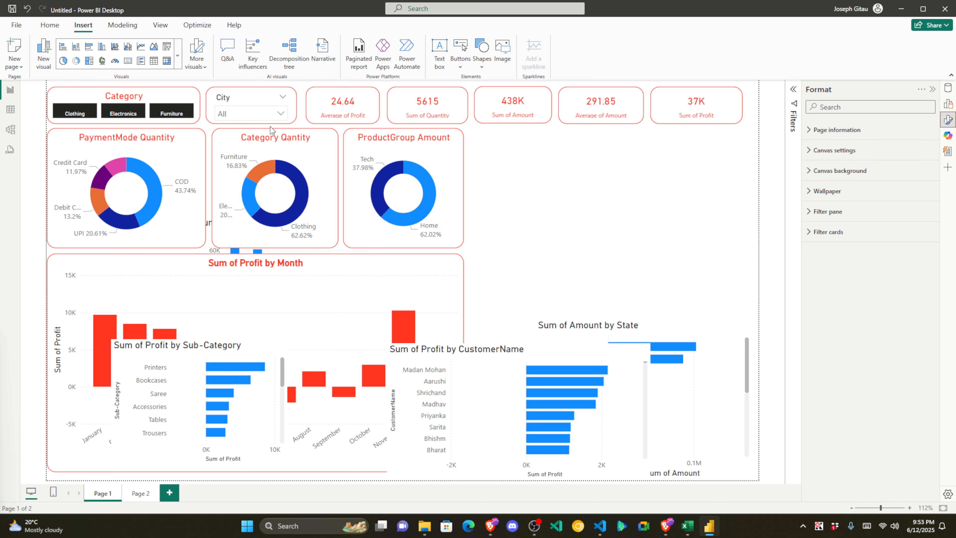
Step: Filter to Ahmedabad, Amritsar, Bangalore, Bhopal, Chandigarh, Chennai and Delhi in the City dropdown
left_click(278, 113)
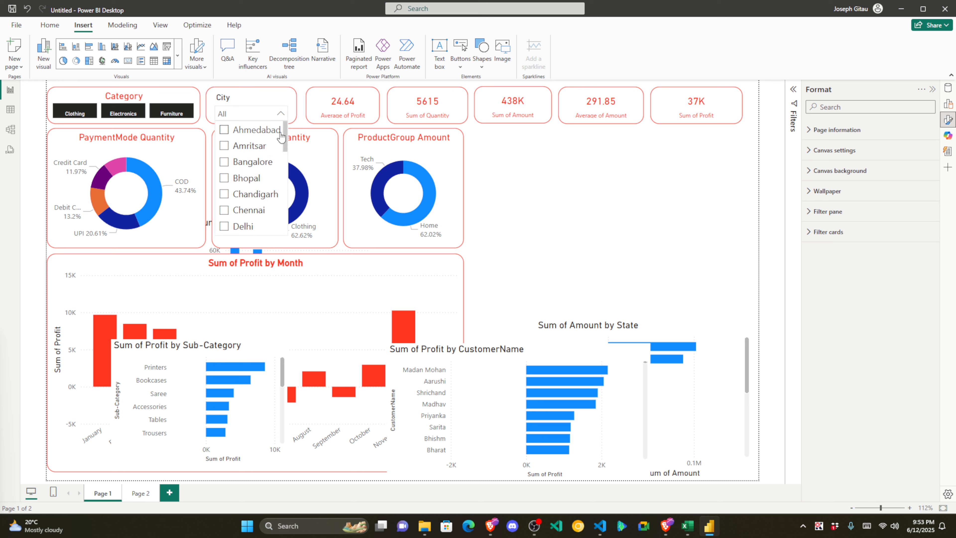
left_click_drag(284, 138, 303, 145)
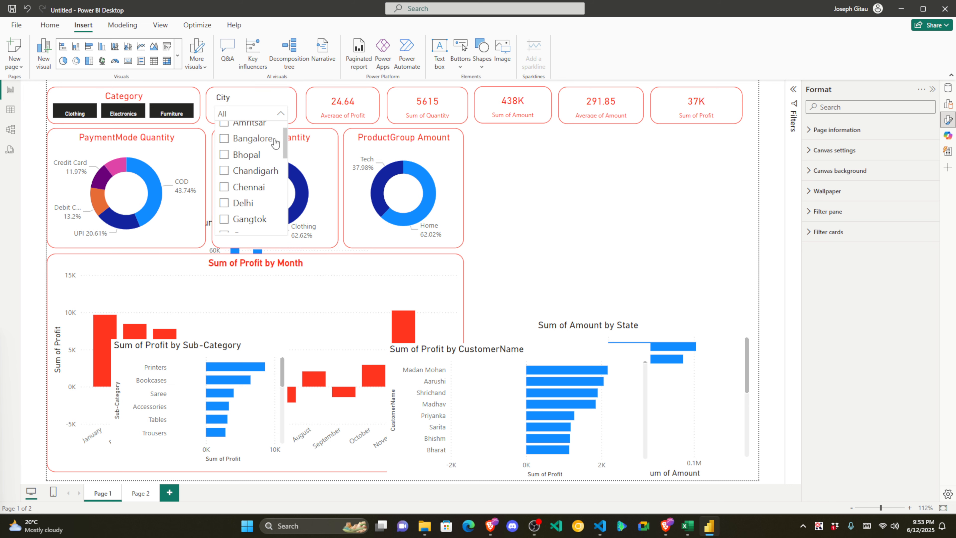
scroll(250, 141, "up", 1)
left_click(224, 130)
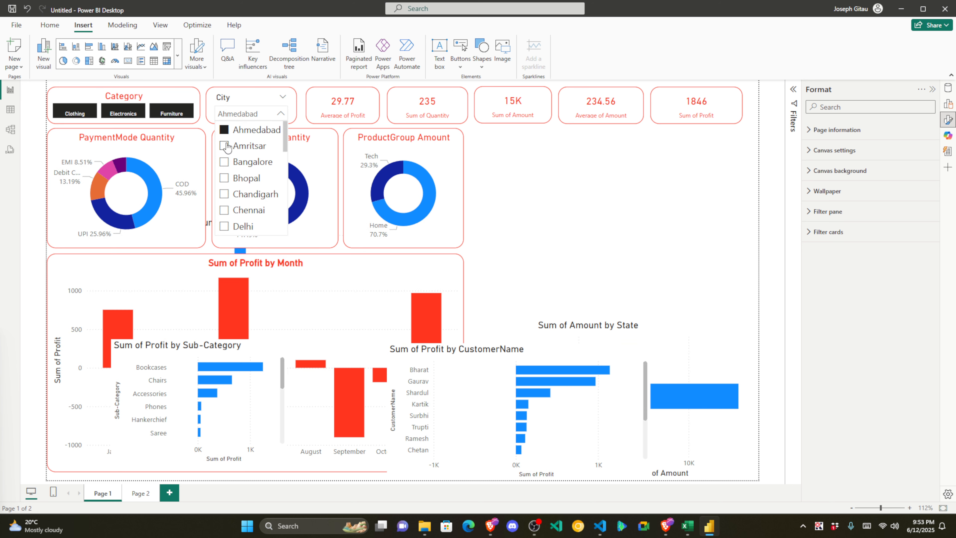
left_click(225, 146)
left_click(224, 162)
left_click(224, 177)
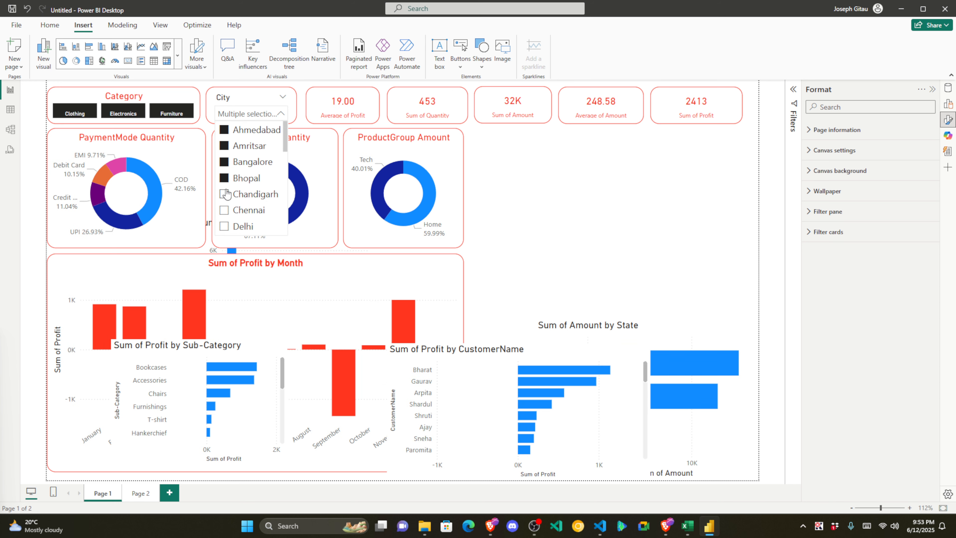
left_click(224, 210)
left_click(225, 226)
left_click(224, 195)
scroll(237, 161, "down", 5)
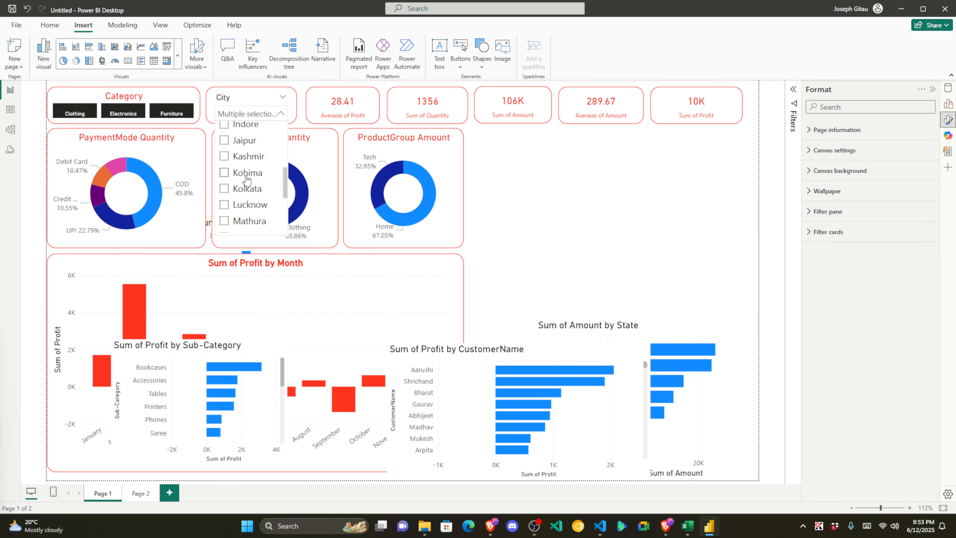
scroll(238, 158, "up", 5)
scroll(237, 157, "up", 1)
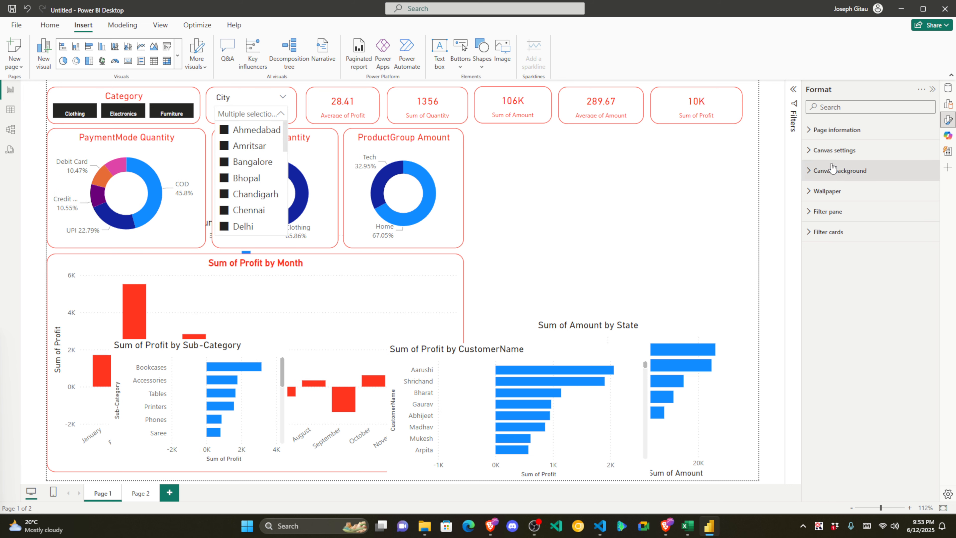
Step: Turn on the Show "Select all" option in the City slicer's selection settings, keeping multi-select
left_click(283, 94)
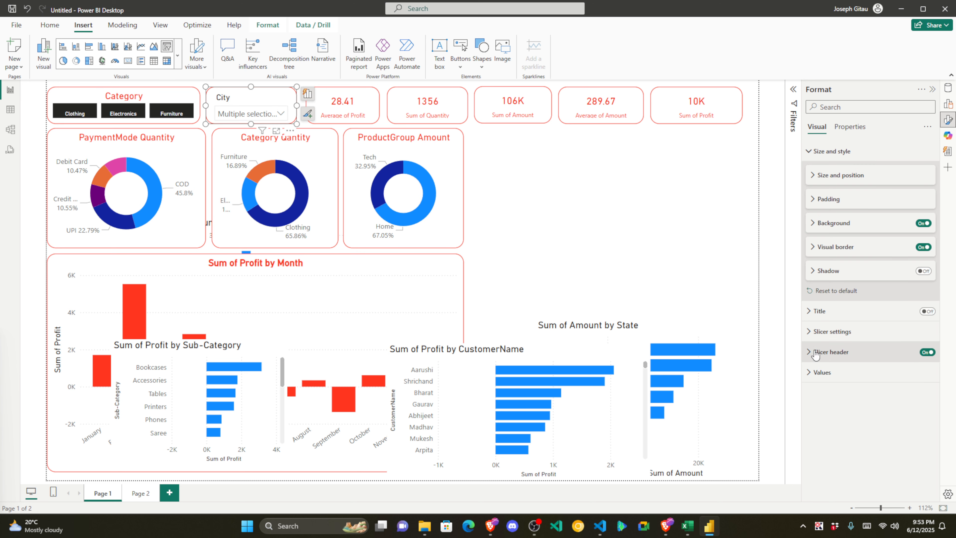
scroll(879, 297, "down", 3)
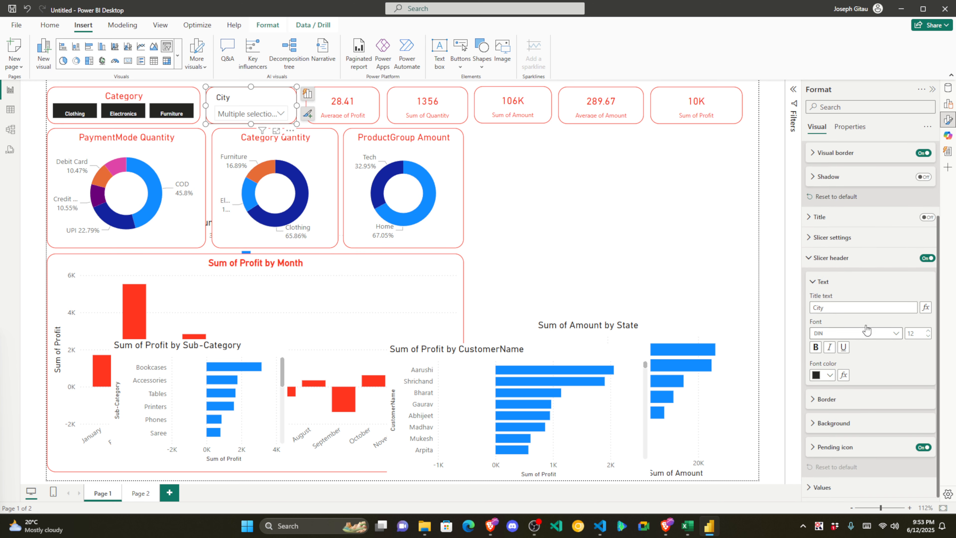
left_click(814, 251)
left_click(823, 334)
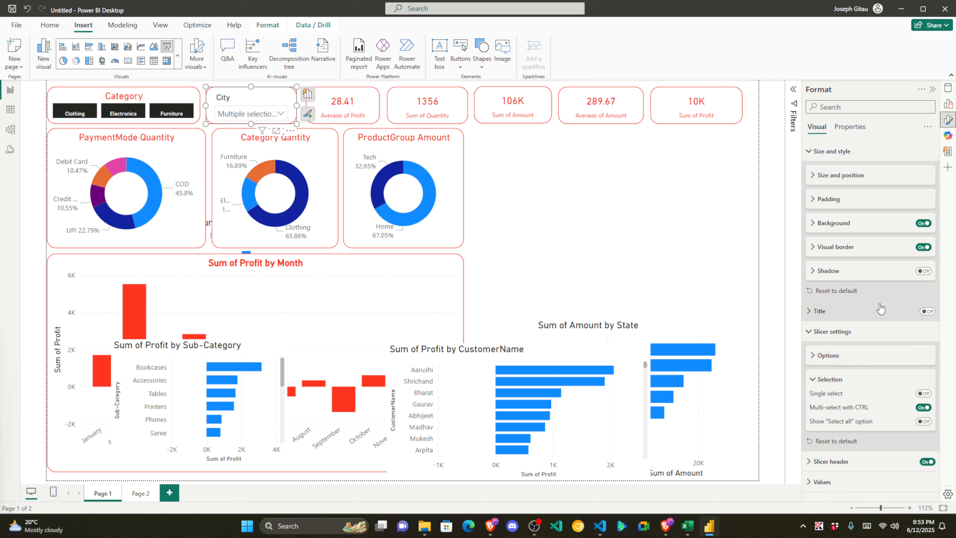
left_click(923, 394)
left_click(814, 380)
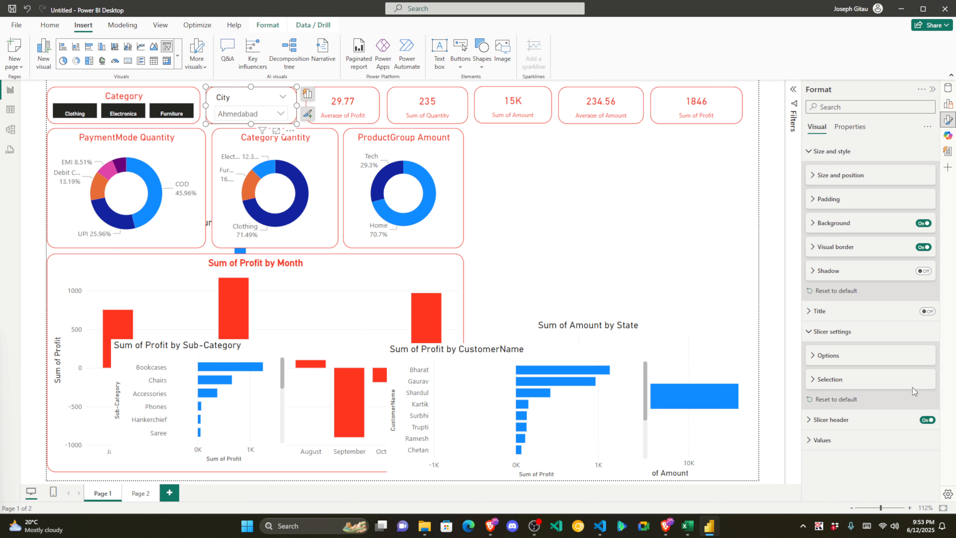
left_click(831, 380)
left_click(924, 393)
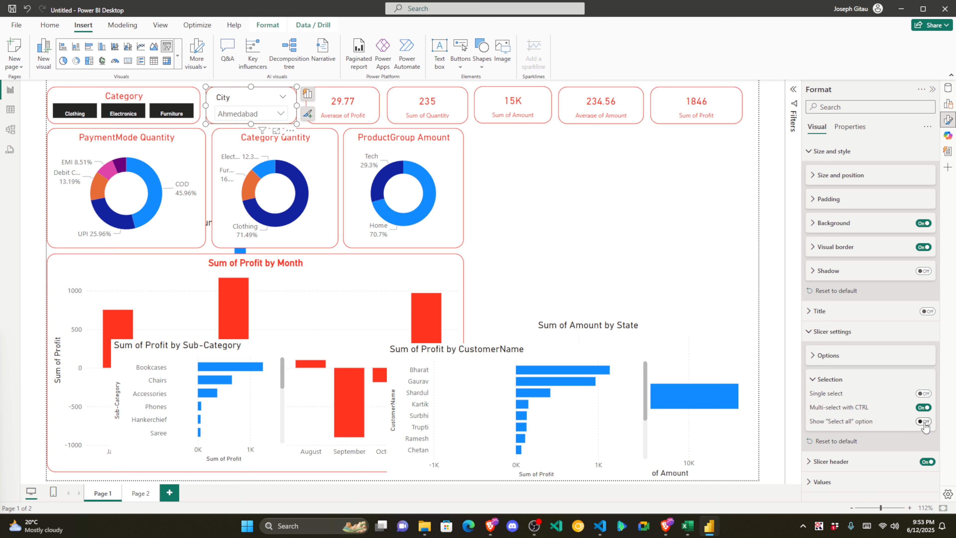
left_click(924, 422)
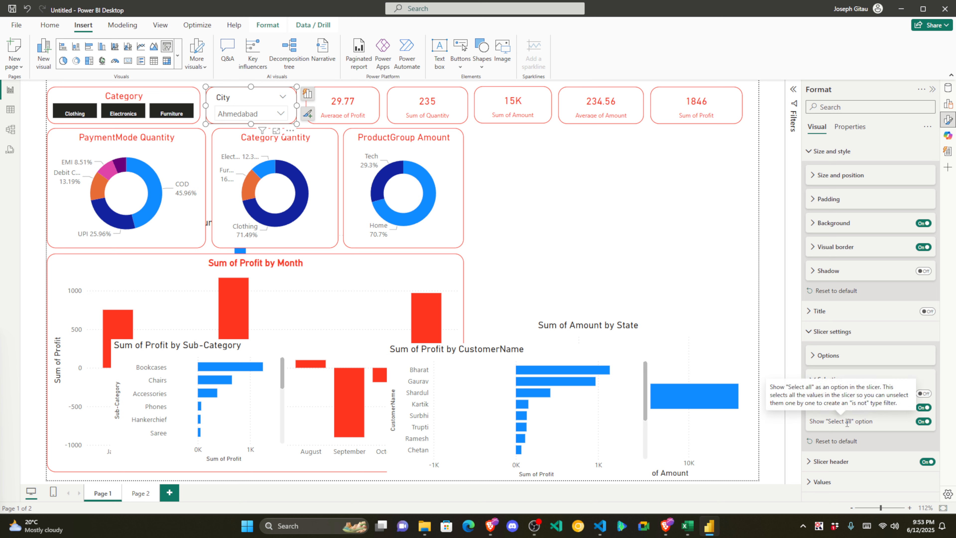
left_click(688, 231)
Step: Choose Select all in the City dropdown so every city is included
left_click(280, 113)
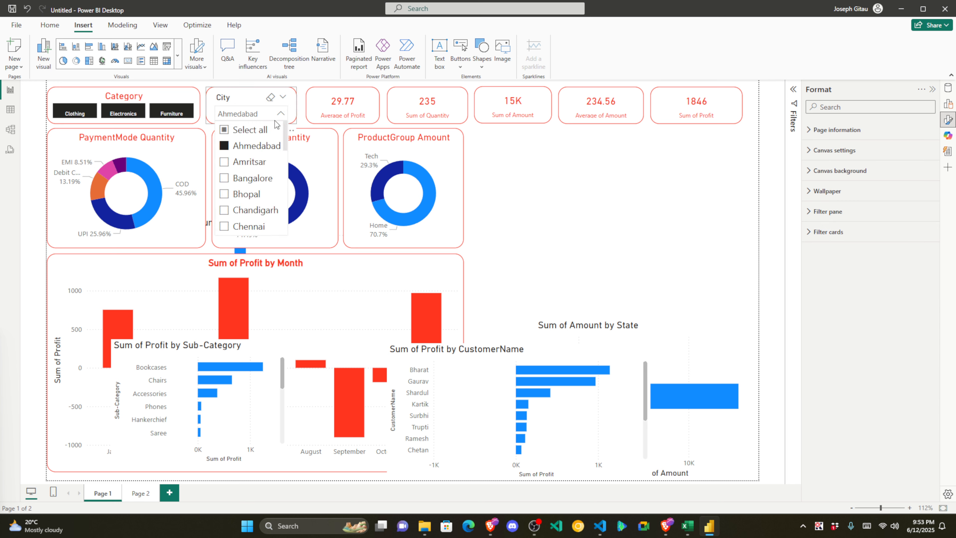
left_click(224, 132)
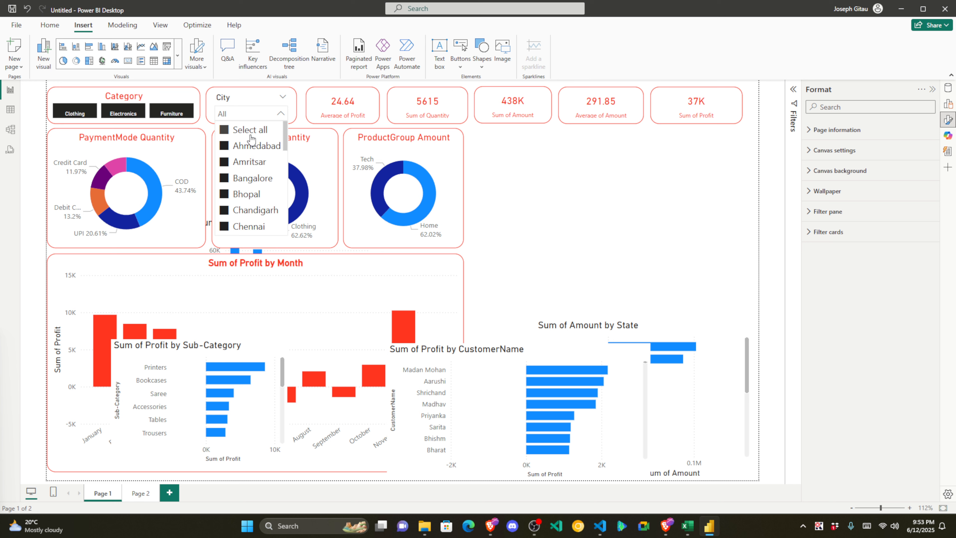
left_click(237, 103)
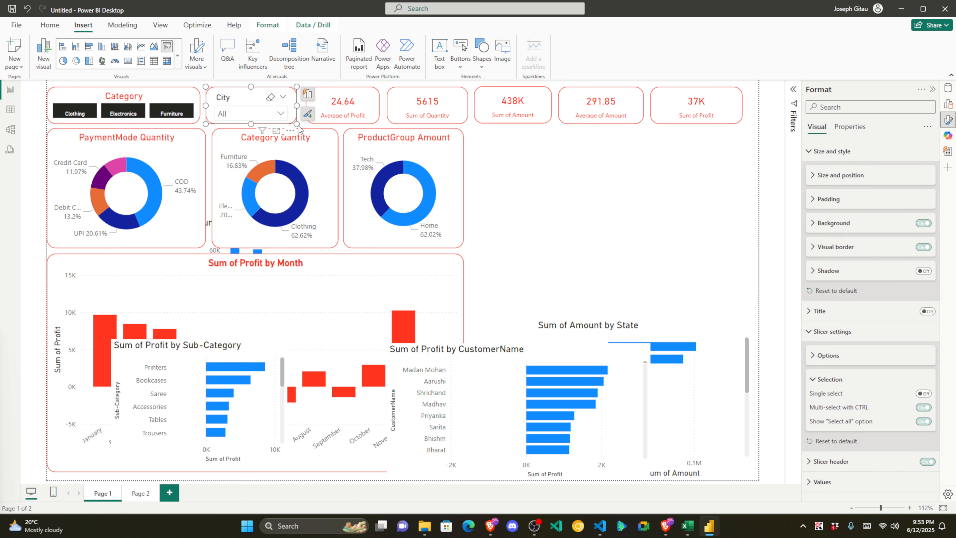
left_click(498, 187)
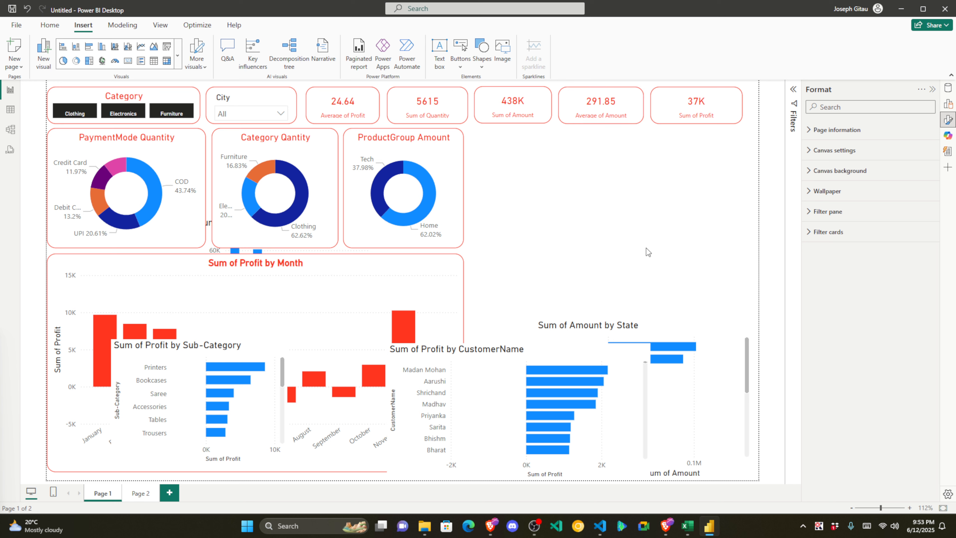
Step: Place the Sub-Category profit chart beside ProductGroup Amount, widening and shortening it
left_click_drag(490, 340, 366, 140)
left_click_drag(190, 350, 184, 278)
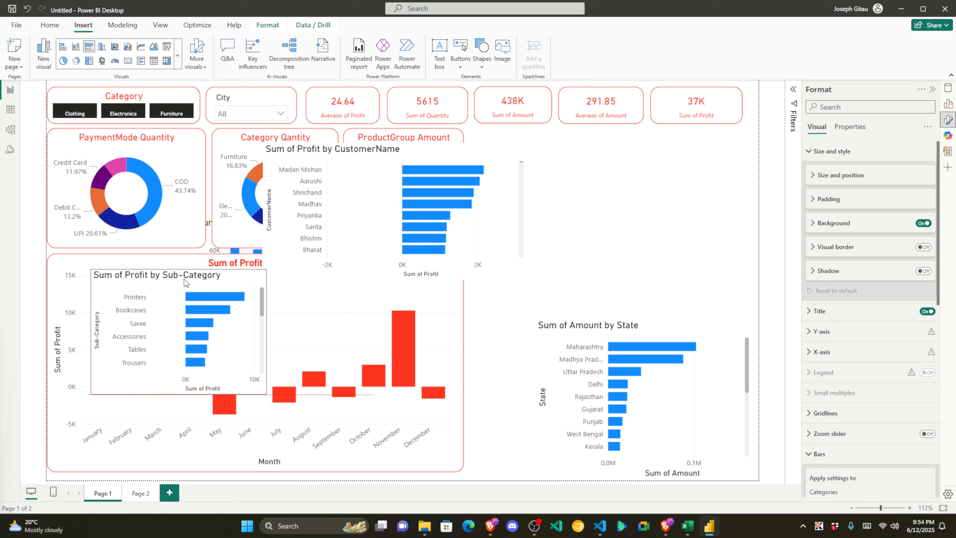
mouse_move(598, 374)
left_mouse_down()
mouse_move(478, 338)
mouse_move(381, 384)
mouse_move(418, 375)
mouse_move(400, 402)
mouse_move(392, 375)
mouse_move(605, 375)
left_mouse_up()
left_click_drag(144, 280, 635, 159)
left_click_drag(489, 149, 274, 232)
left_click_drag(598, 153, 489, 132)
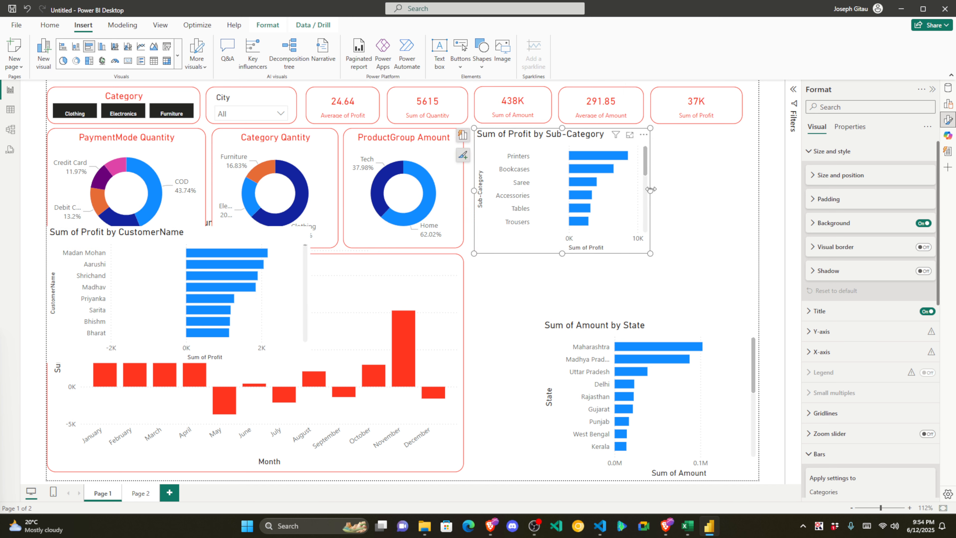
left_click_drag(650, 190, 754, 181)
left_click_drag(614, 251, 615, 229)
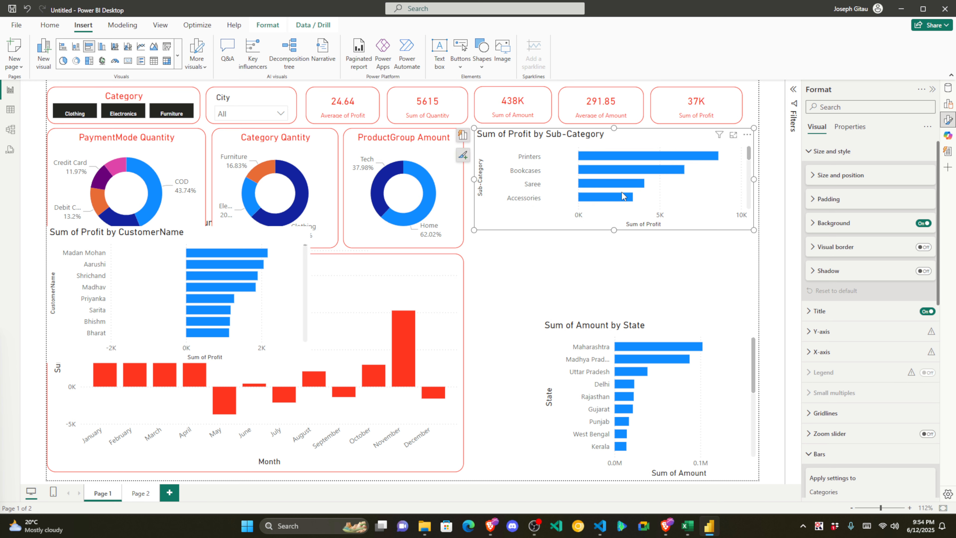
Step: Put the State amount chart beside the Sub-Category chart, widened to the canvas edge and shortened
left_click_drag(636, 317, 569, 244)
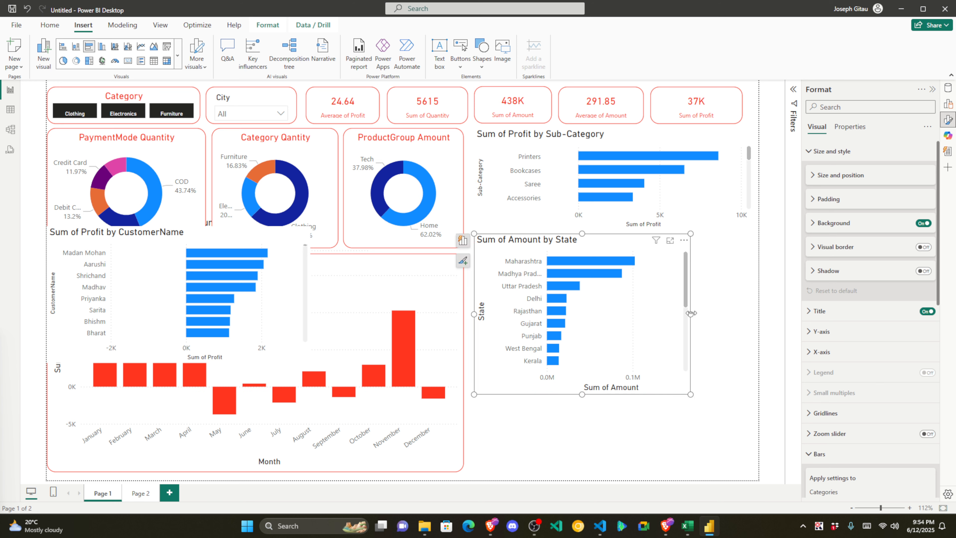
left_click_drag(690, 313, 762, 300)
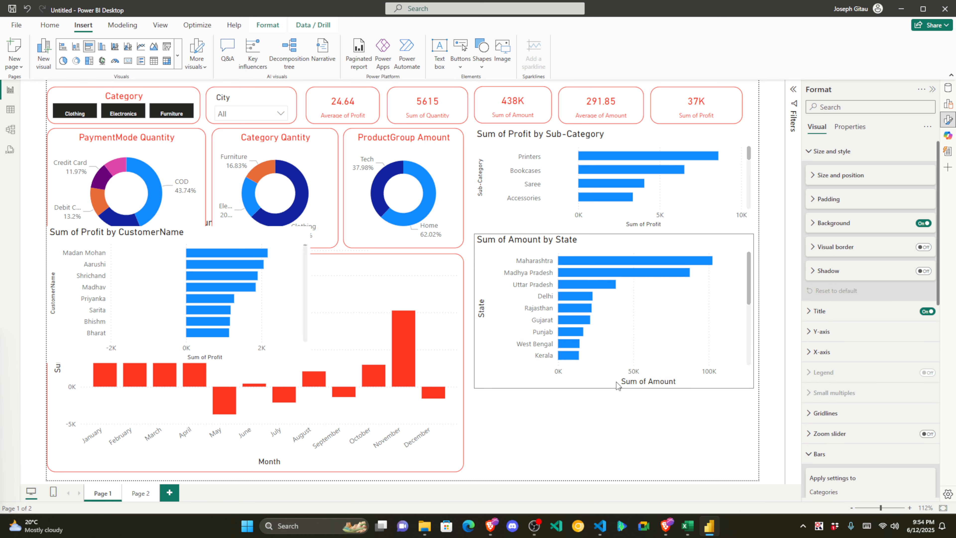
left_click_drag(616, 382, 621, 331)
left_click(602, 381)
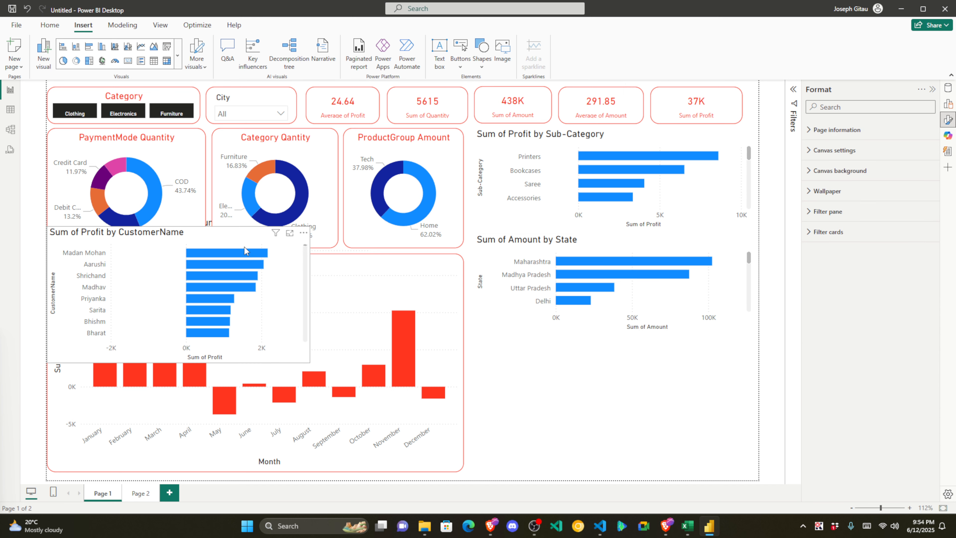
Step: Move the CustomerName profit chart to the lower right and shorten it slightly
left_click_drag(562, 334, 668, 351)
left_click(626, 481)
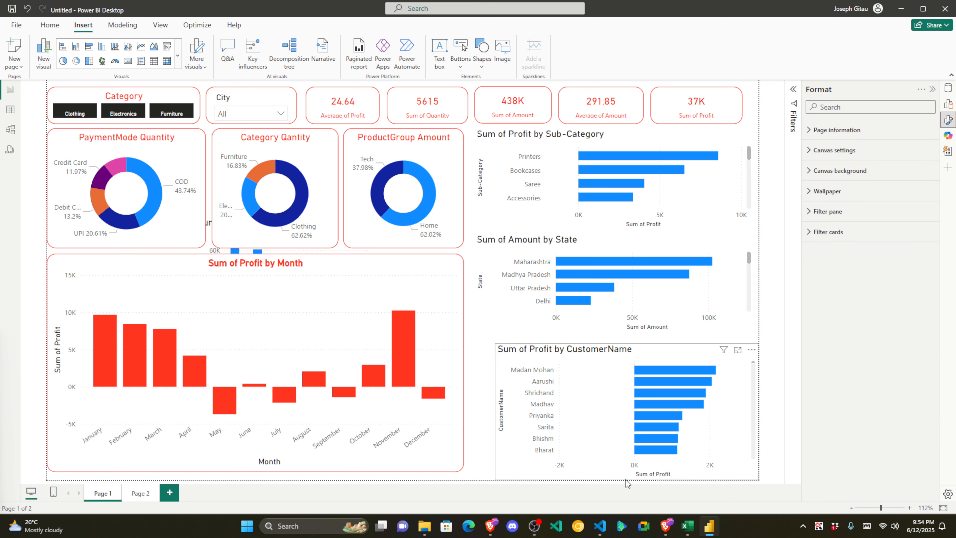
left_click(626, 480)
mouse_move(627, 477)
left_mouse_down()
mouse_move(627, 449)
mouse_move(627, 474)
left_mouse_up()
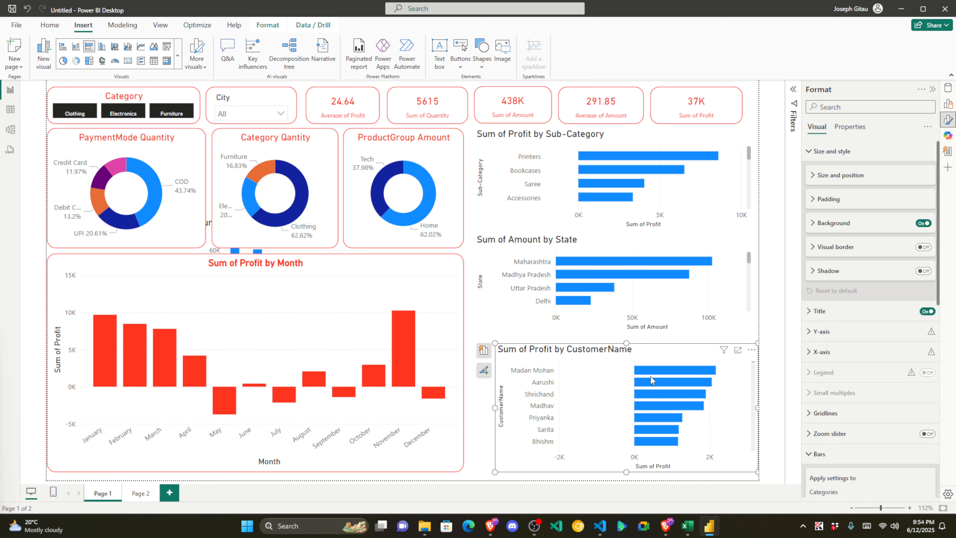
left_click(657, 144)
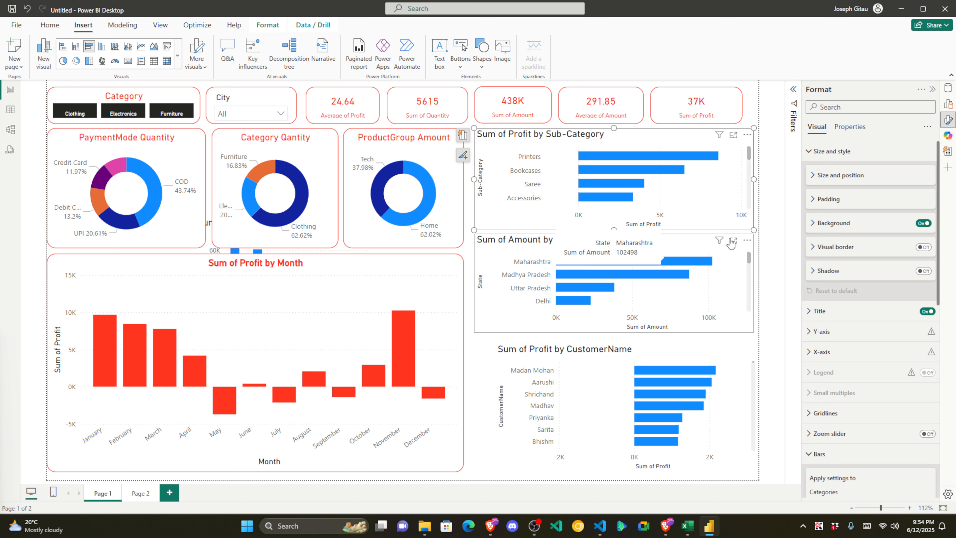
Step: Turn on a red visual border for the Sub-Category profit chart
left_click(923, 248)
left_click(813, 247)
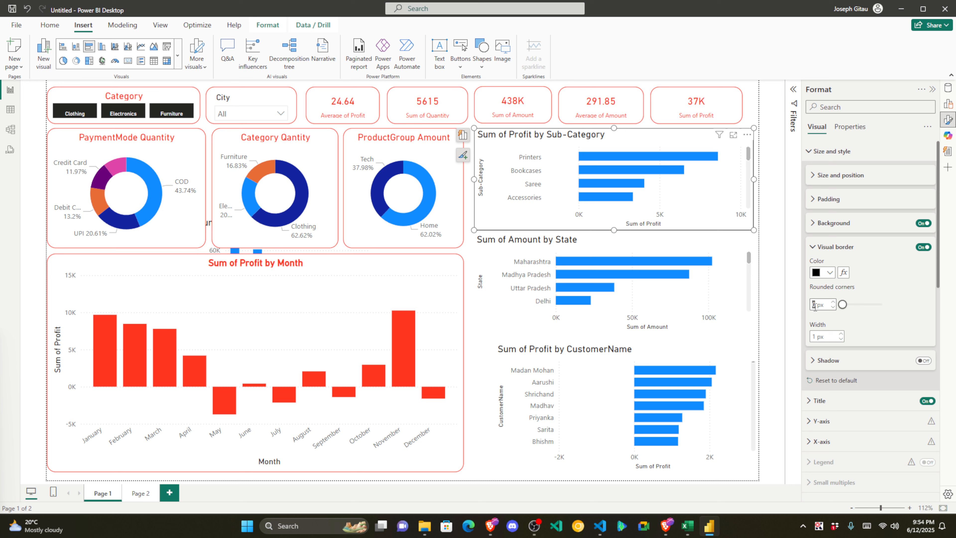
left_click(830, 272)
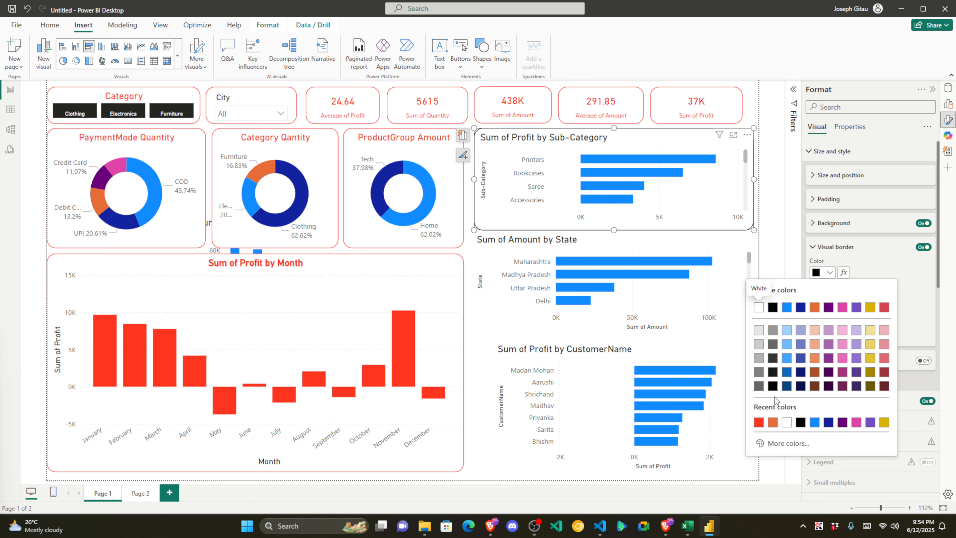
left_click(759, 423)
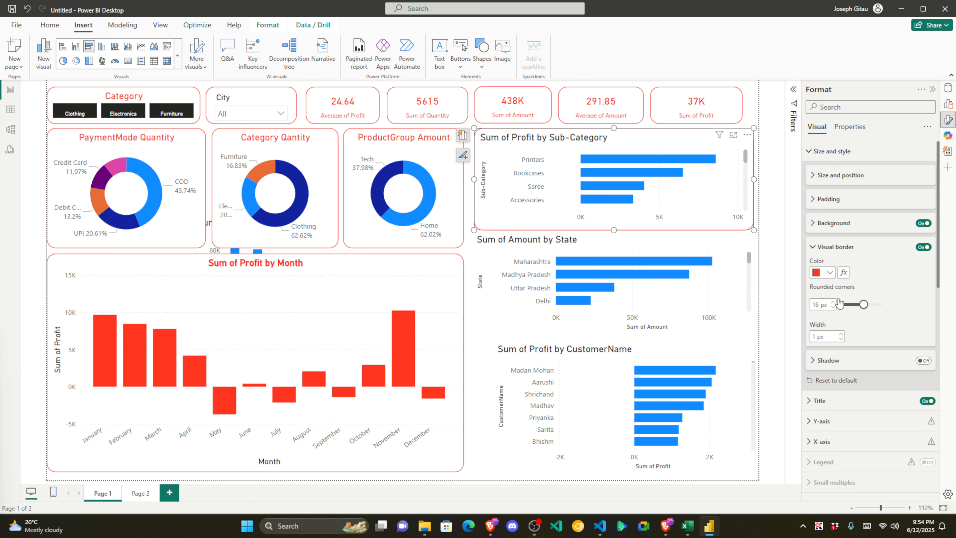
left_click(816, 248)
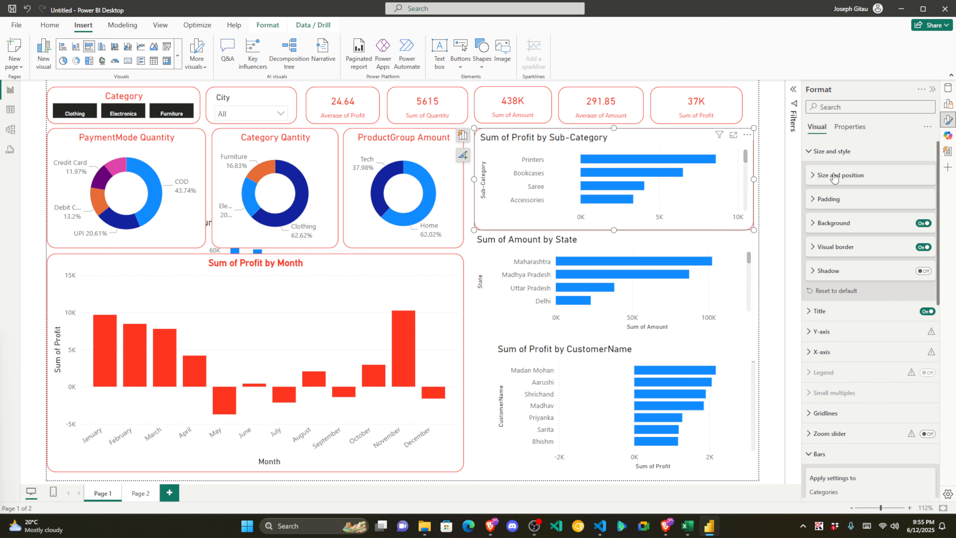
Step: Make the Sub-Category chart's title red and centre-aligned
left_click(819, 315)
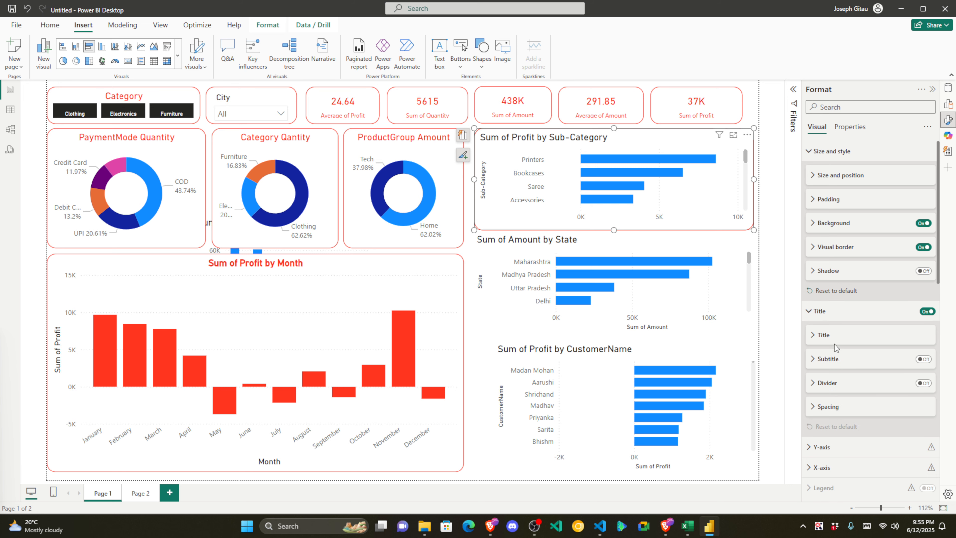
left_click(816, 335)
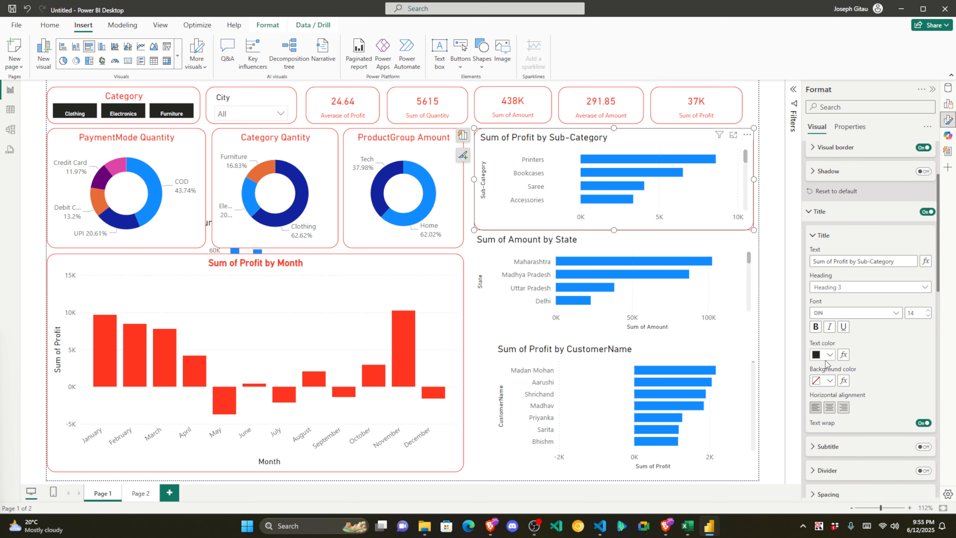
left_click(830, 355)
left_click(765, 319)
left_click(831, 407)
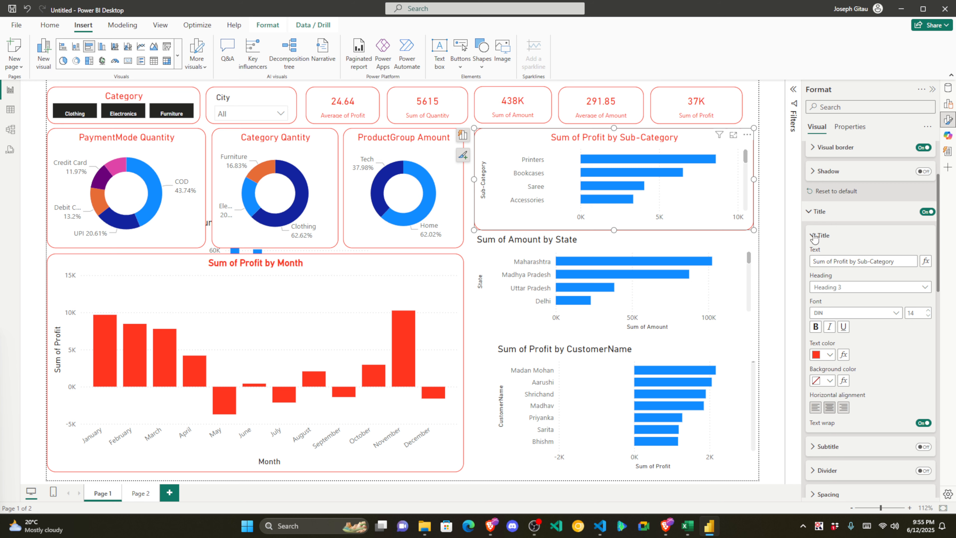
left_click(806, 213)
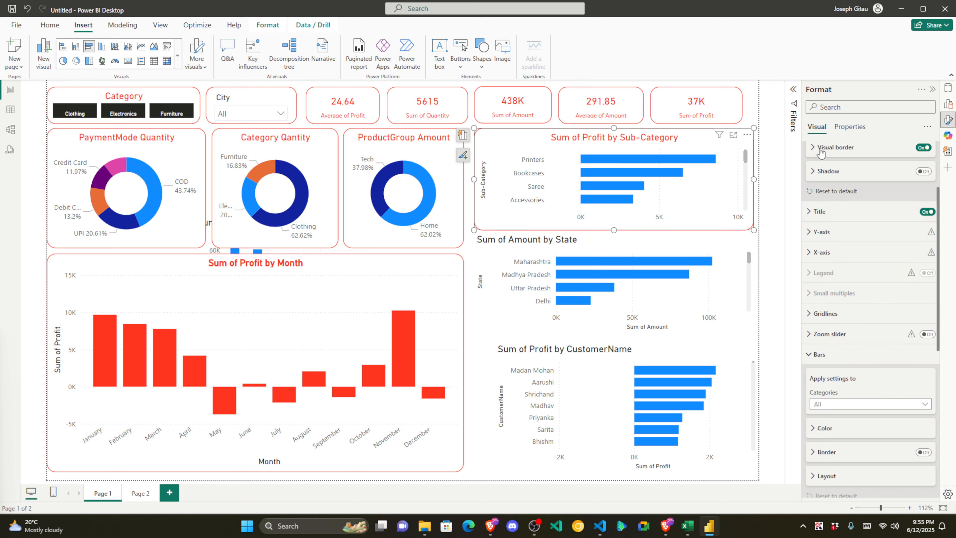
scroll(818, 155, "up", 3)
Step: Collapse the size and style, bar, and data label settings sections
left_click(815, 157)
scroll(841, 275, "down", 7)
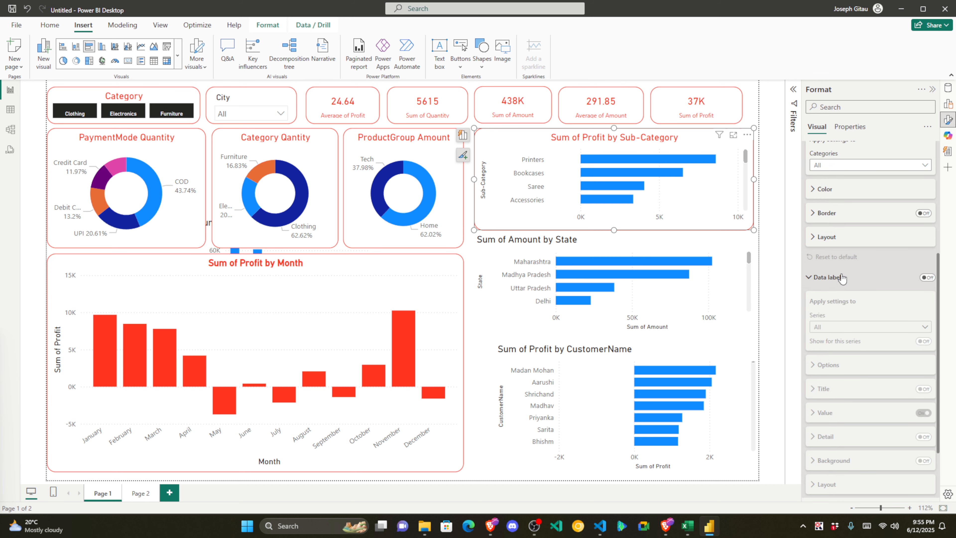
scroll(841, 273, "up", 5)
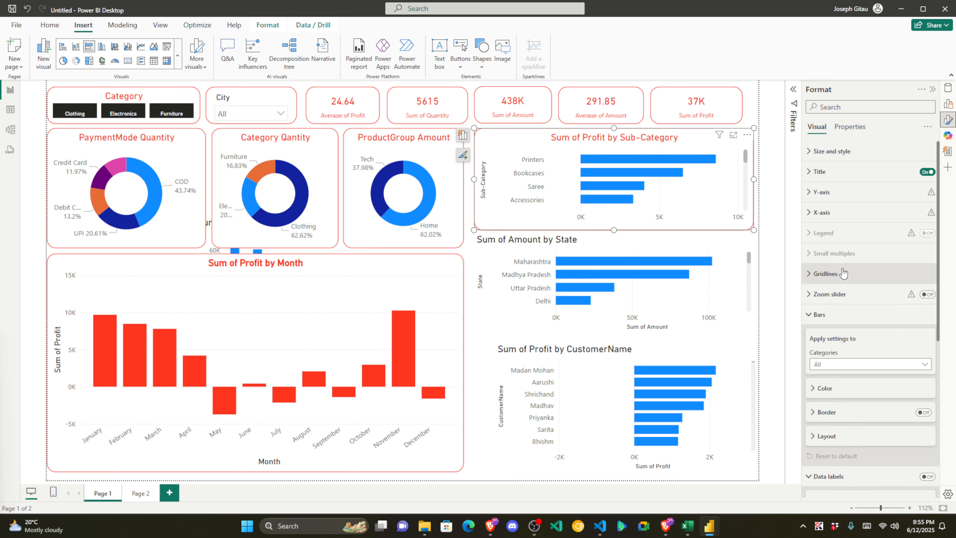
left_click(815, 312)
left_click(840, 324)
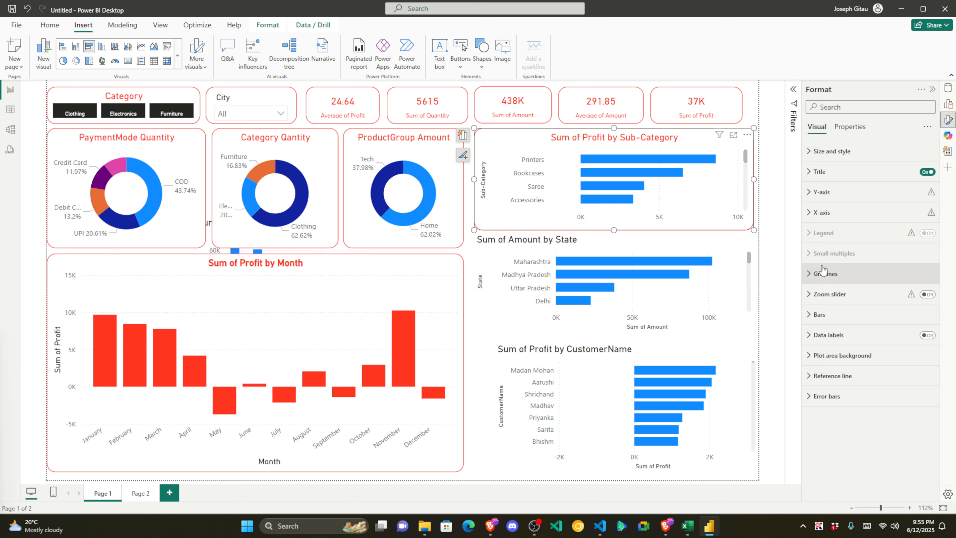
Step: Colour the Sum of Profit by Sub-Category chart's bars red
left_click(820, 315)
scroll(857, 354, "down", 1)
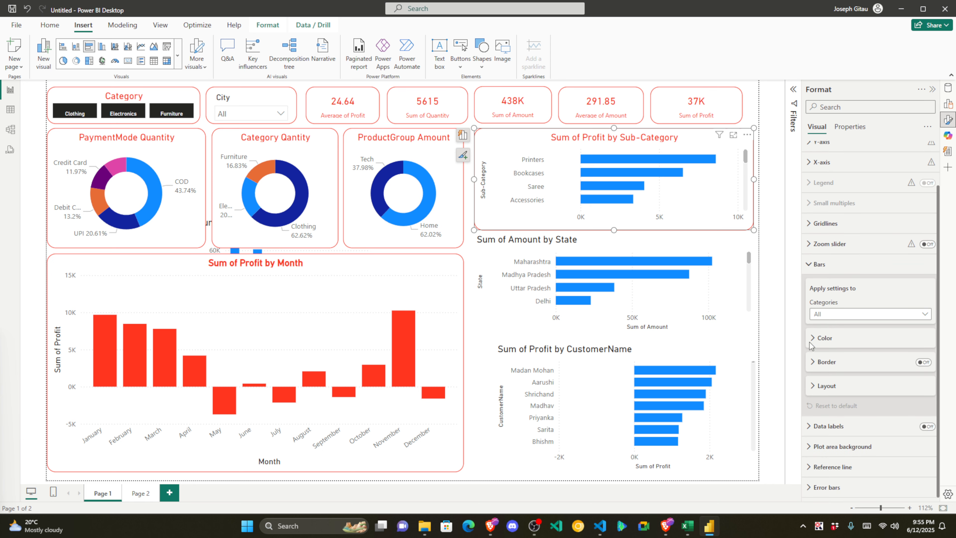
left_click(816, 344)
left_click(829, 299)
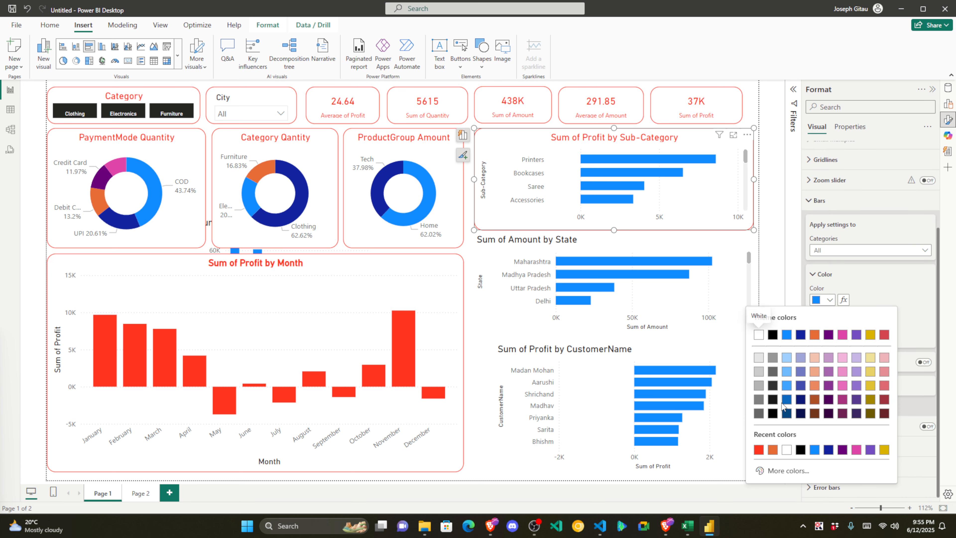
left_click(760, 450)
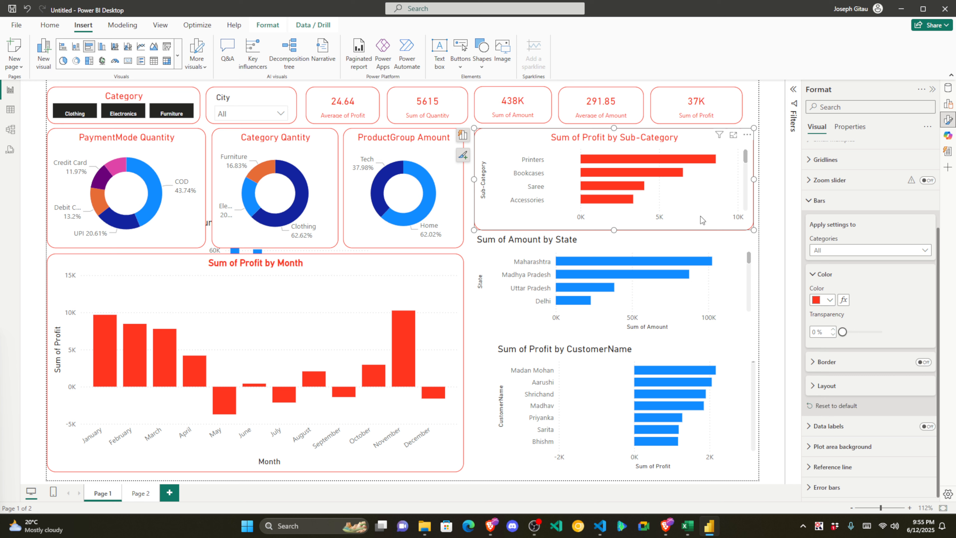
Step: Make the bars of the State and CustomerName charts red too
left_click(693, 240)
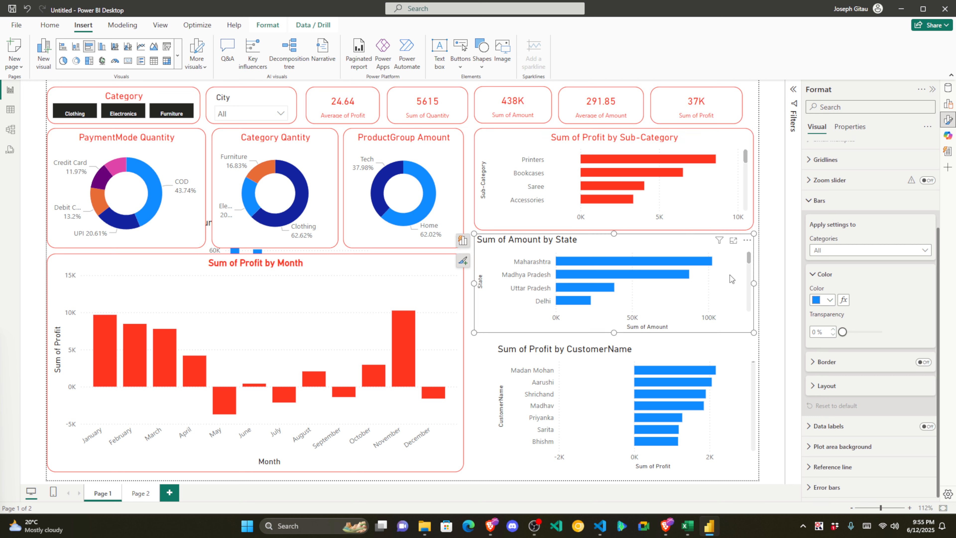
left_click(830, 300)
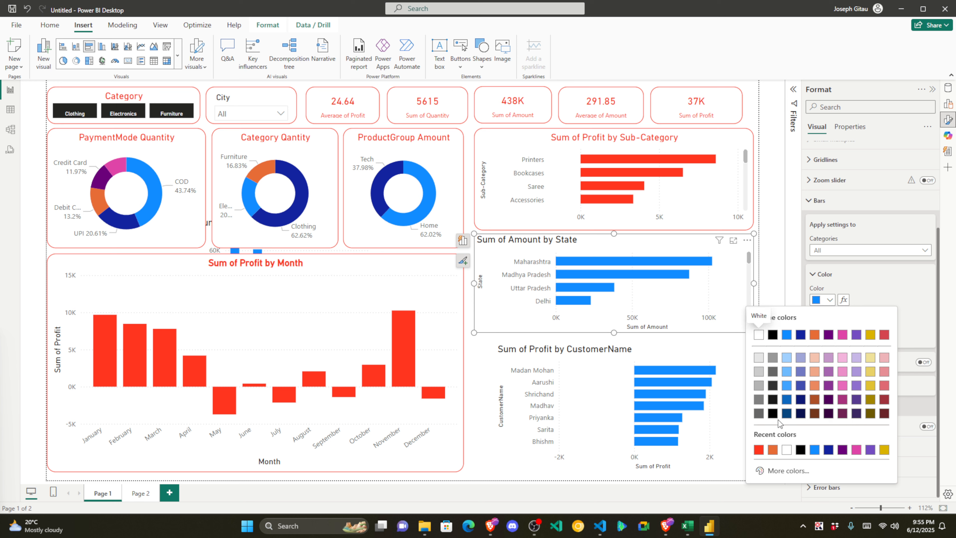
left_click(759, 449)
left_click(674, 350)
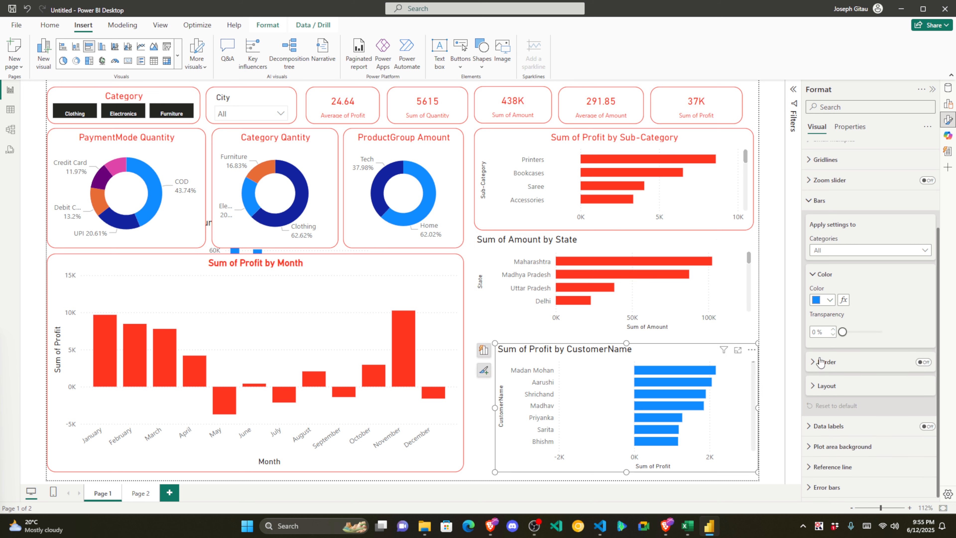
left_click(830, 301)
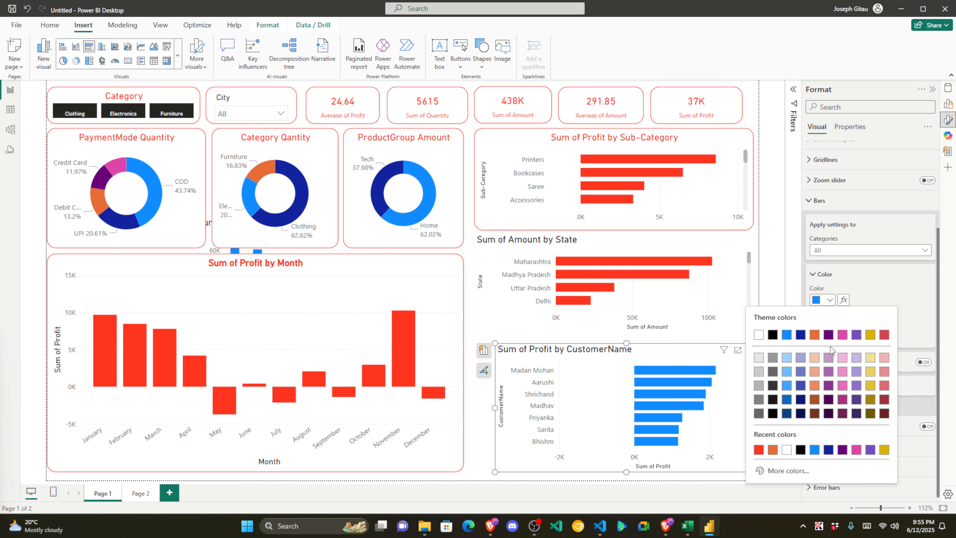
left_click(759, 450)
Step: Widen the CustomerName chart to the left
left_click(486, 393)
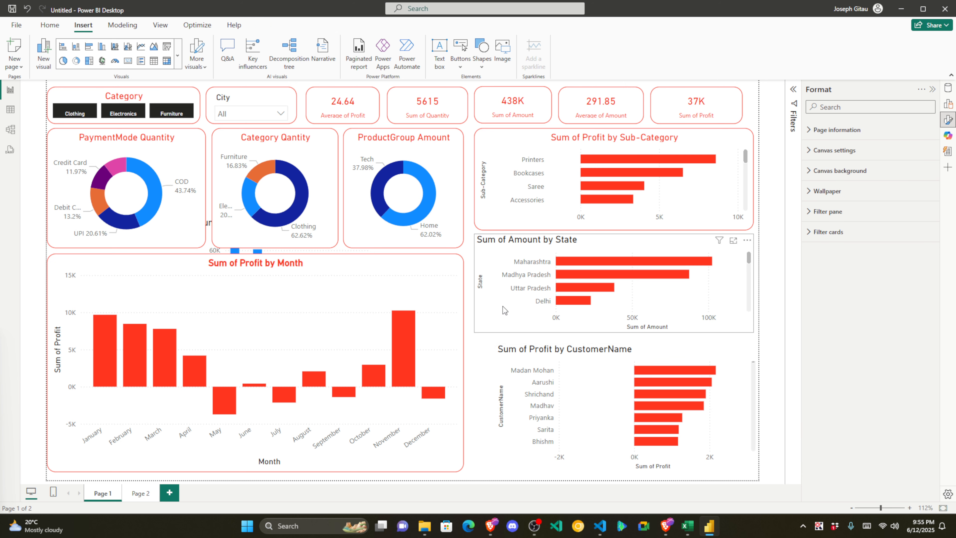
left_click(506, 368)
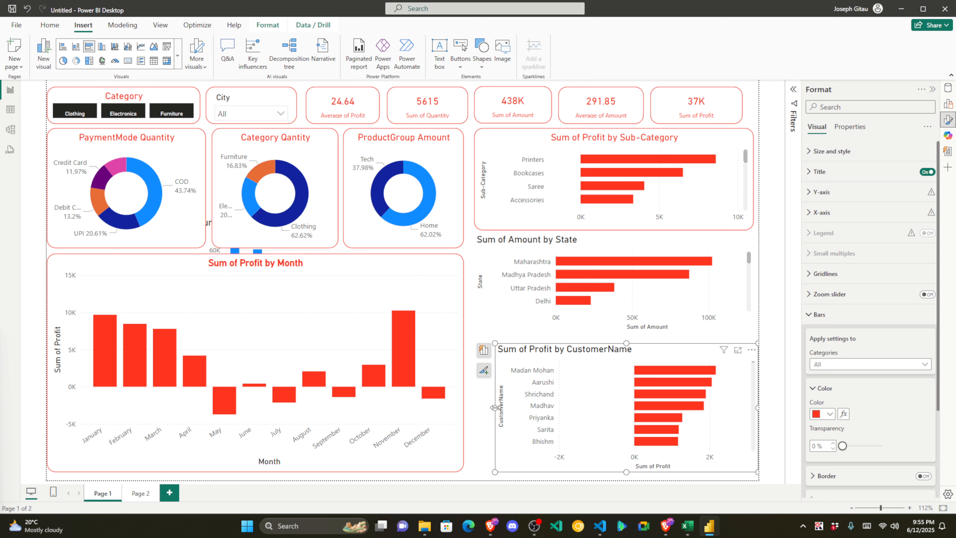
left_click_drag(495, 408, 477, 412)
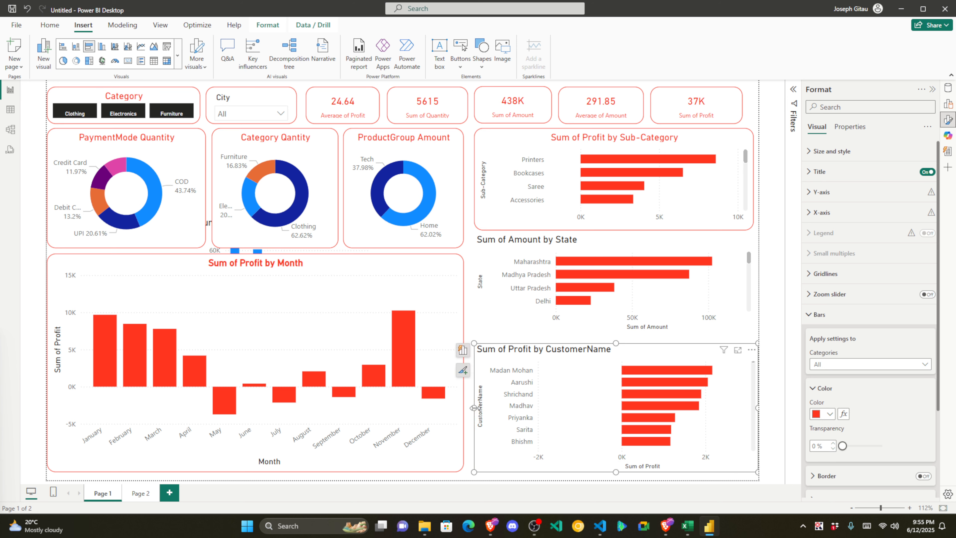
Step: Adjust the State chart, then show the filters for the Sub-Category chart
left_click(522, 322)
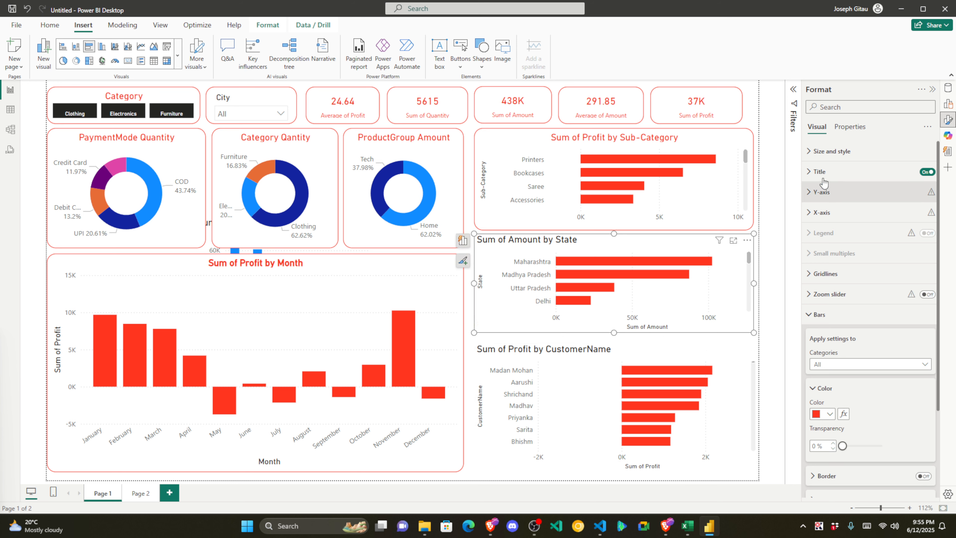
mouse_move(745, 158)
left_mouse_down()
mouse_move(747, 188)
mouse_move(743, 145)
left_mouse_up()
scroll(738, 156, "down", 2)
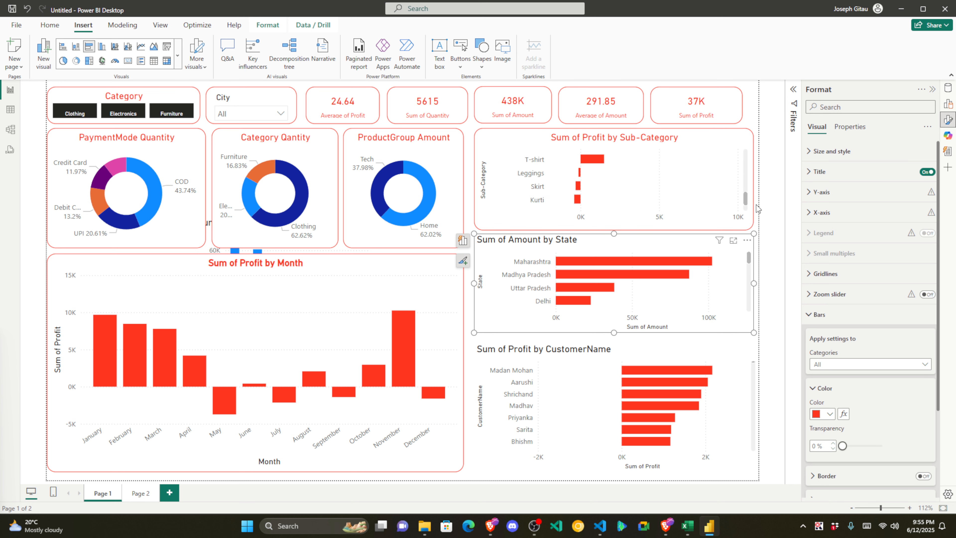
left_click(696, 140)
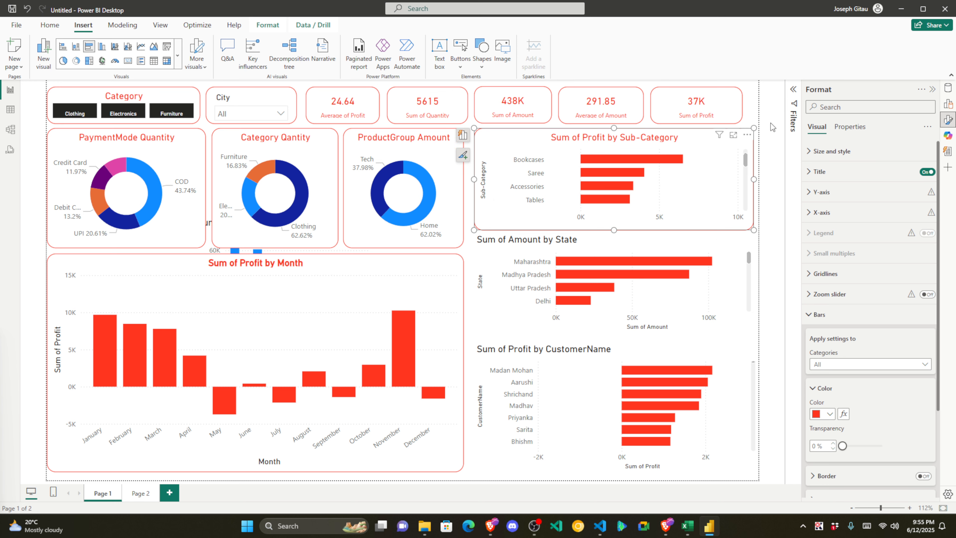
left_click(794, 91)
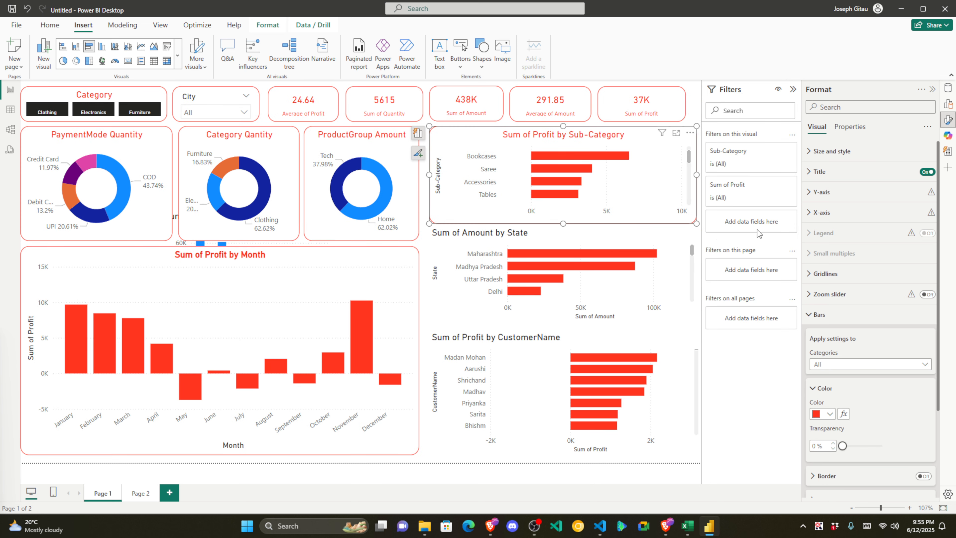
Step: Switch the Sub-Category filter type to Top N and show the top 4
left_click(752, 188)
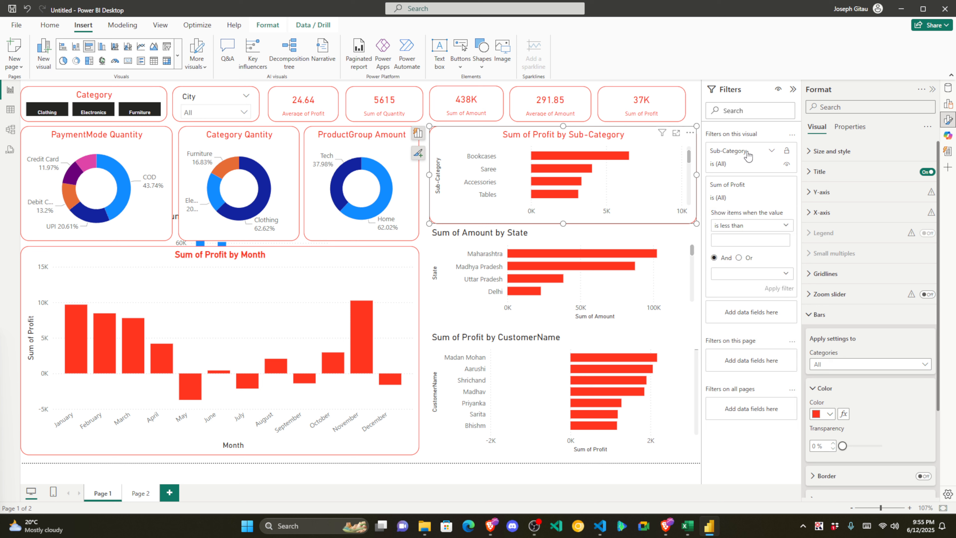
left_click(775, 152)
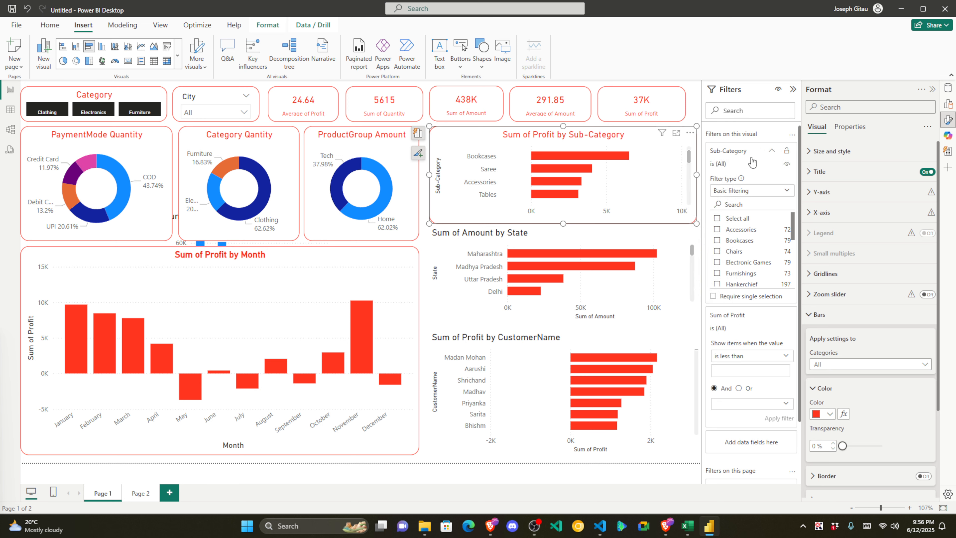
left_click(730, 152)
left_click(731, 152)
left_click(754, 356)
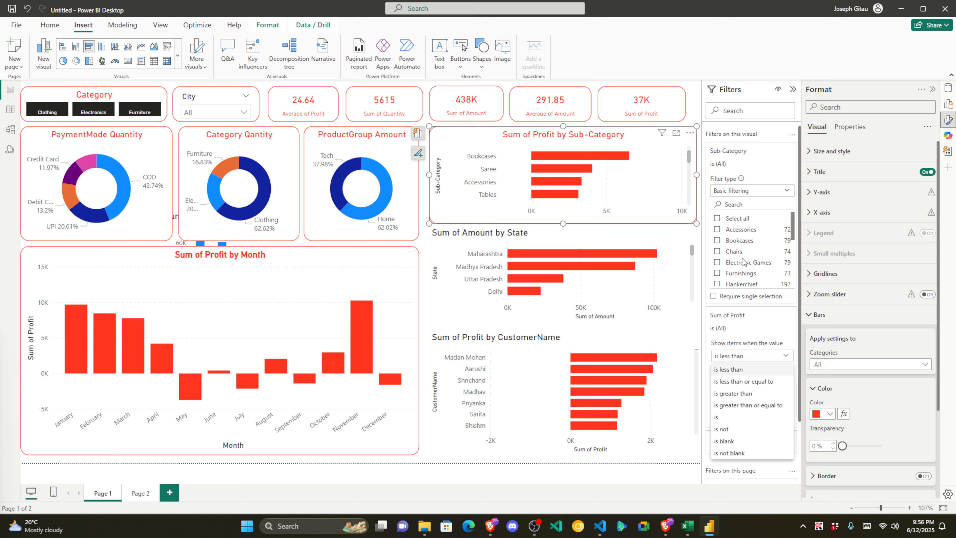
left_click(749, 193)
left_click(749, 195)
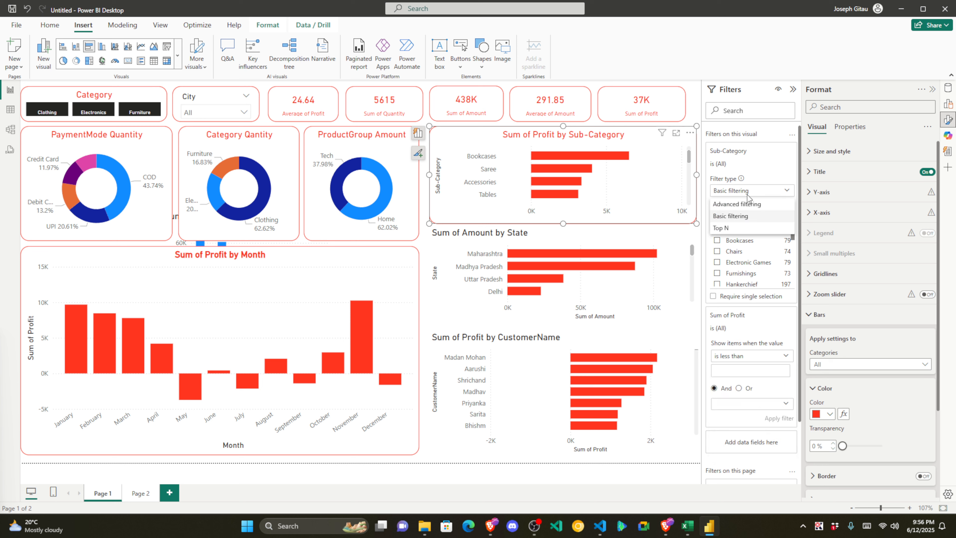
left_click(731, 231)
left_click(770, 215)
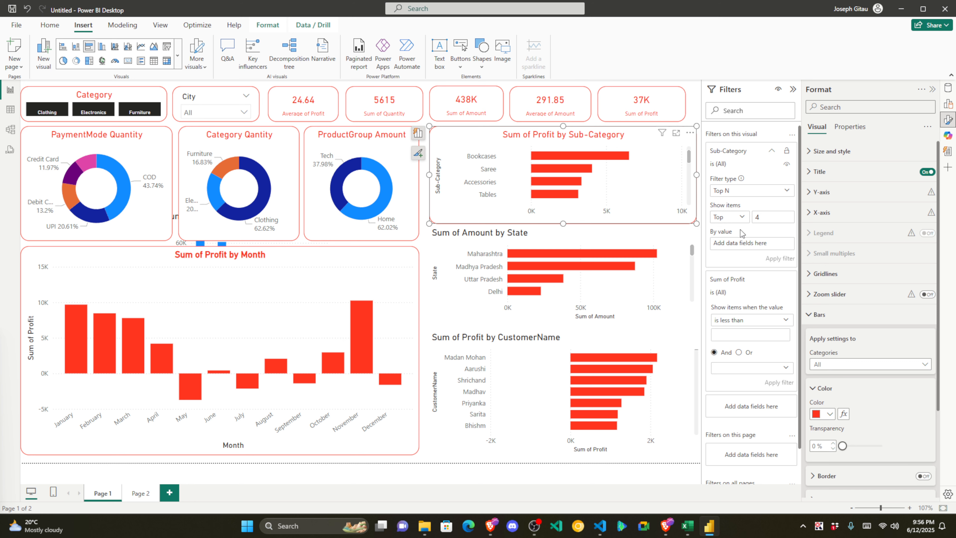
Step: Use Profit as the By value and apply the top 4 filter
scroll(741, 229, "down", 1)
left_click(949, 87)
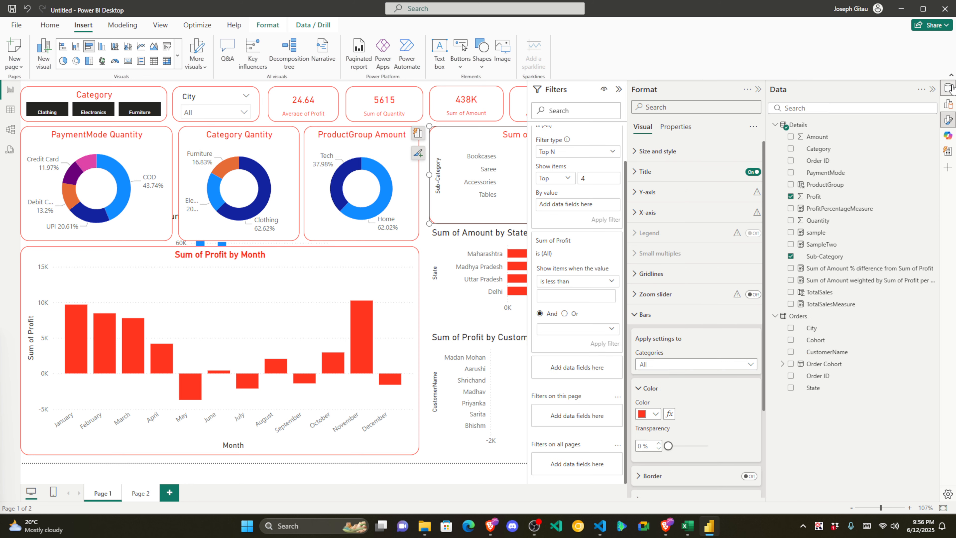
left_click_drag(828, 196, 582, 210)
left_click(600, 220)
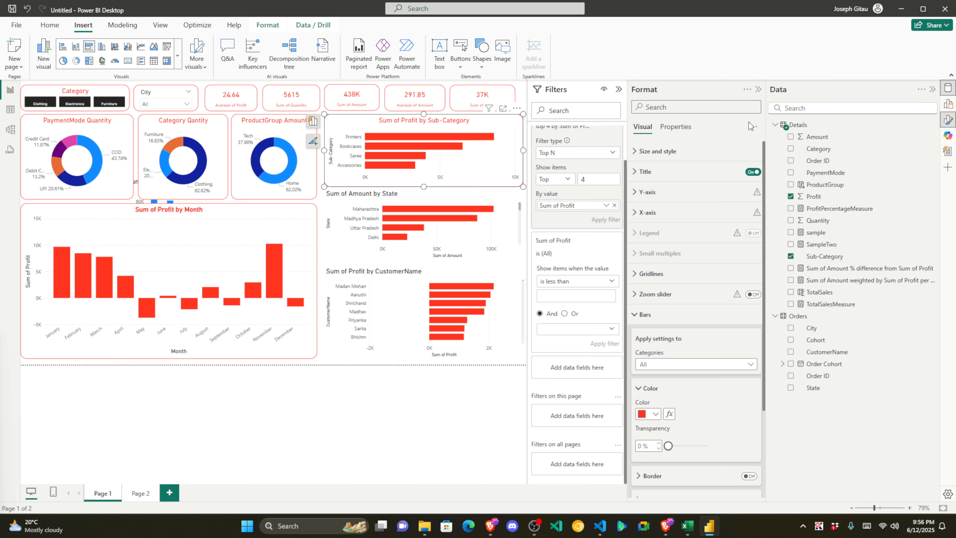
Step: Collapse the side panes to enlarge the canvas and select the Sum of Amount by State chart
left_click(759, 89)
left_click(758, 90)
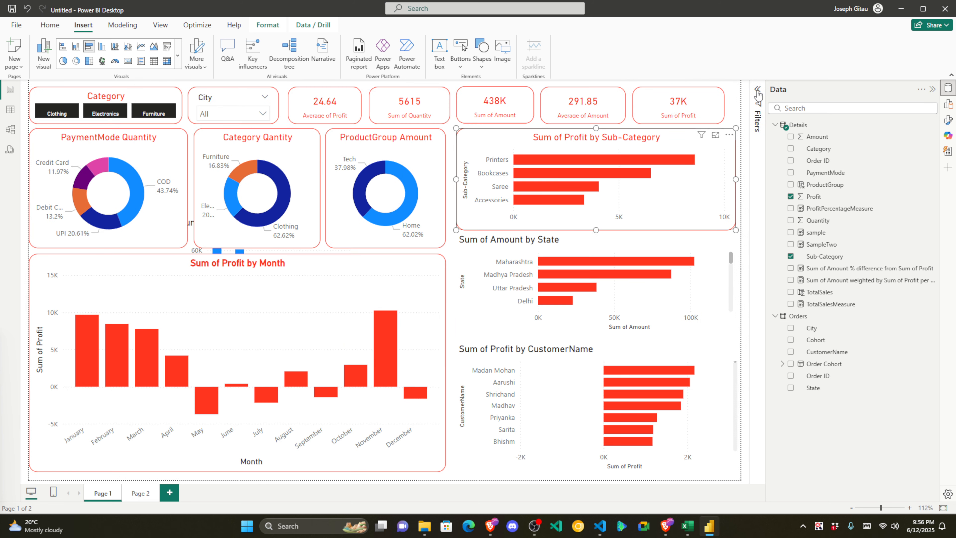
left_click(653, 238)
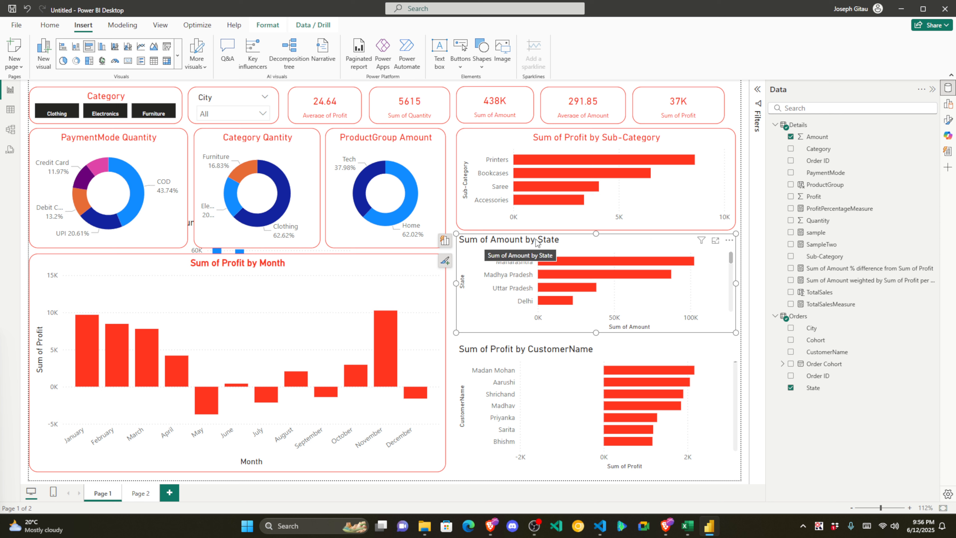
left_click(949, 121)
Step: Make the State chart's title red and centre-aligned
left_click(639, 173)
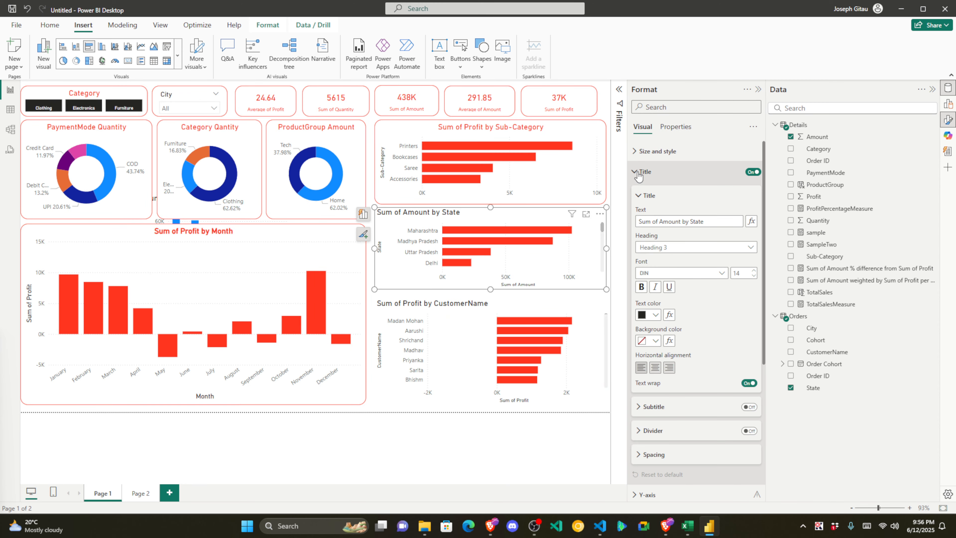
left_click(655, 315)
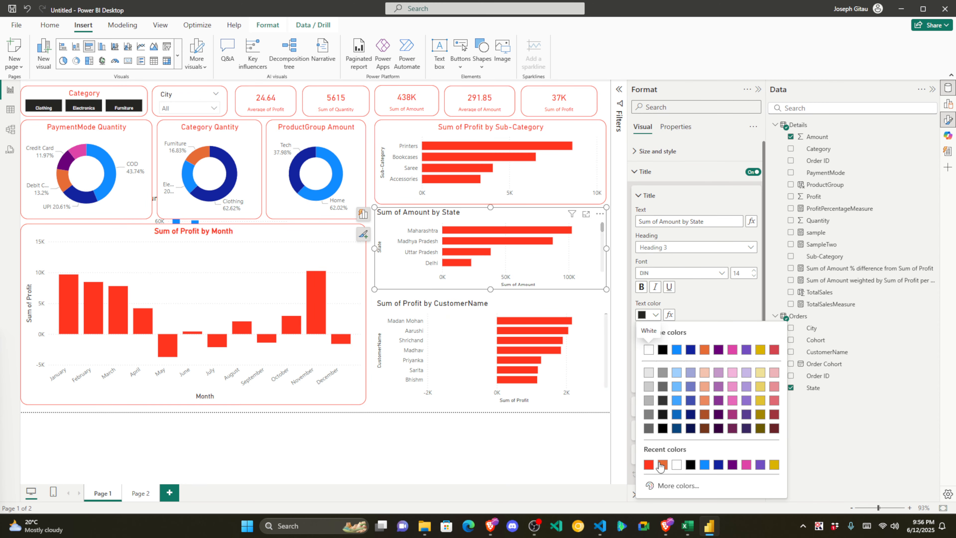
left_click(649, 465)
left_click(654, 370)
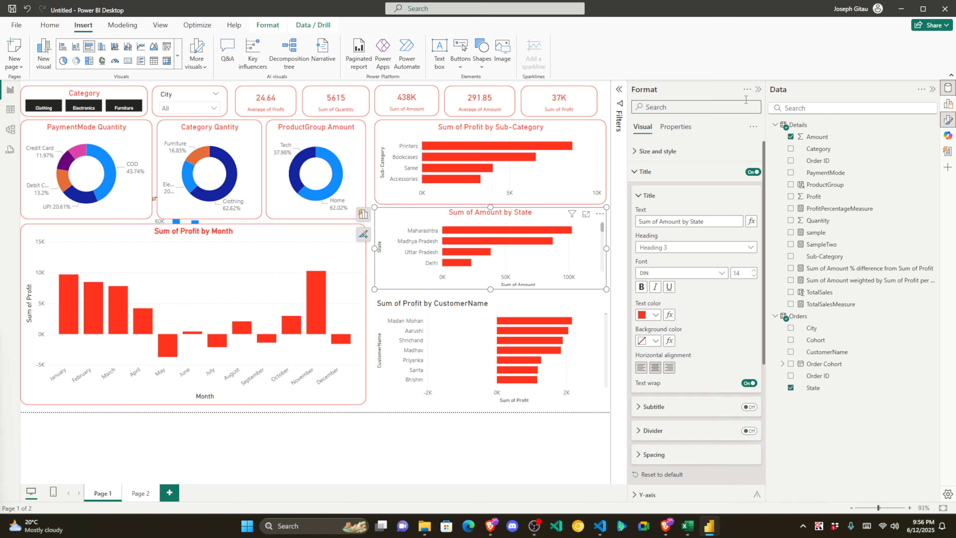
Step: Filter the State chart to the Top N 4 states by Sum of Amount
left_click(619, 90)
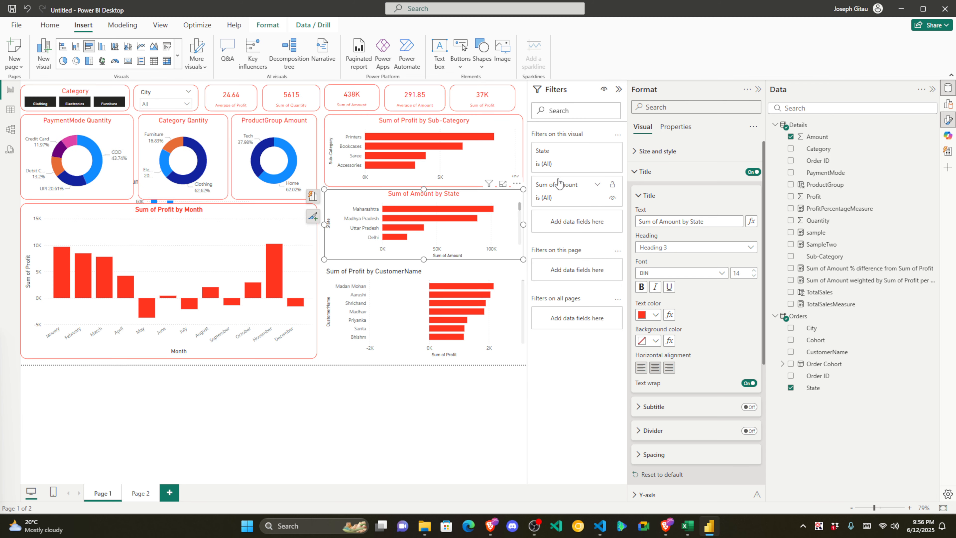
left_click(563, 158)
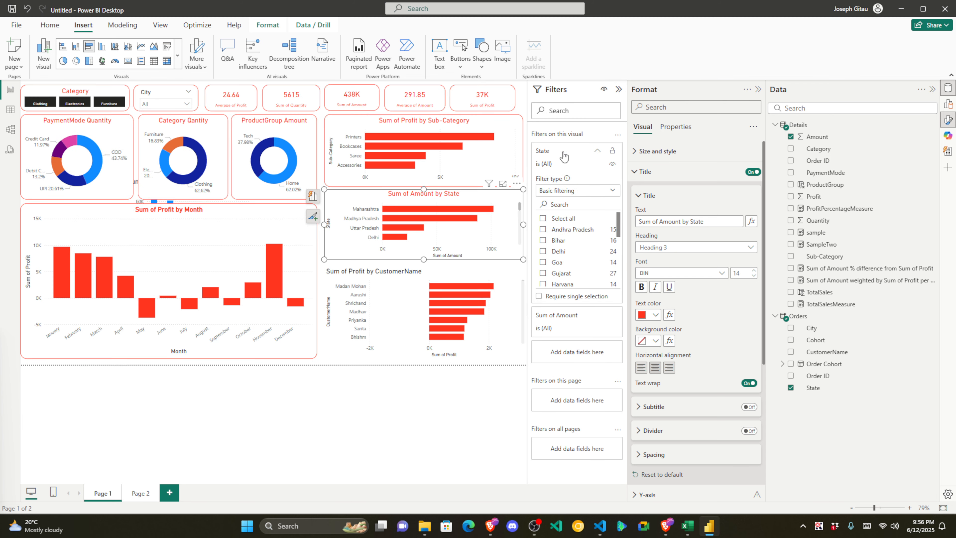
left_click(576, 190)
left_click(546, 228)
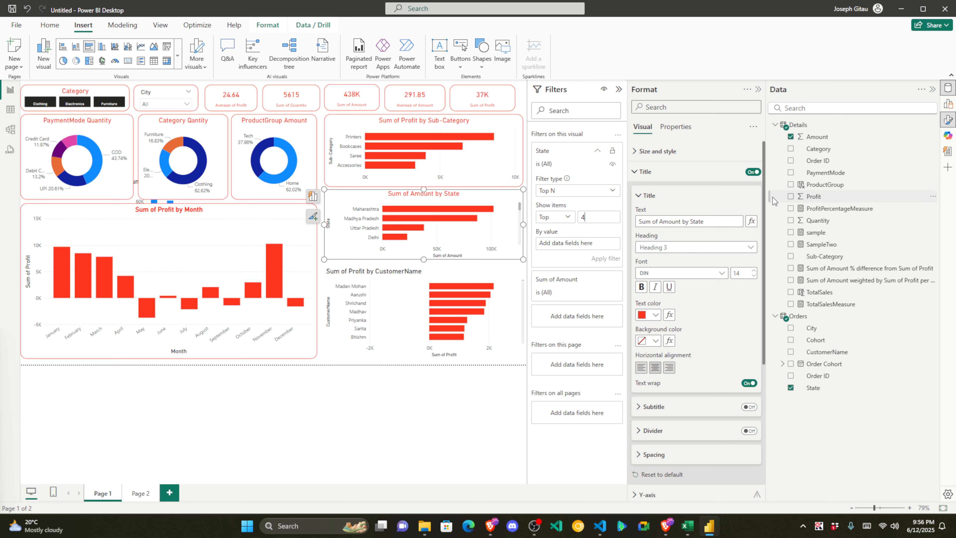
left_click_drag(830, 142, 583, 249)
left_click(604, 259)
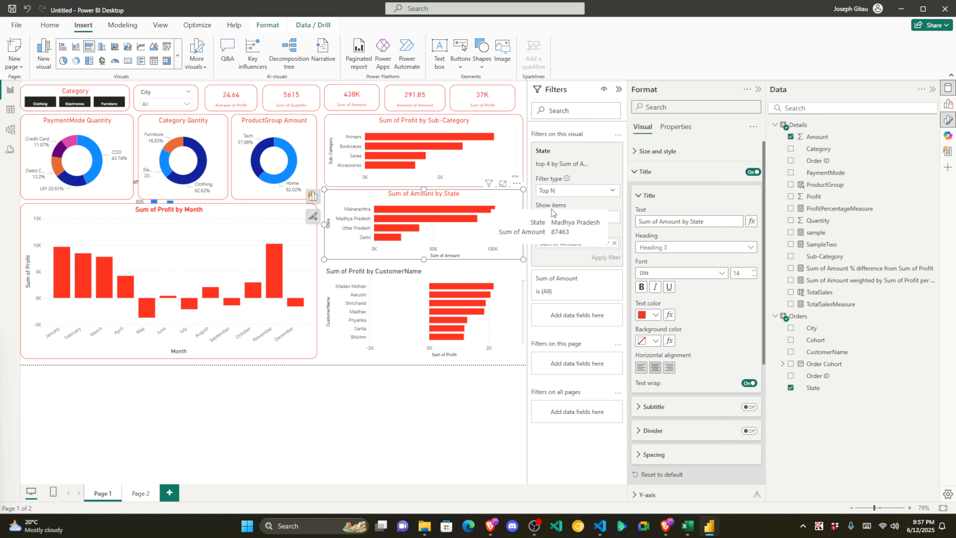
left_click(758, 91)
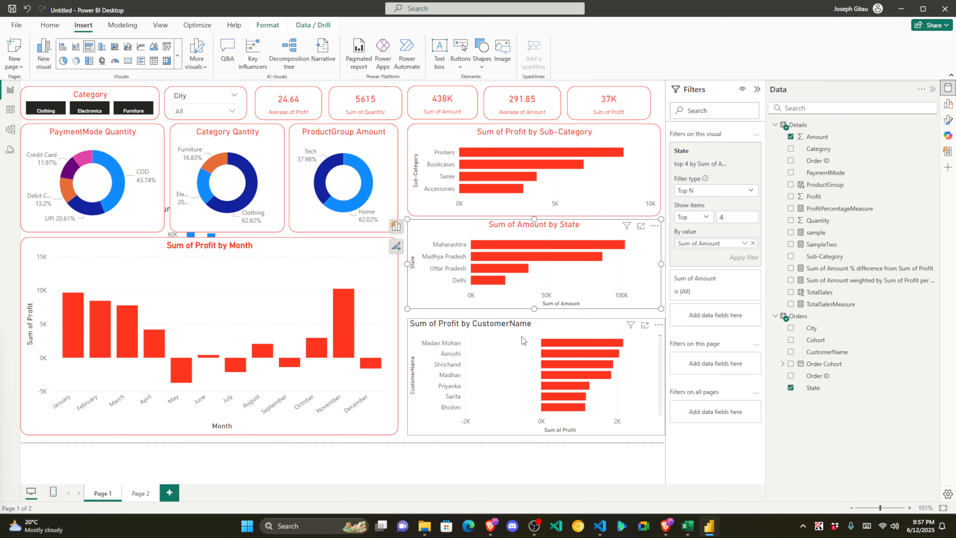
Step: Apply a Top 6 by Sum of Profit filter to the CustomerName chart and collapse the Data and Filters panes
left_click(583, 333)
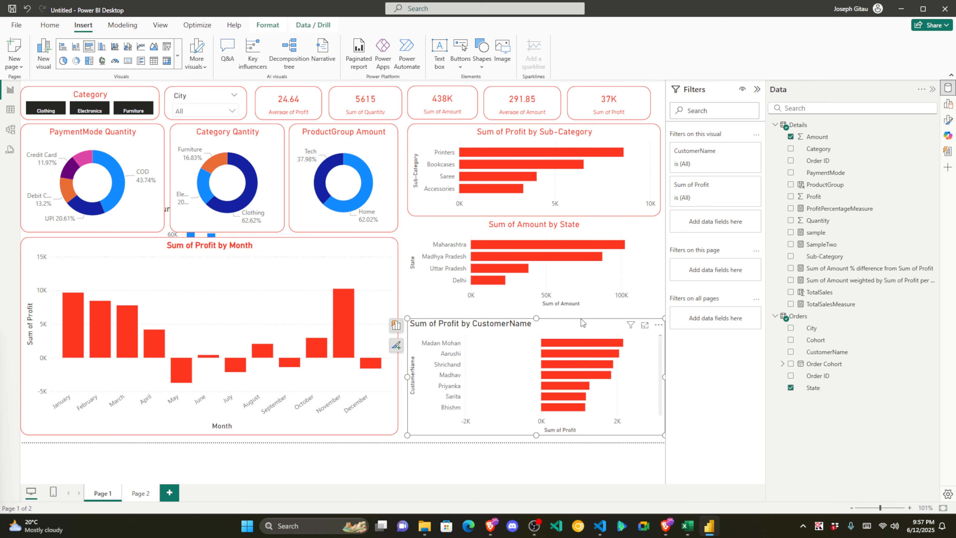
left_click(711, 162)
left_click(722, 195)
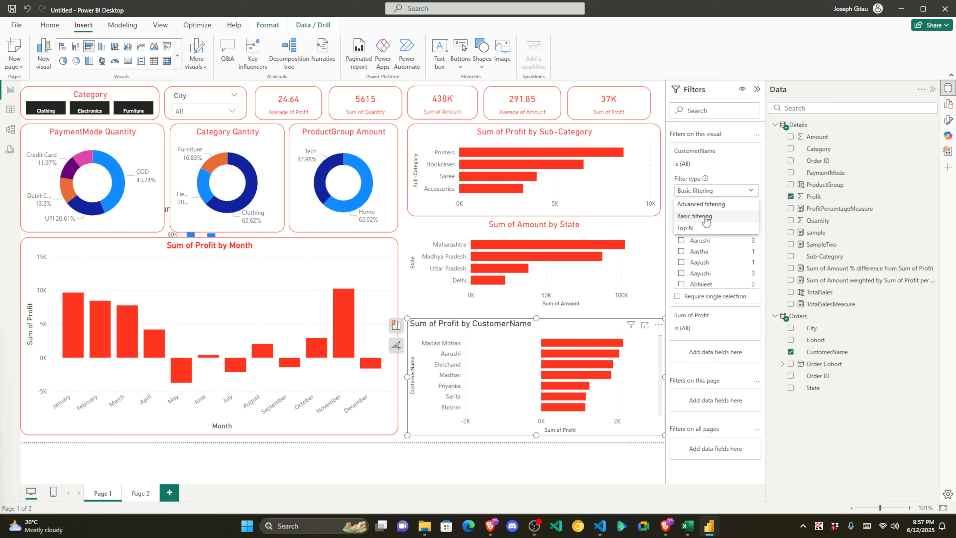
left_click(693, 228)
left_click(724, 218)
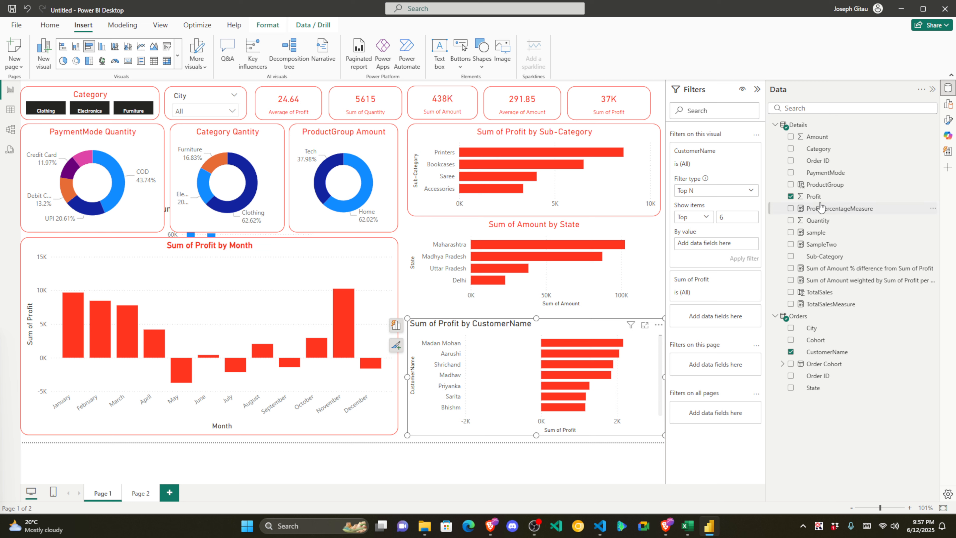
left_click_drag(815, 196, 713, 246)
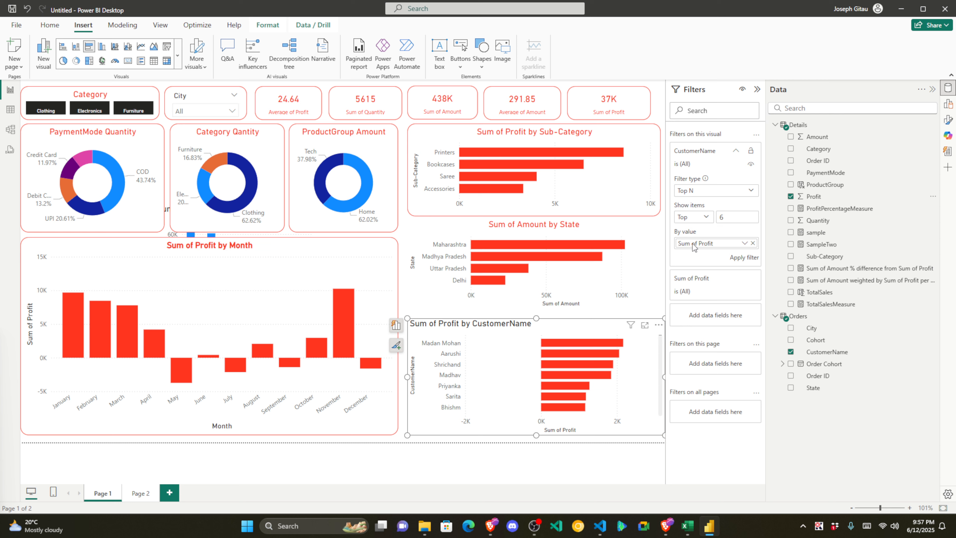
left_click(739, 258)
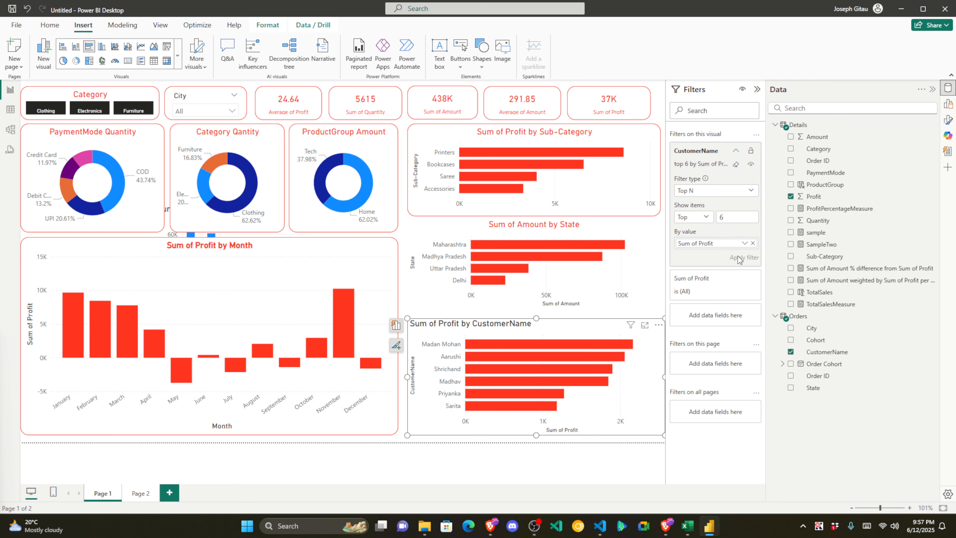
left_click(933, 90)
left_click(932, 90)
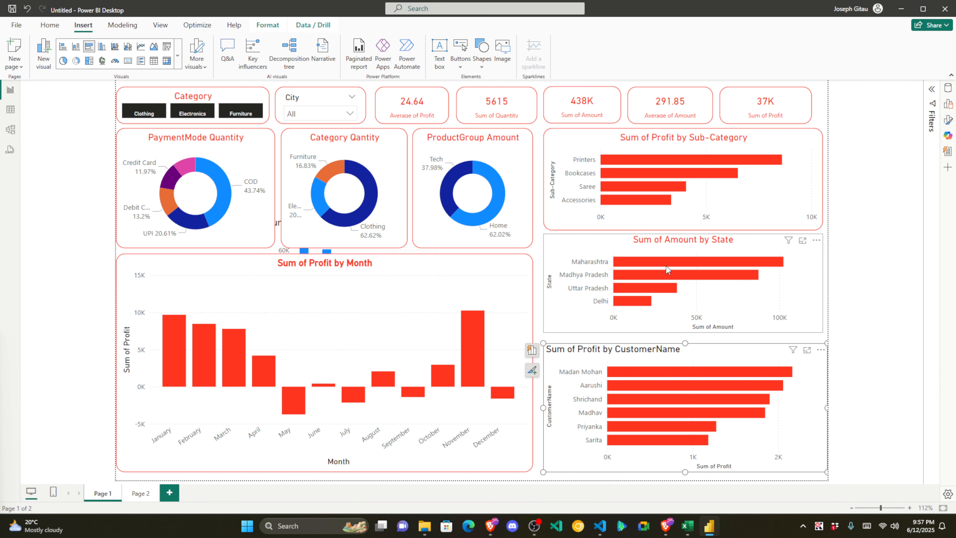
Step: Move the State and CustomerName charts lower and make the Sub-Category chart taller
left_click(562, 247)
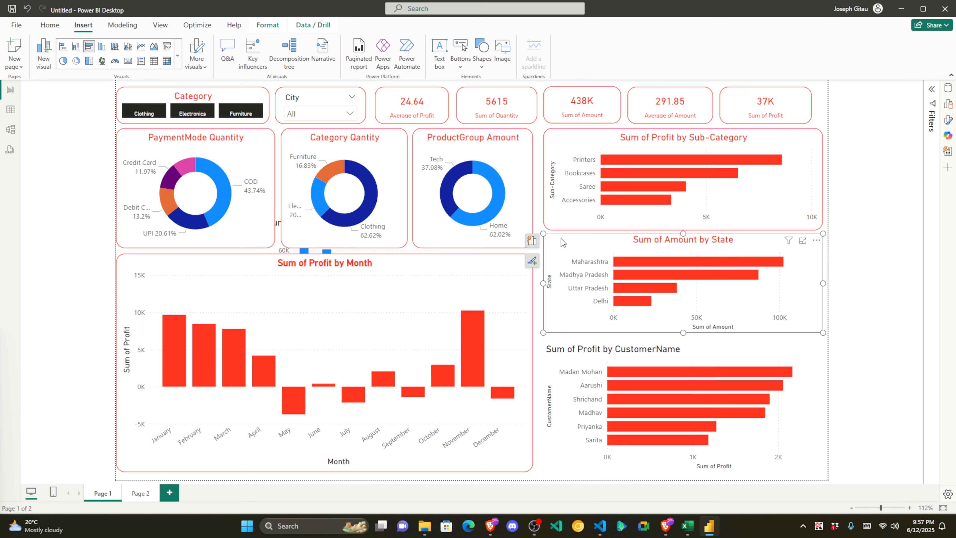
left_click_drag(561, 238, 562, 261)
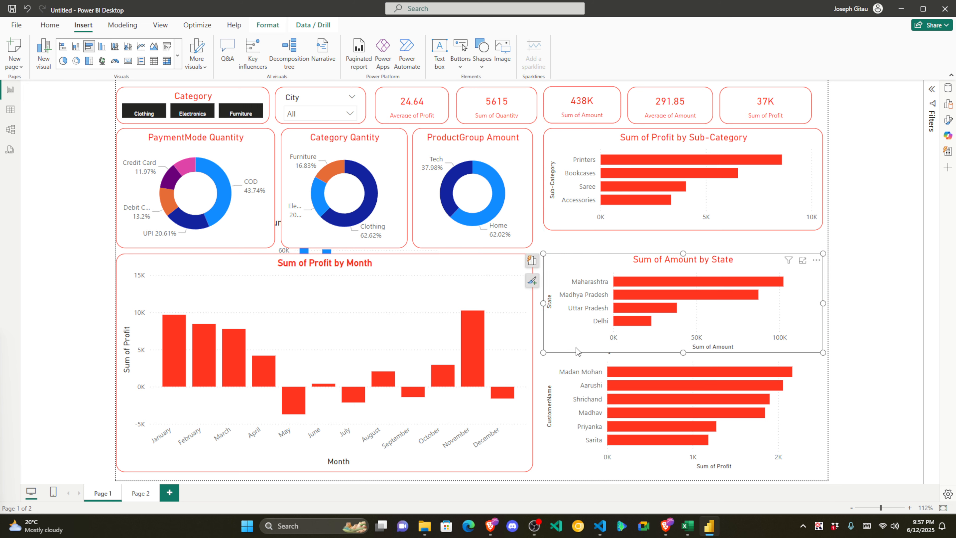
left_click(582, 364)
left_click_drag(570, 359, 569, 370)
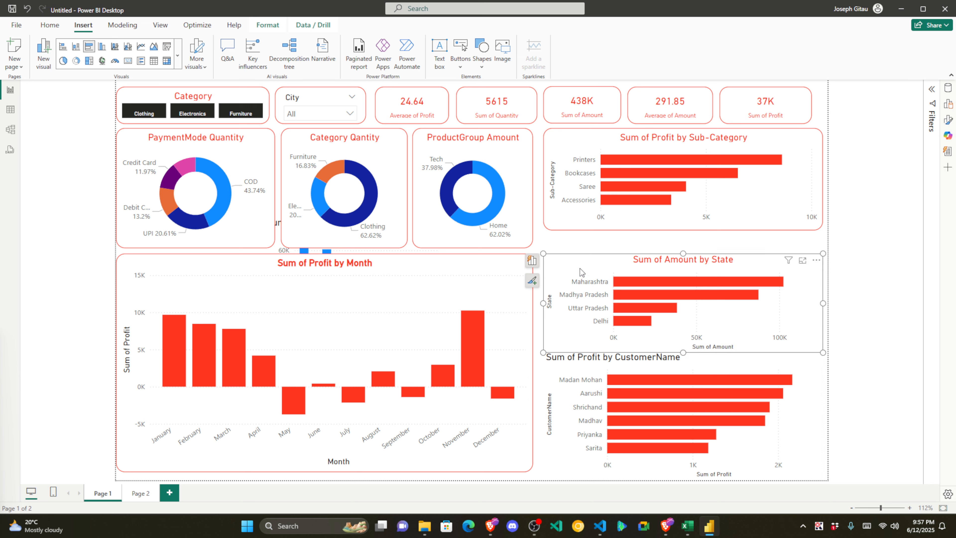
left_click(622, 225)
left_click_drag(683, 231, 683, 247)
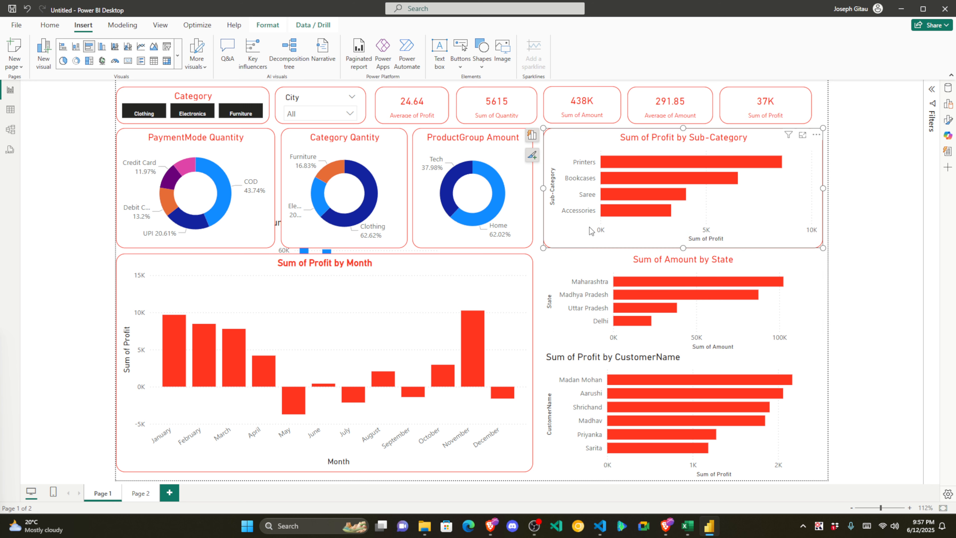
Step: Nudge the State chart up until it lines up with its neighbours
left_click(538, 265)
left_click(595, 268)
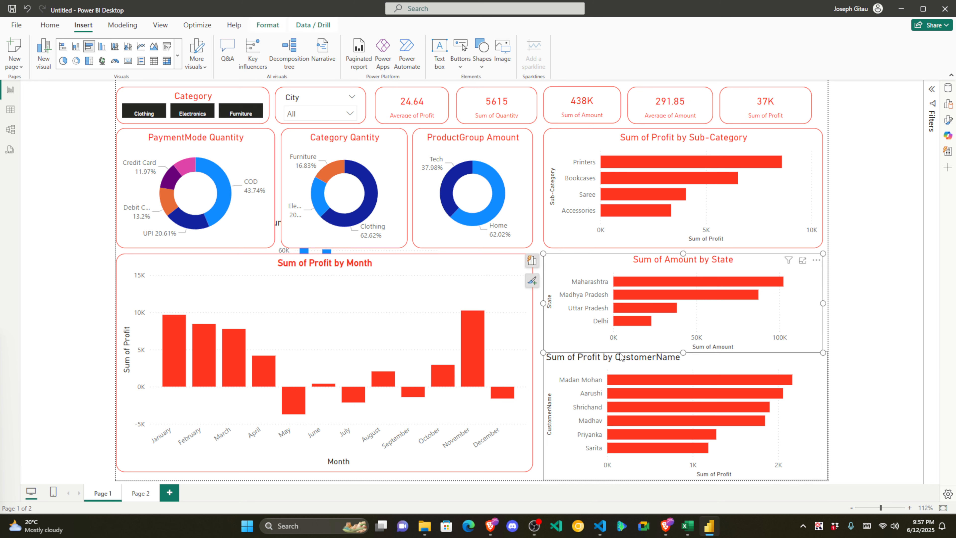
left_click_drag(687, 350, 681, 338)
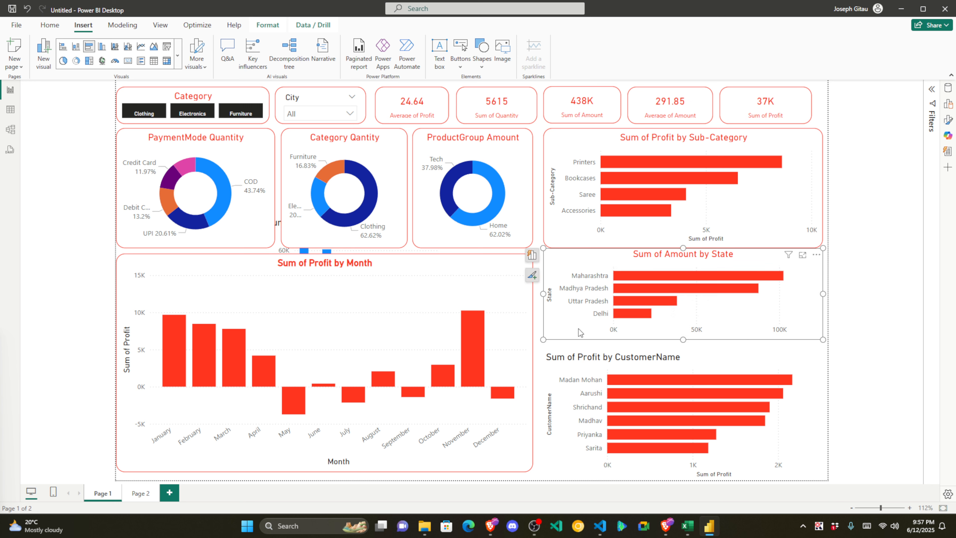
left_click_drag(562, 320, 560, 331)
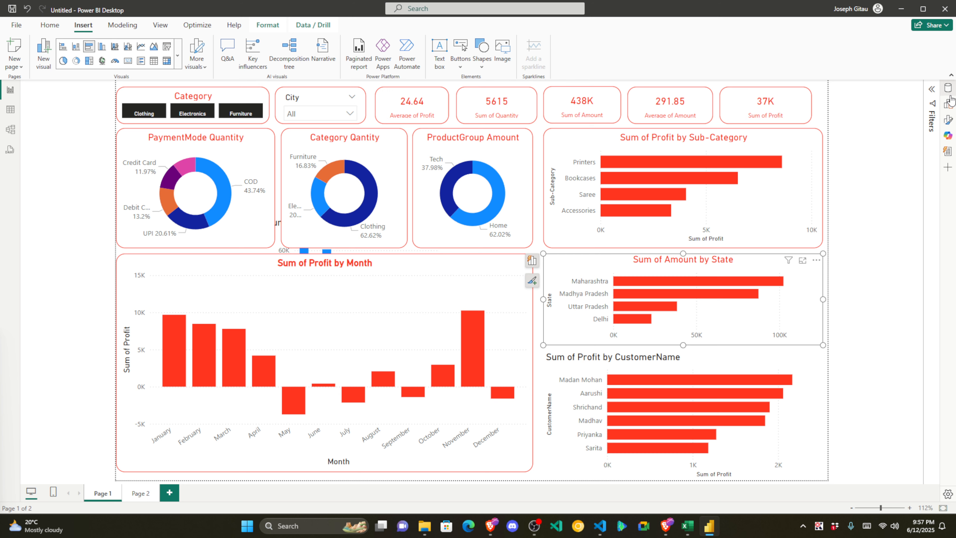
Step: Give the State chart a red visual border with 16 px rounded corners
left_click(948, 120)
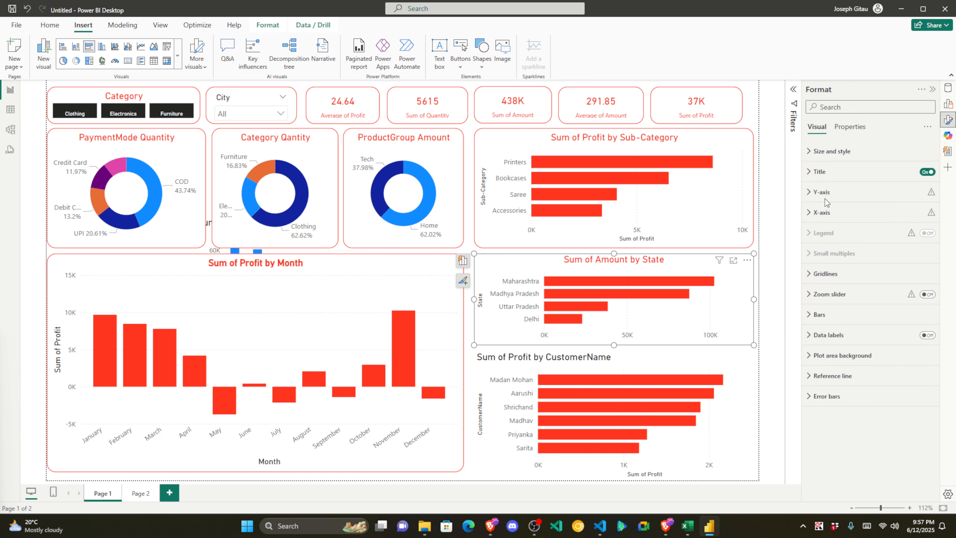
left_click(831, 152)
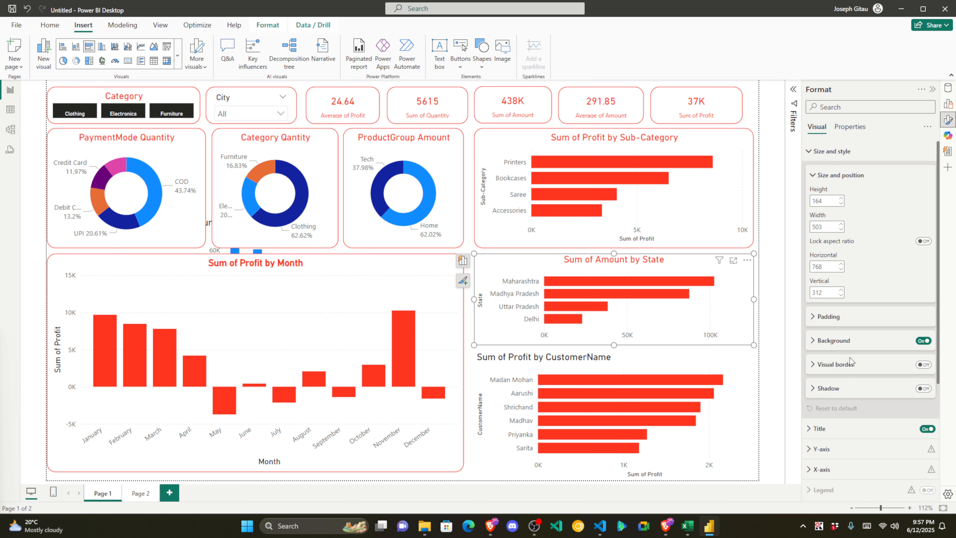
left_click(923, 365)
left_click(823, 365)
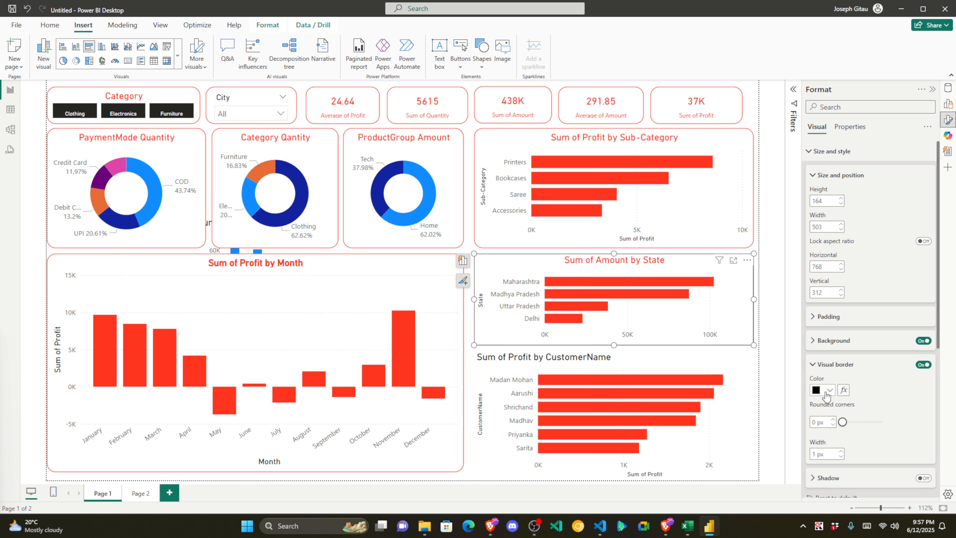
left_click(824, 392)
left_click(760, 352)
type("16")
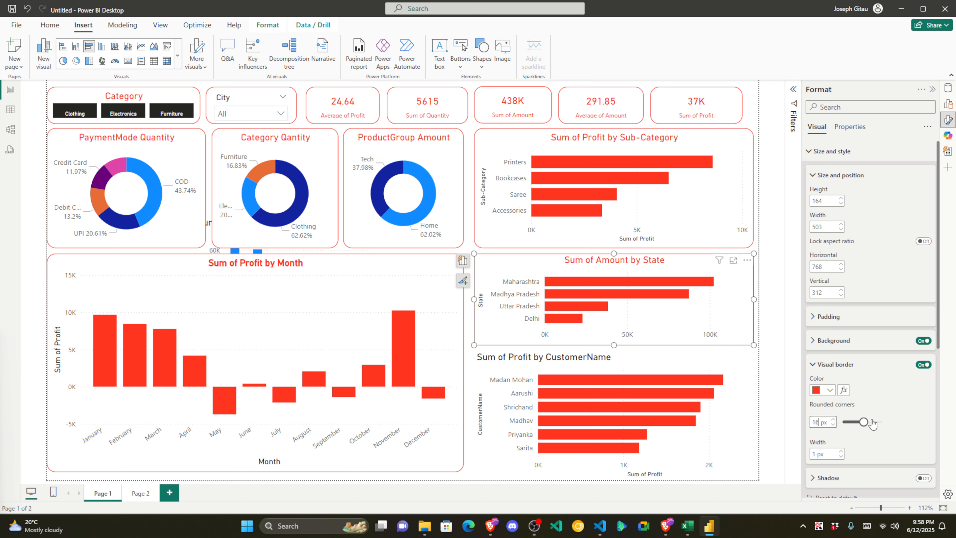
left_click(836, 364)
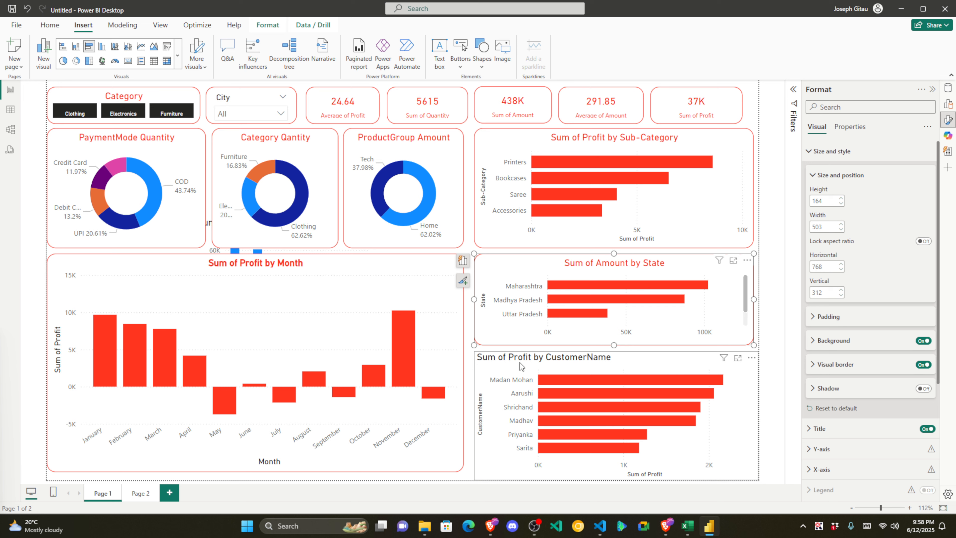
Step: Add the same red visual border to the CustomerName chart
left_click(484, 378)
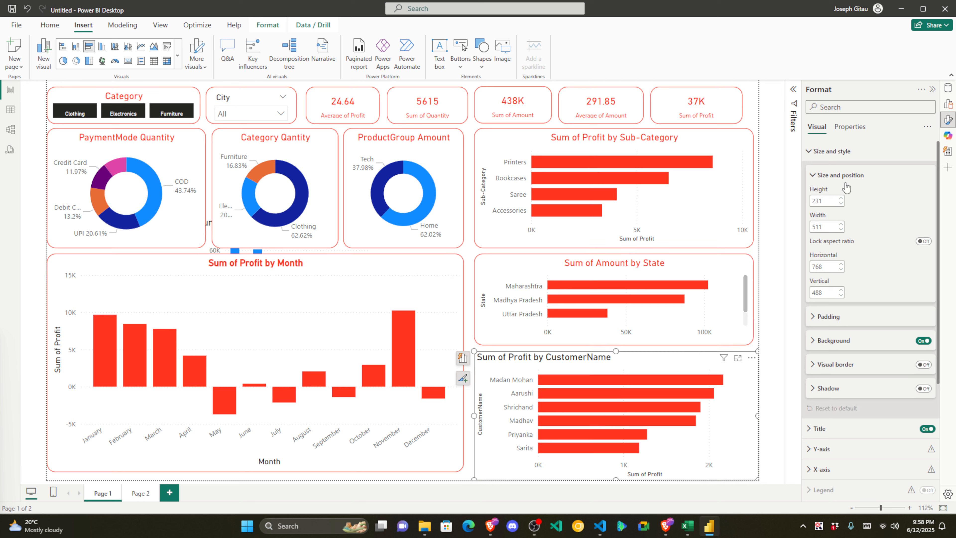
left_click(924, 364)
left_click(820, 366)
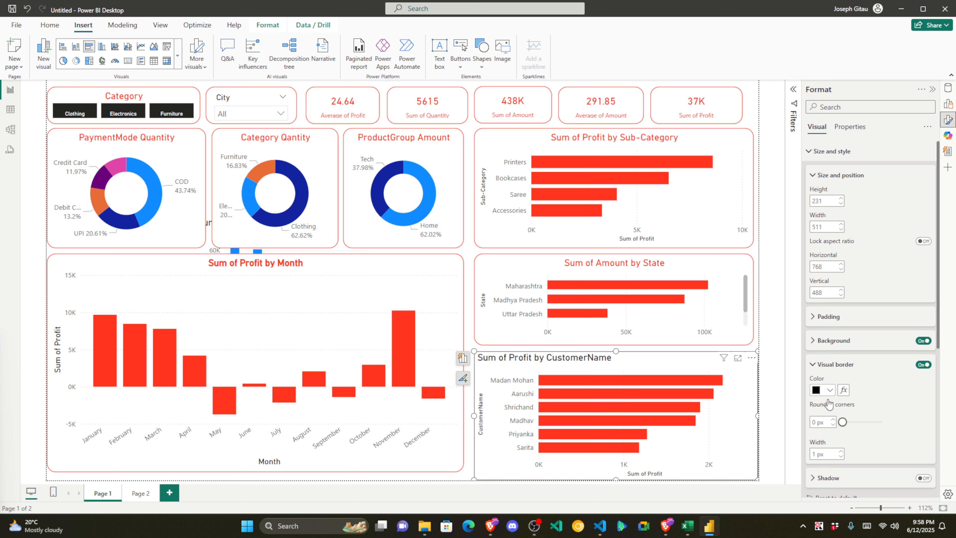
left_click(821, 393)
left_click(765, 351)
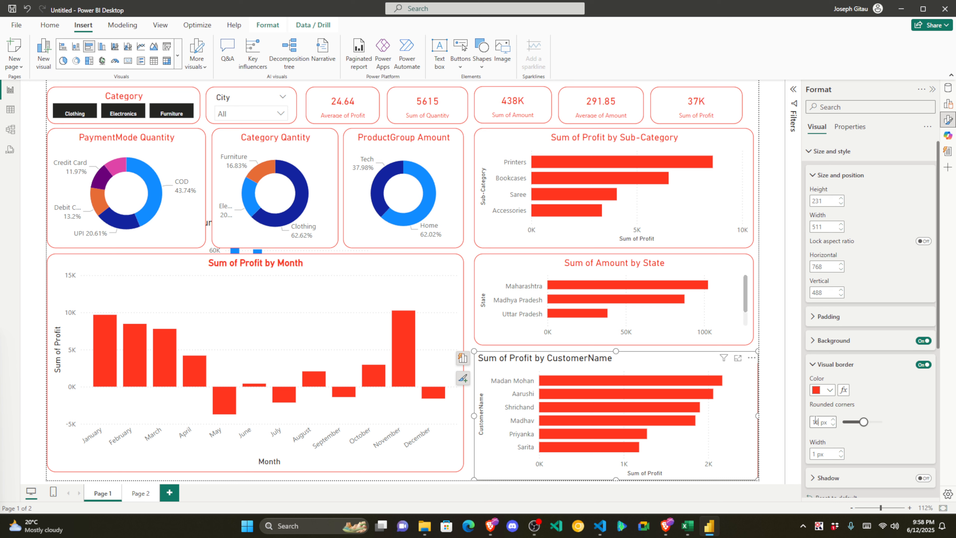
left_click(812, 365)
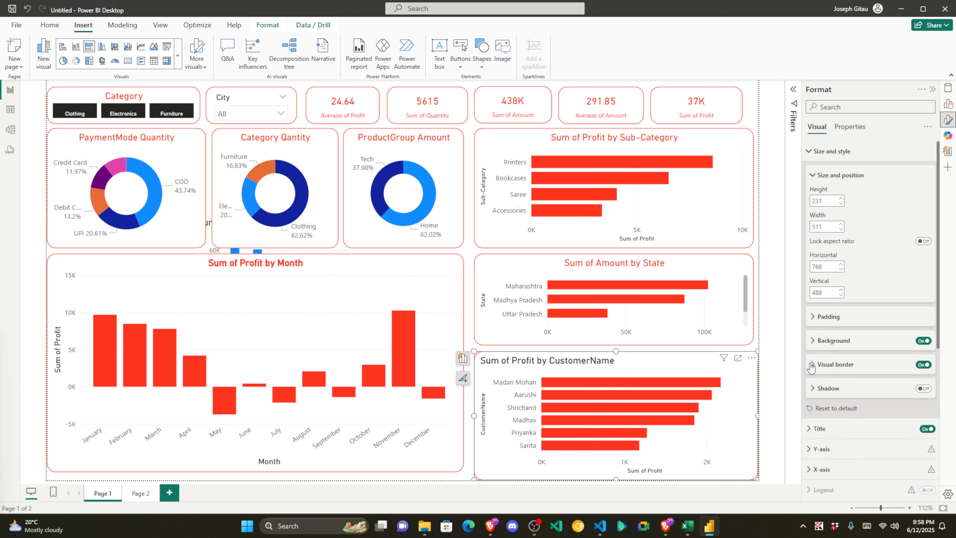
Step: Make the CustomerName chart's title text red and centre-aligned
left_click(770, 381)
left_click(642, 368)
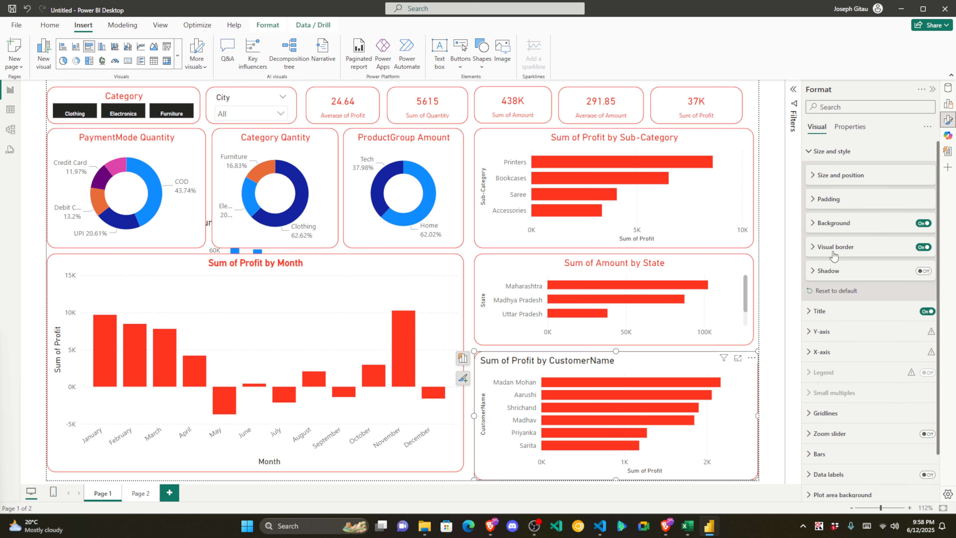
left_click(822, 312)
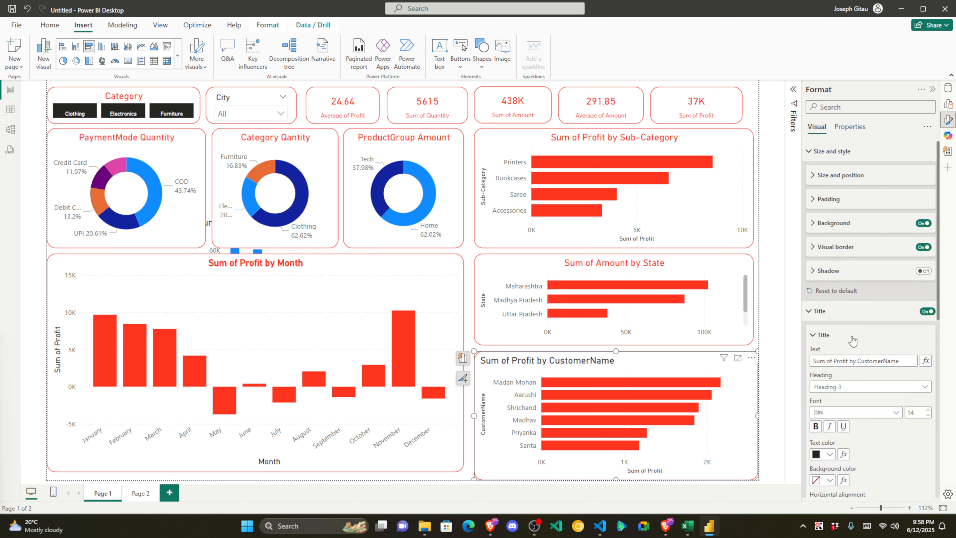
left_click(831, 454)
left_click(770, 418)
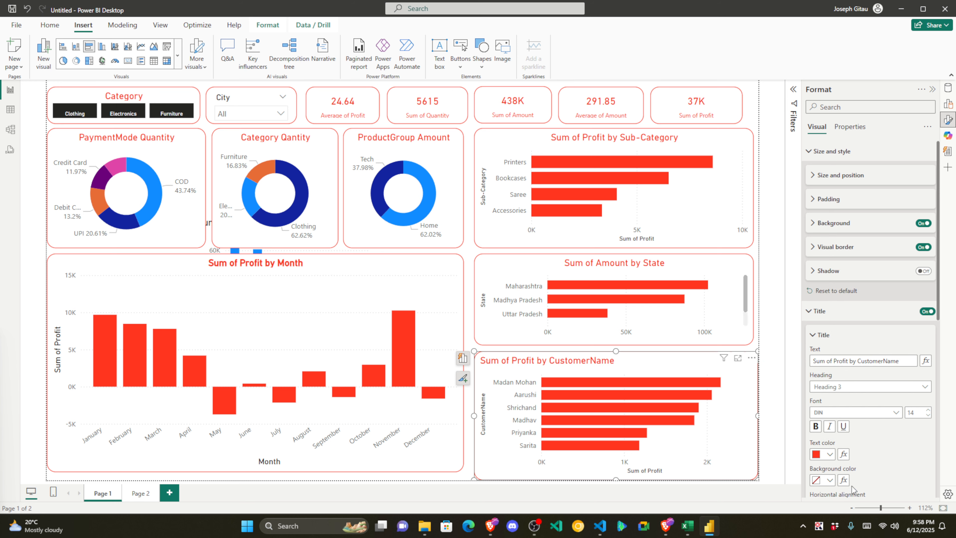
scroll(853, 489, "down", 4)
left_click(830, 357)
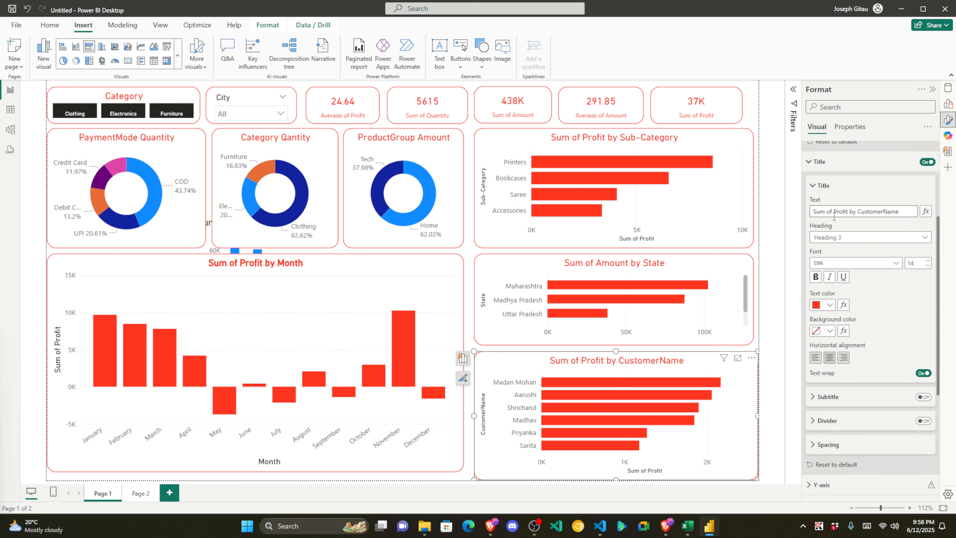
Step: Collapse the title settings and open the File menu
left_click(812, 185)
left_click(810, 161)
scroll(812, 166, "up", 2)
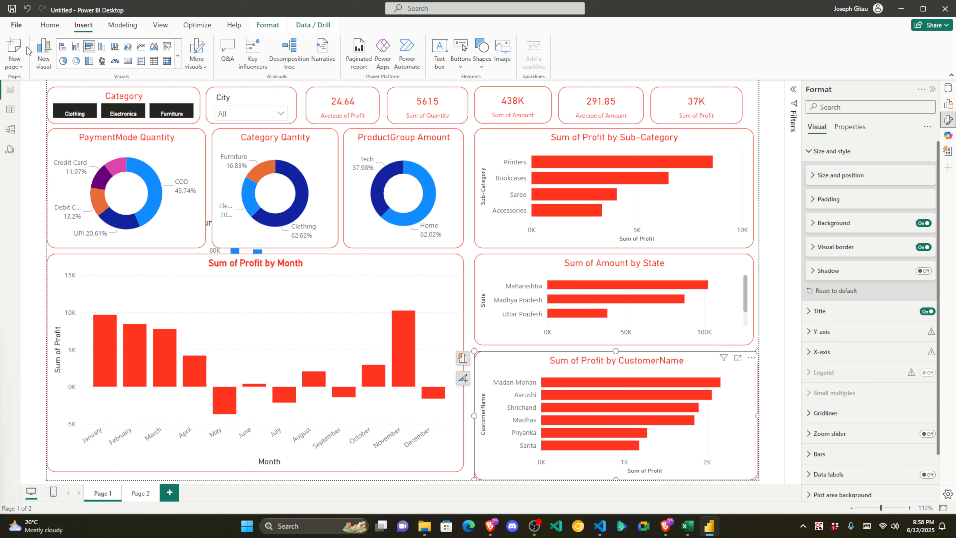
left_click(17, 25)
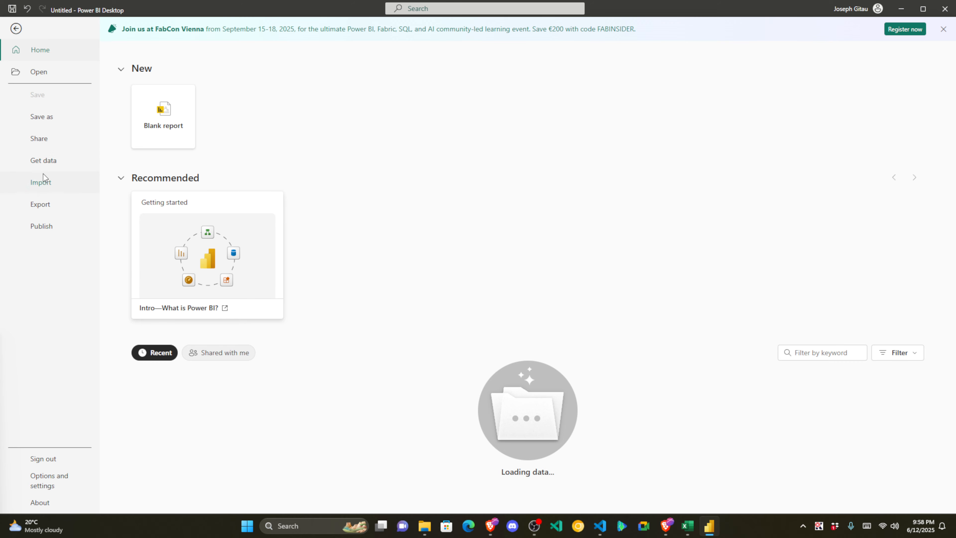
Step: Save a copy to this device as 'Sales Dashboard' in Downloads and return to the report canvas
left_click(42, 116)
left_click(187, 180)
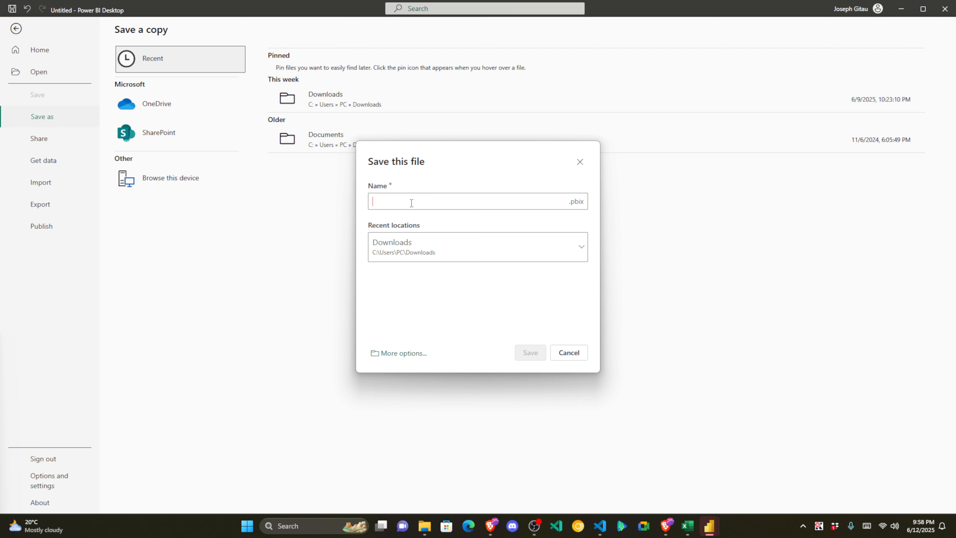
type("Sales Dashboard")
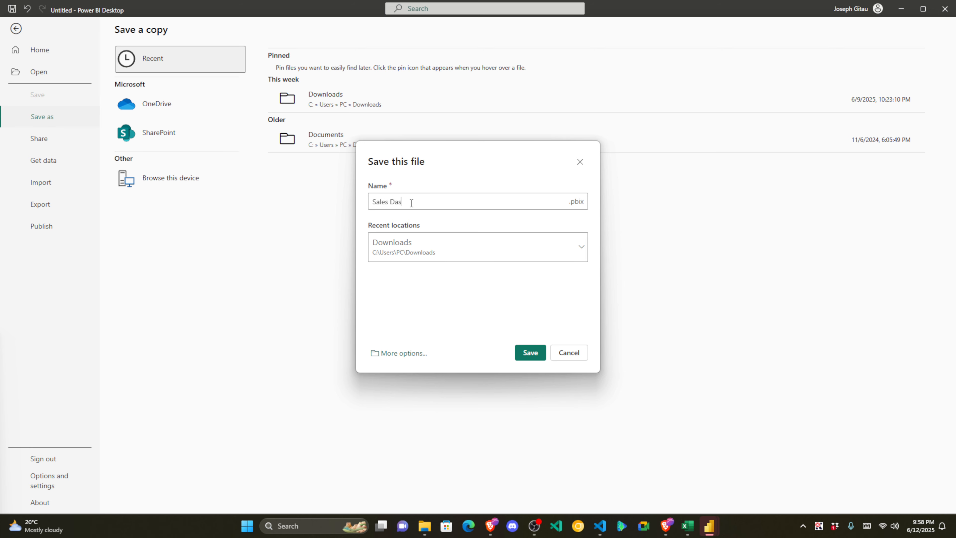
left_click(532, 353)
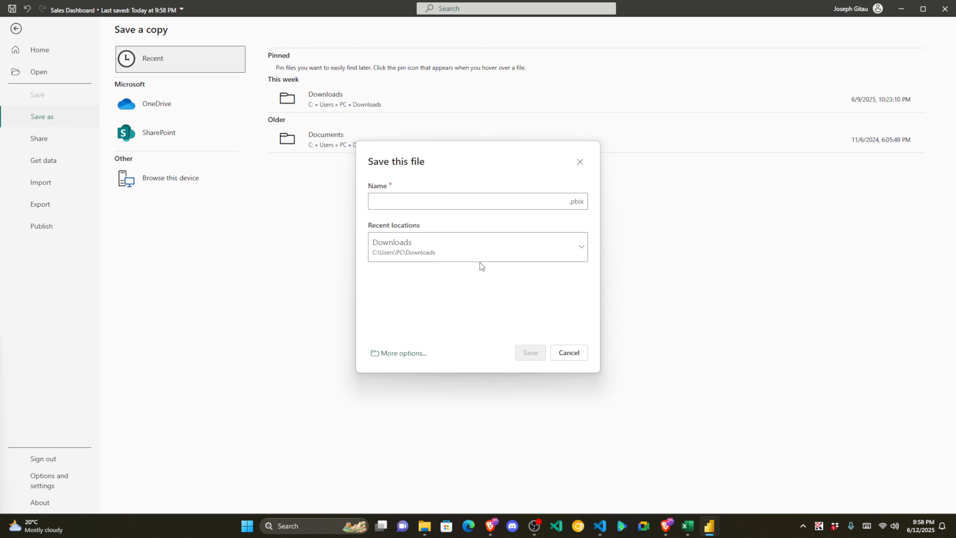
left_click(565, 352)
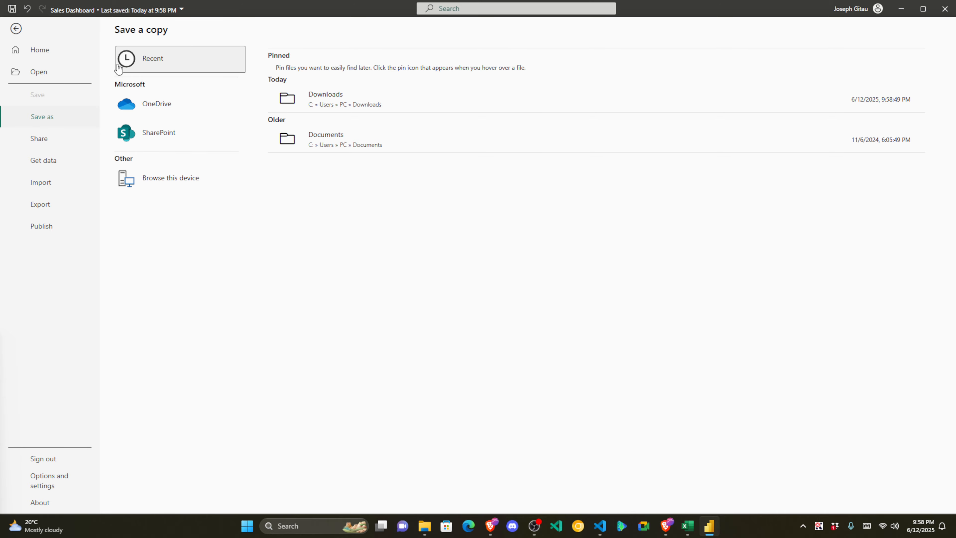
left_click(16, 28)
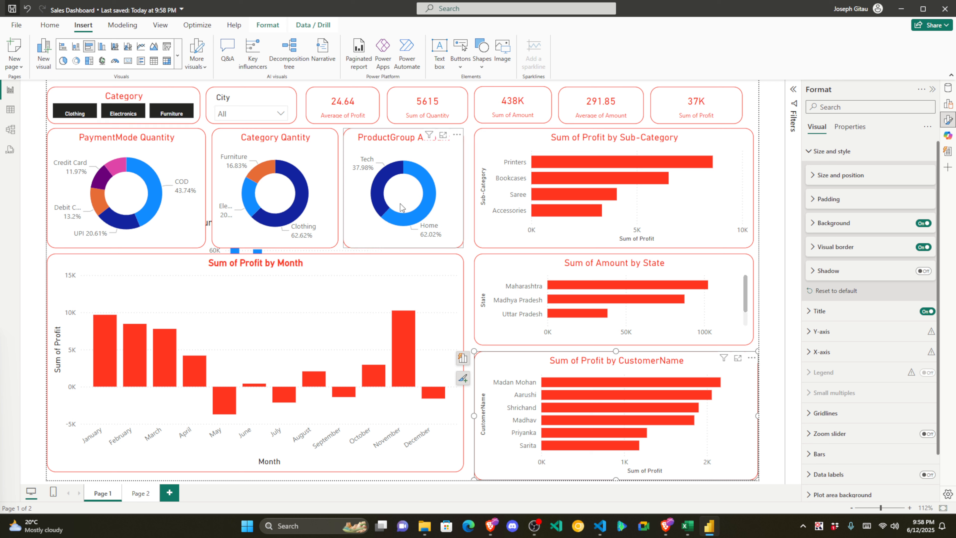
Step: Shorten the CustomerName chart and extend the State chart down to reveal Delhi
left_click(769, 408)
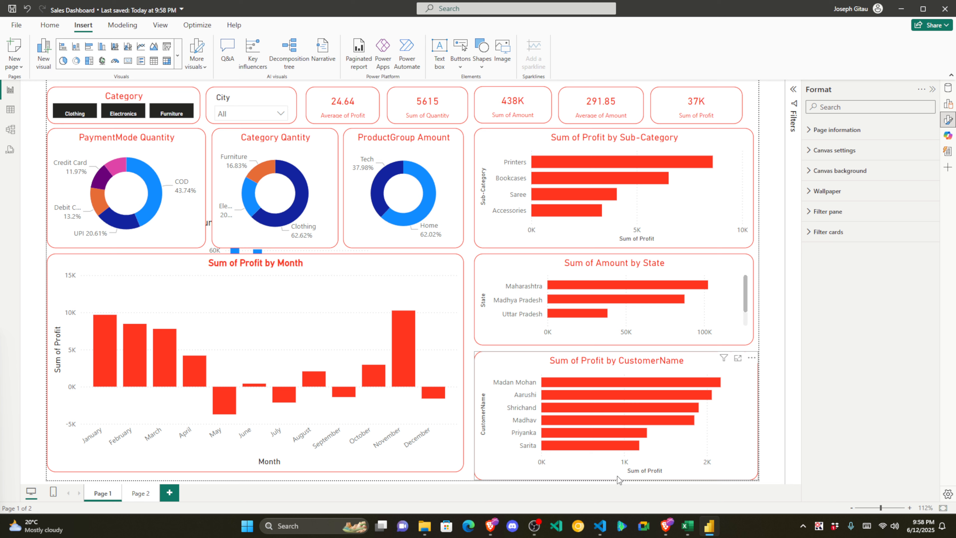
left_click_drag(616, 475, 614, 470)
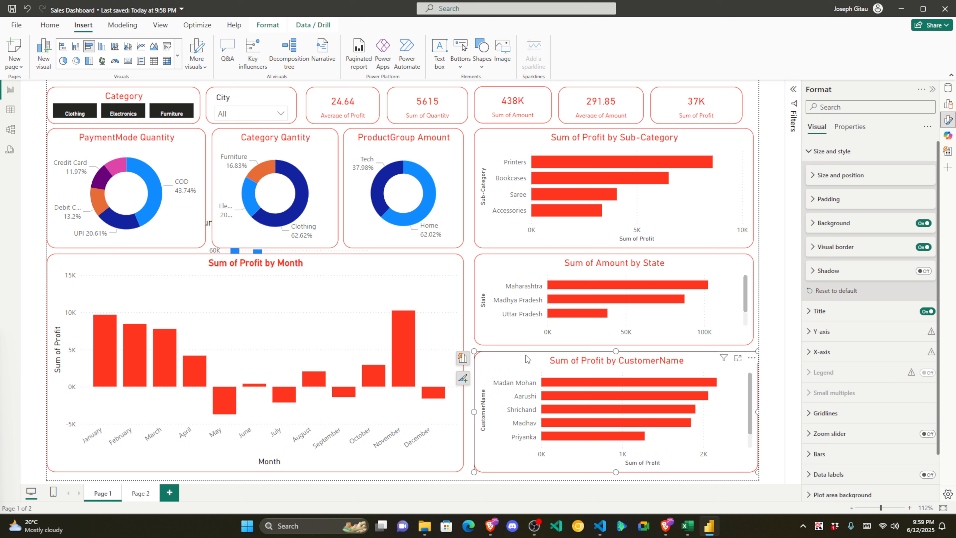
left_click(778, 348)
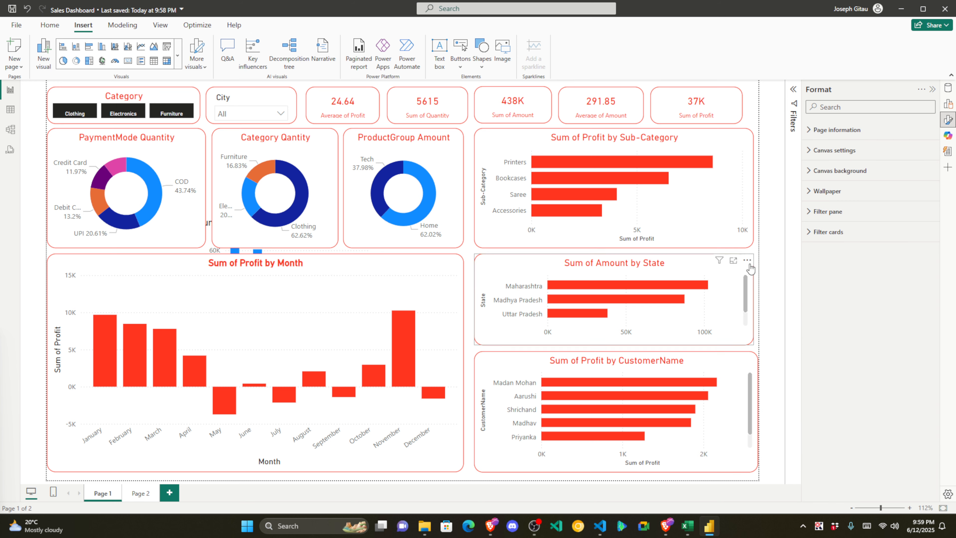
left_click(747, 260)
left_click(606, 342)
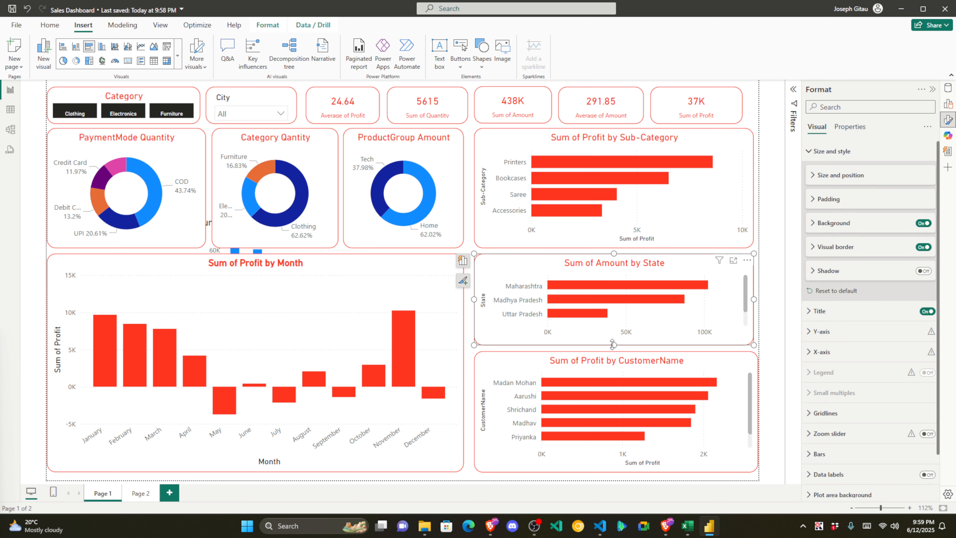
left_click_drag(613, 344, 613, 349)
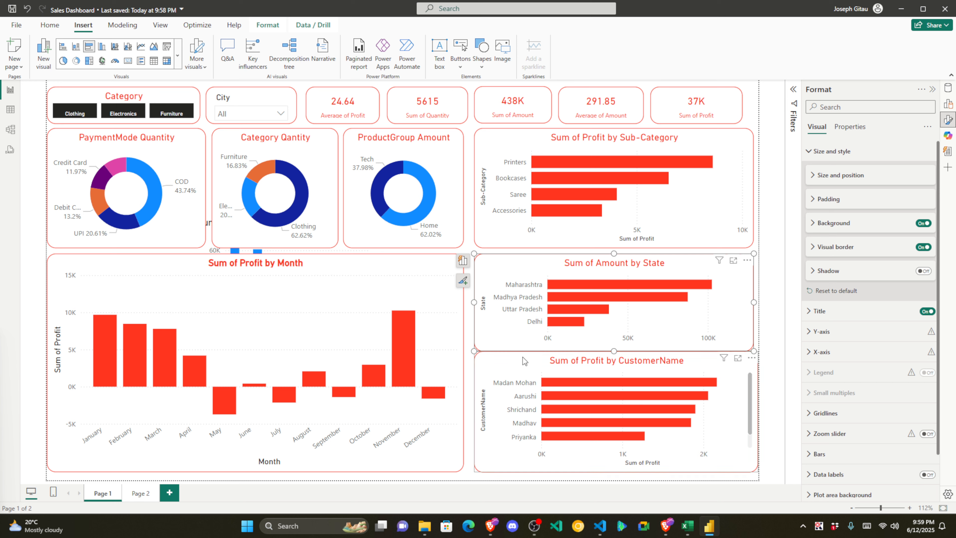
Step: Make the Month chart taller, fit the CustomerName chart beneath the State chart, and save the report
left_click(458, 456)
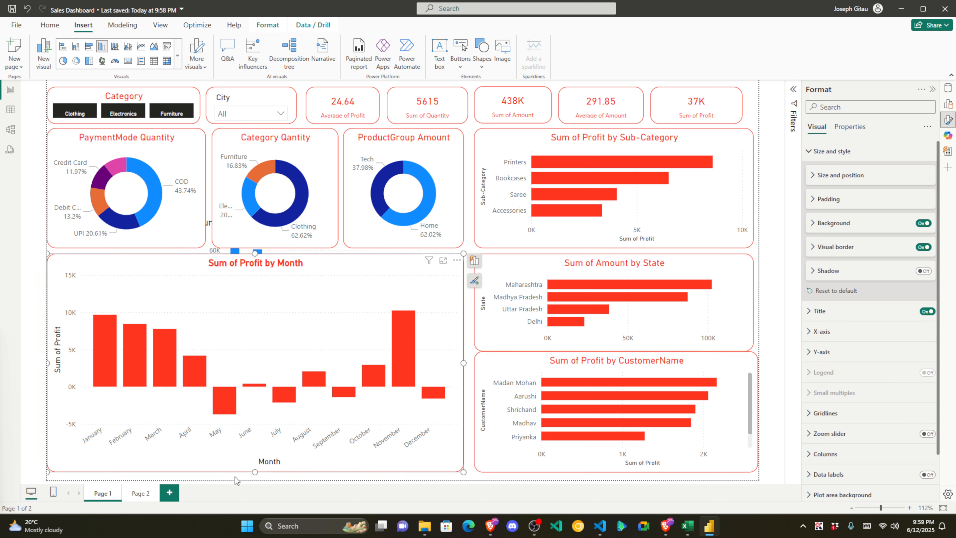
left_click_drag(255, 474, 256, 478)
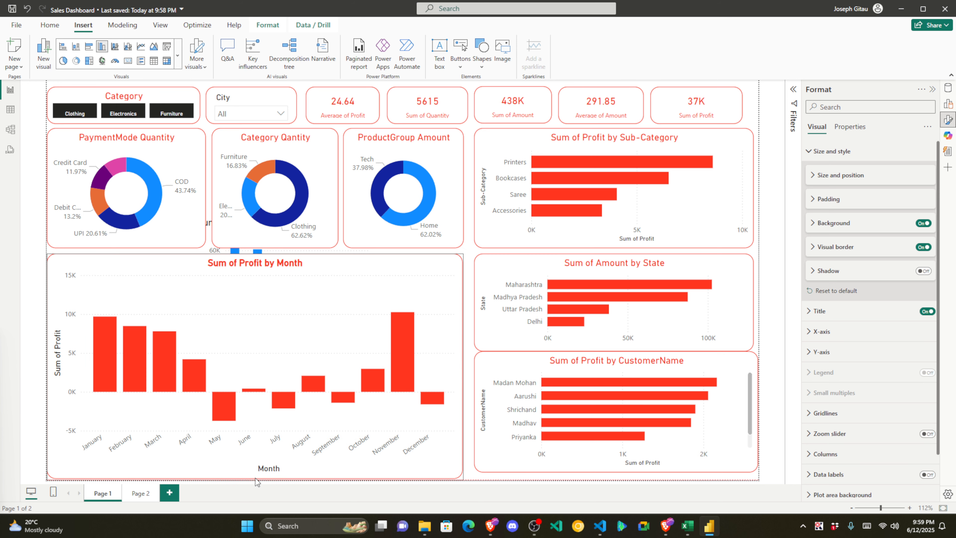
left_click(499, 454)
left_click_drag(499, 454, 496, 459)
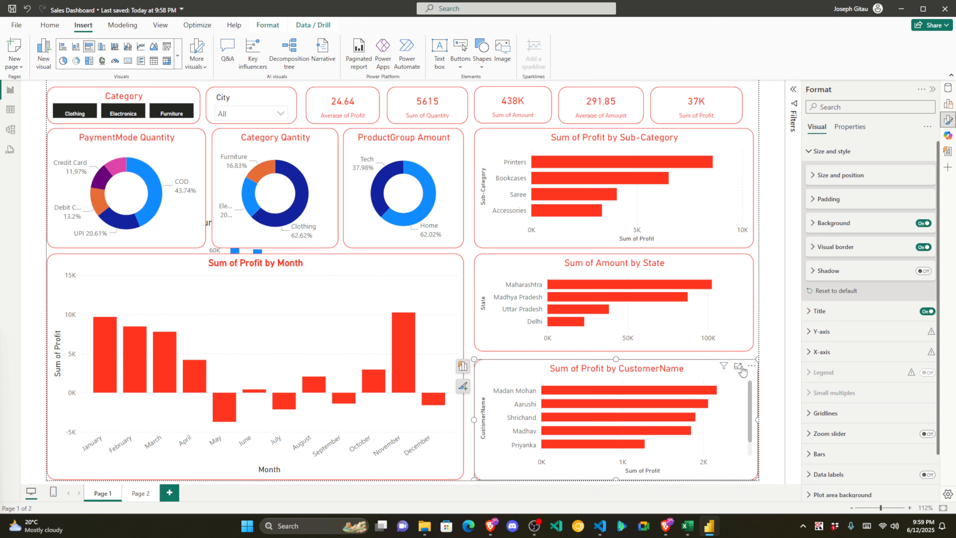
left_click(751, 290)
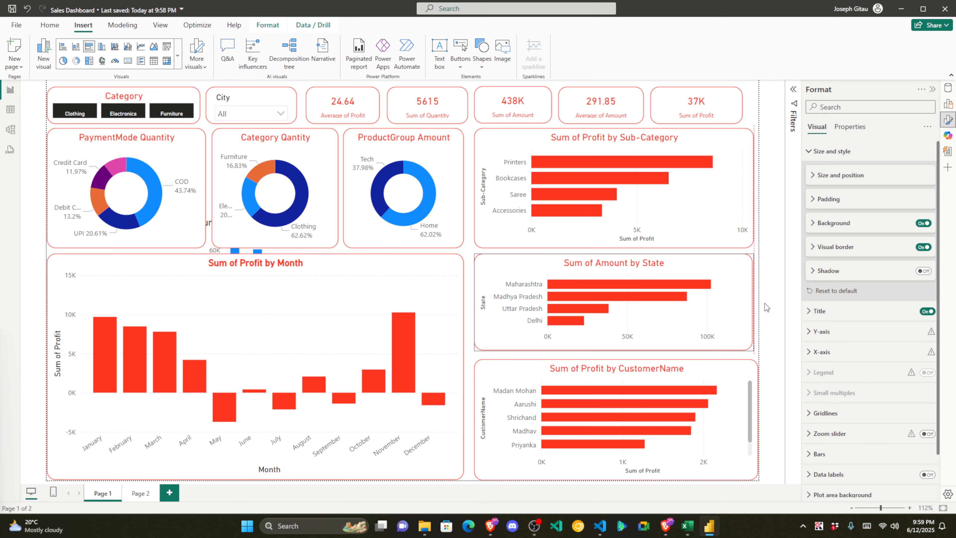
left_click_drag(730, 371, 702, 367)
left_click_drag(471, 419, 475, 419)
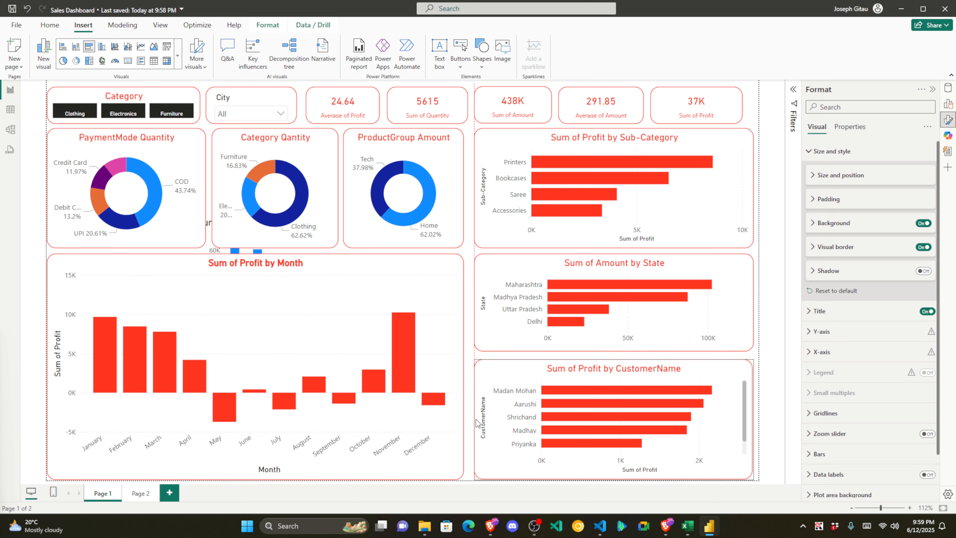
left_click(776, 323)
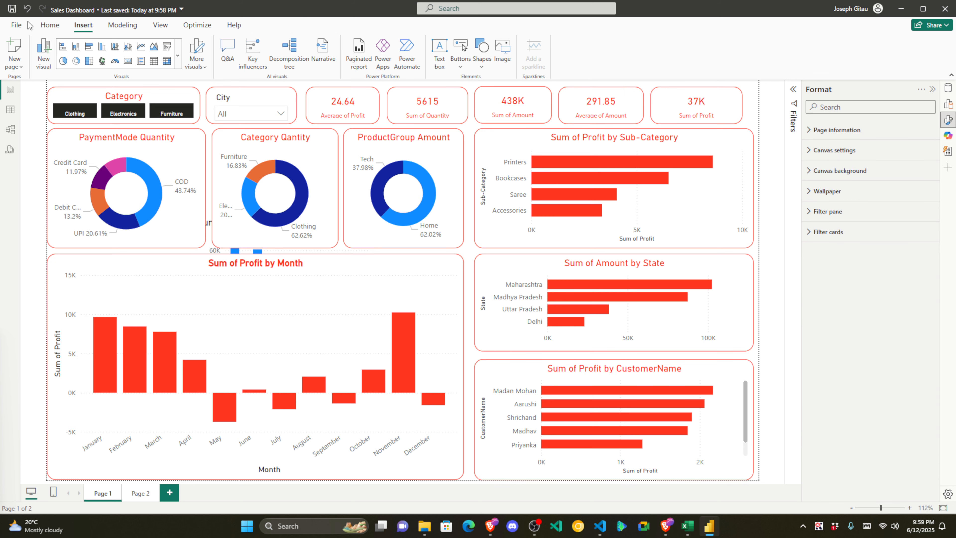
left_click(9, 11)
left_click(85, 95)
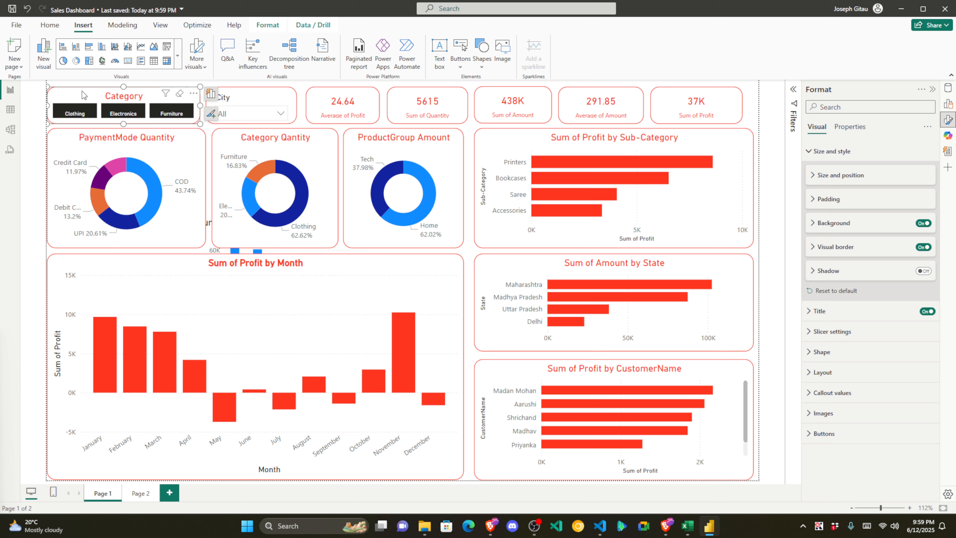
Step: Hide the Category slicer's title, turn on forced selection, and select Electronics and Furniture
left_click(928, 311)
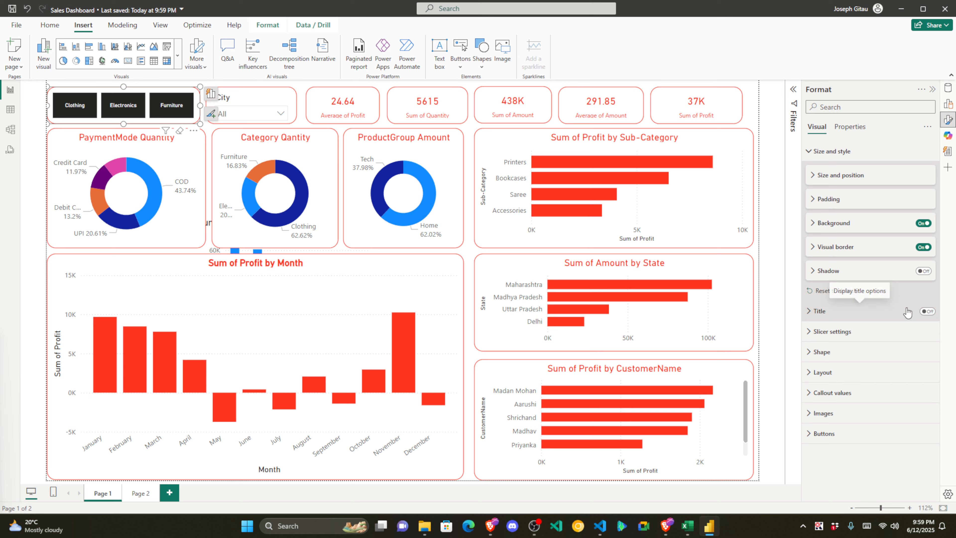
left_click(809, 336)
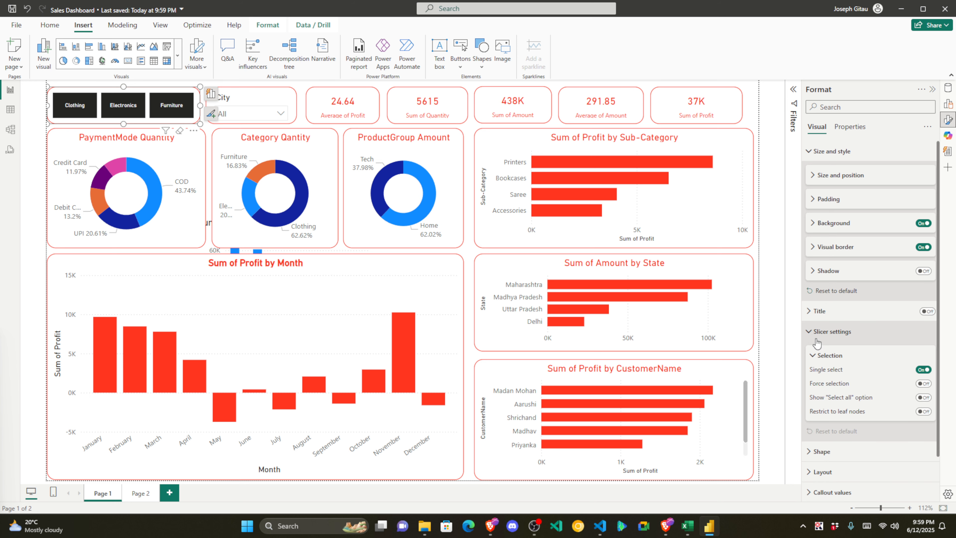
left_click(924, 398)
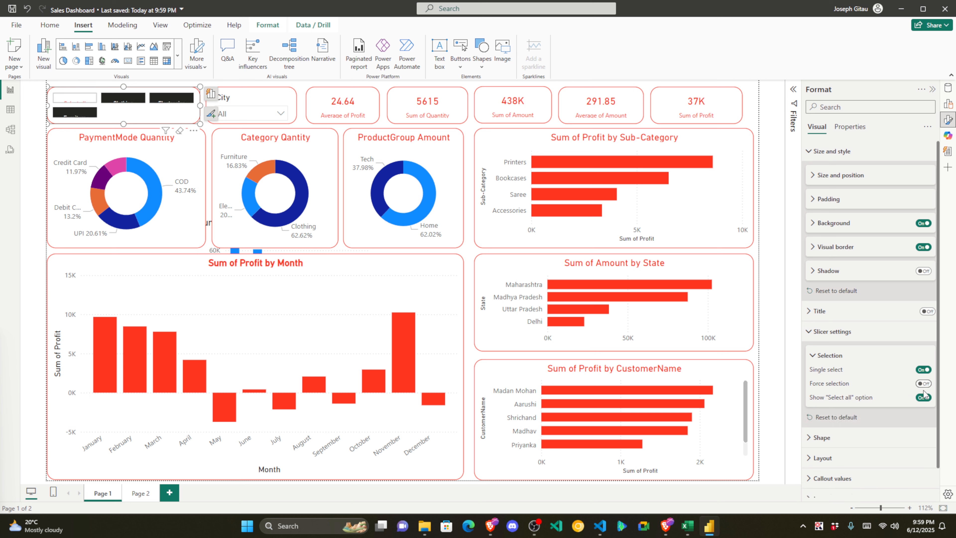
left_click(923, 398)
left_click(924, 383)
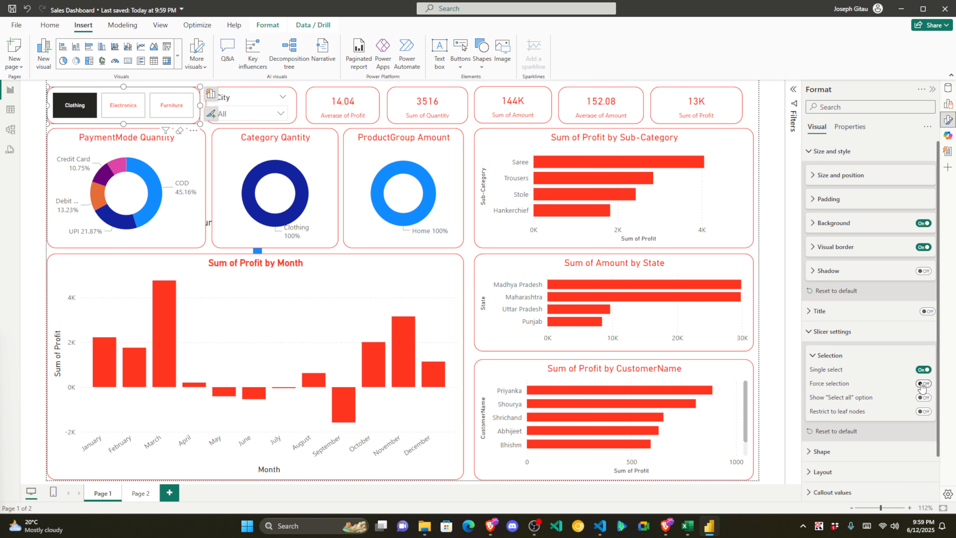
left_click(135, 110)
left_click(172, 106)
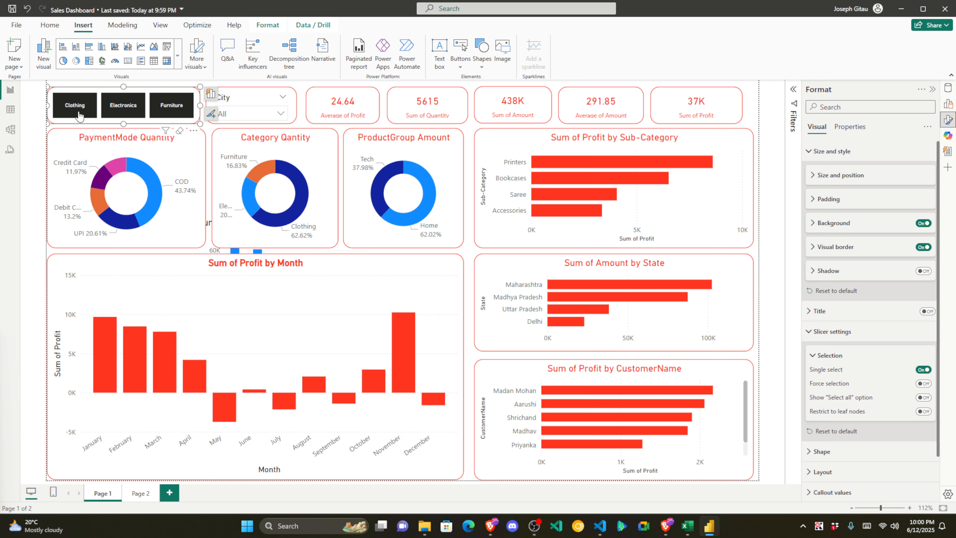
left_click(831, 326)
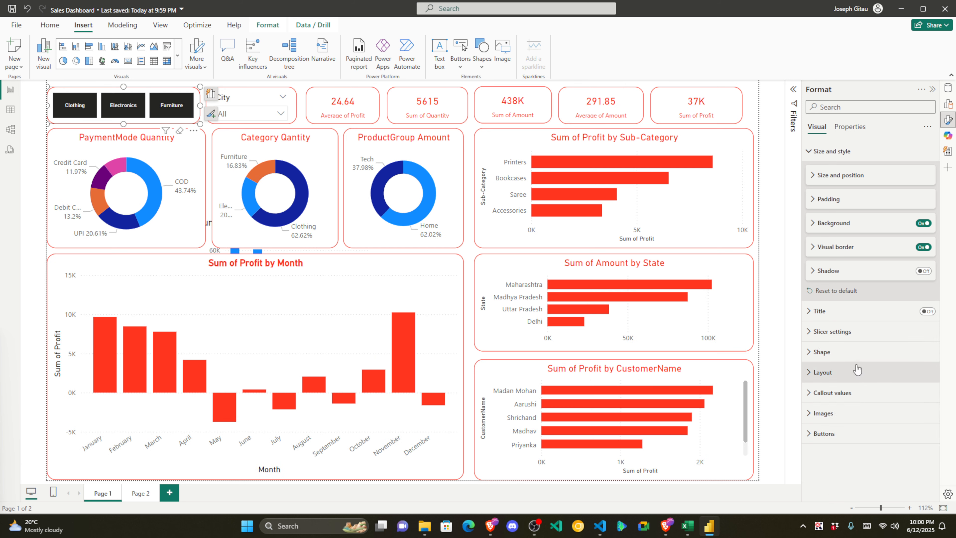
Step: Set the Category slicer's button fill colour to red
left_click(814, 413)
scroll(829, 339, "down", 5)
left_click(817, 210)
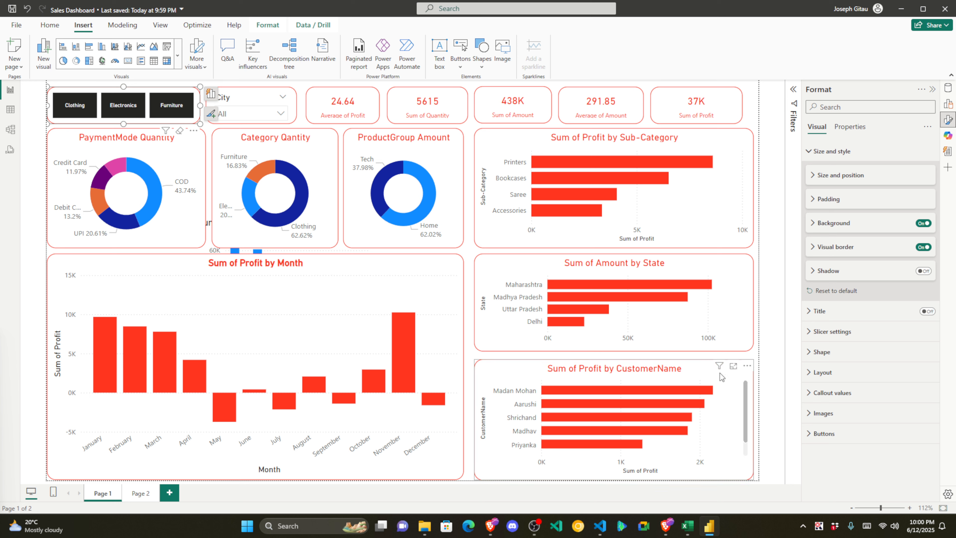
left_click(824, 433)
scroll(875, 329, "down", 5)
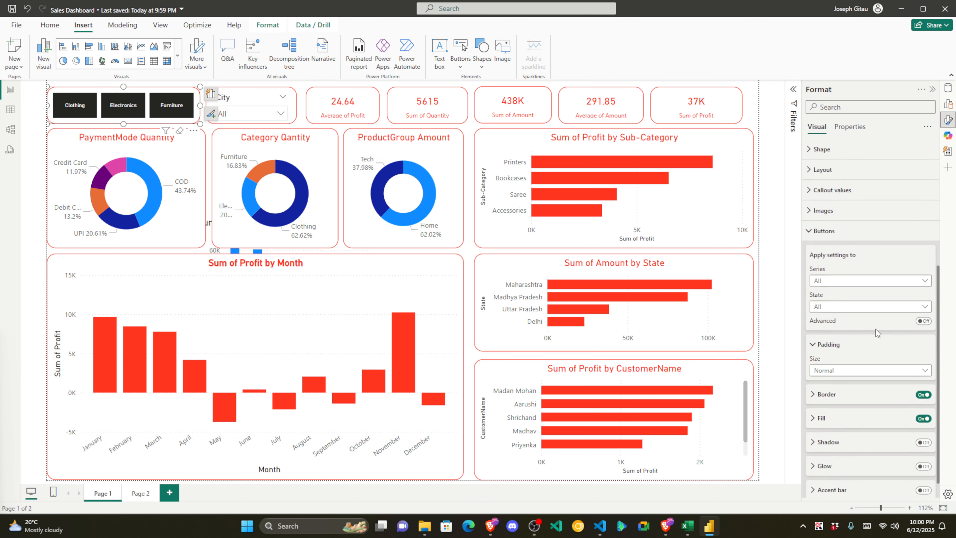
scroll(875, 329, "down", 1)
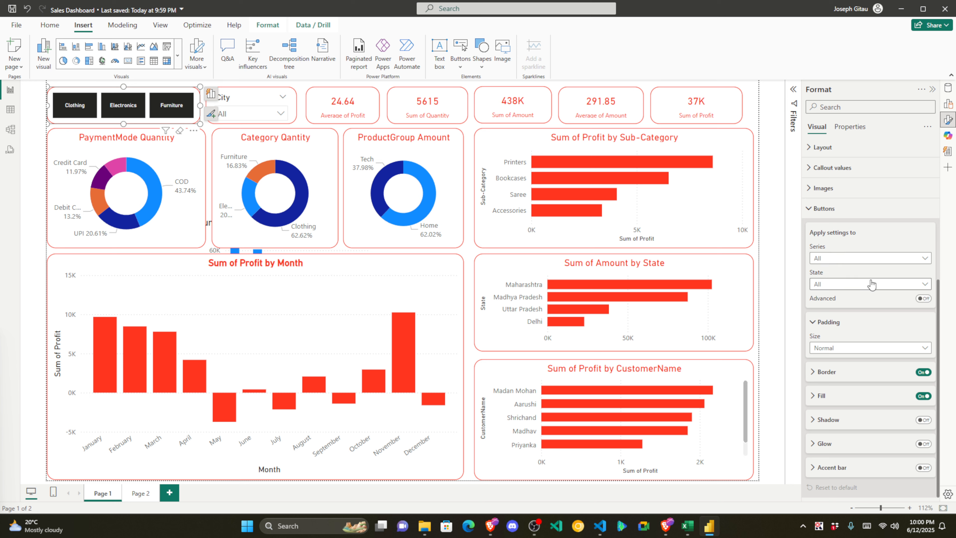
left_click(812, 373)
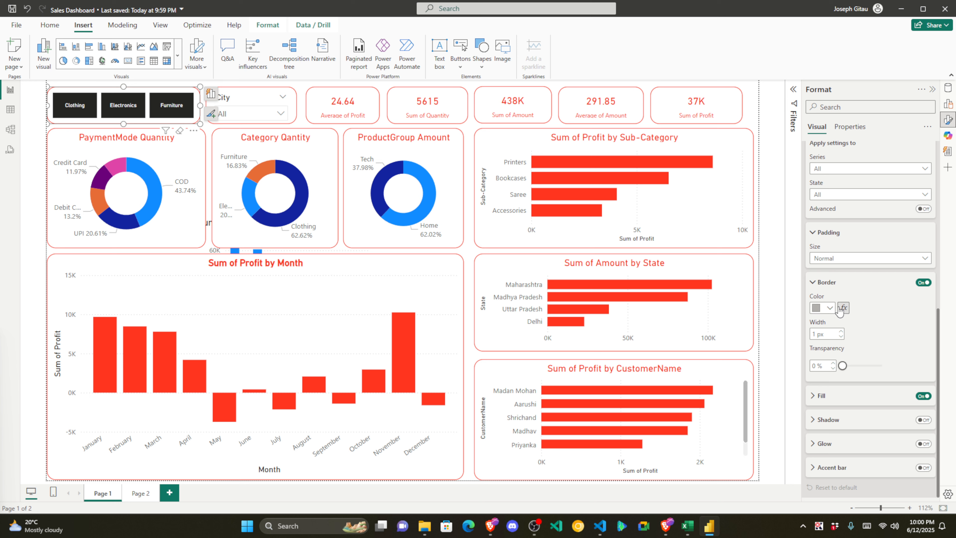
left_click(816, 283)
left_click(818, 394)
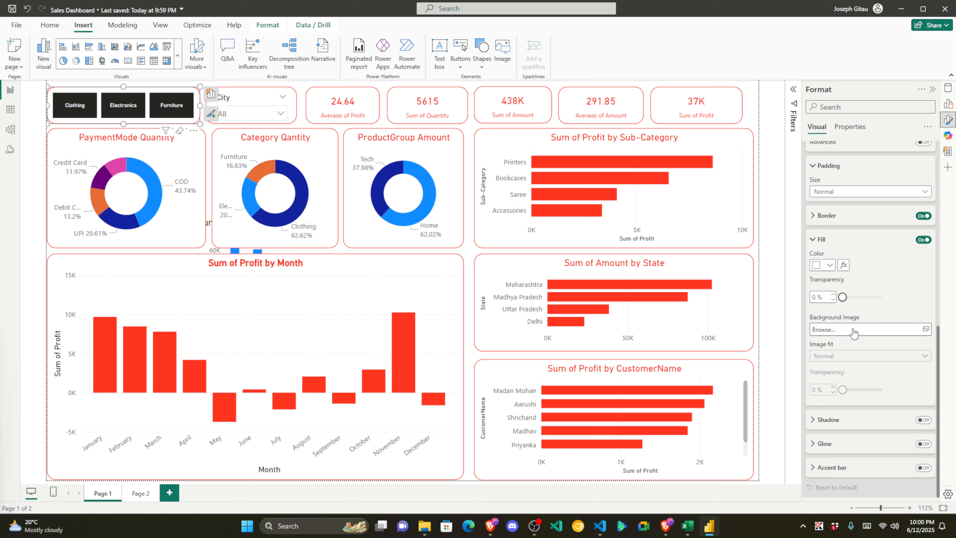
left_click(828, 265)
left_click(759, 415)
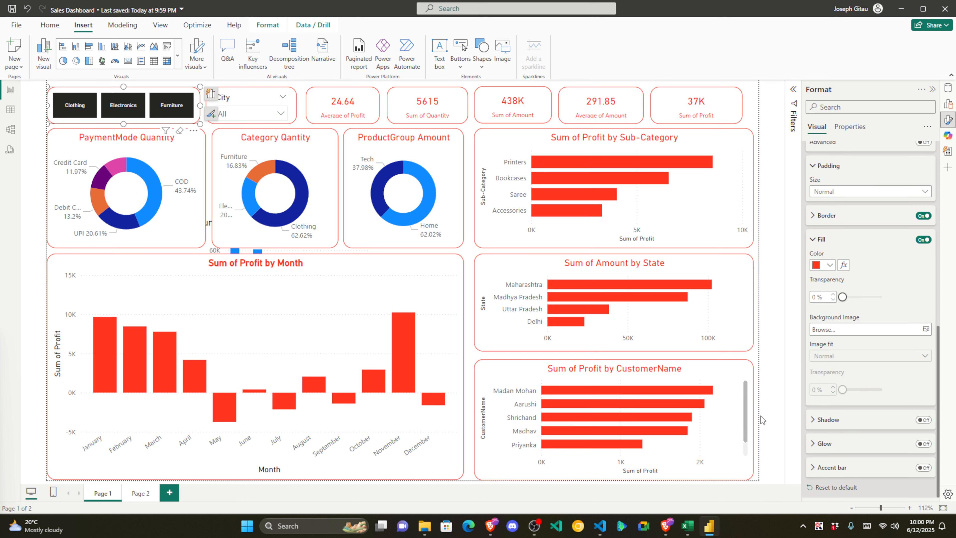
left_click(822, 239)
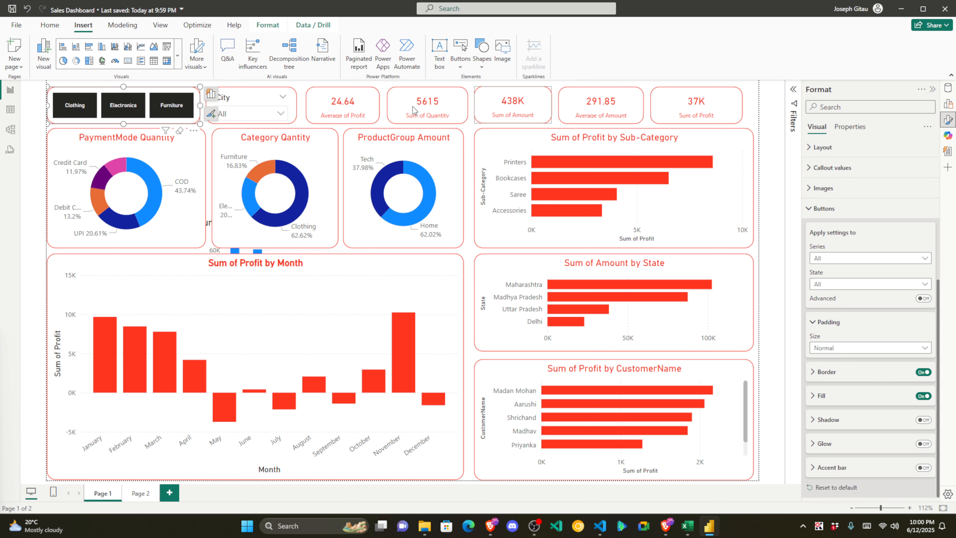
left_click(763, 123)
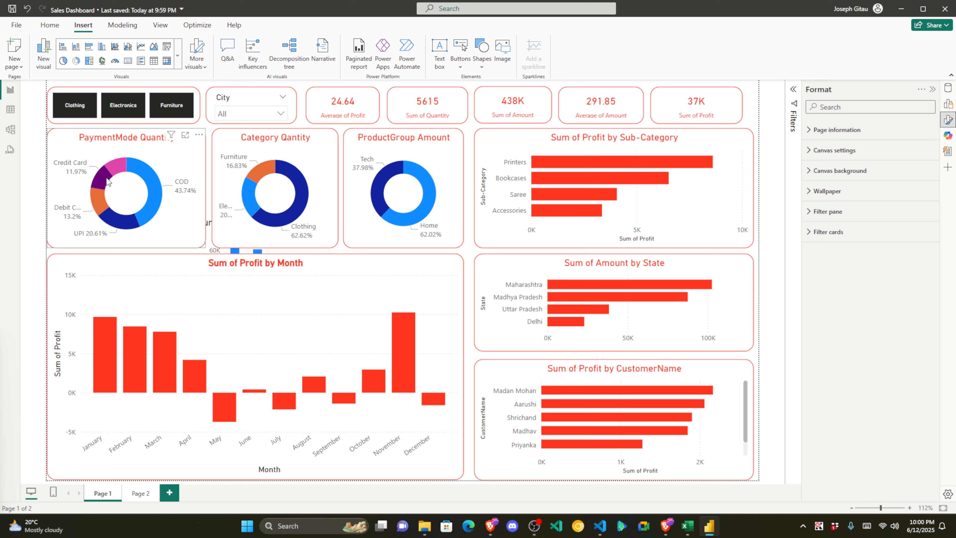
Step: Pull the blue Sum of Amount by Month column chart out from behind the profit chart and delete it
mouse_move(131, 162)
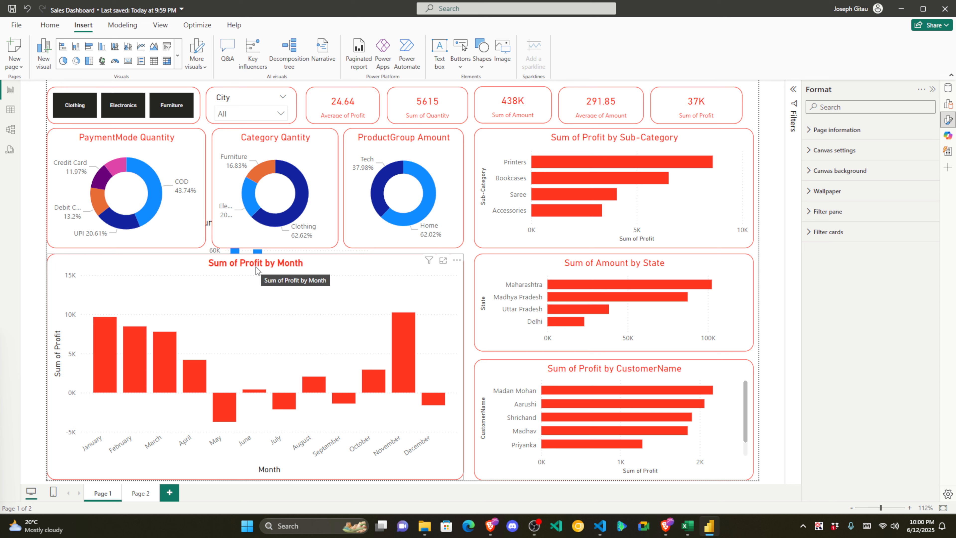
left_click(230, 251)
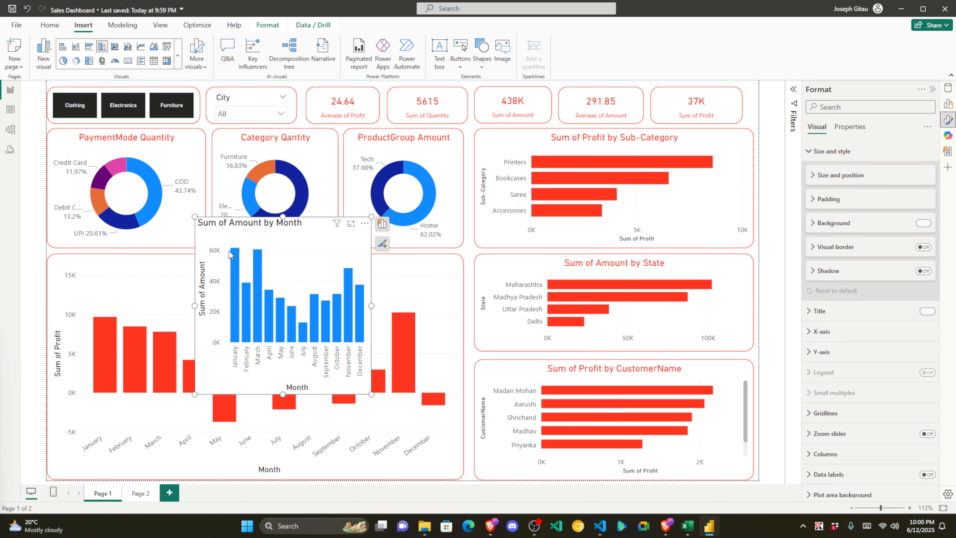
left_click_drag(214, 231, 408, 228)
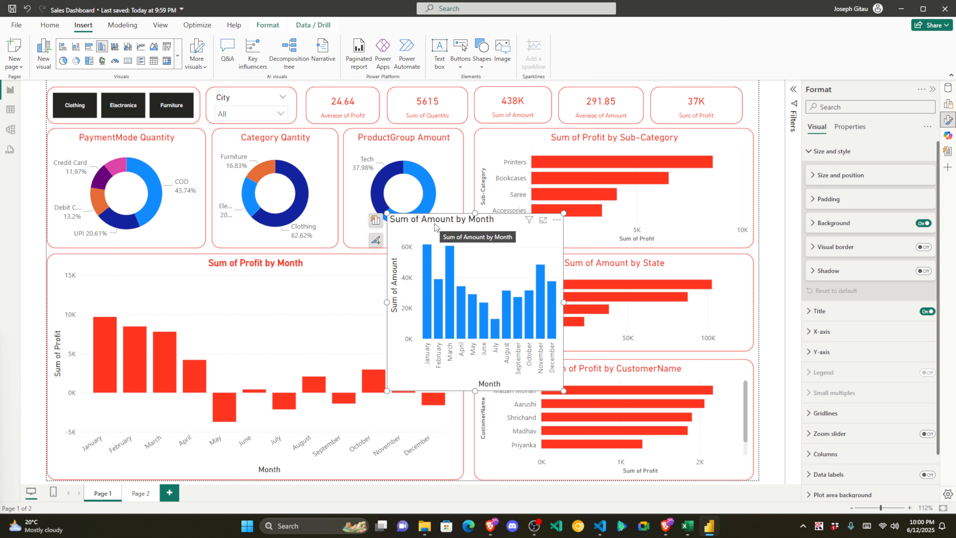
key("Delete")
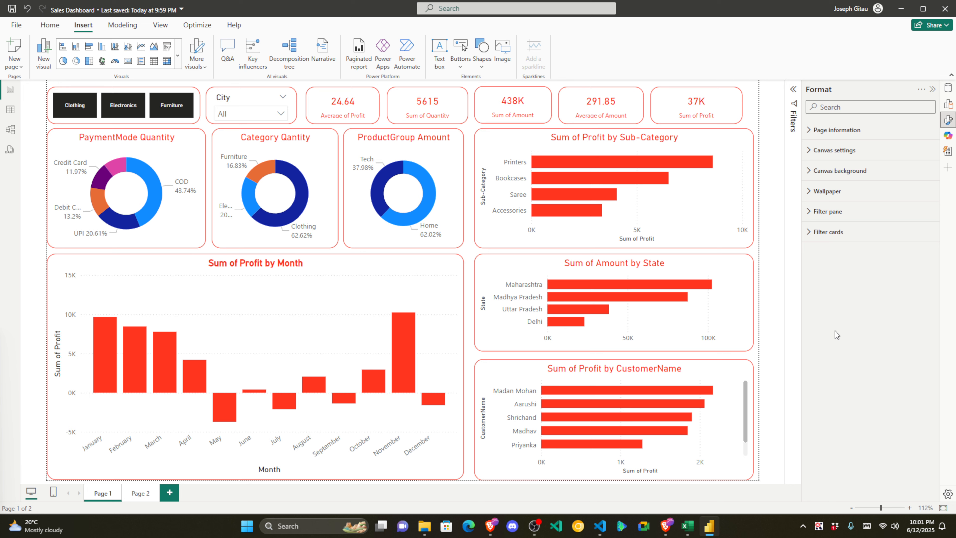
Step: Collapse the Format pane, save the Sales Dashboard report, and view the signed-in account details
left_click(932, 89)
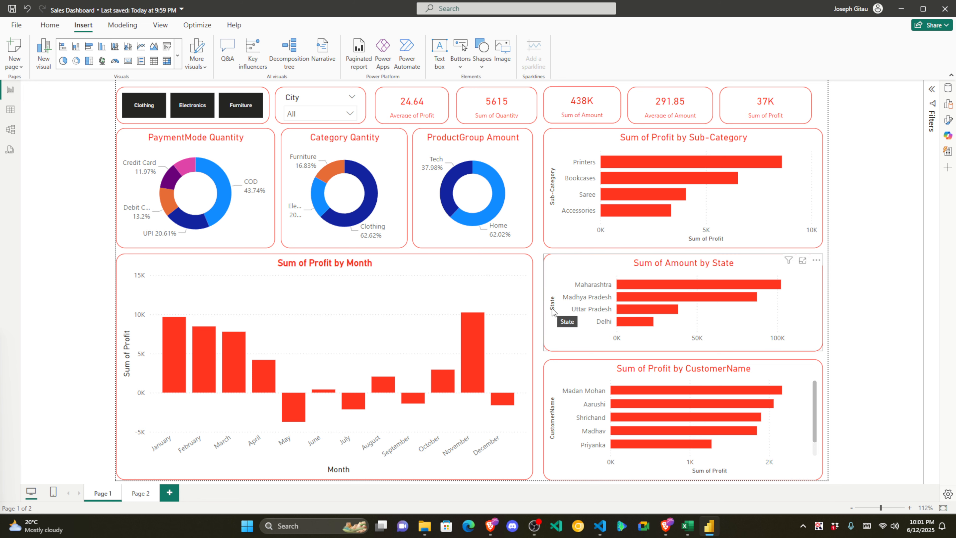
left_click(12, 8)
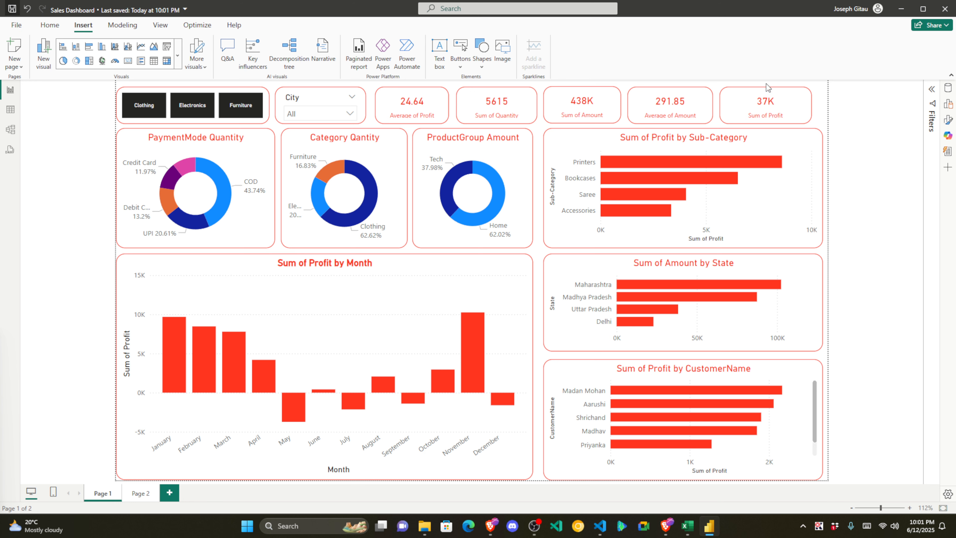
left_click(868, 11)
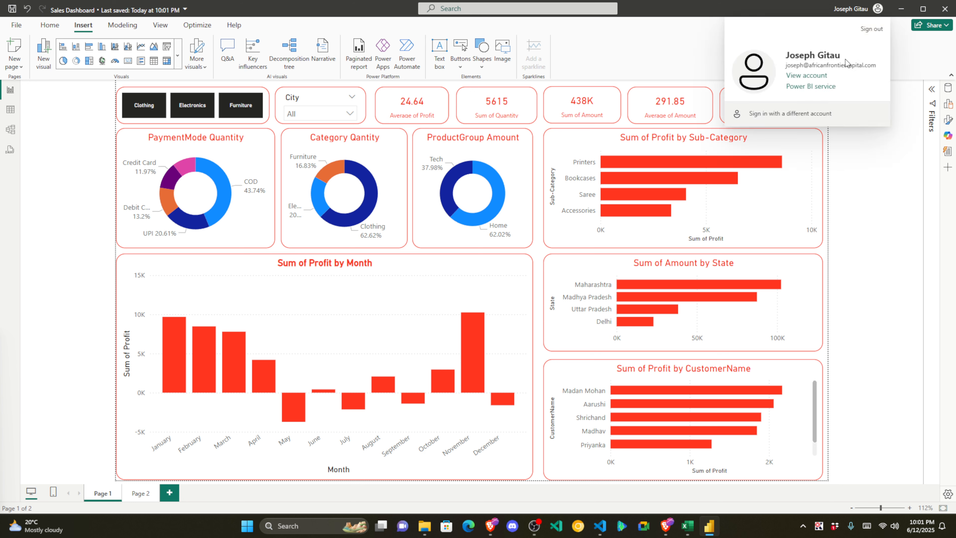
left_click(687, 50)
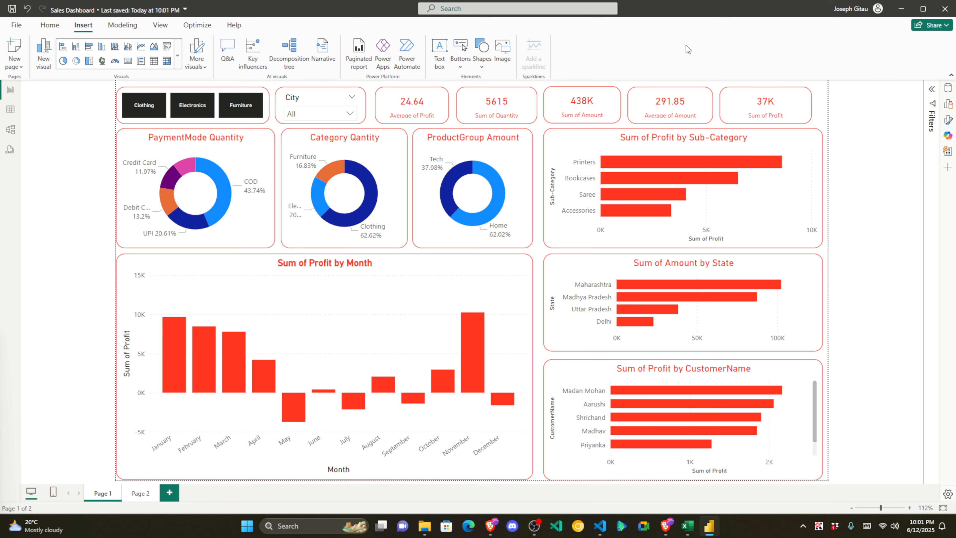
left_click(946, 25)
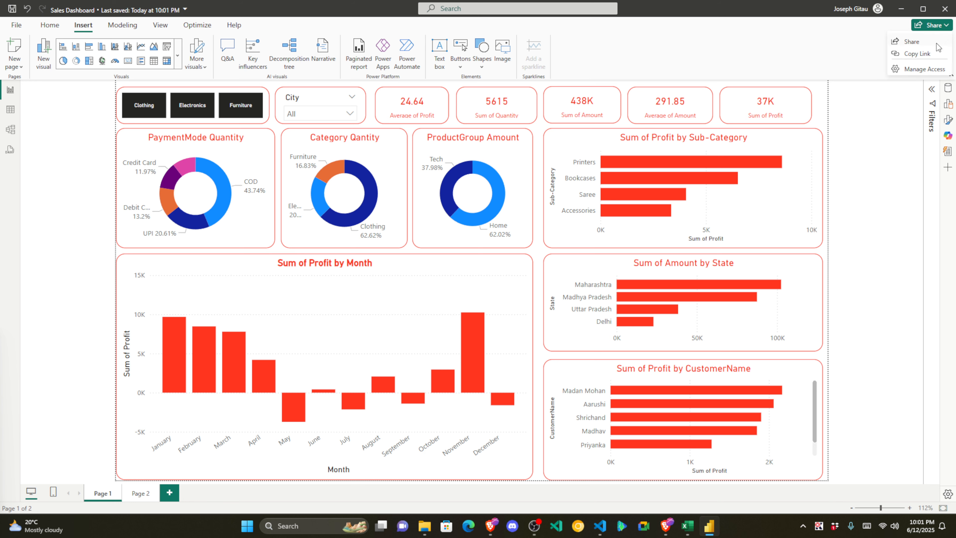
left_click(911, 43)
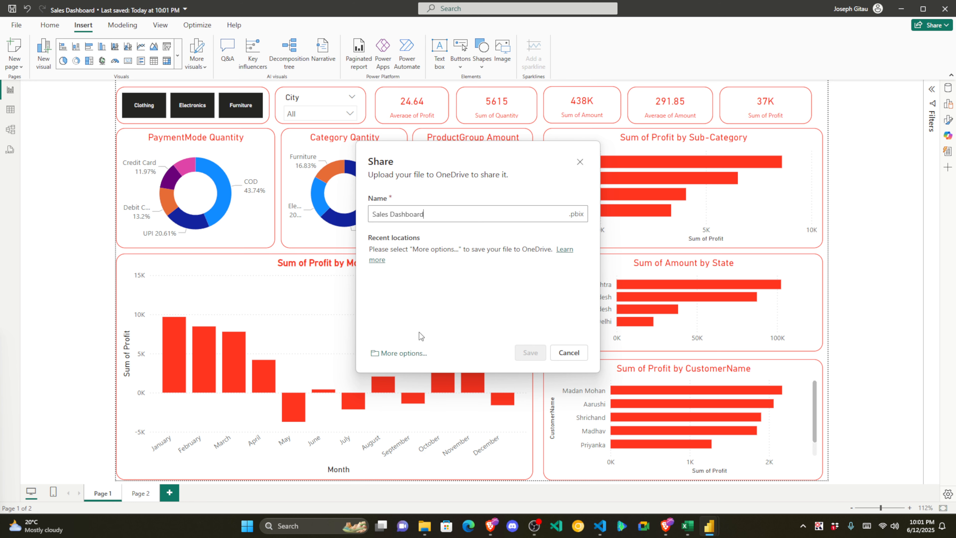
left_click(410, 353)
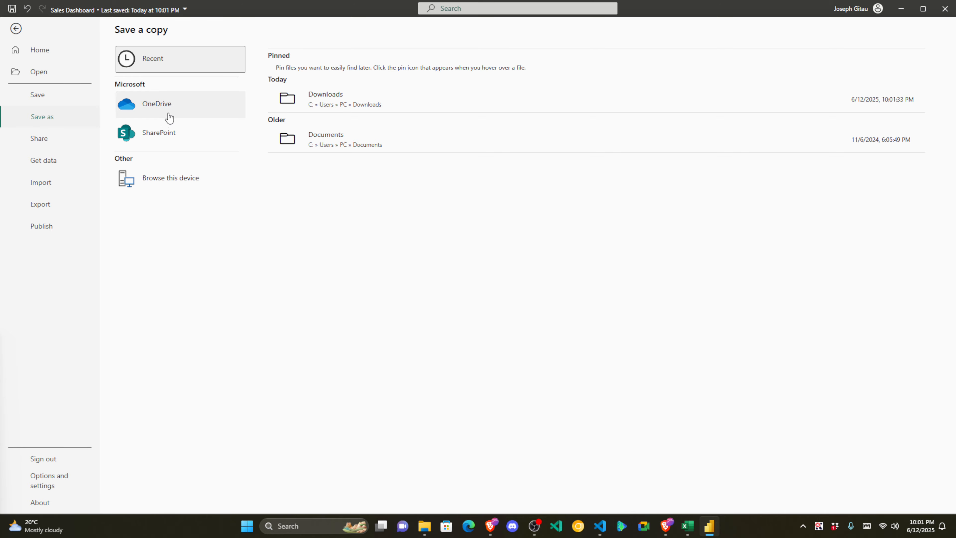
left_click(172, 141)
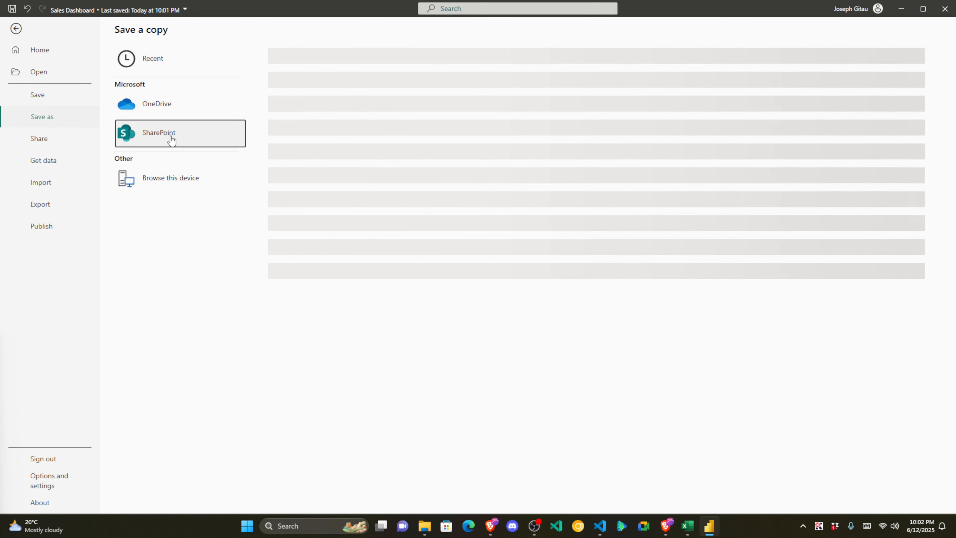
left_click(166, 109)
left_click(179, 136)
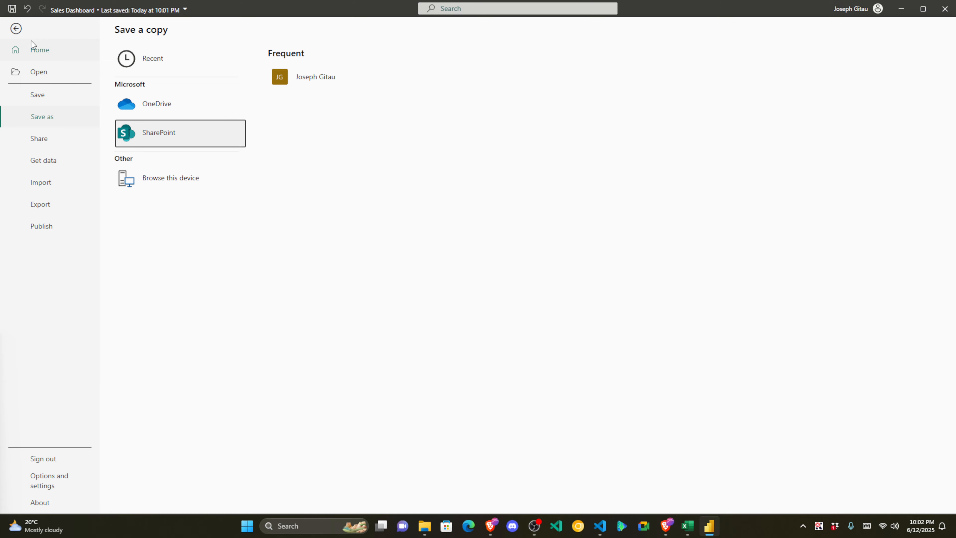
left_click(16, 28)
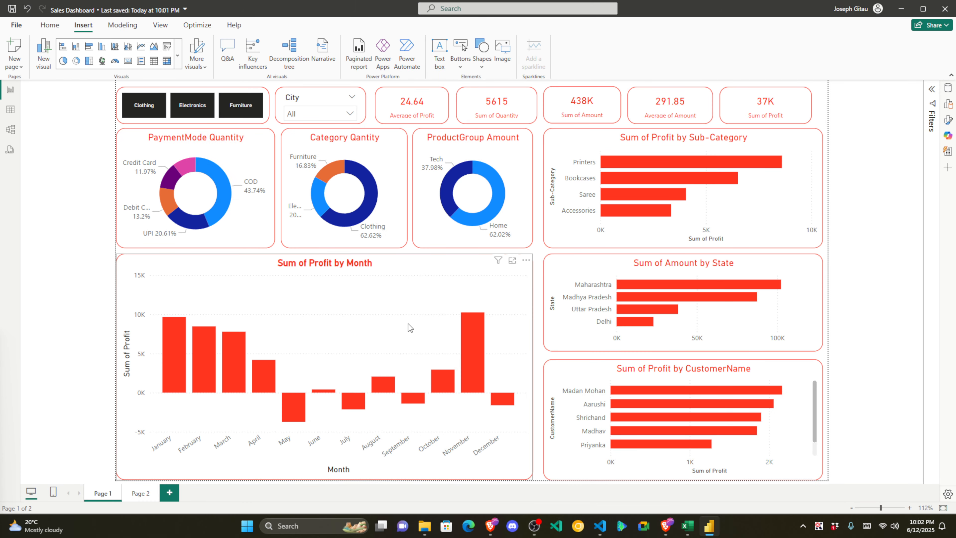
Step: In Brave, close DevTools and go from Final Summary to the Introduction to Power BI subpage
mouse_move(490, 525)
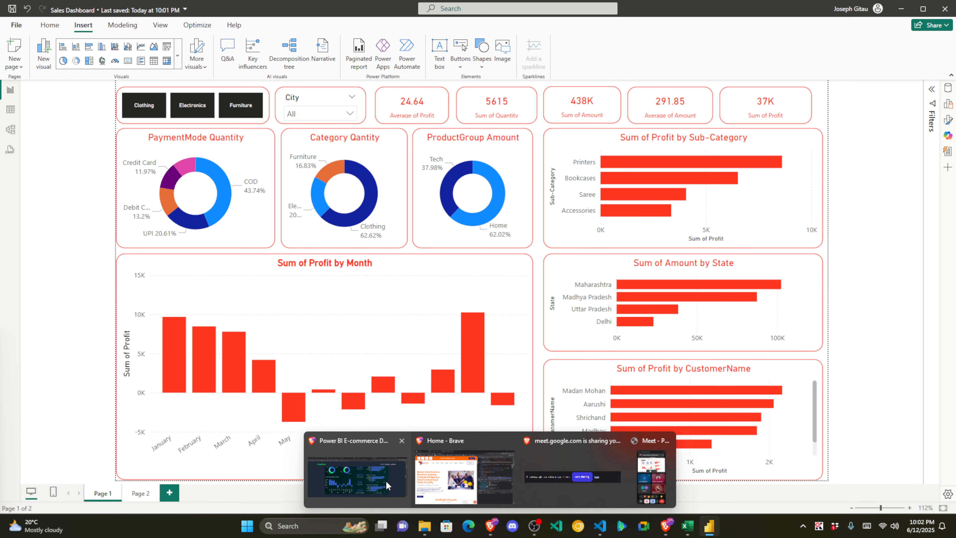
left_click(464, 471)
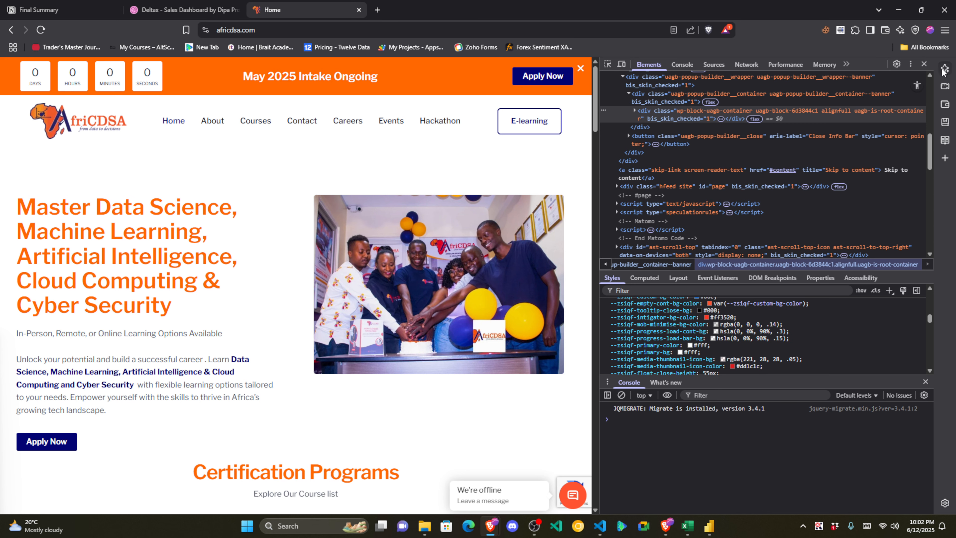
left_click(925, 64)
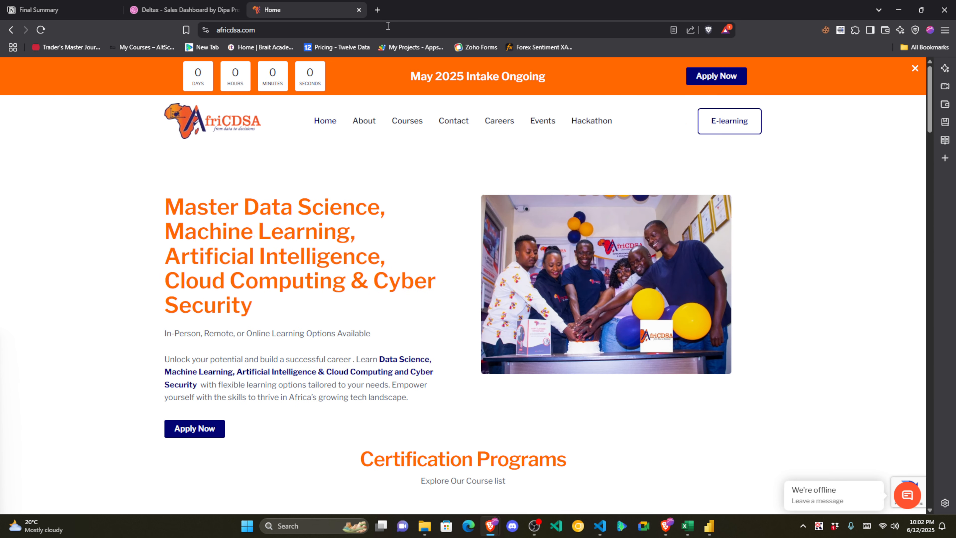
left_click(106, 11)
left_click(90, 69)
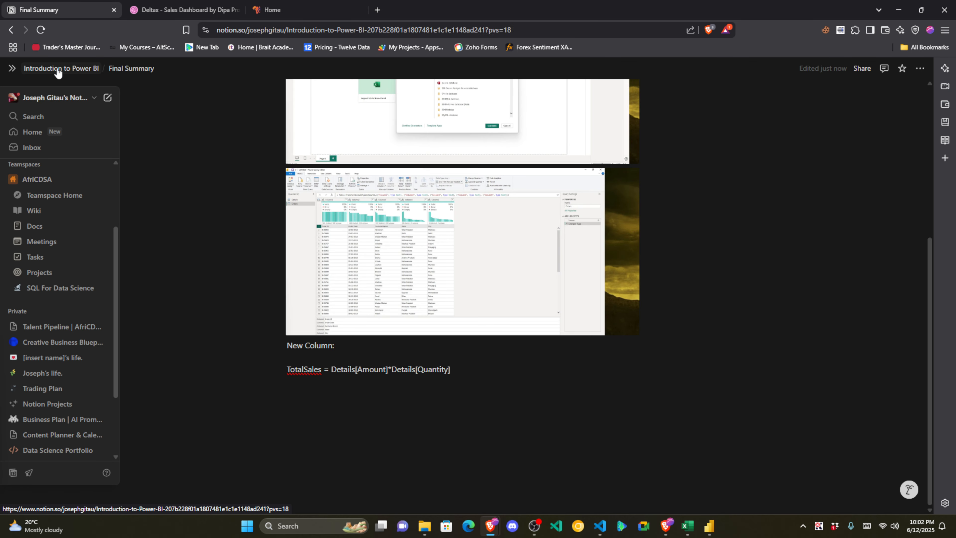
left_click(110, 182)
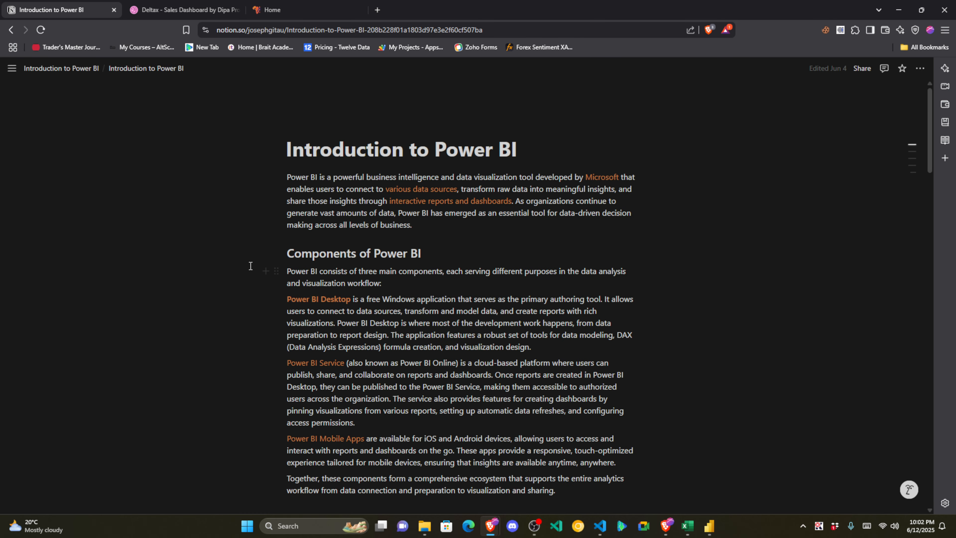
Step: Highlight text in the Power BI Desktop and Power BI Service paragraphs, then open a new tab
left_click_drag(310, 300, 324, 300)
left_click_drag(301, 362, 450, 367)
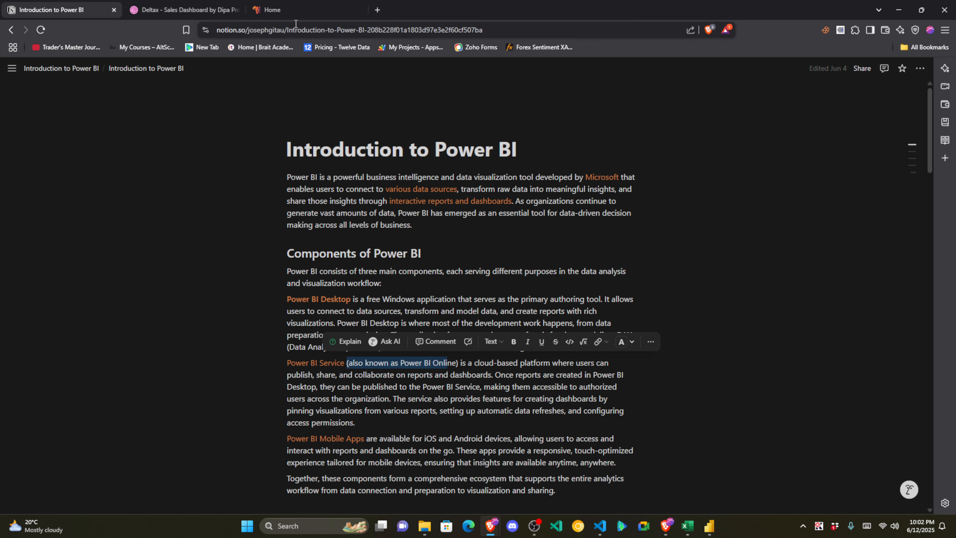
left_click(377, 10)
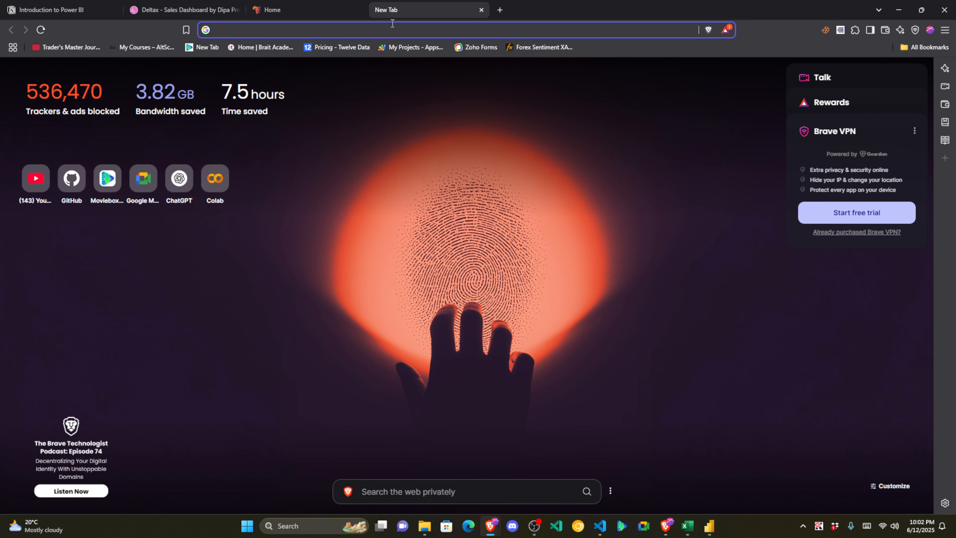
Step: Maximize the green-themed Brave window and search Google for 'powerbi service'
mouse_move(673, 532)
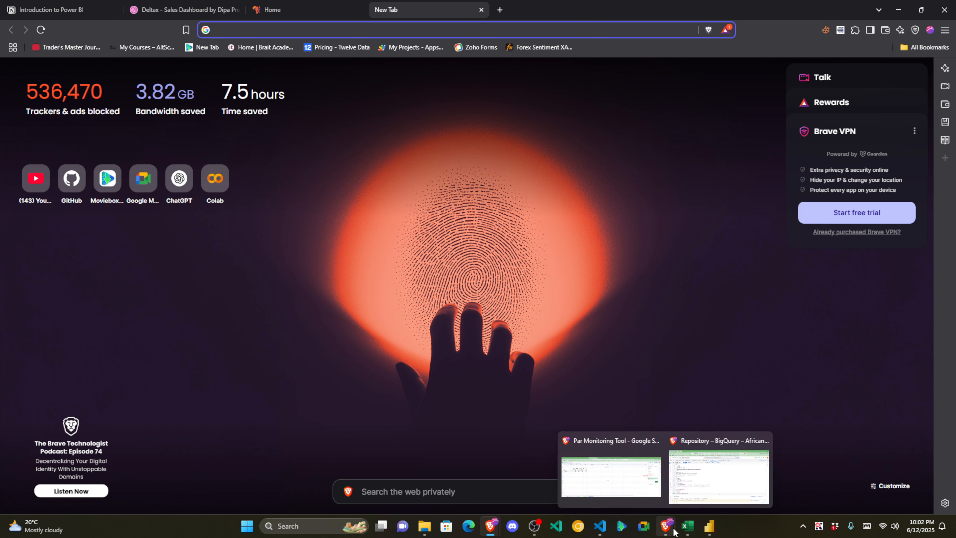
left_click(636, 478)
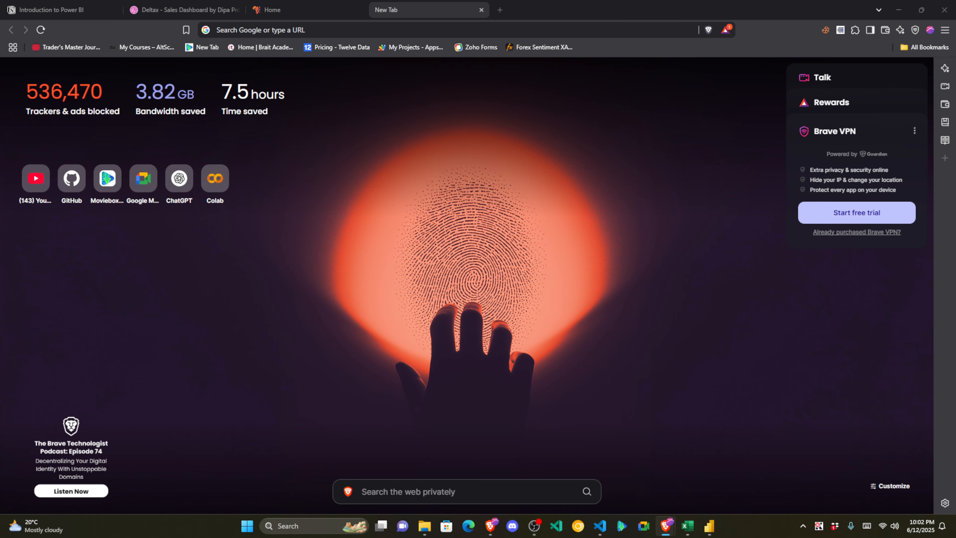
left_click_drag(351, 31, 363, 32)
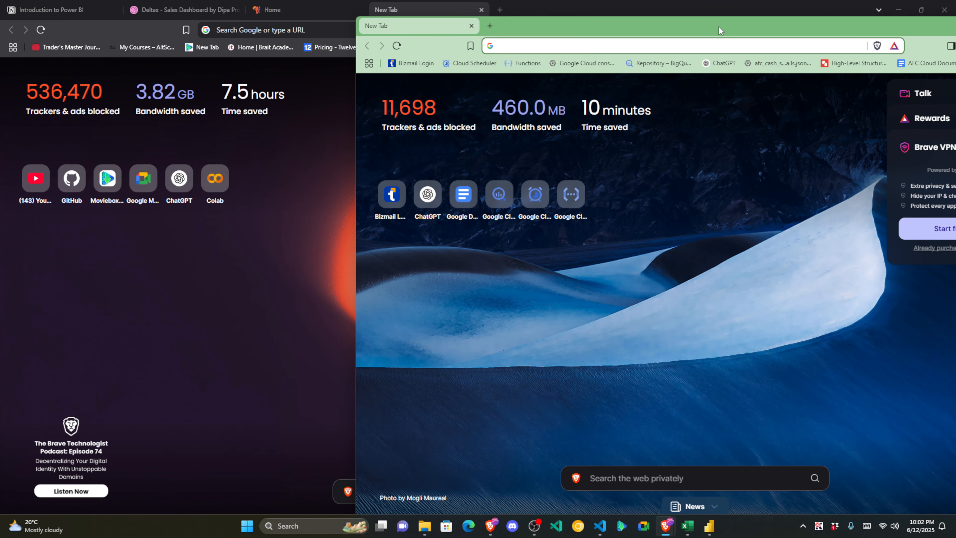
double_click(719, 30)
type("powe")
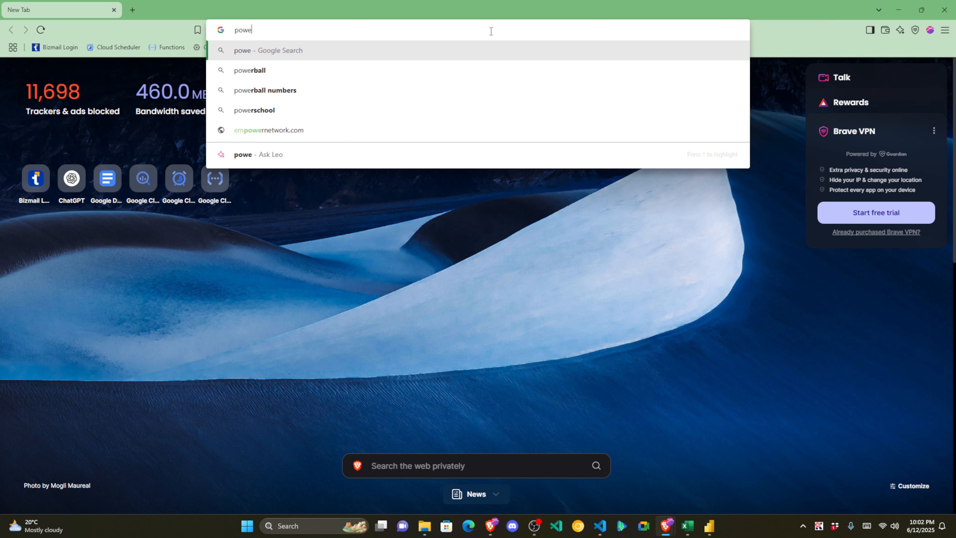
type("rbi service")
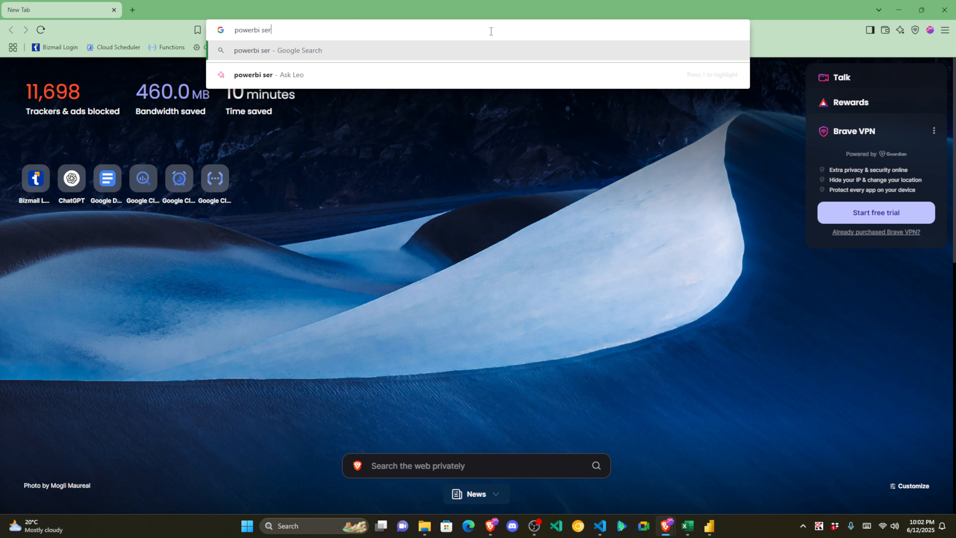
key("Return")
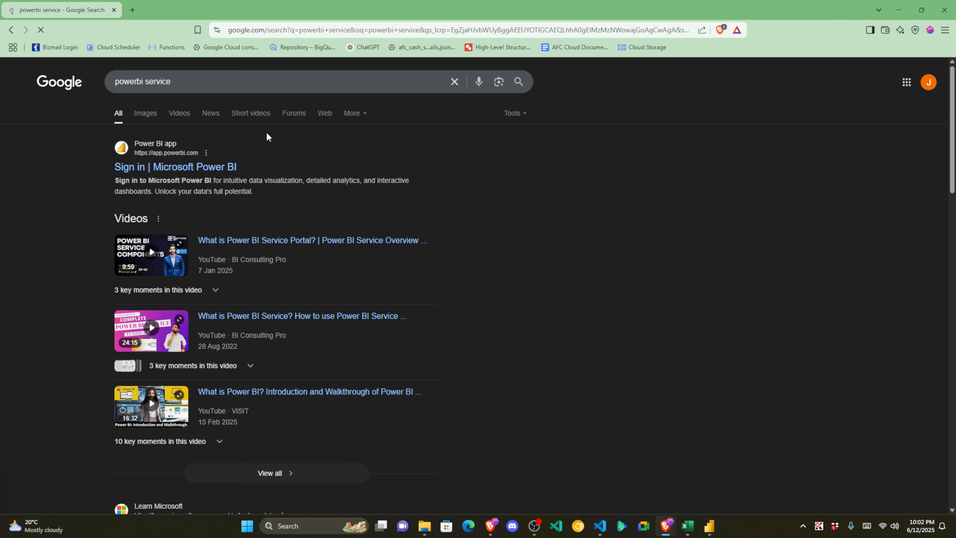
Step: Open the Sign in | Microsoft Power BI result and sign in with the work e-mail address
left_click(160, 162)
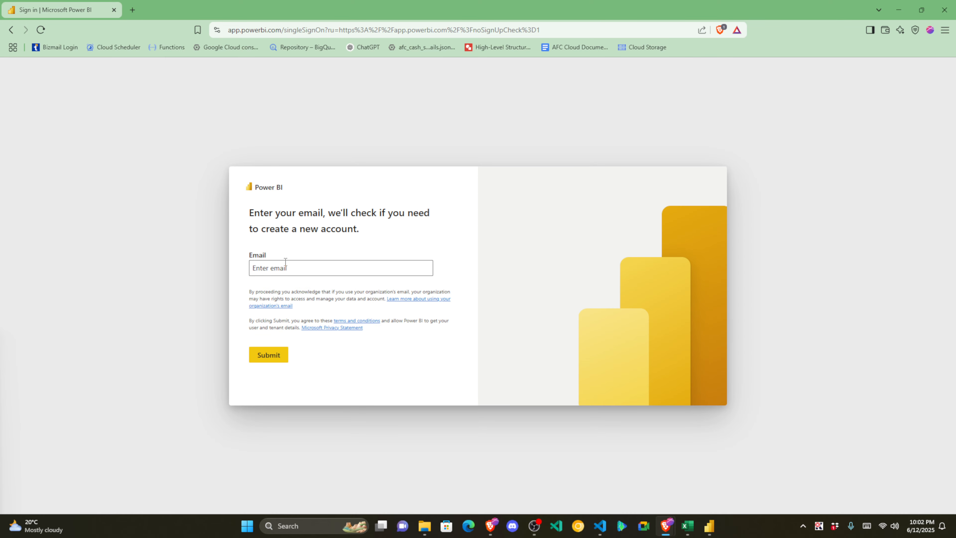
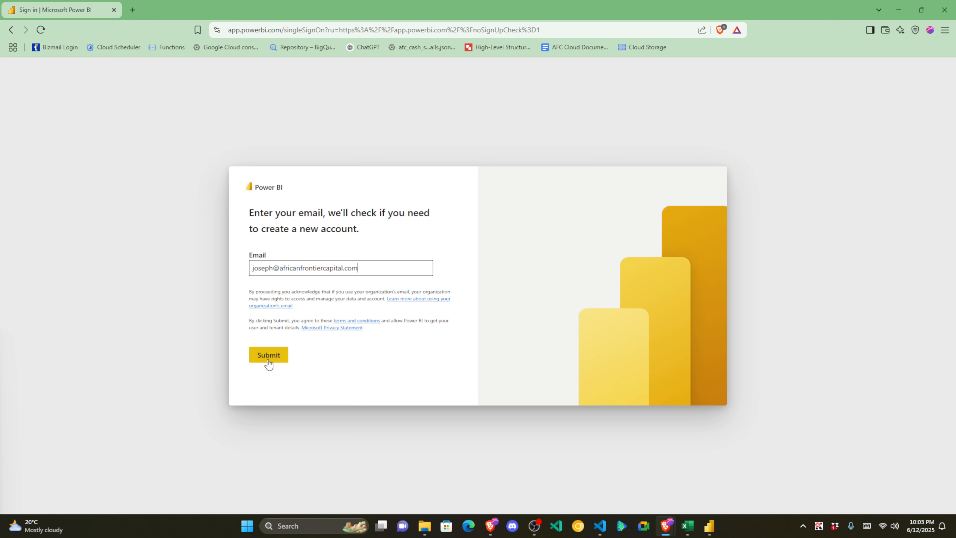
left_click(268, 362)
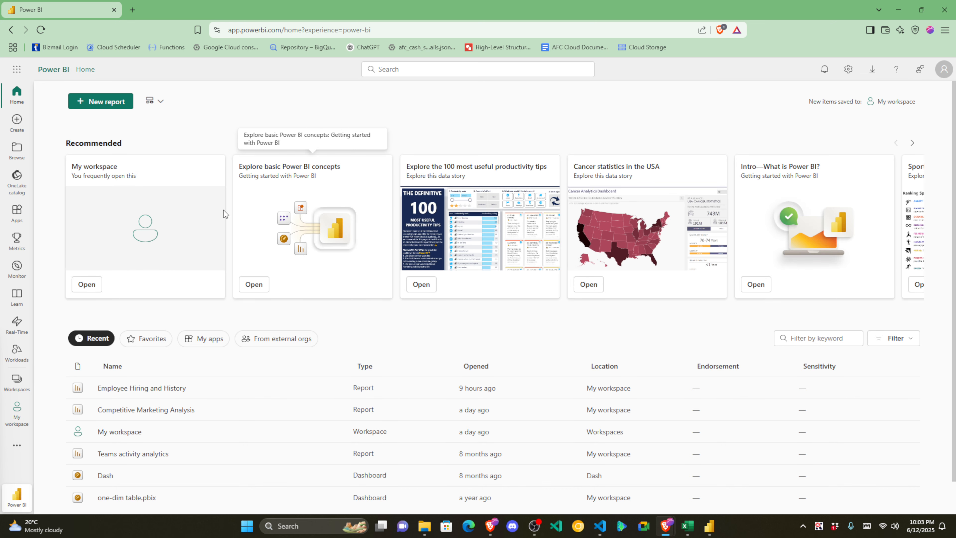
scroll(173, 225, "down", 1)
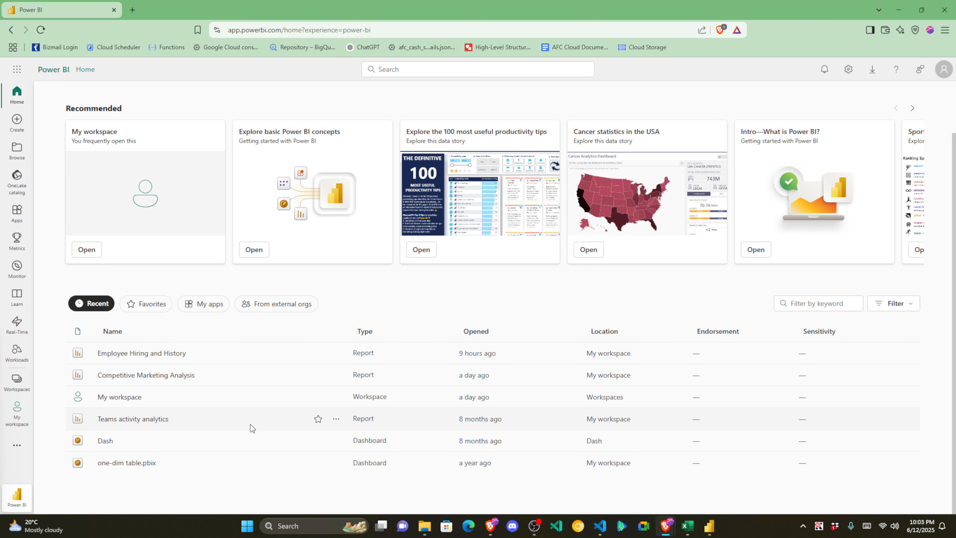
Step: Glance at the New report start page, then open Browse to list Recent items
scroll(250, 424, "up", 1)
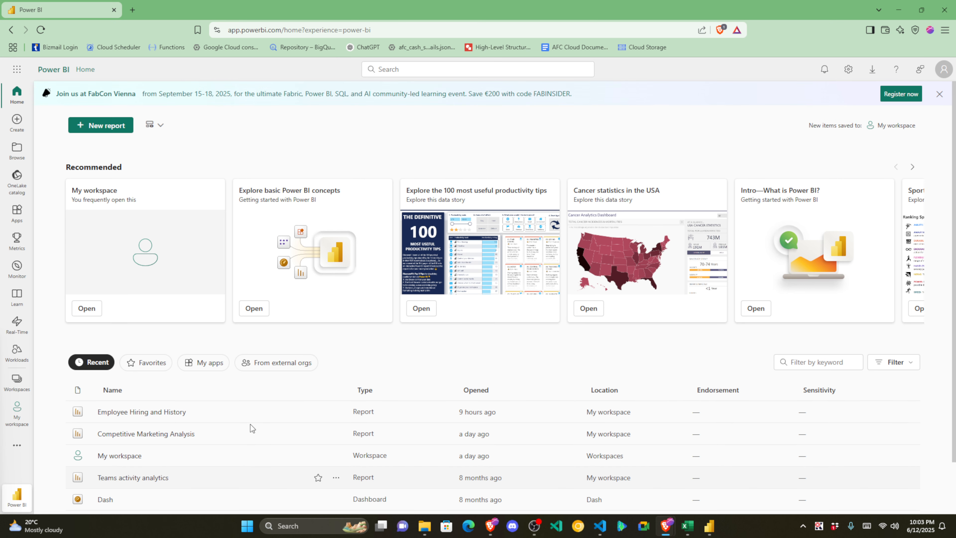
left_click(122, 130)
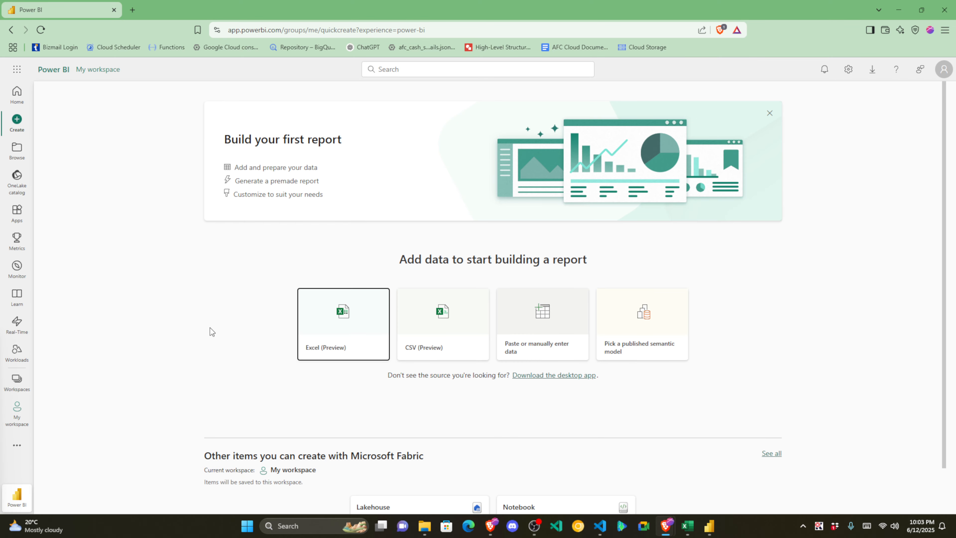
scroll(367, 446, "down", 1)
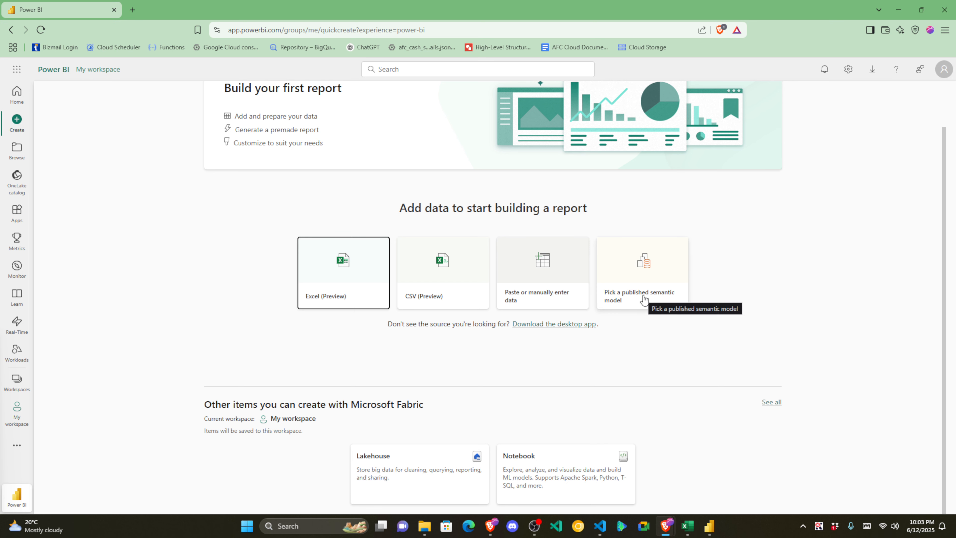
scroll(511, 374, "up", 1)
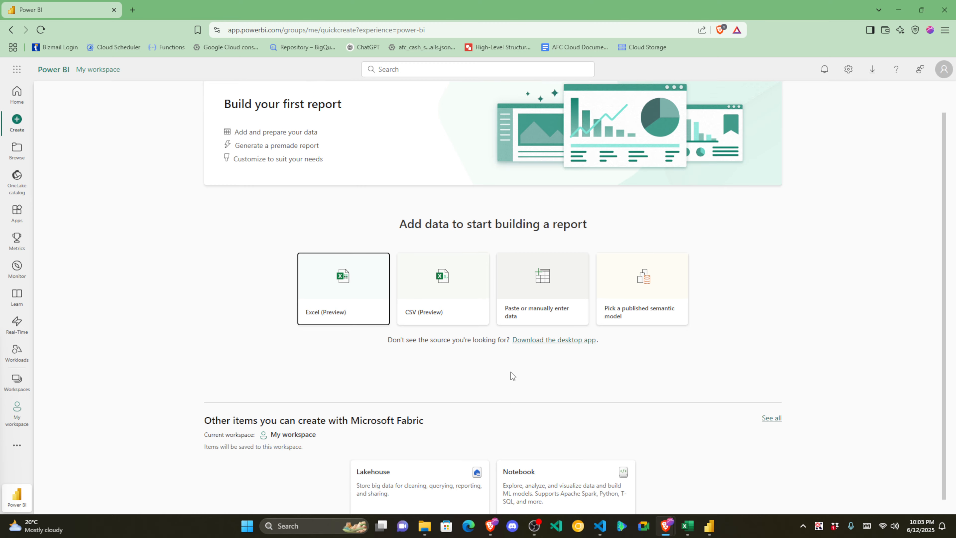
left_click(24, 149)
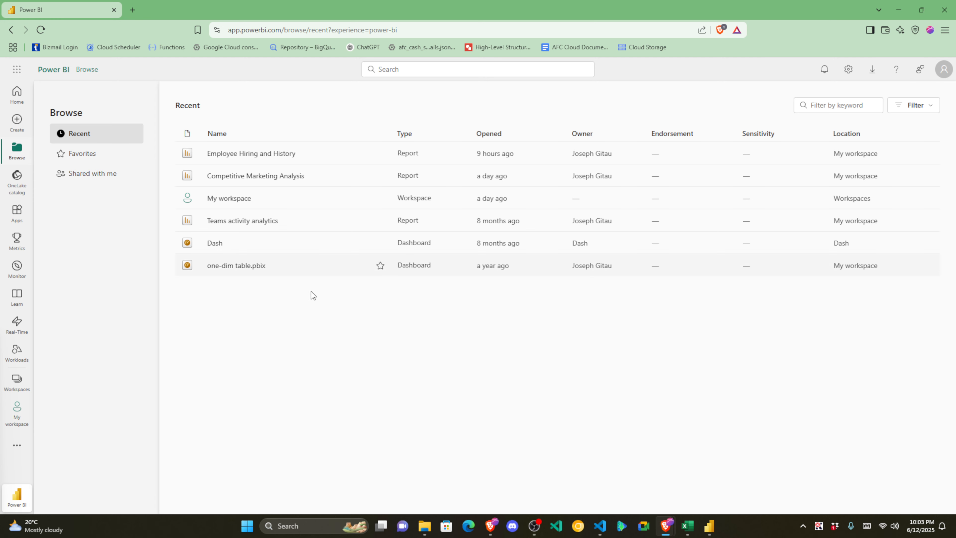
Step: Check Shared with me and Recent, and briefly open the app launcher and Power BI Settings
left_click(104, 180)
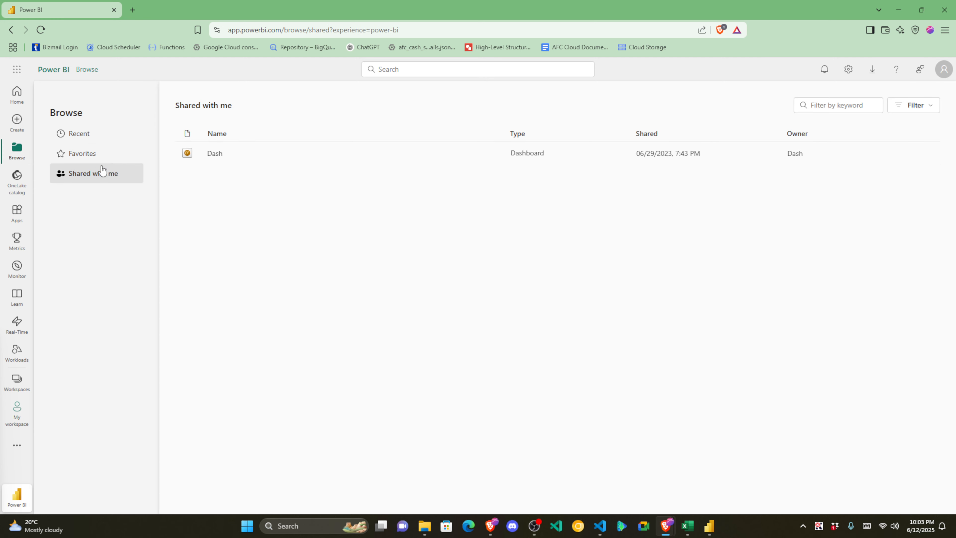
left_click(94, 139)
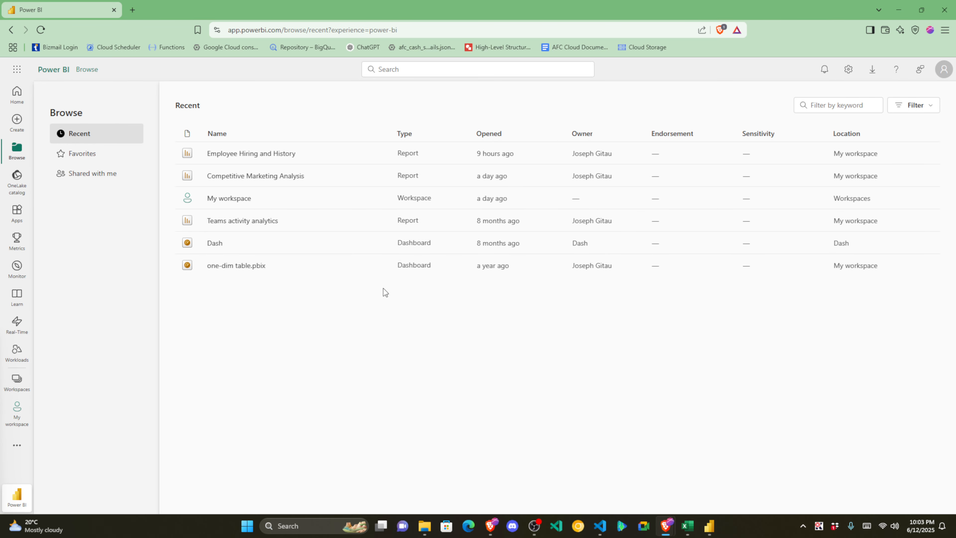
left_click(17, 69)
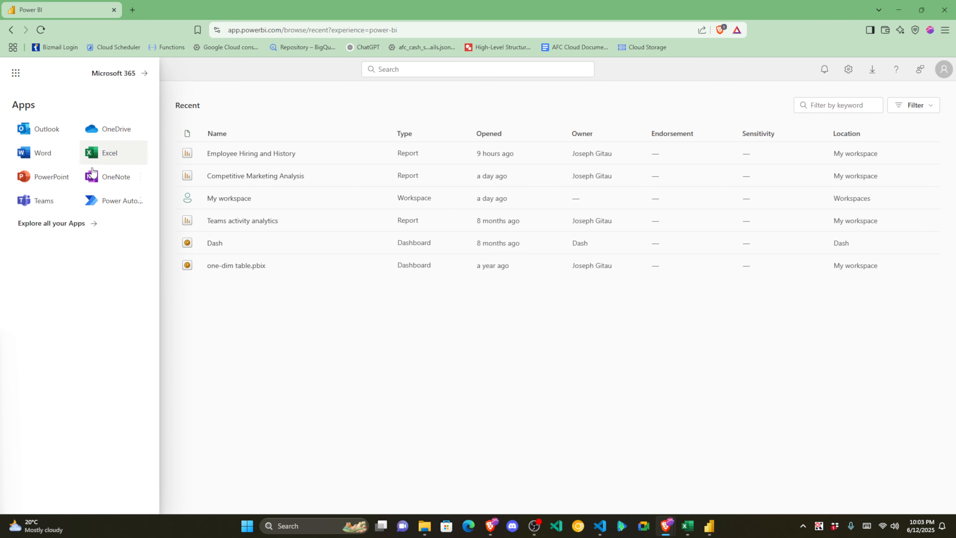
left_click(269, 358)
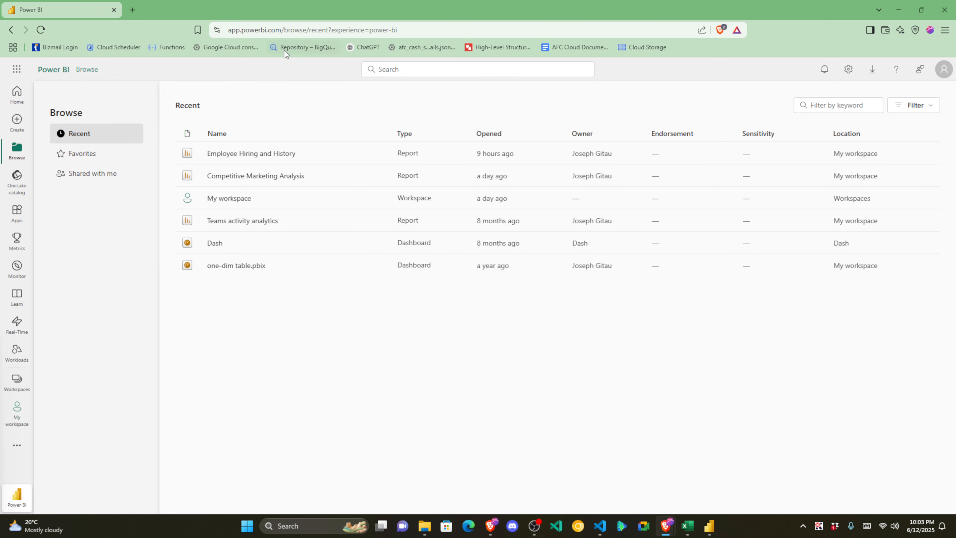
left_click_drag(281, 30, 238, 30)
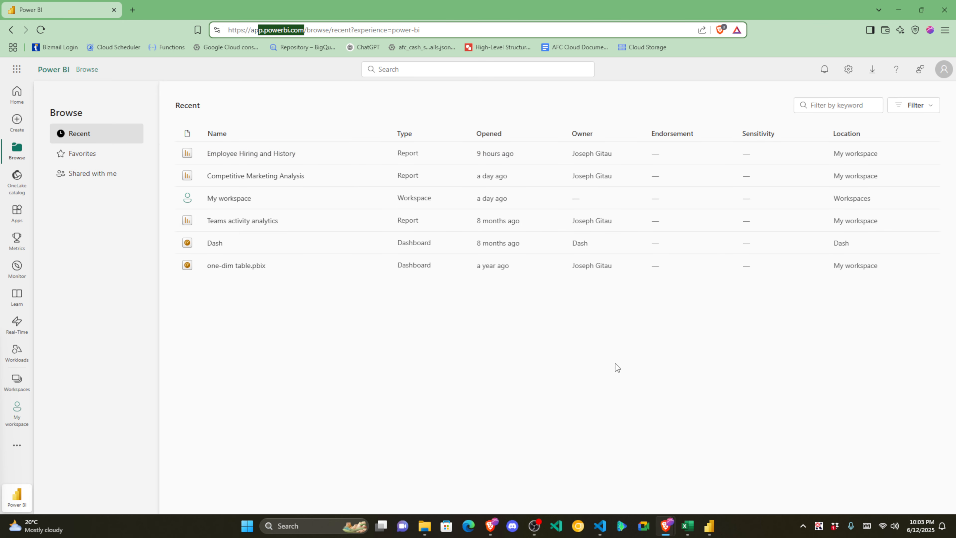
left_click(853, 78)
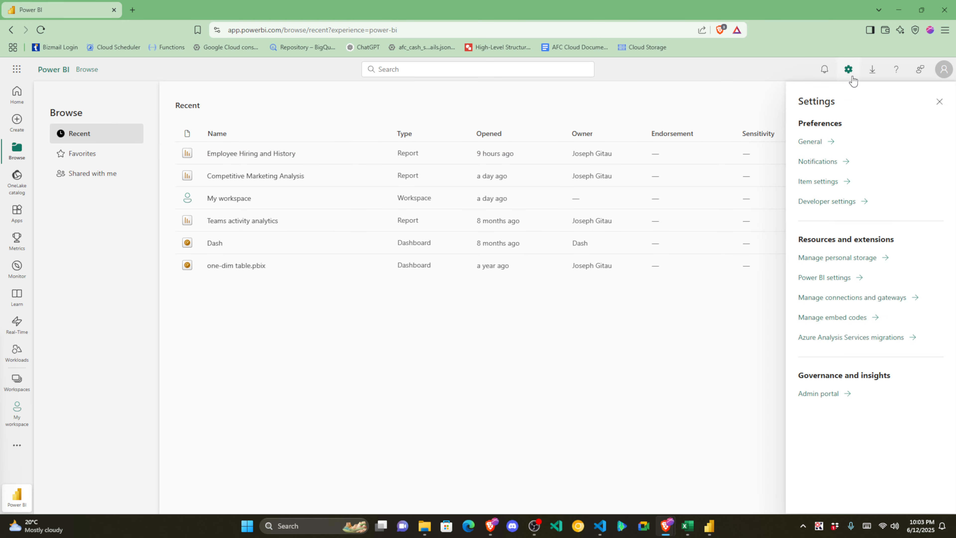
left_click(939, 101)
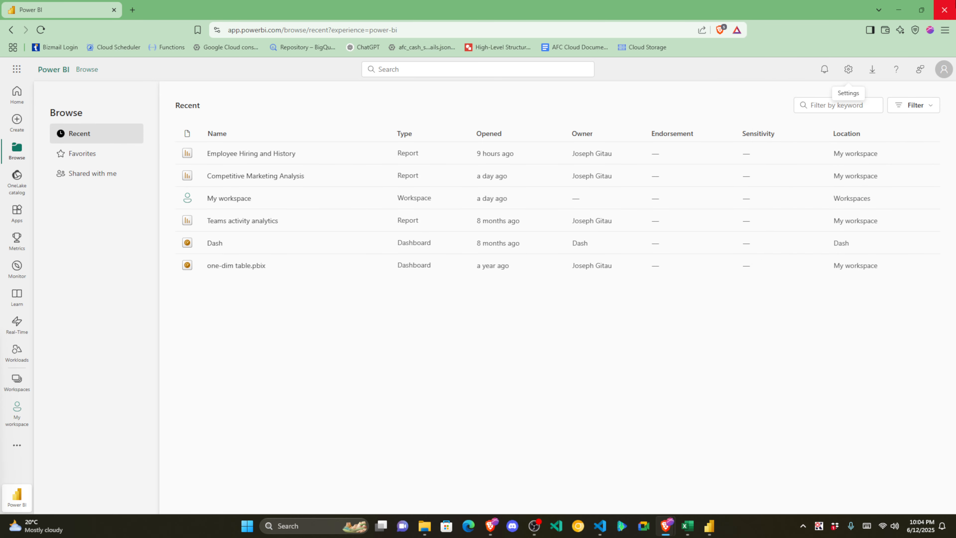
Step: Return to the other Brave window's Notion 'Introduction to Power BI' page at its benefits section
left_click(899, 10)
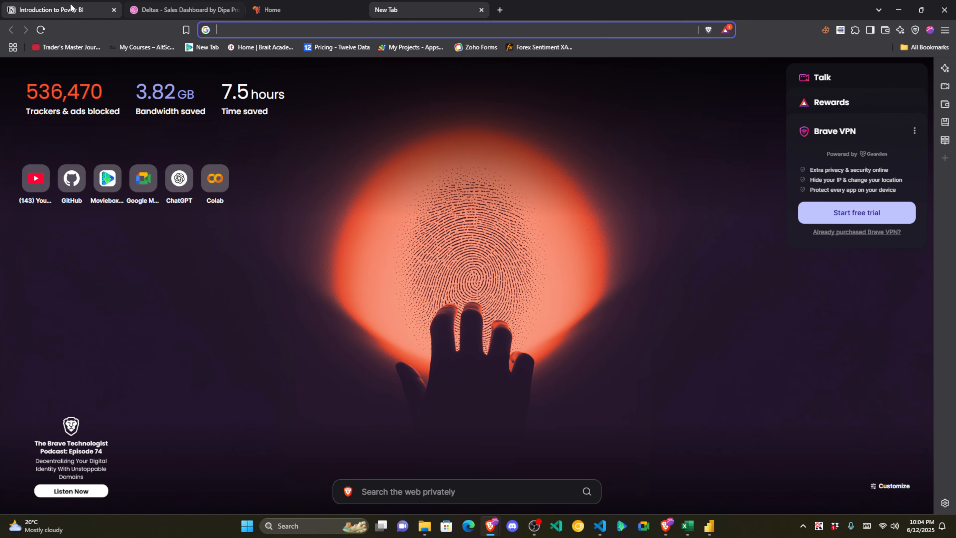
left_click(56, 10)
scroll(238, 135, "down", 10)
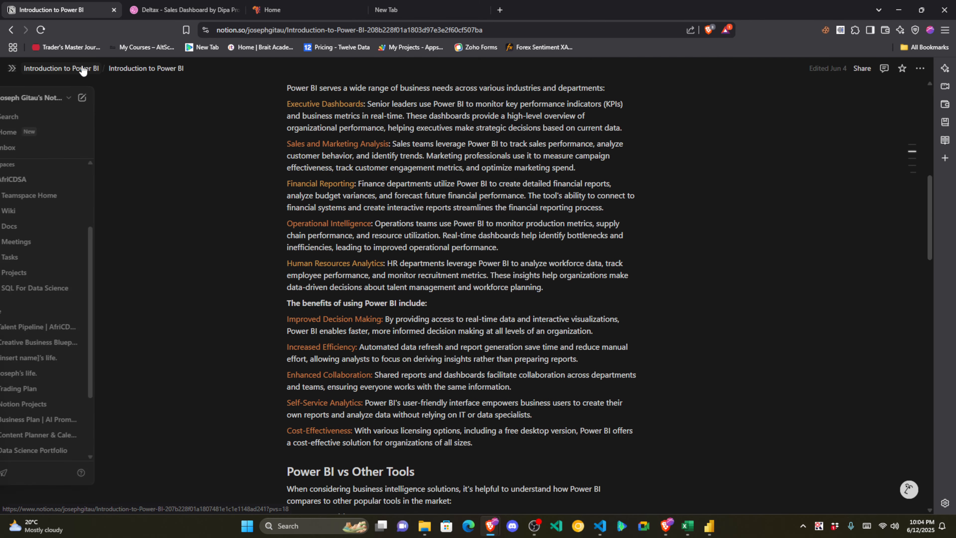
Step: On the Final Summary page, insert a file block below the TotalSales formula
left_click(81, 68)
left_click(92, 241)
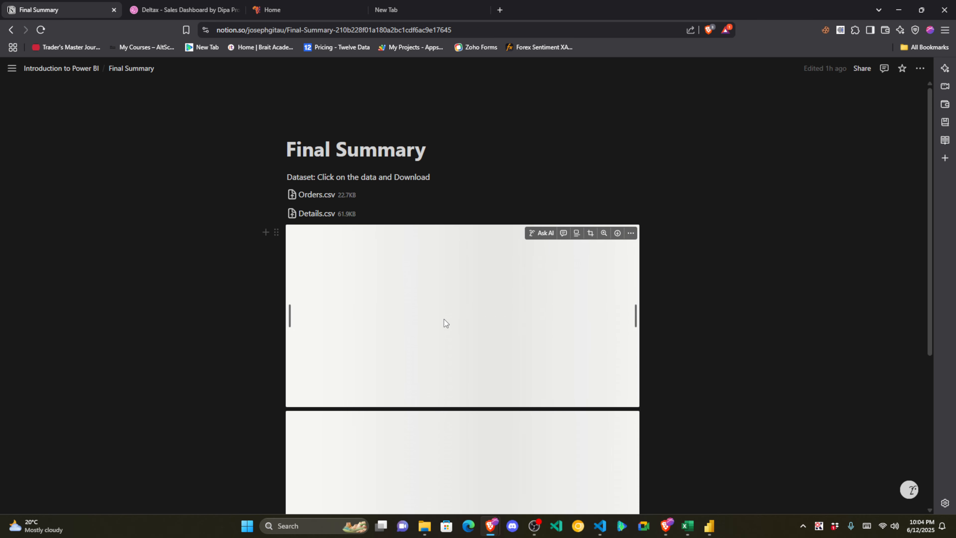
scroll(444, 319, "down", 10)
left_click(373, 388)
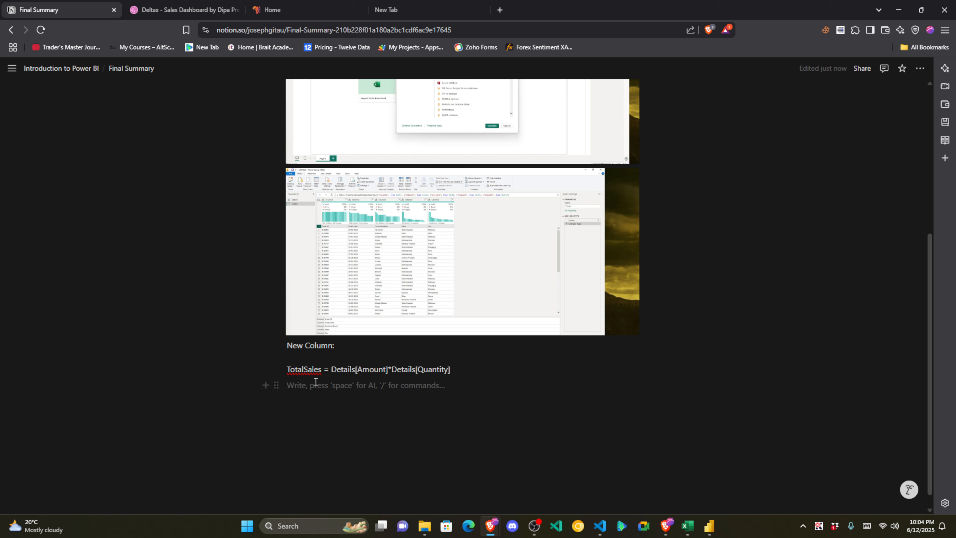
type("/a")
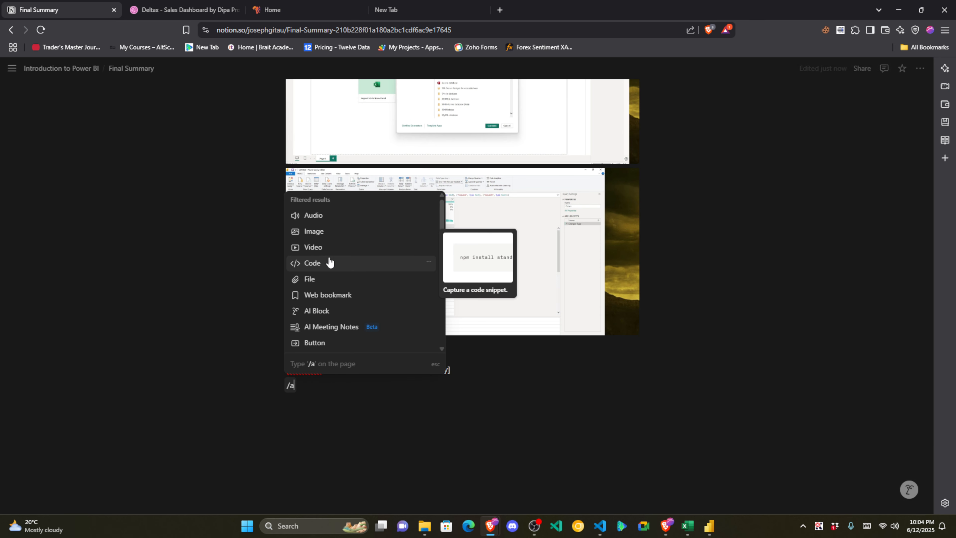
left_click(323, 280)
Step: Upload Sales Dashboard.pbix into the file block and return to Power BI Desktop
left_click(449, 435)
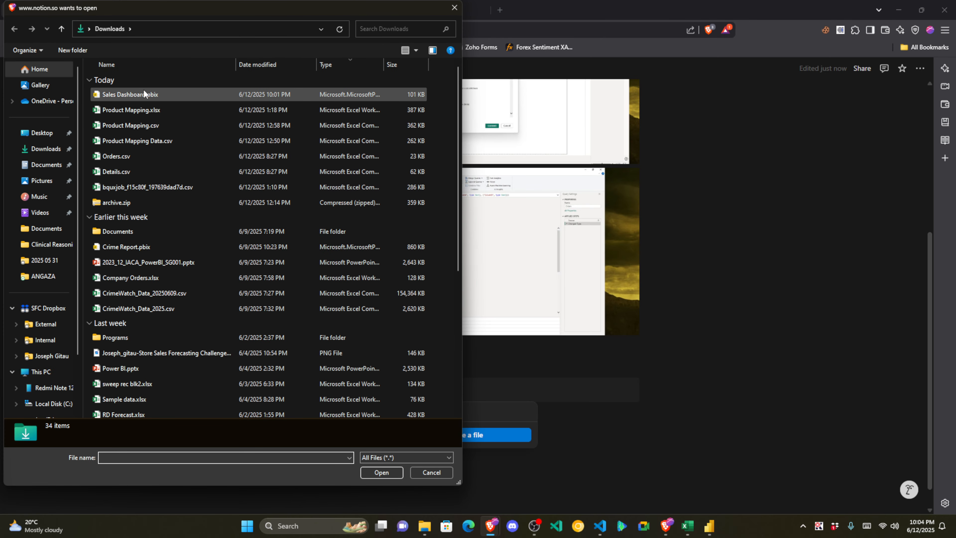
left_click(145, 94)
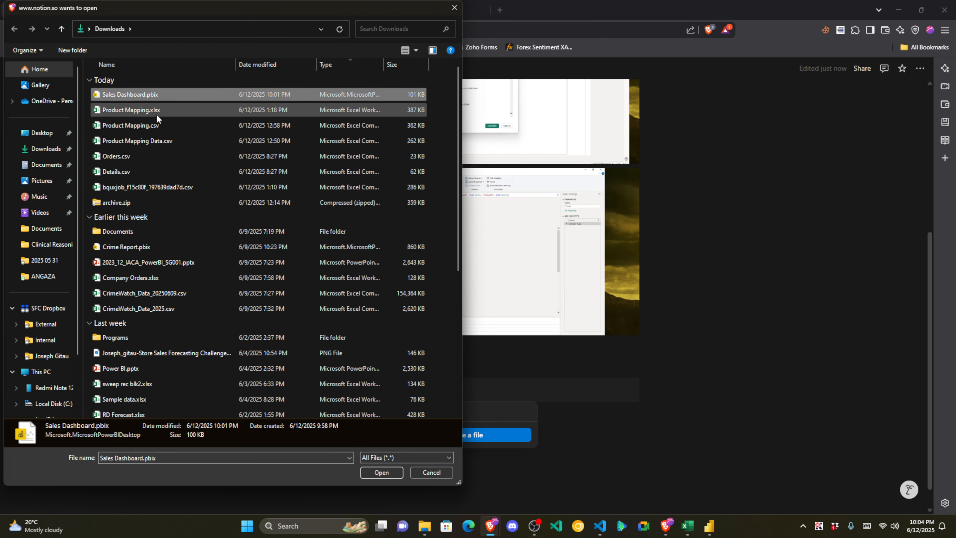
left_click(381, 473)
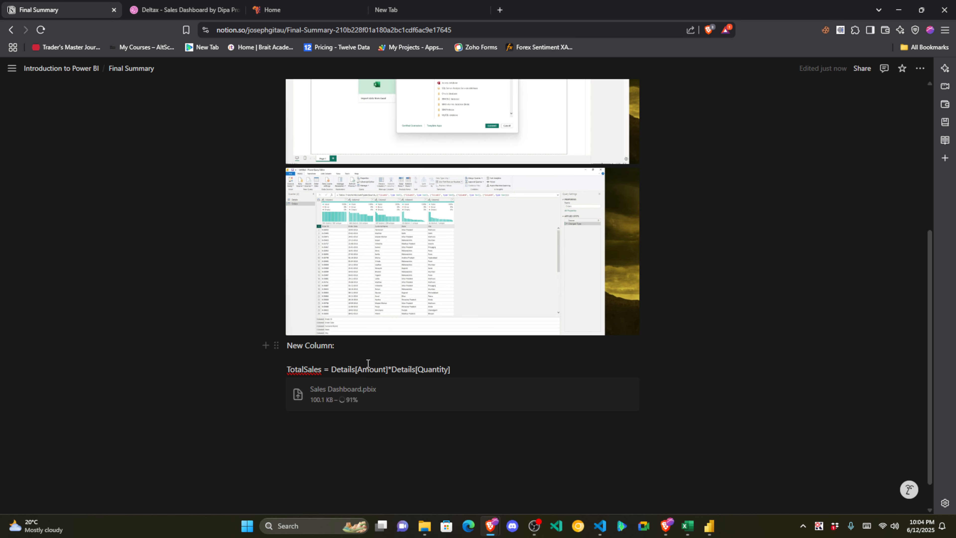
left_click(711, 527)
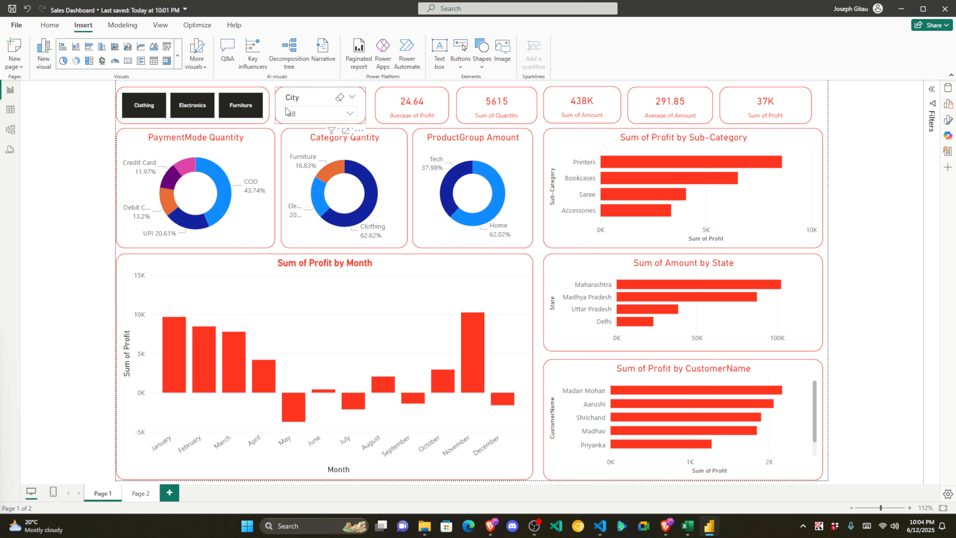
left_click(57, 24)
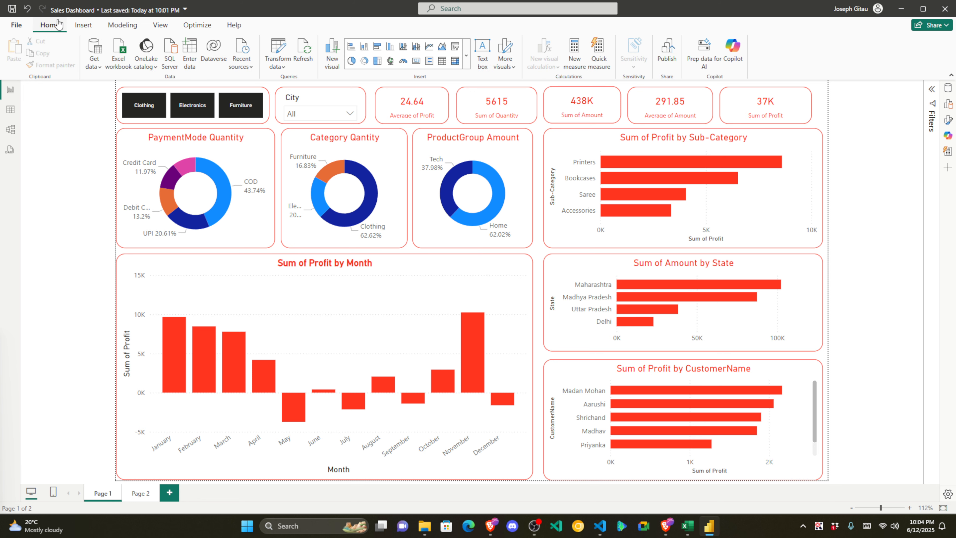
Step: Publish Sales Dashboard to My workspace, retrying after the licence error, and open it in Power BI
left_click(666, 55)
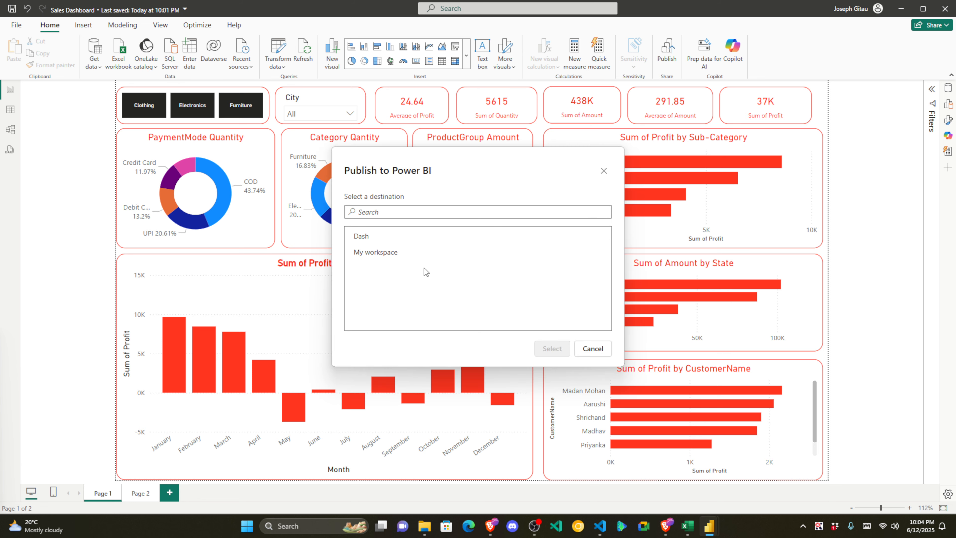
left_click(384, 250)
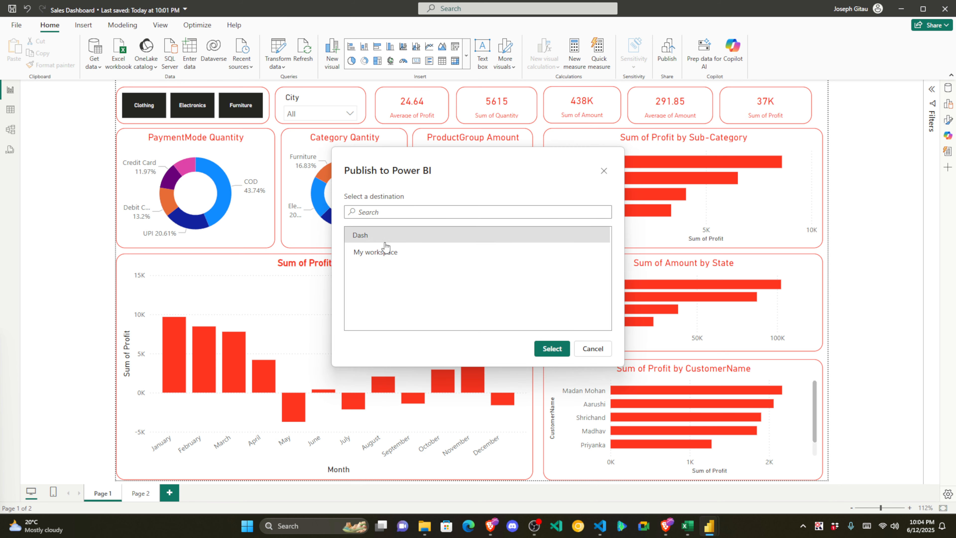
left_click(552, 349)
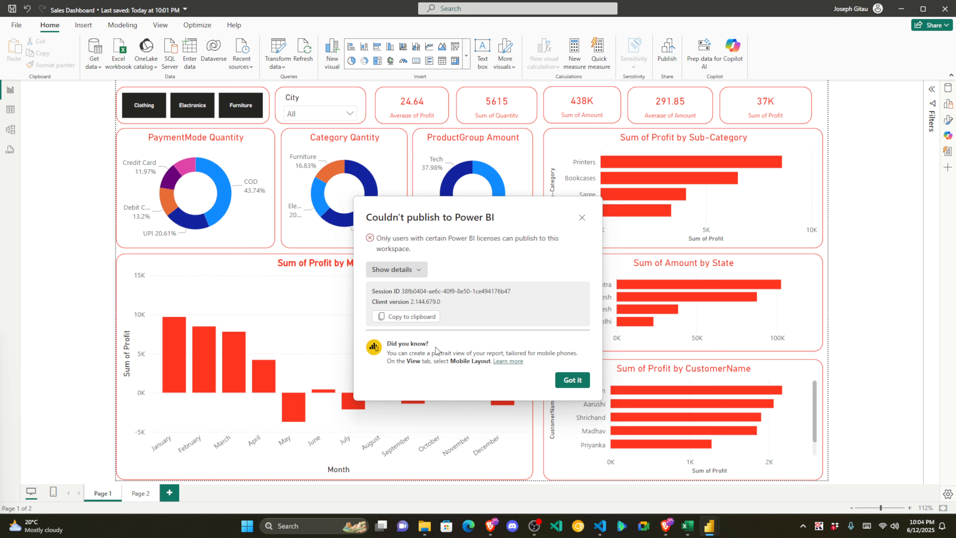
left_click(570, 378)
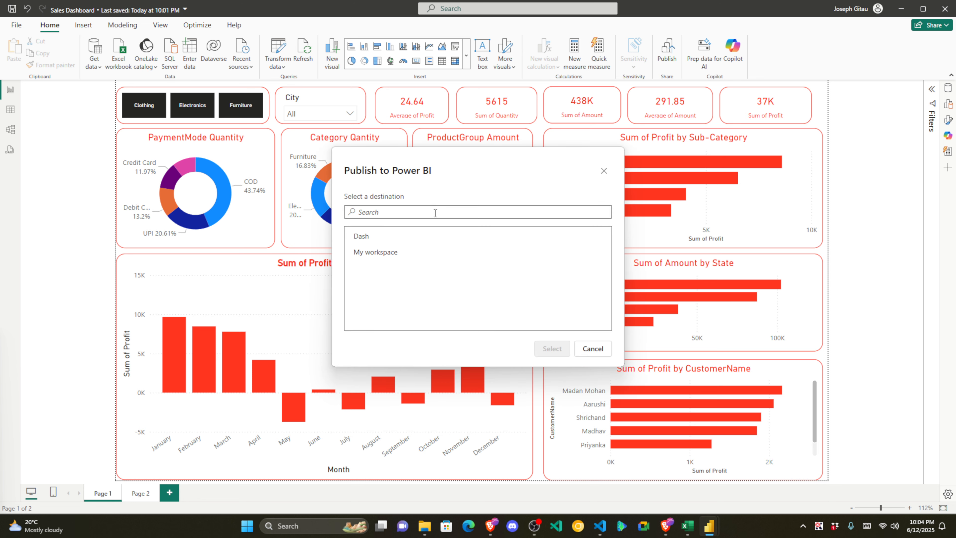
left_click(387, 251)
left_click(555, 345)
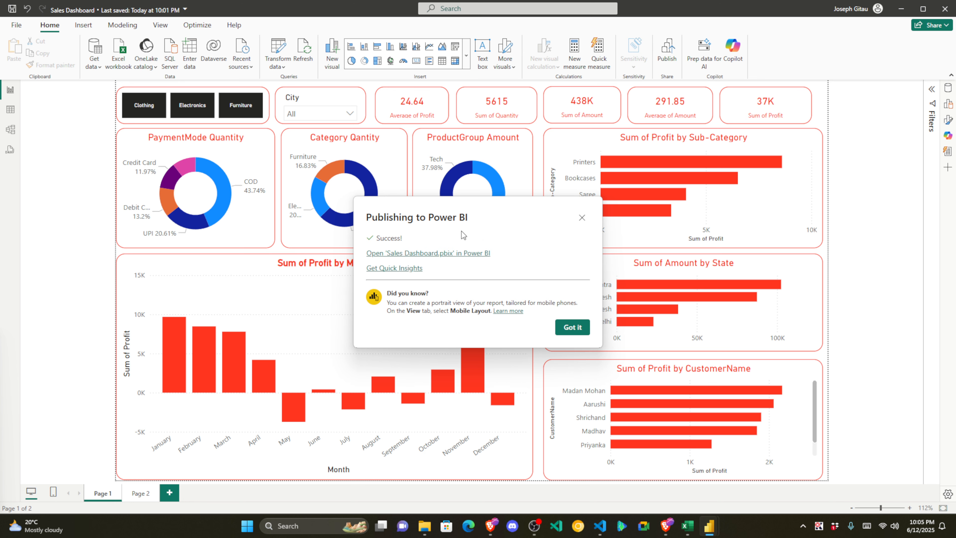
left_click(438, 259)
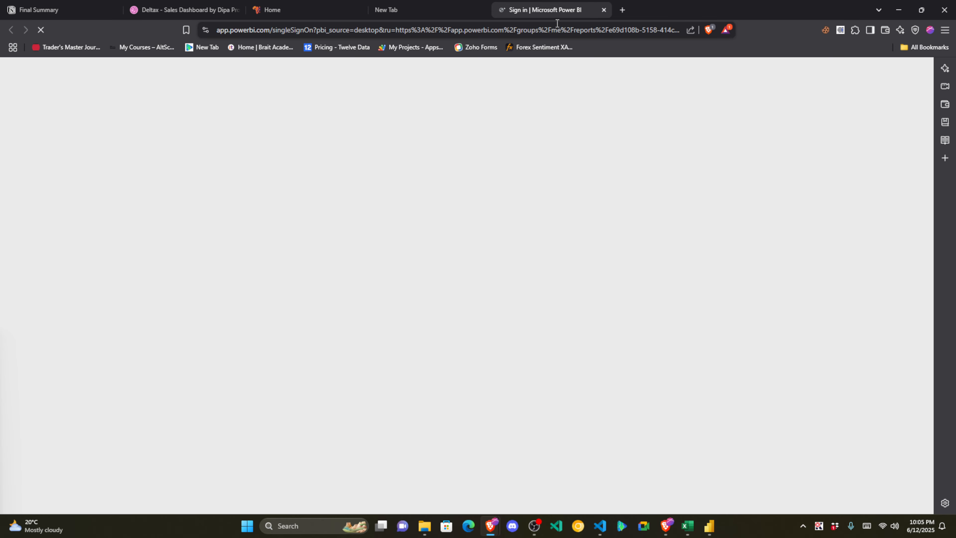
Step: Abandon the new sign-in tab and return to the Brave window already signed in to Power BI
left_click(297, 267)
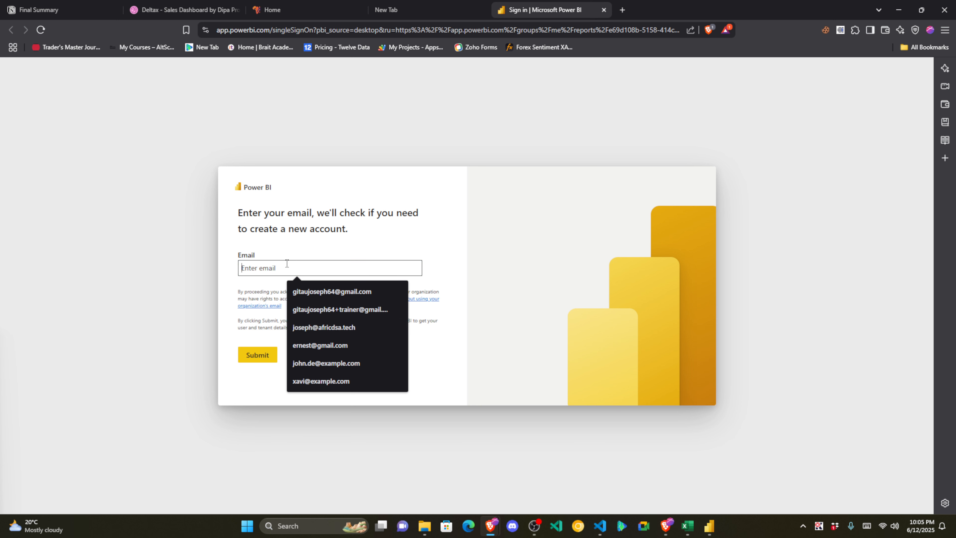
type("ja")
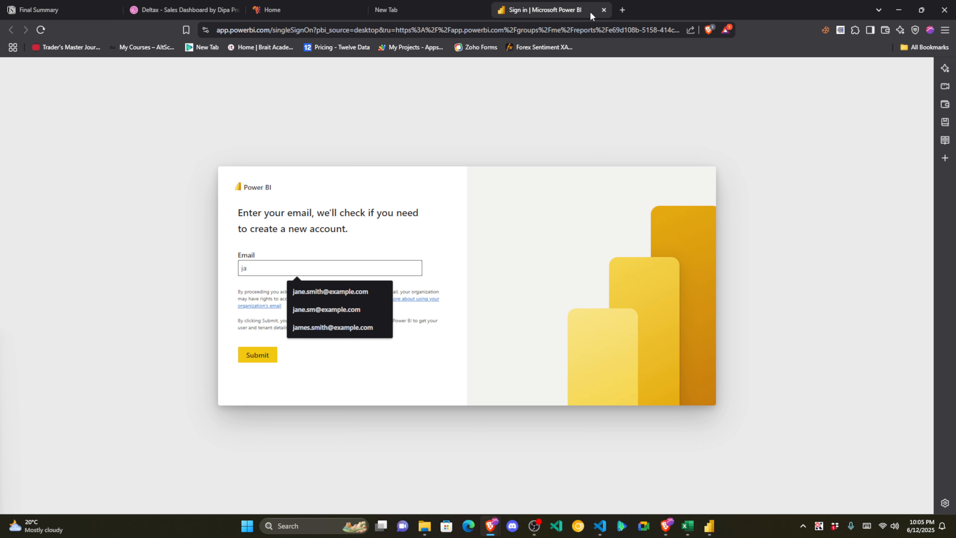
left_click(604, 10)
mouse_move(674, 525)
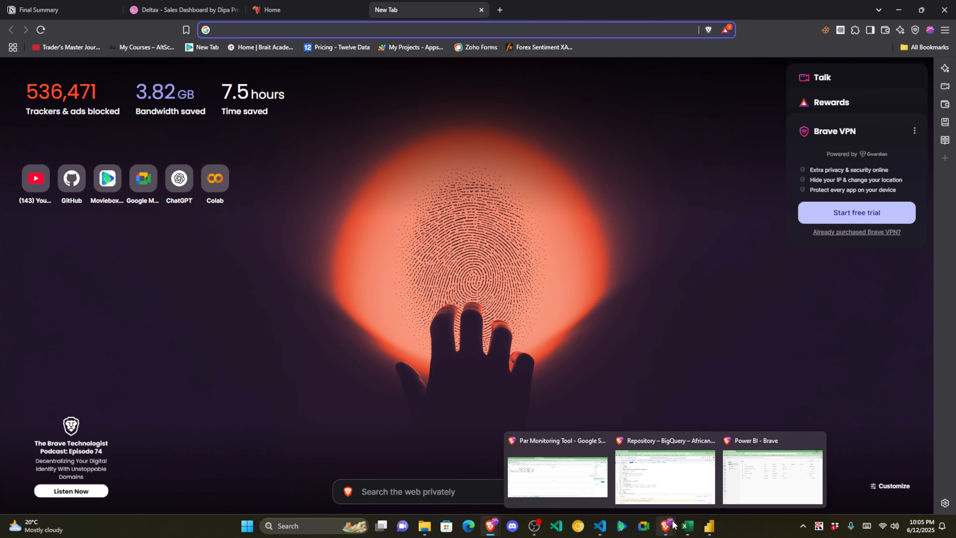
left_click(621, 502)
left_click(765, 487)
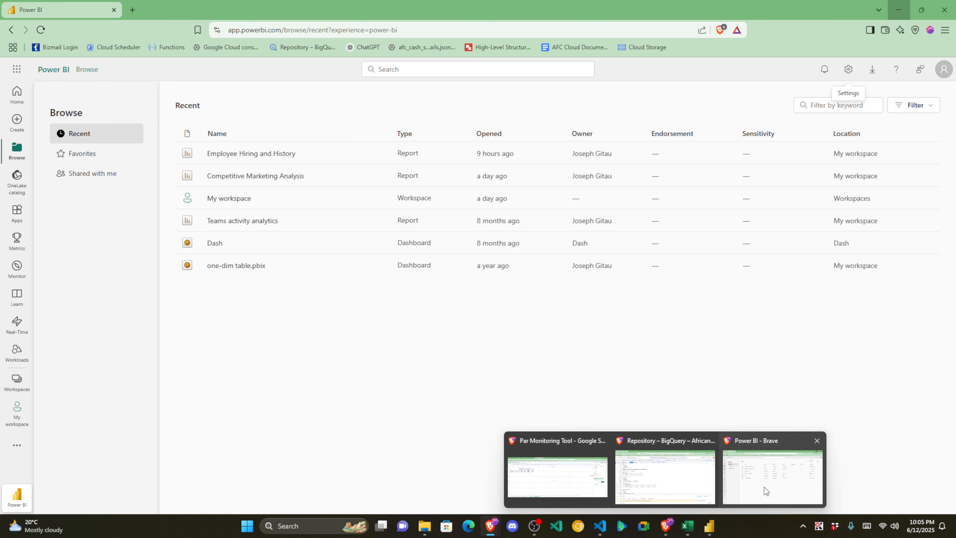
left_click(765, 487)
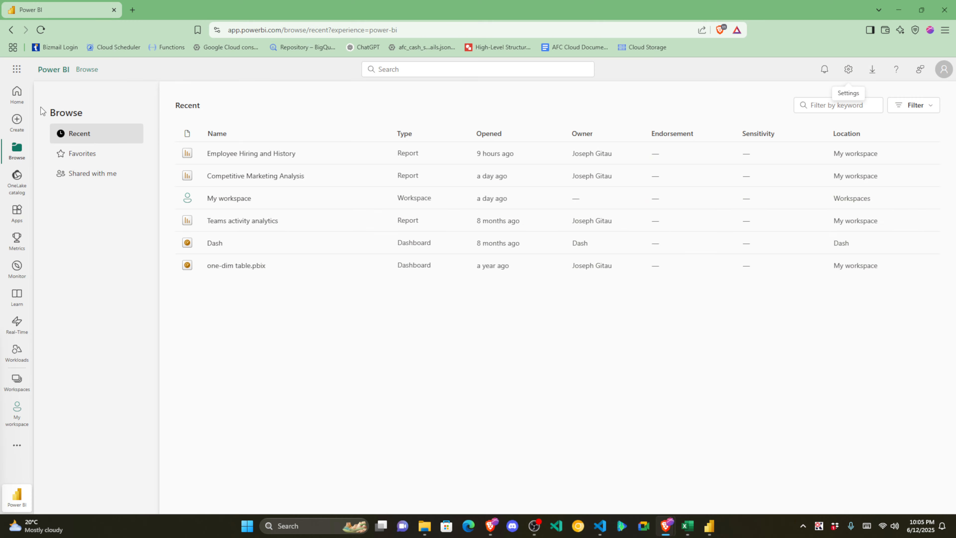
Step: Open the Sales Dashboard report from My workspace via its semantic model and dismiss the FabCon banner
left_click(16, 94)
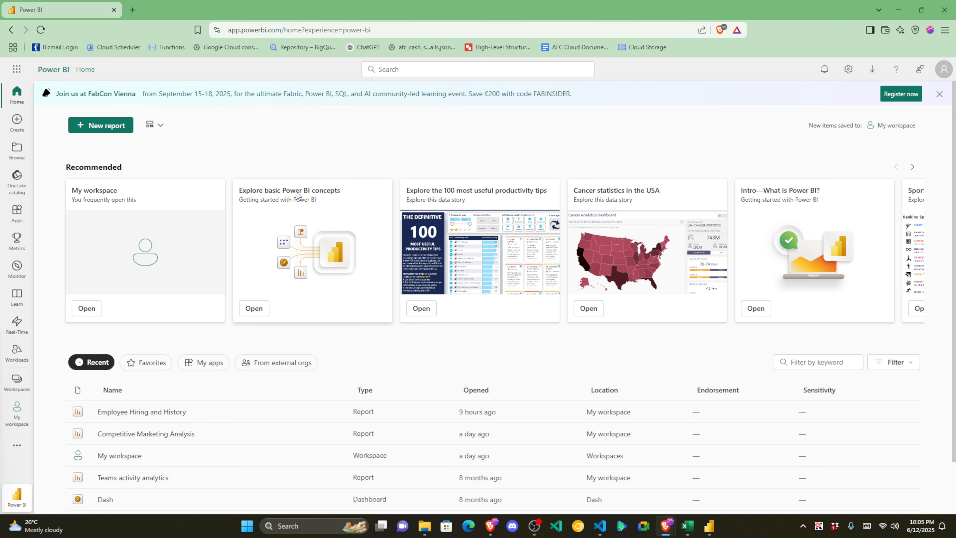
left_click(151, 184)
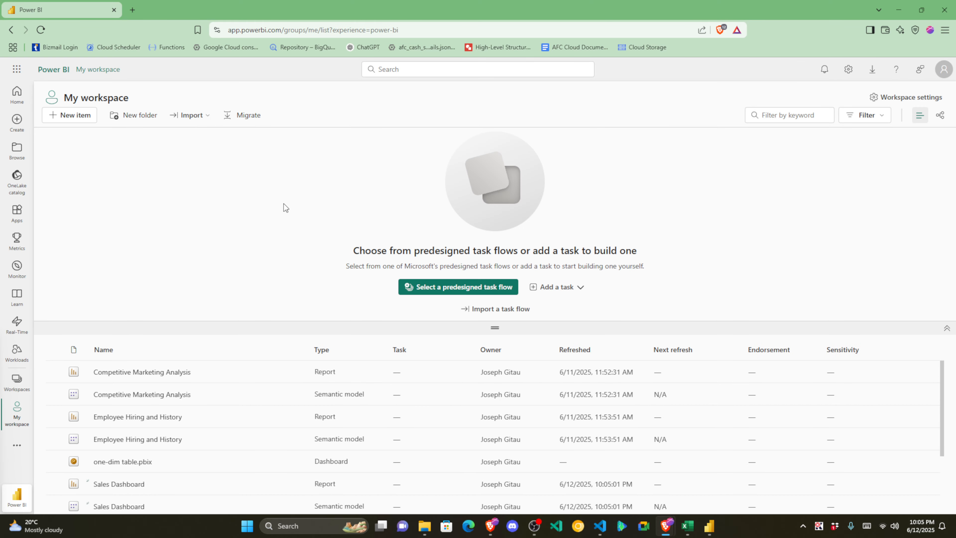
scroll(252, 413, "down", 3)
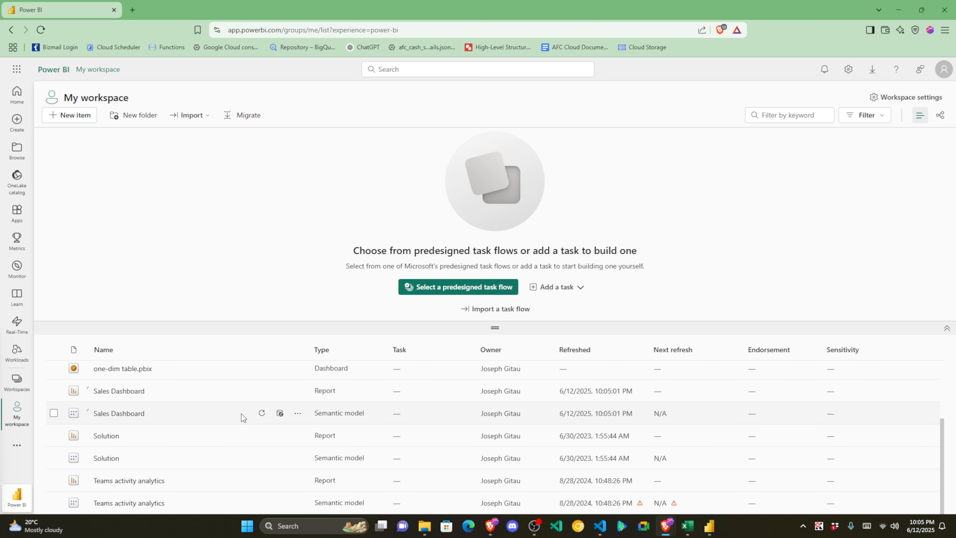
left_click(101, 415)
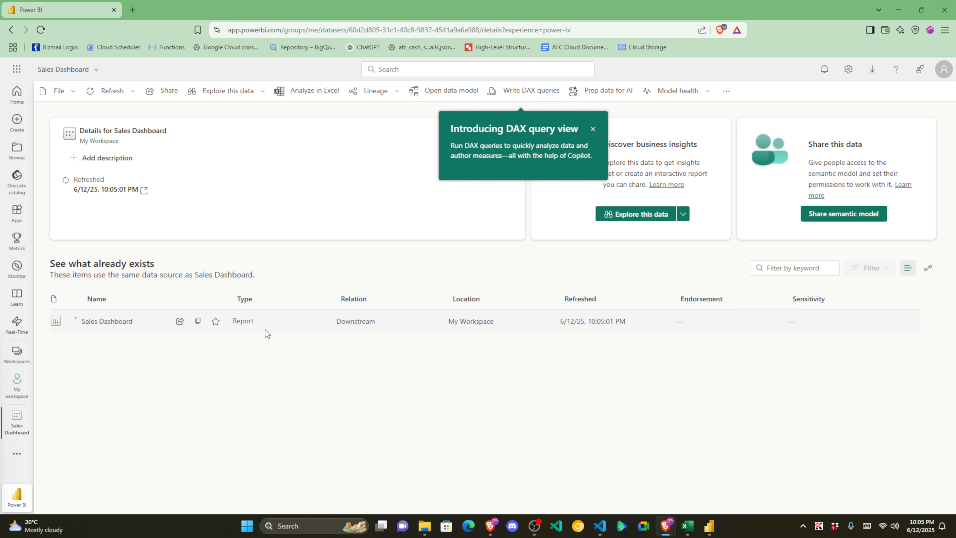
left_click(130, 324)
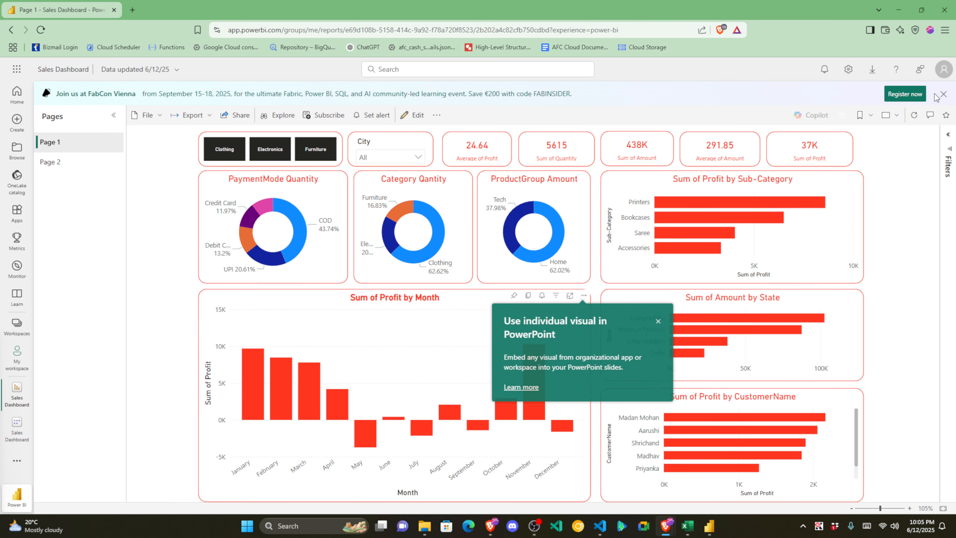
left_click(943, 95)
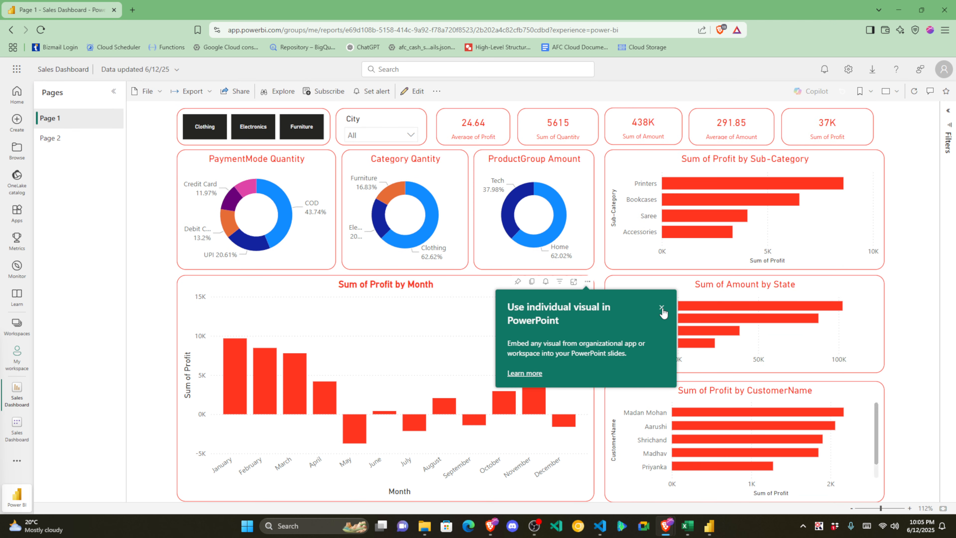
Step: Dismiss the PowerPoint tip, copy the report URL, and flip between Page 2 and Page 1
left_click(662, 308)
left_click(630, 25)
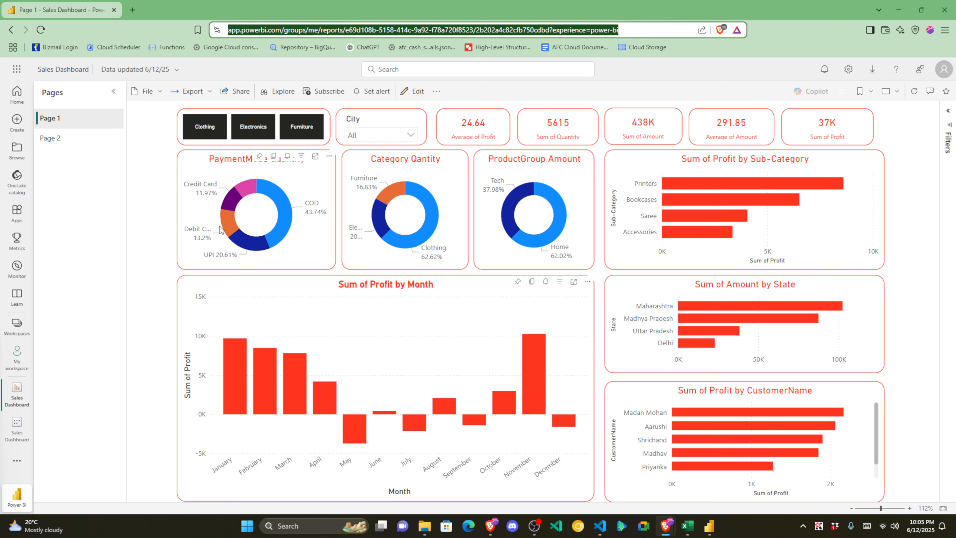
left_click(49, 137)
left_click(69, 117)
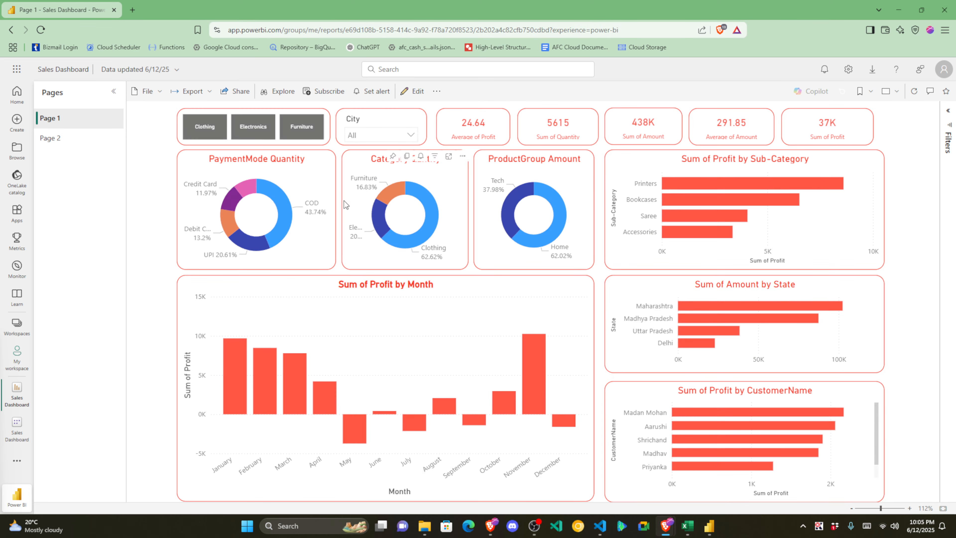
left_click(50, 138)
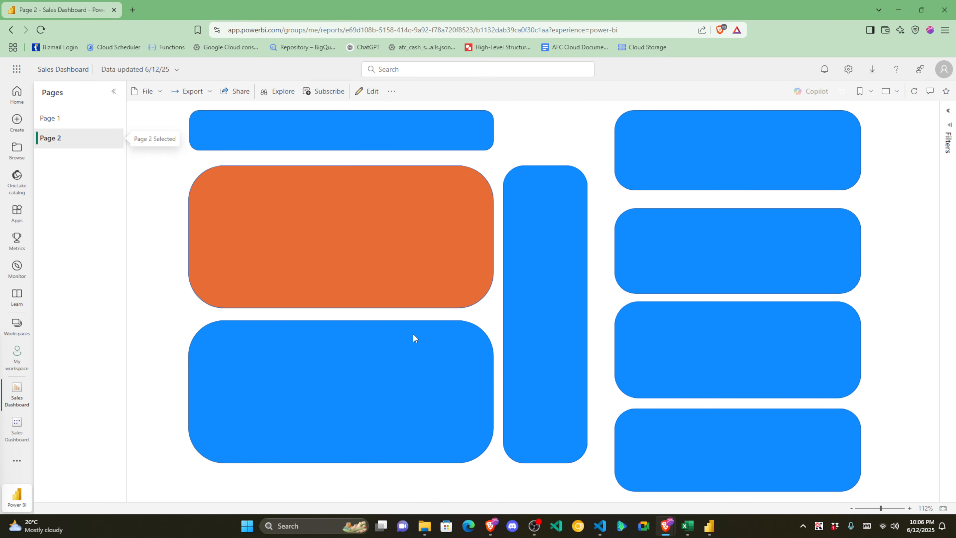
left_click(48, 119)
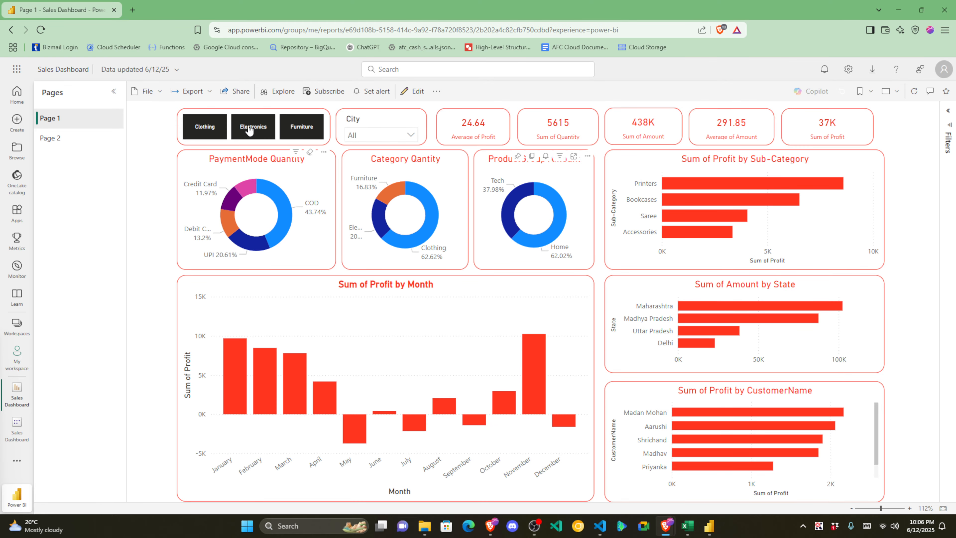
Step: Try the Furniture, Clothing and Electronics slicer tiles, then clear them to show all categories
left_click(314, 132)
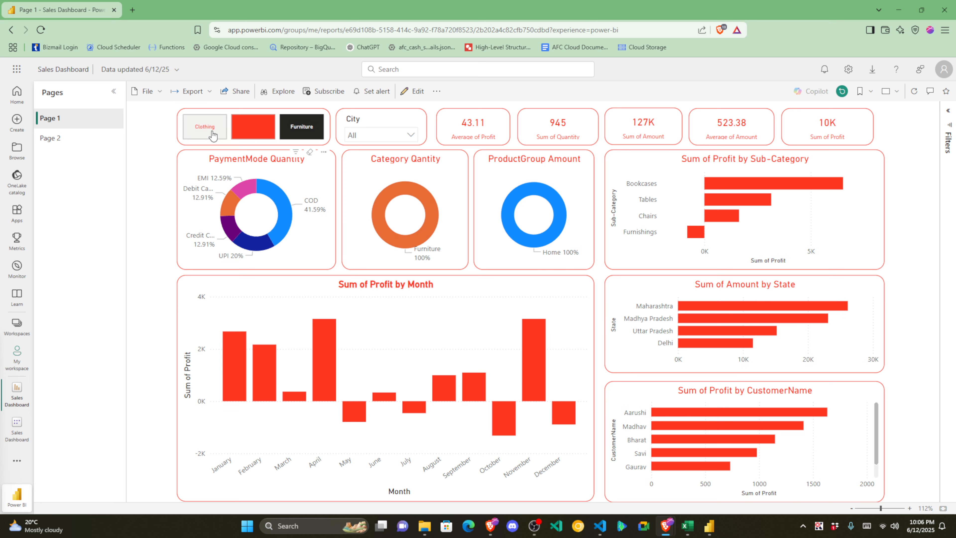
left_click(211, 130)
left_click(264, 131)
left_click(298, 131)
left_click(249, 132, "ctrl")
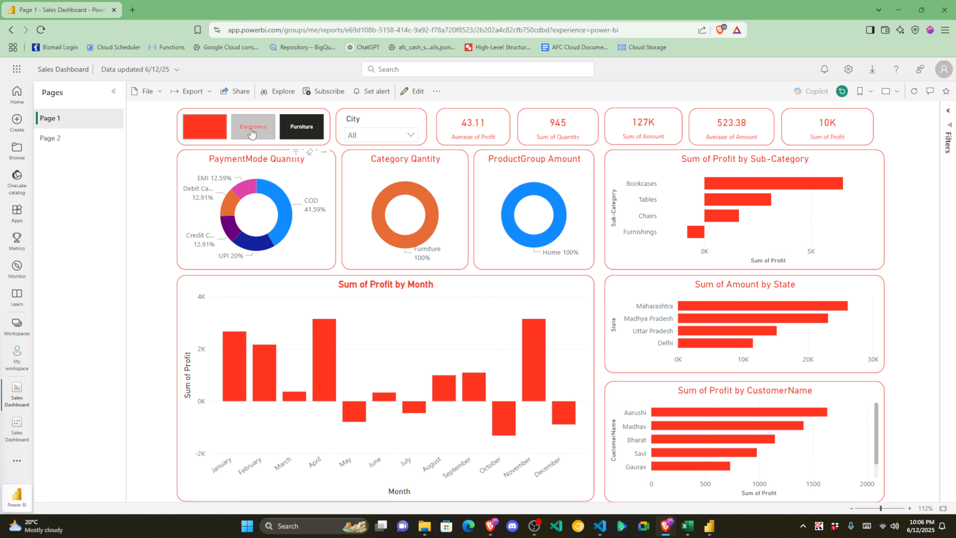
left_click(290, 131, "ctrl")
left_click(211, 130)
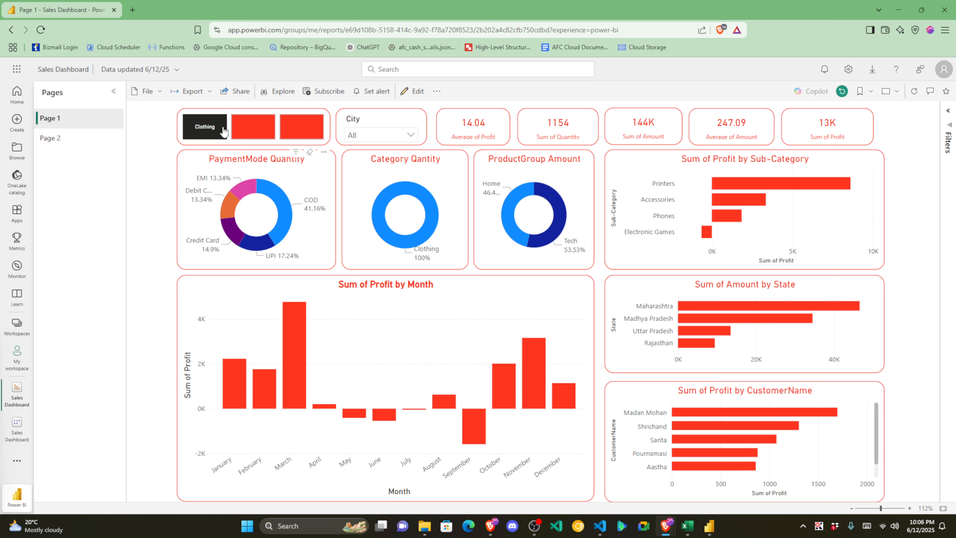
left_click(216, 133)
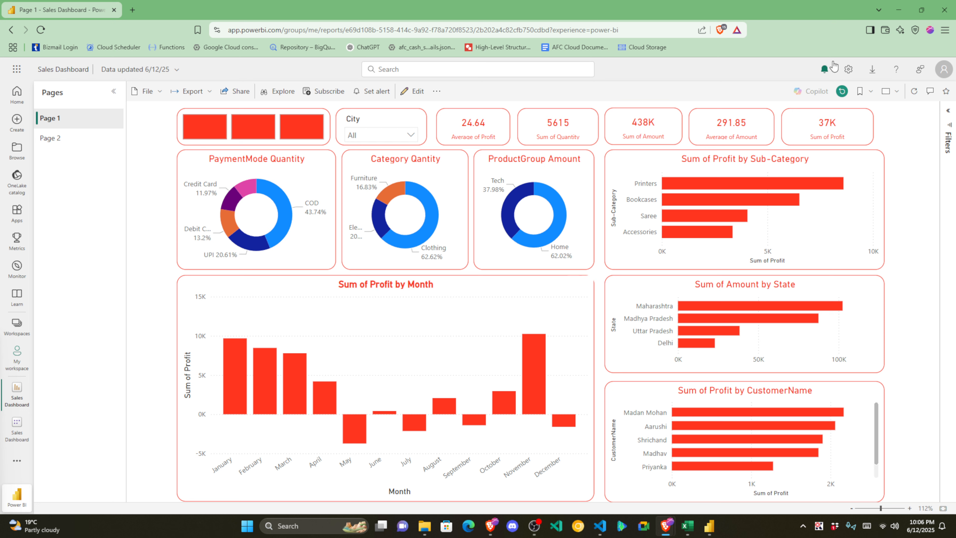
scroll(738, 441, "down", 1)
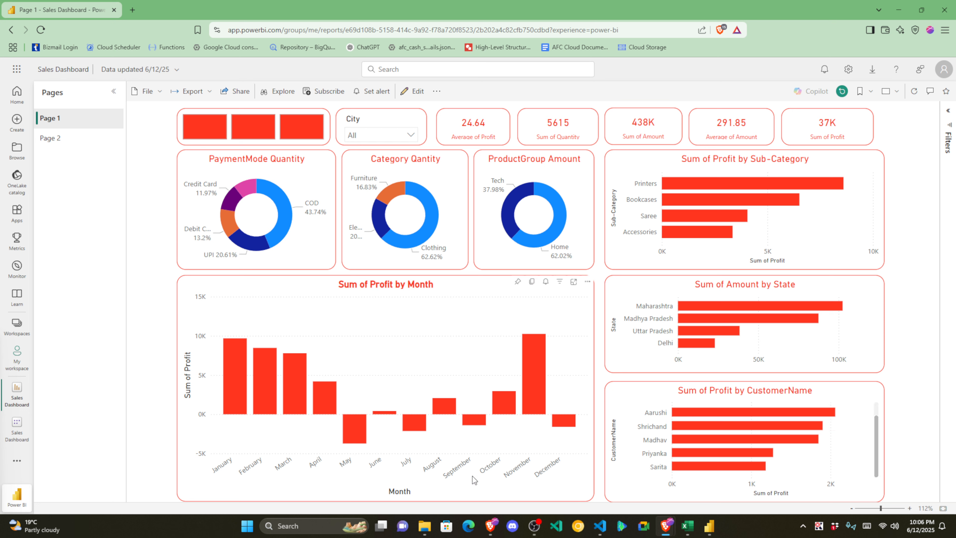
mouse_move(490, 526)
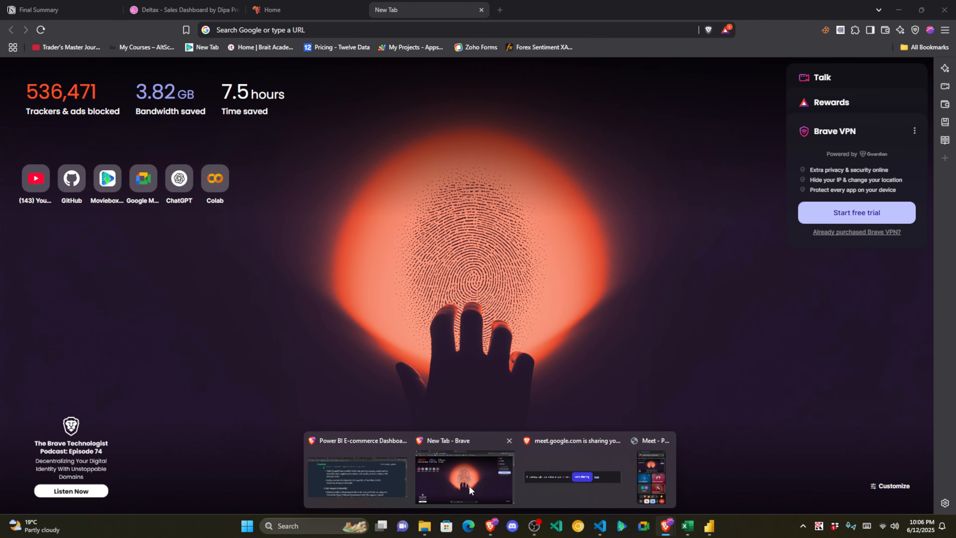
Step: On Final Summary, add a 'Link:' line under Sales Dashboard.pbix with the Power BI report pasted as a mention
left_click(469, 486)
left_click(86, 12)
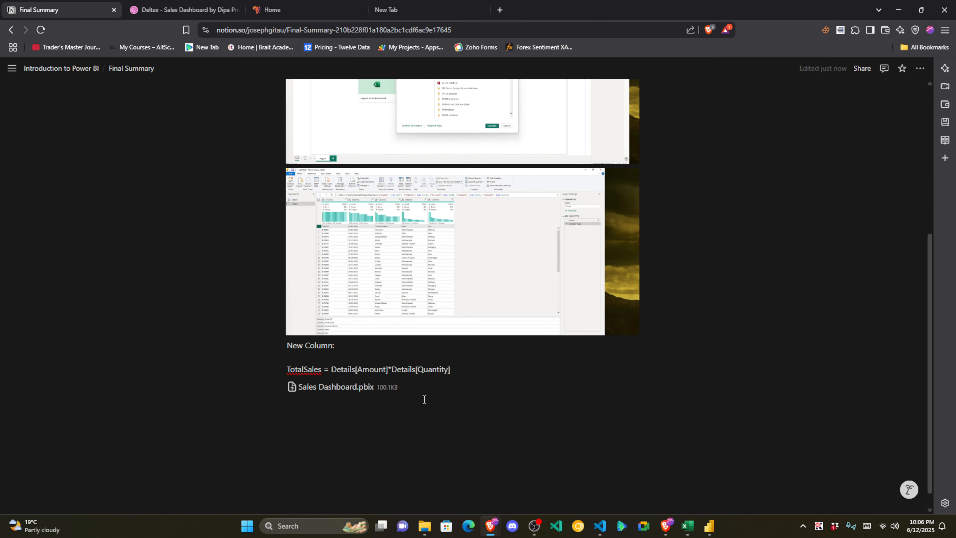
left_click(398, 404)
type("Link")
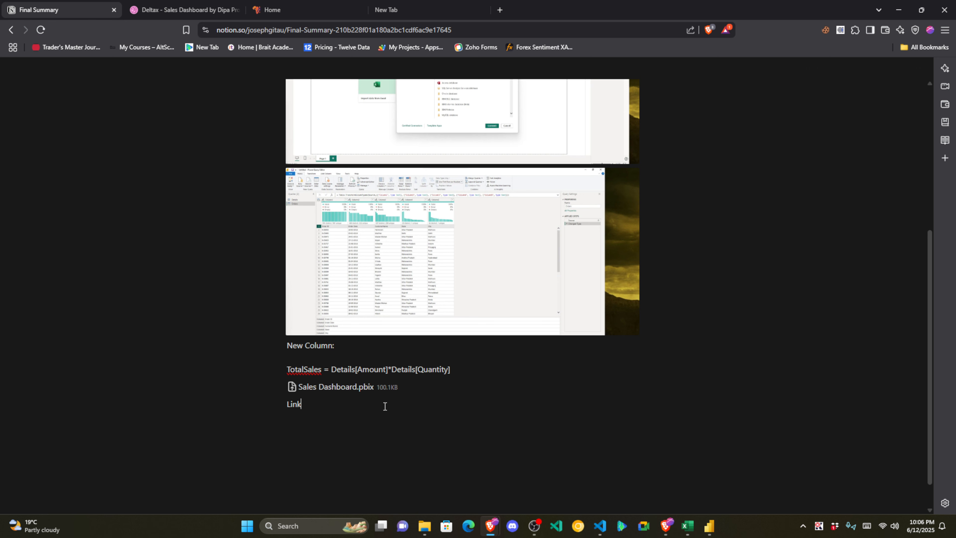
type(":")
type("https://app.powerbi.com/groups/me/reports/e69d108b-5158-414c-9a92-f78a720f8523/2b202a4c82c0750cdbd?experience=power-bi")
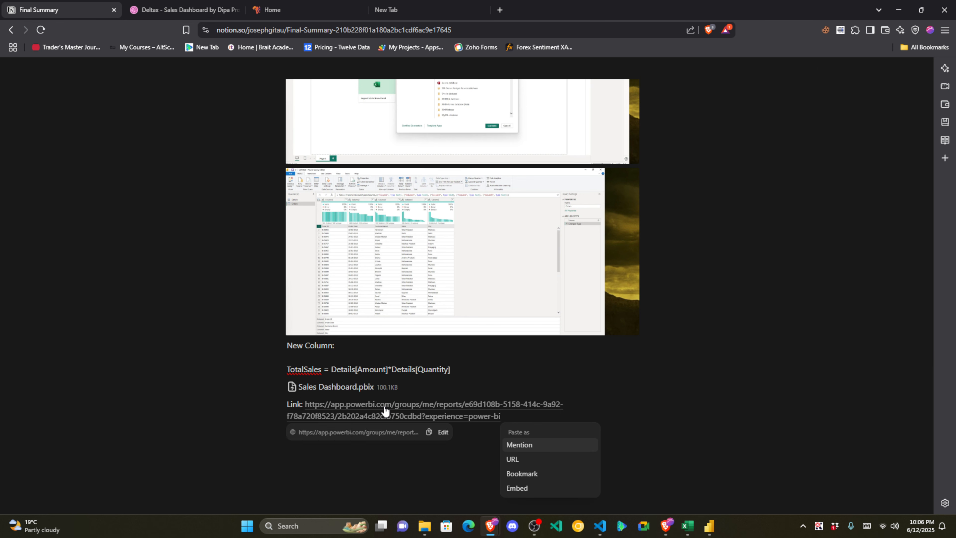
left_click(513, 460)
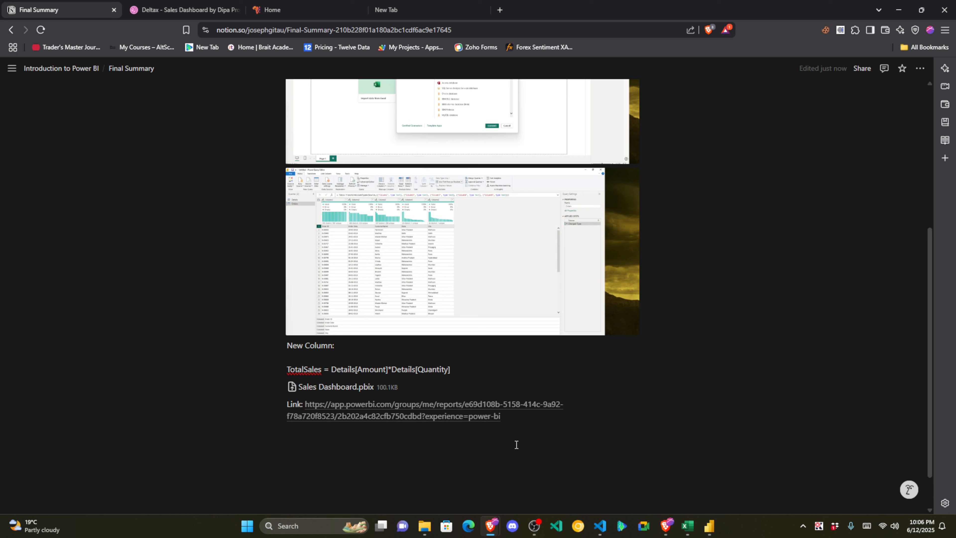
left_click(449, 440)
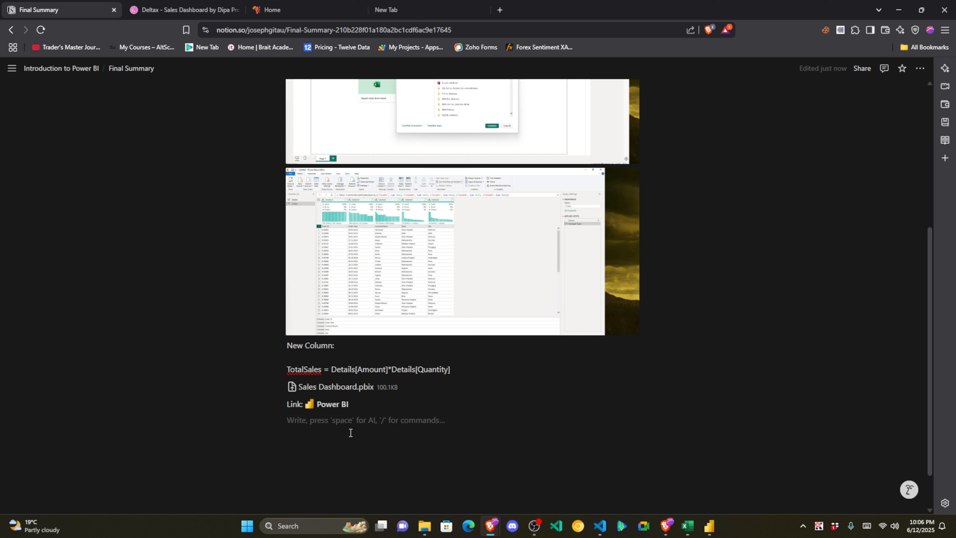